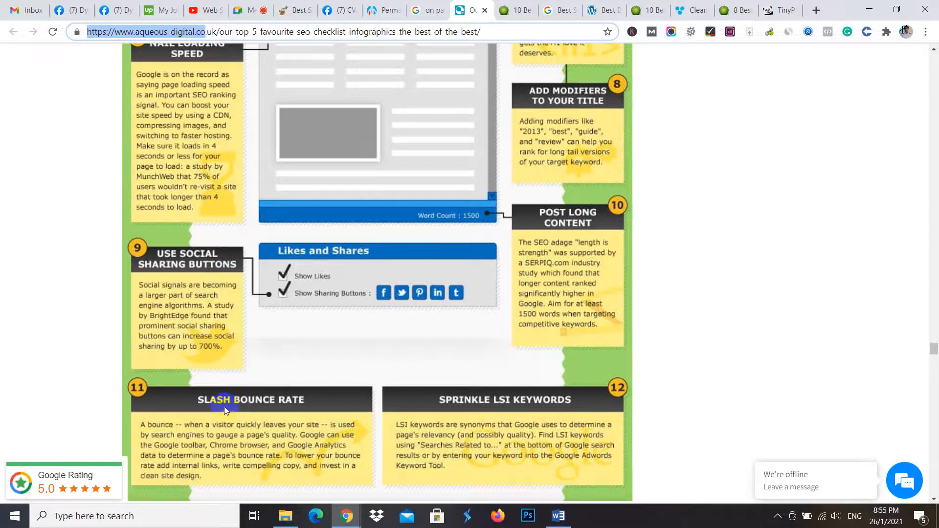
# - Switch from the SEO infographic page to the start of the on-page SEO checklist post in the DynamicIt-204 Facebook group
pyautogui.scroll(-2, 268, 436)
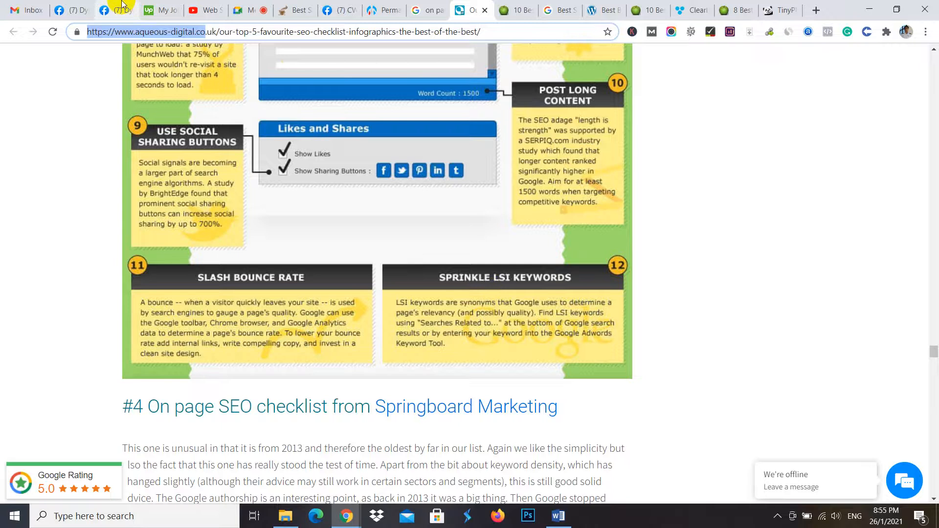
pyautogui.click(119, 10)
pyautogui.scroll(1, 405, 225)
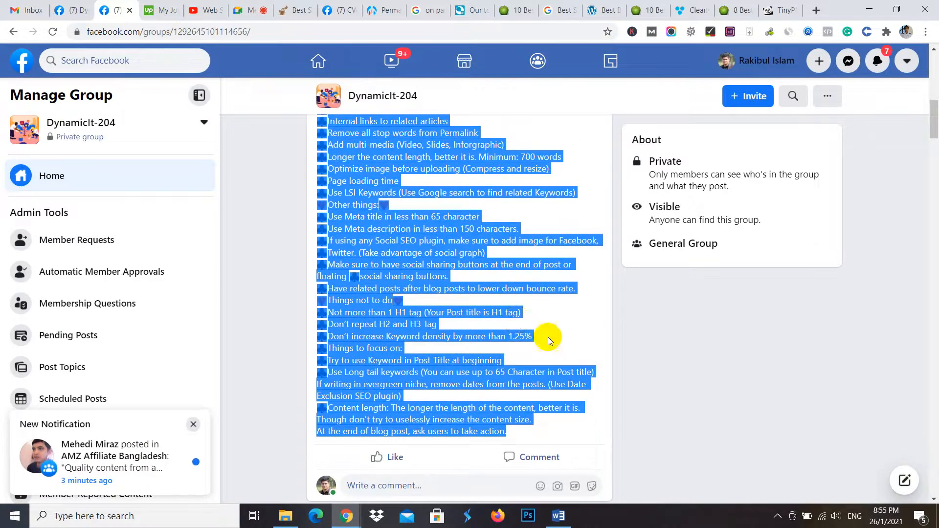
pyautogui.click(689, 308)
pyautogui.scroll(3, 470, 279)
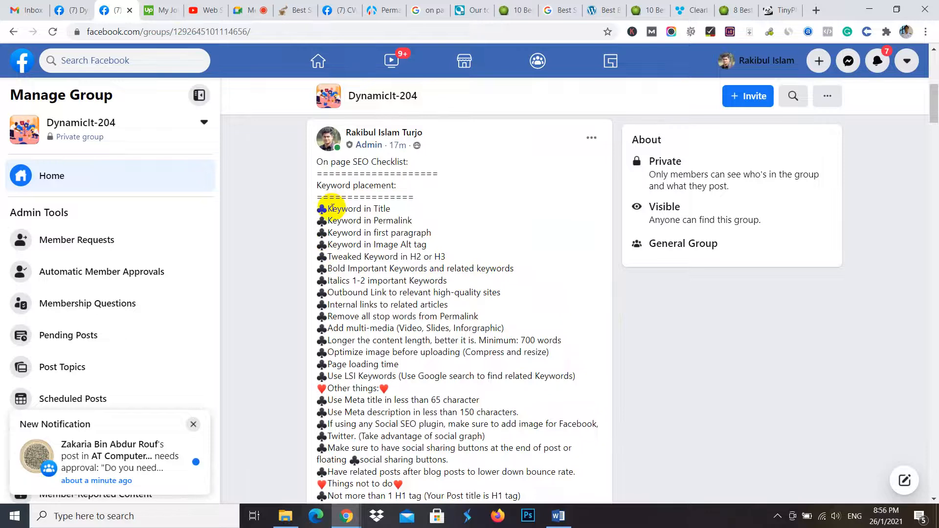
# - Highlight the checklist's keyword placement items one by one, from "Keyword in Title" to "Keyword in Image Alt tag"
pyautogui.moveTo(332, 208); pyautogui.dragTo(413, 212)
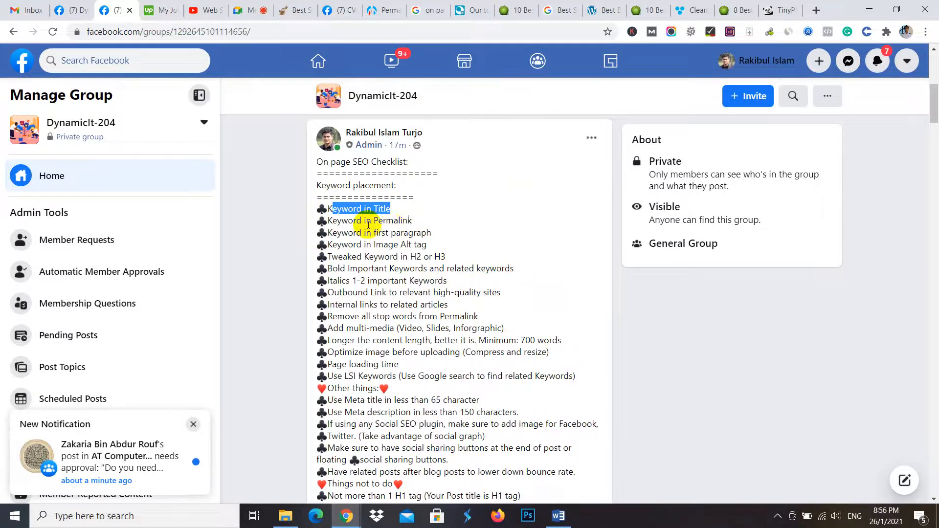
pyautogui.moveTo(341, 221); pyautogui.dragTo(441, 218)
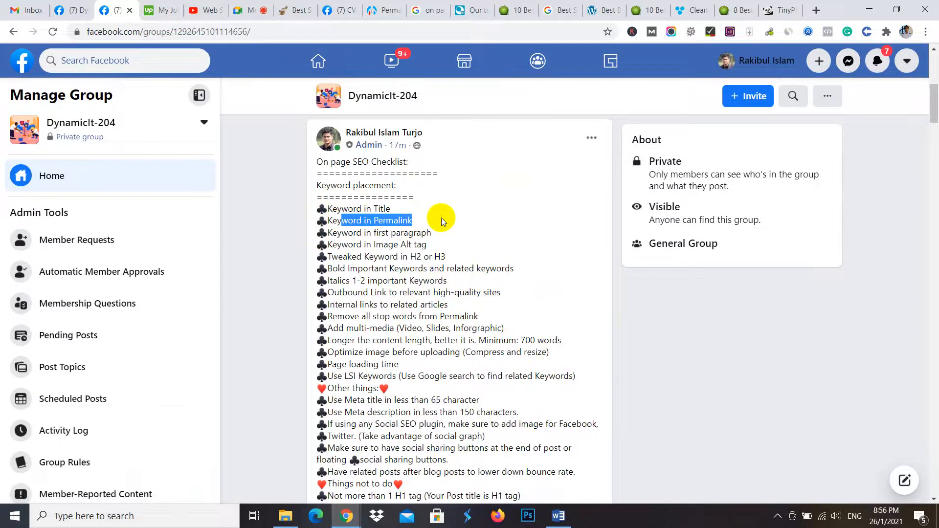
pyautogui.click(351, 234)
pyautogui.doubleClick(350, 233)
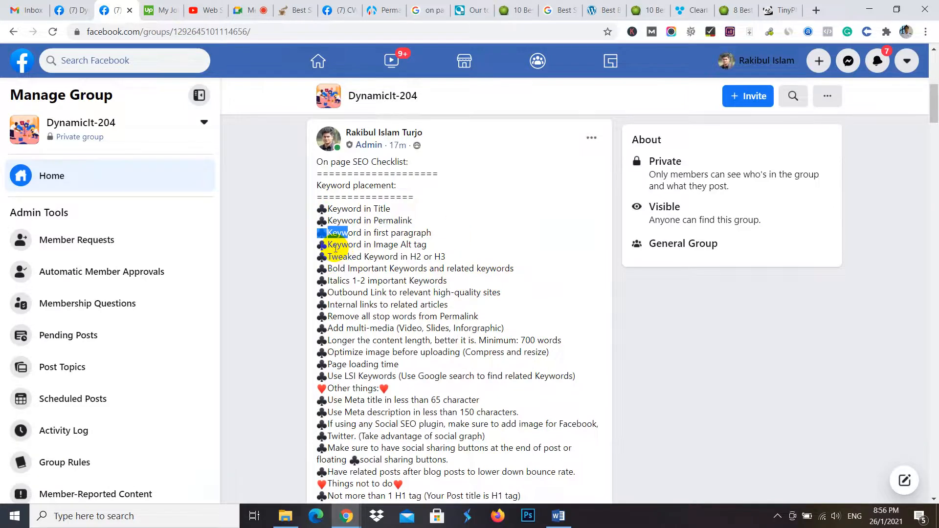
pyautogui.moveTo(337, 245); pyautogui.dragTo(427, 245)
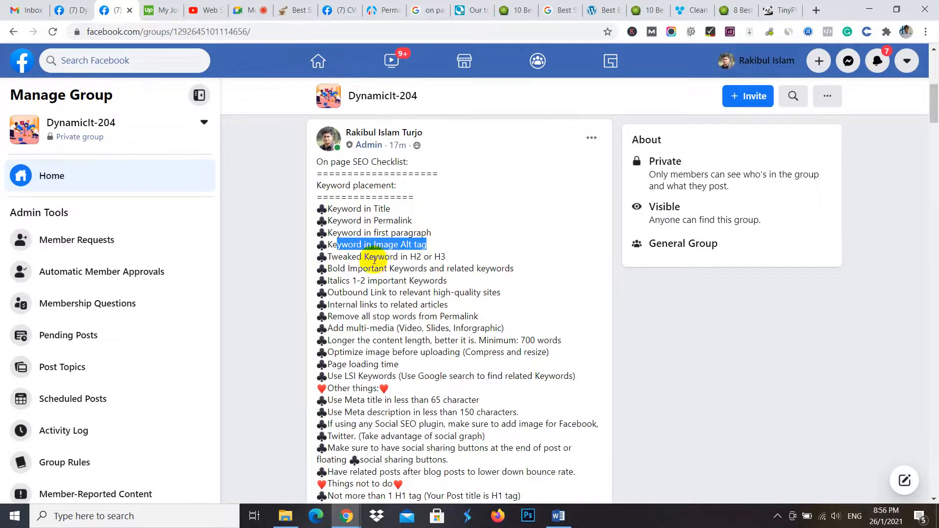
# - Search Google for "ninja vs oster" in a new tab and open the blenderfair.com comparison article
pyautogui.click(818, 10)
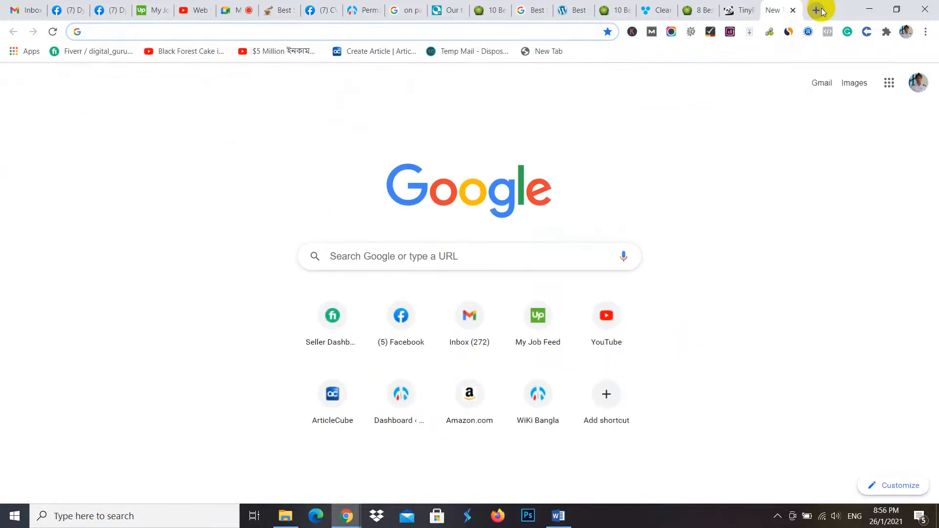
pyautogui.write('ninja vs oster')
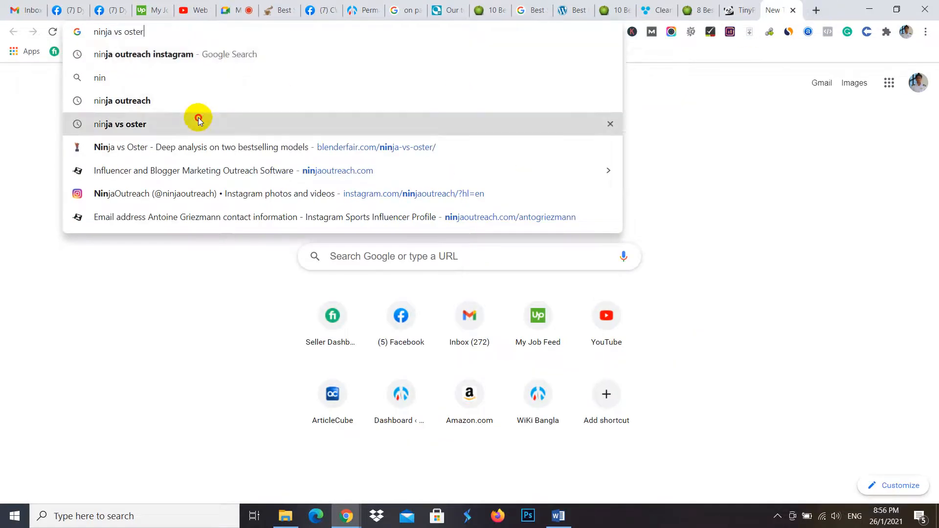
pyautogui.click(198, 124)
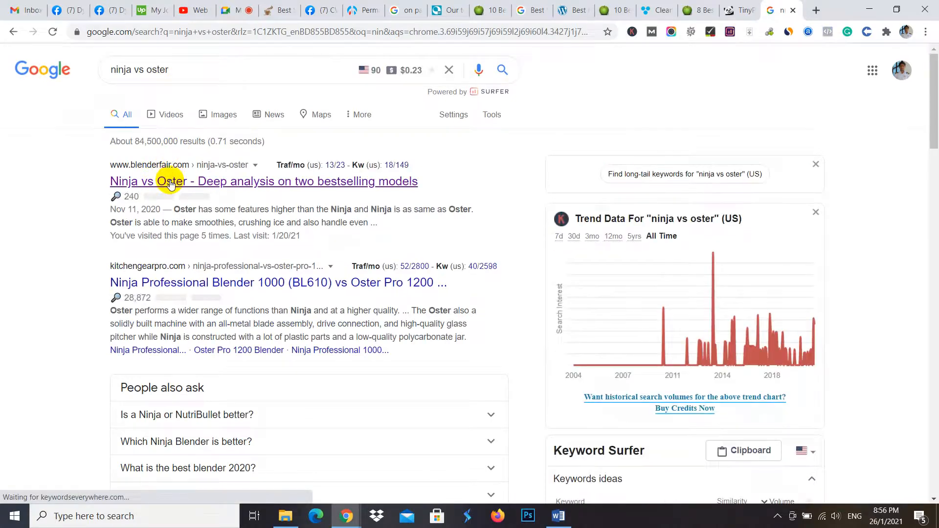
pyautogui.click(169, 182)
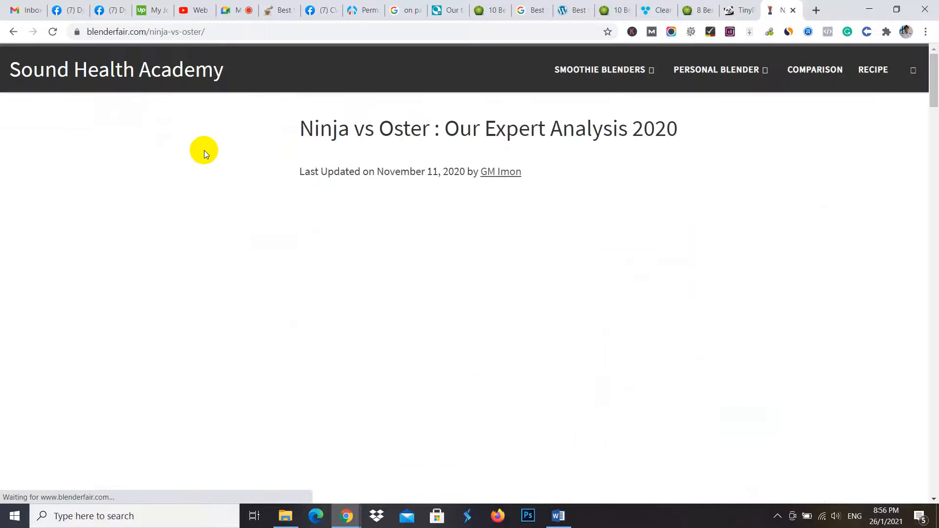
# - Examine keyword placement in the Ninja vs Oster article's title, featured image, URL slug, first paragraph and headings
pyautogui.scroll(-4, 418, 195)
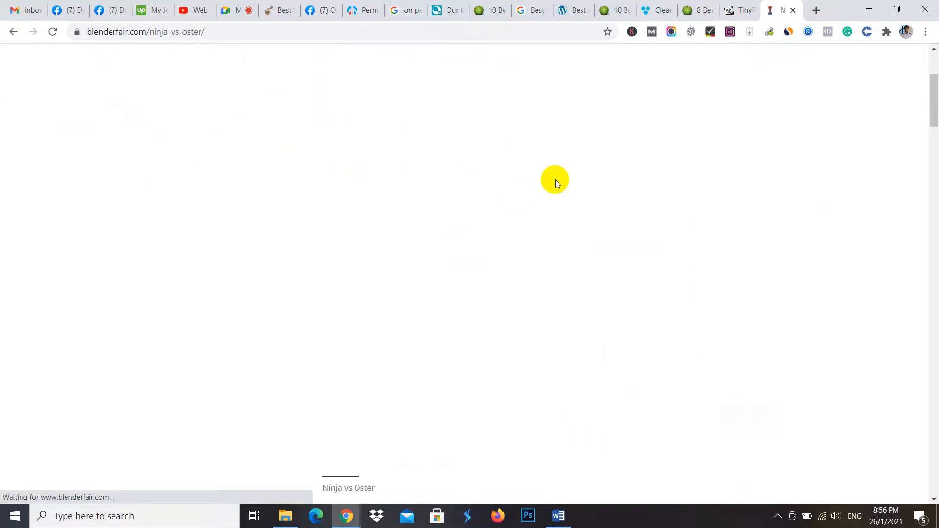
pyautogui.scroll(-12, 451, 214)
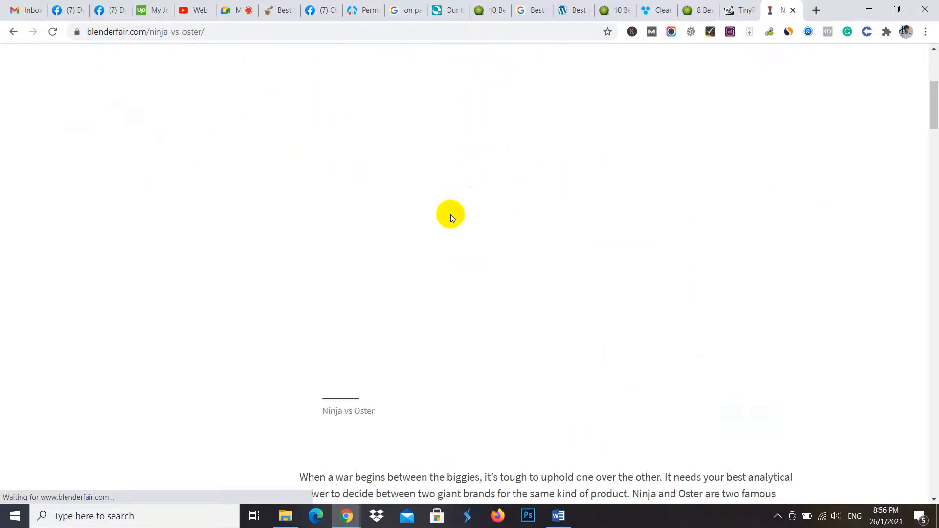
pyautogui.scroll(10, 452, 217)
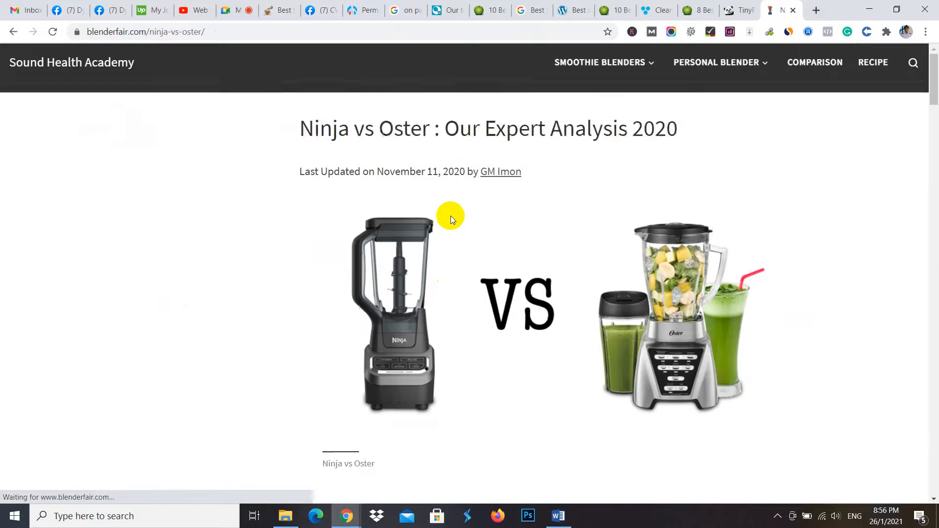
pyautogui.scroll(-5, 451, 216)
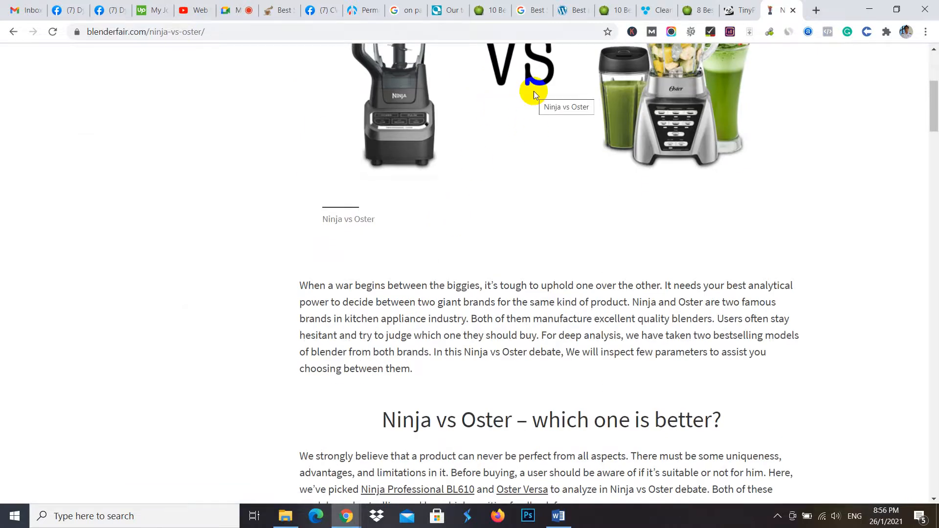
pyautogui.moveTo(150, 32); pyautogui.dragTo(202, 31)
pyautogui.scroll(5, 694, 131)
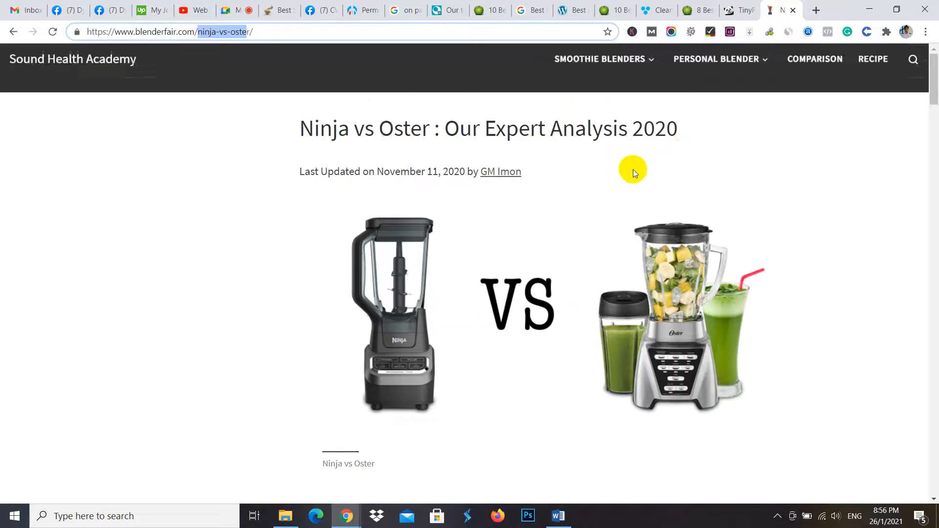
pyautogui.scroll(-9, 504, 166)
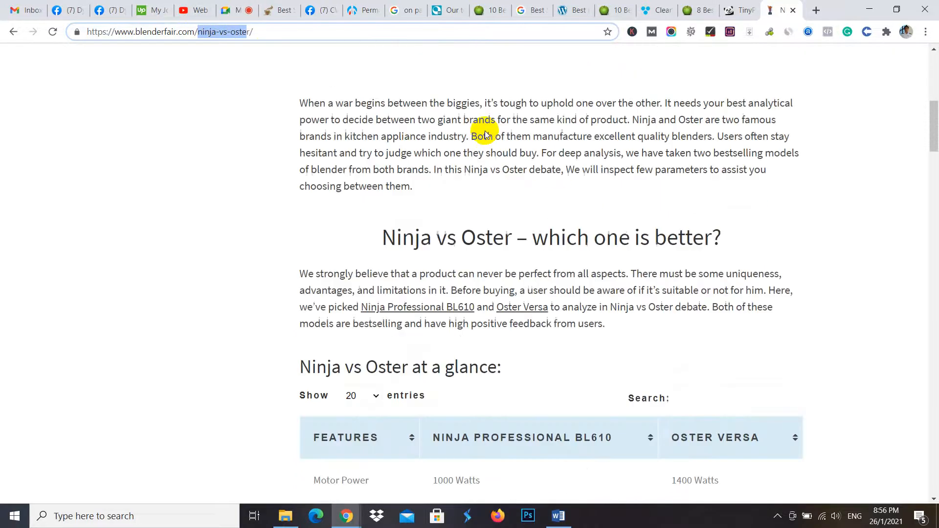
# - Go back to the search results, look at the TinyPNG page and return to the Facebook group's SEO checklist
pyautogui.click(14, 33)
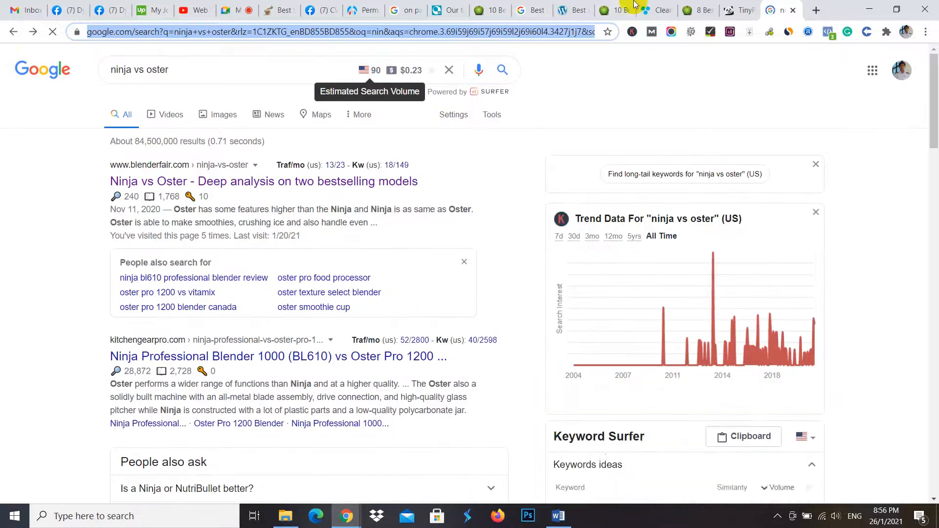
pyautogui.click(741, 9)
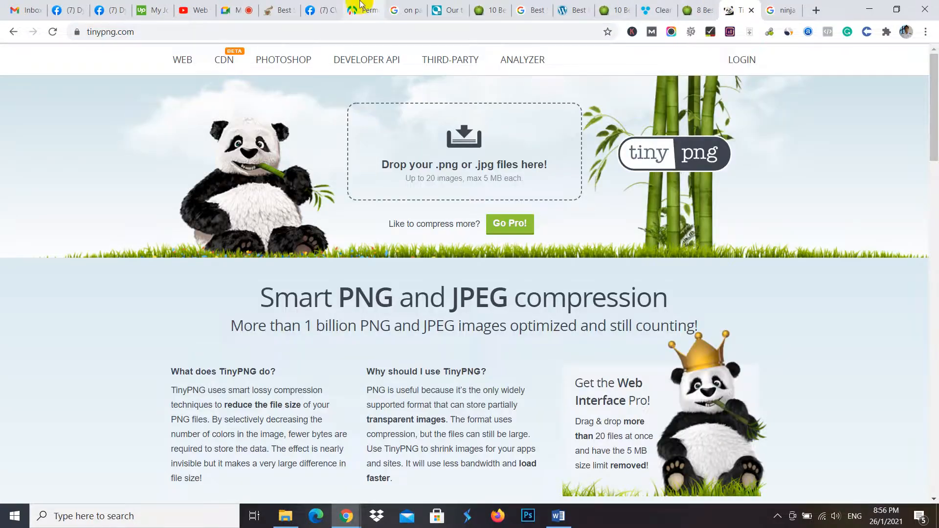
pyautogui.click(99, 7)
pyautogui.moveTo(330, 267); pyautogui.dragTo(399, 256)
pyautogui.click(387, 255)
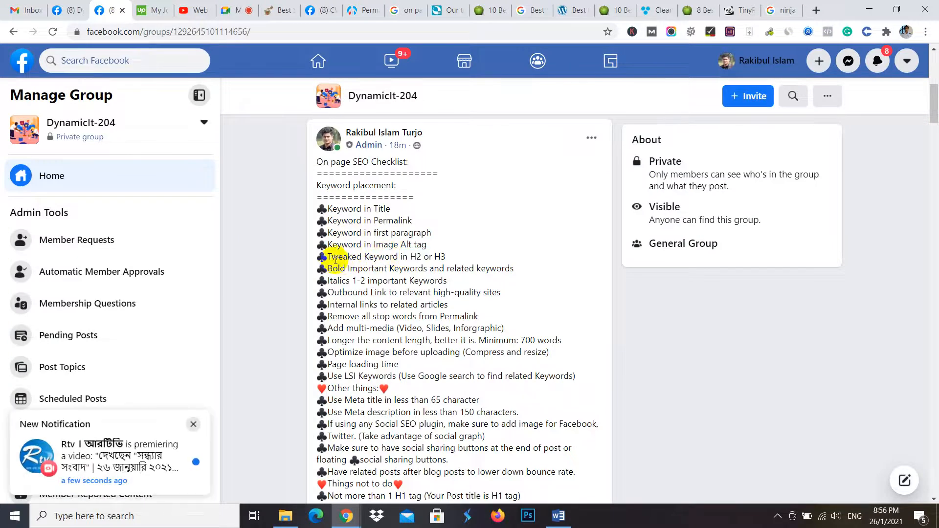
# - Highlight the checklist items from "Tweaked Keyword in H2 or H3" to "Remove all stop words from Permalink" in turn
pyautogui.moveTo(333, 256); pyautogui.dragTo(490, 256)
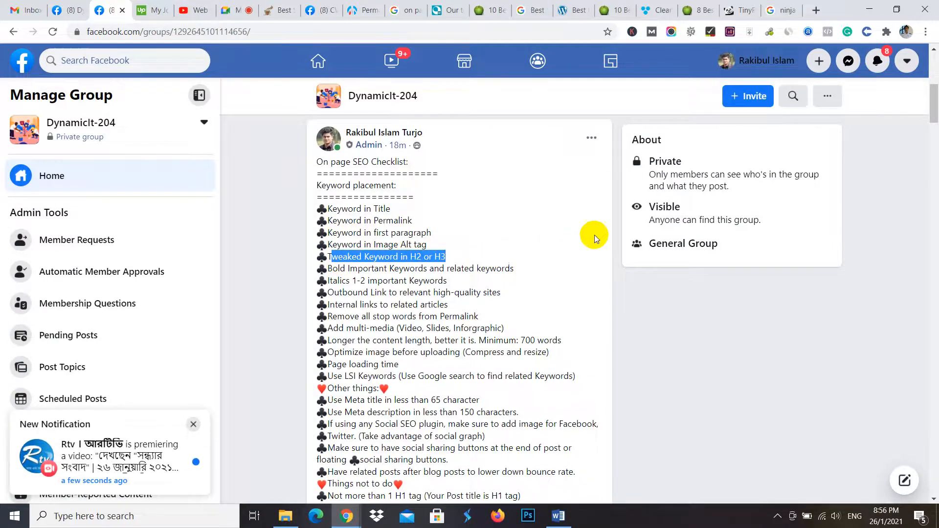
pyautogui.moveTo(332, 268); pyautogui.dragTo(516, 266)
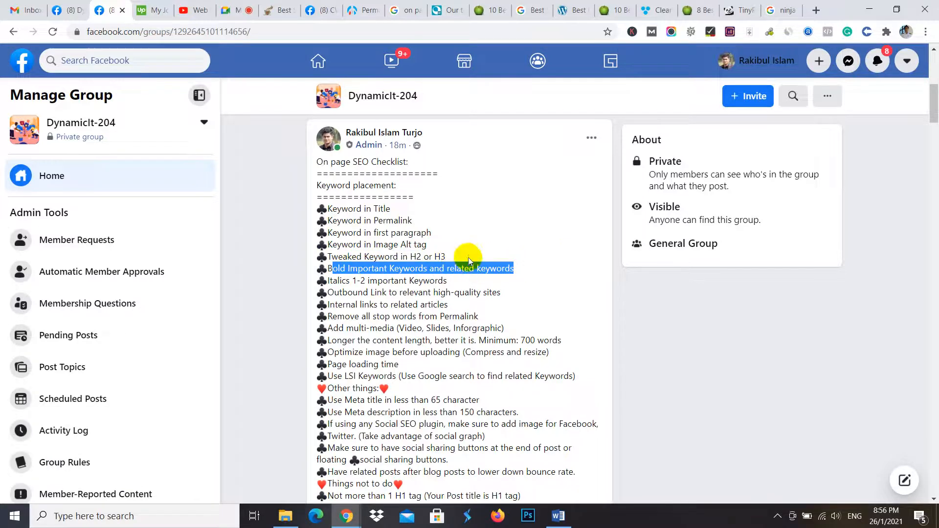
pyautogui.moveTo(342, 292); pyautogui.dragTo(502, 292)
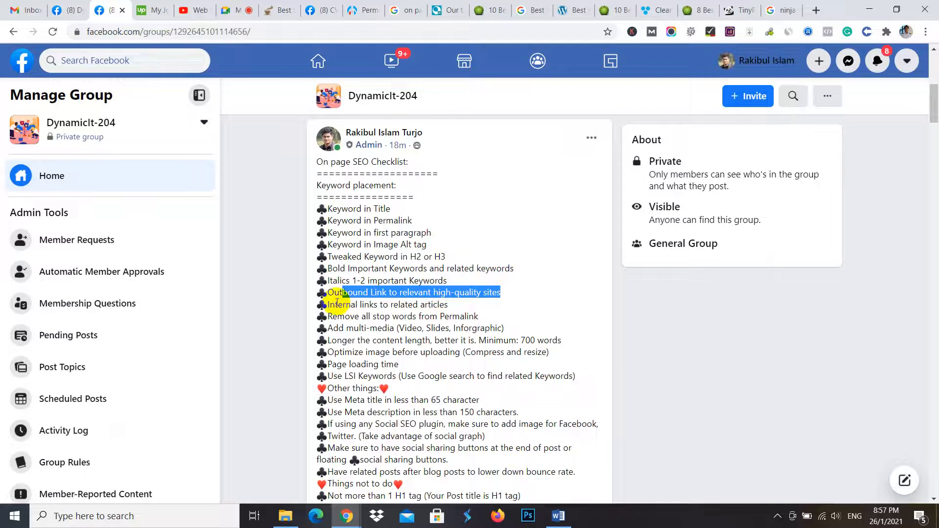
pyautogui.moveTo(335, 304); pyautogui.dragTo(454, 305)
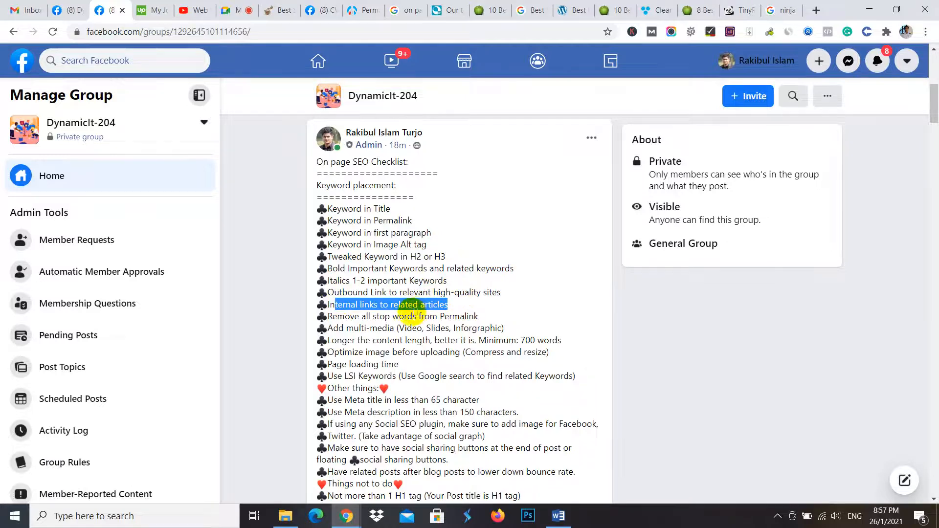
pyautogui.moveTo(332, 316); pyautogui.dragTo(497, 316)
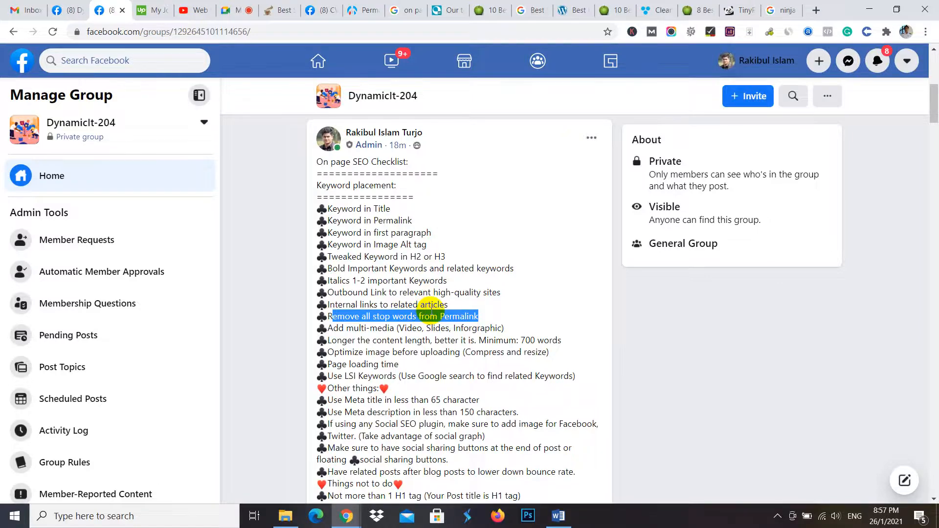
# - Inspect the permalink of the juicerkings.com single-serve blenders article and return to the DynamicIt-204 checklist post
pyautogui.click(610, 10)
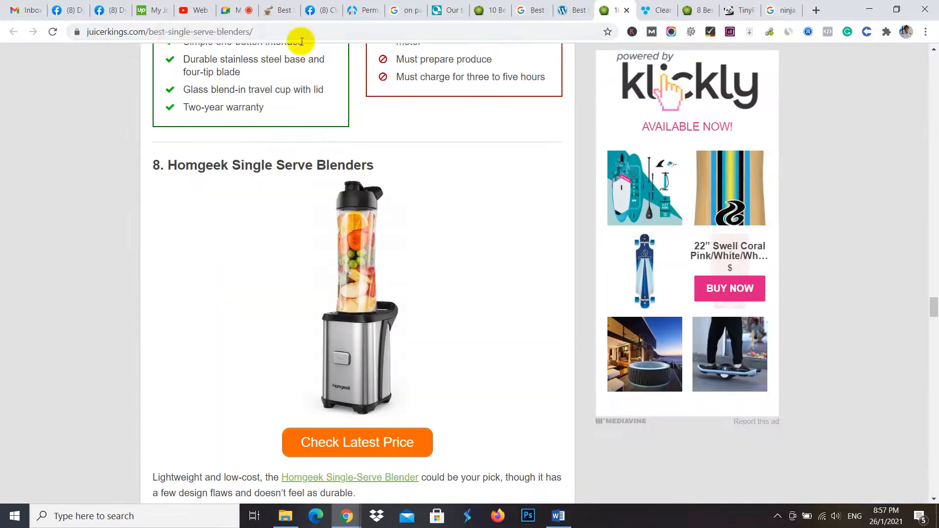
pyautogui.moveTo(148, 31); pyautogui.dragTo(247, 39)
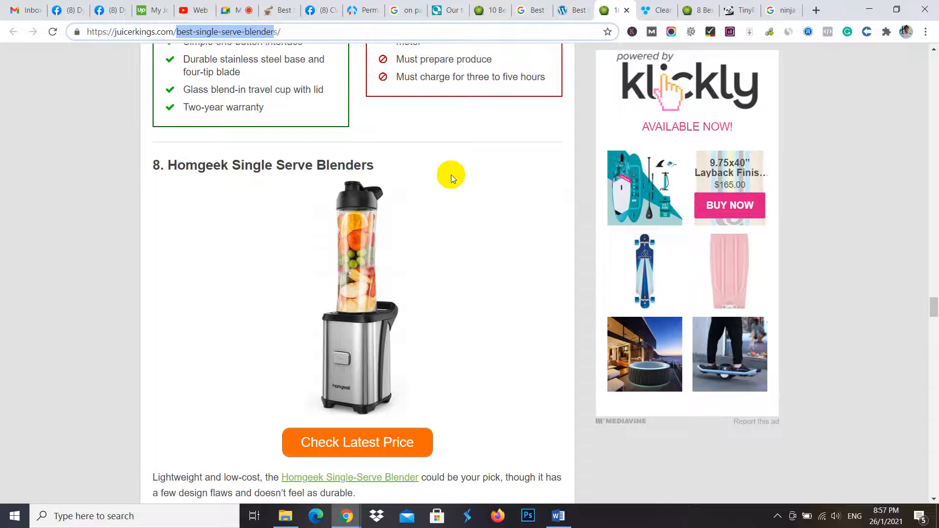
pyautogui.click(327, 7)
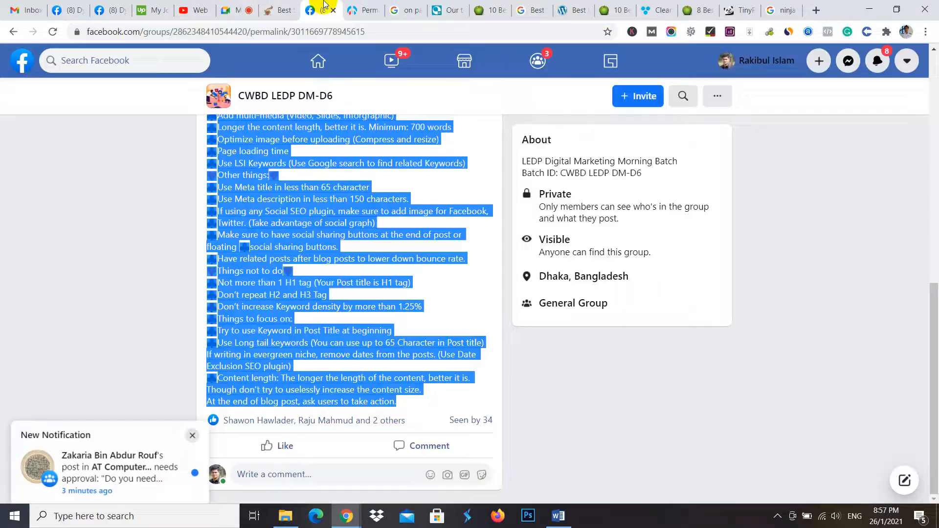
pyautogui.click(131, 5)
pyautogui.click(75, 7)
pyautogui.click(123, 8)
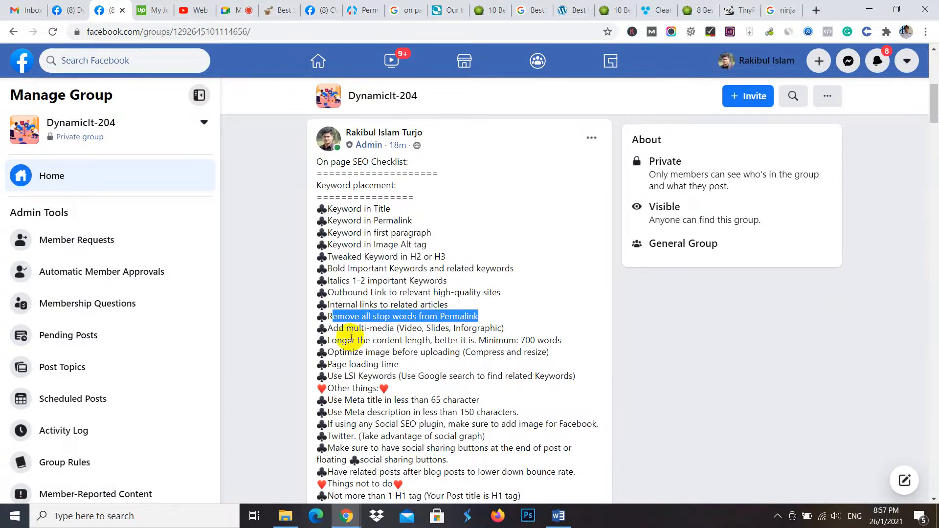
# - Review the rest of the checklist from the multi-media item onward, highlighting the 1.25% keyword density limit
pyautogui.moveTo(354, 327); pyautogui.dragTo(496, 340)
pyautogui.scroll(-4, 423, 361)
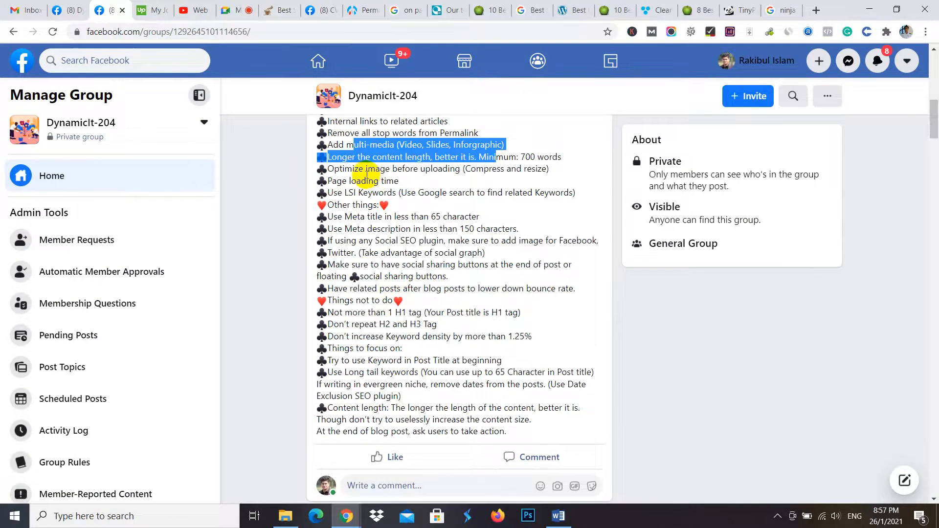
pyautogui.click(354, 193)
pyautogui.moveTo(353, 193); pyautogui.dragTo(534, 392)
pyautogui.click(535, 392)
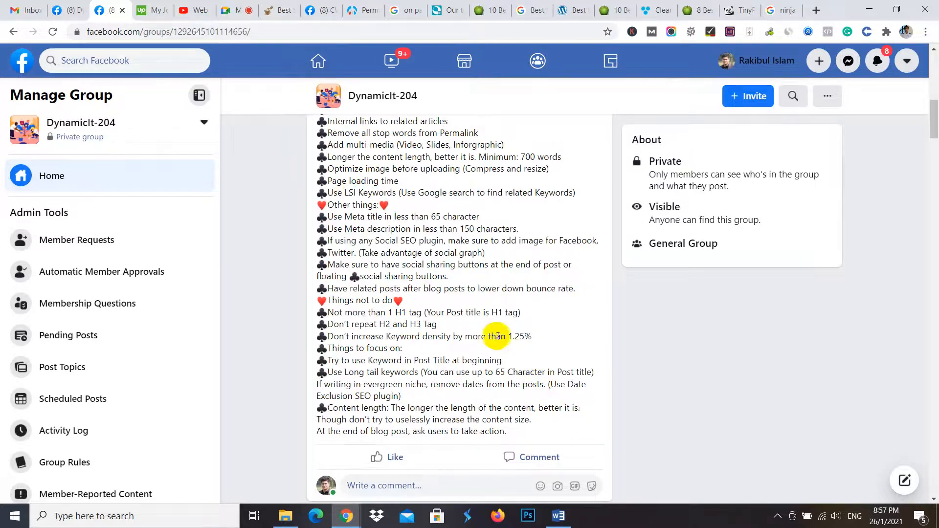
pyautogui.moveTo(508, 337); pyautogui.dragTo(533, 343)
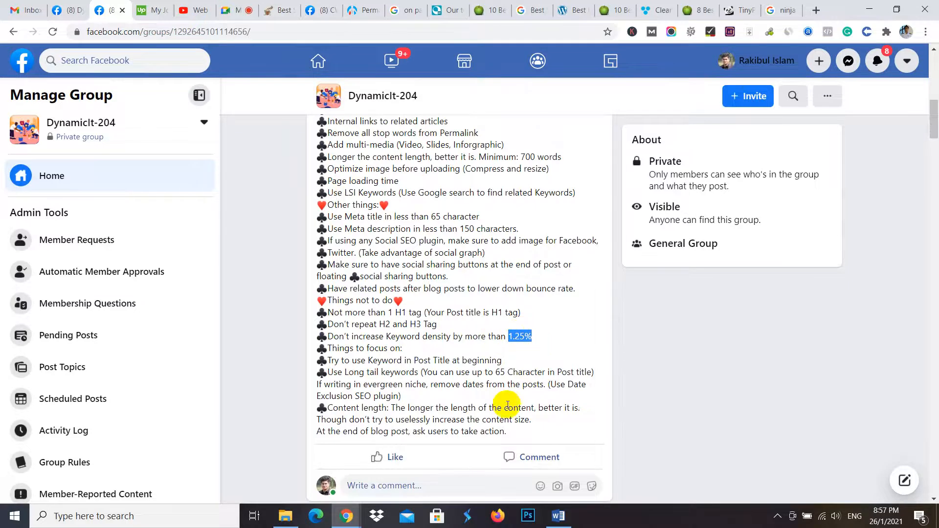
# - Edit the SEO checklist post so the keyword density limit reads ".25% to .30%" and save it
pyautogui.scroll(8, 549, 218)
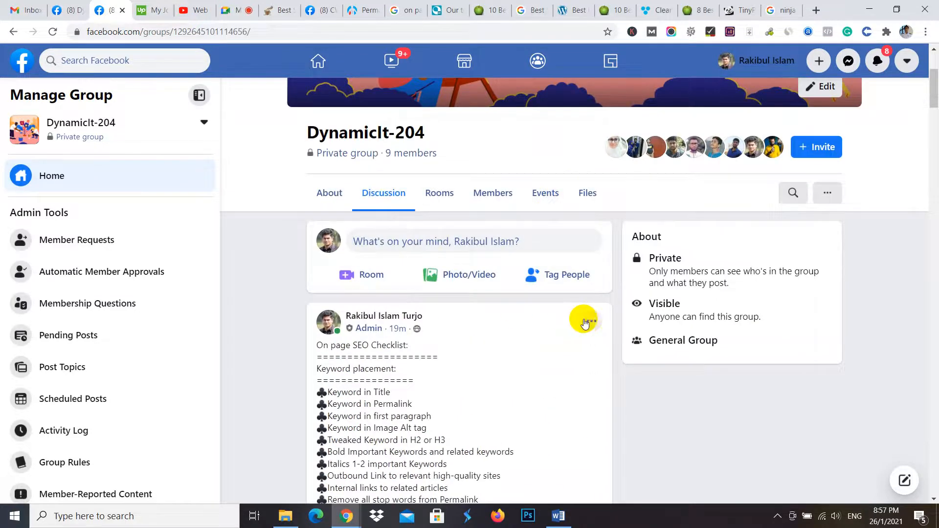
pyautogui.click(586, 322)
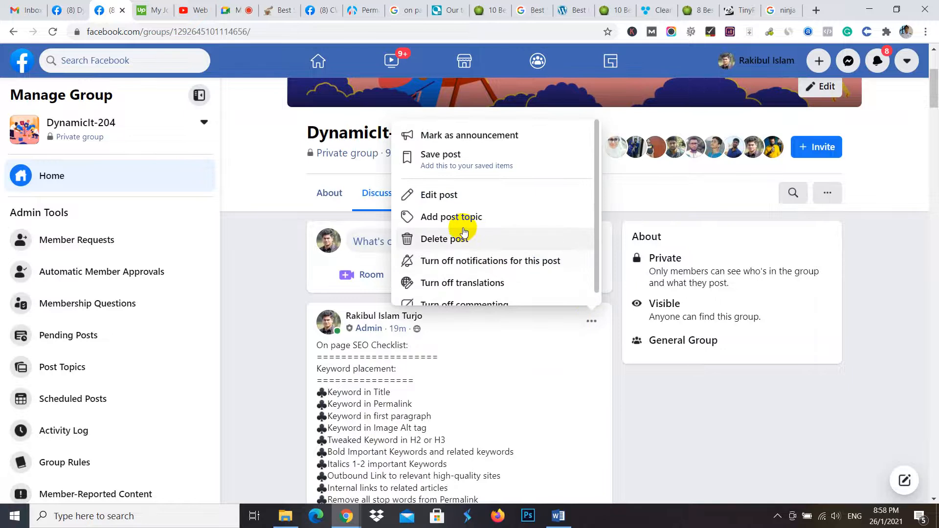
pyautogui.click(409, 195)
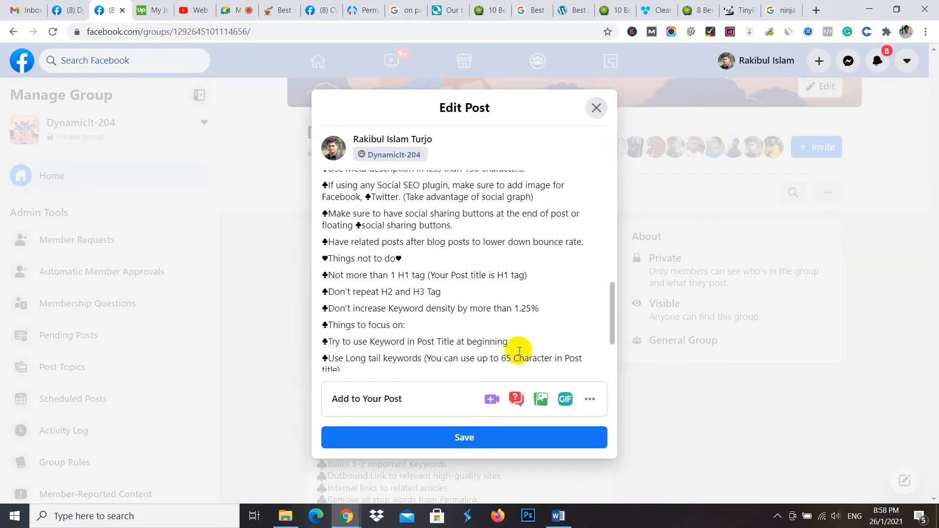
pyautogui.moveTo(538, 309); pyautogui.dragTo(515, 303)
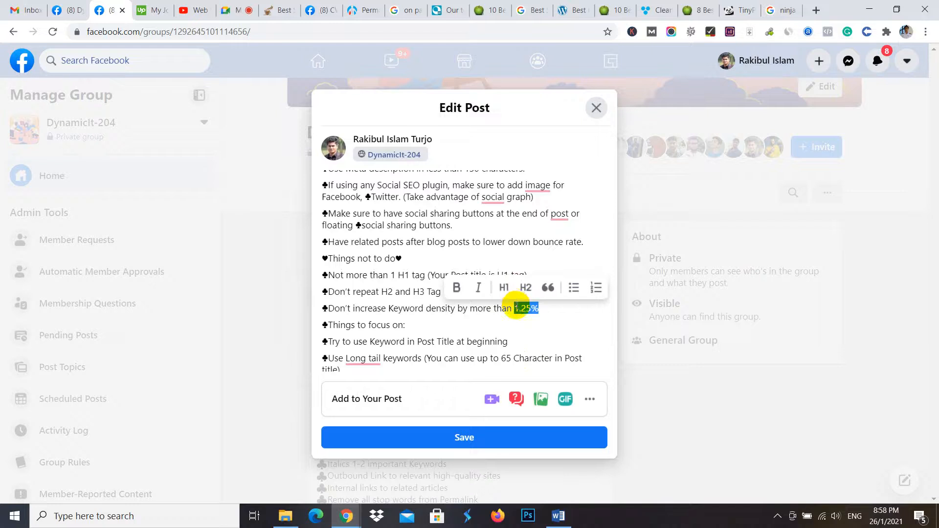
pyautogui.click(514, 304)
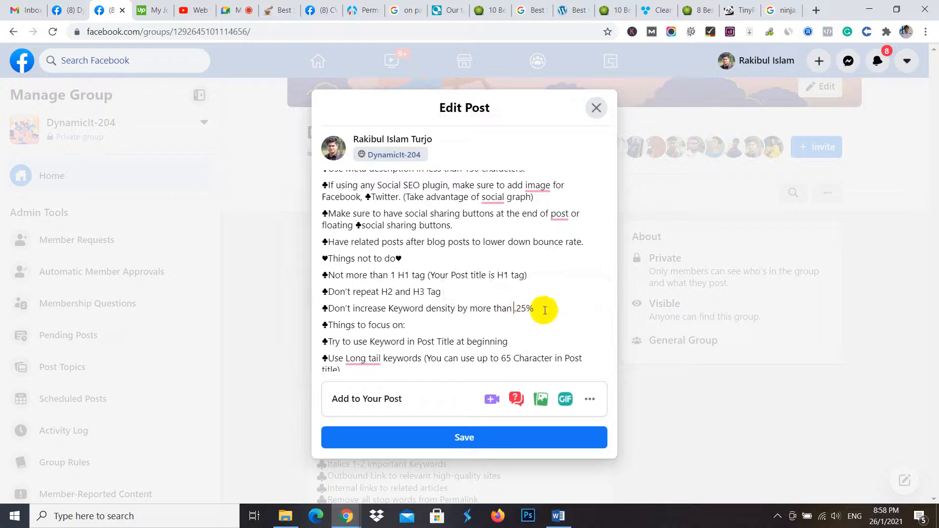
pyautogui.press('Delete')
pyautogui.press('BackSpace')
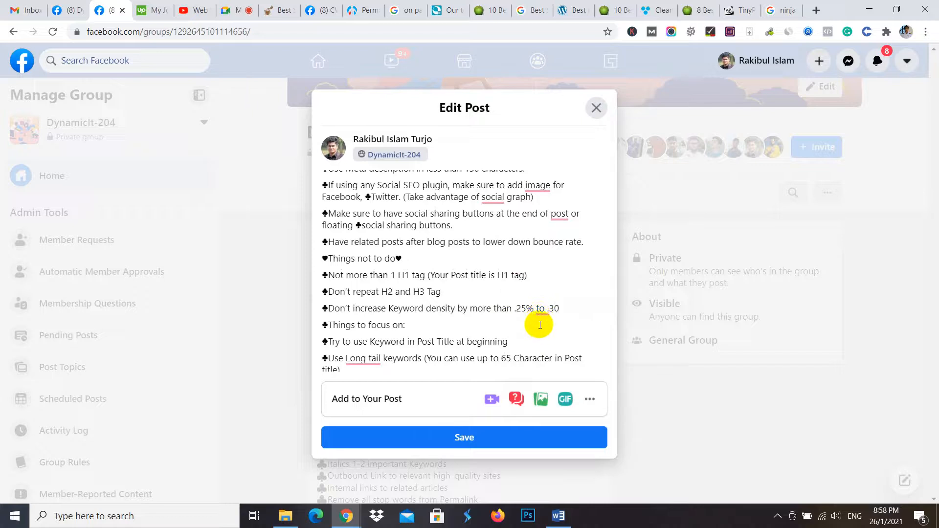
pyautogui.click(472, 441)
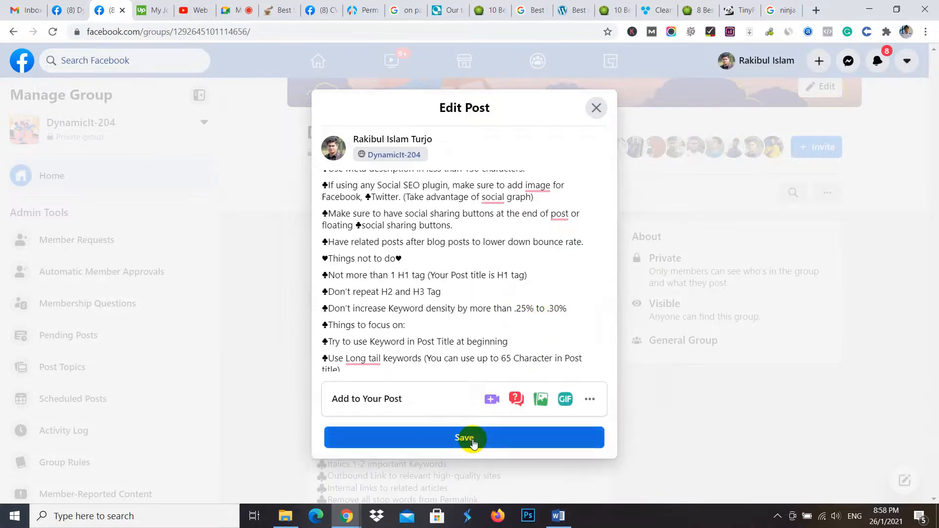
pyautogui.scroll(-15, 542, 332)
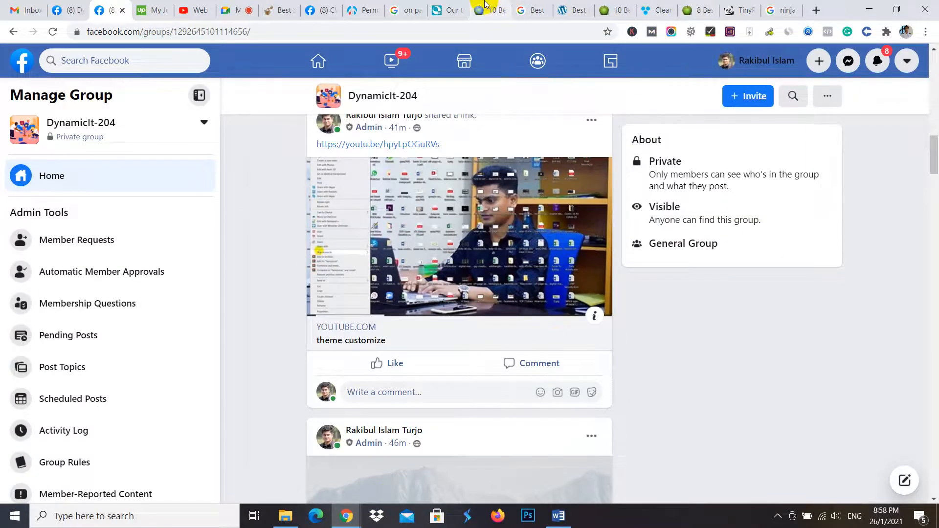
# - Switch to the wikibangla.net WordPress admin, go to its dashboard and start a new post
pyautogui.click(362, 8)
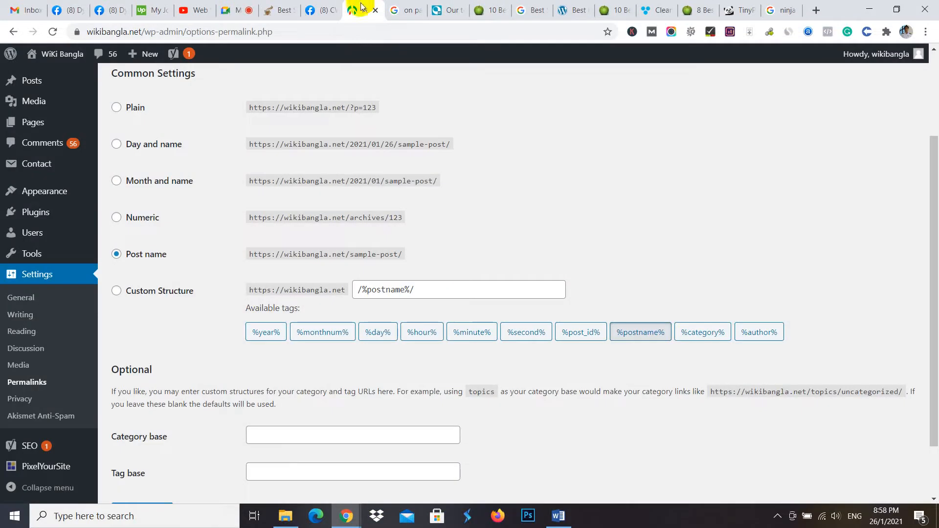
pyautogui.scroll(3, 147, 254)
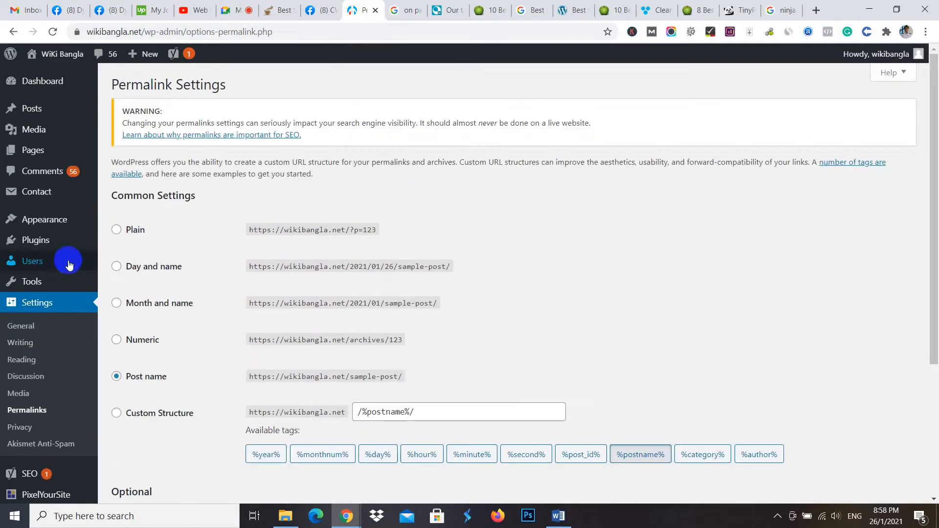
pyautogui.click(45, 84)
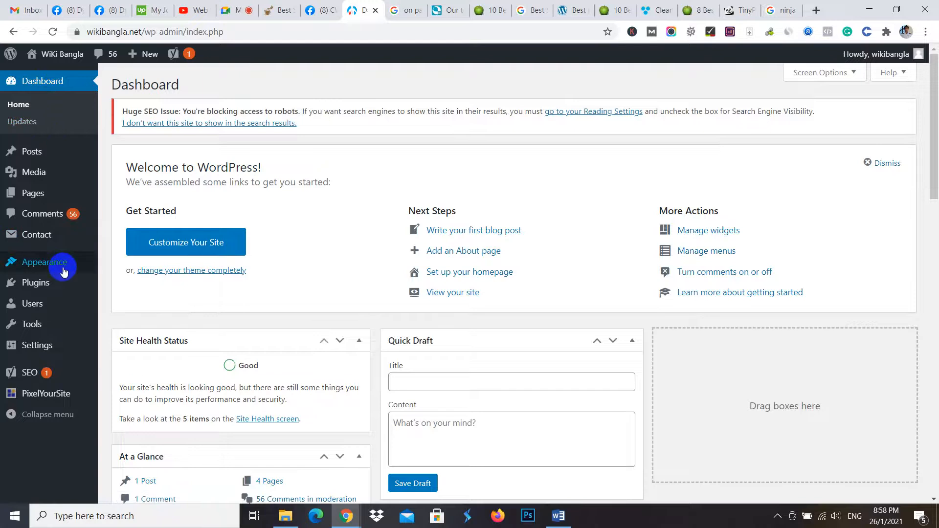
pyautogui.moveTo(44, 155)
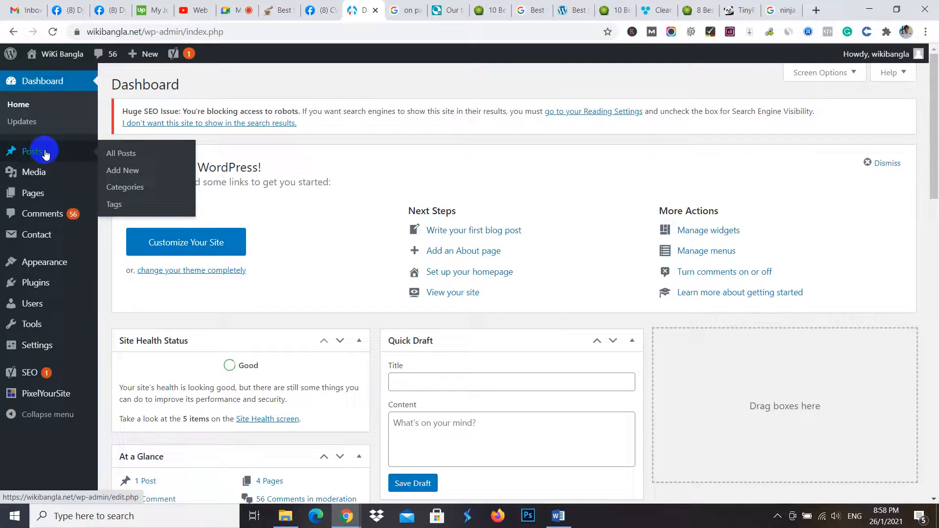
pyautogui.click(122, 171)
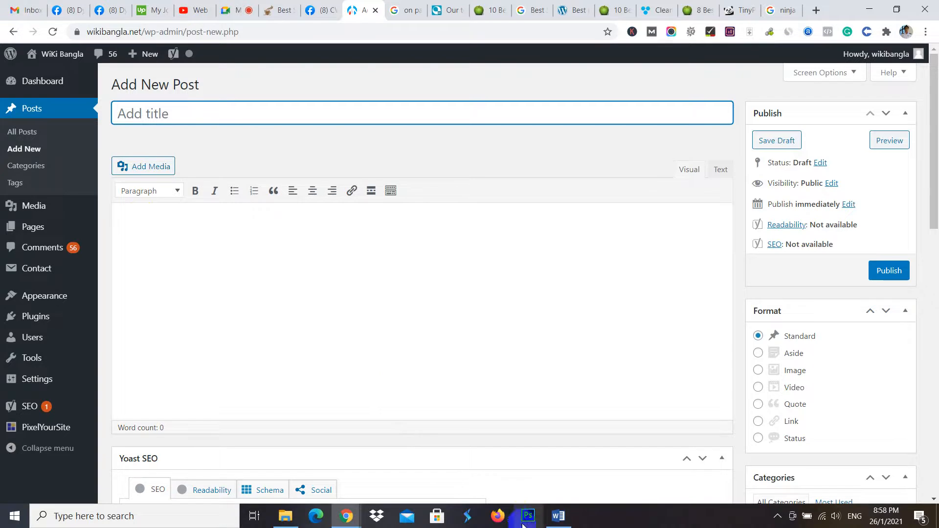
# - Switch to the coffee maker article in Word, skim it, change the year in the main title to 2021 and copy the title
pyautogui.moveTo(558, 516)
pyautogui.click(567, 468)
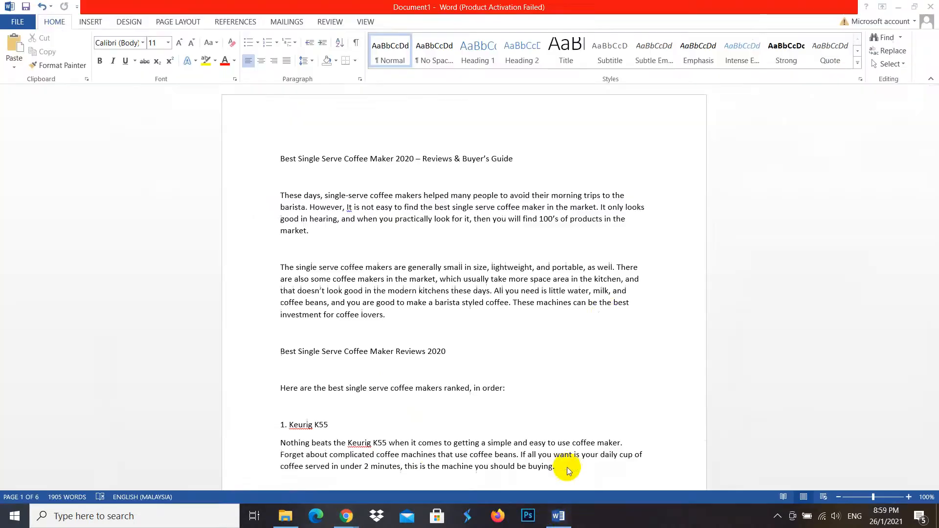
pyautogui.scroll(-10, 617, 306)
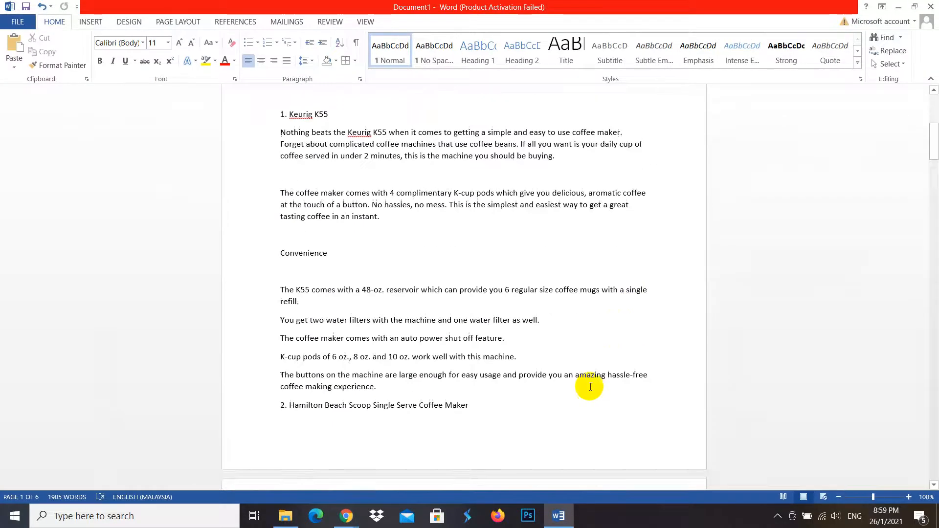
pyautogui.scroll(-20, 590, 387)
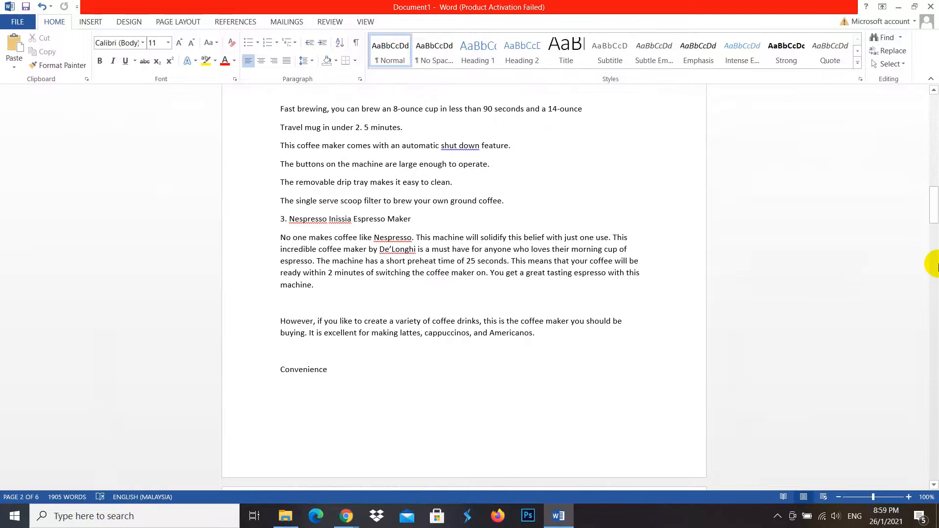
pyautogui.moveTo(934, 204); pyautogui.dragTo(934, 93)
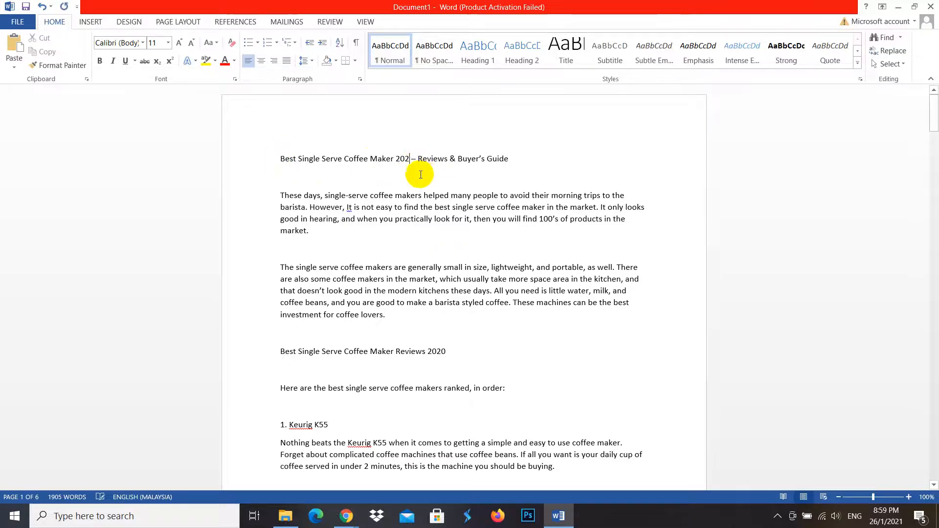
pyautogui.moveTo(531, 158); pyautogui.dragTo(280, 158)
pyautogui.hotkey('ctrl', 'c')
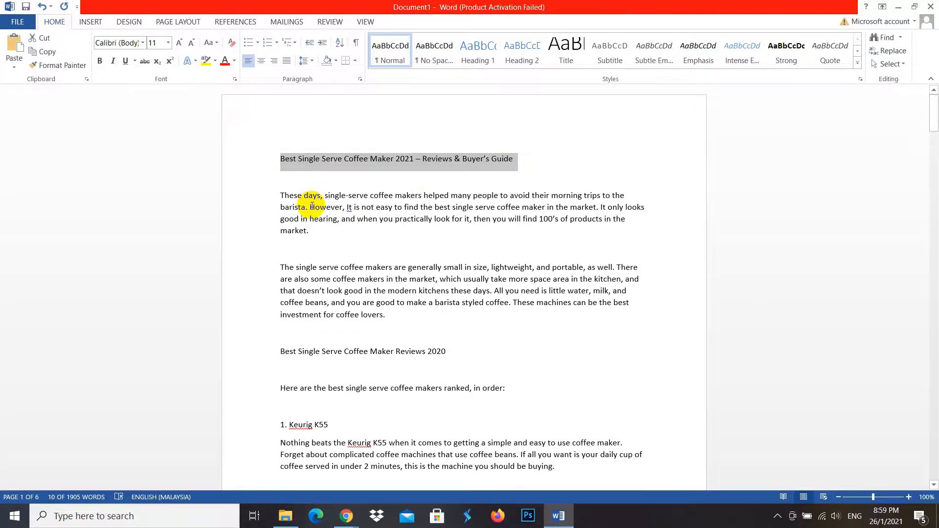
# - Return to Chrome and highlight the 65-character meta title limit in the CWBD LEDP DM-D6 group's SEO checklist
pyautogui.moveTo(346, 516)
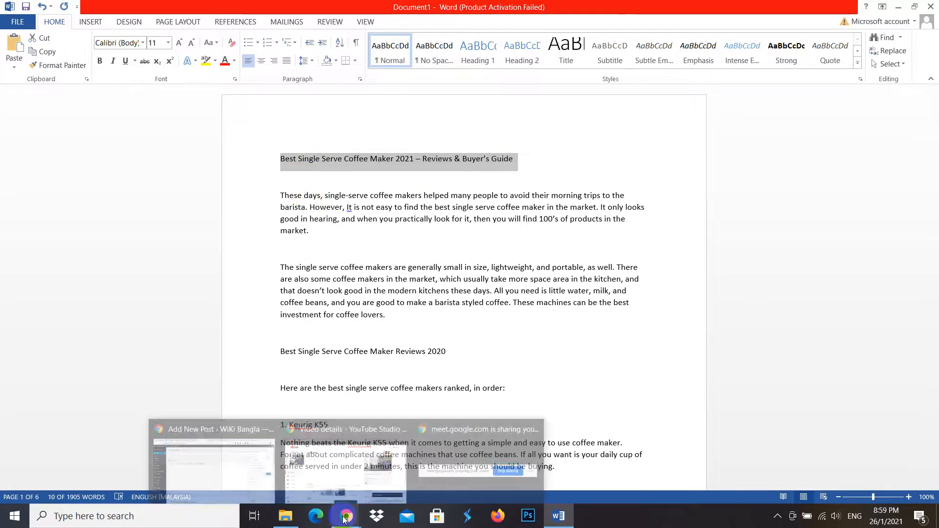
pyautogui.click(254, 467)
pyautogui.click(334, 10)
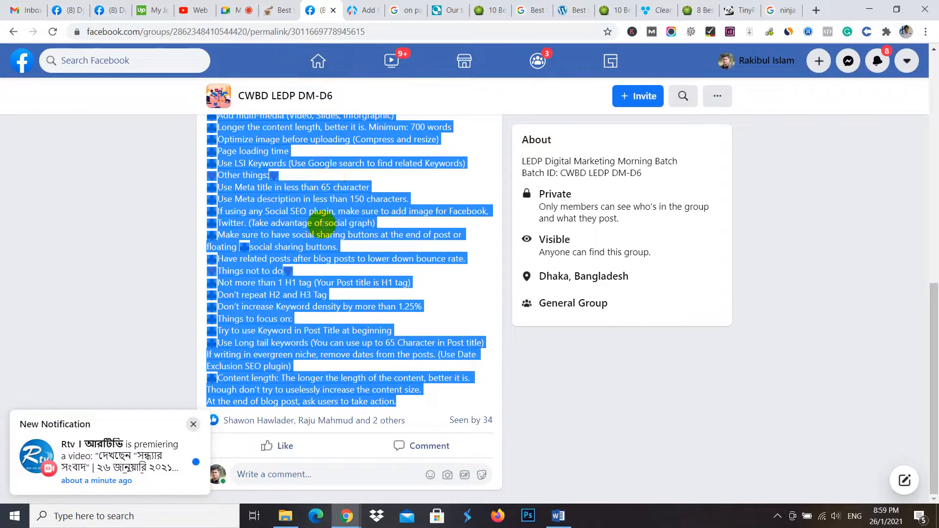
pyautogui.click(441, 283)
pyautogui.scroll(5, 386, 295)
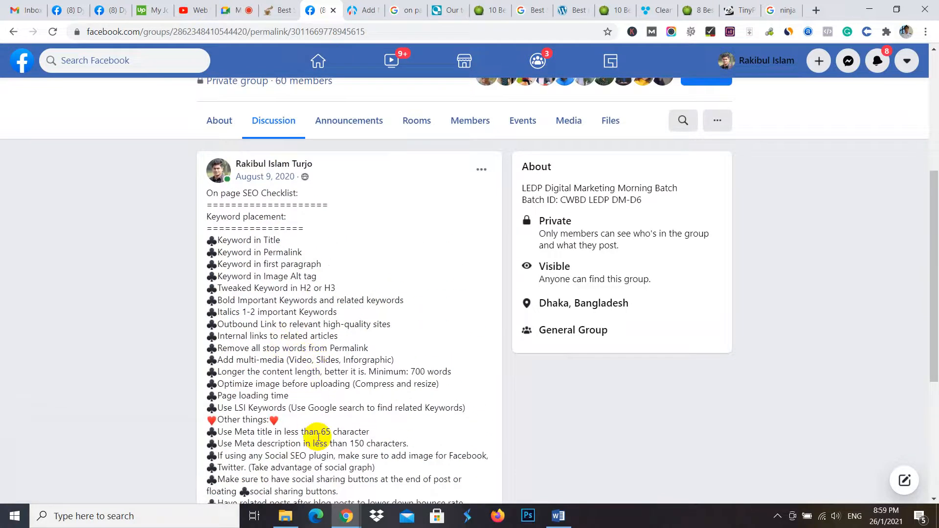
pyautogui.moveTo(333, 432); pyautogui.dragTo(303, 432)
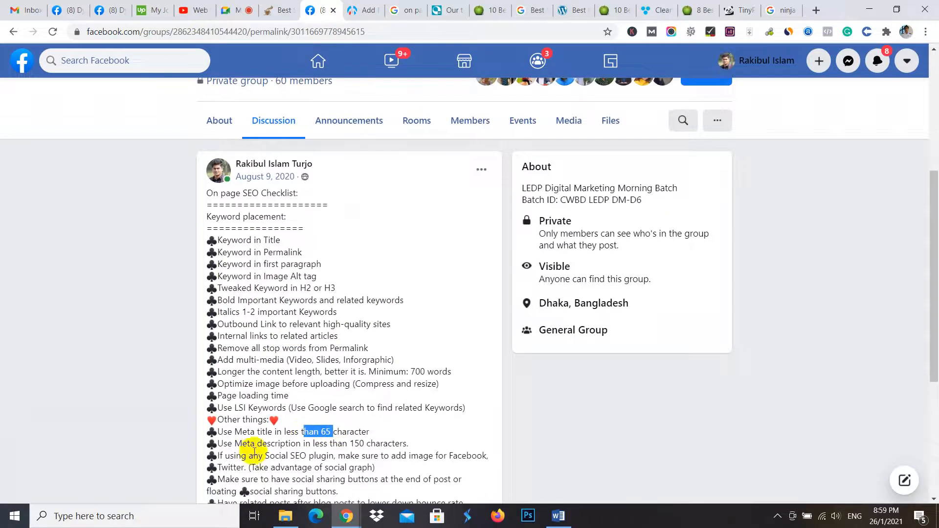
# - Search for "carrecter count", open charactercountonline.com and replace its text with the copied coffee maker title to check the length
pyautogui.click(818, 12)
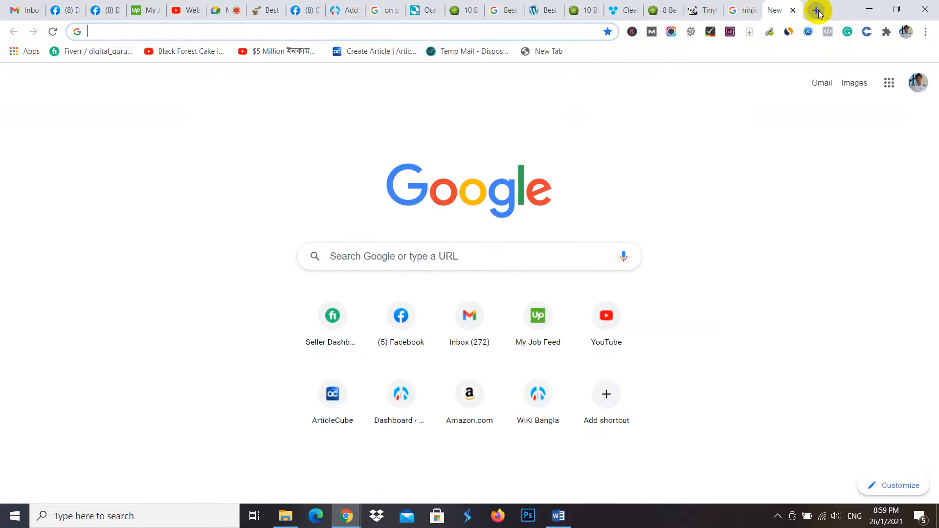
pyautogui.write('canva.com')
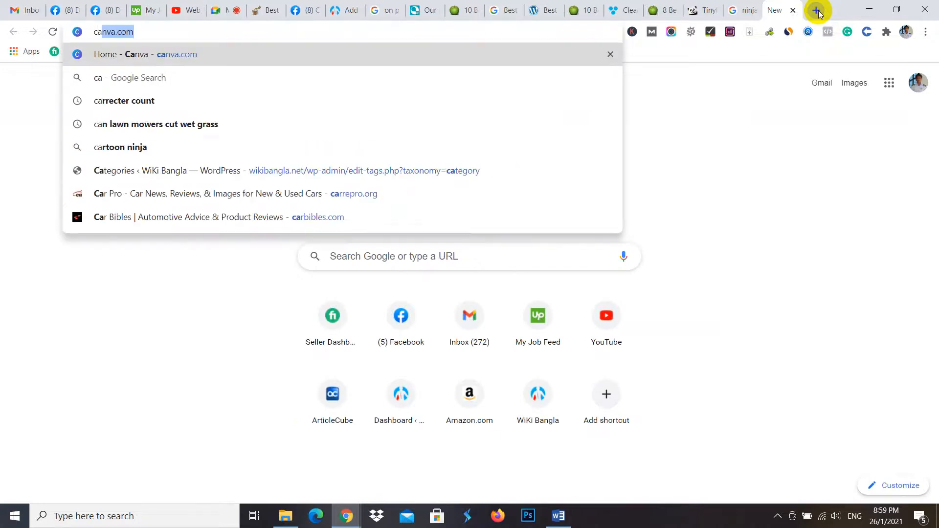
pyautogui.click(142, 101)
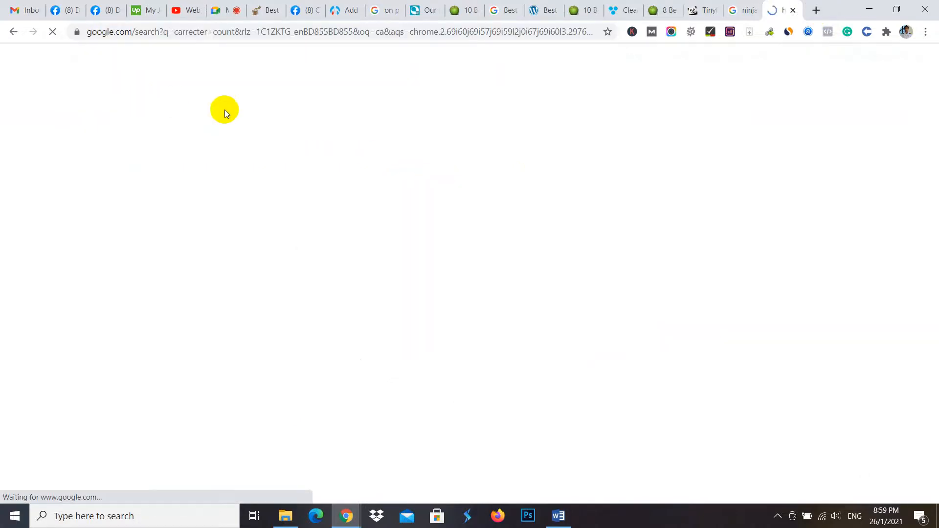
pyautogui.click(182, 215)
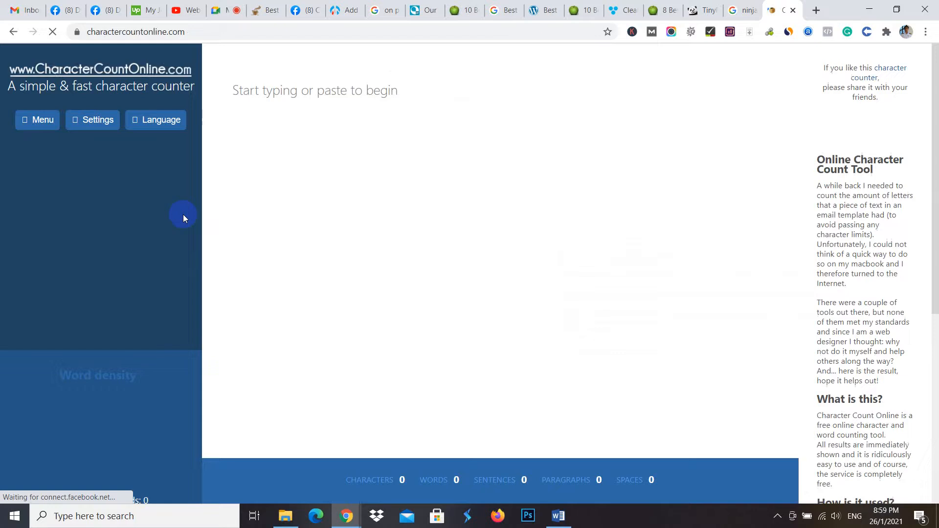
pyautogui.write('Need affordable & quality iPhone & iPad repair services in Edinburgh, UK? Here you will find the best solution for Phone Repair, Tablet & Computer Repair Services.')
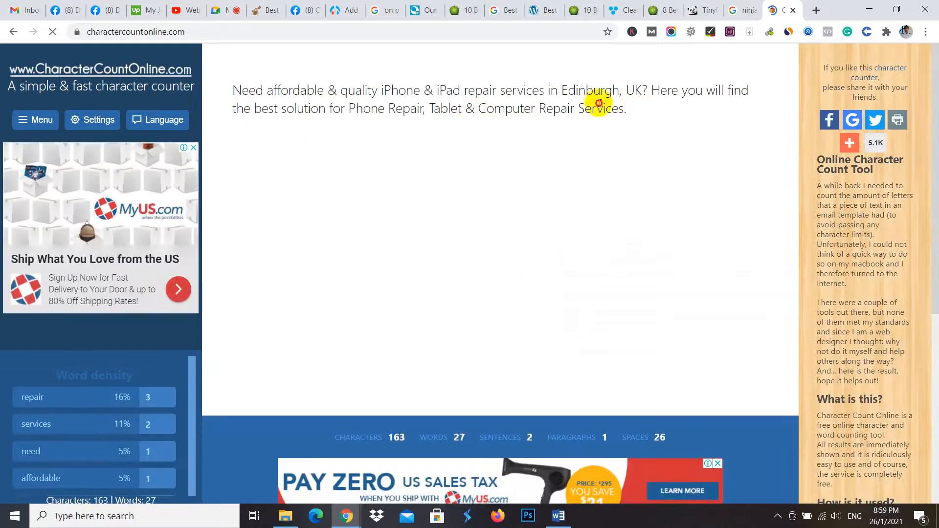
pyautogui.tripleClick(599, 104)
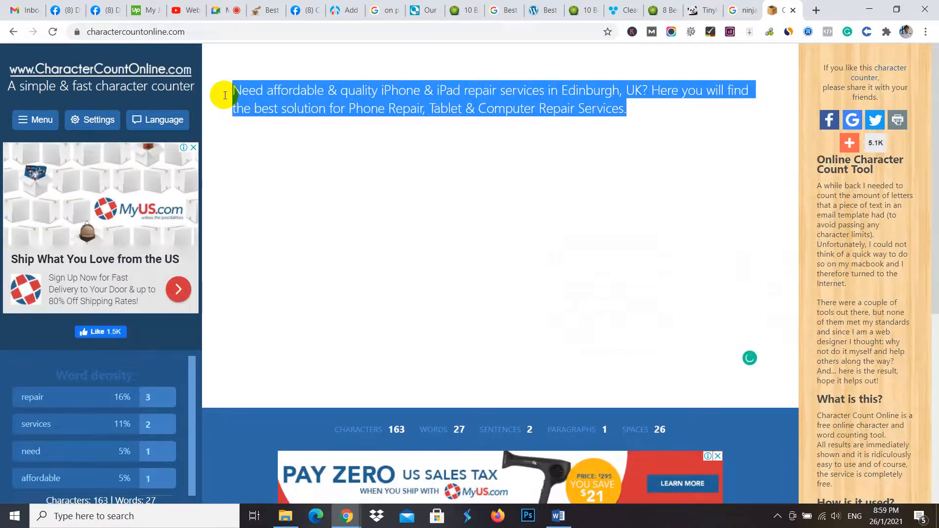
pyautogui.hotkey('ctrl', 'v')
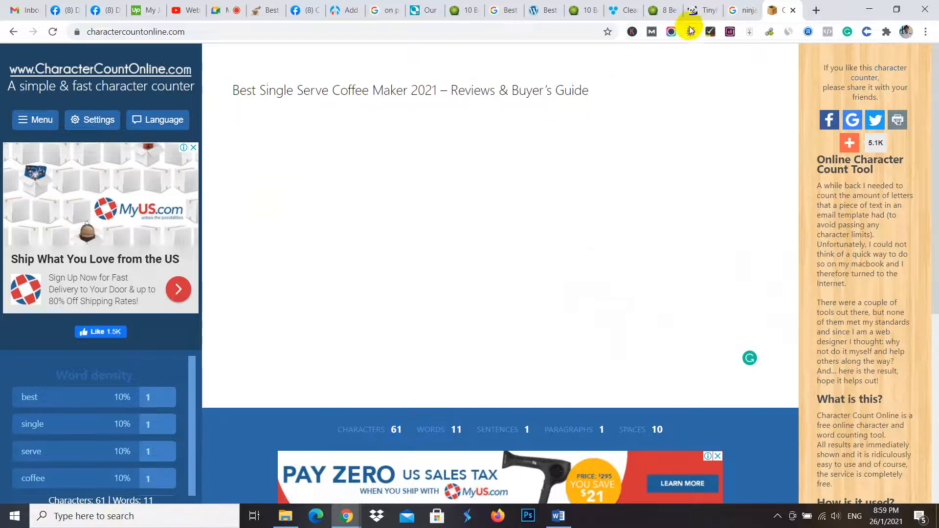
# - Title the new WordPress post "Best Single Serve Coffee Maker 2021 – Reviews & Buyer's Guide"
pyautogui.click(338, 9)
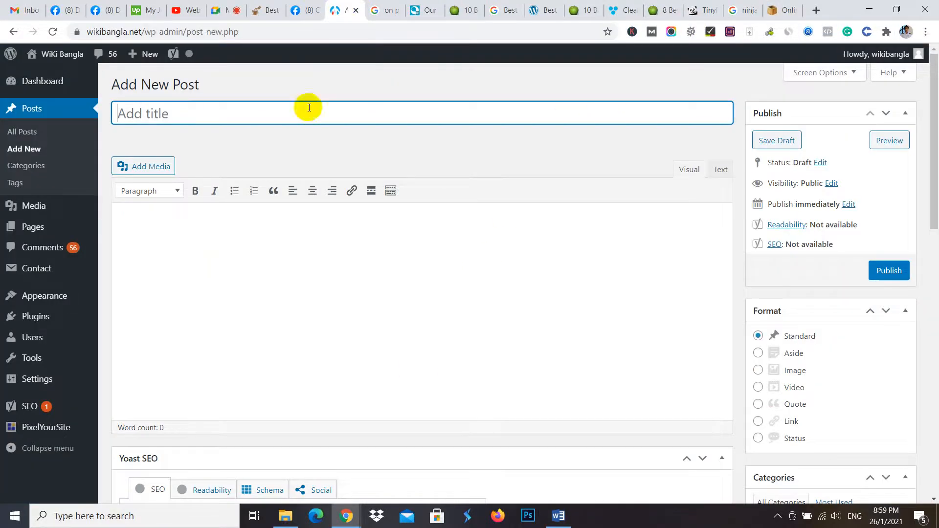
pyautogui.hotkey('ctrl', 'v')
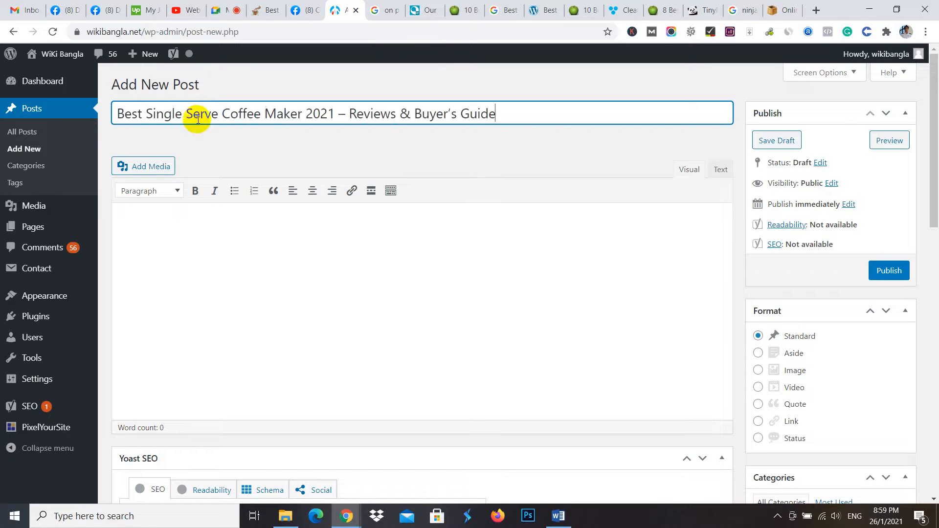
pyautogui.click(173, 232)
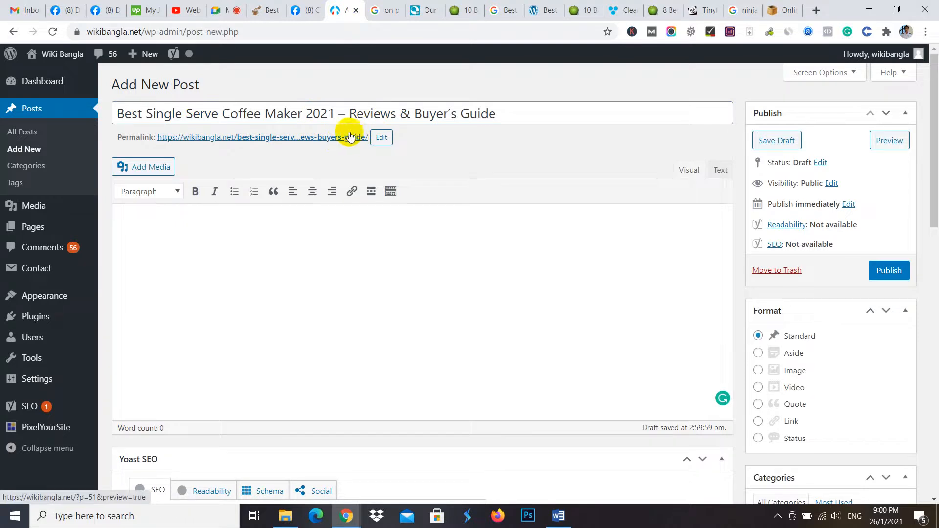
# - Shorten the new post's permalink slug to "best-single-serve-coffee-maker"
pyautogui.click(382, 138)
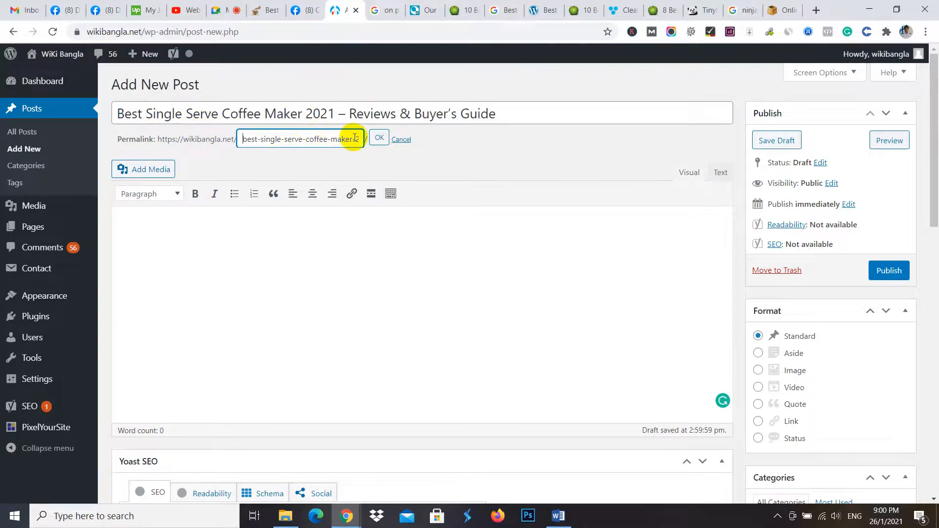
pyautogui.moveTo(355, 139); pyautogui.dragTo(367, 140)
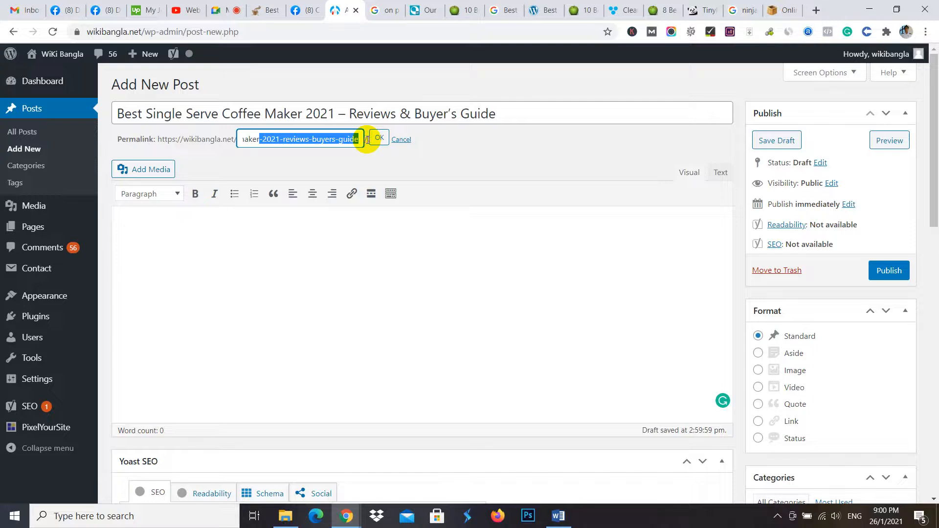
pyautogui.press('BackSpace')
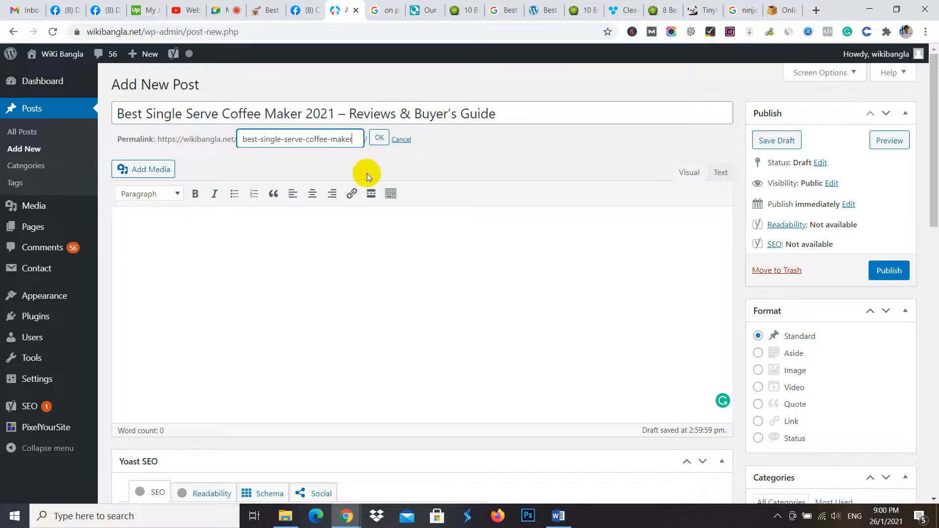
pyautogui.click(241, 227)
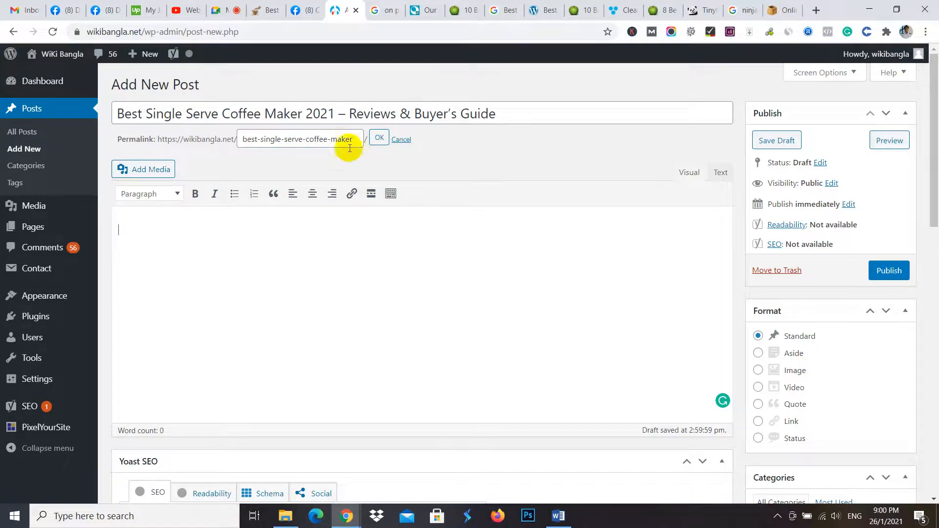
pyautogui.click(378, 140)
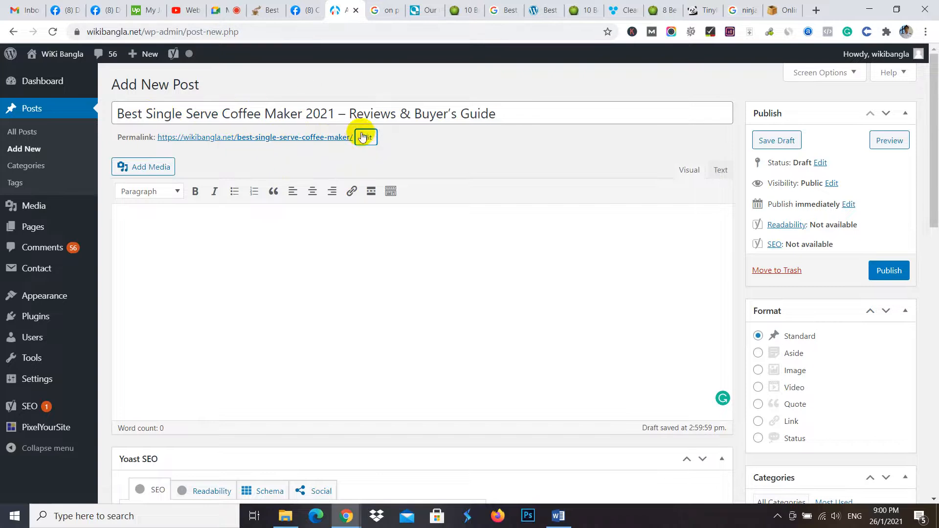
# - Compare the JuicerKings single serve blenders article's title, including its leading number, with the slug in its web address
pyautogui.click(467, 10)
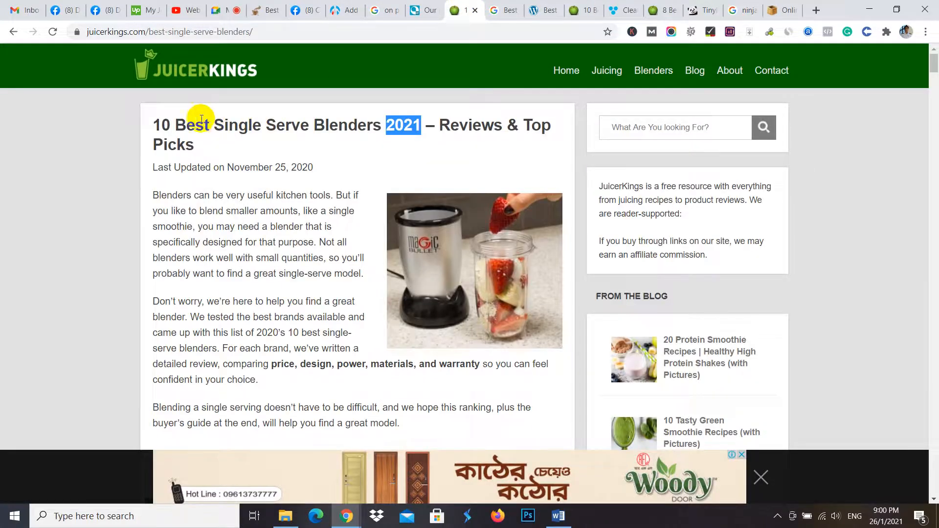
pyautogui.tripleClick(157, 124)
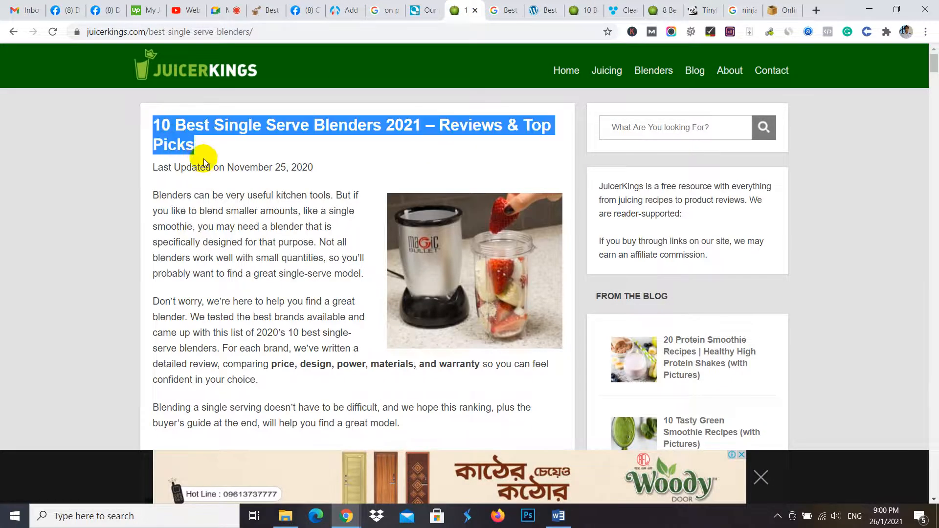
pyautogui.moveTo(150, 31); pyautogui.dragTo(303, 31)
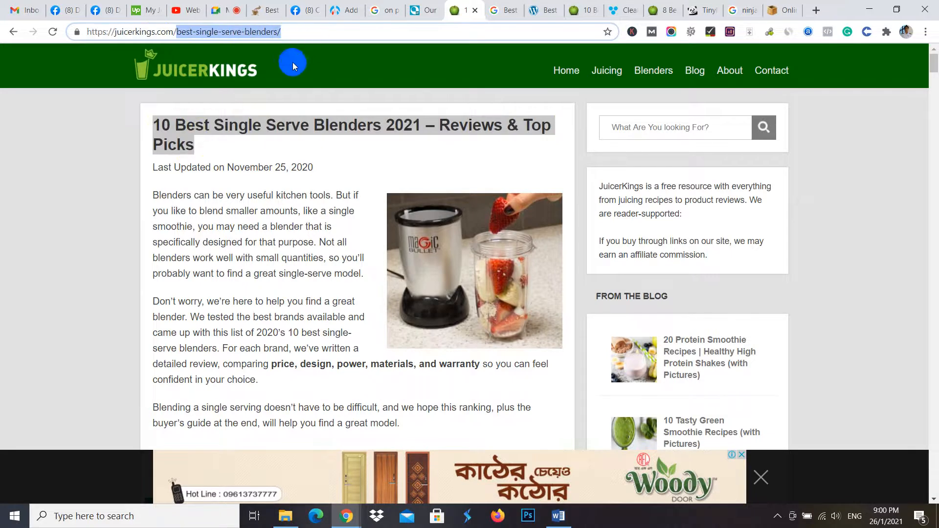
pyautogui.click(175, 124)
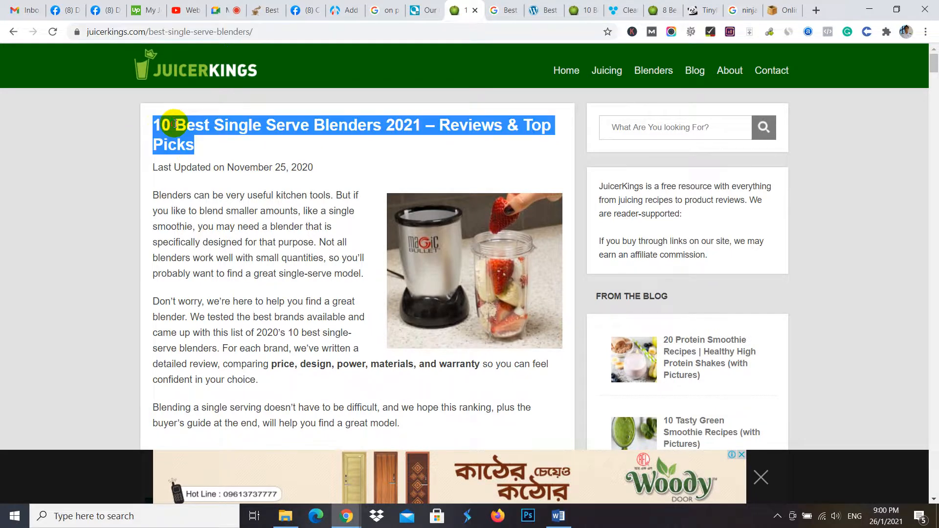
pyautogui.moveTo(175, 124); pyautogui.dragTo(128, 122)
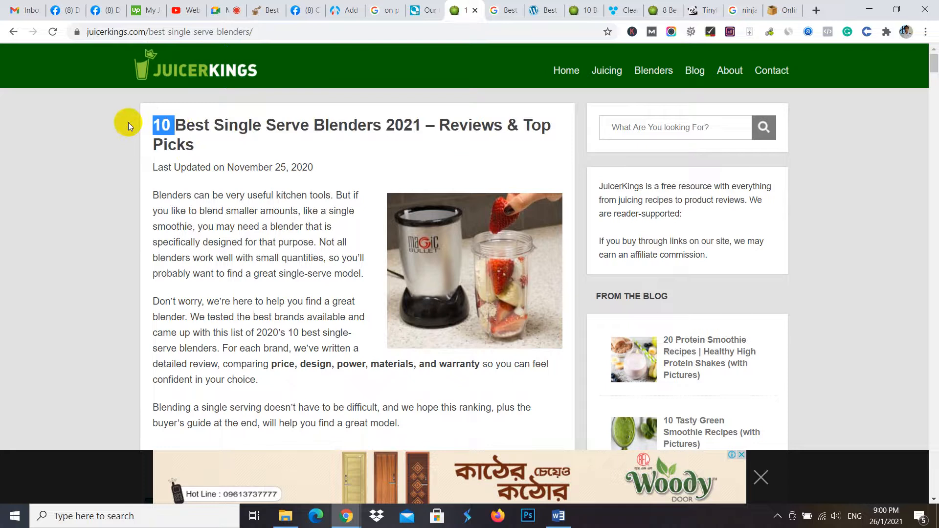
# - Return to the new WordPress post, open its permalink slug for editing and keep it as "best-single-serve-coffee-maker"
pyautogui.click(343, 10)
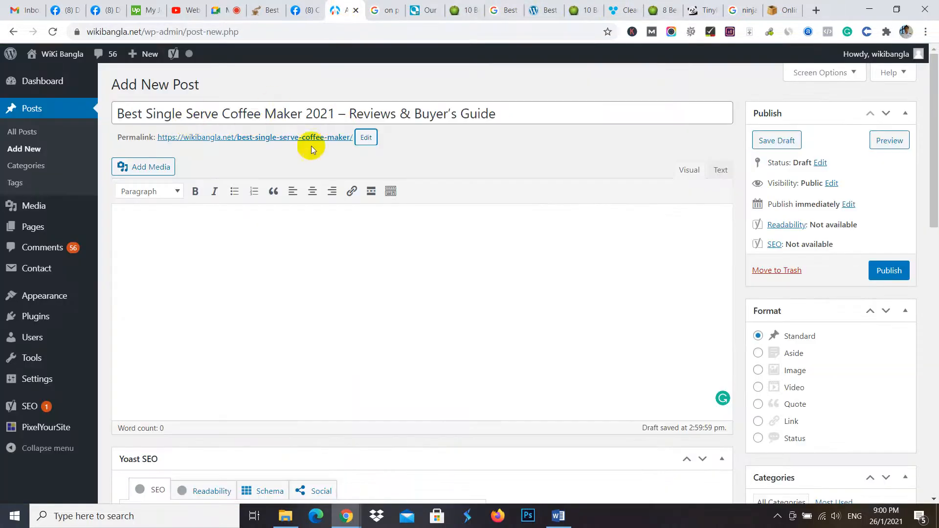
pyautogui.click(365, 138)
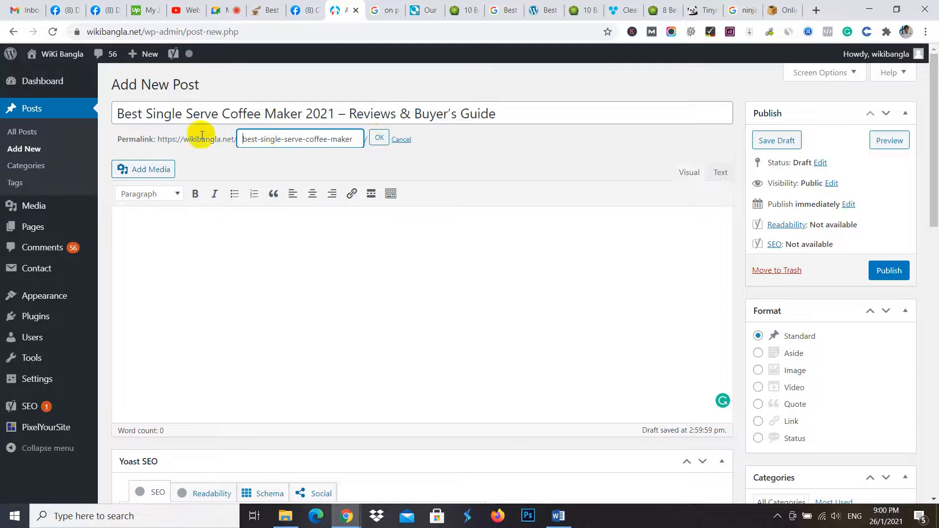
pyautogui.click(379, 138)
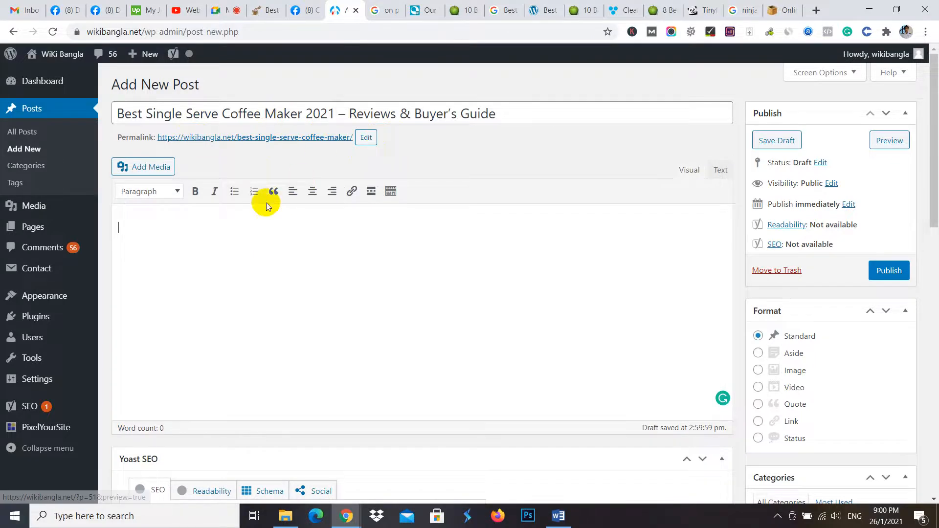
# - Switch to Word and copy the whole coffee maker article below its main title
pyautogui.moveTo(571, 521)
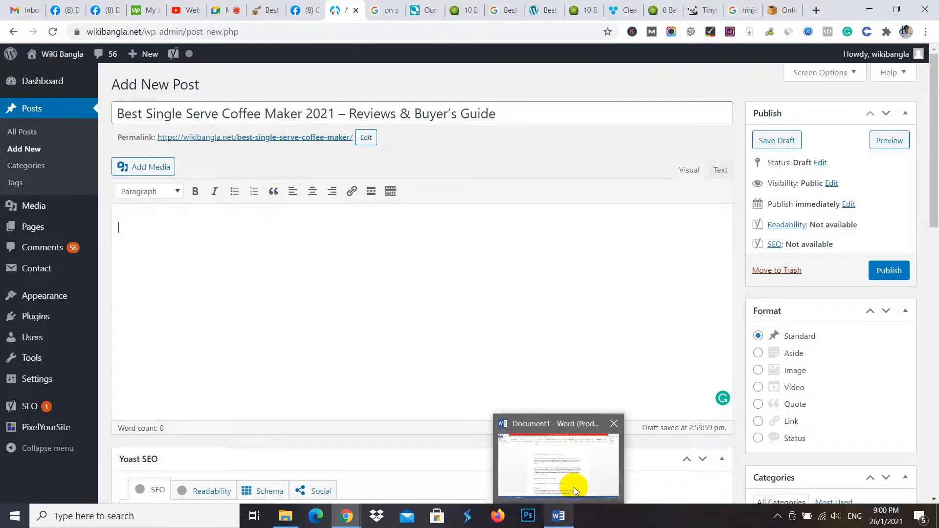
pyautogui.click(574, 487)
pyautogui.moveTo(280, 197); pyautogui.dragTo(598, 514)
pyautogui.scroll(3, 547, 200)
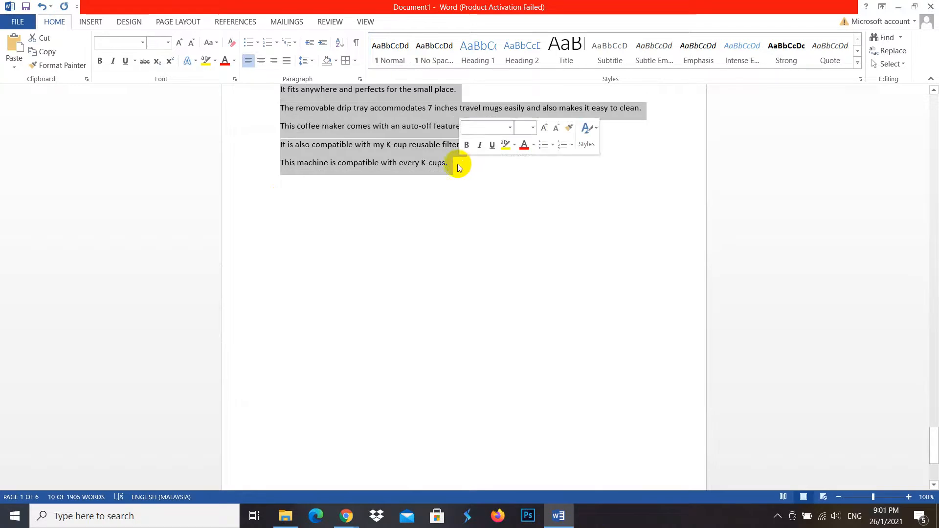
pyautogui.rightClick(384, 120)
pyautogui.click(430, 143)
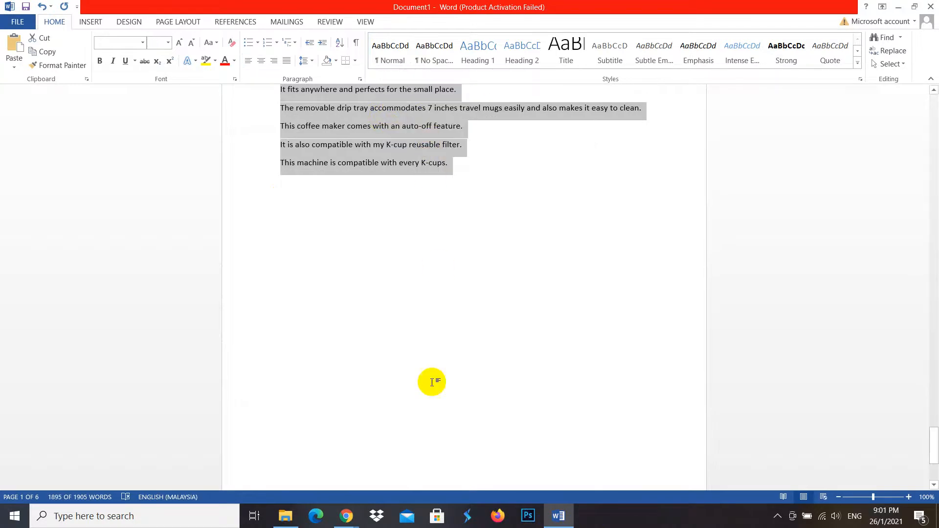
# - Return to Chrome, paste the article into the post body and correct "the removable" to "a removable" in the drip tray sentence
pyautogui.moveTo(346, 516)
pyautogui.click(243, 457)
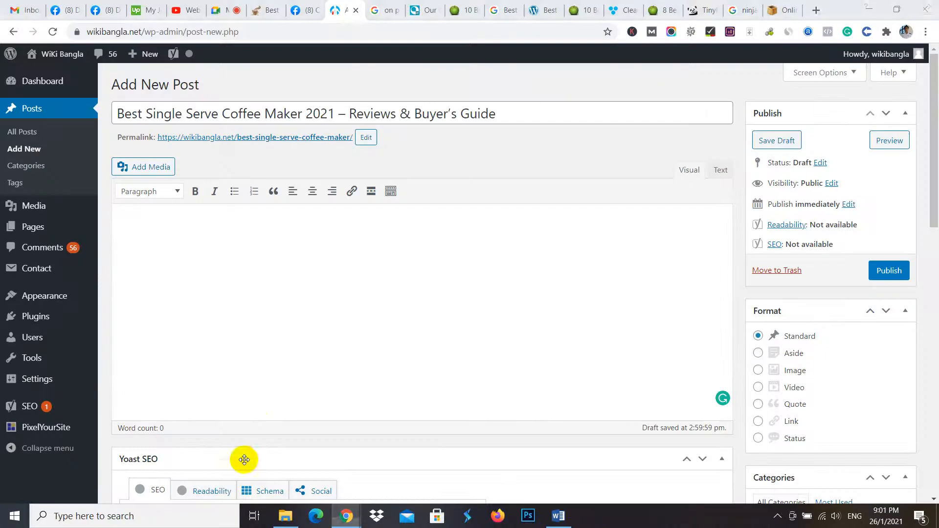
pyautogui.click(185, 247)
pyautogui.hotkey('ctrl', 'v')
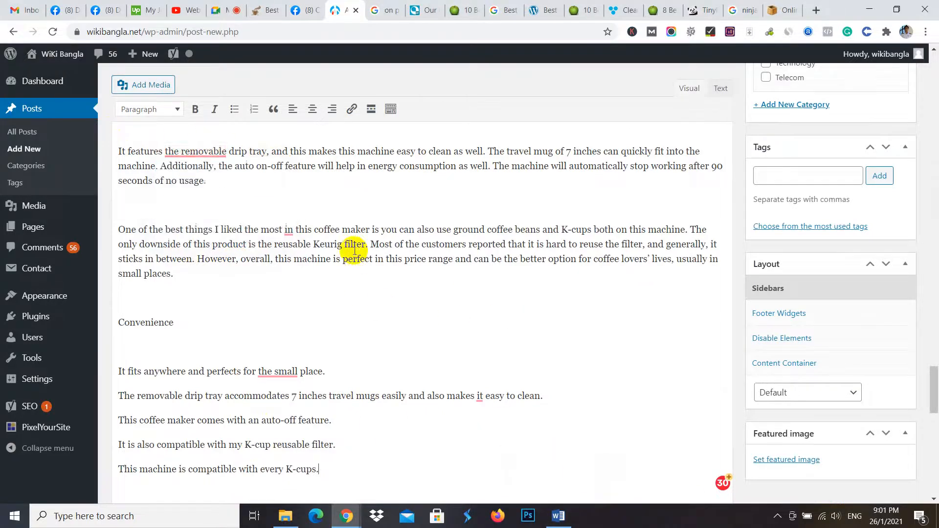
pyautogui.moveTo(196, 153)
pyautogui.click(198, 188)
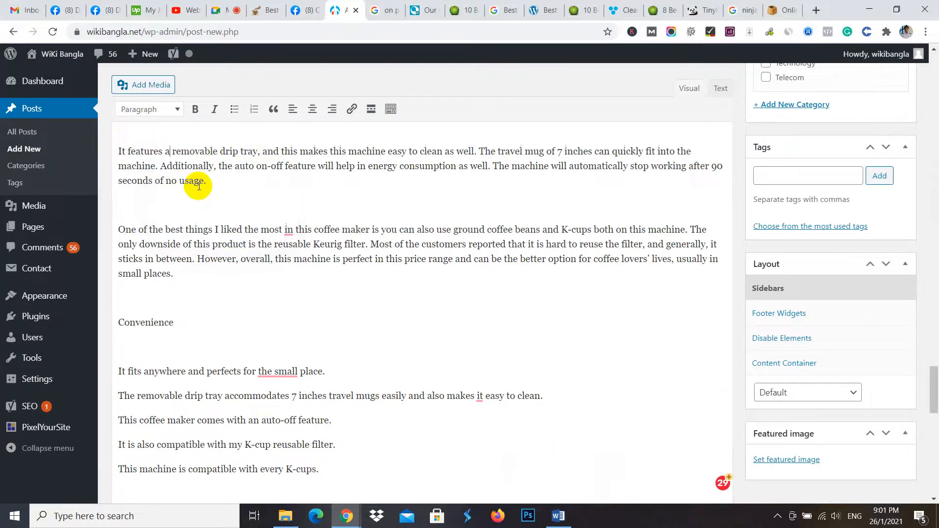
# - Review the pasted article from its introduction through the product sections, and the Yoast SEO settings beneath it
pyautogui.scroll(15, 575, 406)
pyautogui.scroll(20, 574, 409)
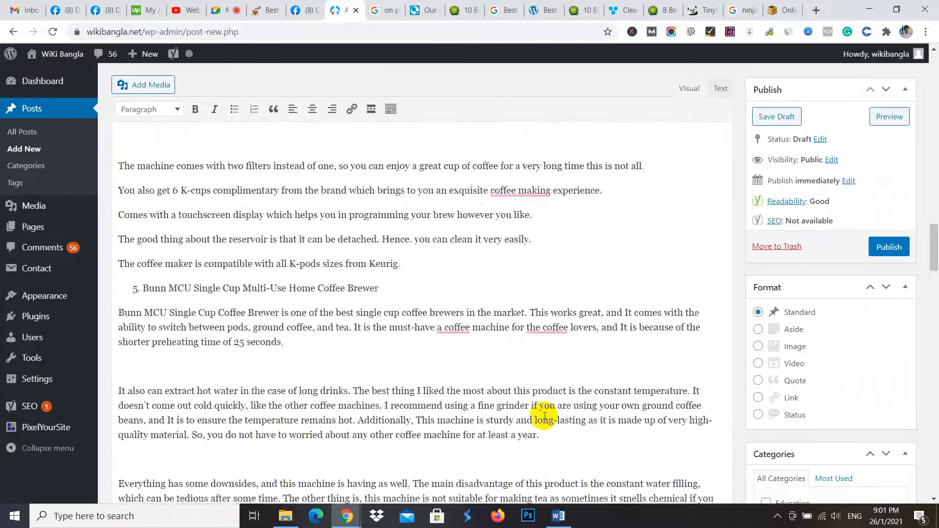
pyautogui.scroll(15, 506, 421)
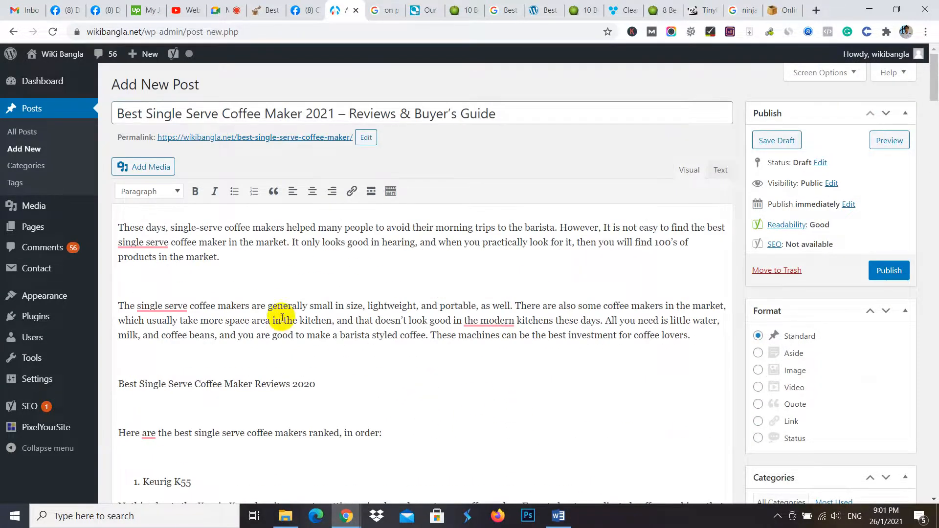
pyautogui.click(148, 244)
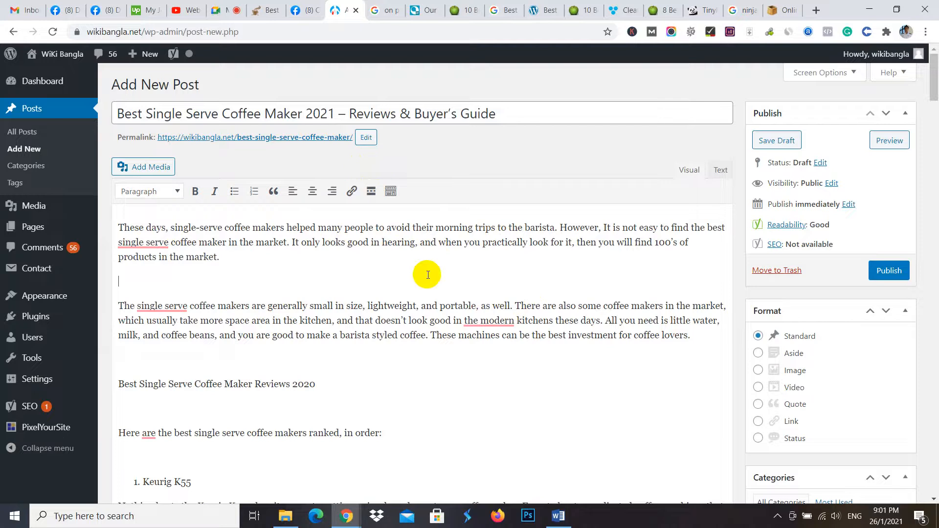
pyautogui.scroll(-6, 455, 268)
pyautogui.scroll(-11, 456, 268)
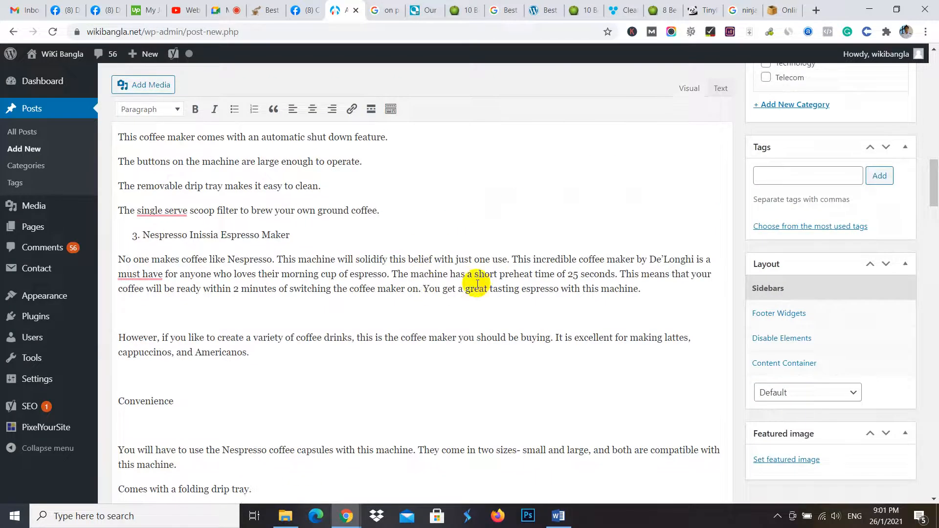
pyautogui.scroll(6, 489, 279)
pyautogui.scroll(-6, 496, 286)
pyautogui.scroll(-20, 500, 289)
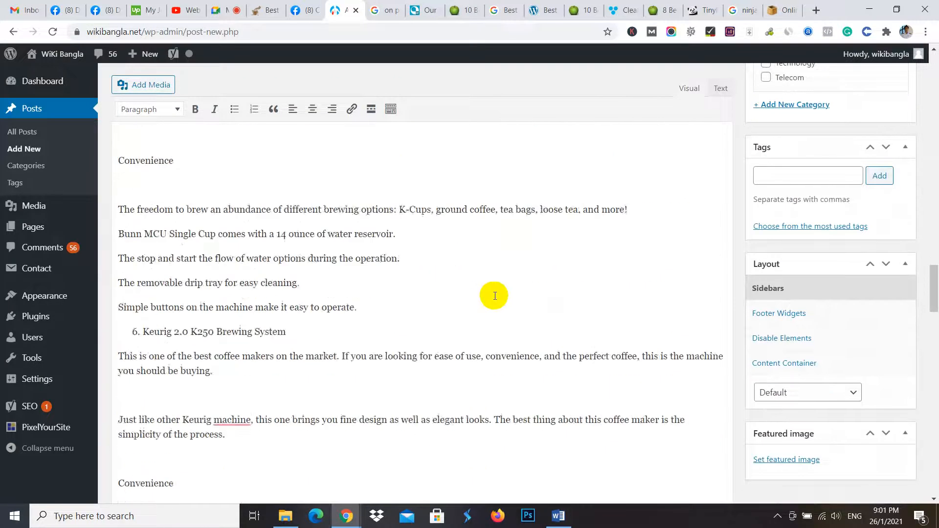
pyautogui.scroll(-5, 471, 282)
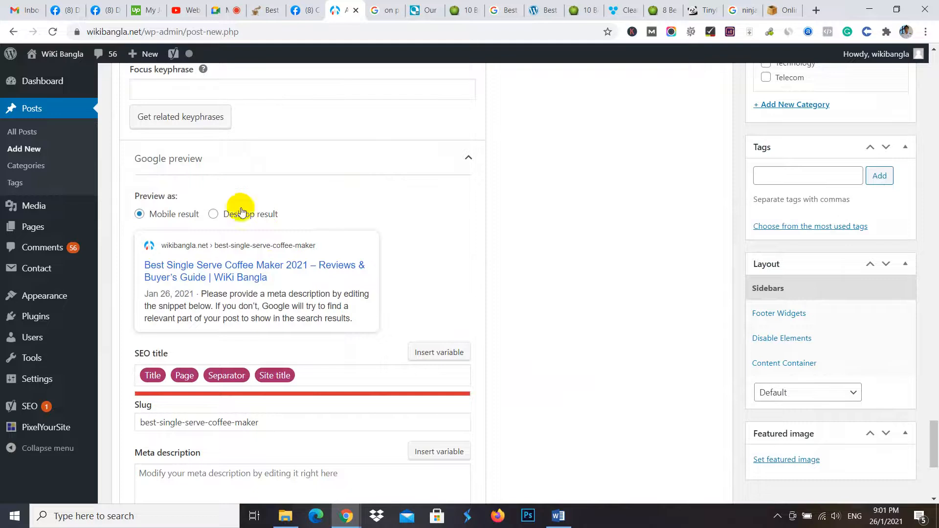
pyautogui.scroll(4, 264, 244)
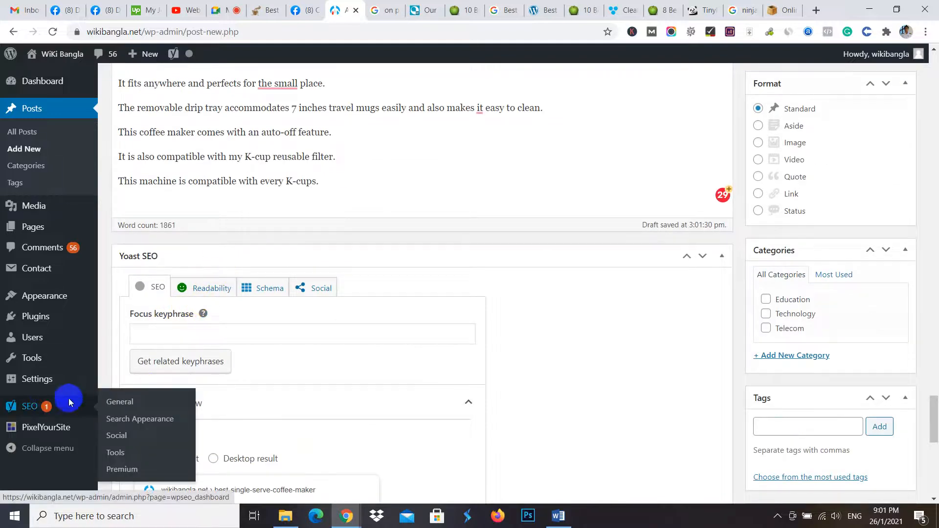
# - Copy "Best Single Serve Coffee Maker" from the post title and enter it as the Yoast SEO focus keyphrase
pyautogui.scroll(-1, 176, 354)
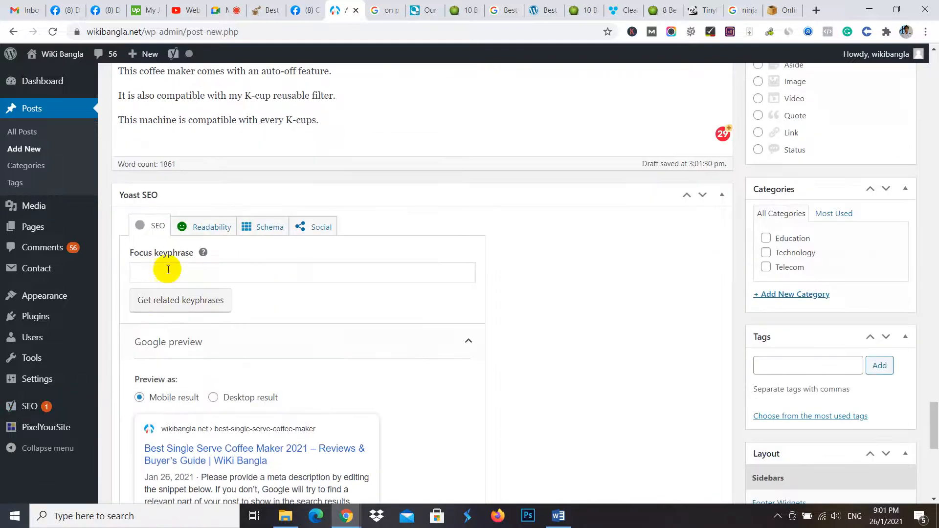
pyautogui.click(148, 274)
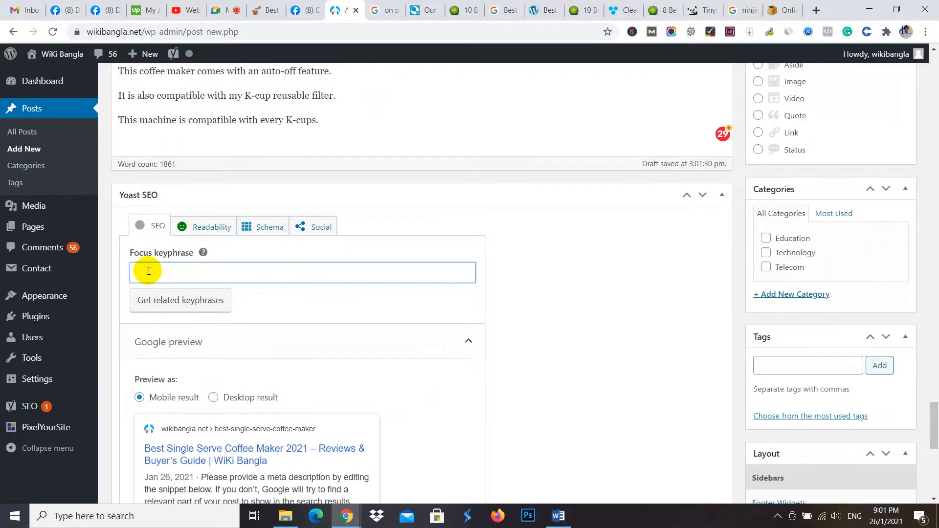
pyautogui.moveTo(936, 421); pyautogui.dragTo(935, 55)
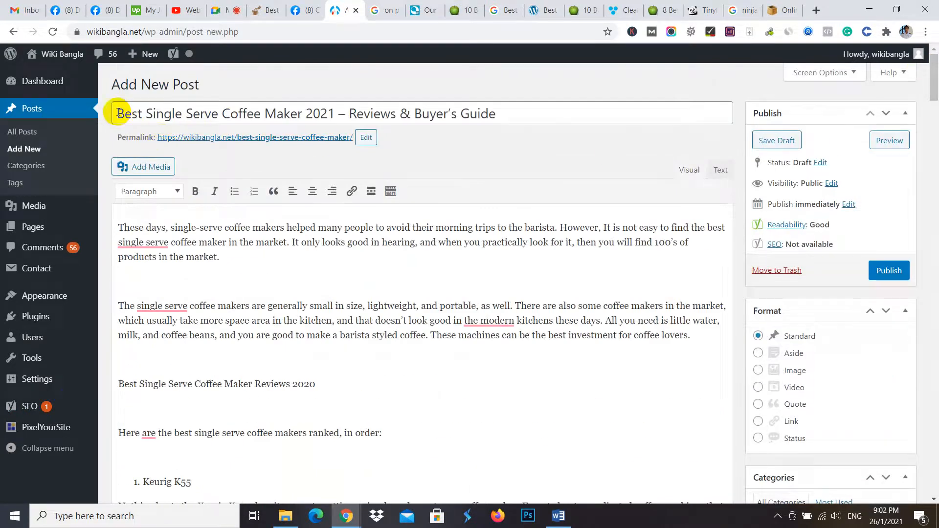
pyautogui.moveTo(119, 113); pyautogui.dragTo(307, 118)
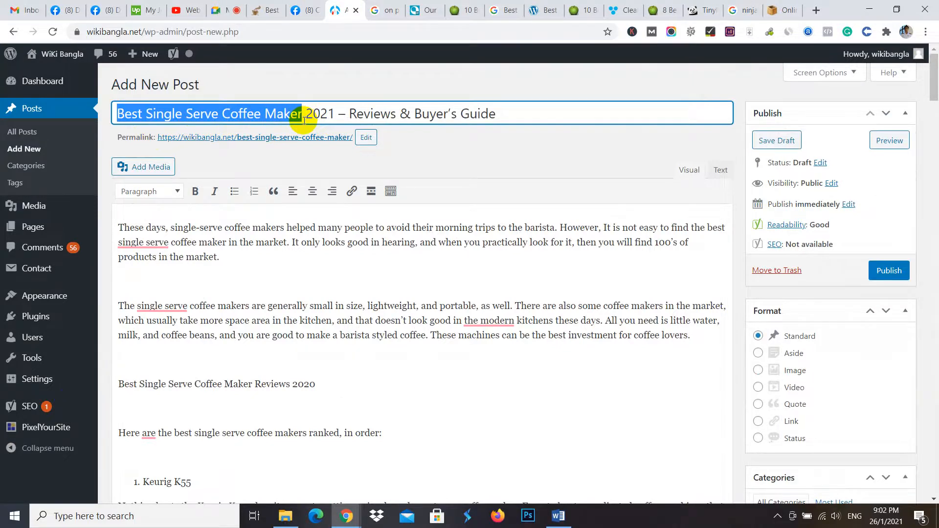
pyautogui.moveTo(936, 68); pyautogui.dragTo(936, 450)
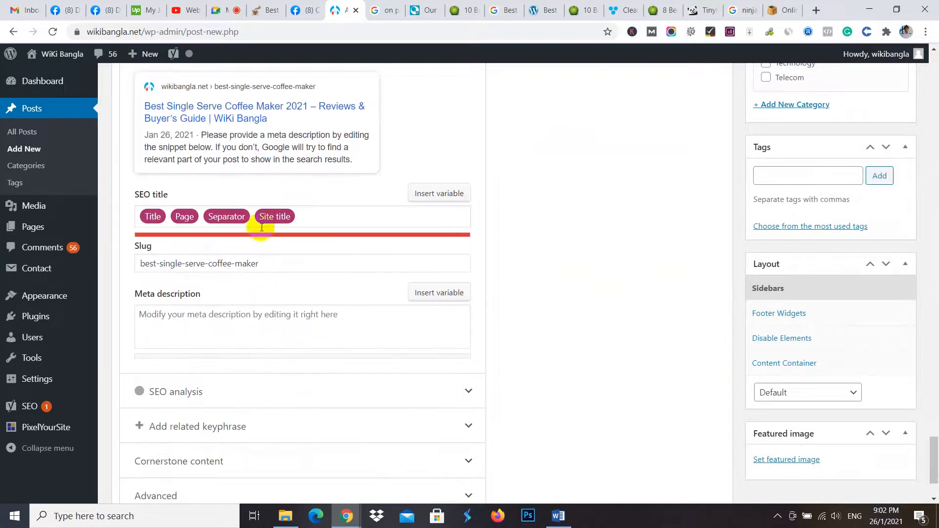
pyautogui.scroll(6, 262, 227)
pyautogui.click(186, 239)
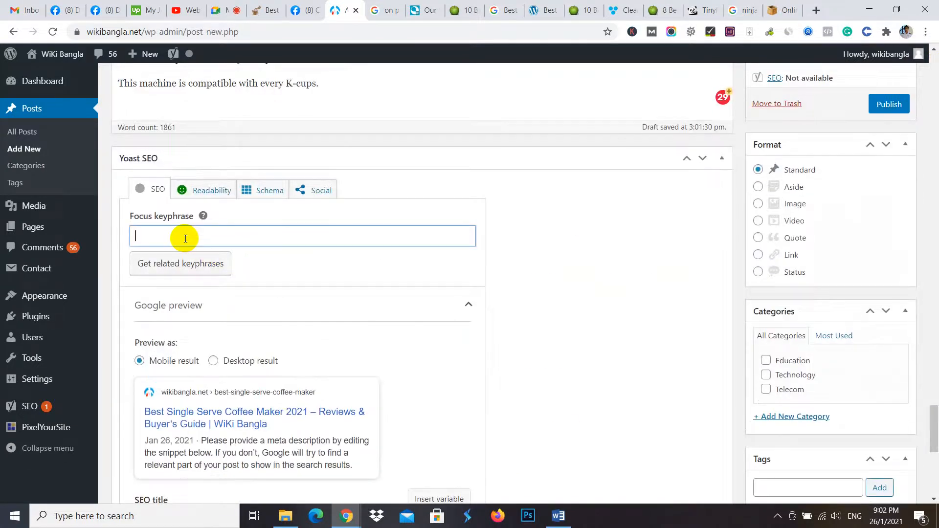
pyautogui.hotkey('ctrl', 'v')
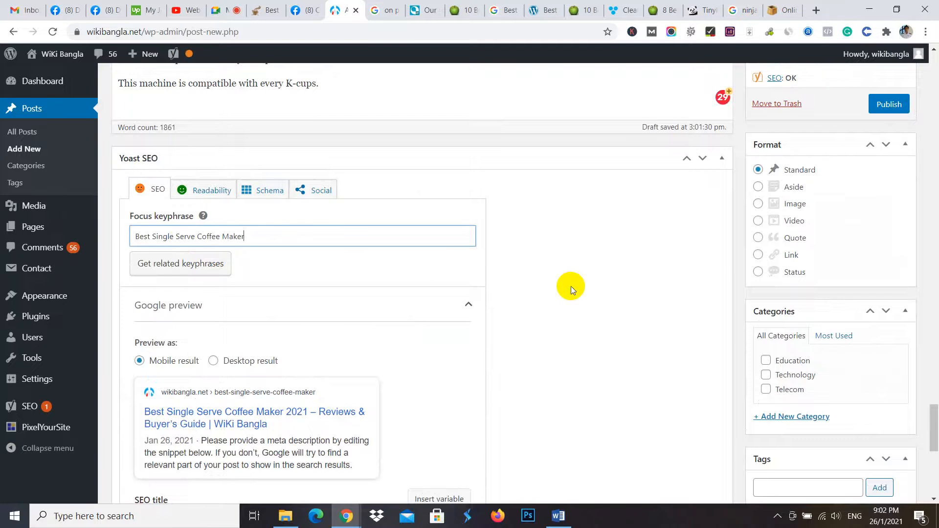
pyautogui.click(571, 286)
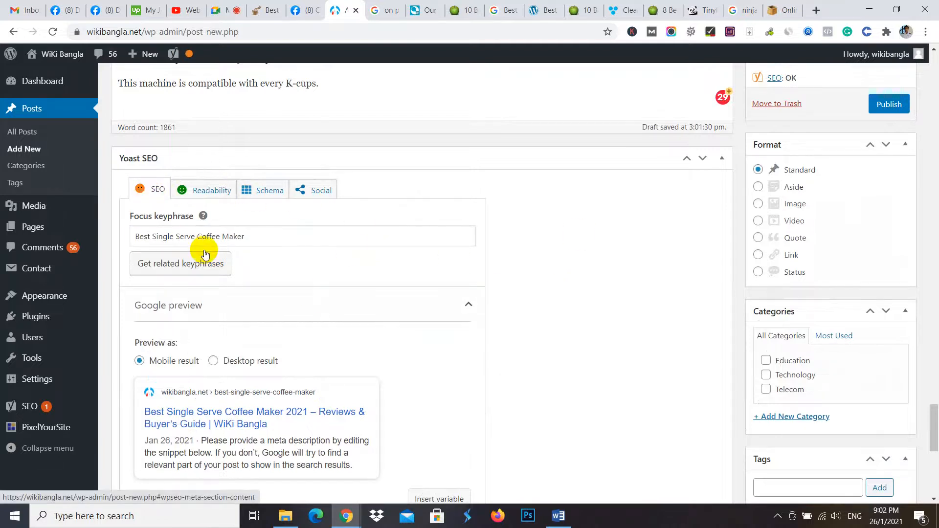
# - Expand the Yoast SEO analysis for the focus keyphrase and review its problems and good results
pyautogui.scroll(-9, 205, 253)
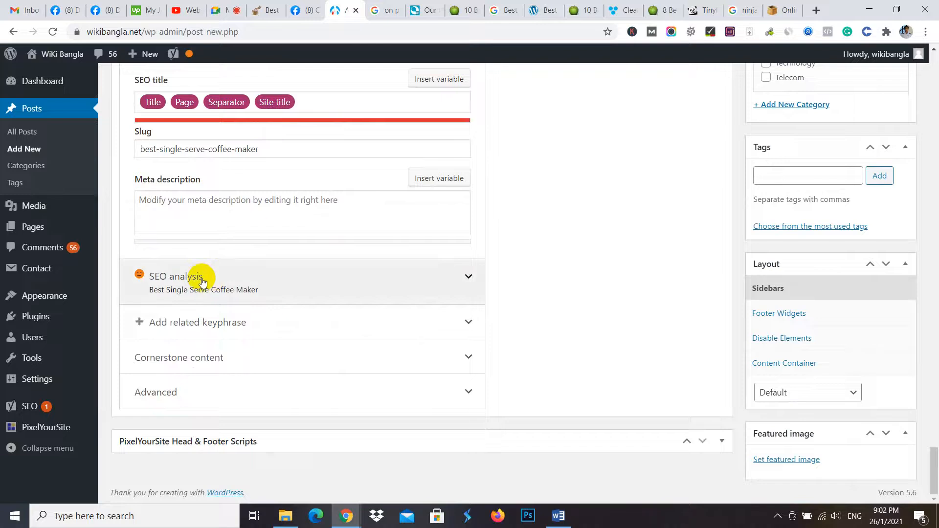
pyautogui.click(202, 282)
pyautogui.scroll(-5, 435, 248)
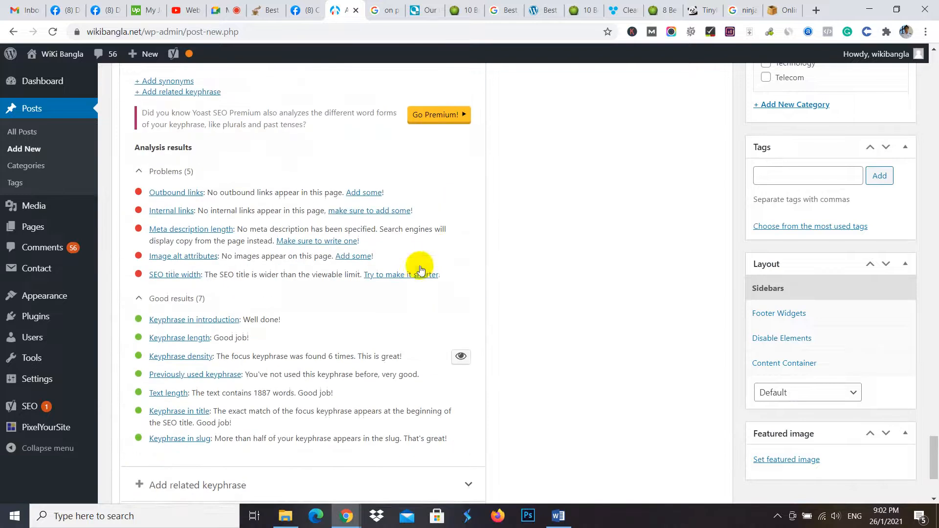
pyautogui.scroll(-3, 421, 269)
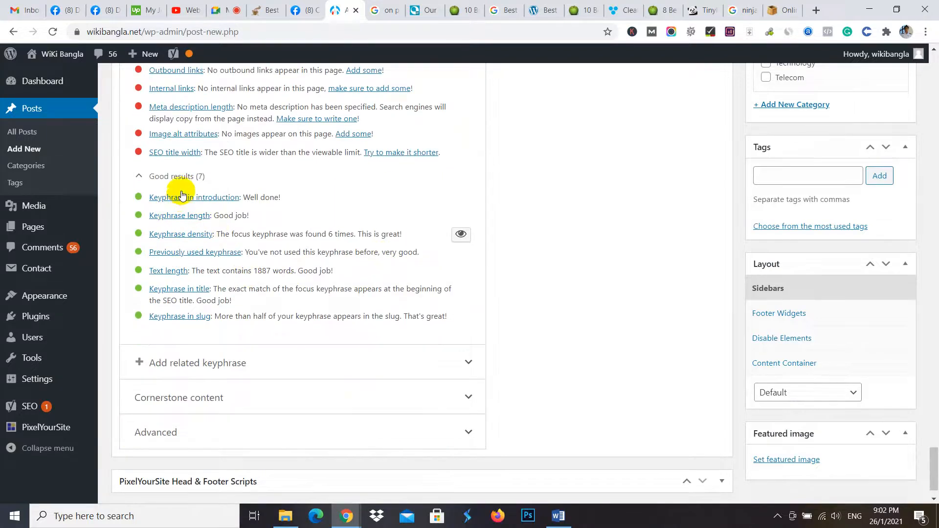
pyautogui.scroll(3, 180, 178)
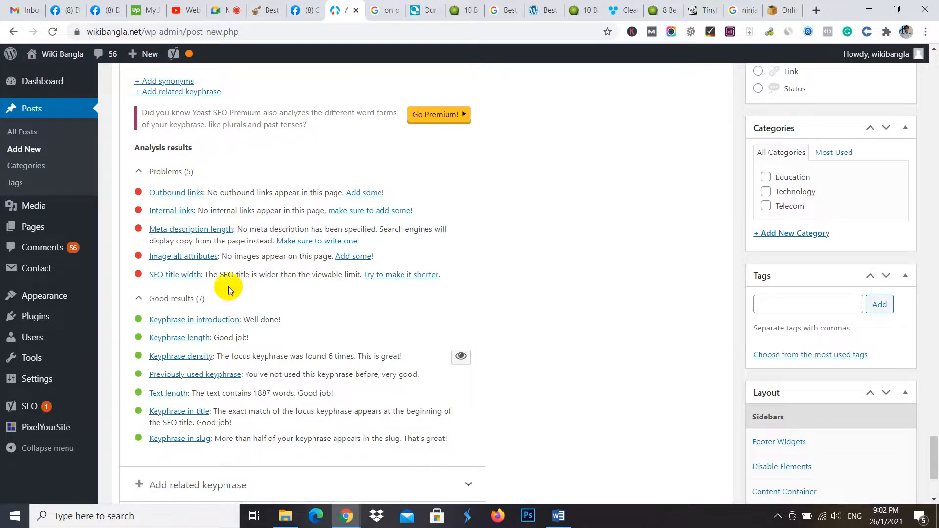
pyautogui.scroll(-1, 230, 211)
pyautogui.scroll(-4, 220, 245)
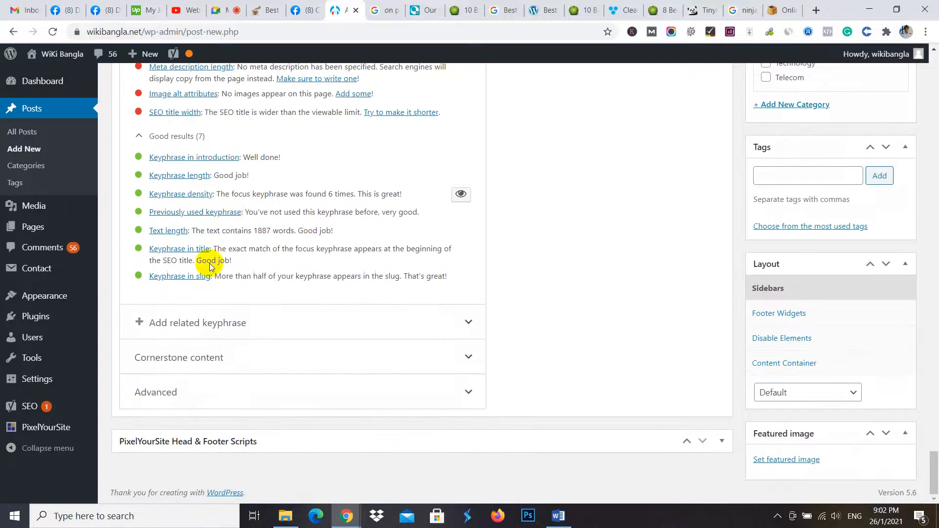
pyautogui.scroll(5, 235, 269)
pyautogui.scroll(6, 509, 315)
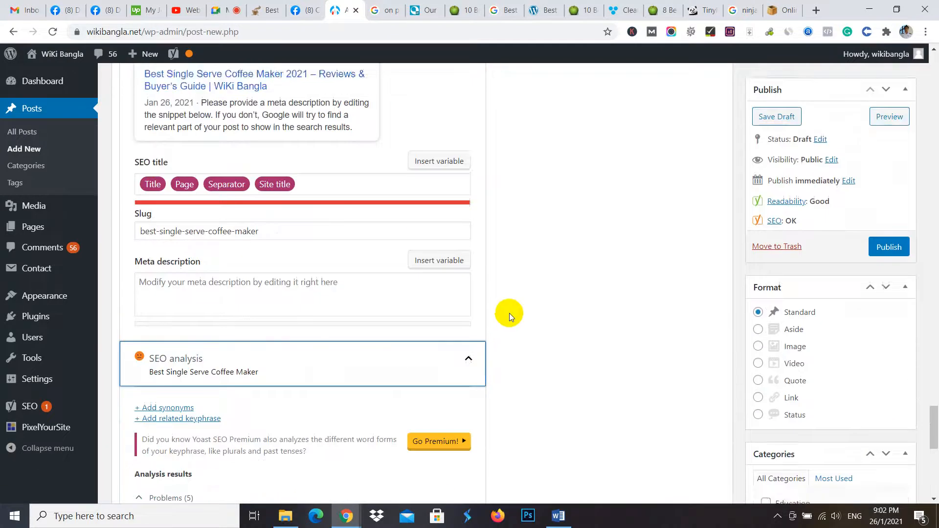
pyautogui.scroll(-7, 339, 320)
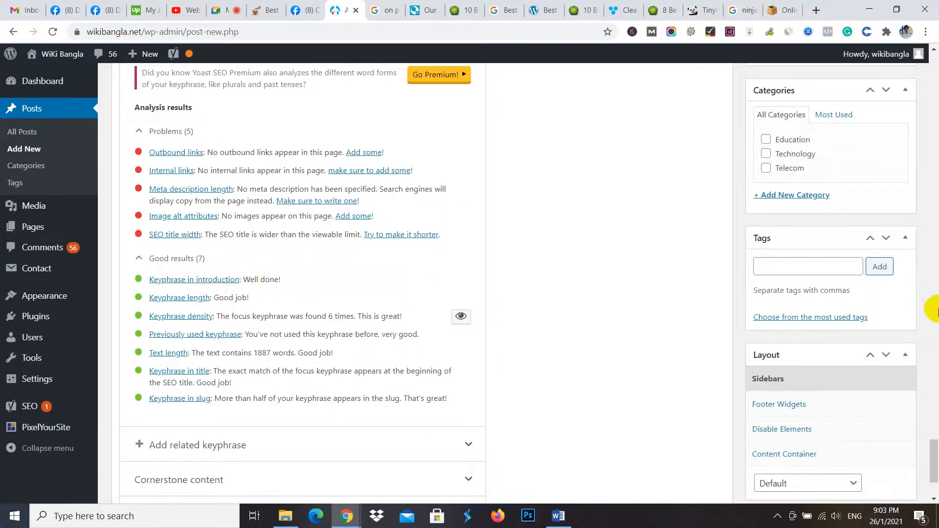
# - Highlight the phrase "best single serve coffee maker" in the post's introduction and return to the keyphrase results in the SEO analysis
pyautogui.moveTo(934, 449); pyautogui.dragTo(928, 39)
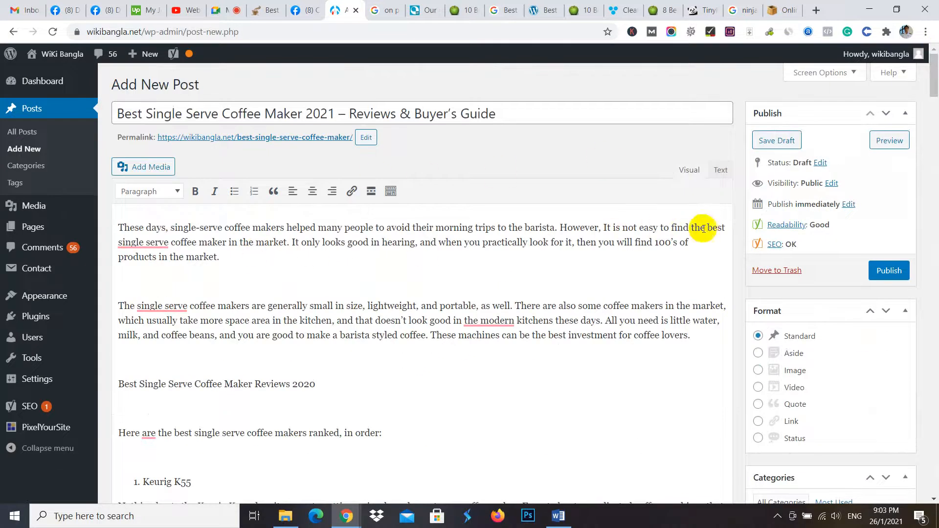
pyautogui.moveTo(710, 228); pyautogui.dragTo(226, 245)
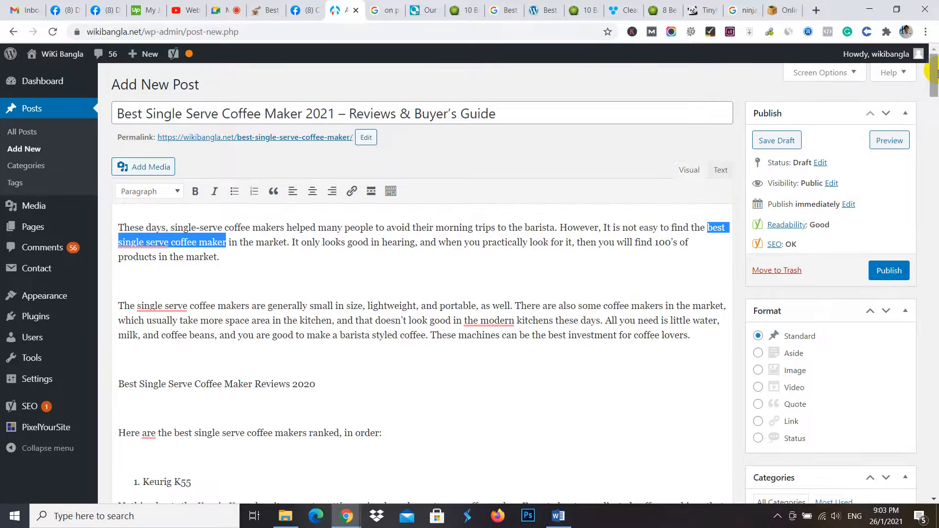
pyautogui.moveTo(932, 72); pyautogui.dragTo(932, 464)
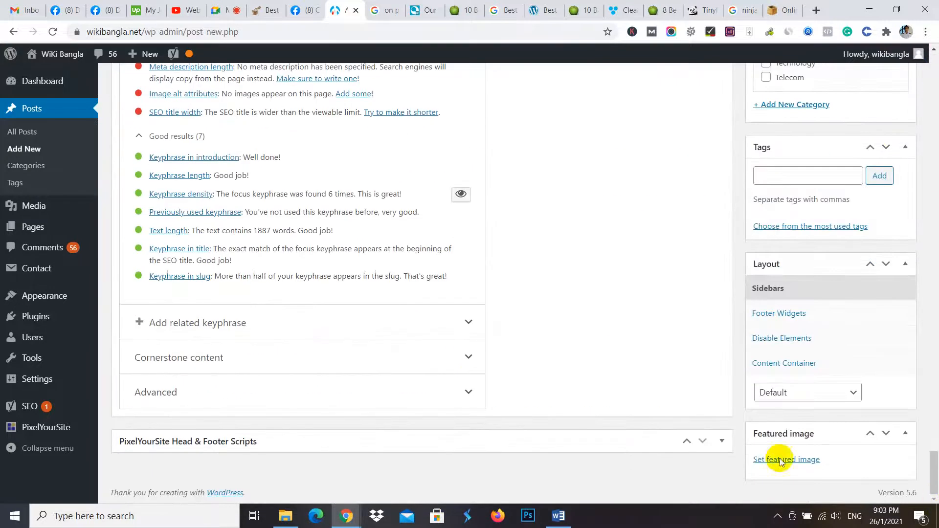
pyautogui.scroll(3, 368, 337)
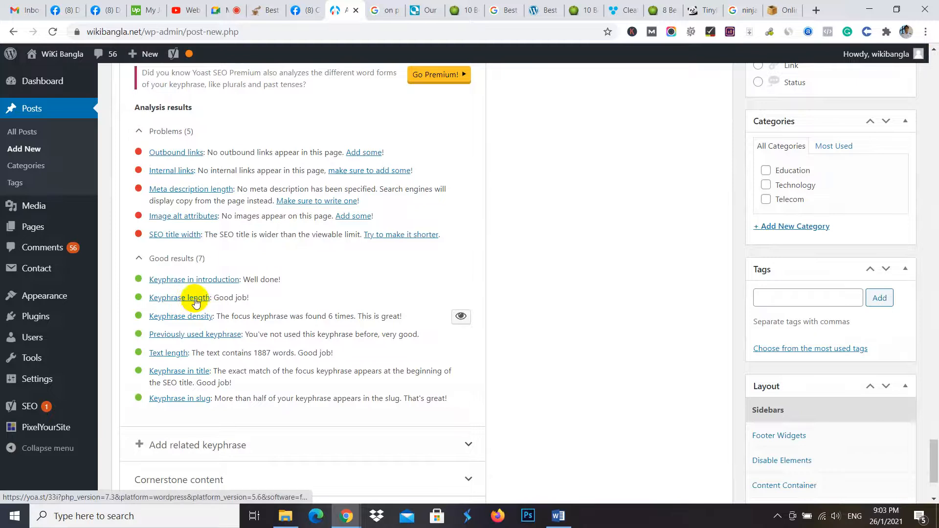
# - Compare the SEO analysis results with the focus keyphrase, slug and snippet fields and with the post's title and introduction
pyautogui.scroll(2, 300, 115)
pyautogui.scroll(10, 300, 115)
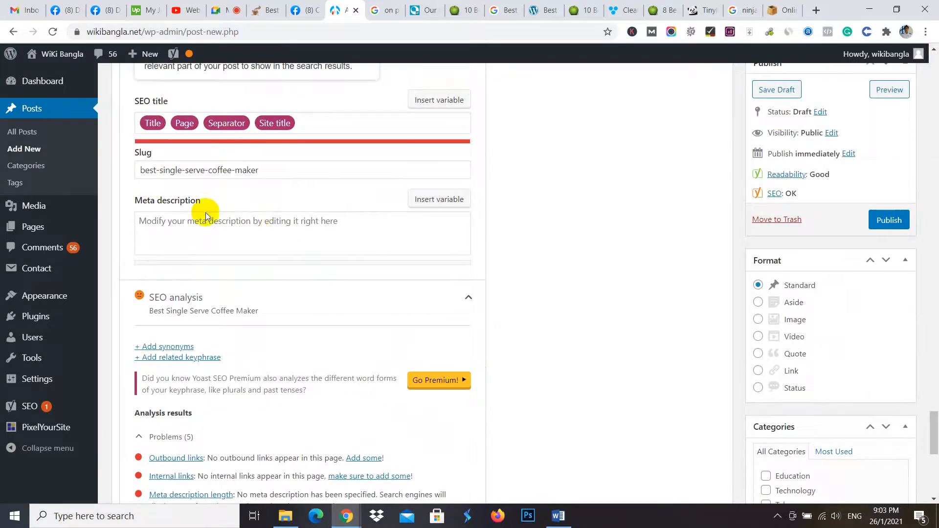
pyautogui.scroll(1, 214, 201)
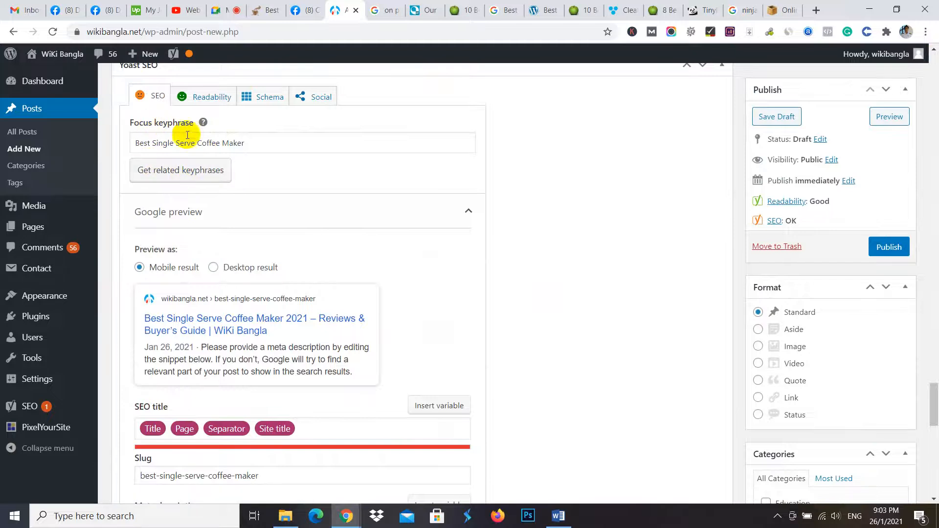
pyautogui.moveTo(932, 404); pyautogui.dragTo(934, 470)
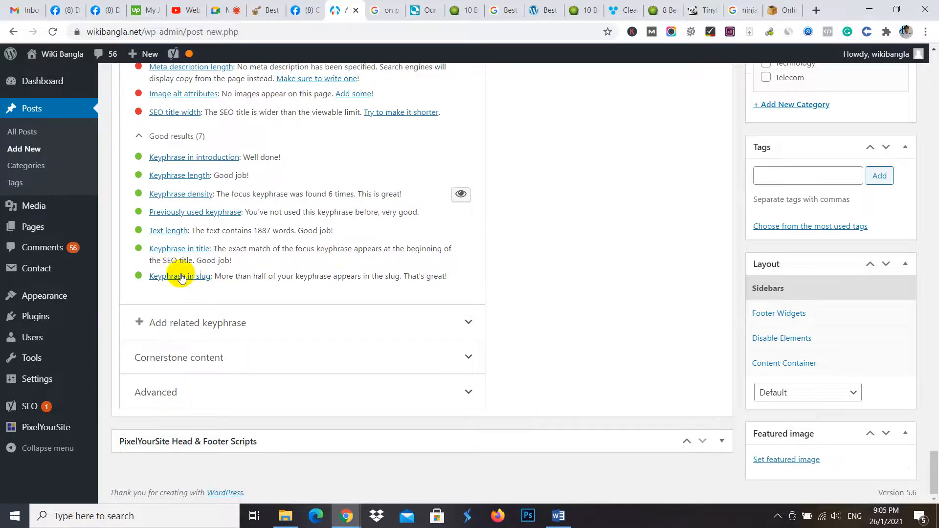
pyautogui.scroll(3, 177, 277)
pyautogui.scroll(15, 178, 277)
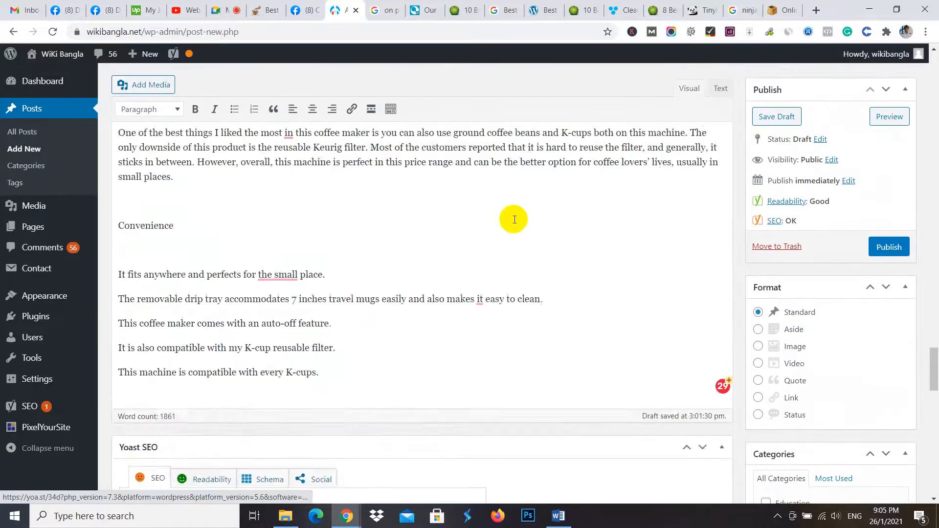
pyautogui.scroll(15, 934, 268)
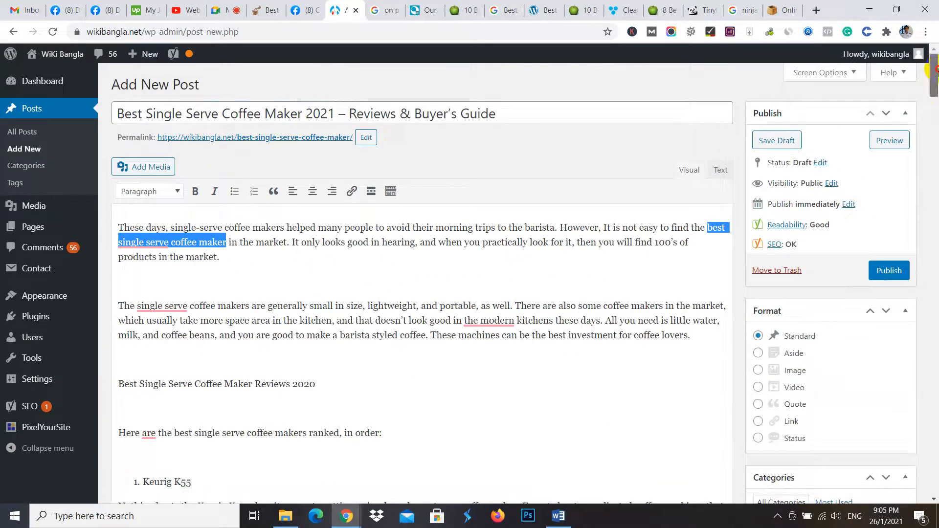
pyautogui.moveTo(934, 76); pyautogui.dragTo(935, 474)
pyautogui.scroll(2, 160, 246)
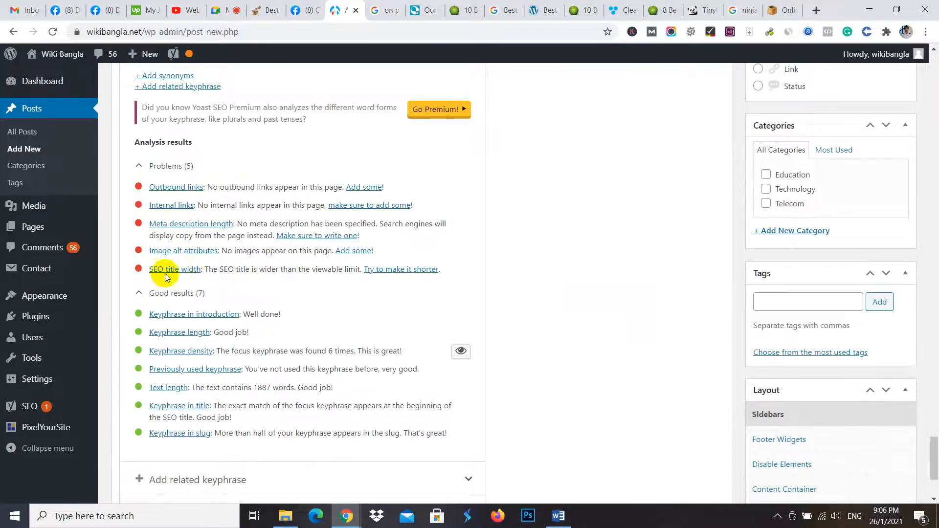
# - Copy the full post title and replace the Yoast SEO title variables with "Best Single Serve Coffee Maker 2021 – Reviews & Buyer's Guide"
pyautogui.scroll(-1, 235, 239)
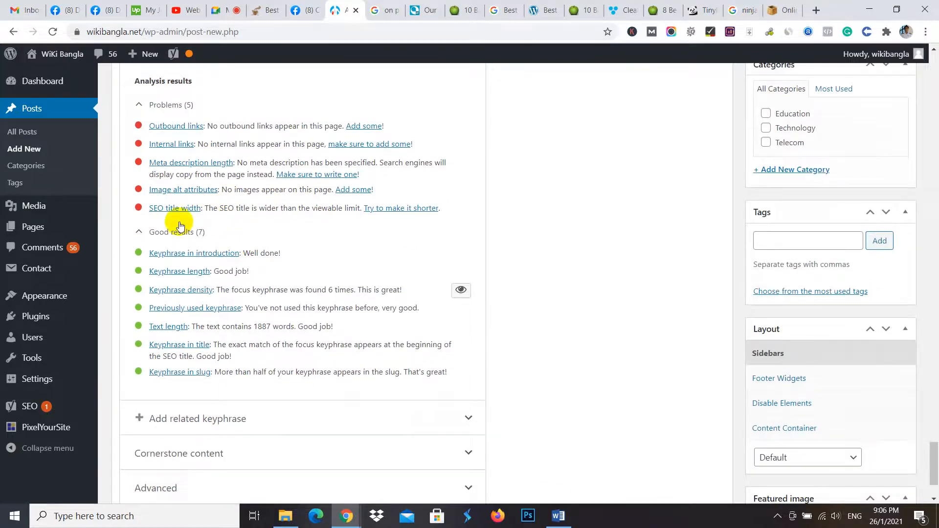
pyautogui.scroll(15, 516, 135)
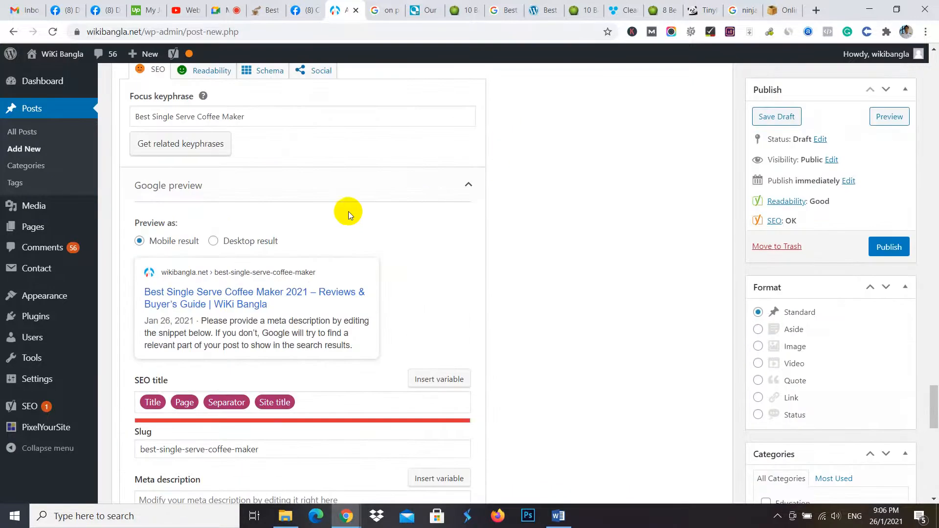
pyautogui.scroll(3, 430, 116)
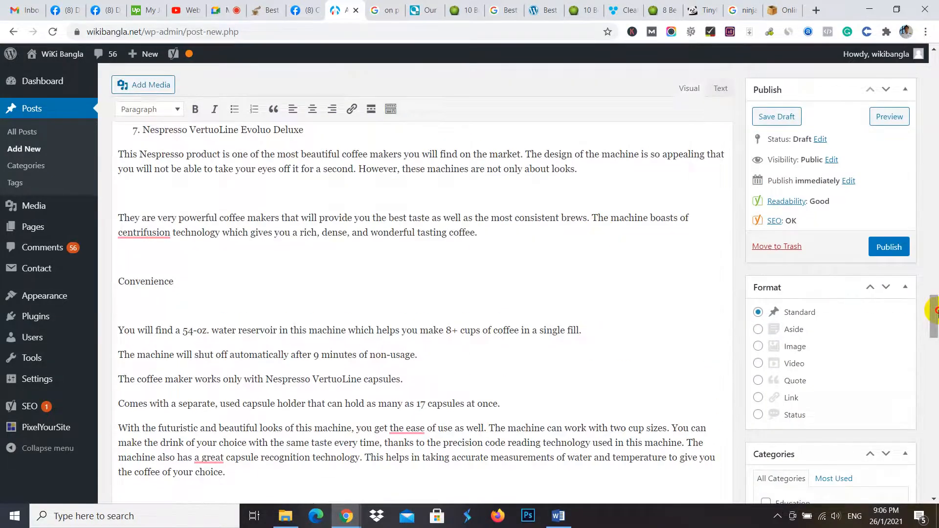
pyautogui.moveTo(935, 312); pyautogui.dragTo(933, 93)
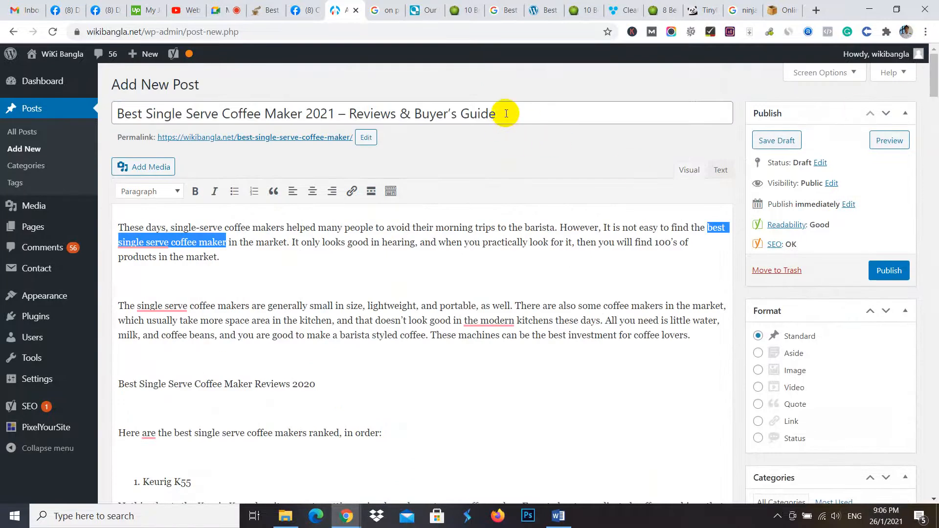
pyautogui.moveTo(507, 113); pyautogui.dragTo(110, 128)
pyautogui.hotkey('ctrl', 'c')
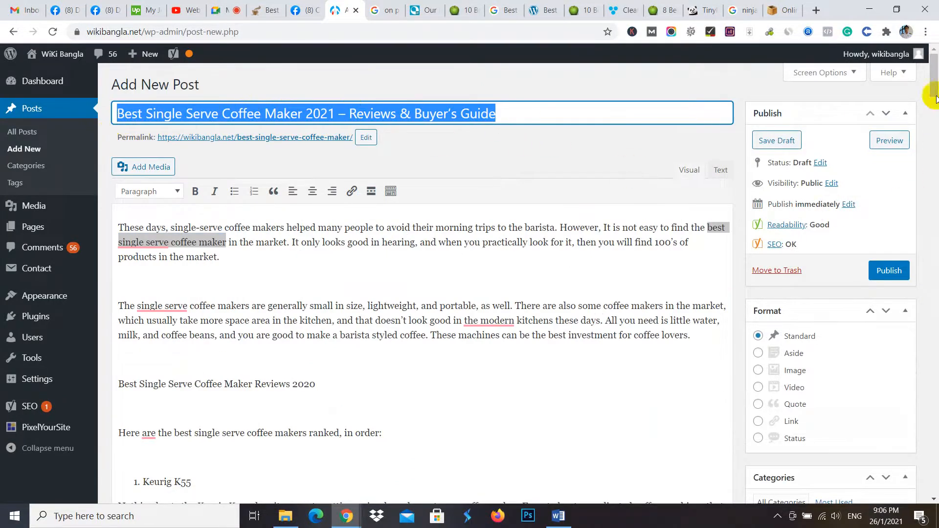
pyautogui.moveTo(934, 72); pyautogui.dragTo(934, 406)
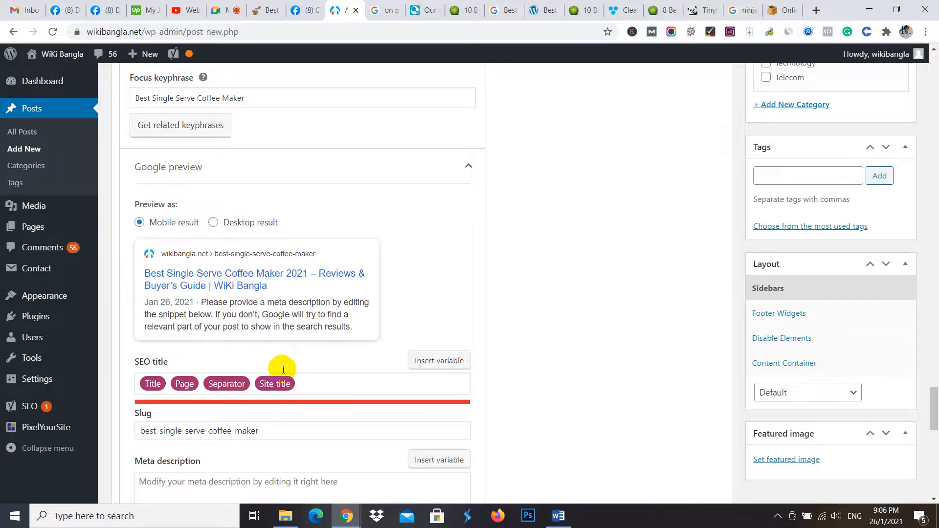
pyautogui.click(314, 381)
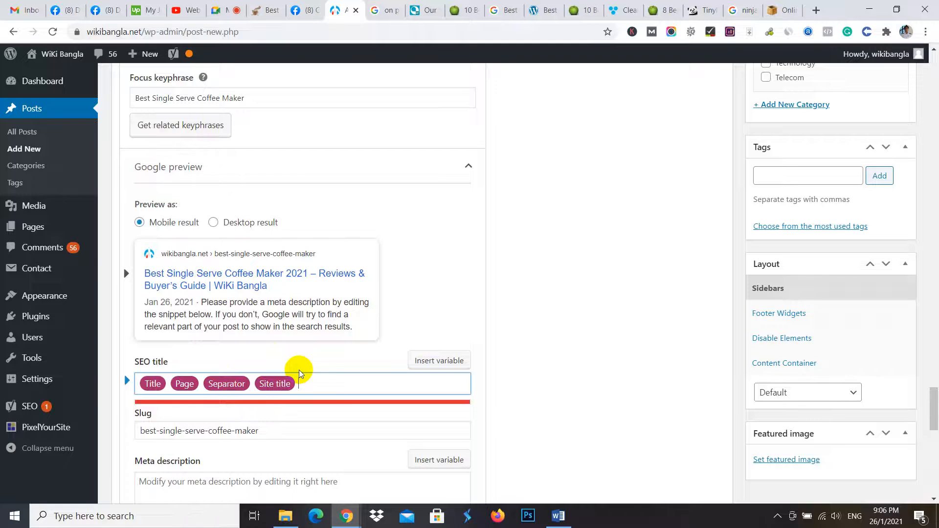
pyautogui.hotkey('ctrl', 'a')
pyautogui.press('BackSpace')
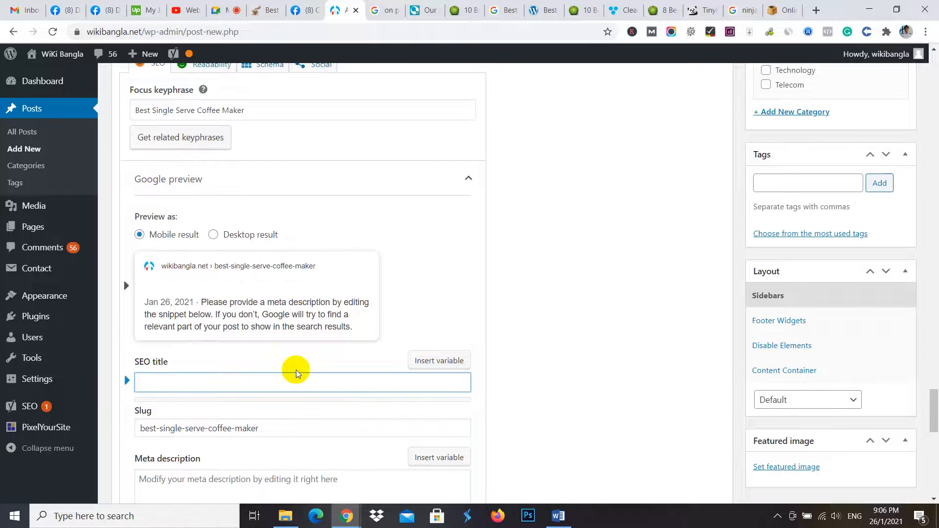
pyautogui.hotkey('ctrl', 'v')
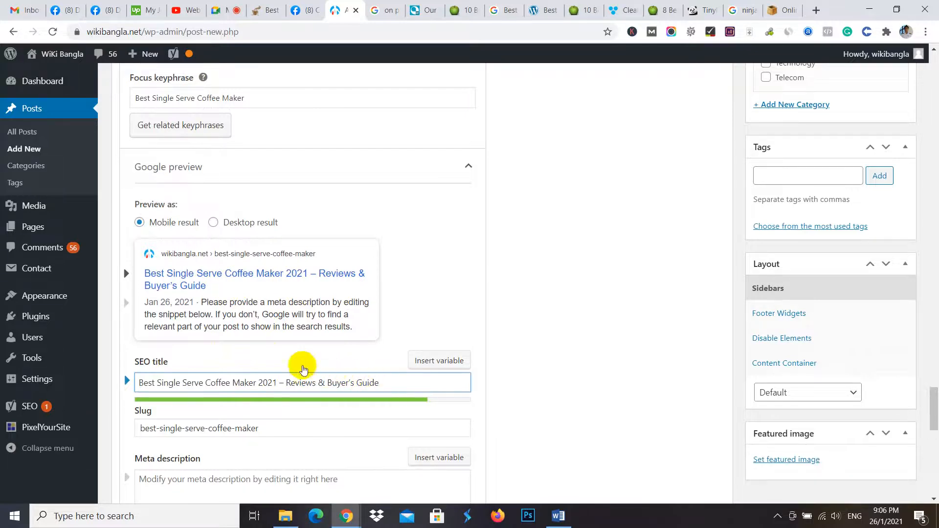
# - Go to the empty meta description field, and examine the result descriptions in the Google search for "Best Single Serve Blenders" as examples
pyautogui.scroll(-3, 262, 388)
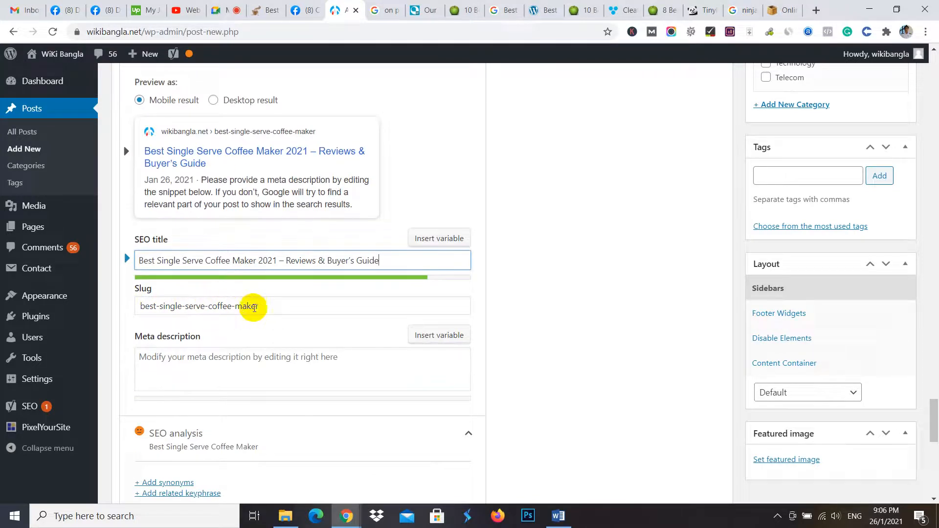
pyautogui.click(171, 356)
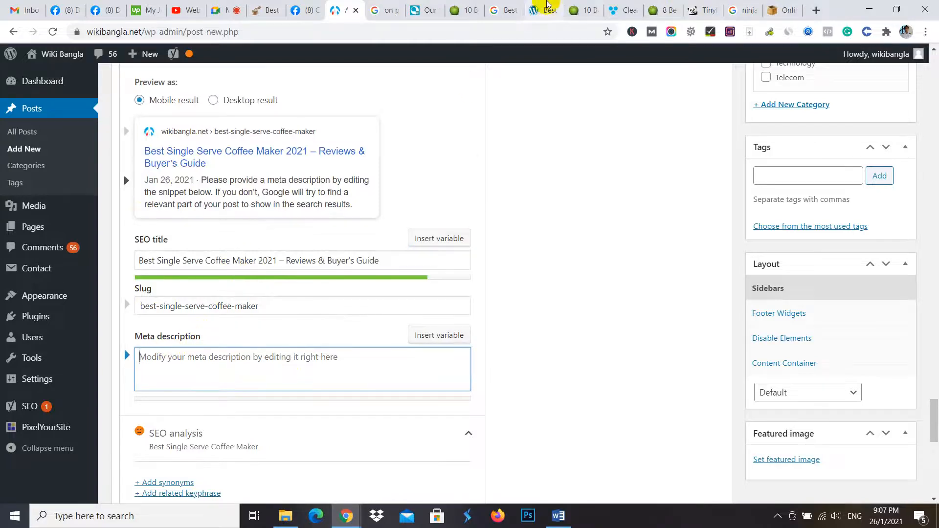
pyautogui.click(507, 5)
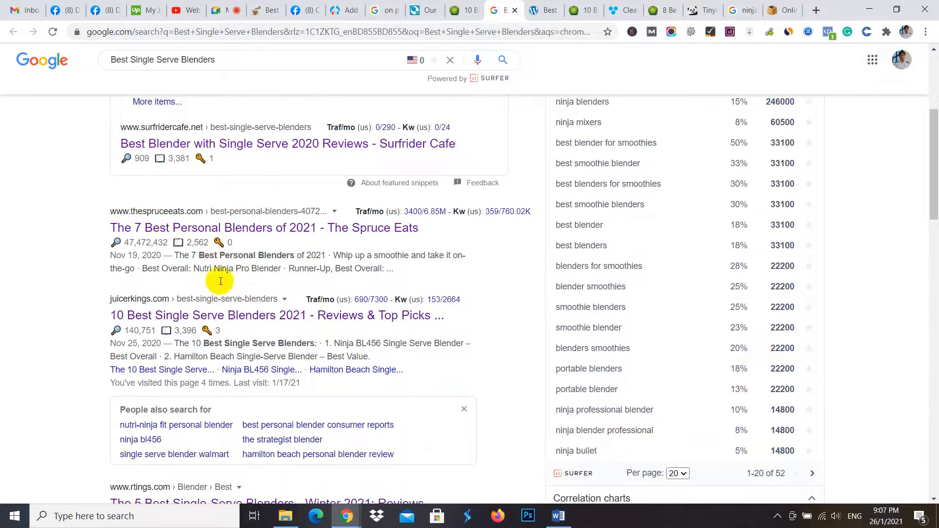
pyautogui.moveTo(194, 255); pyautogui.dragTo(378, 276)
pyautogui.scroll(-1, 401, 272)
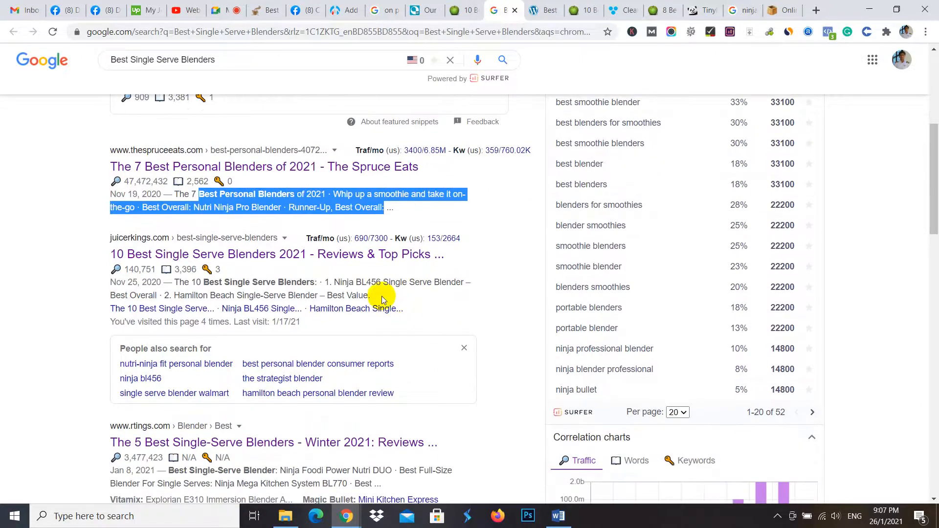
pyautogui.moveTo(371, 294); pyautogui.dragTo(180, 282)
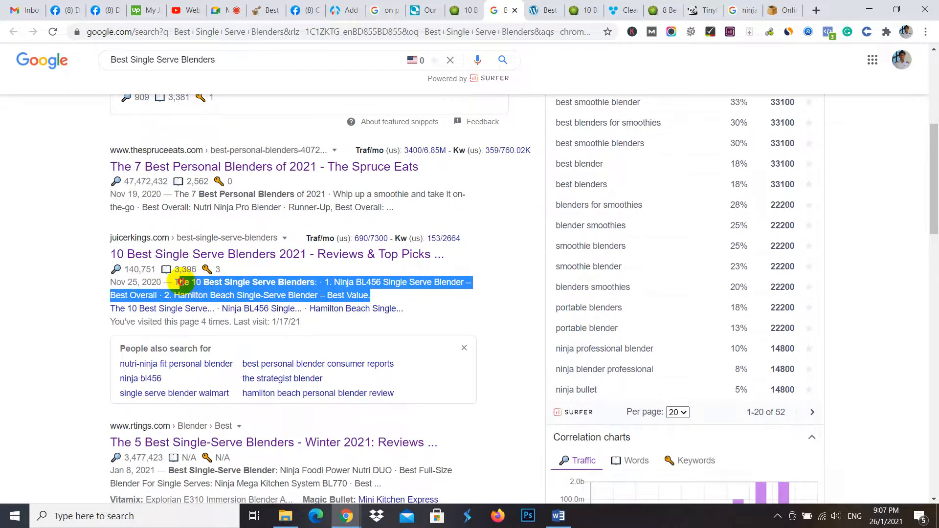
pyautogui.scroll(-2, 218, 386)
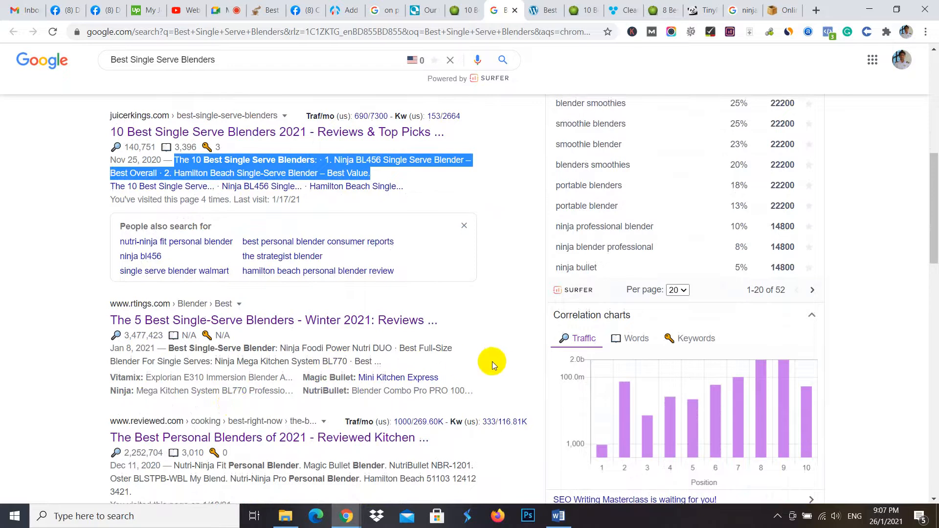
pyautogui.scroll(-2, 492, 362)
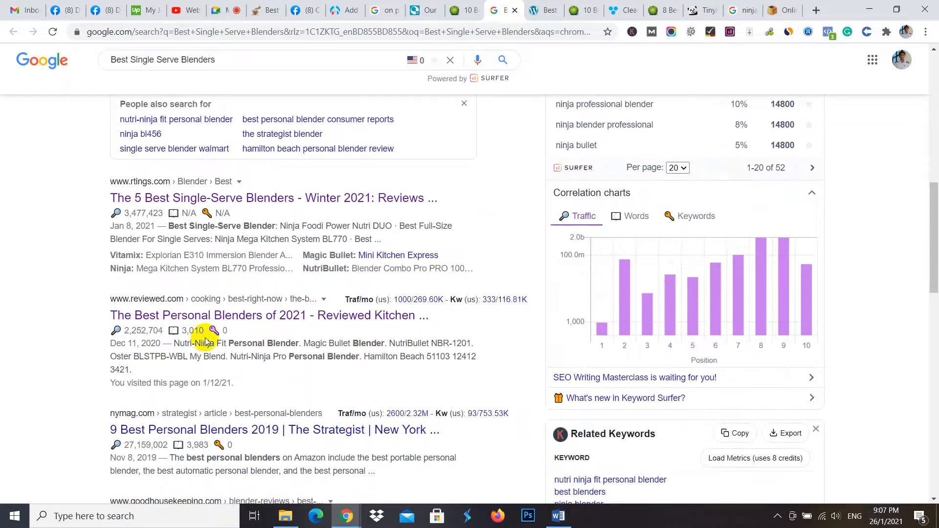
pyautogui.moveTo(179, 347); pyautogui.dragTo(236, 369)
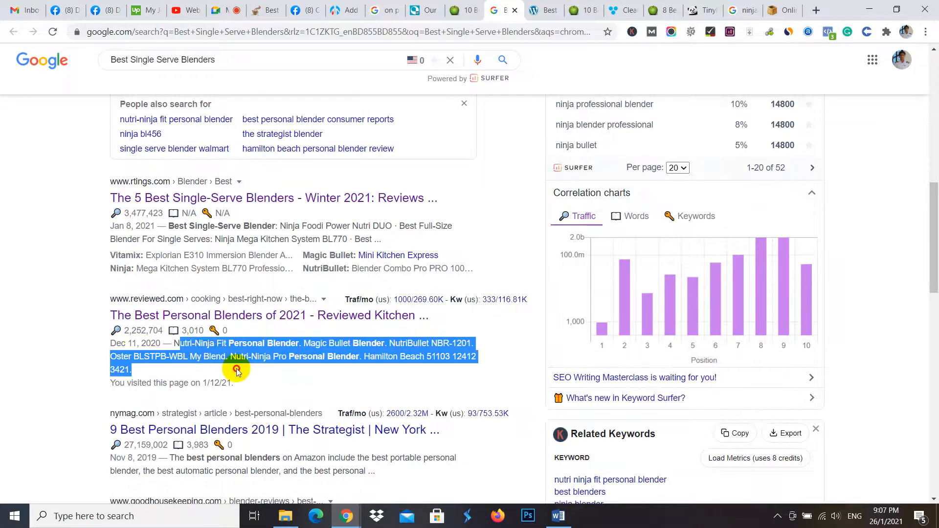
pyautogui.scroll(-3, 228, 332)
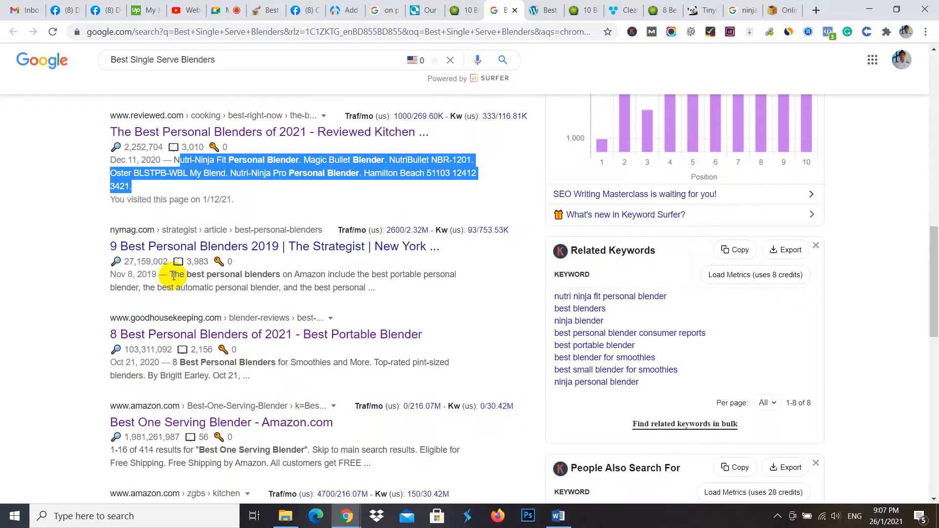
# - Examine the nymag.com result description and copy the full juicerkings.com description from the "Best Single Serve Blenders" search results
pyautogui.moveTo(170, 275); pyautogui.dragTo(376, 289)
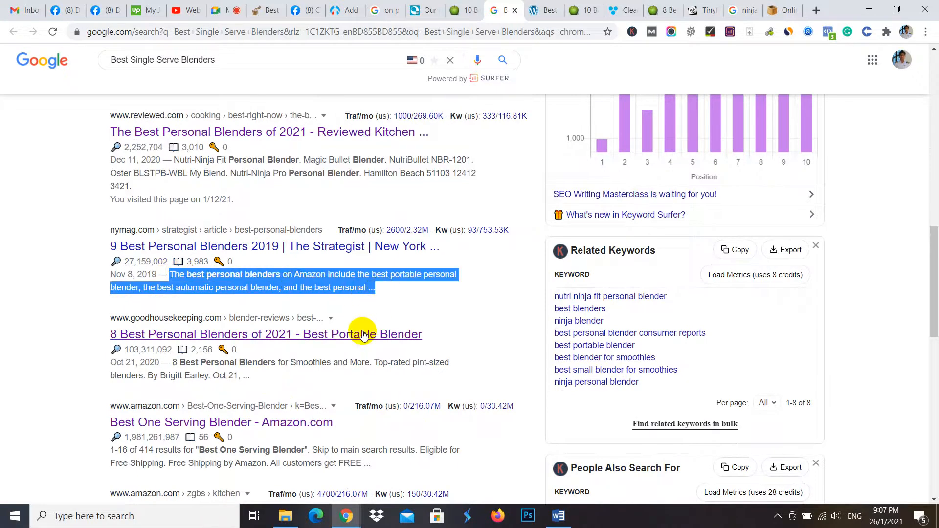
pyautogui.scroll(6, 347, 255)
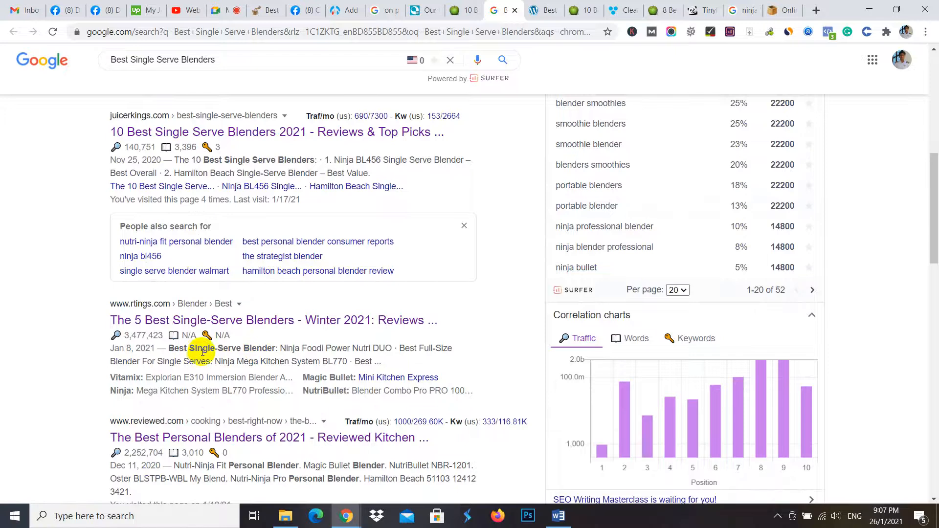
pyautogui.scroll(4, 203, 351)
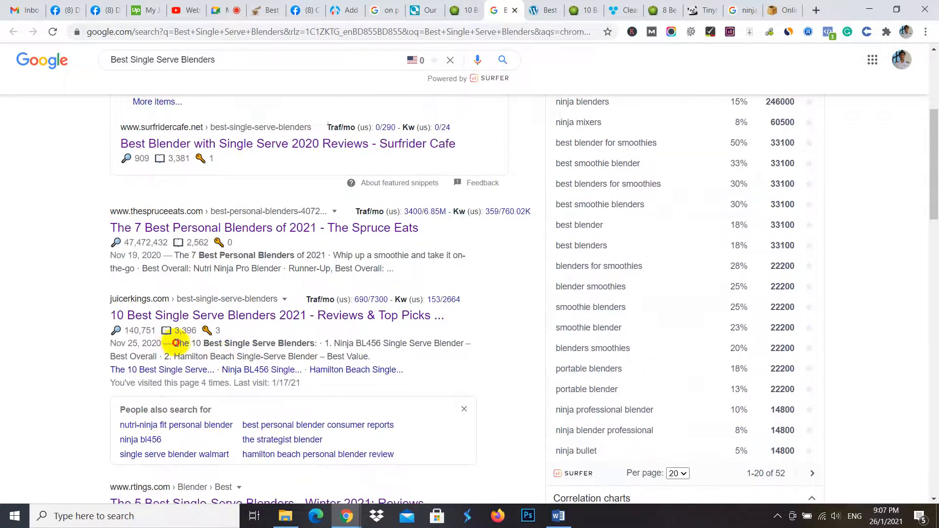
pyautogui.moveTo(176, 343); pyautogui.dragTo(374, 356)
pyautogui.hotkey('ctrl', 'c')
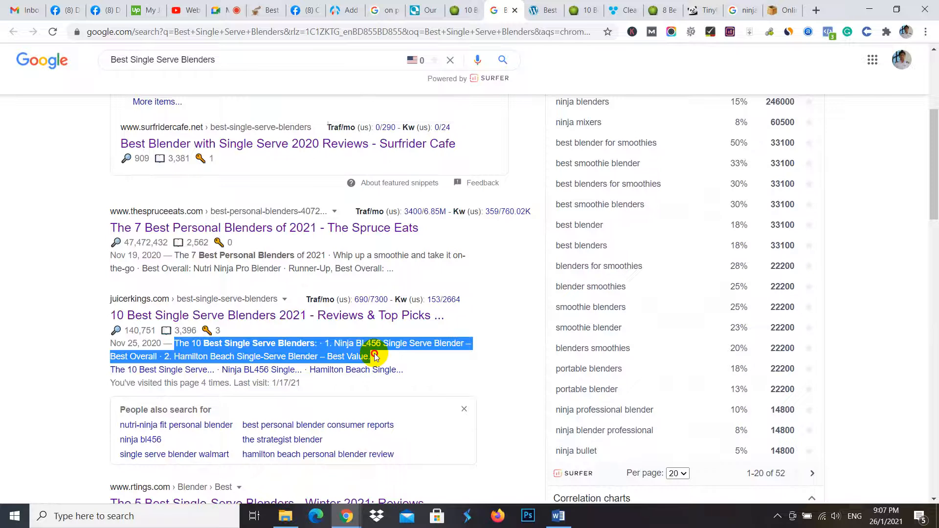
pyautogui.rightClick(369, 351)
pyautogui.click(387, 357)
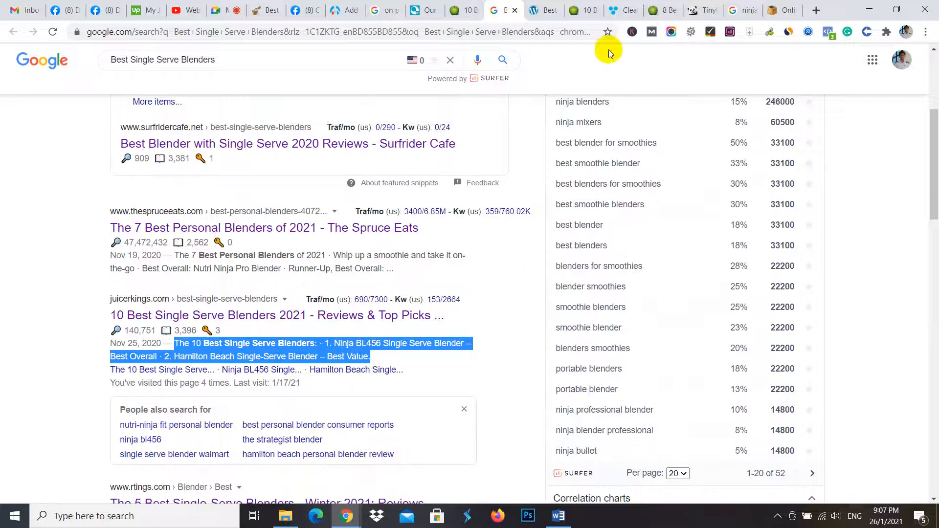
# - Replace the title in the online character counter with the copied juicerkings.com description to count its characters
pyautogui.click(783, 9)
pyautogui.click(583, 90)
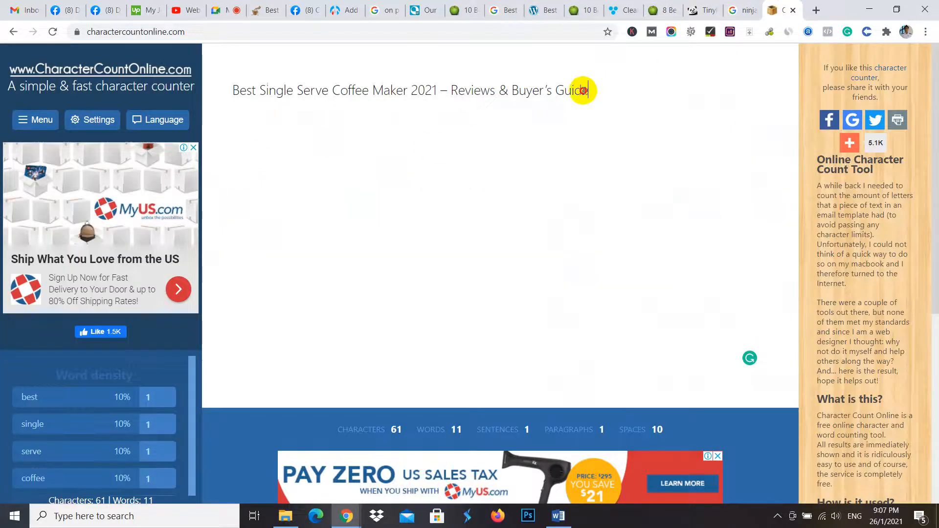
pyautogui.moveTo(582, 90); pyautogui.dragTo(209, 75)
pyautogui.hotkey('ctrl', 'v')
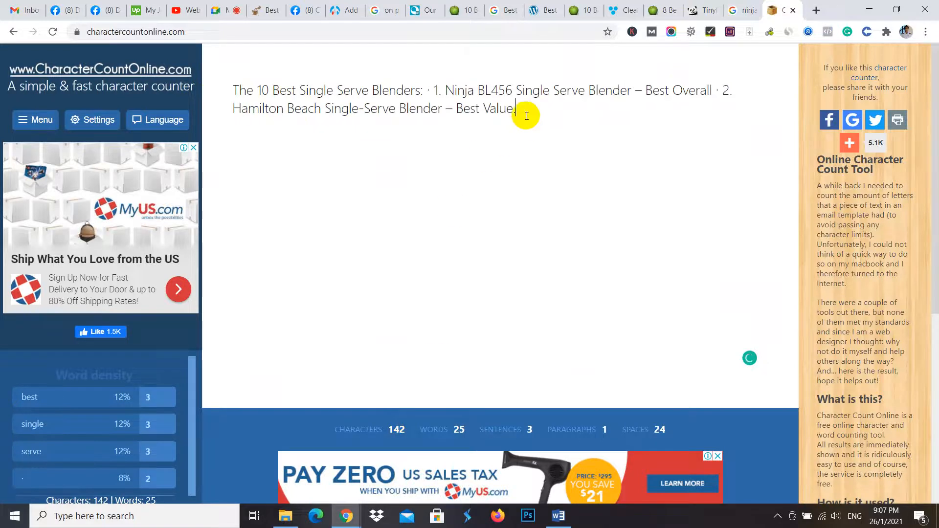
# - Copy the blender description from the character counter and paste it into the WordPress post's empty Yoast meta description
pyautogui.moveTo(515, 103); pyautogui.dragTo(216, 90)
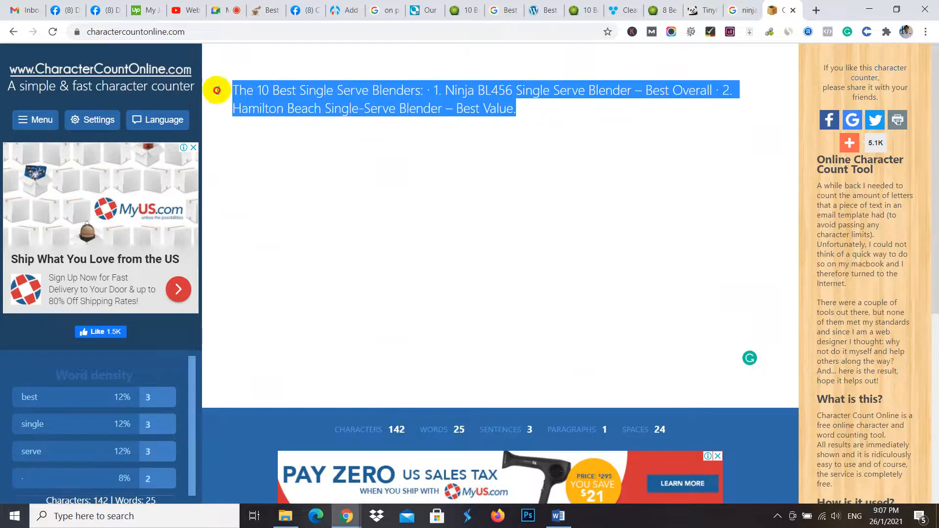
pyautogui.rightClick(336, 99)
pyautogui.click(398, 143)
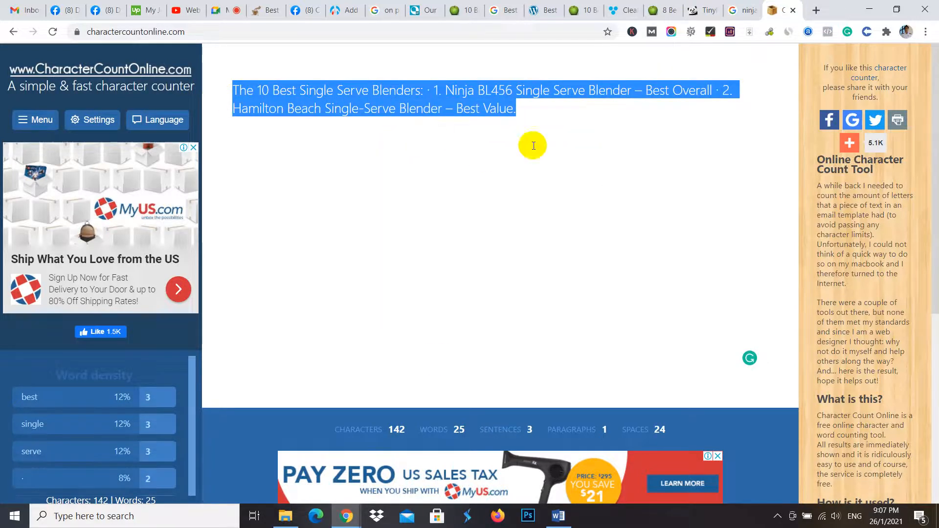
pyautogui.click(382, 6)
pyautogui.click(464, 8)
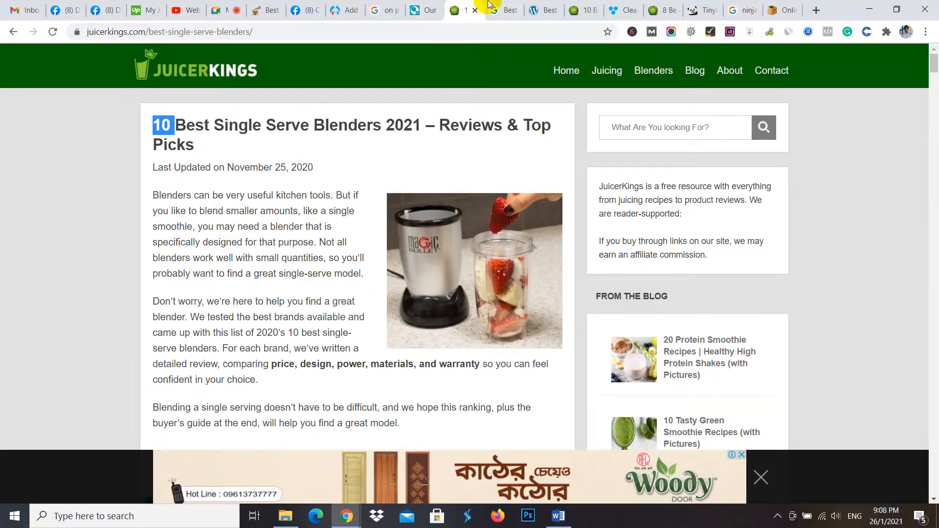
pyautogui.click(503, 9)
pyautogui.click(581, 9)
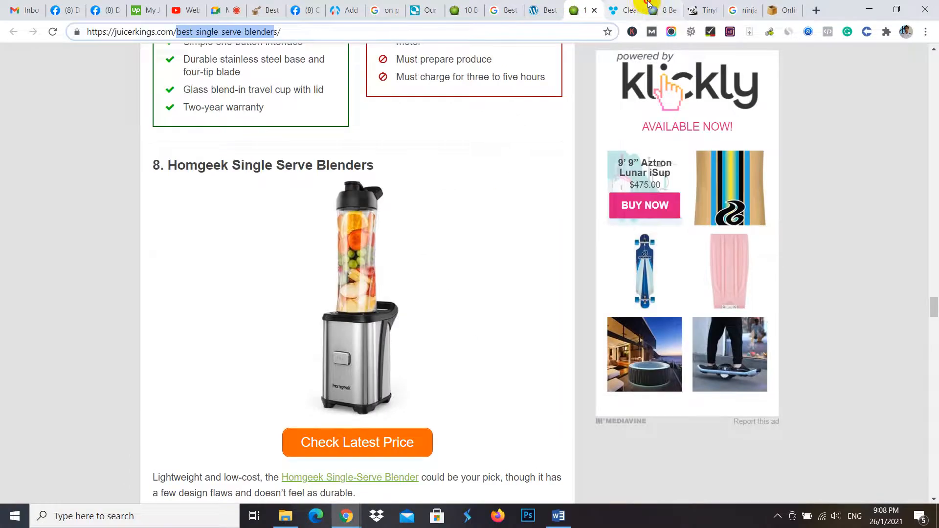
pyautogui.click(662, 9)
pyautogui.click(260, 6)
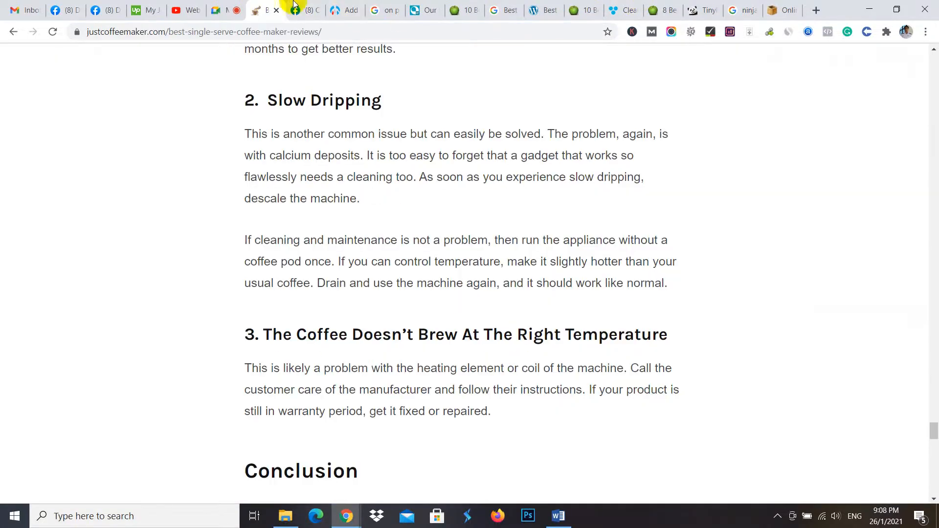
pyautogui.click(342, 7)
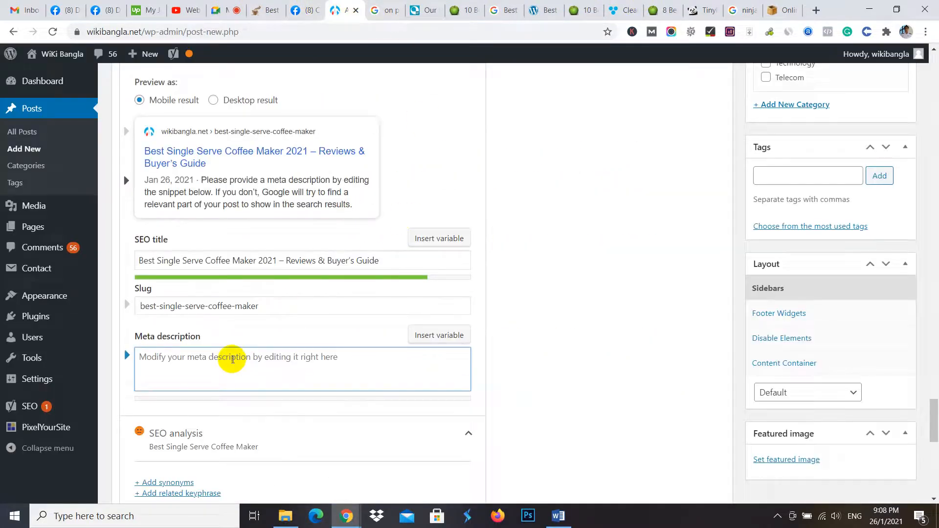
pyautogui.hotkey('ctrl', 'v')
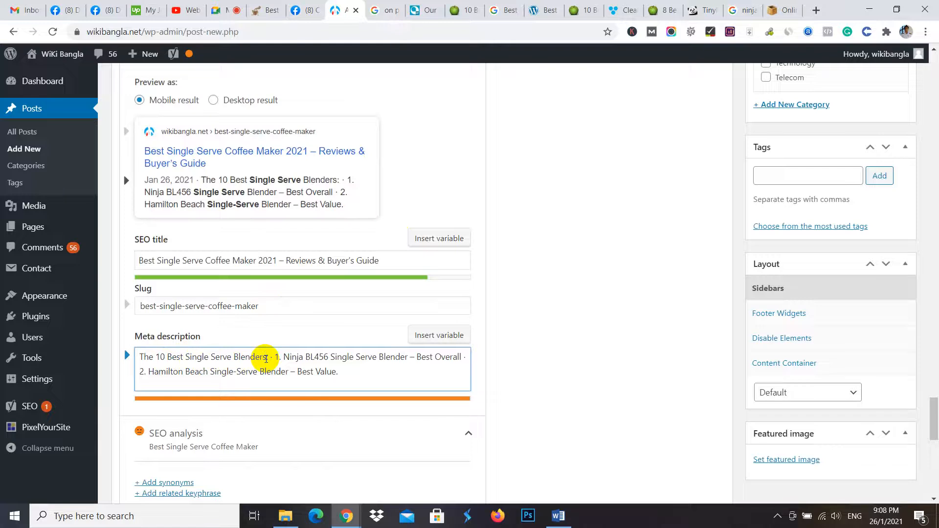
# - Replace the first "Blenders" in the meta description with "Coffee Maker" and remove "The 10" so it starts with "Best Single Serve Coffee Maker:"
pyautogui.moveTo(266, 358); pyautogui.dragTo(206, 355)
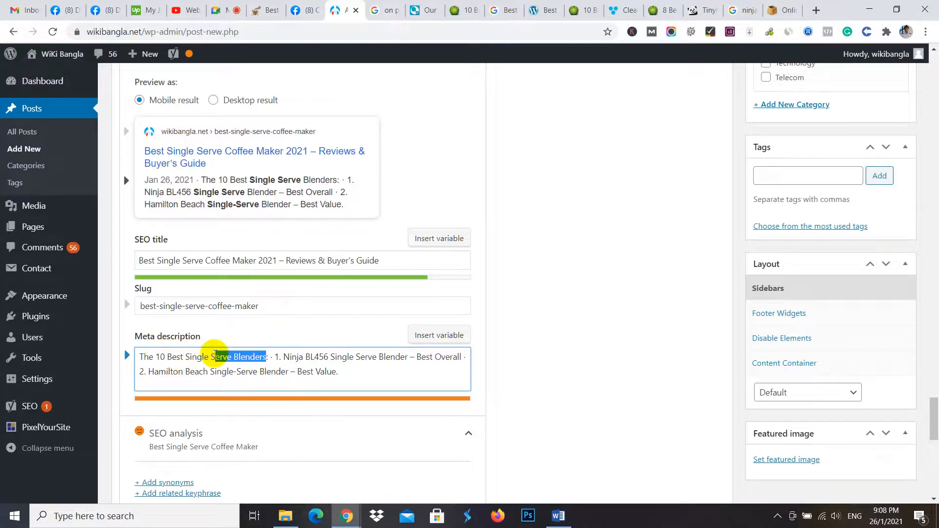
pyautogui.moveTo(235, 353); pyautogui.dragTo(252, 354)
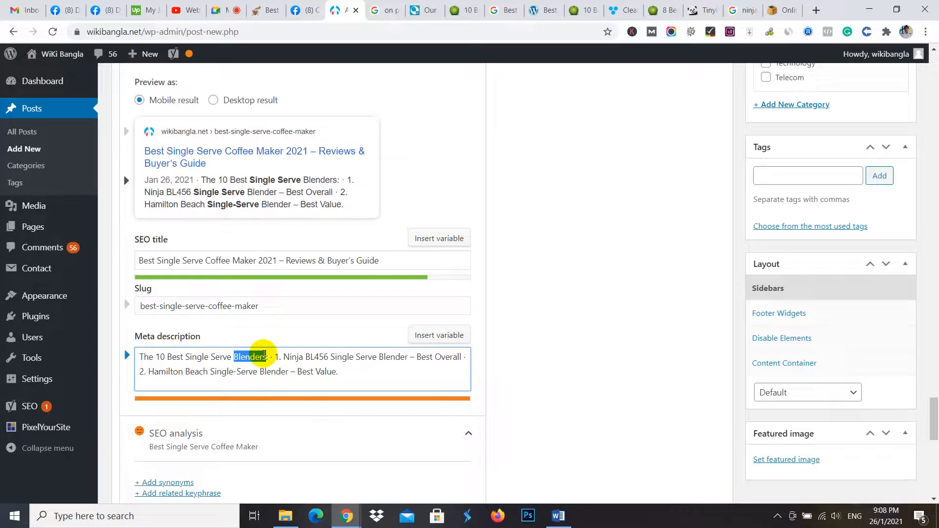
pyautogui.write('Coffee')
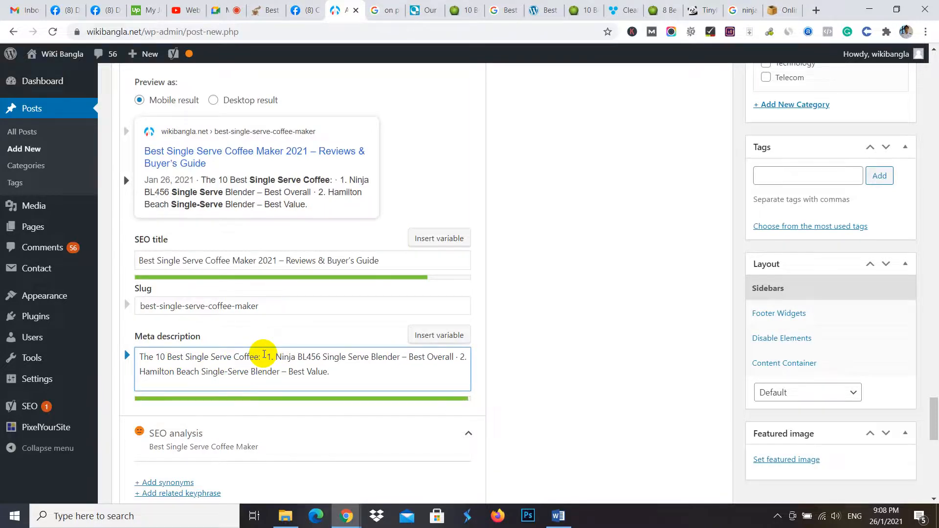
pyautogui.write(' Maker')
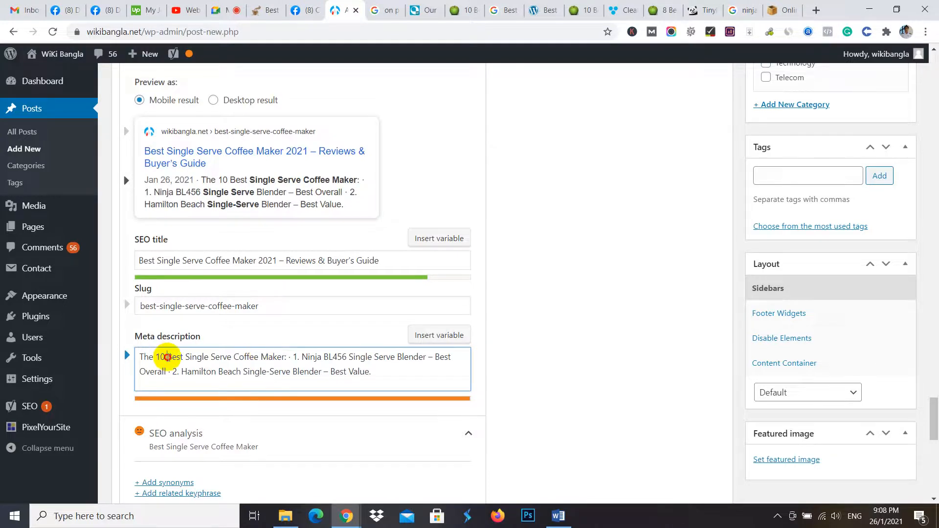
pyautogui.press('BackSpace')
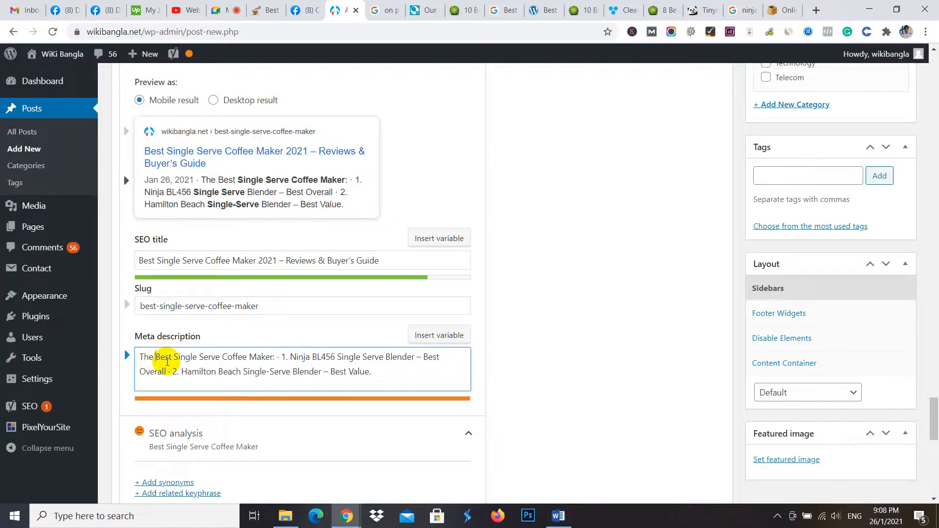
pyautogui.press('BackSpace')
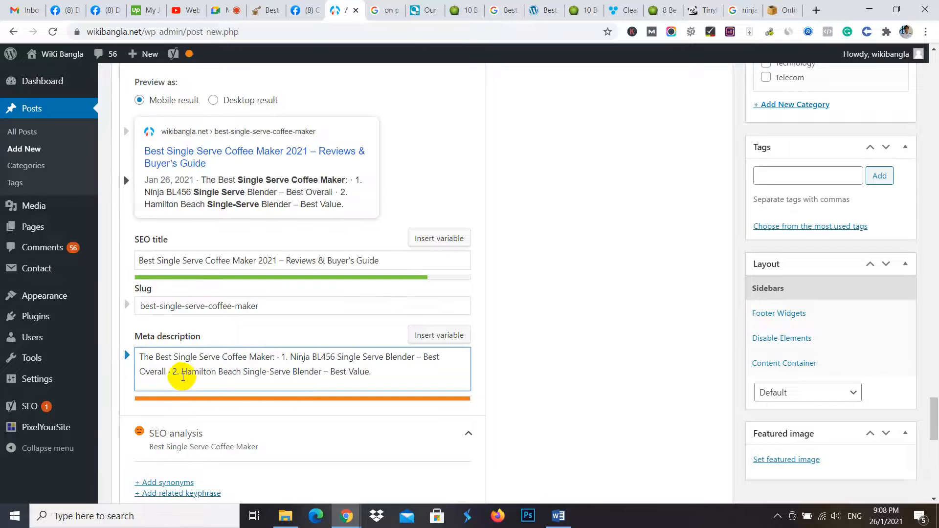
pyautogui.click(390, 373)
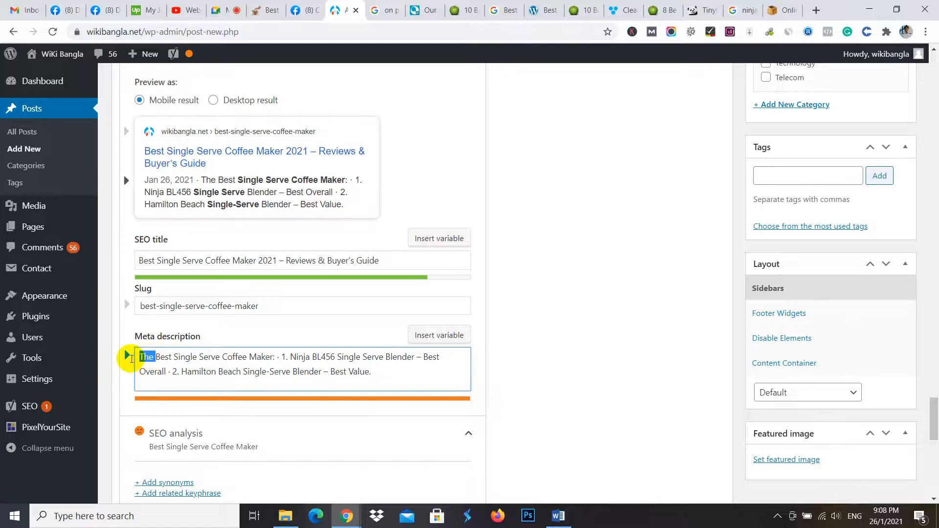
pyautogui.press('BackSpace')
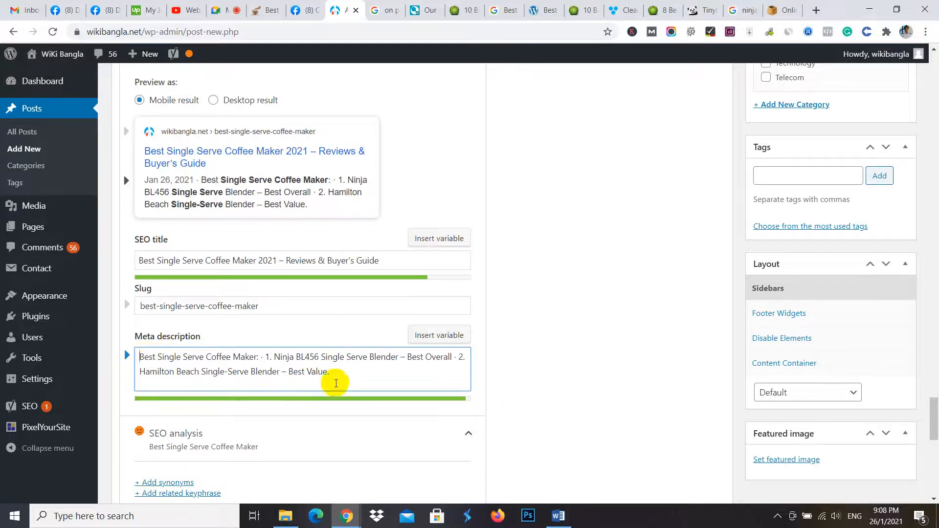
# - Review the Google preview, the post's content and the updated SEO analysis, checking which link and image problems remain
pyautogui.scroll(-3, 384, 330)
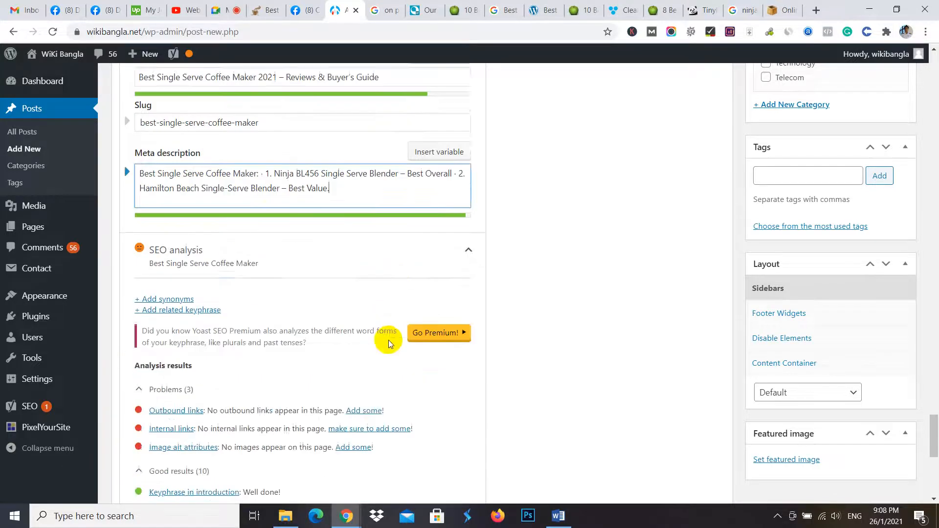
pyautogui.scroll(4, 392, 325)
pyautogui.scroll(3, 387, 323)
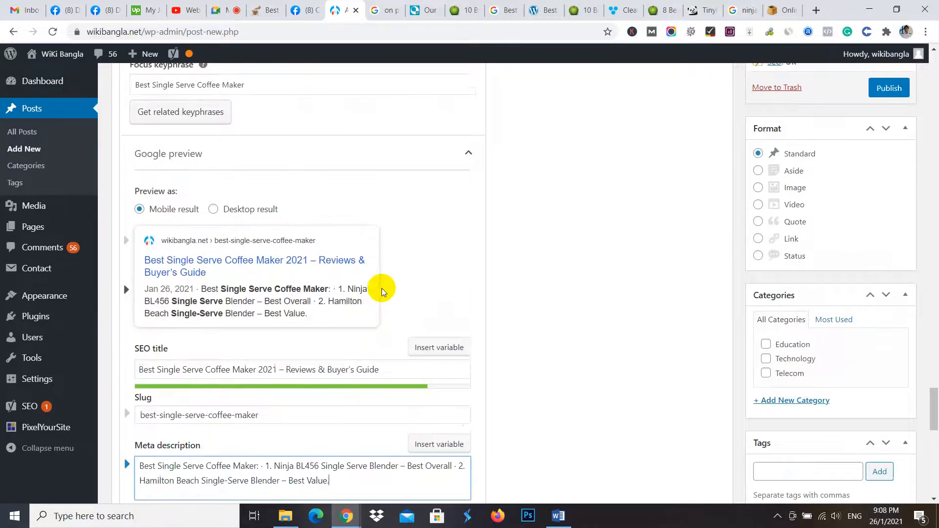
pyautogui.scroll(-6, 279, 299)
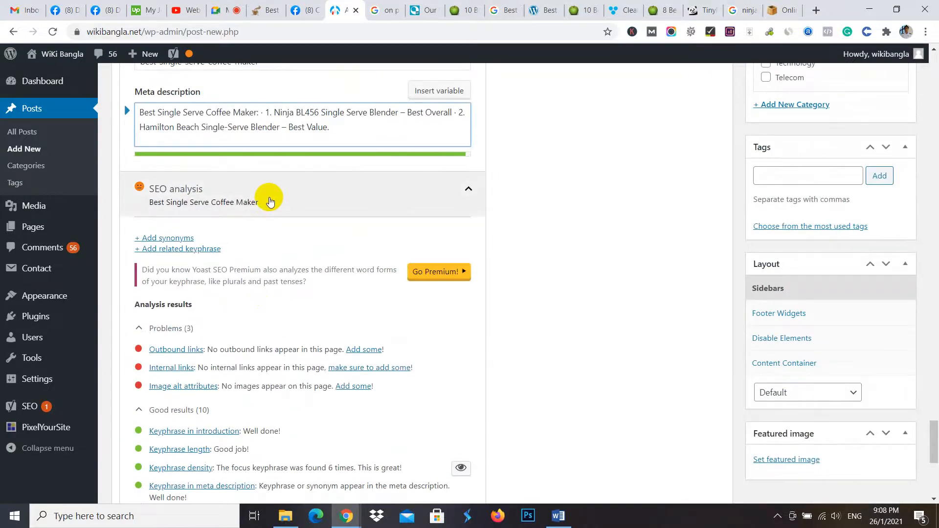
pyautogui.click(270, 202)
pyautogui.scroll(5, 524, 251)
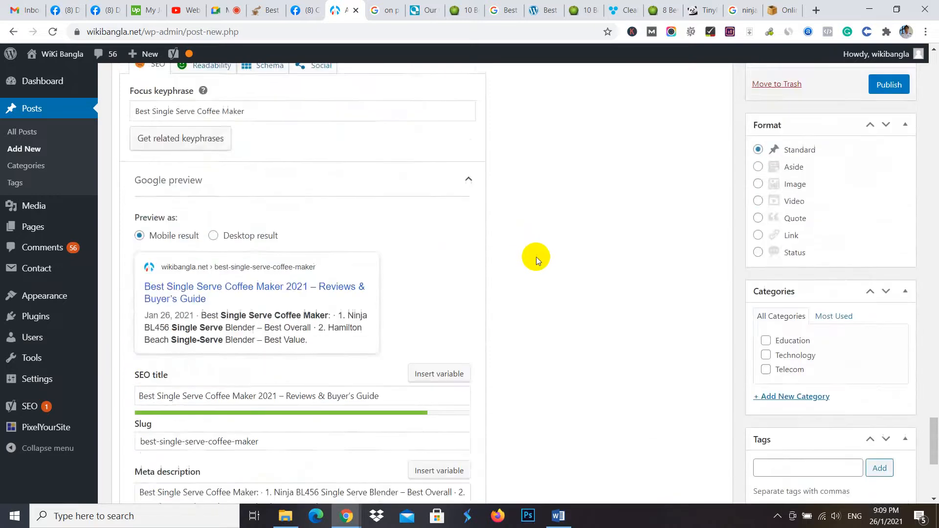
pyautogui.scroll(15, 536, 257)
pyautogui.scroll(5, 574, 304)
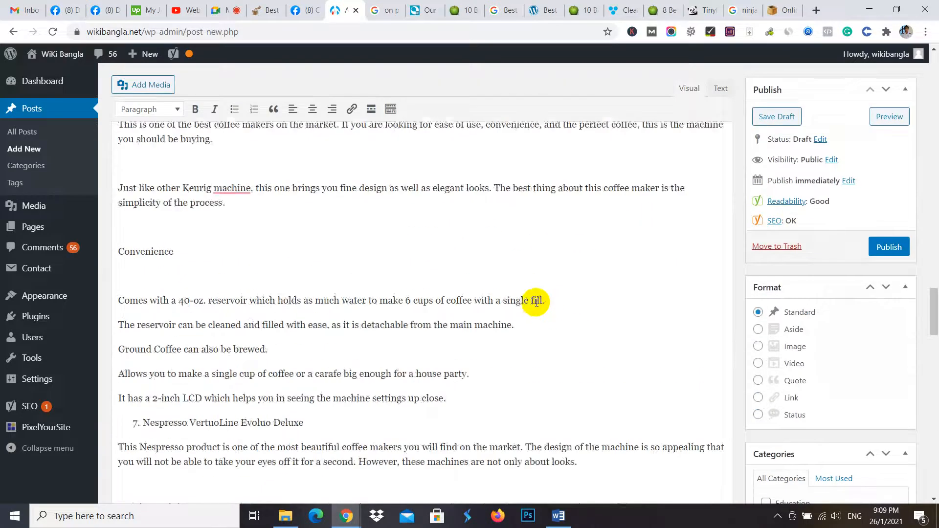
pyautogui.scroll(10, 537, 301)
pyautogui.scroll(-15, 356, 289)
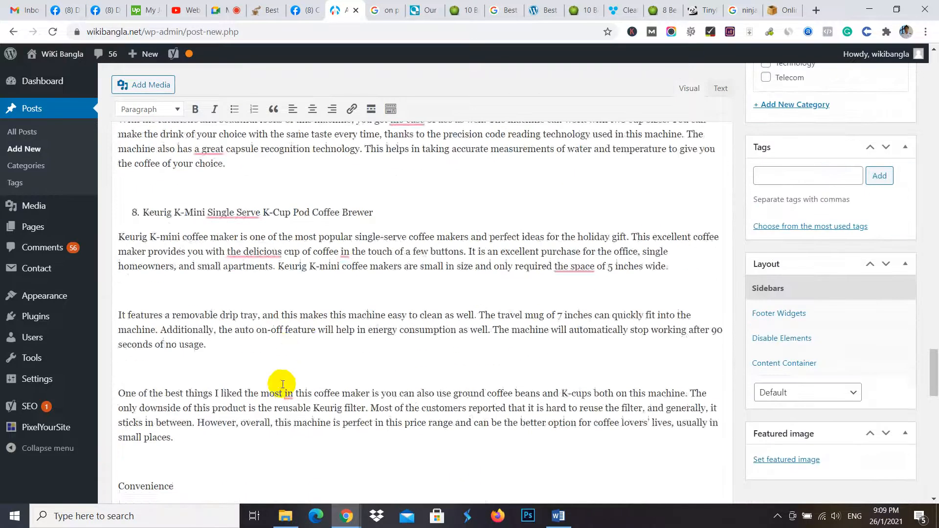
pyautogui.scroll(-15, 282, 385)
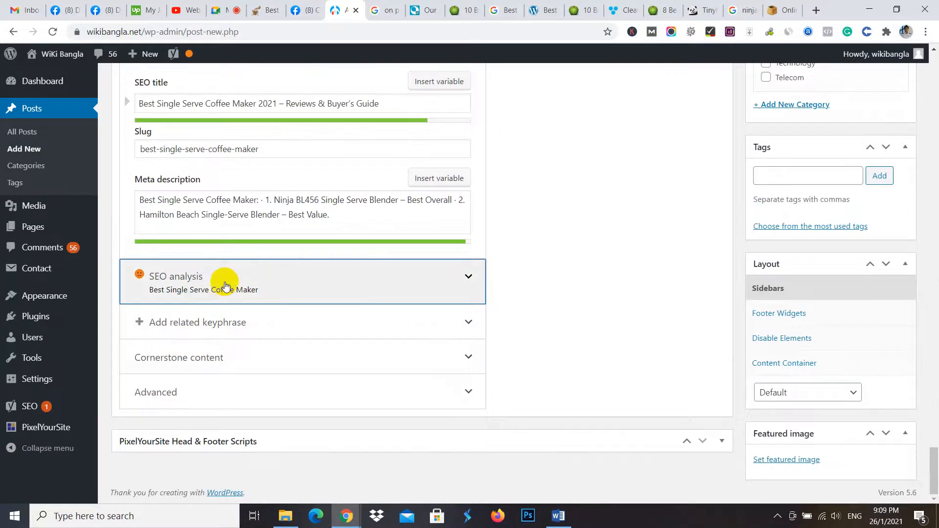
pyautogui.click(225, 285)
pyautogui.scroll(-4, 223, 290)
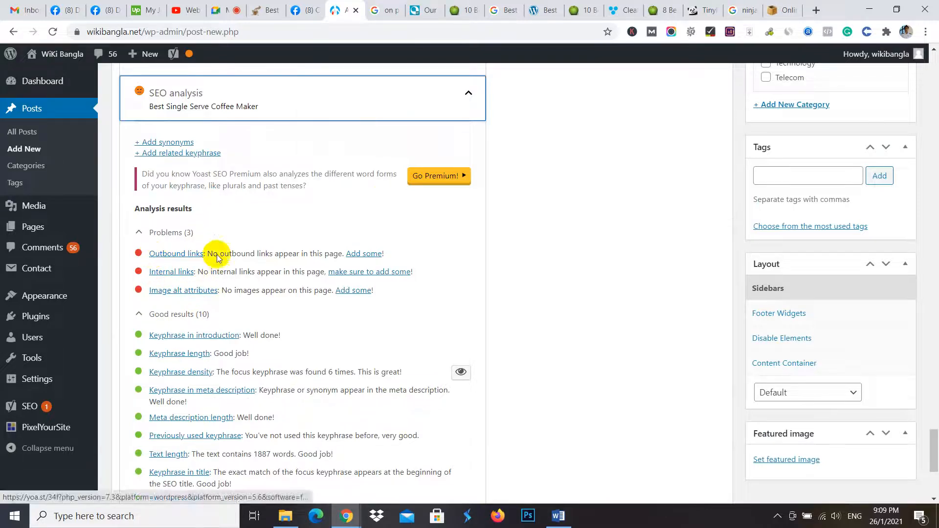
# - Assign the post to the Technology category, look over the tag options and return to the post's content
pyautogui.scroll(4, 630, 302)
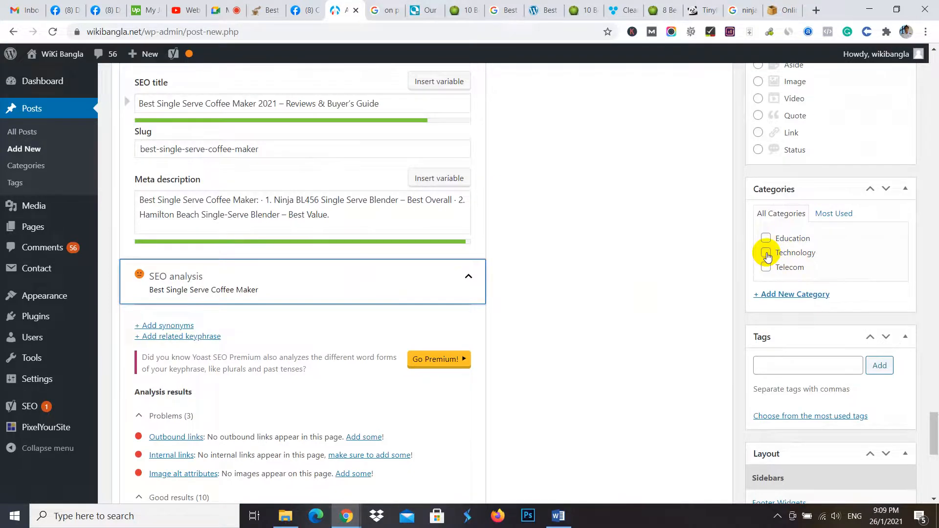
pyautogui.click(766, 253)
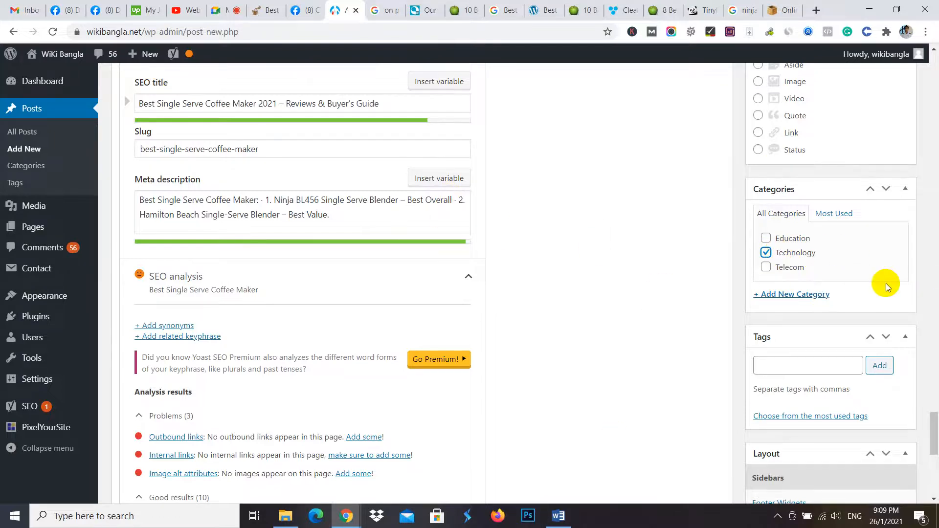
pyautogui.scroll(-3, 841, 352)
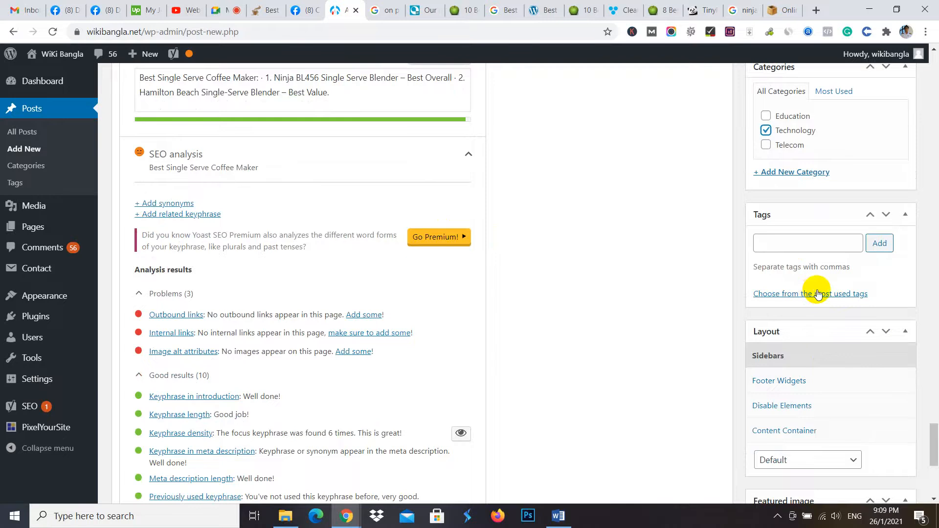
pyautogui.scroll(9, 805, 300)
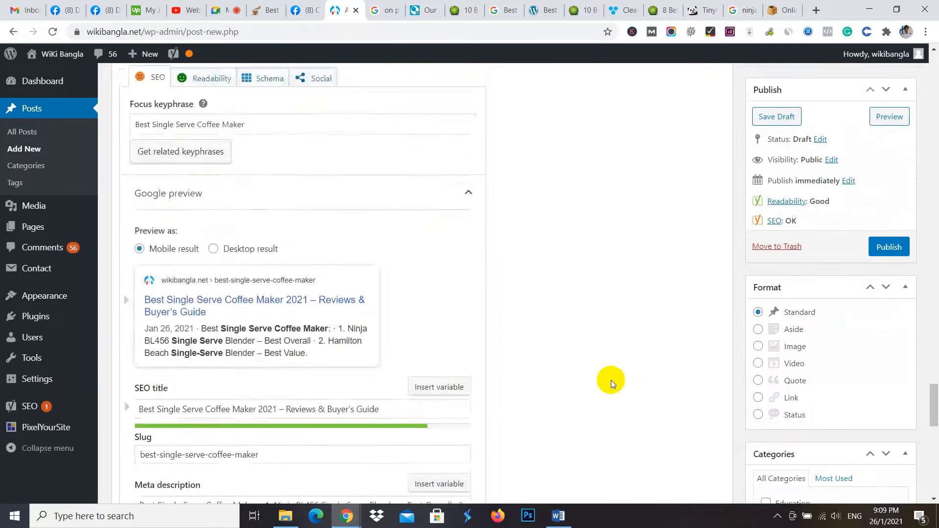
pyautogui.scroll(20, 590, 391)
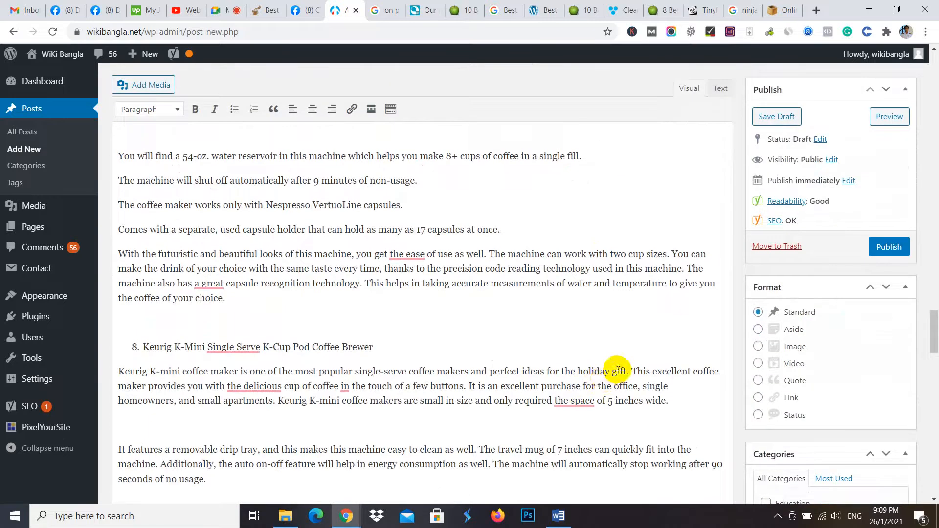
# - Return to the post's beginning and remove the blank lines after the first and second introduction paragraphs
pyautogui.scroll(20, 303, 303)
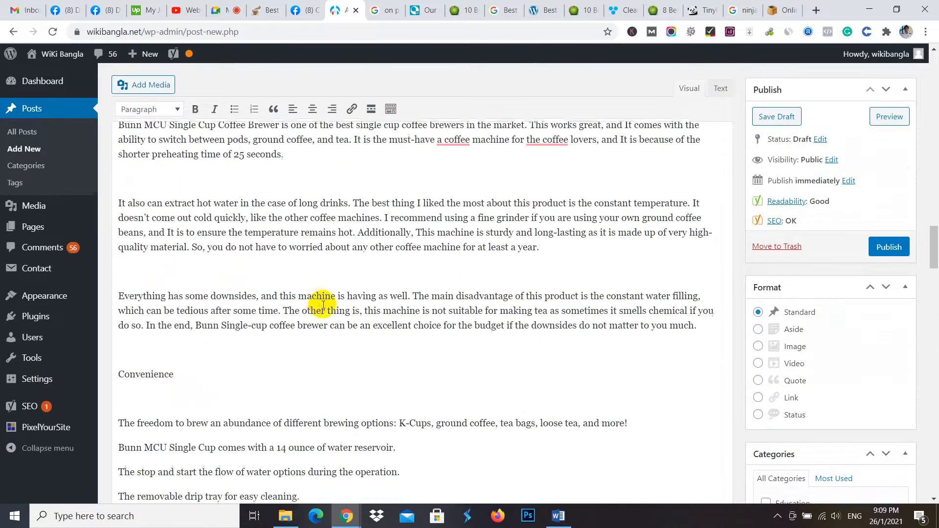
pyautogui.scroll(20, 314, 298)
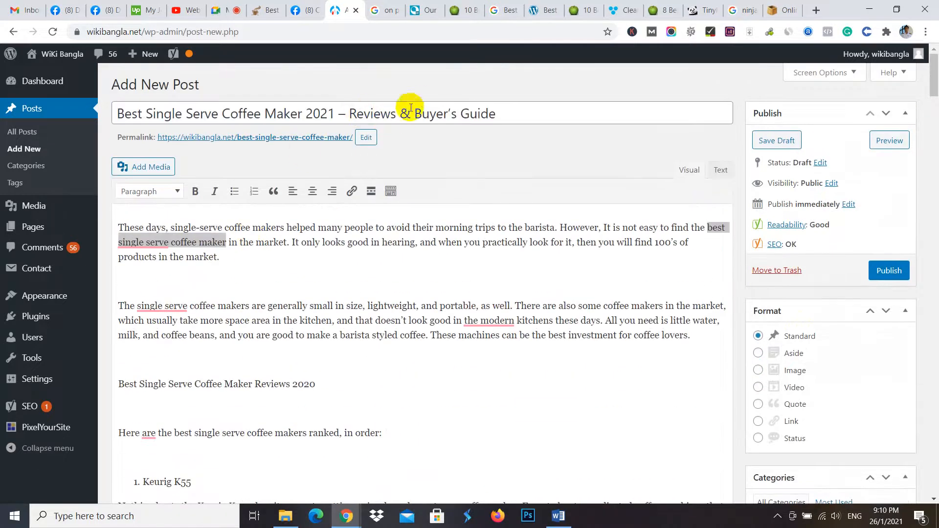
pyautogui.click(243, 254)
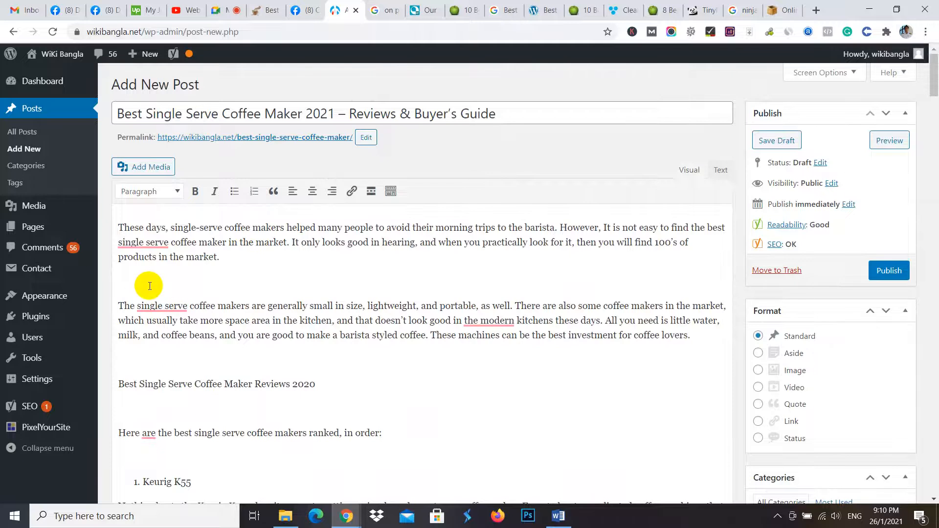
pyautogui.press('BackSpace')
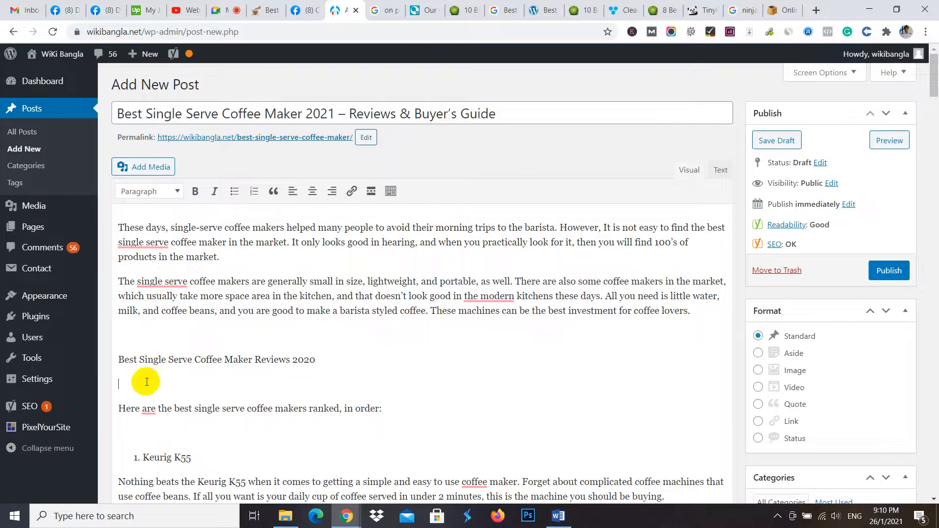
pyautogui.moveTo(325, 357); pyautogui.dragTo(128, 358)
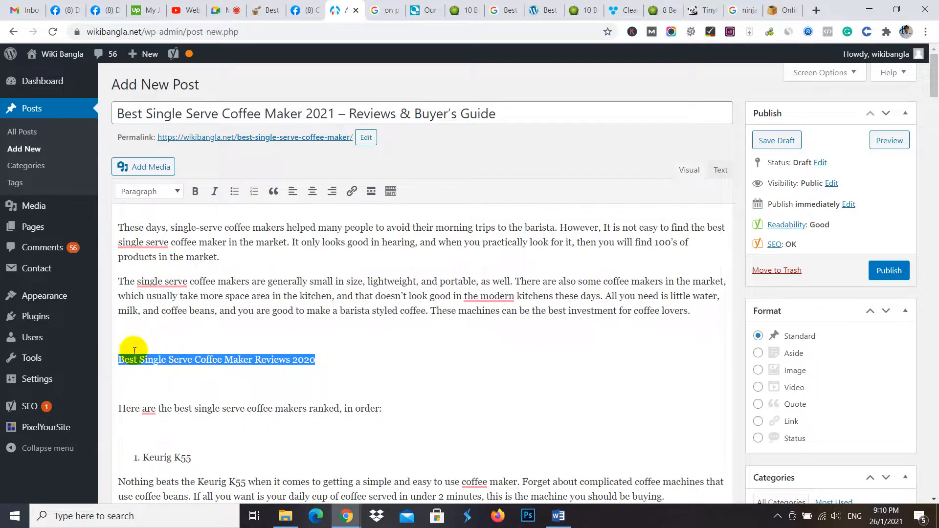
pyautogui.click(131, 337)
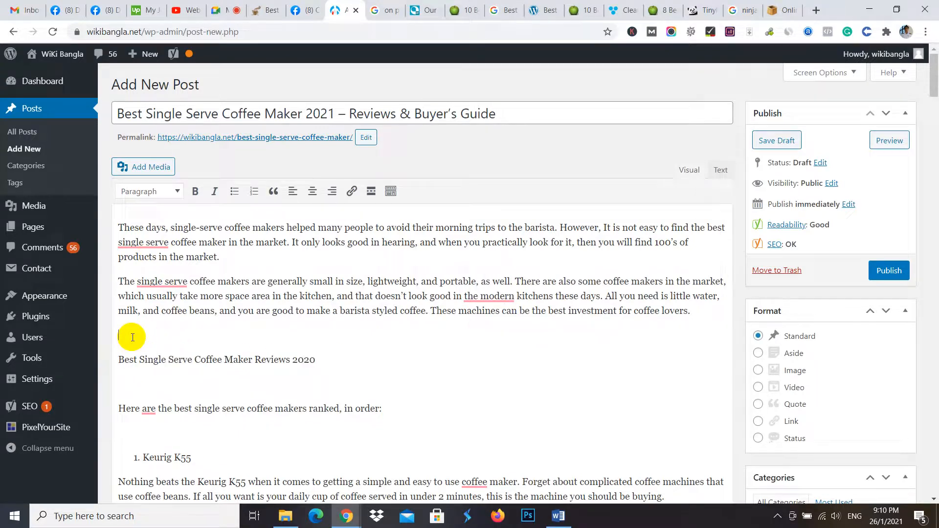
pyautogui.press('Delete')
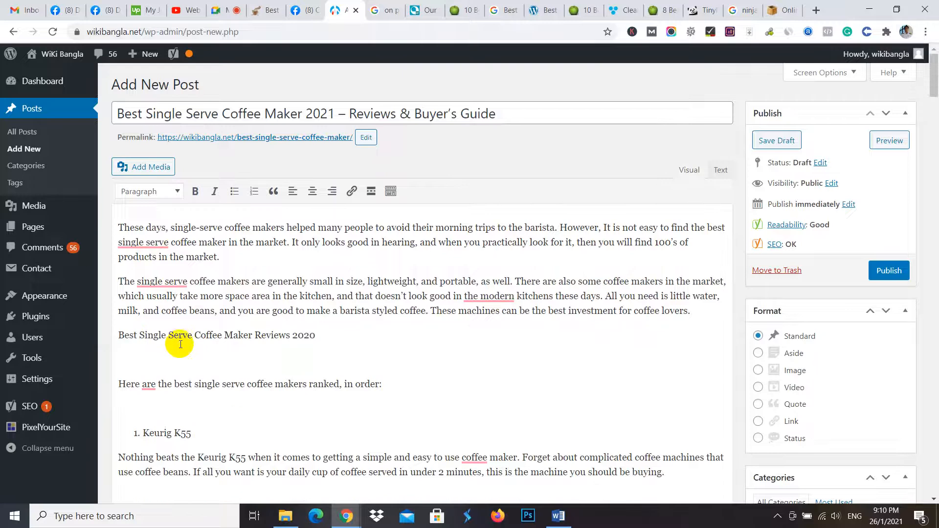
# - Change the year in the "Best Single Serve Coffee Maker Reviews" line to 2021 and format the line as Heading 2
pyautogui.moveTo(320, 336); pyautogui.dragTo(116, 334)
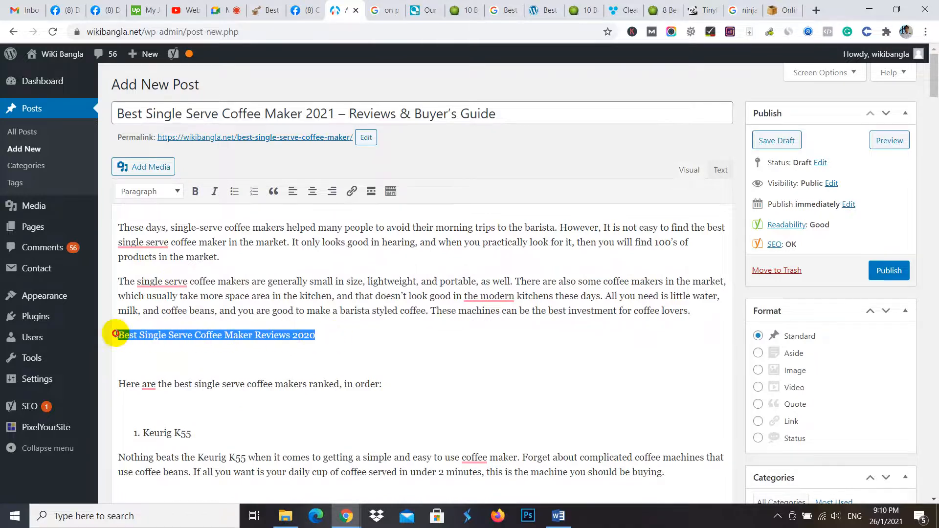
pyautogui.click(323, 335)
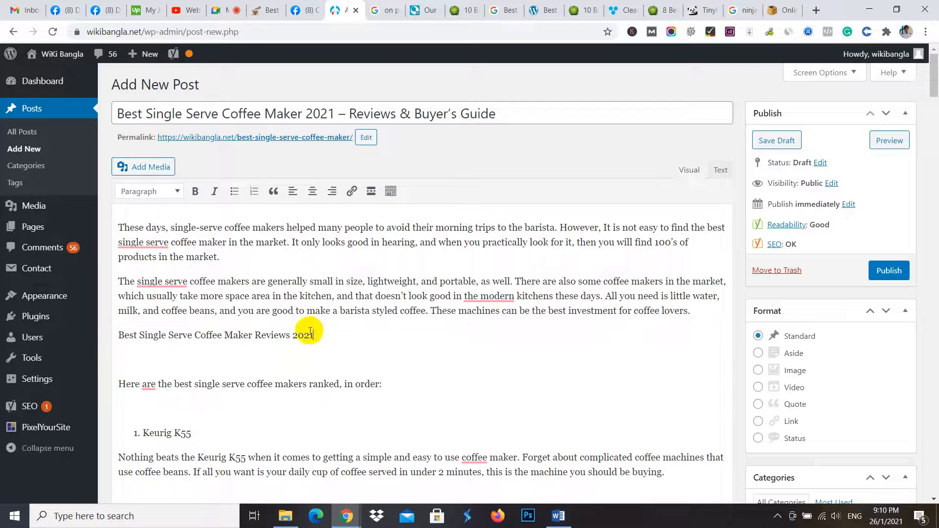
pyautogui.moveTo(308, 338); pyautogui.dragTo(122, 337)
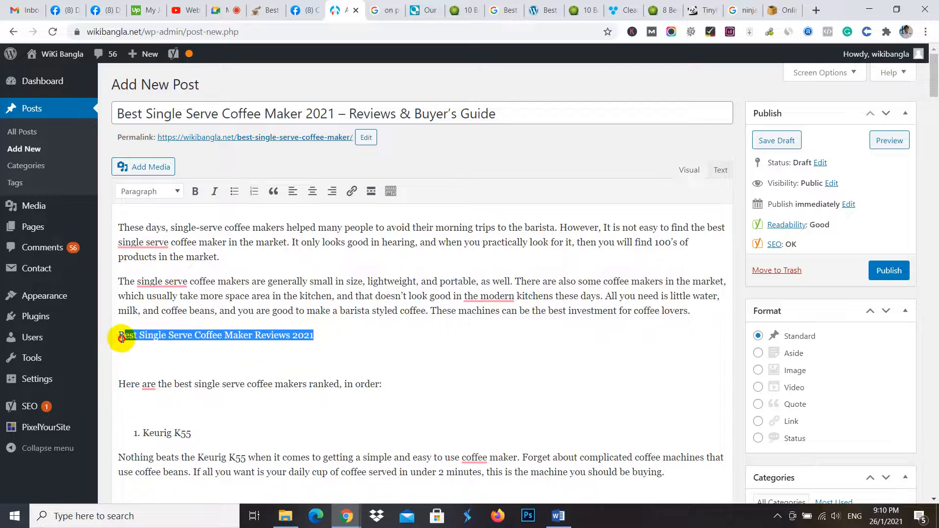
pyautogui.click(175, 192)
pyautogui.click(173, 266)
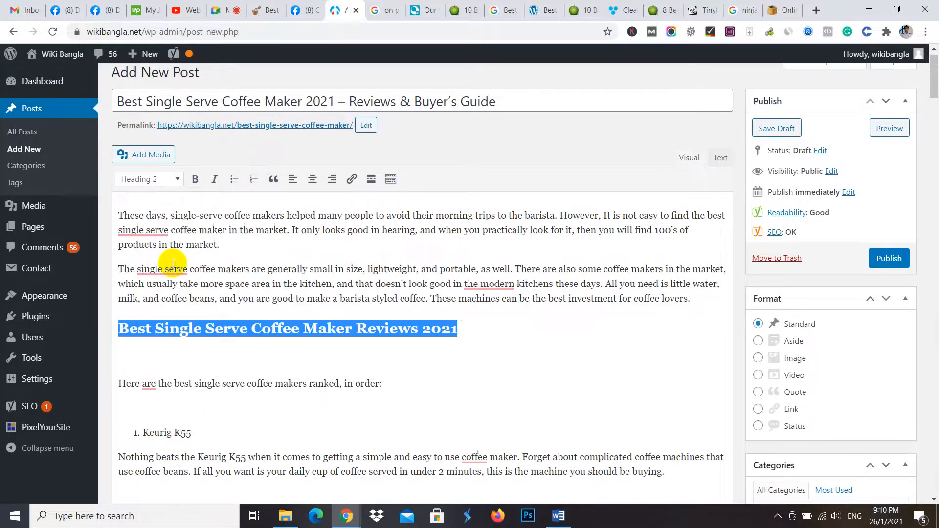
pyautogui.click(185, 359)
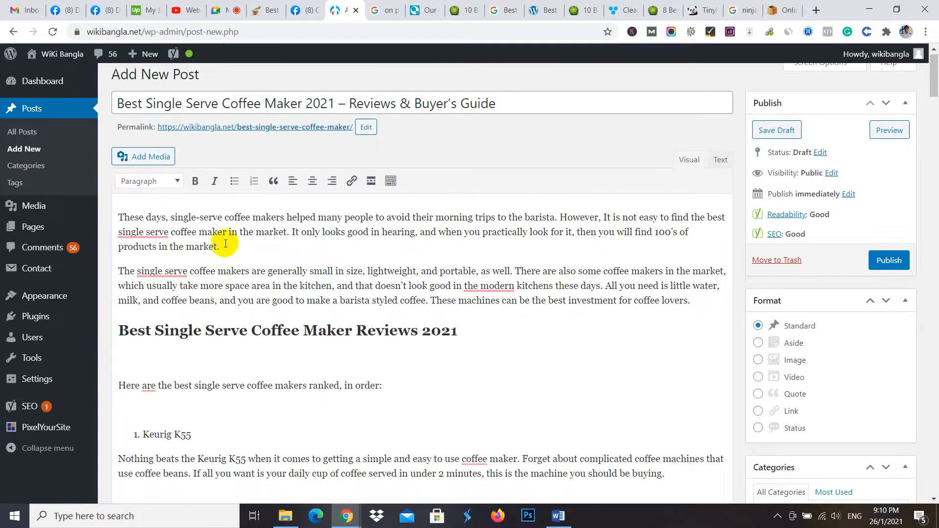
# - Remove the blank line below the reviews heading and look over the product sections that follow
pyautogui.scroll(1, 254, 301)
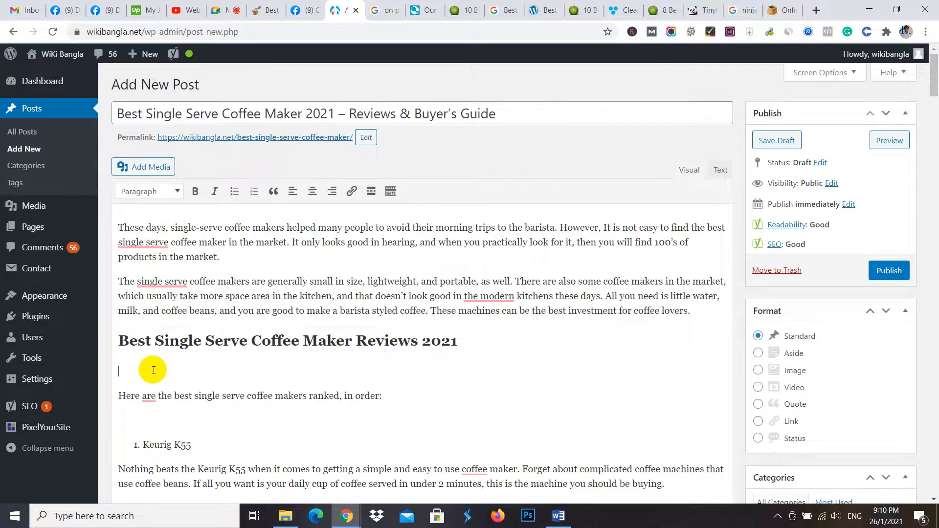
pyautogui.press('BackSpace')
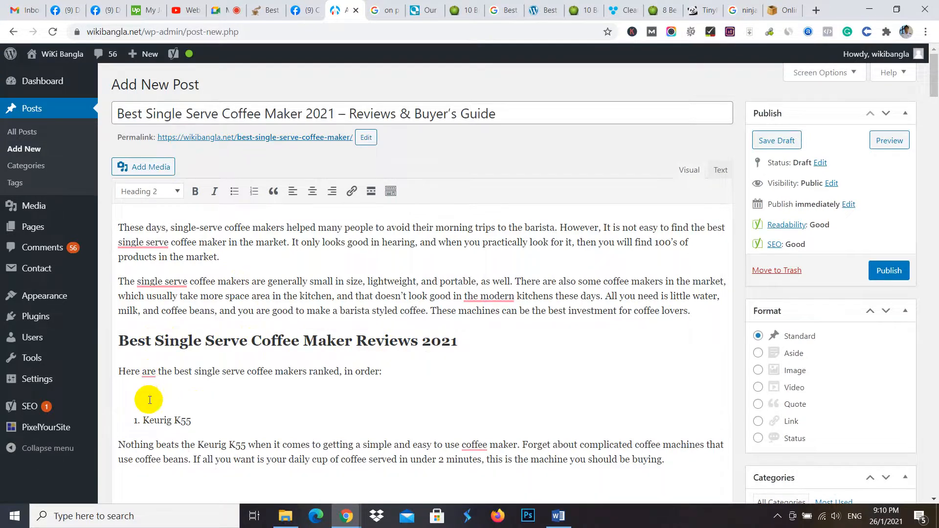
pyautogui.scroll(-1, 149, 400)
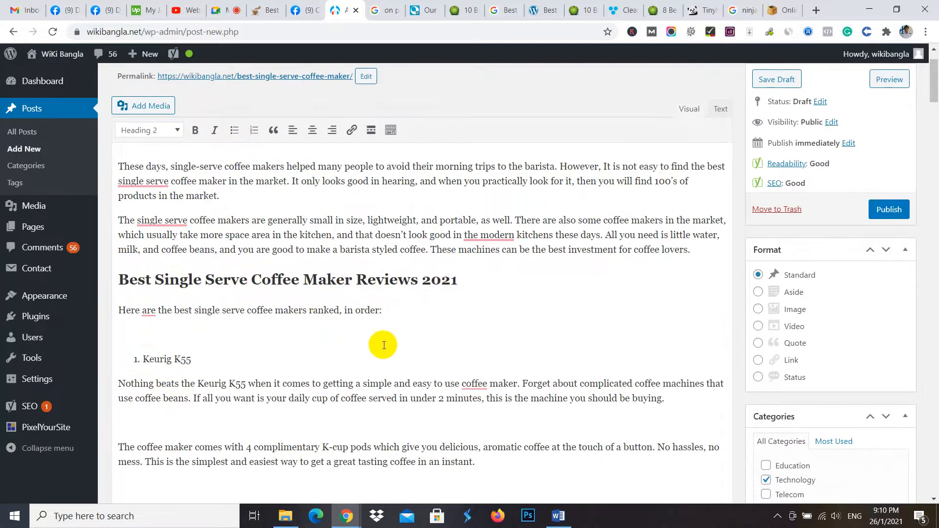
pyautogui.scroll(-6, 167, 355)
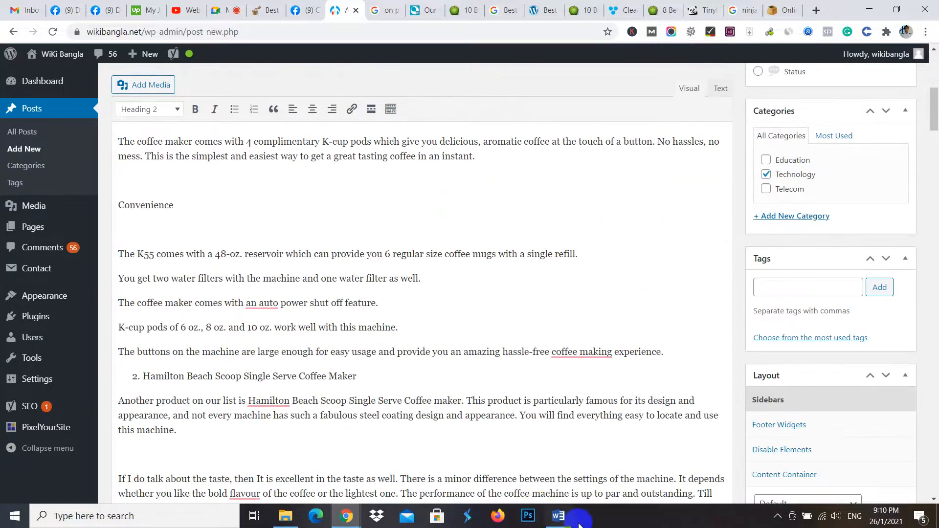
# - Switch to the article in Word and change the year in its "Best Single Serve Coffee Maker Reviews" line to 2021
pyautogui.moveTo(558, 516)
pyautogui.click(573, 461)
pyautogui.scroll(6, 831, 332)
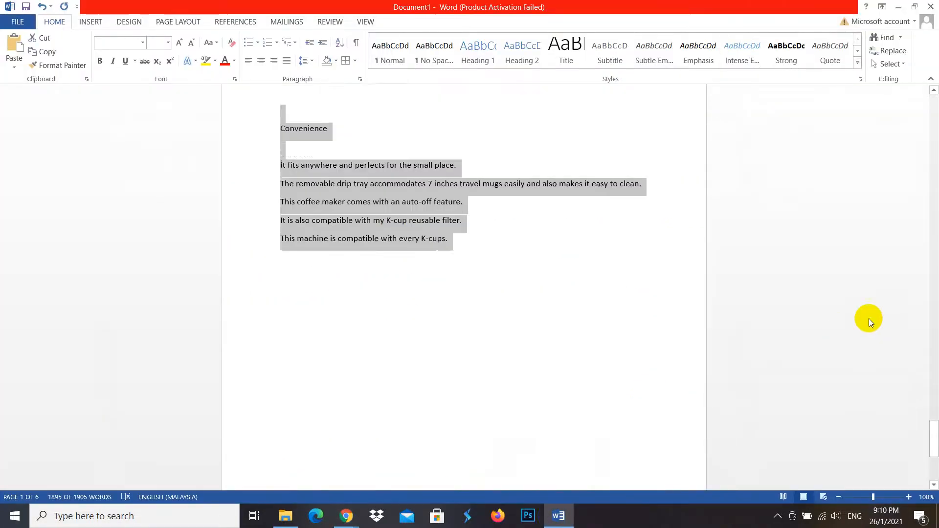
pyautogui.moveTo(931, 409); pyautogui.dragTo(931, 106)
pyautogui.click(671, 208)
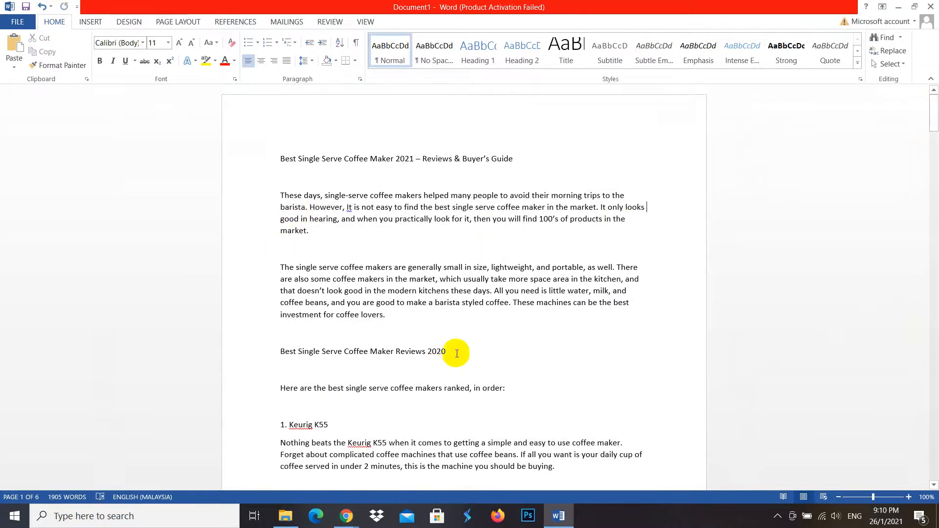
pyautogui.press('BackSpace')
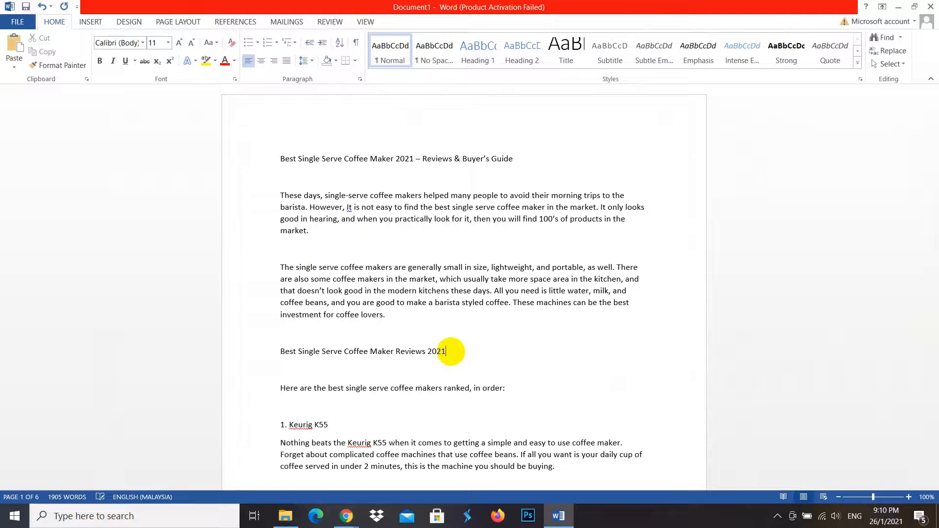
# - Make the "Best Single Serve Coffee Maker Reviews 2021" line, the "1. Keurig K55" line and the article title bold
pyautogui.moveTo(450, 352); pyautogui.dragTo(284, 353)
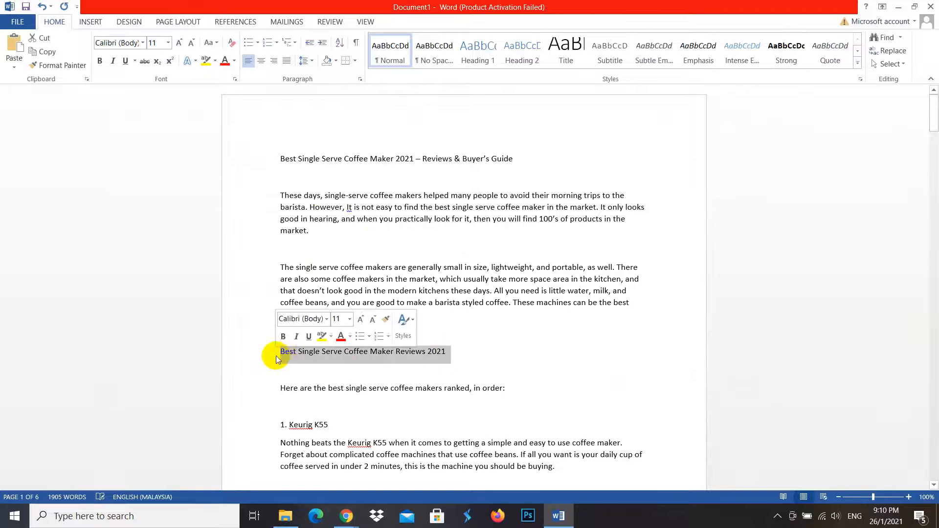
pyautogui.click(284, 336)
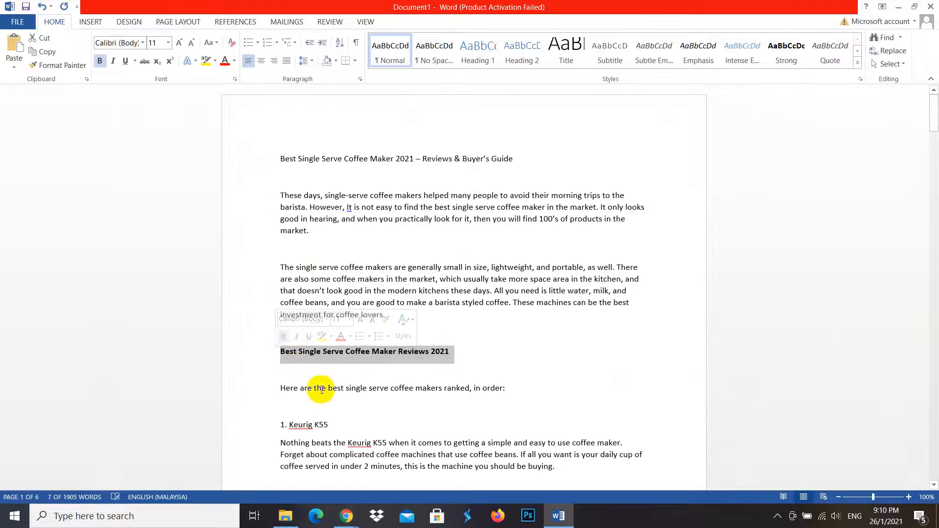
pyautogui.click(288, 407)
pyautogui.moveTo(333, 422); pyautogui.dragTo(272, 415)
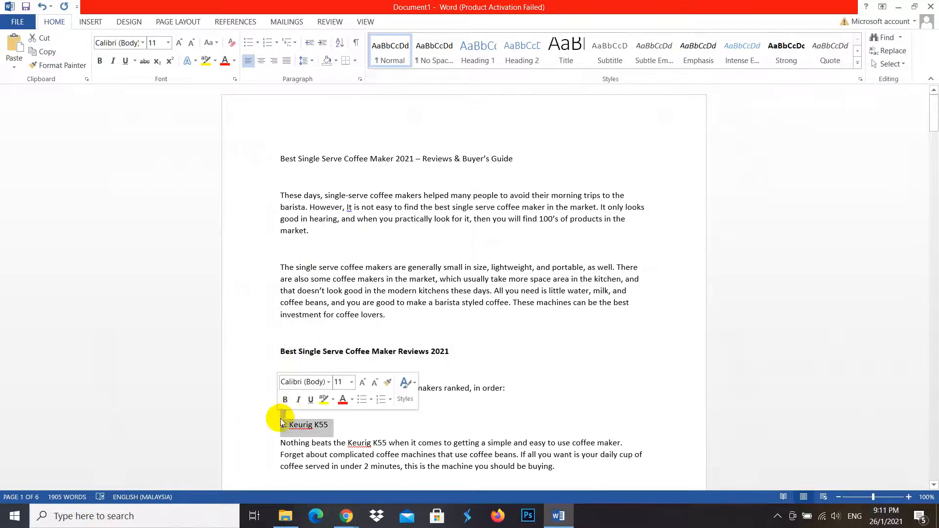
pyautogui.click(285, 402)
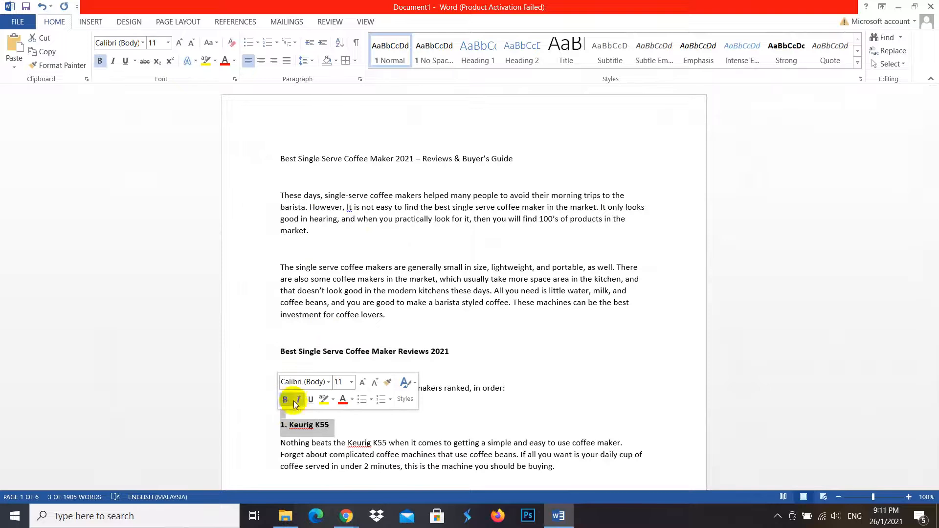
pyautogui.click(387, 425)
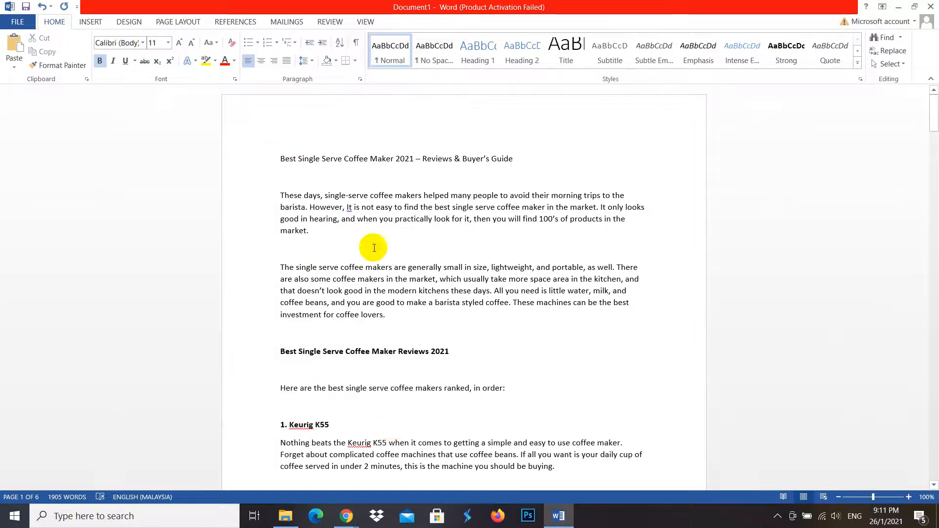
pyautogui.click(253, 170)
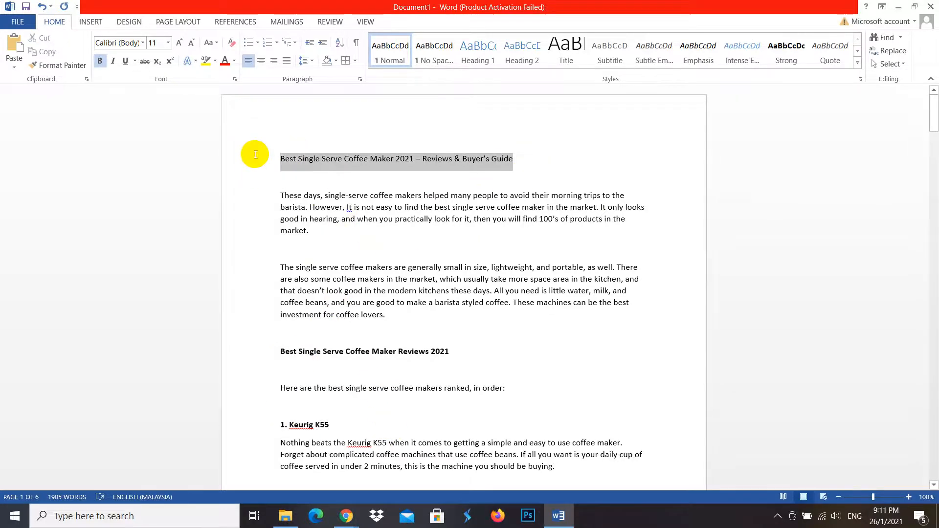
pyautogui.click(262, 132)
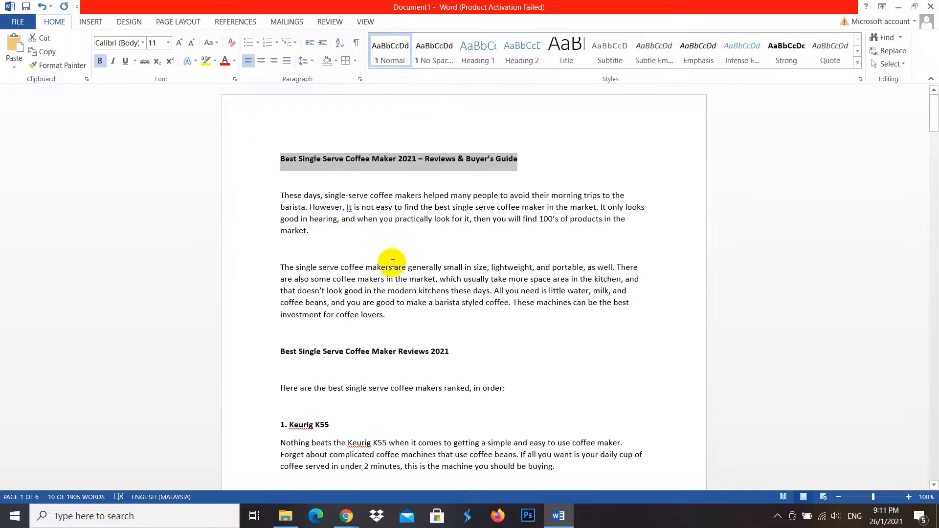
# - Look over the product sections and make the "2. Hamilton Beach Scoop Single Serve Coffee Maker" line bold
pyautogui.scroll(-1, 445, 311)
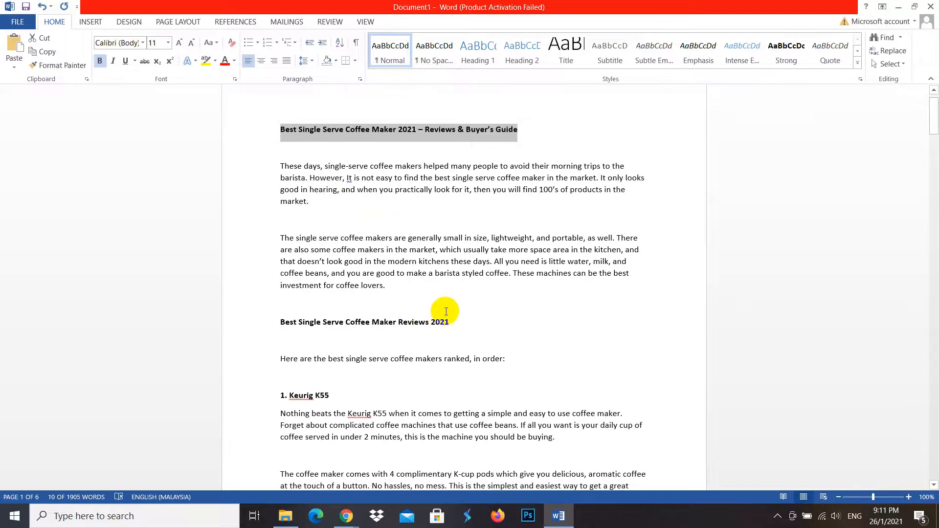
pyautogui.scroll(-4, 303, 361)
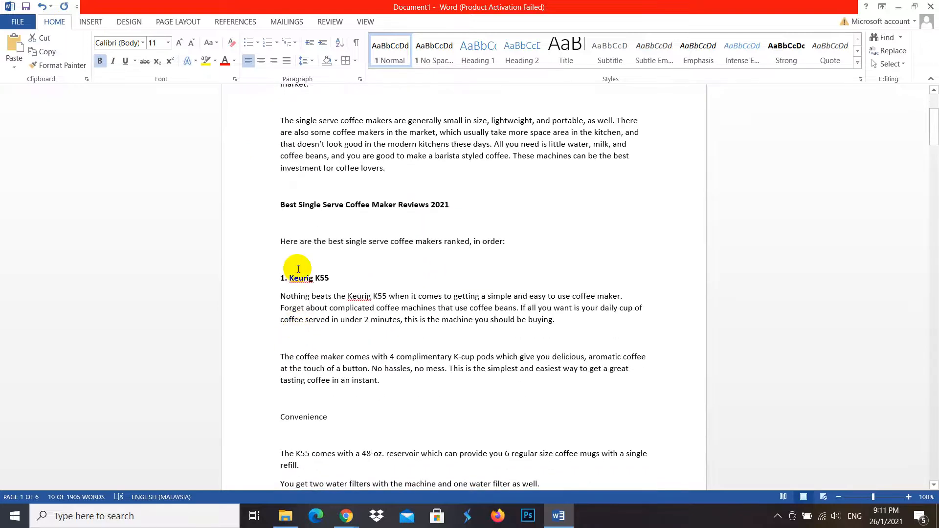
pyautogui.scroll(-1, 356, 352)
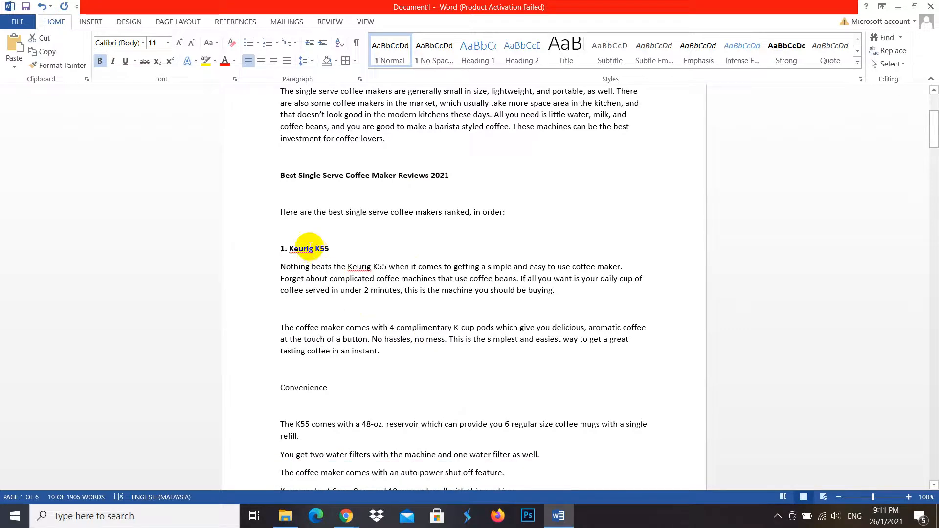
pyautogui.moveTo(338, 389); pyautogui.dragTo(264, 384)
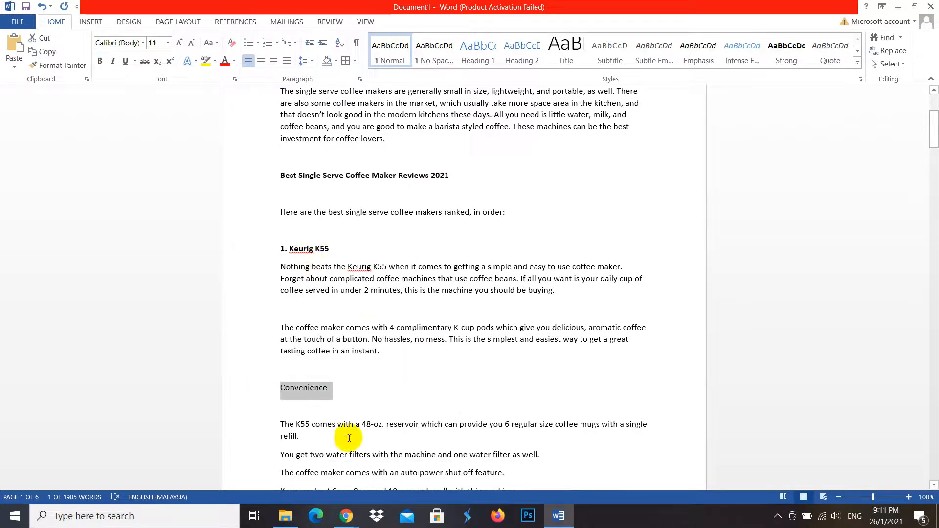
pyautogui.scroll(-9, 304, 430)
pyautogui.scroll(-12, 357, 362)
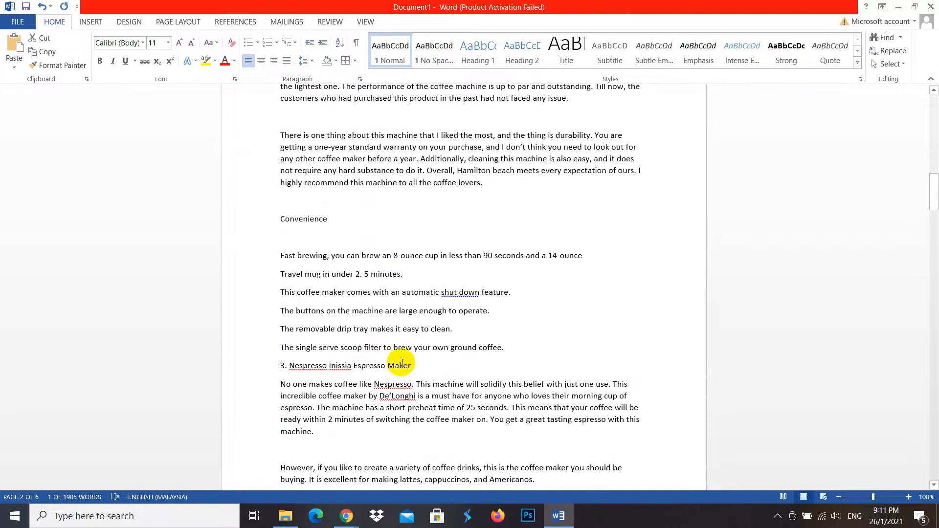
pyautogui.scroll(5, 415, 352)
pyautogui.scroll(5, 412, 304)
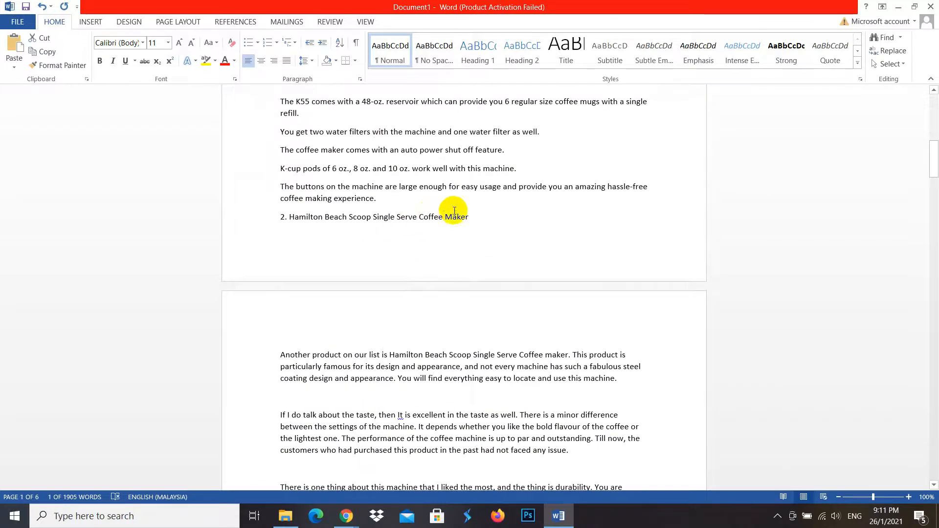
pyautogui.moveTo(484, 211); pyautogui.dragTo(284, 213)
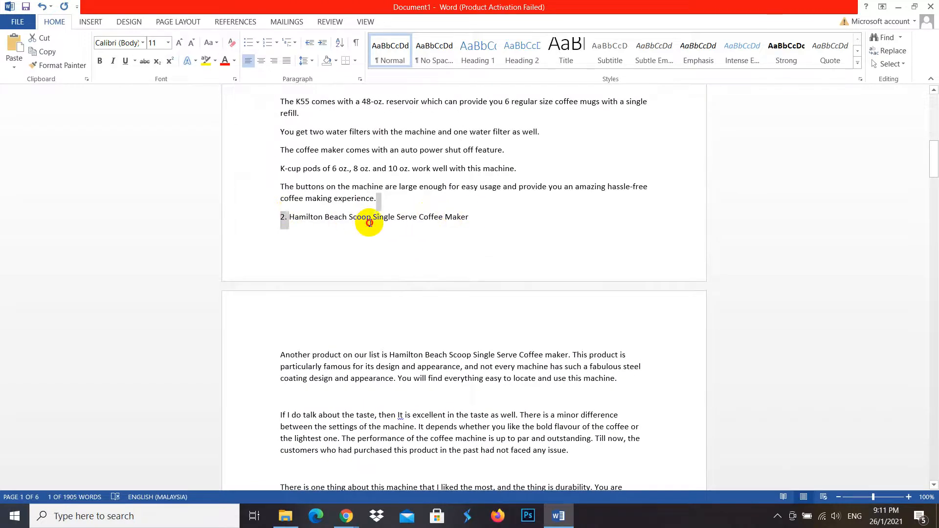
pyautogui.tripleClick(368, 224)
pyautogui.click(376, 202)
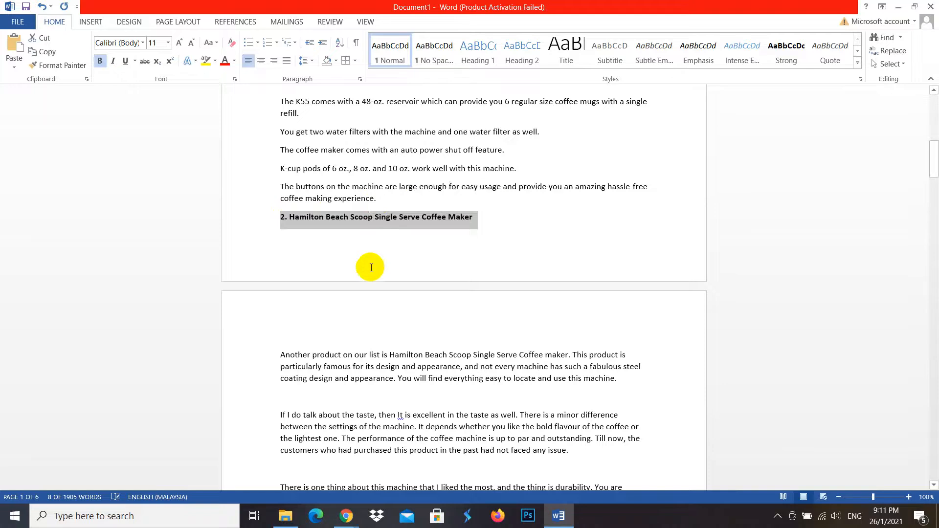
pyautogui.scroll(-6, 377, 406)
pyautogui.scroll(20, 390, 400)
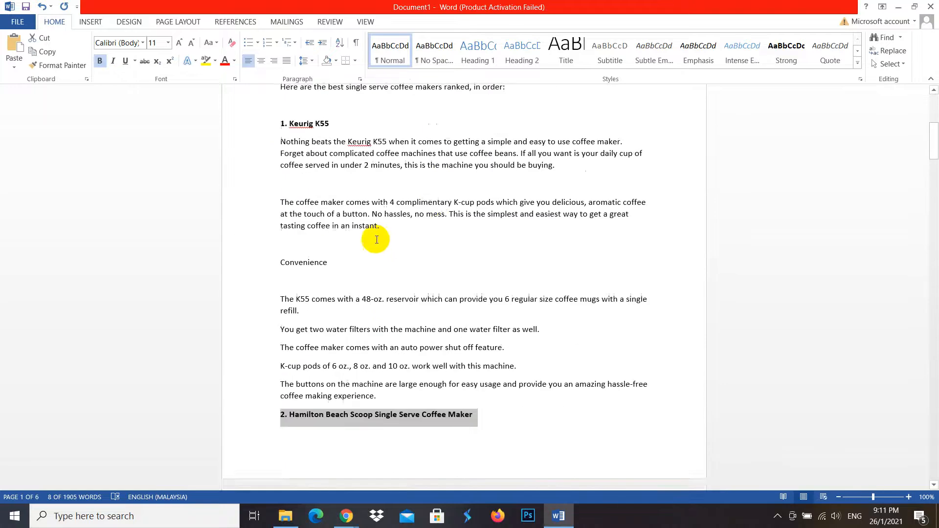
# - Look over the bold headings in the Word article and switch back to the WordPress post in Chrome
pyautogui.scroll(-3, 398, 167)
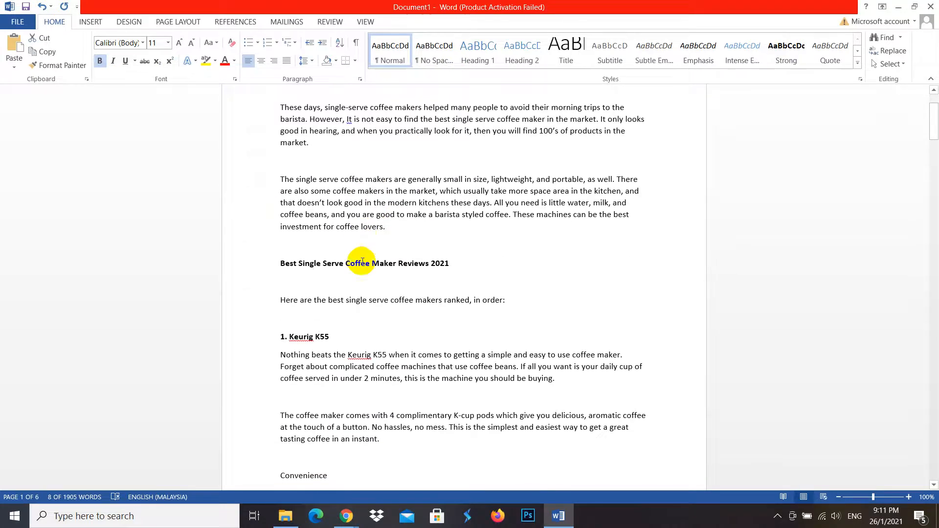
pyautogui.scroll(-9, 329, 405)
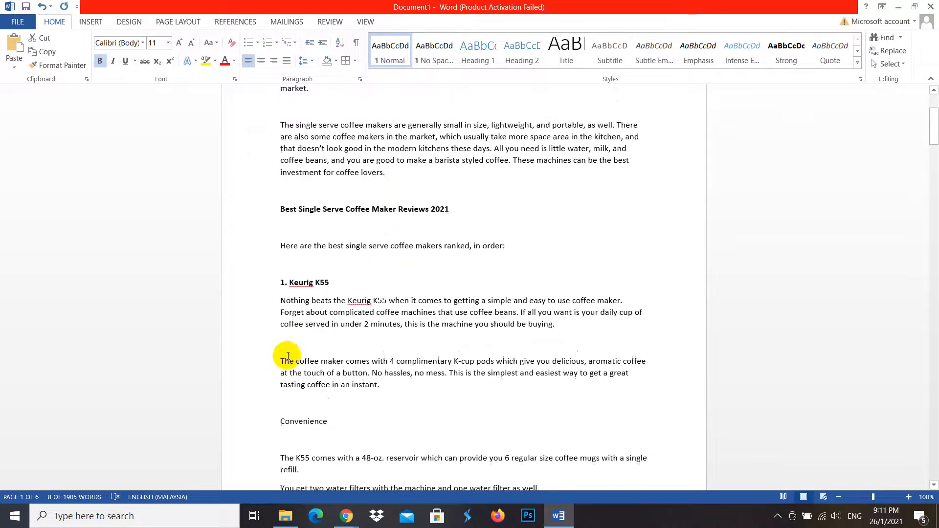
pyautogui.scroll(-2, 380, 389)
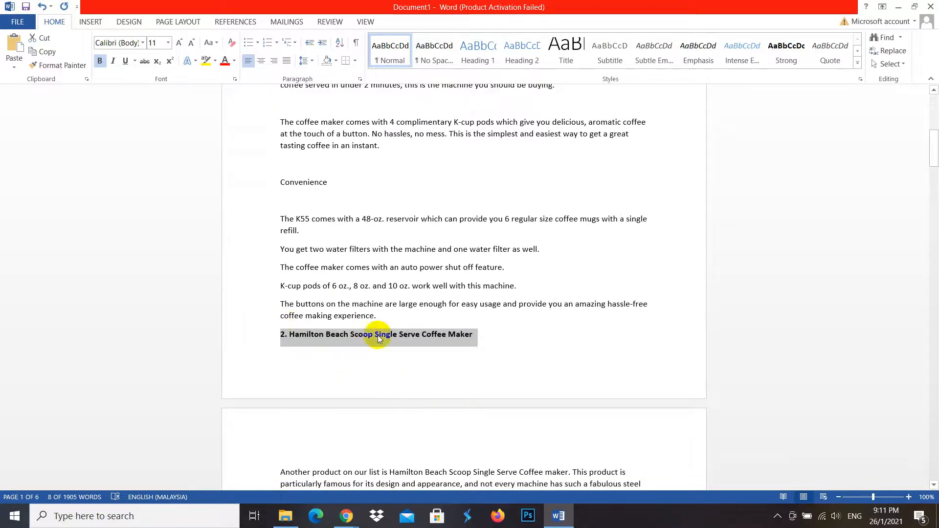
pyautogui.scroll(-3, 491, 385)
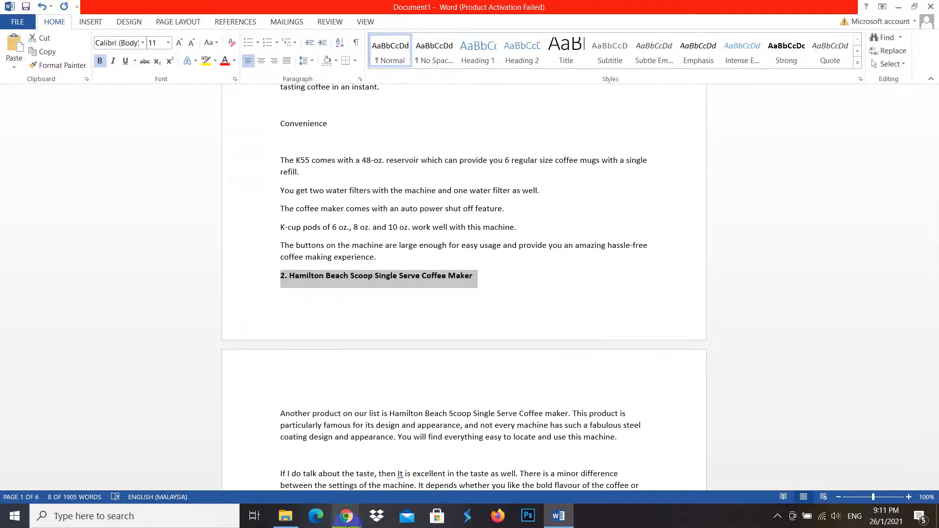
pyautogui.moveTo(342, 522)
pyautogui.click(241, 456)
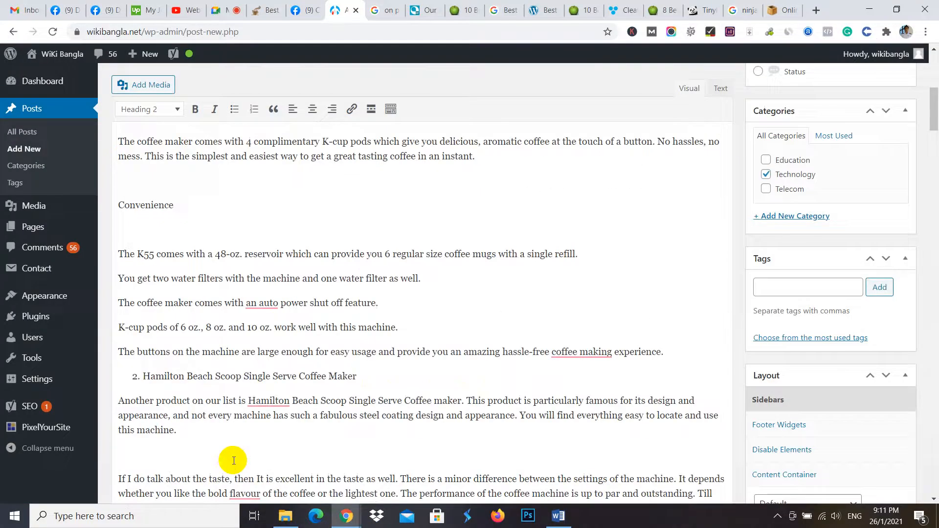
# - Open the JuicerKings single serve blenders article and inspect the HTML heading tag of its title
pyautogui.click(465, 6)
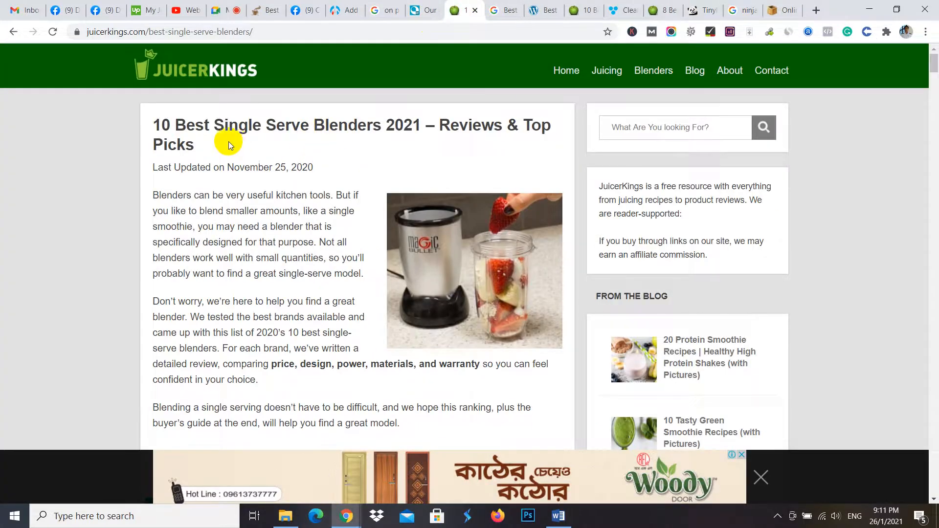
pyautogui.moveTo(174, 141); pyautogui.dragTo(139, 126)
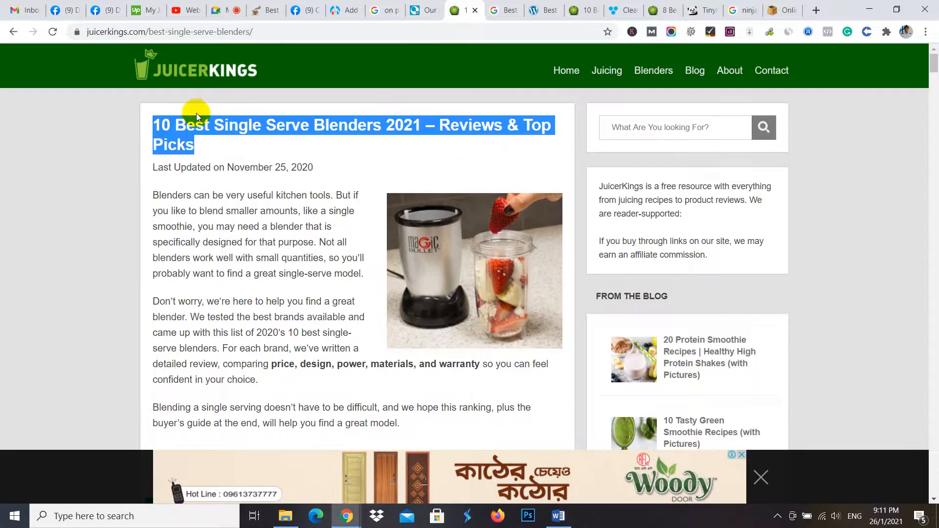
pyautogui.rightClick(231, 124)
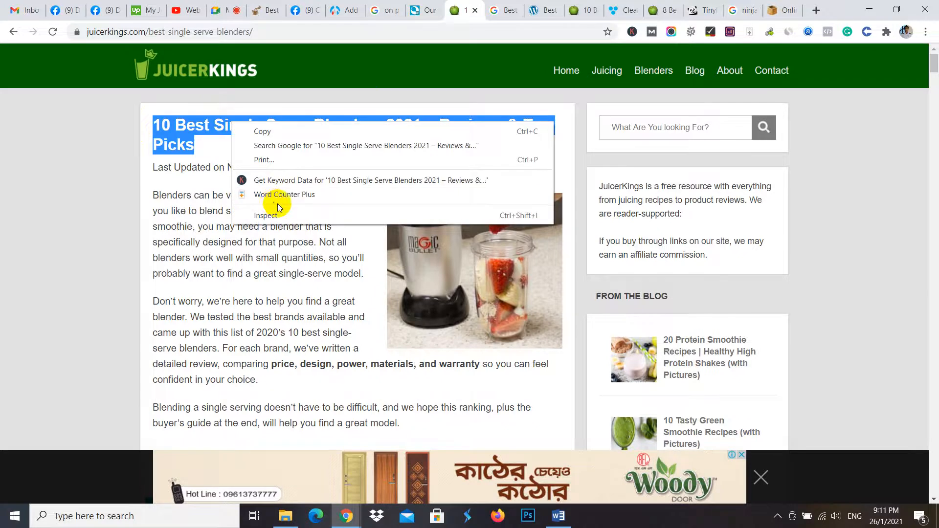
pyautogui.click(291, 217)
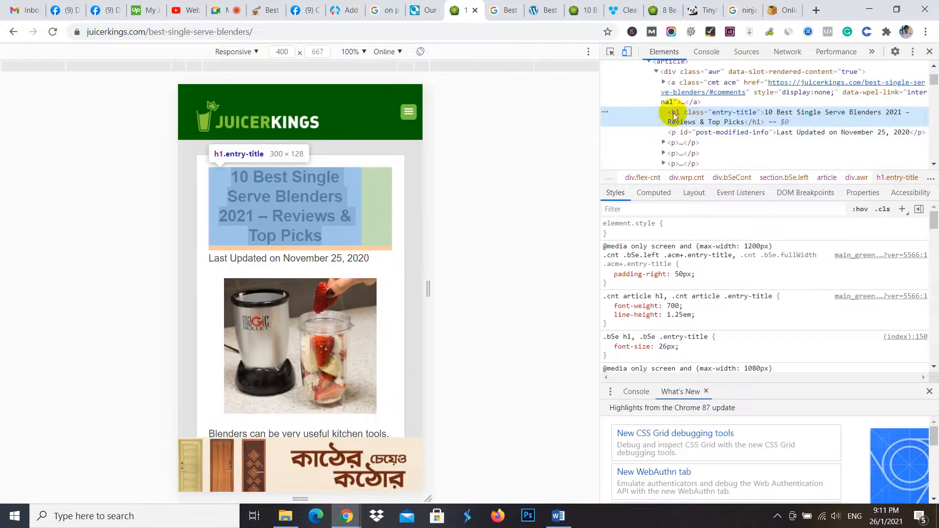
pyautogui.click(929, 51)
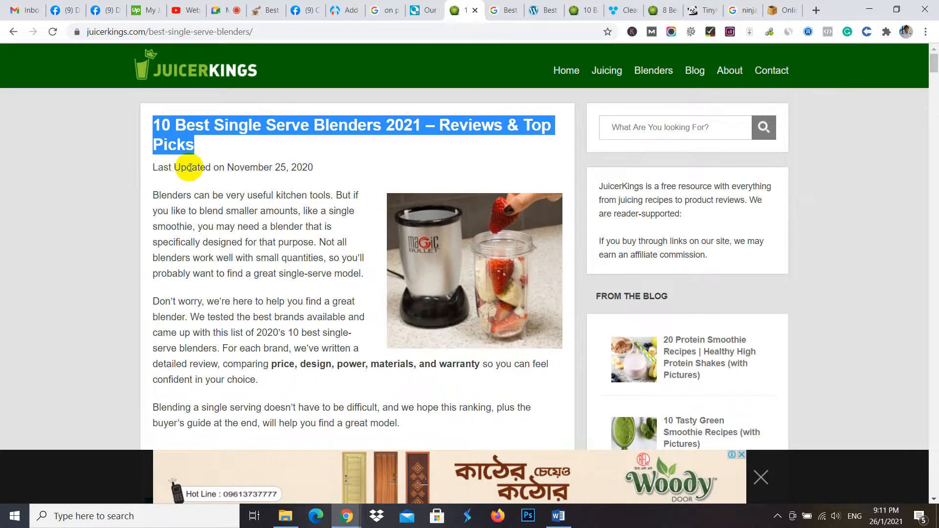
# - Look over the "Comparison Table (updated in 2021):" section and inspect the HTML tag of "The 10 Best Single Serve Blenders:" heading
pyautogui.scroll(-6, 168, 189)
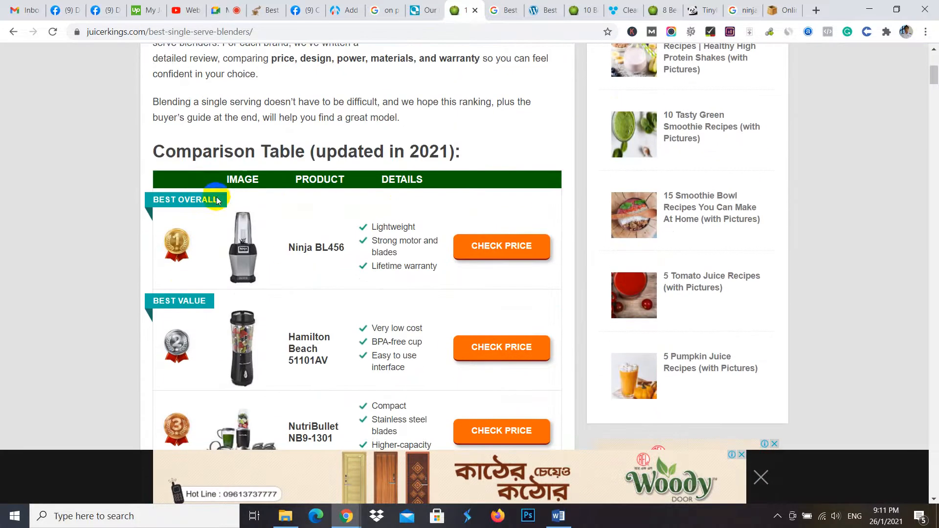
pyautogui.moveTo(489, 161); pyautogui.dragTo(147, 135)
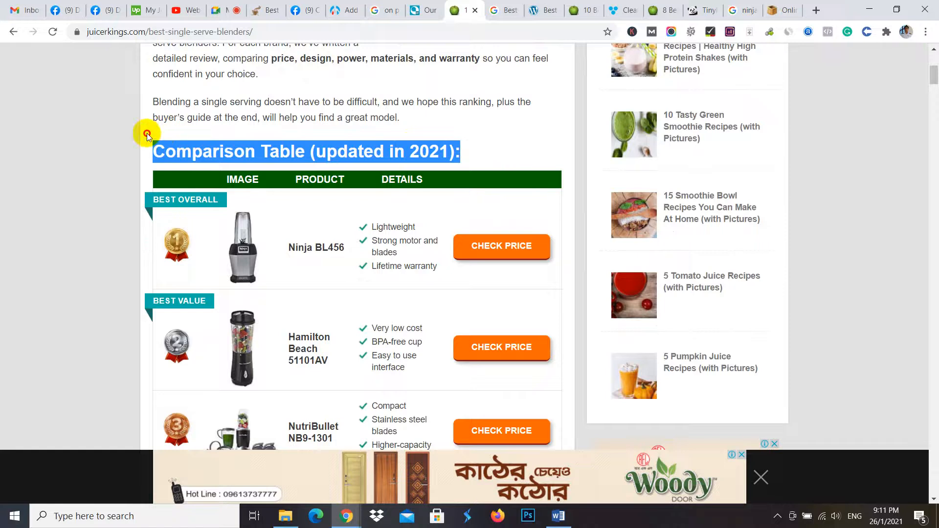
pyautogui.scroll(-2, 186, 142)
pyautogui.scroll(-4, 373, 218)
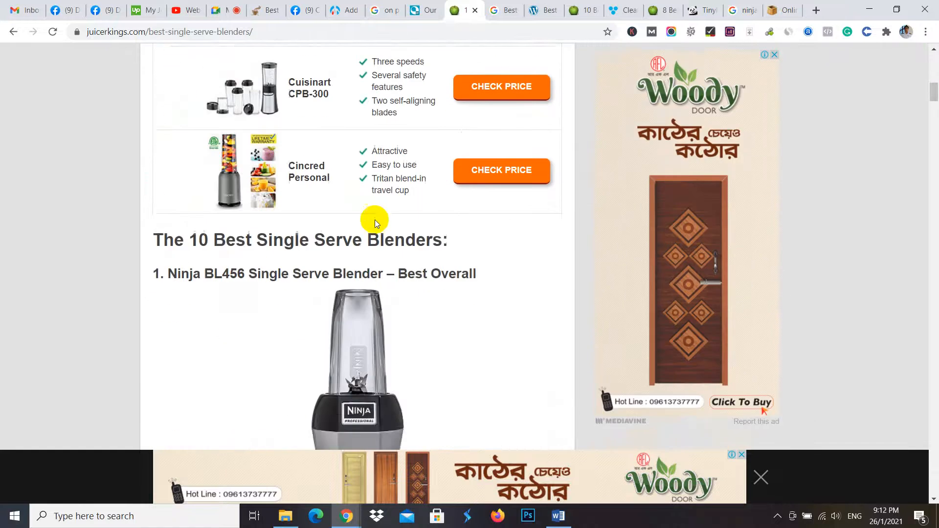
pyautogui.scroll(10, 325, 164)
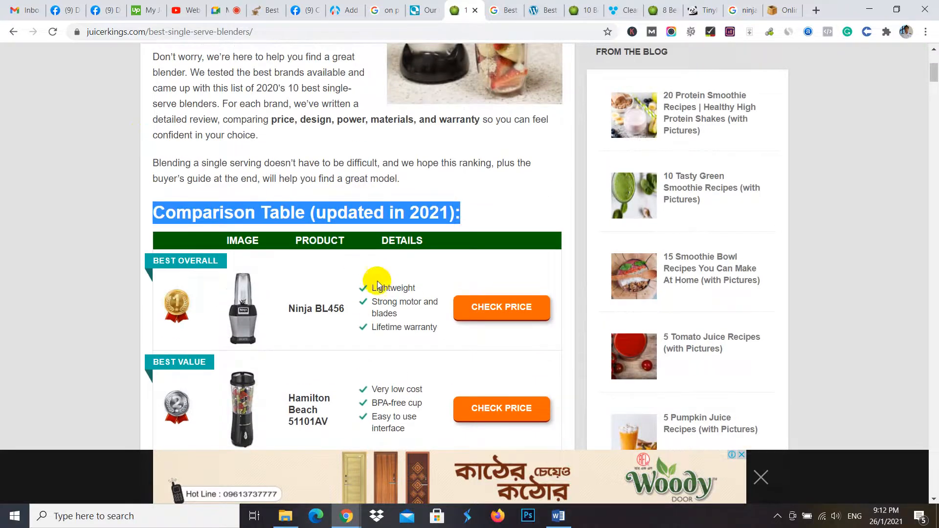
pyautogui.scroll(-1, 377, 282)
pyautogui.scroll(-8, 385, 247)
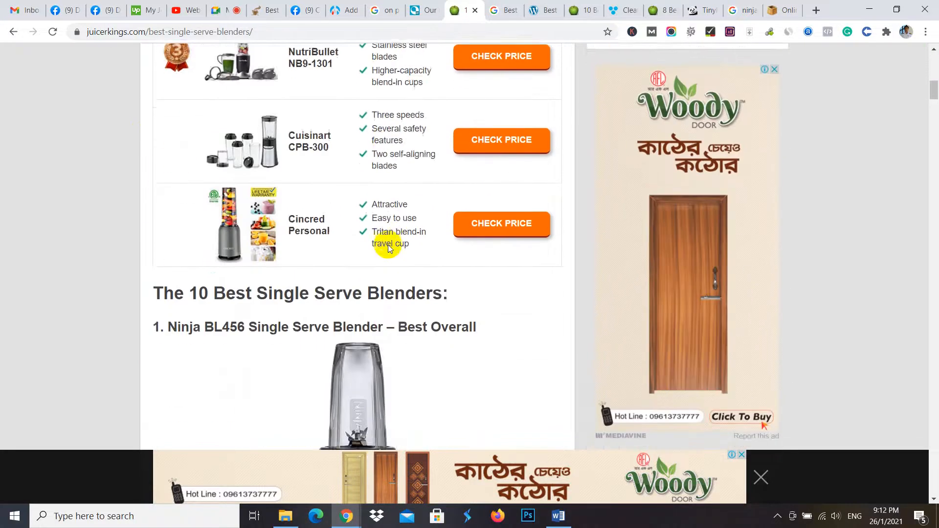
pyautogui.moveTo(165, 176); pyautogui.dragTo(473, 183)
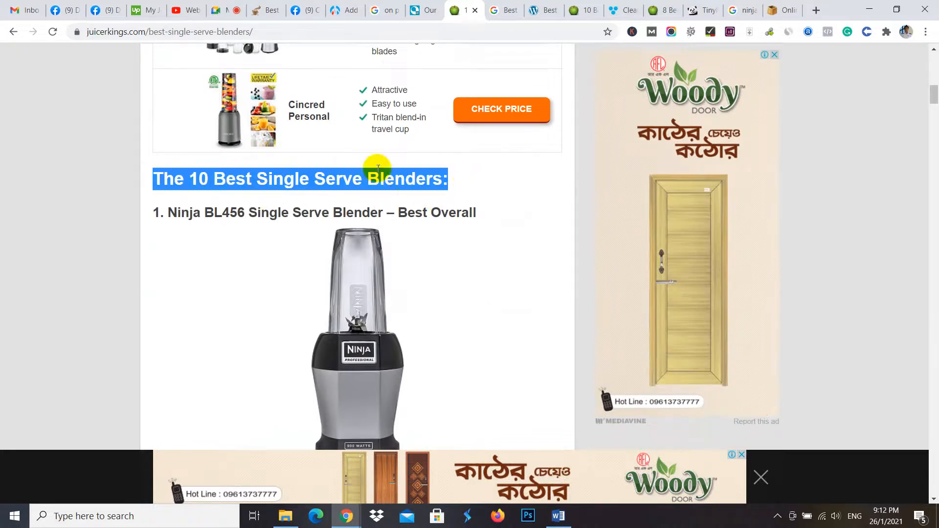
pyautogui.rightClick(379, 185)
pyautogui.click(414, 277)
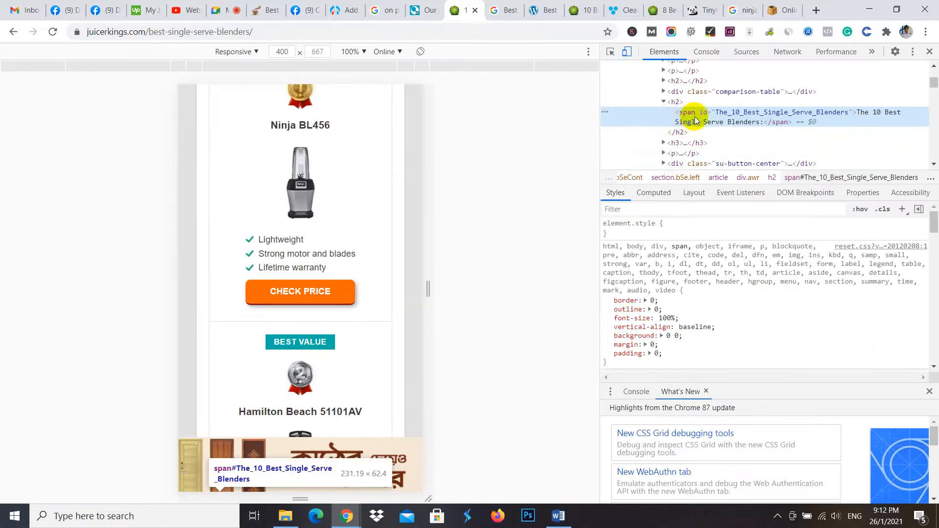
pyautogui.click(929, 52)
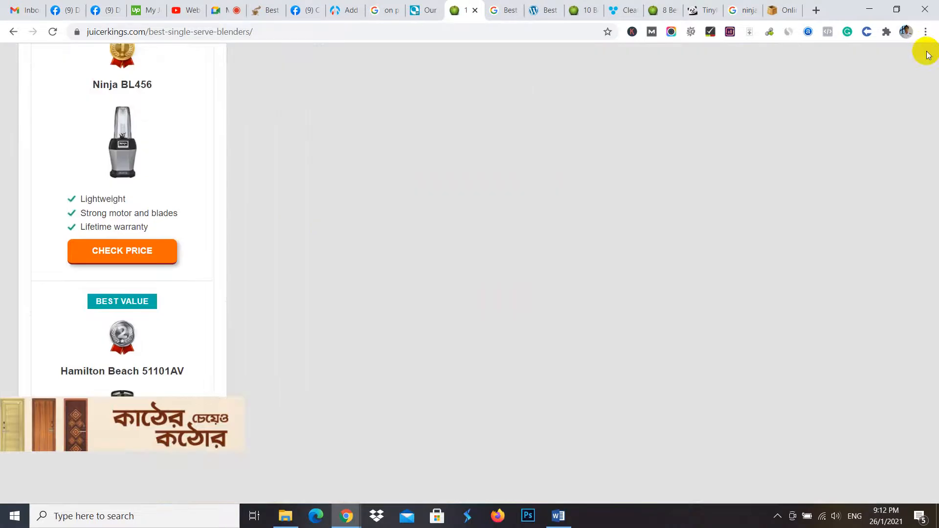
# - Inspect the HTML tag of the "1. Ninja BL456 Single Serve Blender – Best Overall" product heading
pyautogui.scroll(-10, 356, 199)
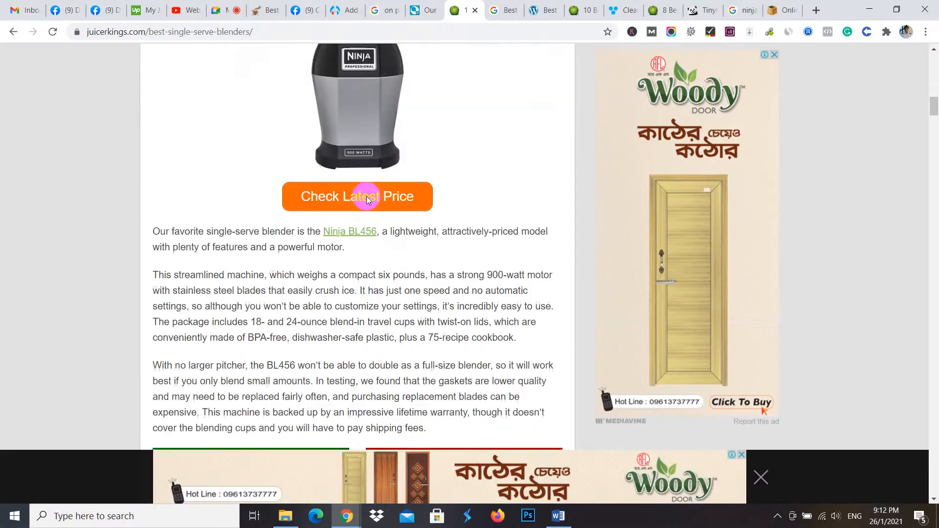
pyautogui.scroll(3, 488, 247)
pyautogui.scroll(10, 488, 247)
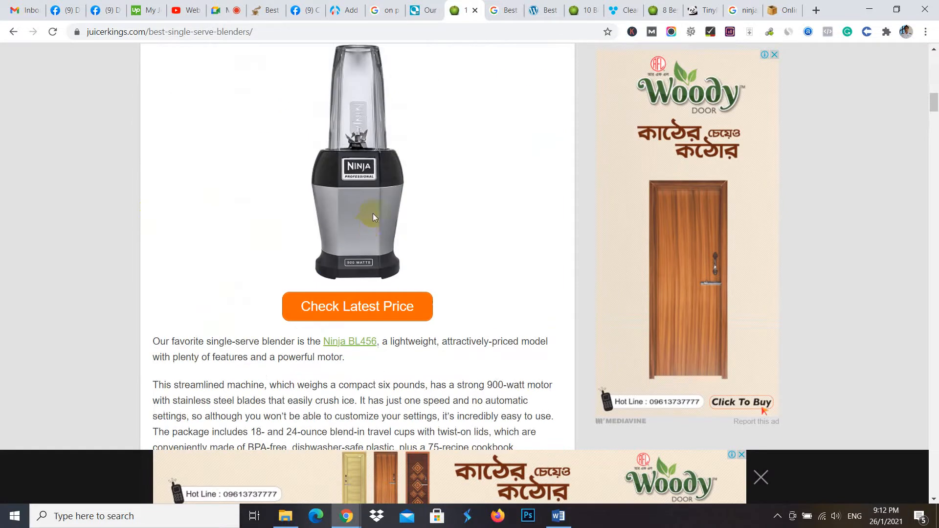
pyautogui.moveTo(486, 331); pyautogui.dragTo(174, 321)
pyautogui.rightClick(200, 331)
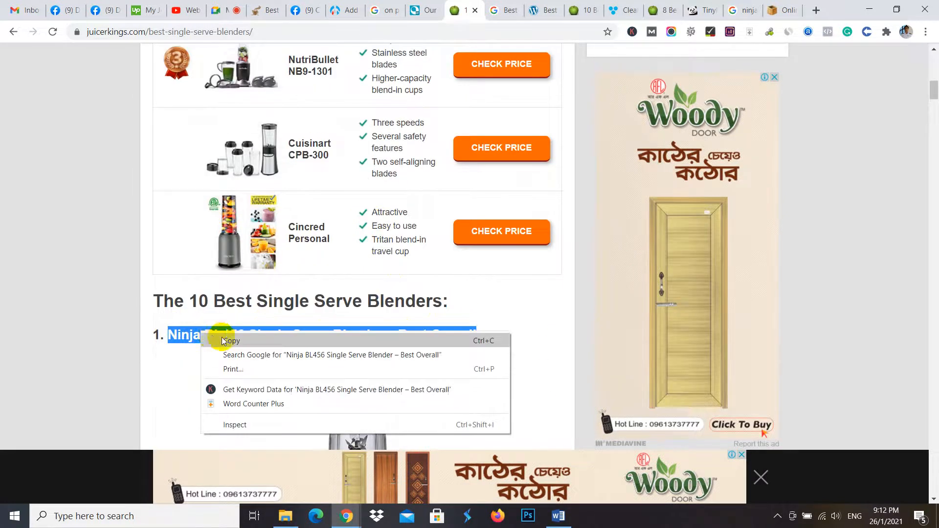
pyautogui.click(259, 425)
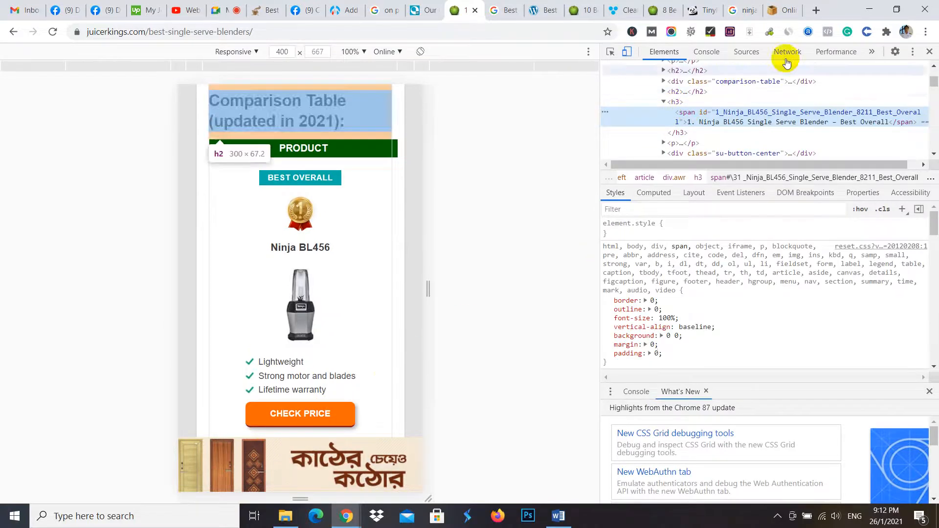
pyautogui.click(929, 51)
# - Examine the numbered product headings from "2. Hamilton Beach Single-Serve Blender – Best Value" through to the Buyer's Guide section
pyautogui.scroll(-8, 273, 278)
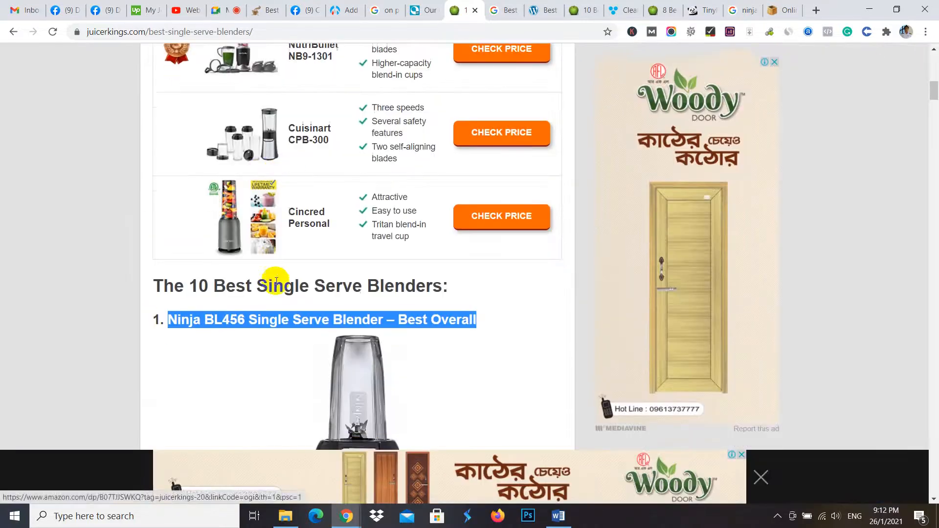
pyautogui.scroll(-7, 292, 268)
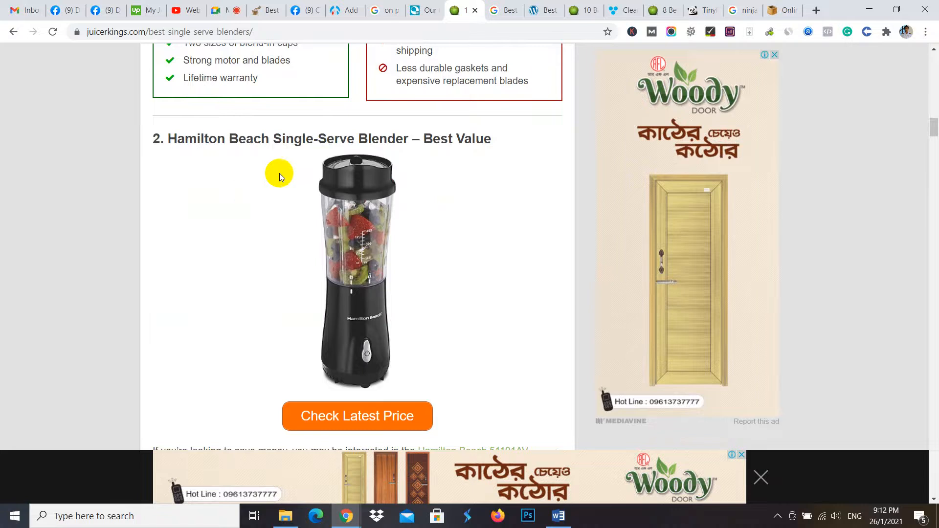
pyautogui.tripleClick(399, 137)
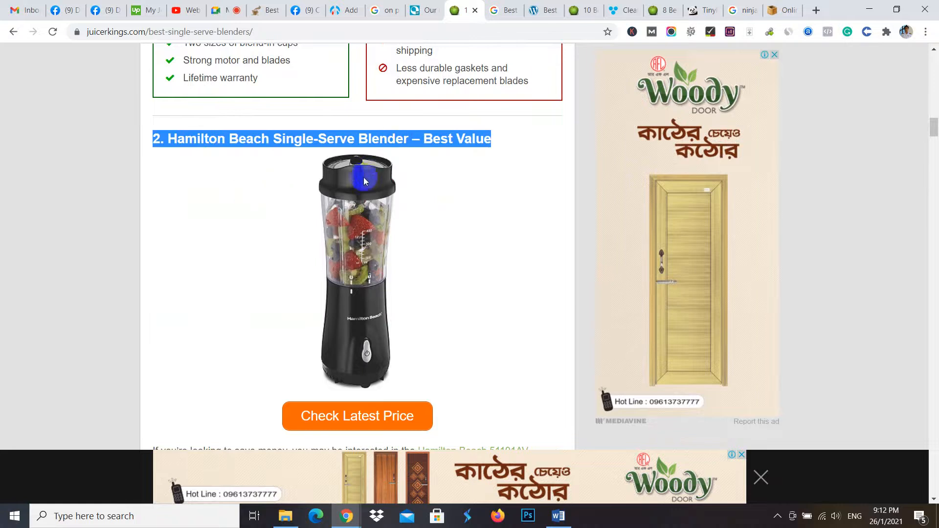
pyautogui.scroll(-15, 364, 181)
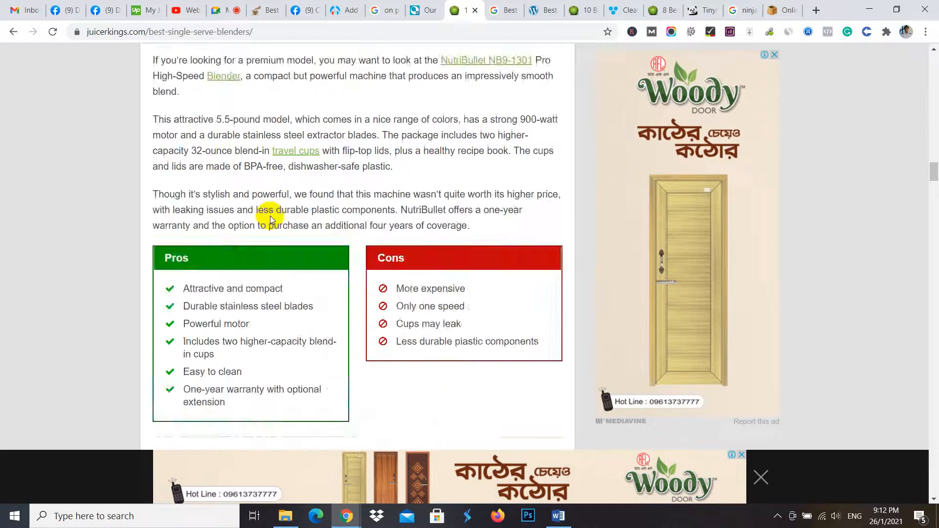
pyautogui.scroll(-20, 270, 218)
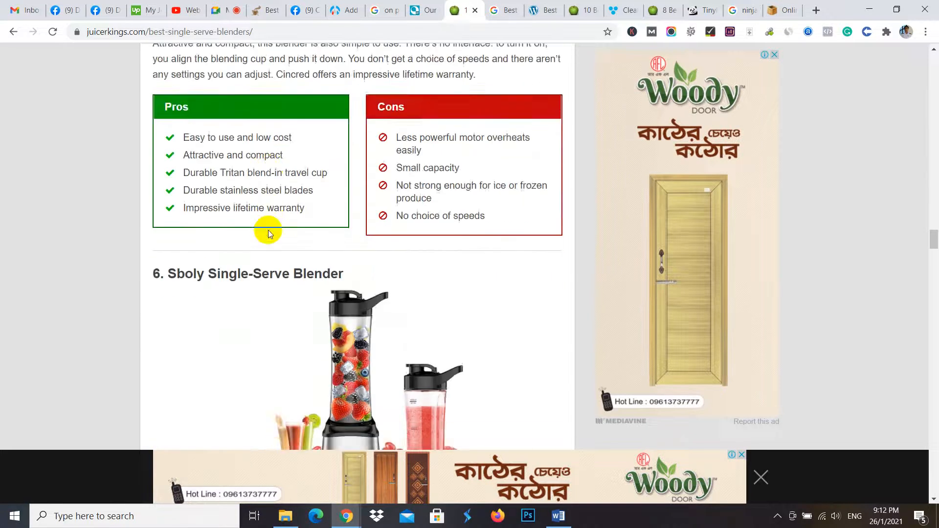
pyautogui.scroll(-20, 268, 232)
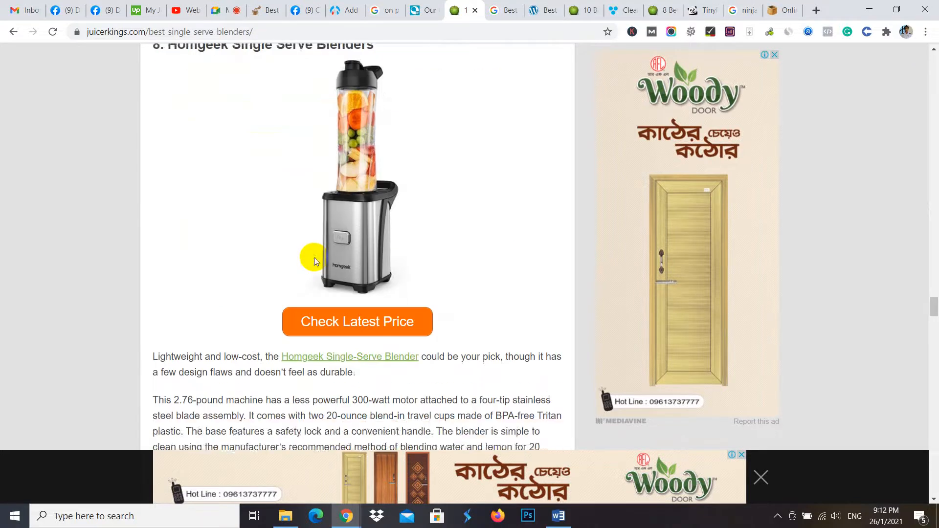
pyautogui.scroll(-18, 309, 125)
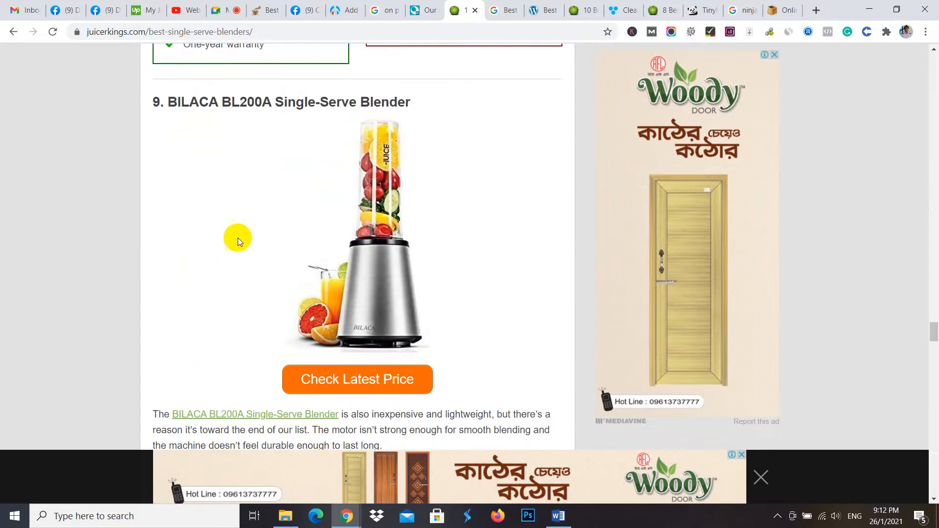
pyautogui.scroll(-15, 223, 233)
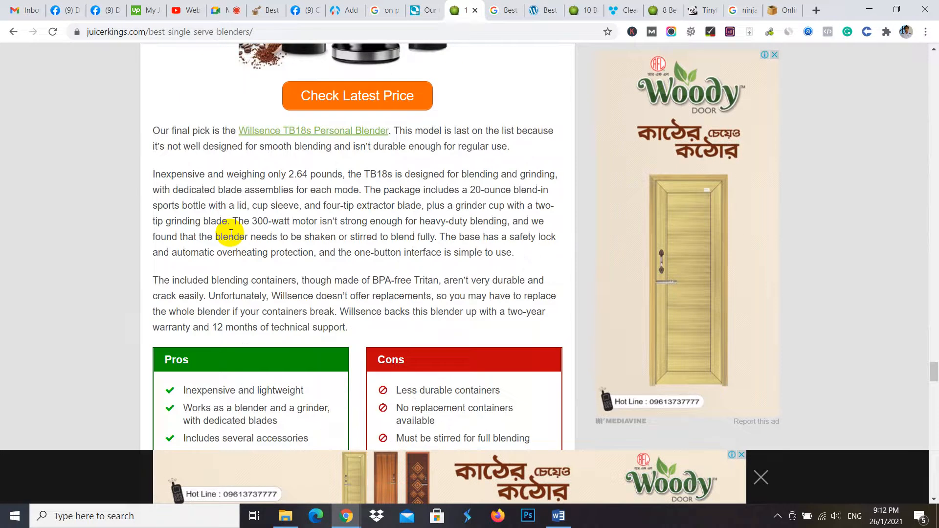
pyautogui.scroll(-7, 251, 130)
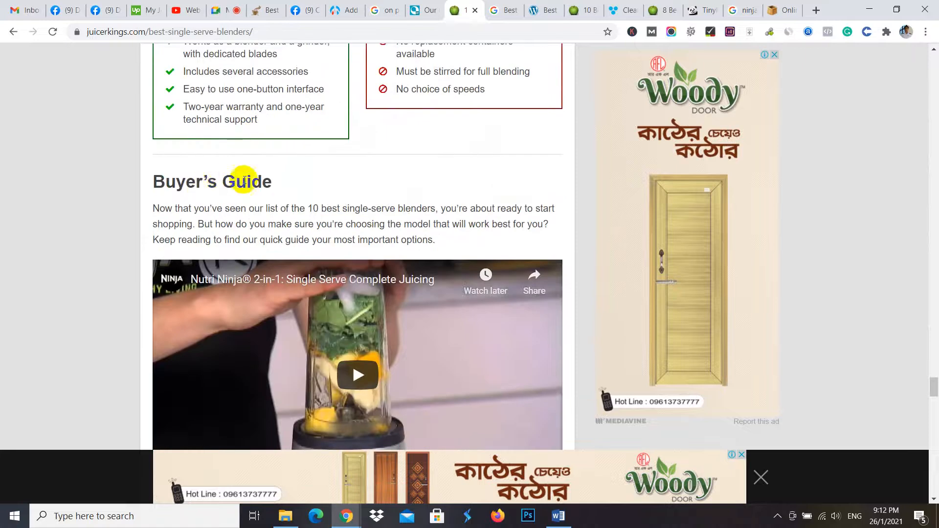
# - Inspect the HTML heading tag of the "Buyer's Guide" heading below the last product
pyautogui.moveTo(280, 181); pyautogui.dragTo(138, 184)
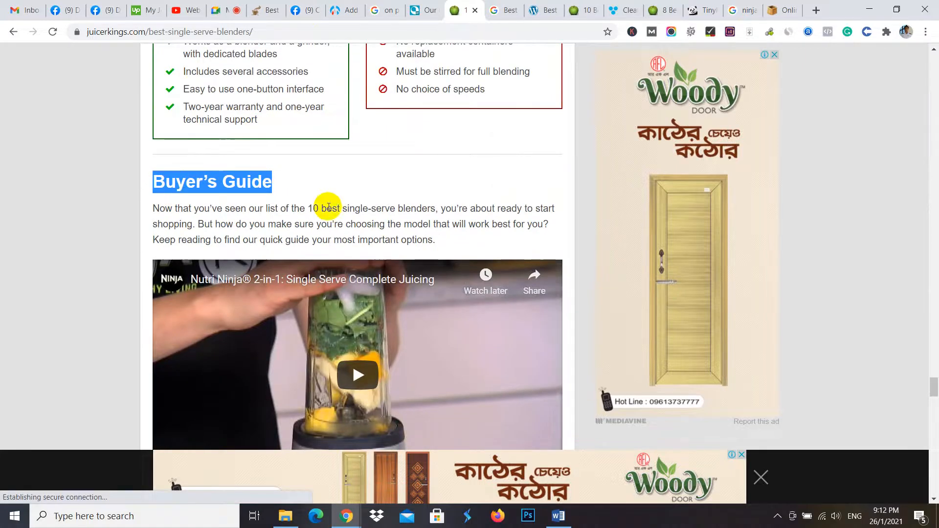
pyautogui.scroll(10, 382, 191)
pyautogui.scroll(-8, 306, 126)
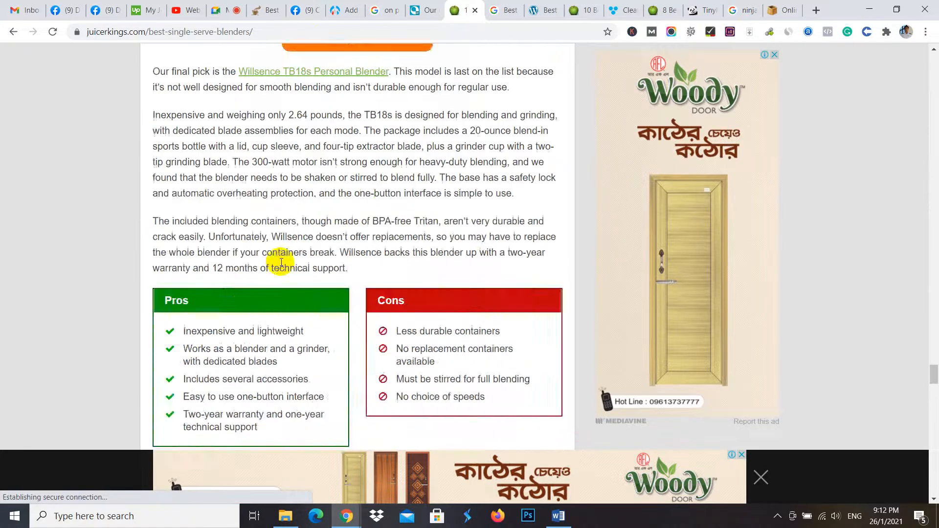
pyautogui.scroll(-4, 241, 290)
pyautogui.rightClick(229, 121)
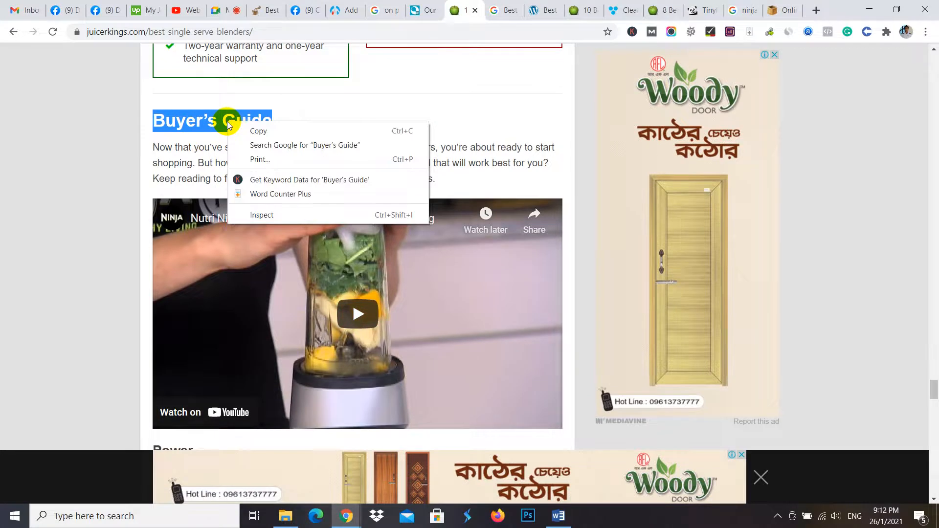
pyautogui.click(264, 214)
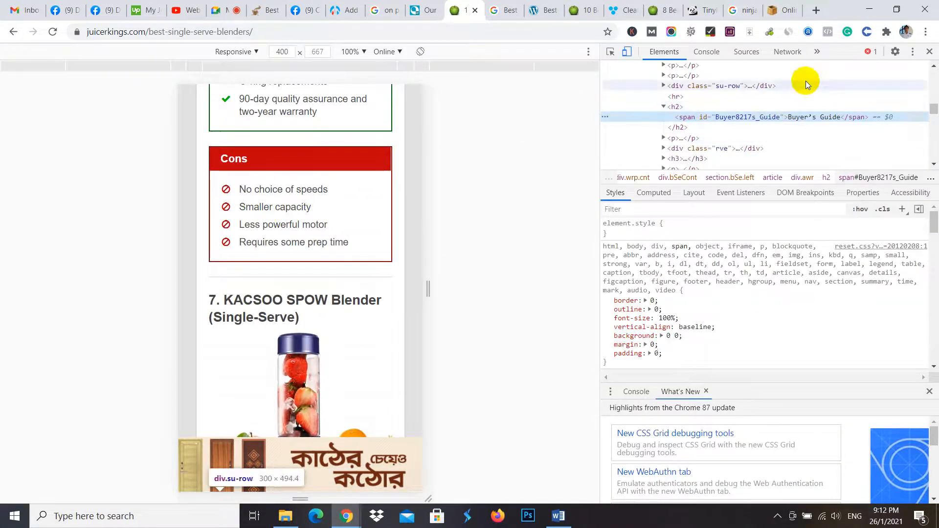
# - Inspect the HTML heading tag of the "Power" subheading within the Buyer's Guide section
pyautogui.click(929, 53)
pyautogui.scroll(-7, 277, 225)
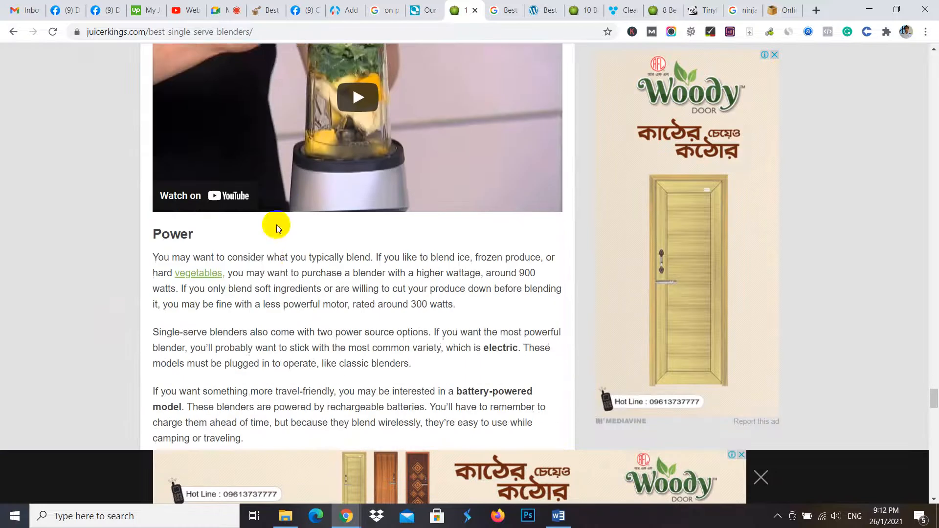
pyautogui.moveTo(209, 110); pyautogui.dragTo(154, 105)
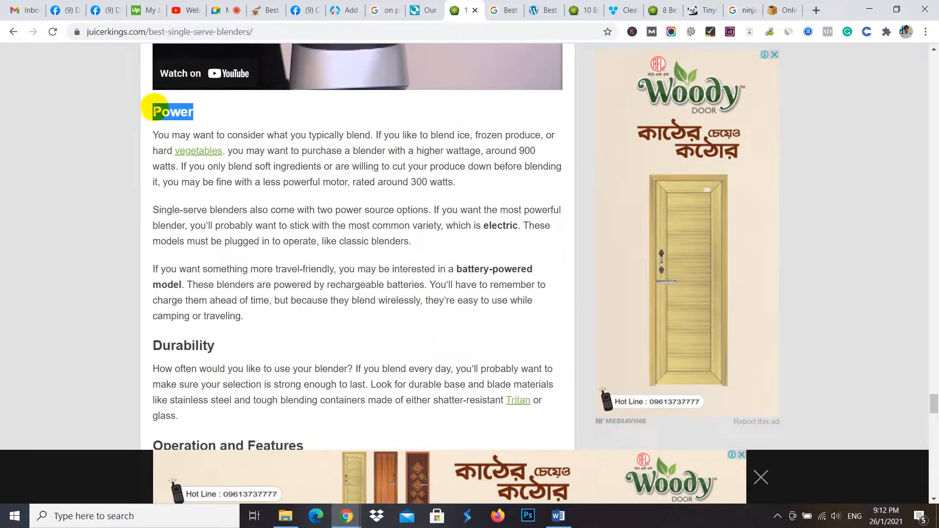
pyautogui.rightClick(167, 105)
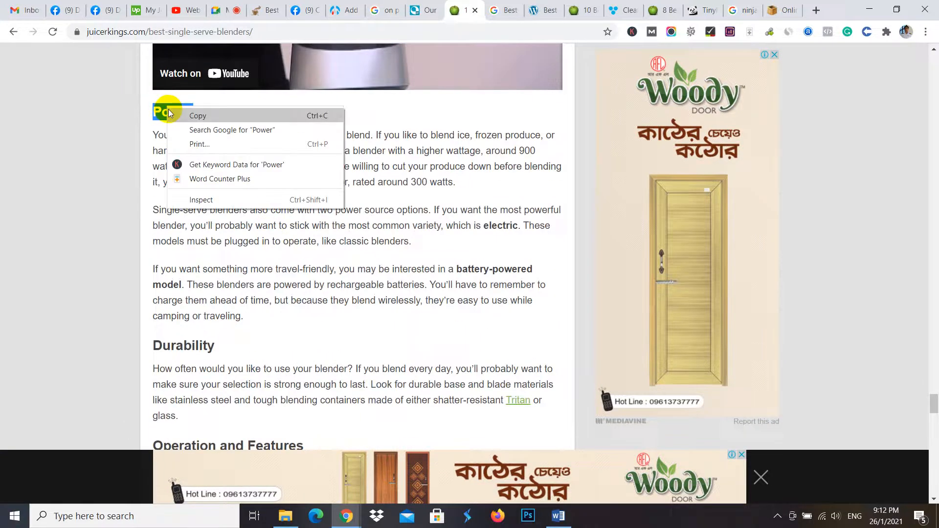
pyautogui.click(225, 198)
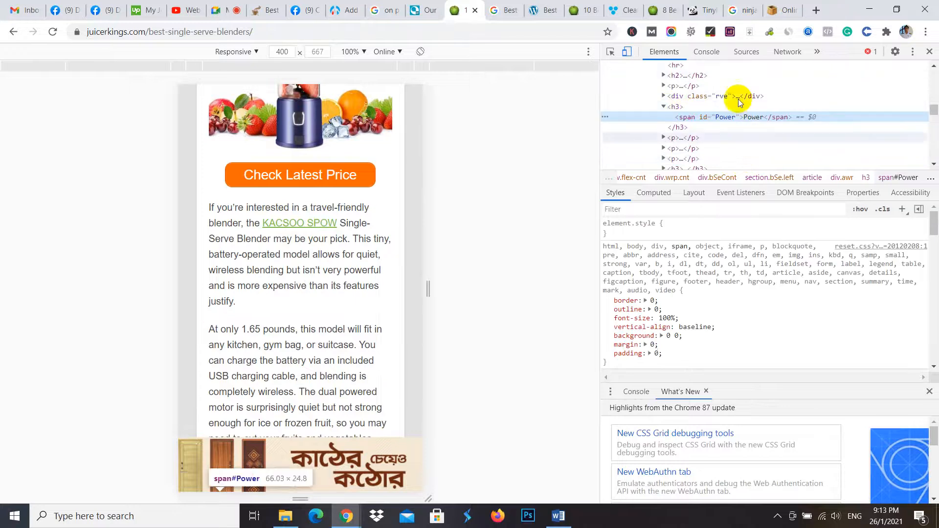
pyautogui.click(929, 52)
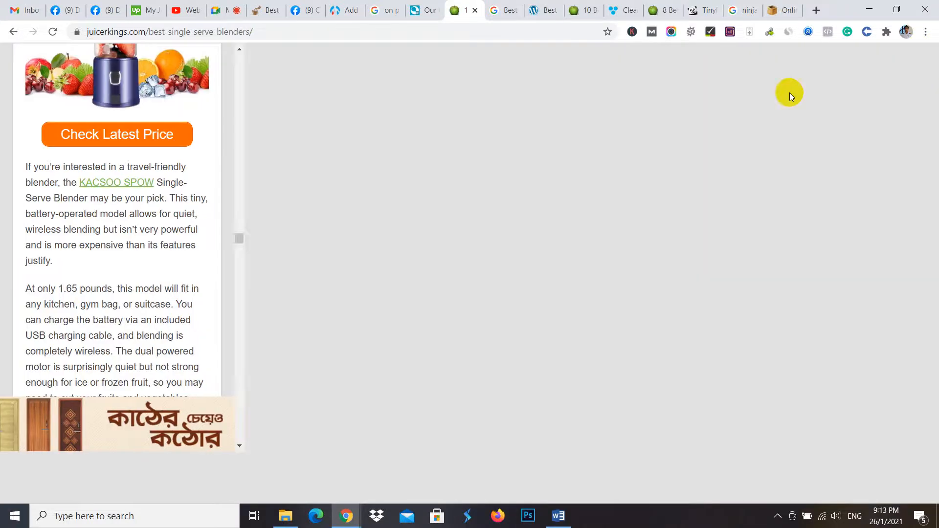
# - Inspect the HTML heading tag of the "Conclusion:" heading near the end of the article
pyautogui.scroll(-6, 289, 233)
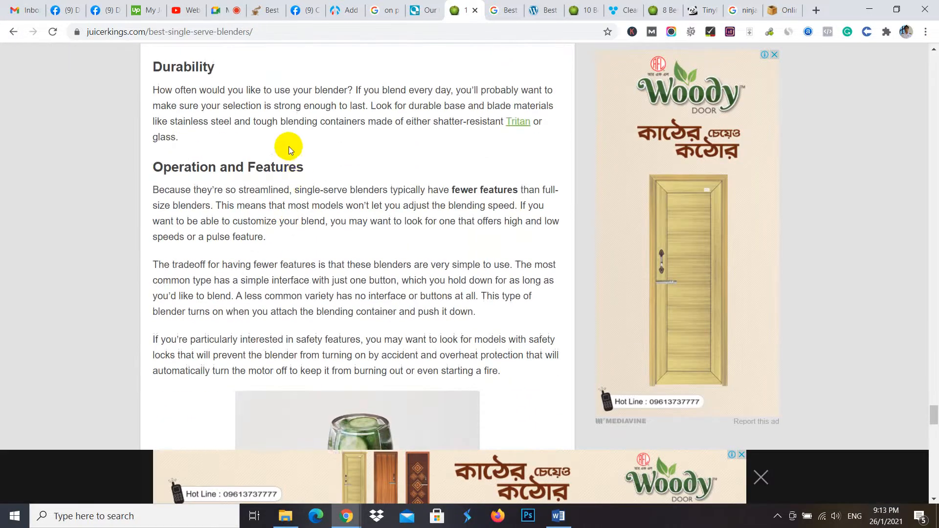
pyautogui.scroll(-12, 288, 234)
pyautogui.scroll(-4, 283, 170)
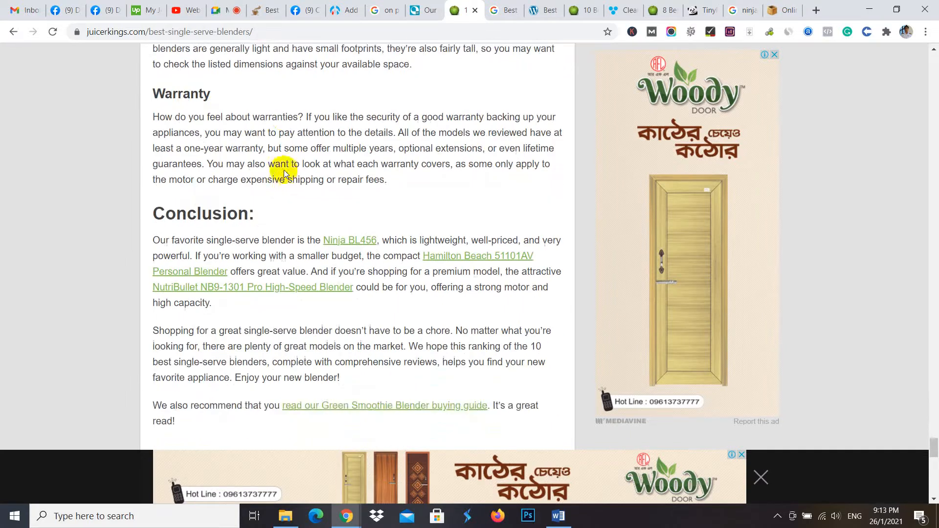
pyautogui.moveTo(262, 212); pyautogui.dragTo(142, 211)
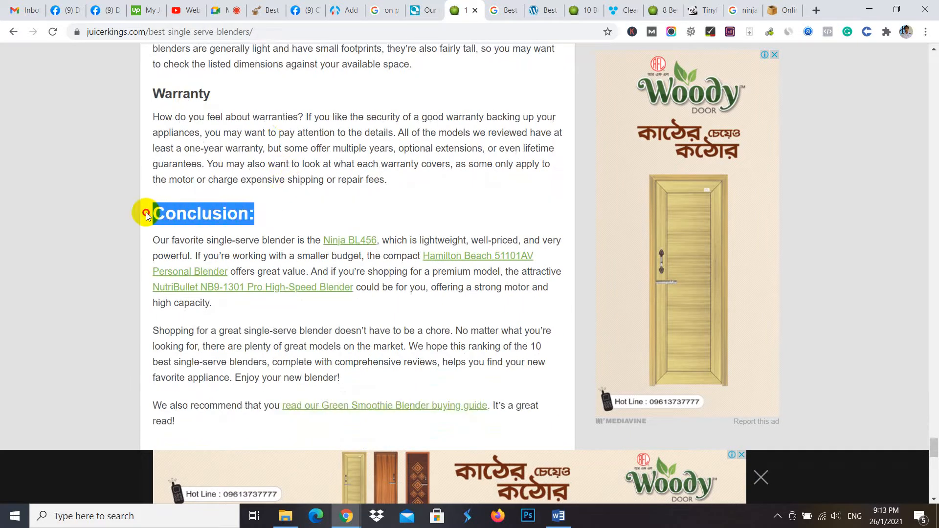
pyautogui.rightClick(232, 221)
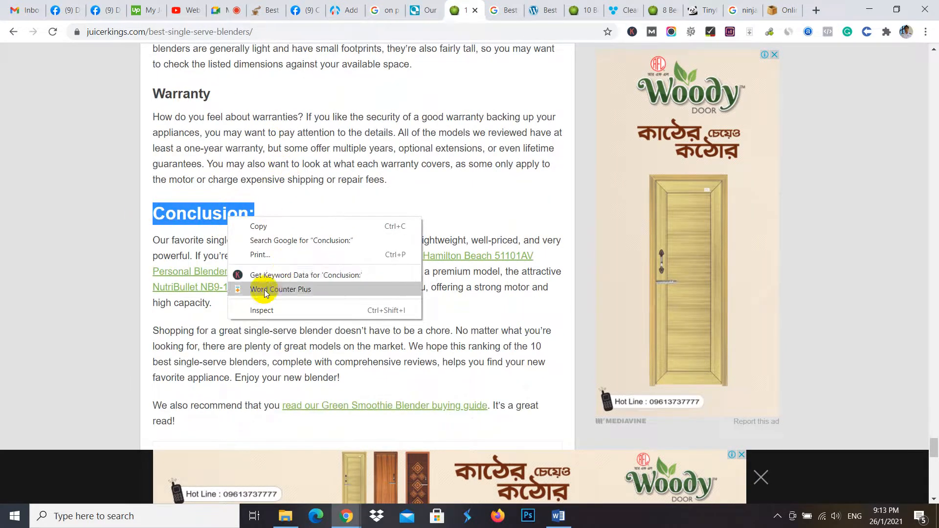
pyautogui.click(262, 310)
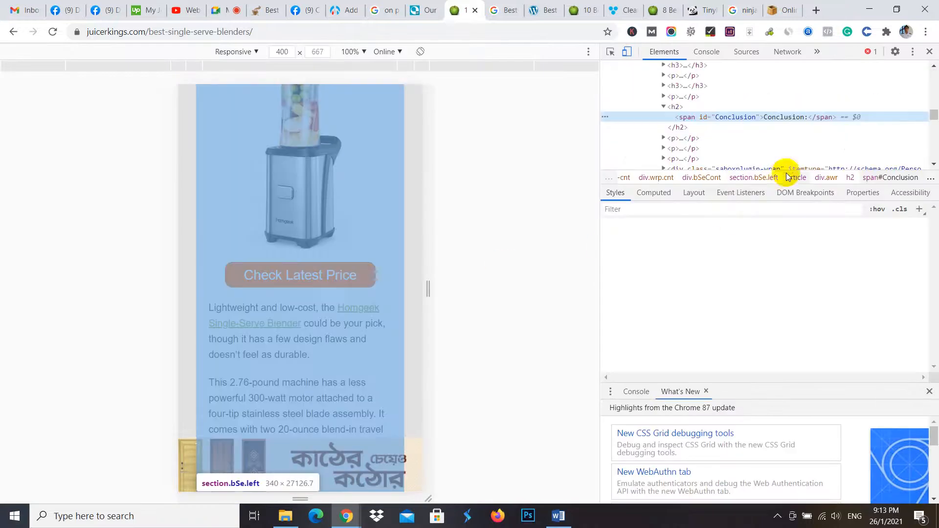
pyautogui.click(930, 53)
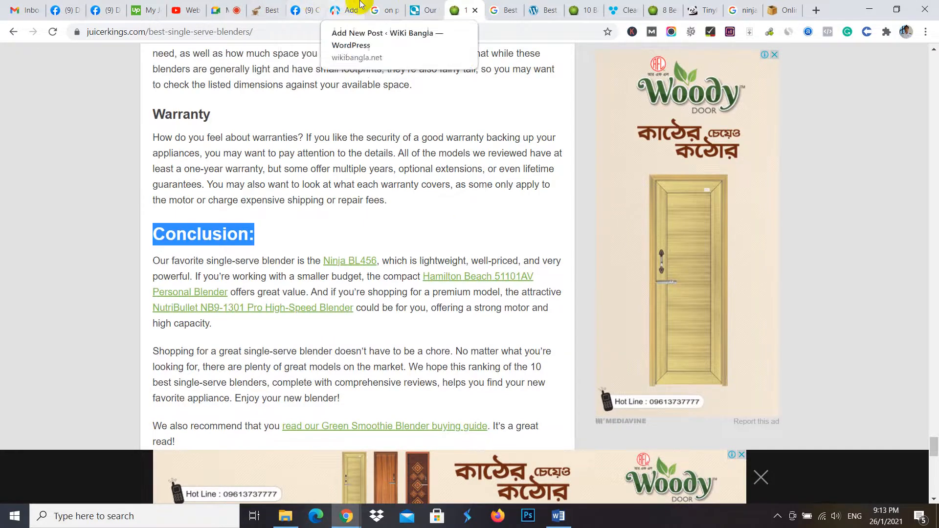
# - Switch to the WordPress post being edited and format the "Keurig K55" list item as Heading 3
pyautogui.click(345, 7)
pyautogui.scroll(10, 216, 293)
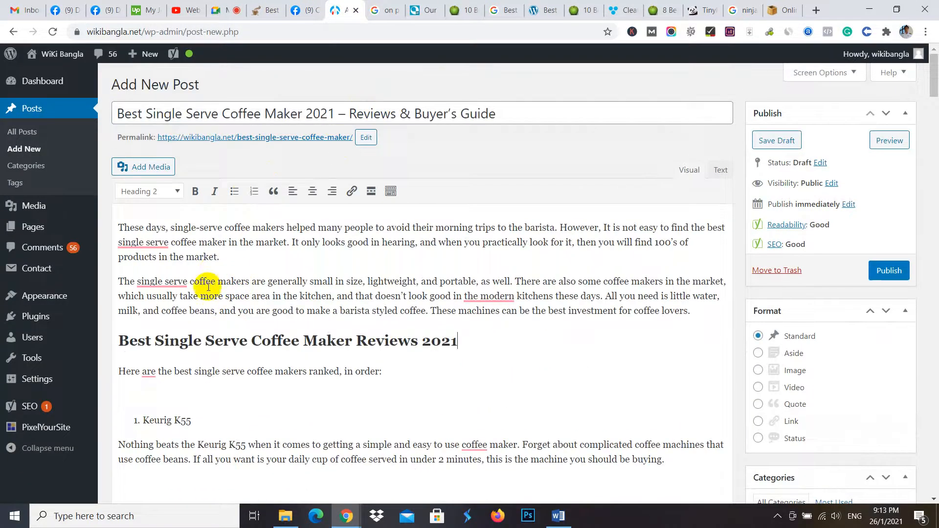
pyautogui.scroll(-3, 208, 287)
pyautogui.moveTo(208, 296); pyautogui.dragTo(150, 293)
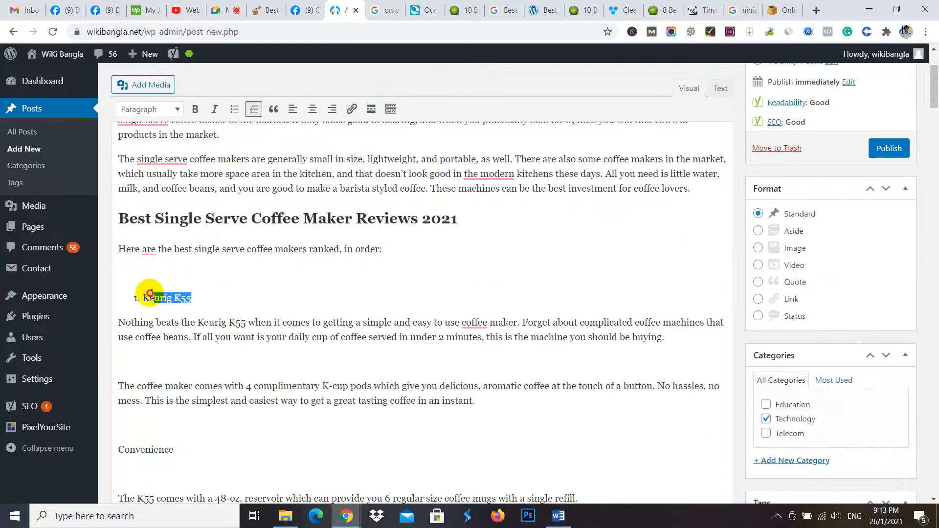
pyautogui.click(170, 109)
pyautogui.click(183, 205)
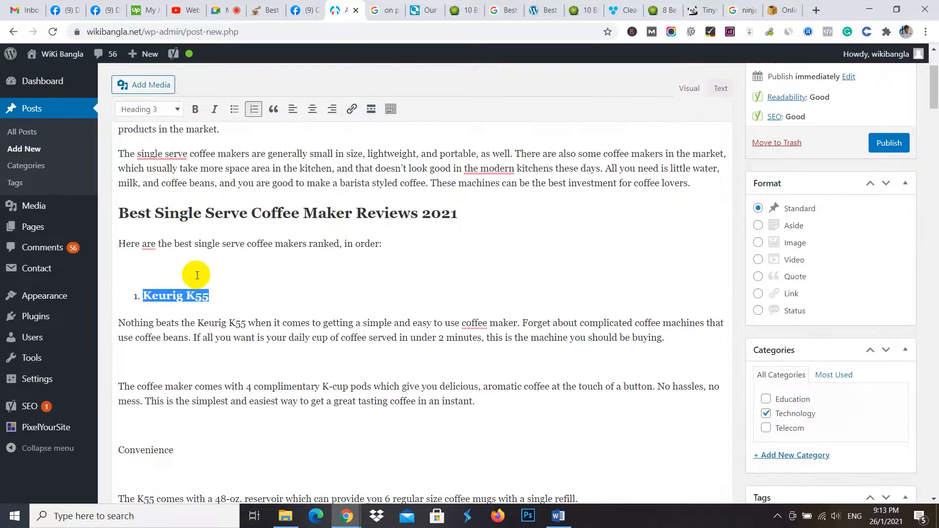
# - Delete the empty lines above the "Keurig K55" heading and between its two description paragraphs
pyautogui.click(153, 270)
pyautogui.press('BackSpace')
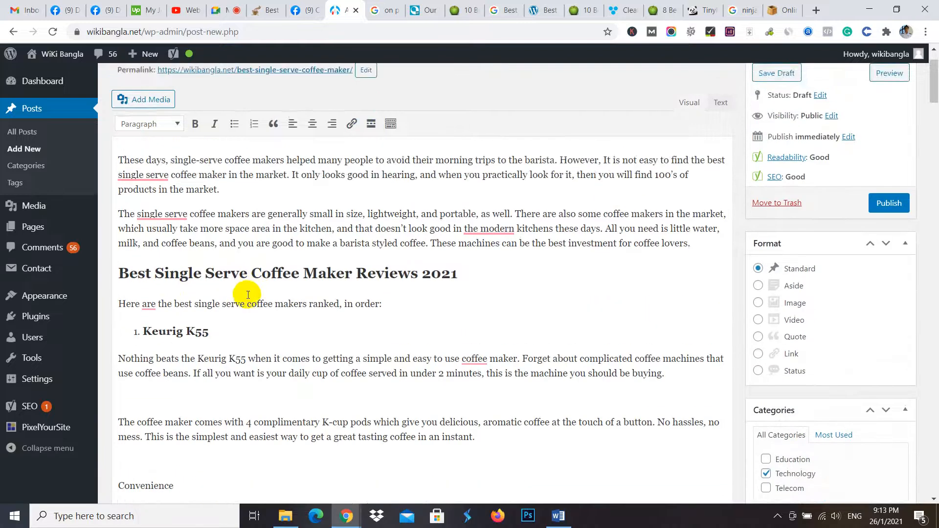
pyautogui.scroll(-1, 251, 281)
pyautogui.click(155, 272)
pyautogui.press('BackSpace')
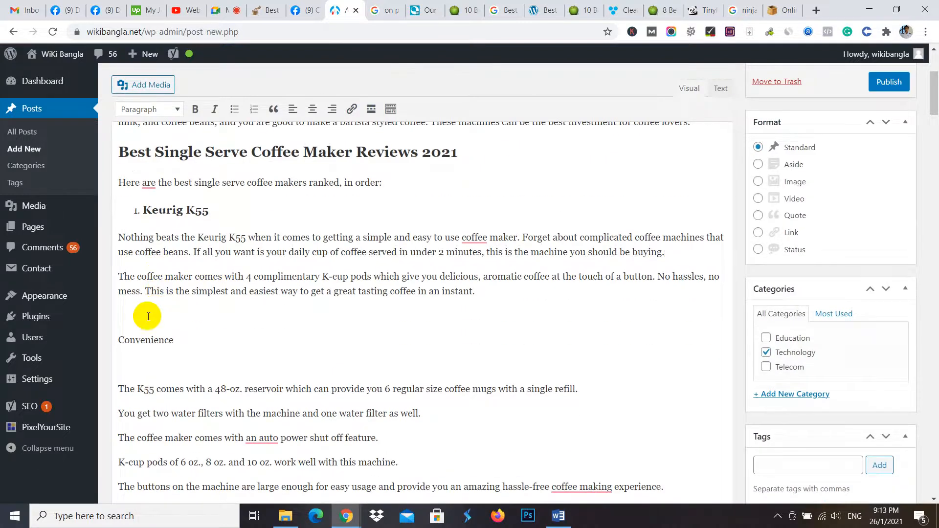
# - Make the "Convenience" label under Keurig K55 bold and remove the empty lines above and below it
pyautogui.click(140, 360)
pyautogui.press('BackSpace')
pyautogui.moveTo(186, 342); pyautogui.dragTo(108, 336)
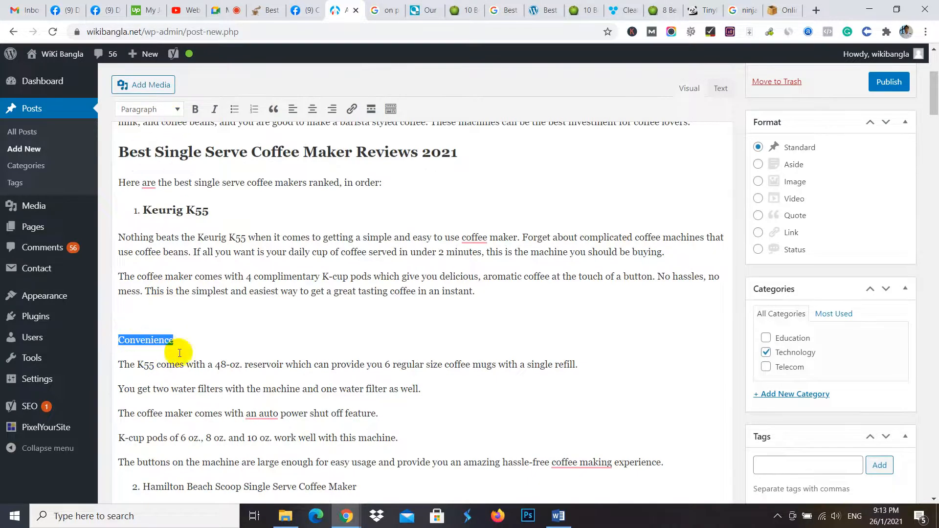
pyautogui.click(195, 109)
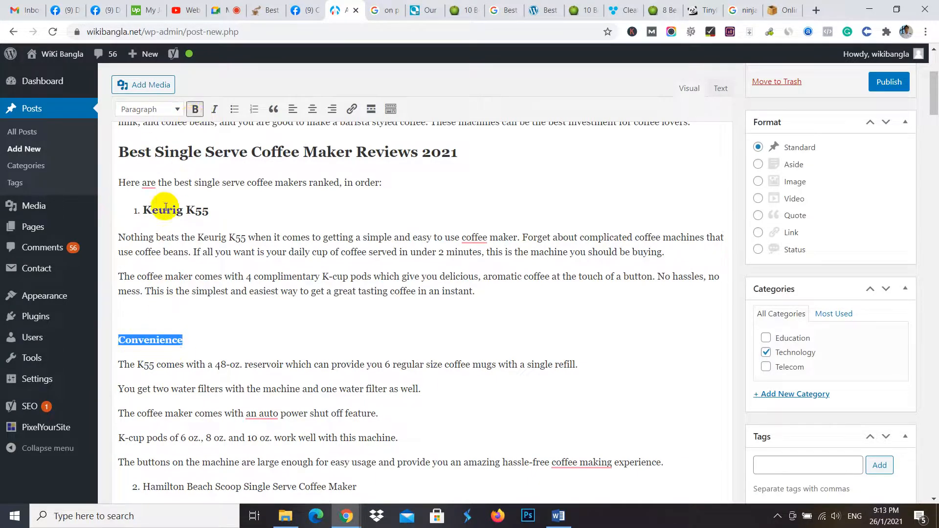
pyautogui.click(117, 313)
pyautogui.press('BackSpace')
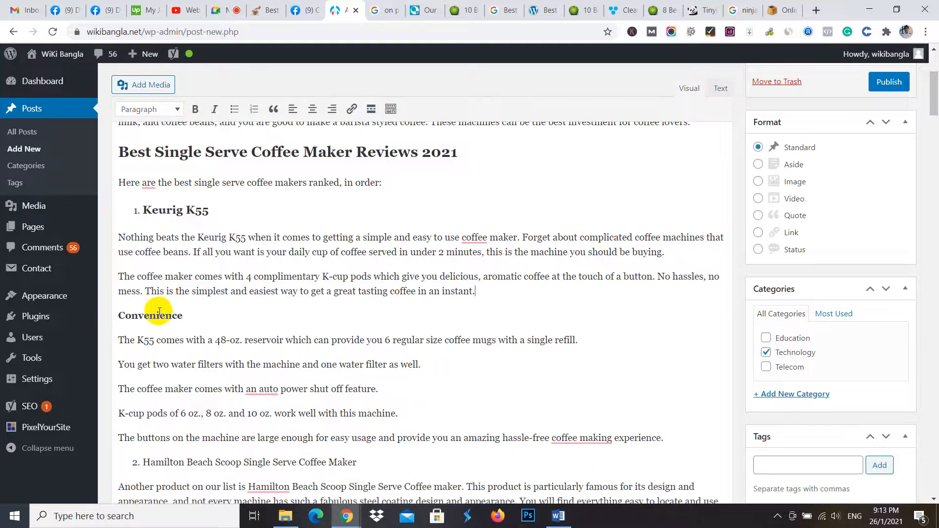
# - Remove the empty line between the first and second paragraphs of the Hamilton Beach Scoop Single Serve Coffee Maker section
pyautogui.scroll(1, 188, 313)
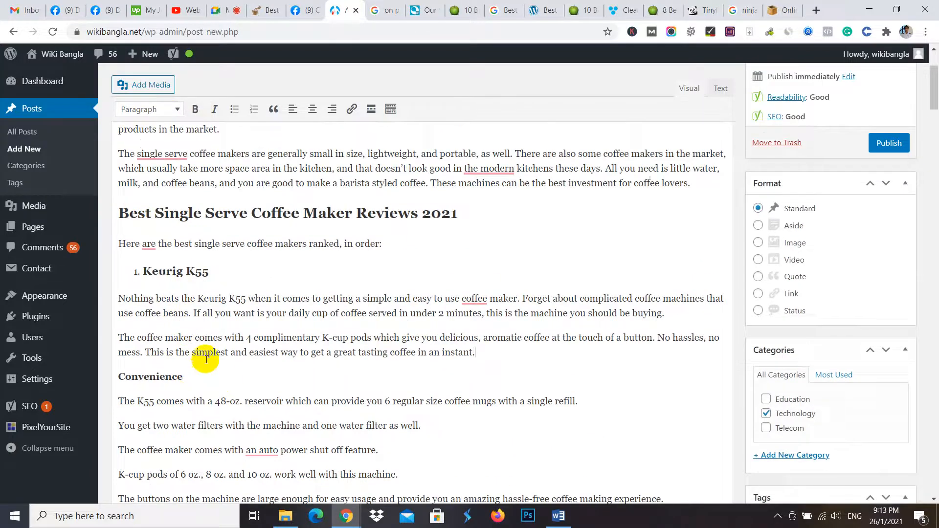
pyautogui.scroll(-2, 207, 360)
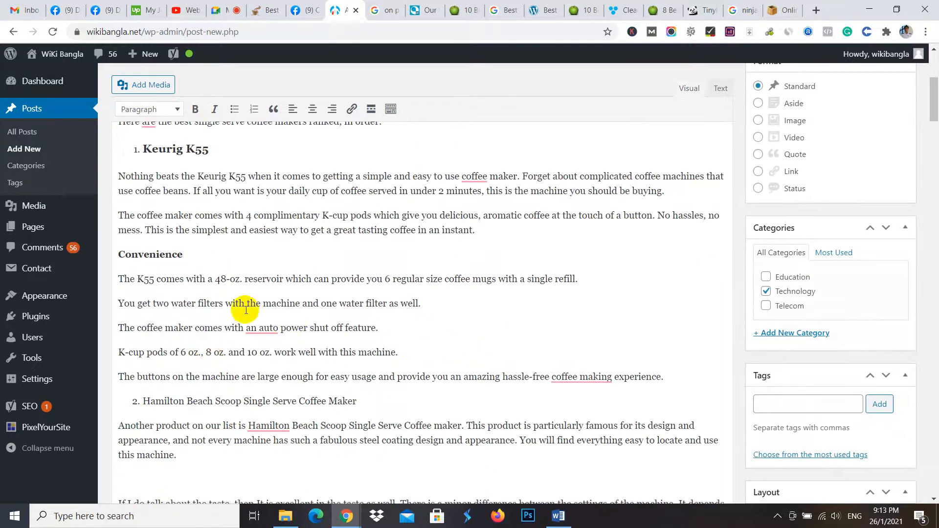
pyautogui.scroll(2, 193, 237)
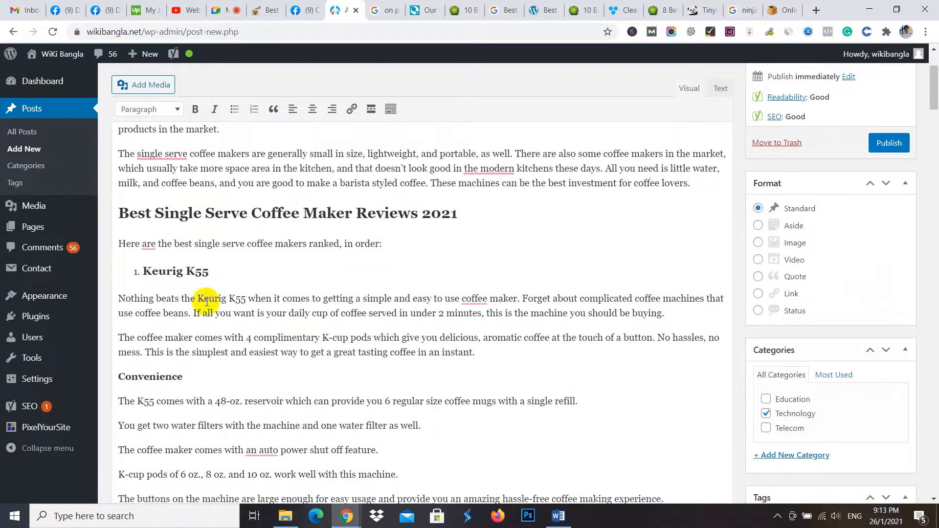
pyautogui.scroll(-5, 179, 292)
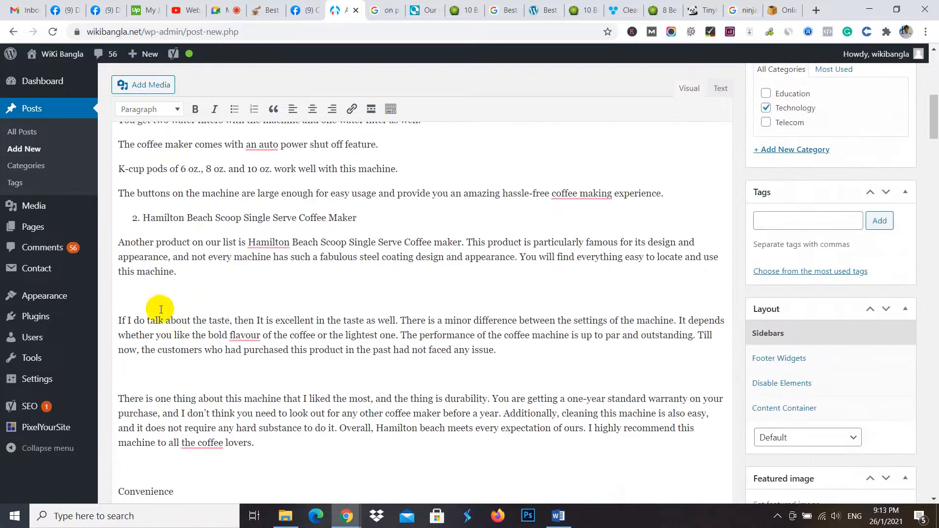
pyautogui.press('BackSpace')
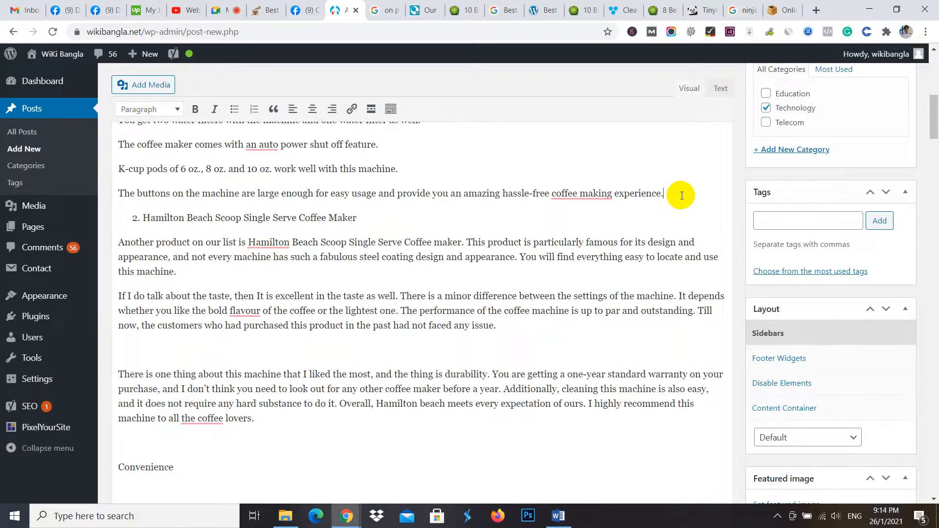
# - Select the "Keurig K55" product heading text
pyautogui.scroll(8, 629, 212)
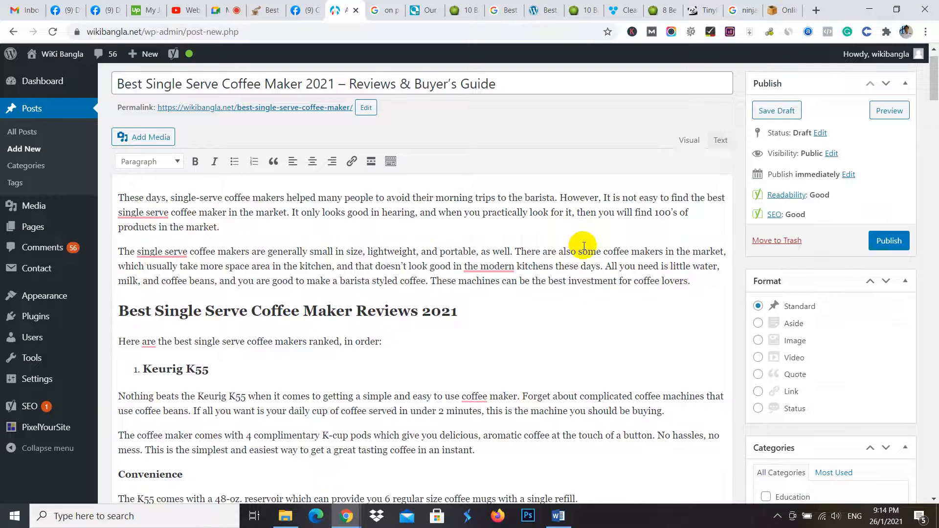
pyautogui.moveTo(209, 370); pyautogui.dragTo(147, 369)
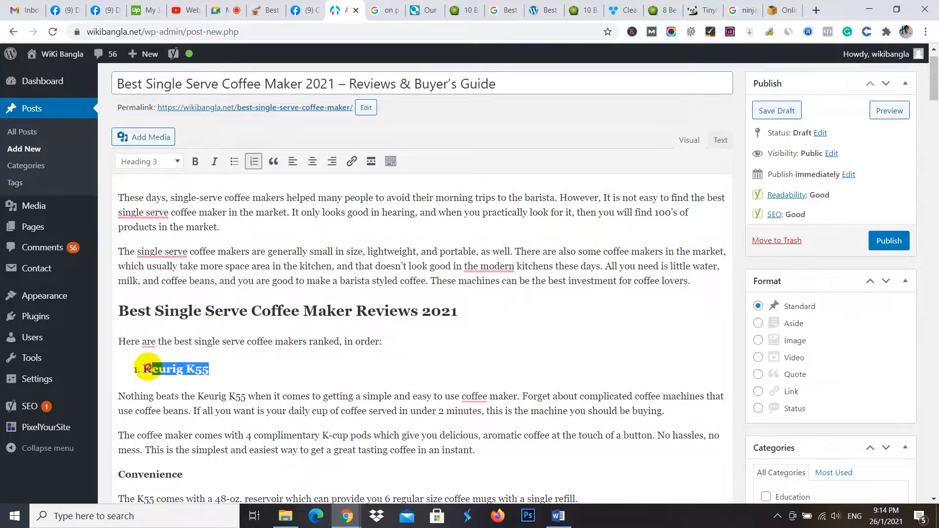
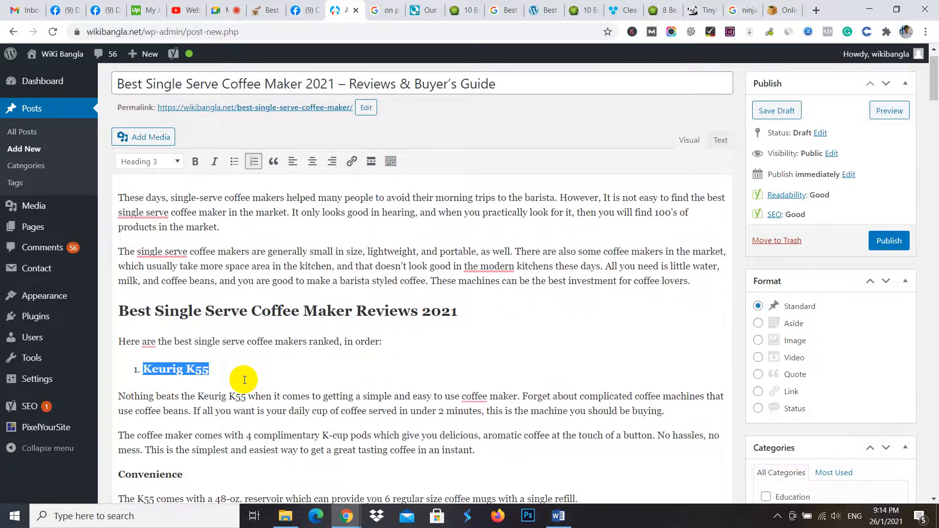
# - Review the title, introduction and comparison table heading at the start of the juicerkings.com single serve blenders article
pyautogui.scroll(1, 308, 338)
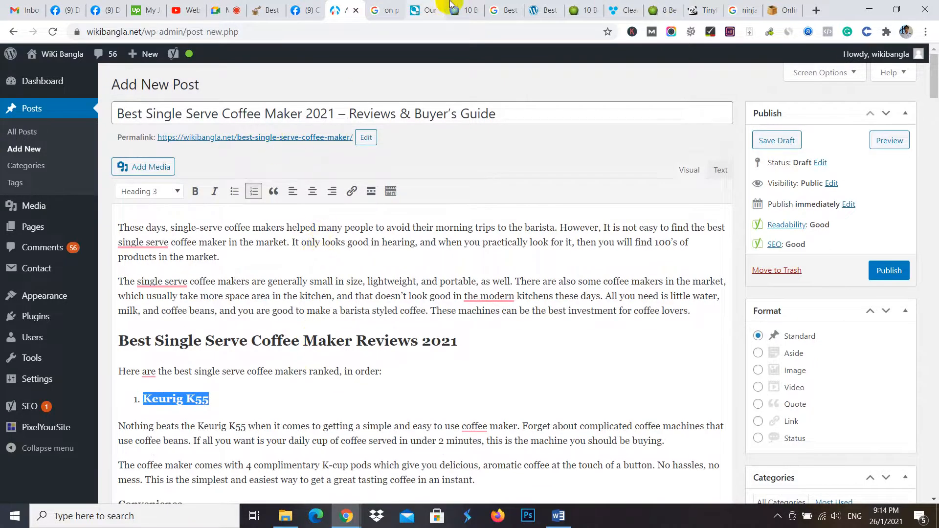
pyautogui.click(467, 10)
pyautogui.scroll(10, 346, 147)
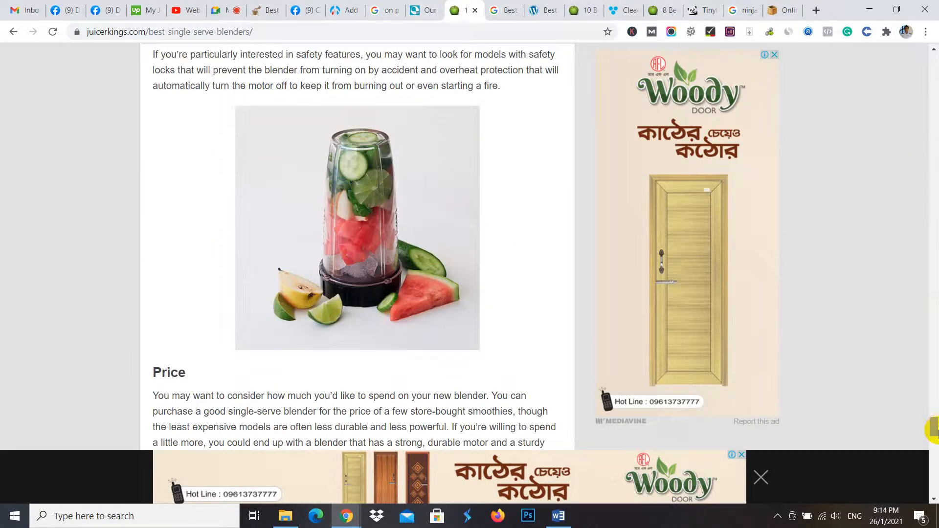
pyautogui.moveTo(931, 428); pyautogui.dragTo(931, 48)
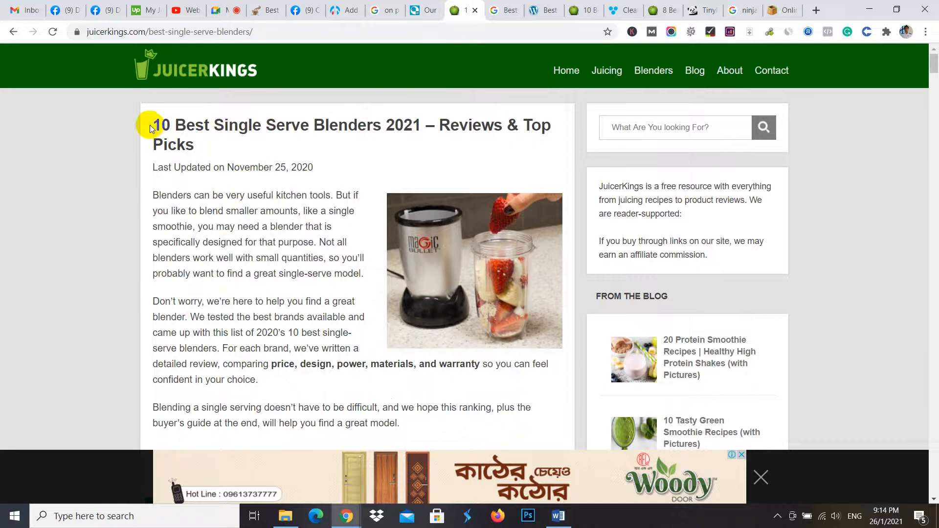
pyautogui.moveTo(151, 128); pyautogui.dragTo(207, 144)
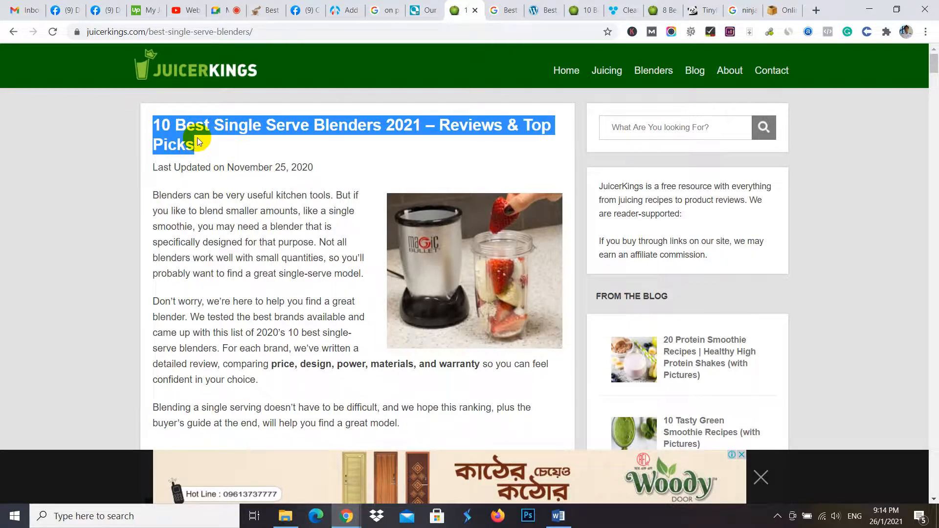
pyautogui.click(153, 167)
pyautogui.moveTo(153, 167); pyautogui.dragTo(330, 408)
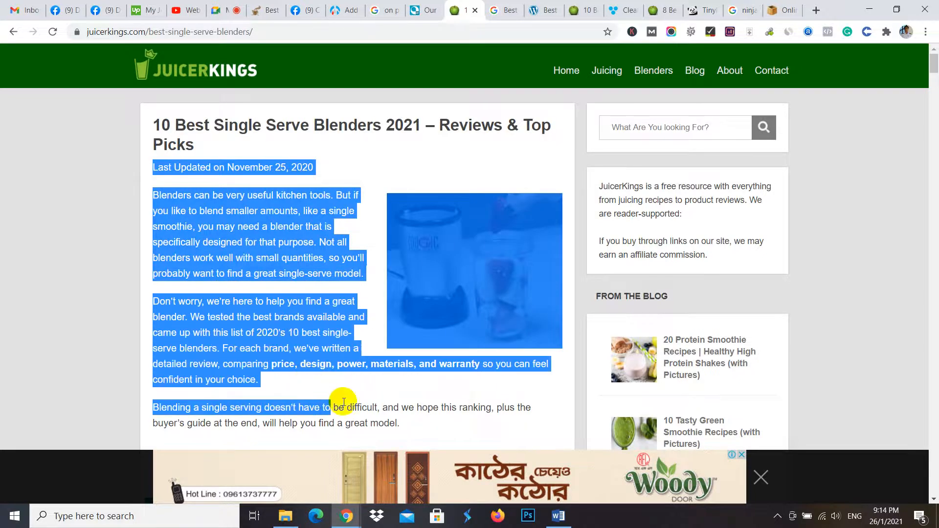
pyautogui.scroll(-6, 356, 398)
pyautogui.moveTo(473, 157); pyautogui.dragTo(152, 151)
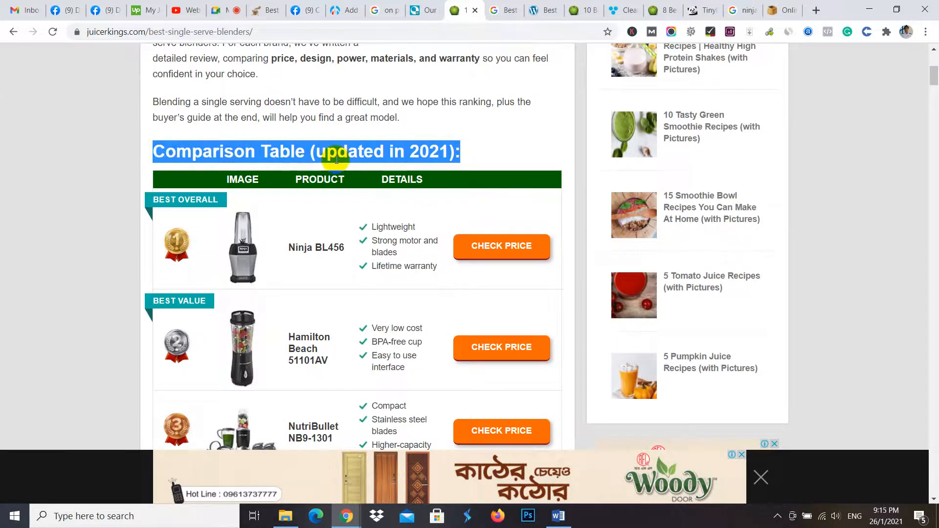
# - Examine the "The 10 Best Single Serve Blenders" heading and how the numbered product headings are structured beneath it
pyautogui.scroll(-8, 345, 220)
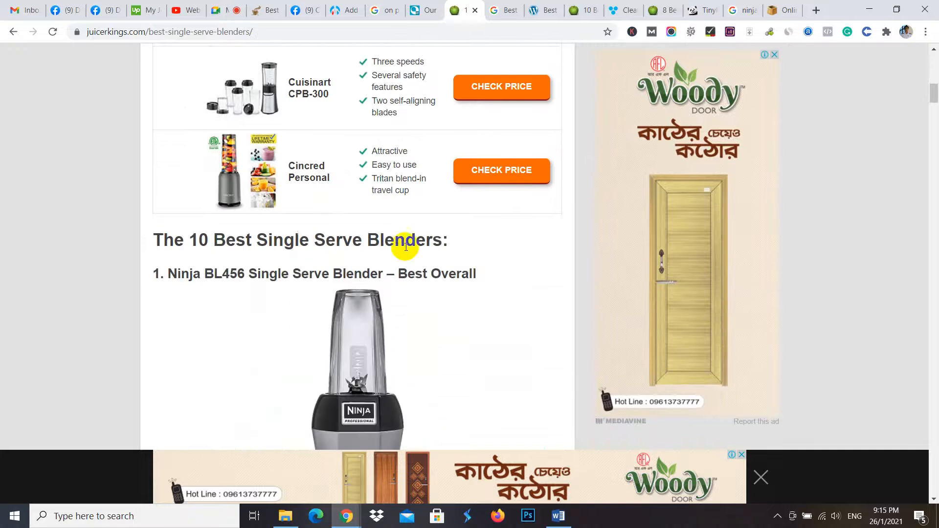
pyautogui.moveTo(453, 241); pyautogui.dragTo(157, 223)
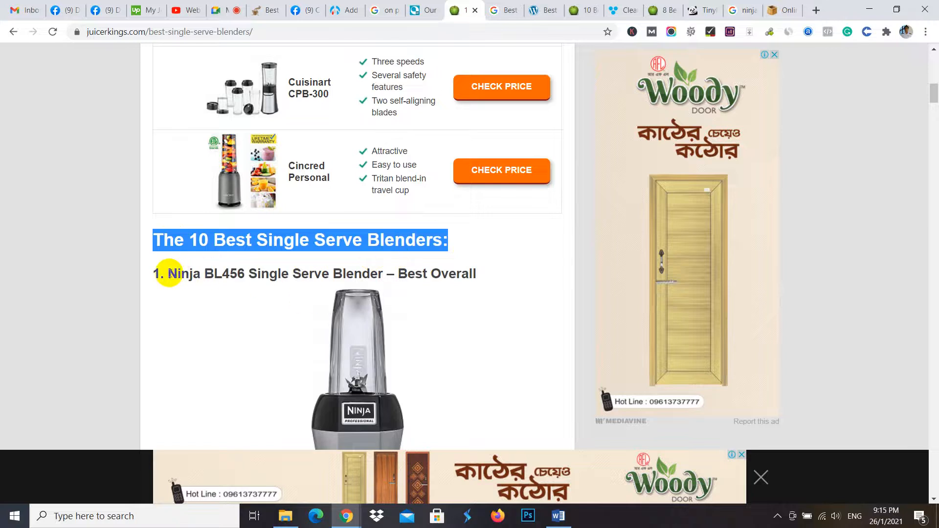
pyautogui.moveTo(169, 273); pyautogui.dragTo(292, 288)
pyautogui.scroll(-4, 245, 151)
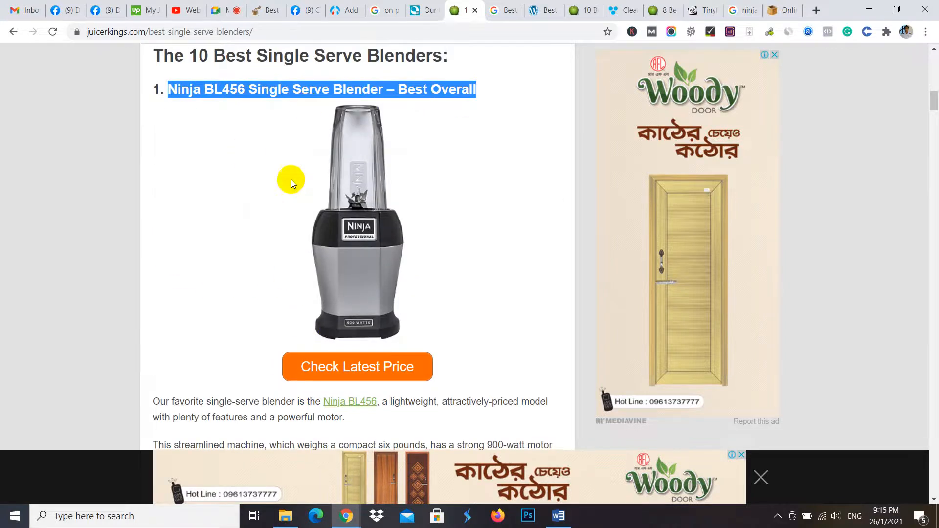
pyautogui.scroll(-13, 288, 179)
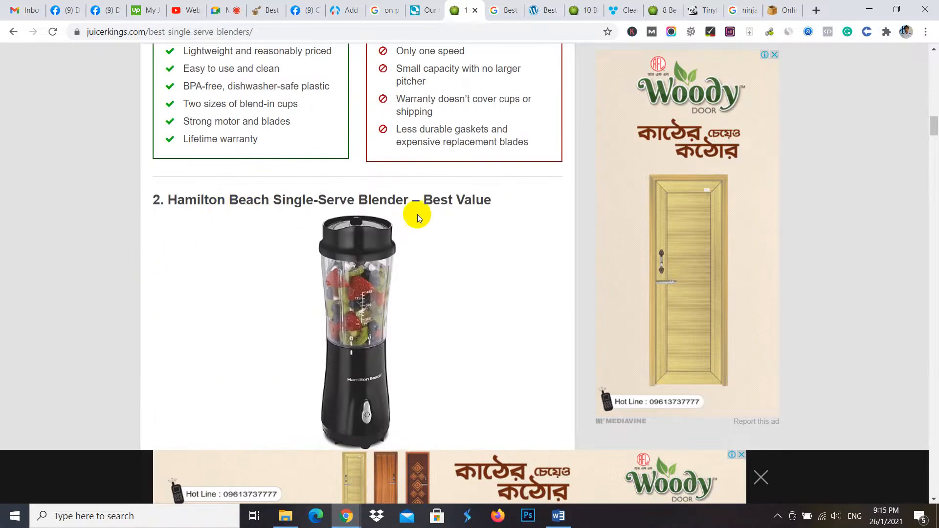
pyautogui.scroll(-10, 272, 268)
pyautogui.scroll(-10, 248, 152)
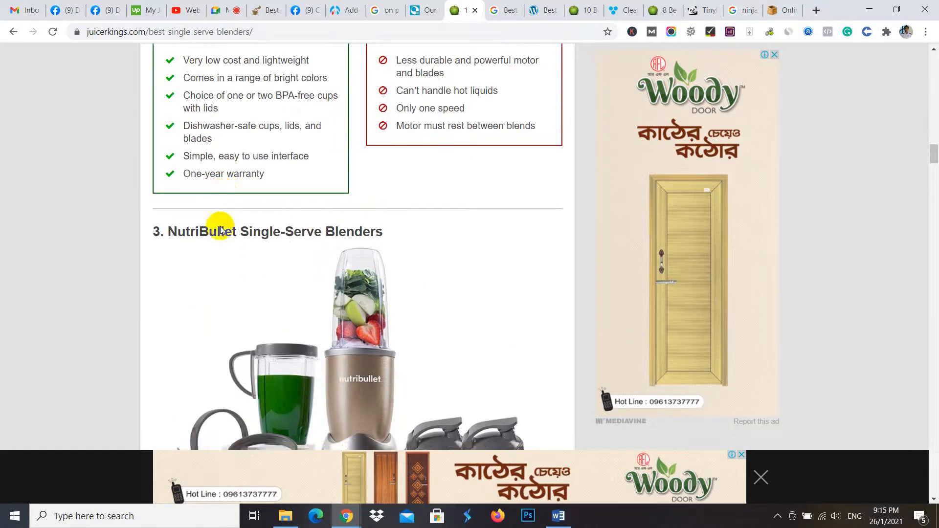
pyautogui.scroll(-12, 215, 244)
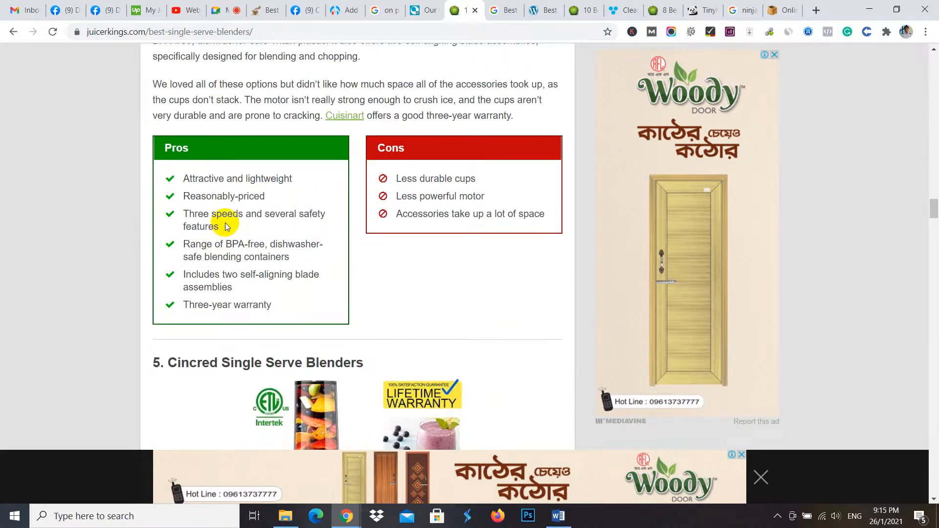
pyautogui.scroll(-12, 227, 226)
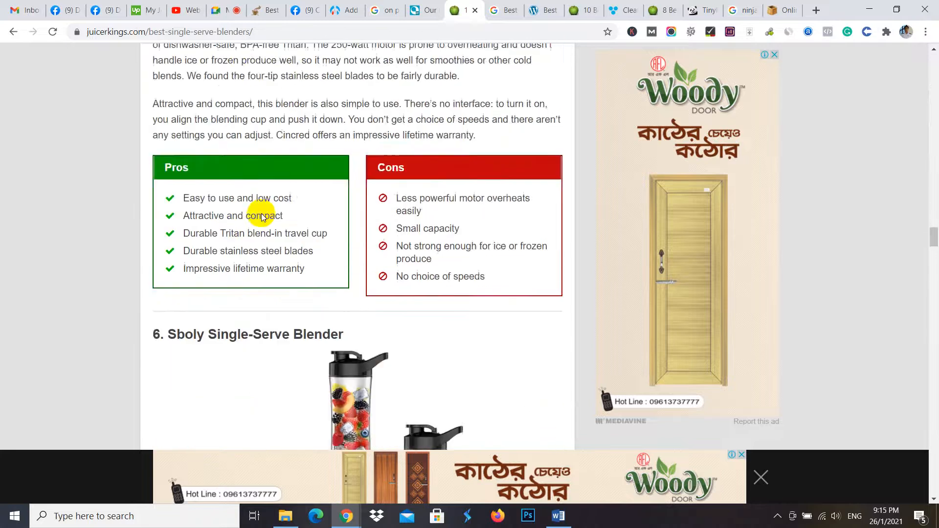
pyautogui.scroll(-10, 262, 216)
pyautogui.scroll(-10, 247, 227)
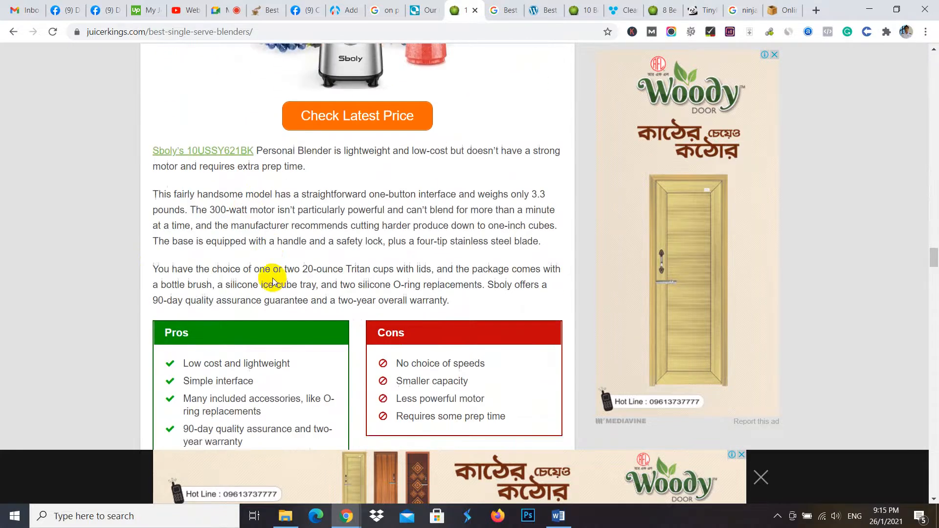
pyautogui.scroll(-20, 266, 289)
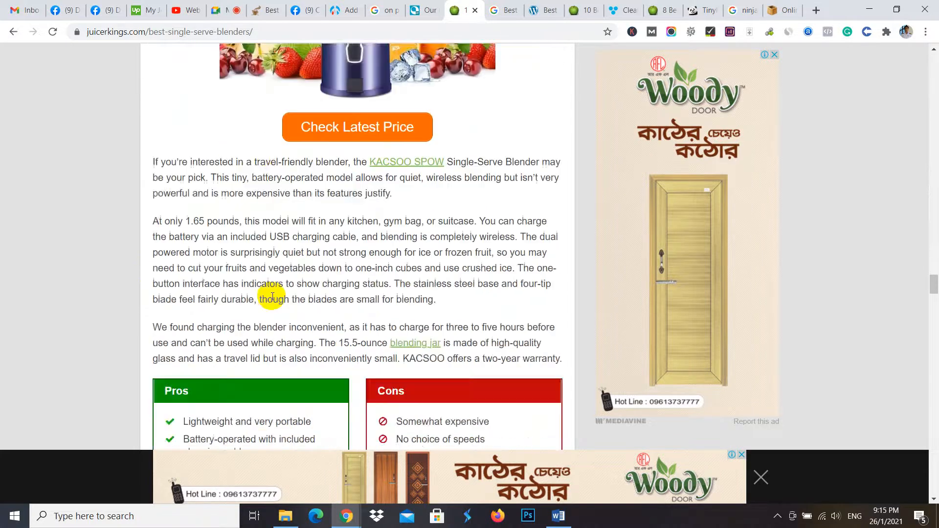
pyautogui.scroll(-20, 259, 281)
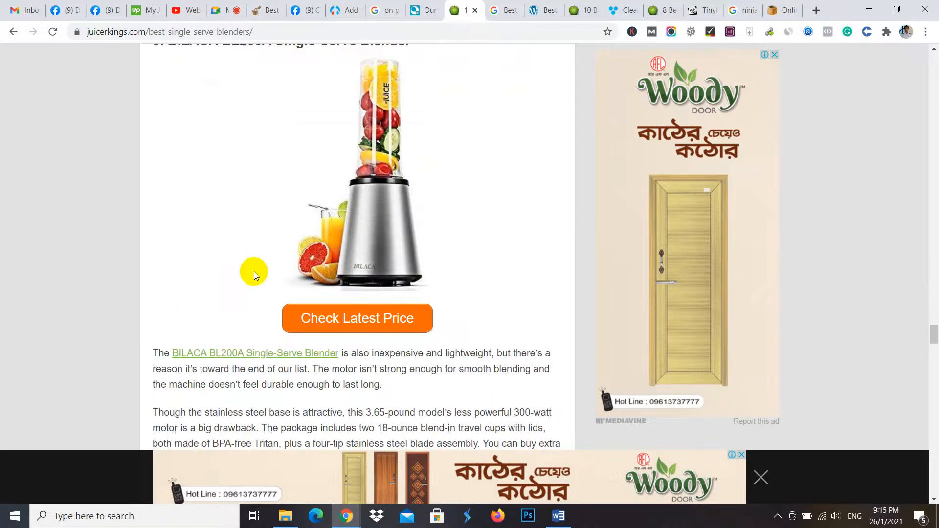
pyautogui.scroll(-12, 213, 233)
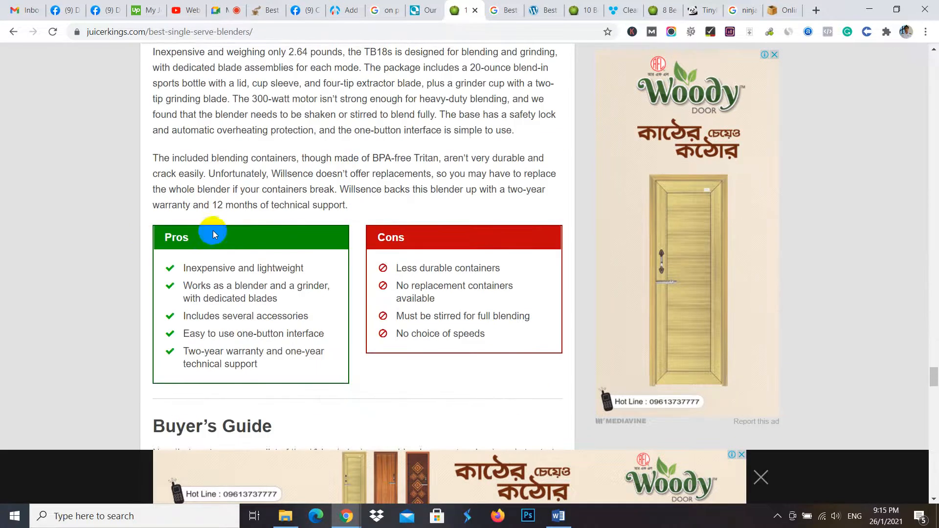
# - Examine the Buyer's Guide heading, its subheadings such as Power, and the Conclusion heading in the blenders article
pyautogui.moveTo(165, 121); pyautogui.dragTo(275, 122)
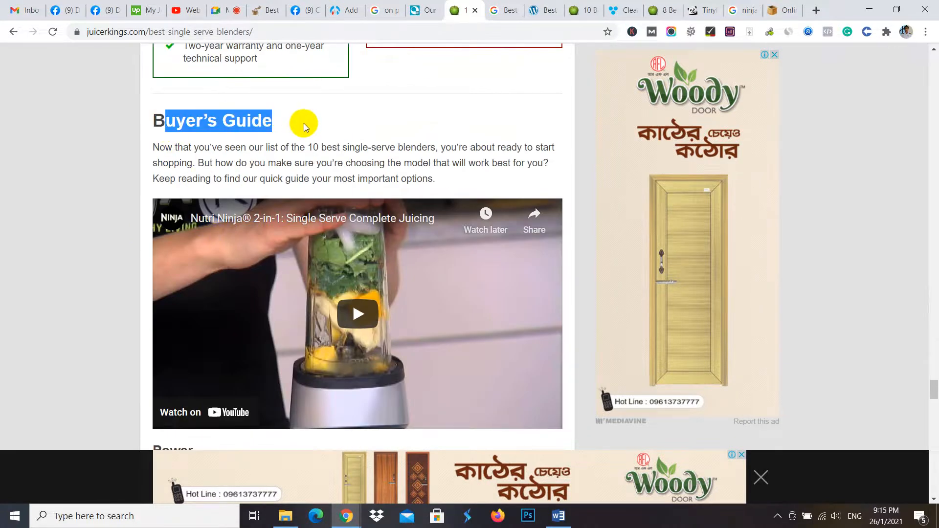
pyautogui.scroll(8, 301, 125)
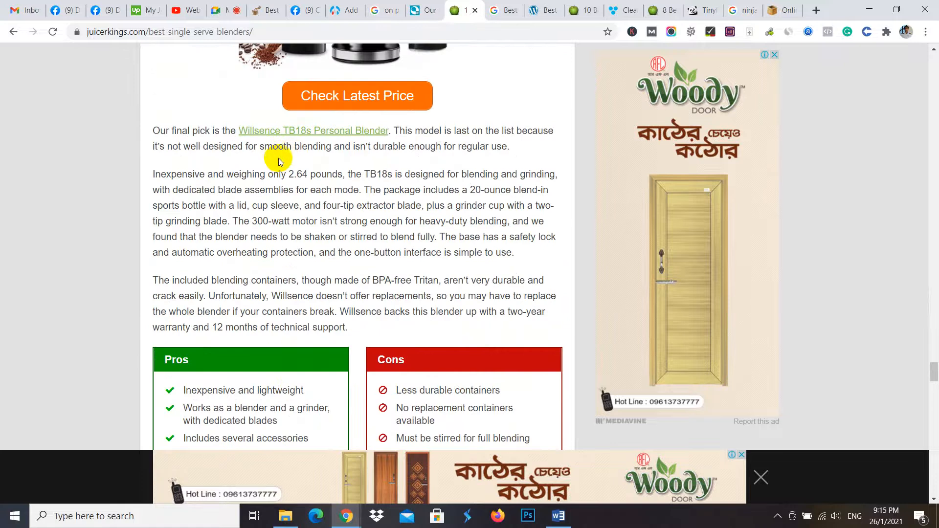
pyautogui.scroll(-8, 280, 162)
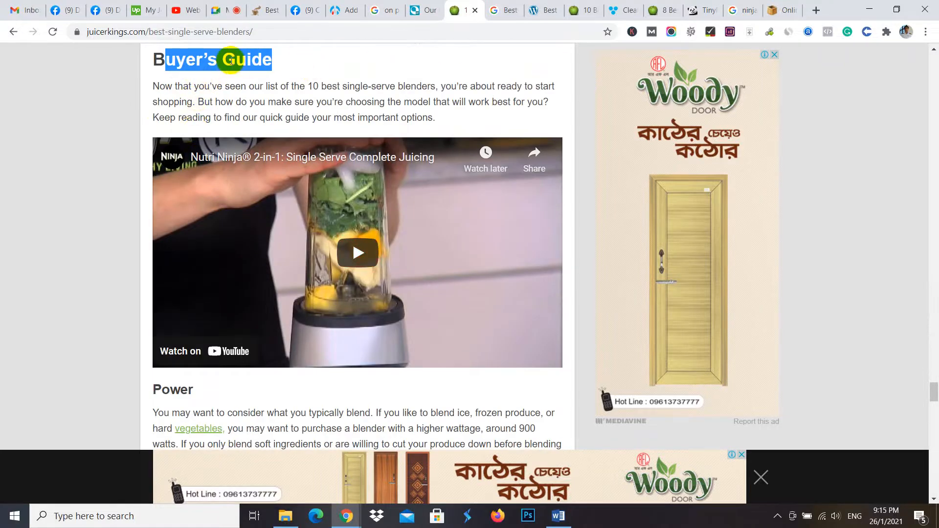
pyautogui.scroll(-3, 141, 274)
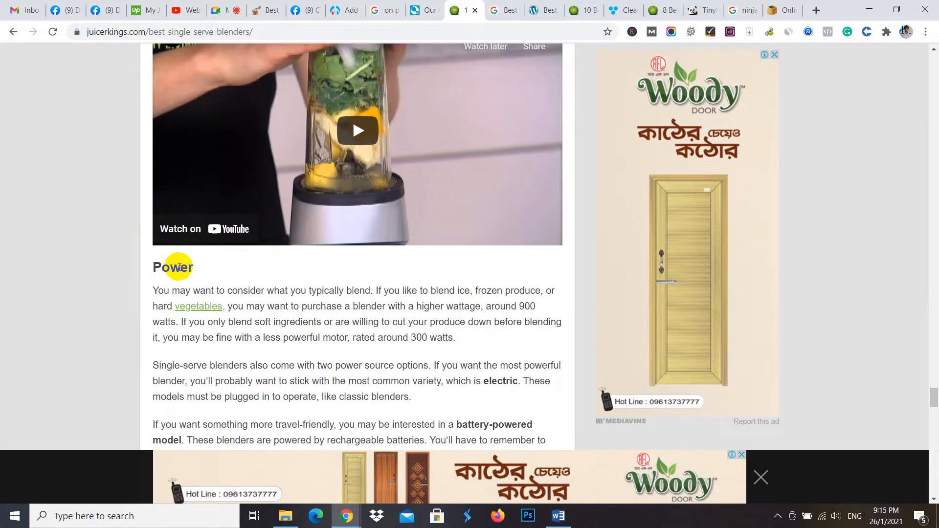
pyautogui.moveTo(160, 261); pyautogui.dragTo(206, 262)
pyautogui.scroll(-9, 220, 283)
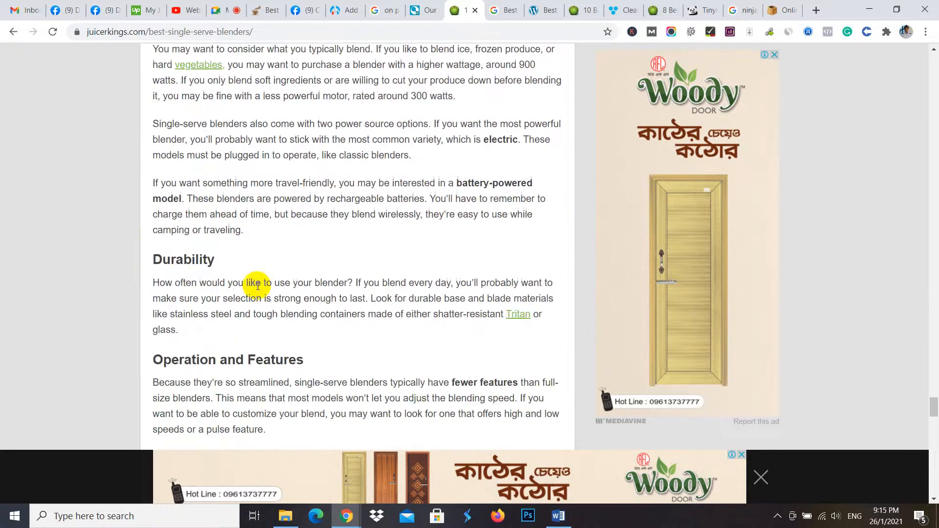
pyautogui.scroll(-12, 191, 263)
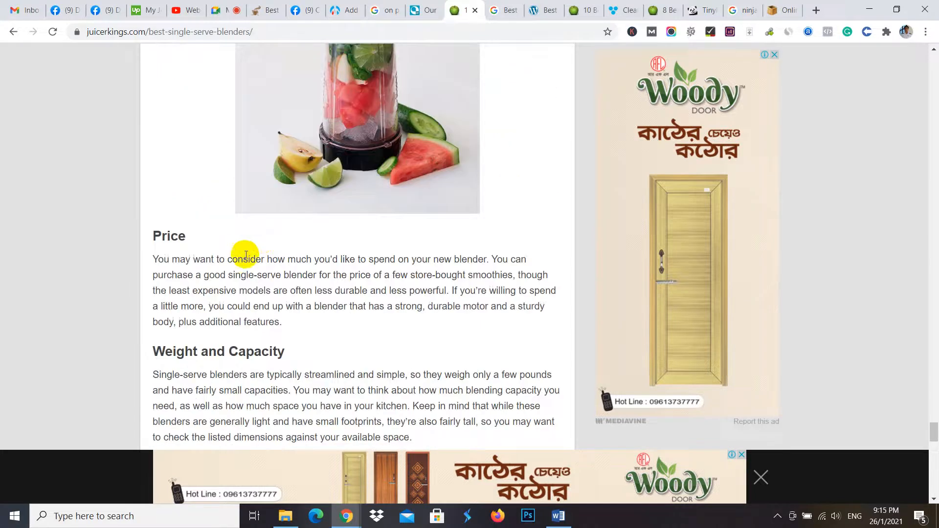
pyautogui.scroll(-10, 205, 255)
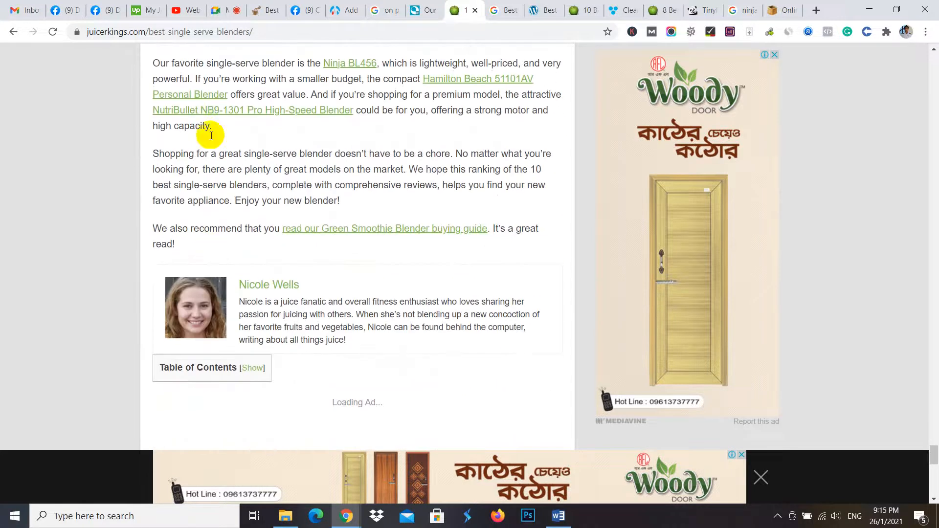
pyautogui.scroll(3, 230, 161)
pyautogui.scroll(1, 234, 171)
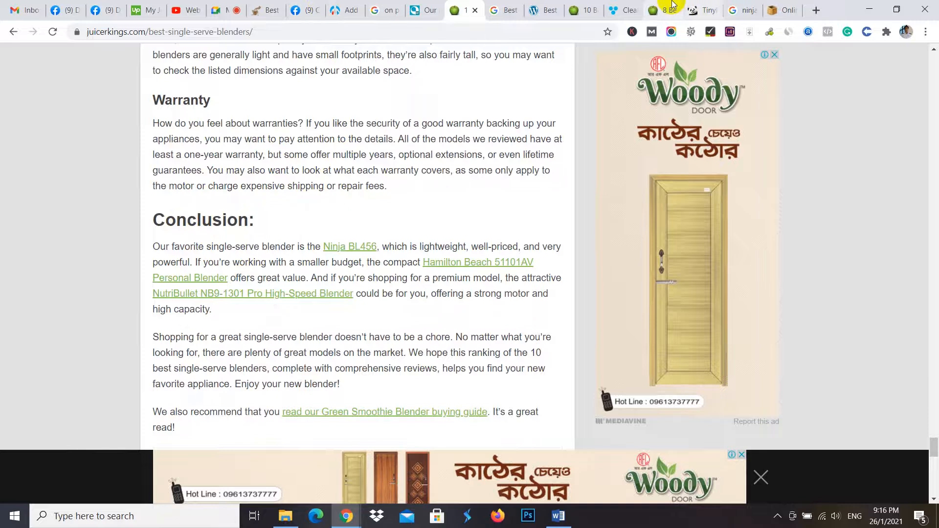
# - Search Google for "best chef knife under 100" in a new browser tab and open the lifewithkitchen.com article
pyautogui.click(815, 10)
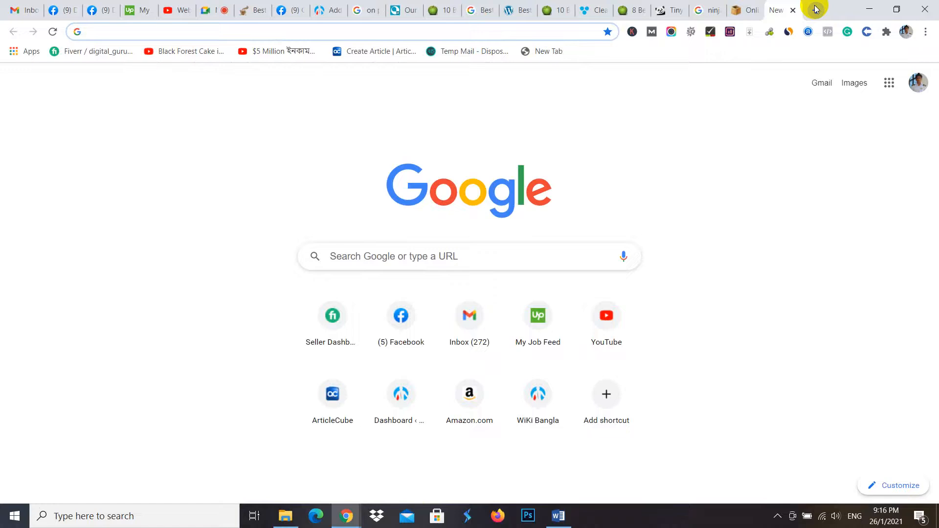
pyautogui.write('be')
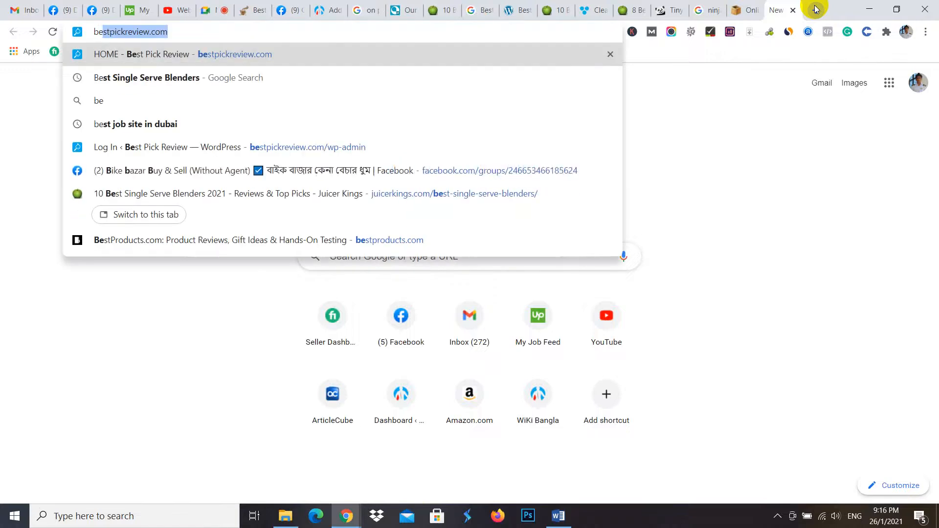
pyautogui.write('st che')
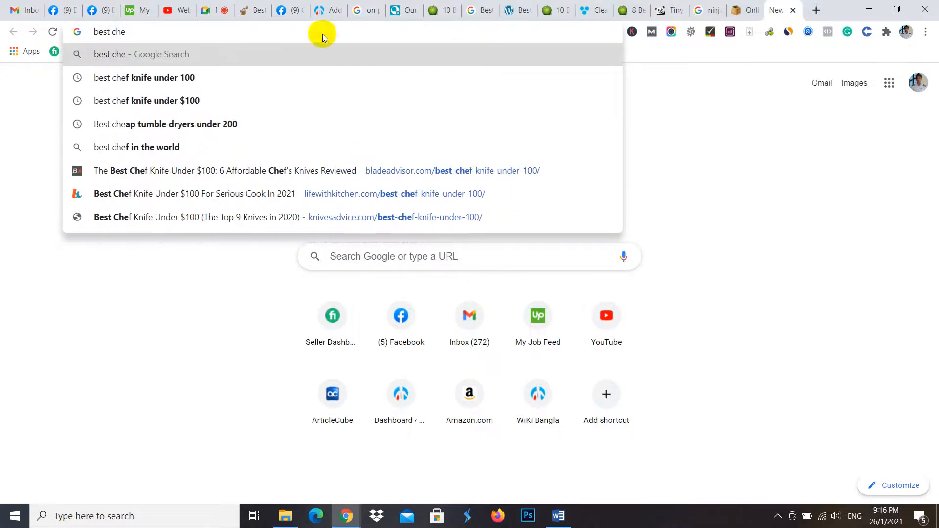
pyautogui.click(209, 78)
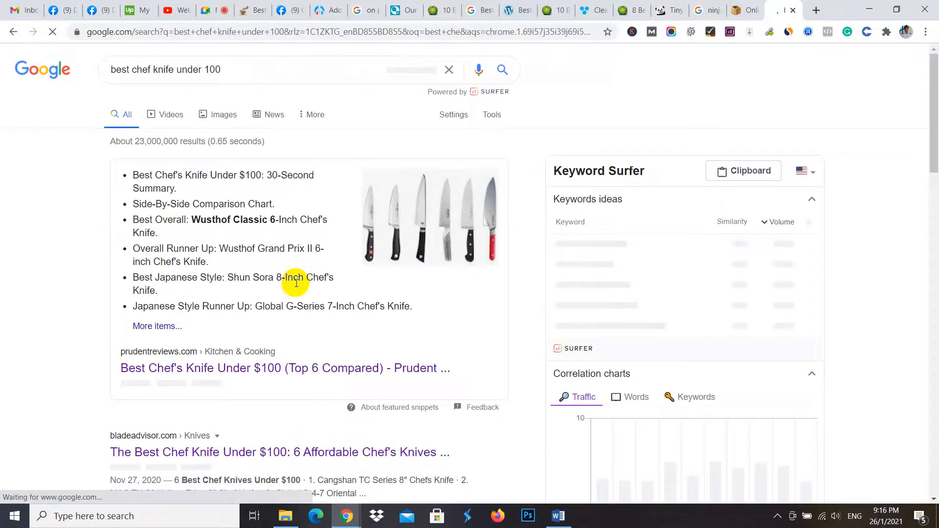
pyautogui.scroll(-5, 275, 302)
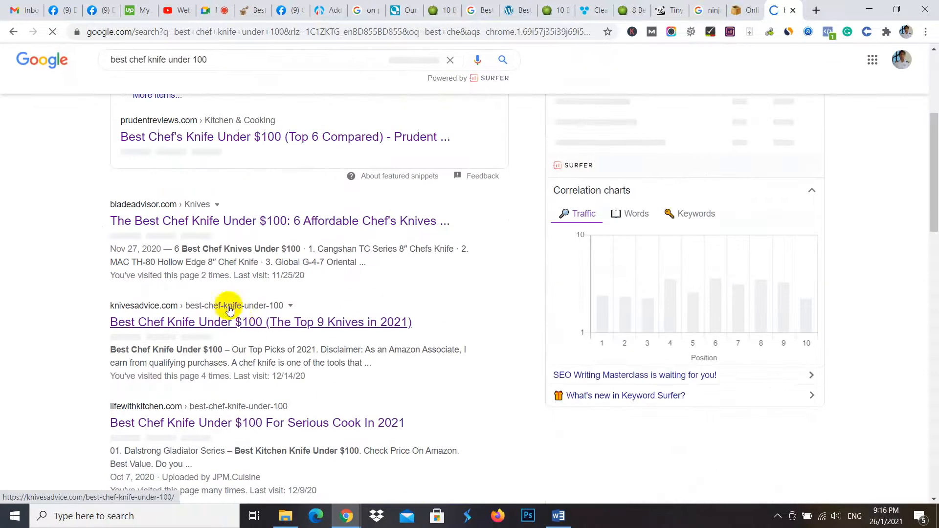
pyautogui.scroll(-4, 187, 248)
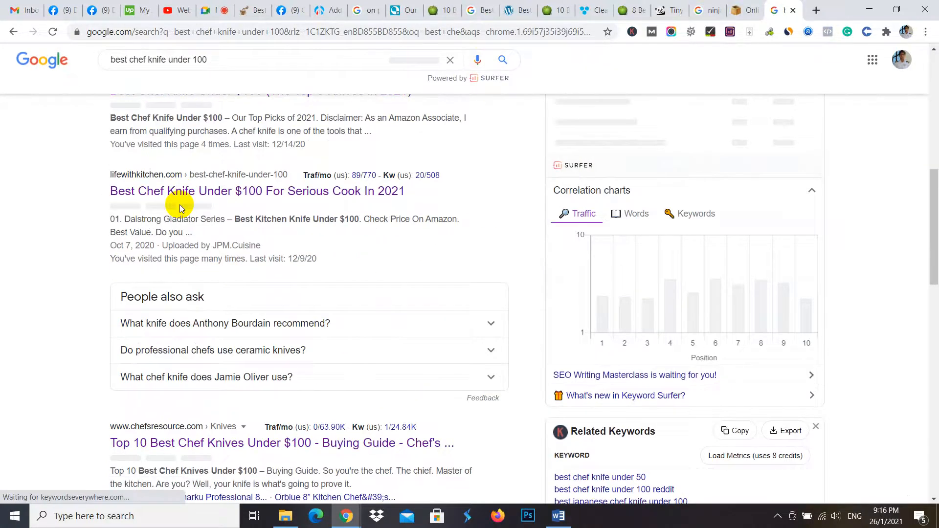
pyautogui.click(188, 190)
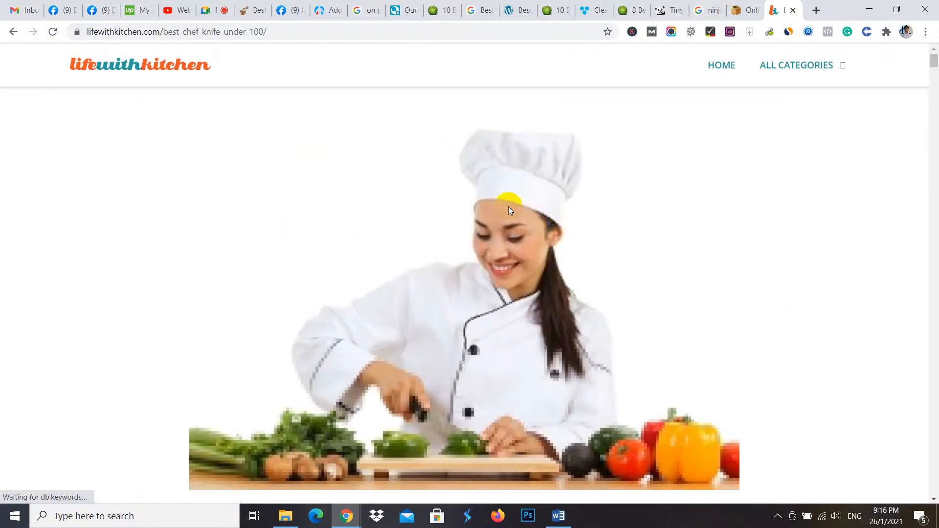
# - Examine the chef knife article's title, the "Best Chef Knife Under $100 Reviews" heading, the comparison table and the first numbered product heading
pyautogui.scroll(-6, 508, 206)
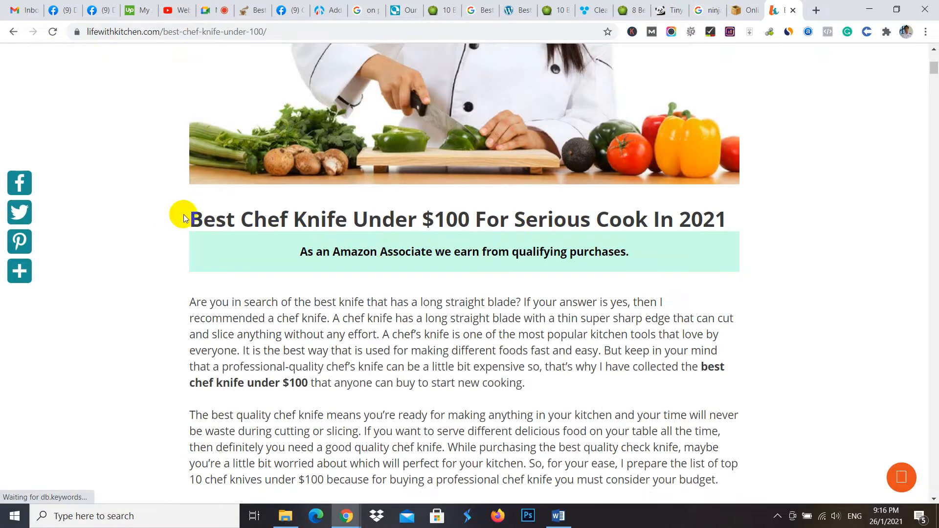
pyautogui.moveTo(184, 217); pyautogui.dragTo(753, 216)
pyautogui.scroll(-13, 777, 221)
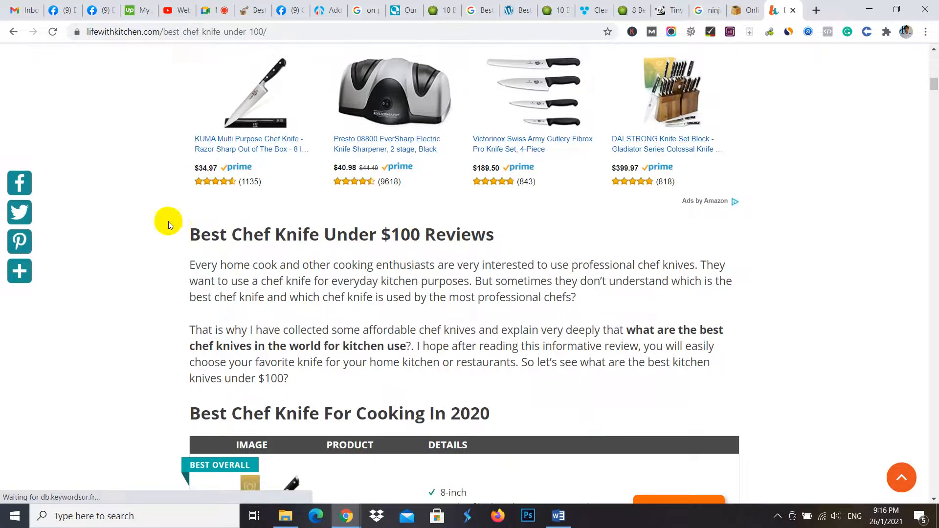
pyautogui.moveTo(178, 233); pyautogui.dragTo(528, 238)
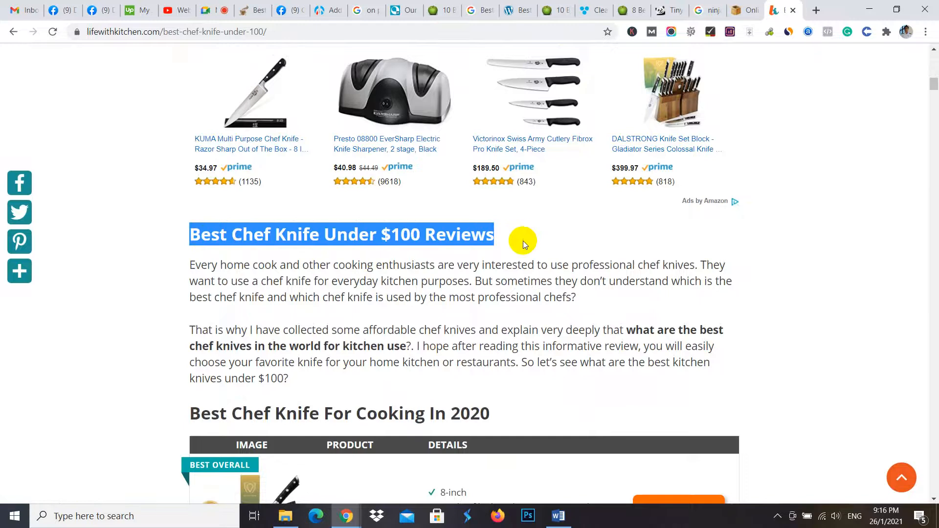
pyautogui.scroll(-10, 523, 241)
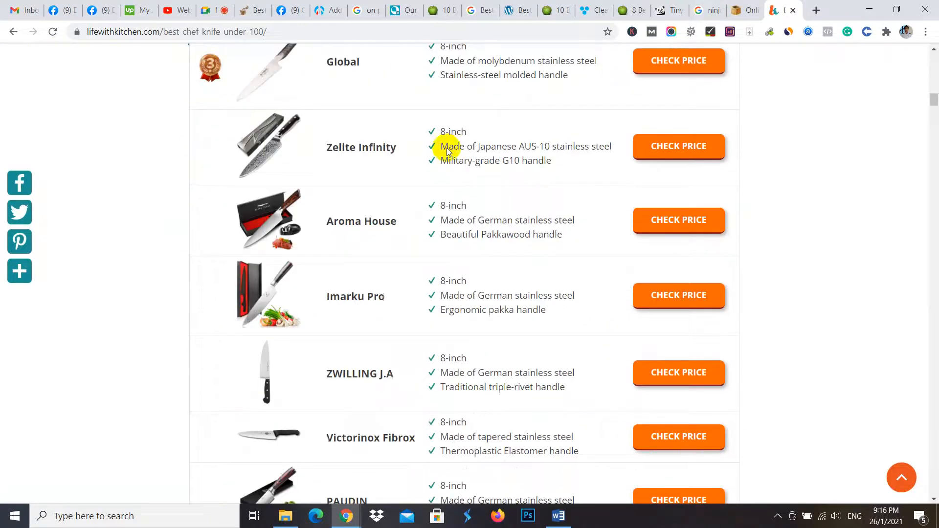
pyautogui.scroll(-12, 447, 151)
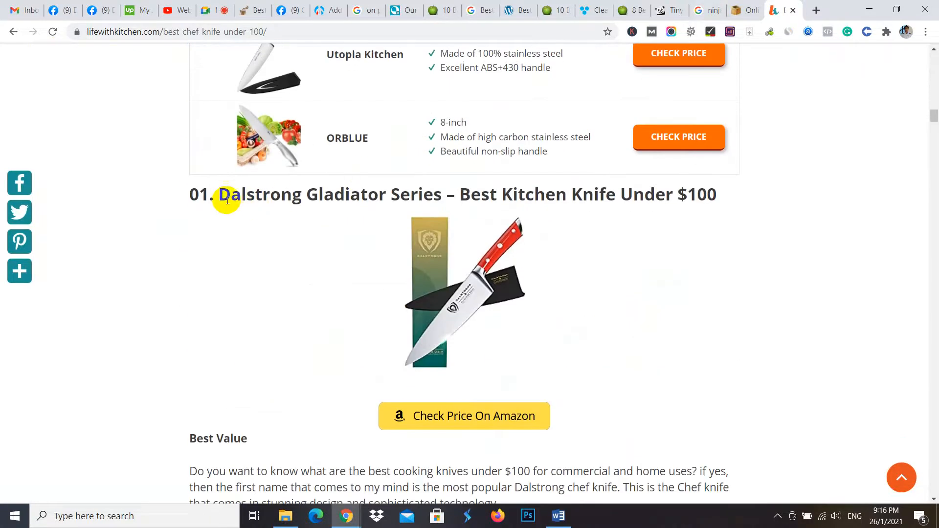
pyautogui.moveTo(748, 194); pyautogui.dragTo(190, 200)
pyautogui.scroll(-4, 190, 211)
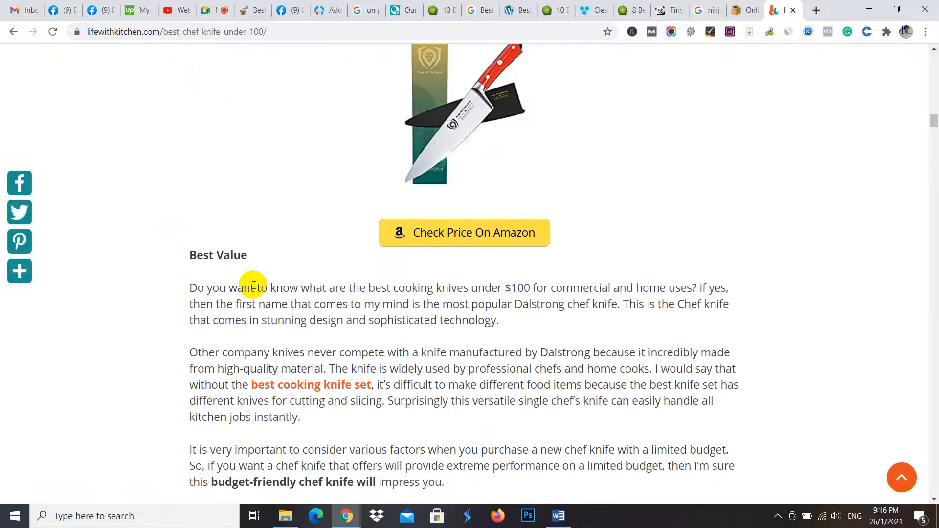
# - Inspect the HTML markup of the "Best Value" label under the first knife, and close the developer tools
pyautogui.moveTo(268, 253); pyautogui.dragTo(186, 247)
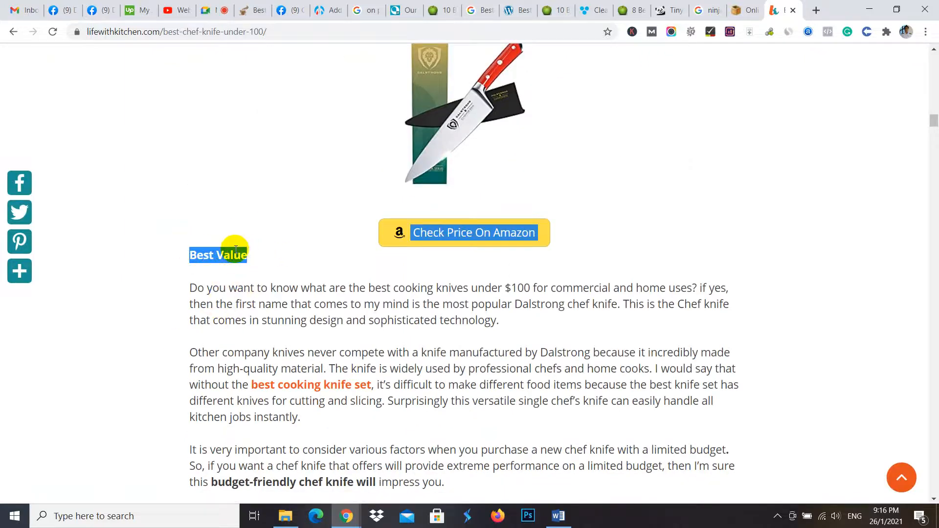
pyautogui.click(242, 250)
pyautogui.rightClick(236, 255)
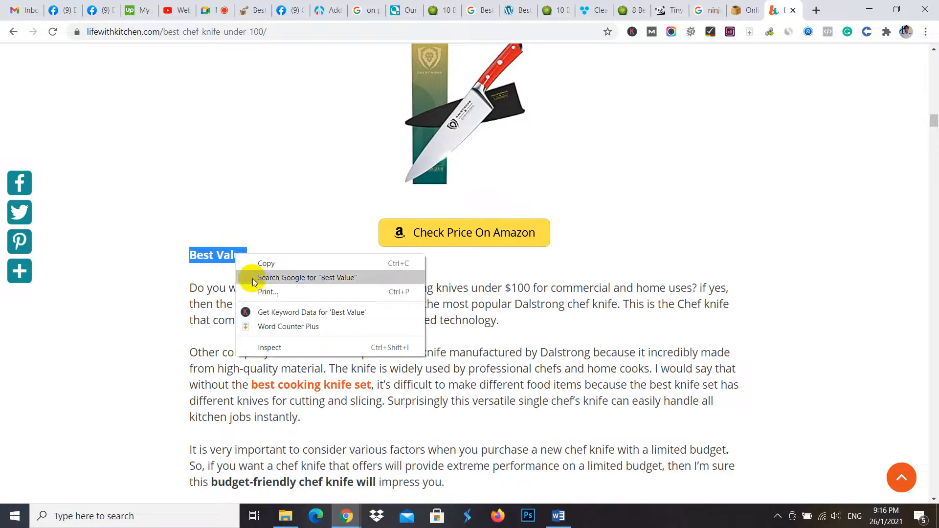
pyautogui.click(272, 347)
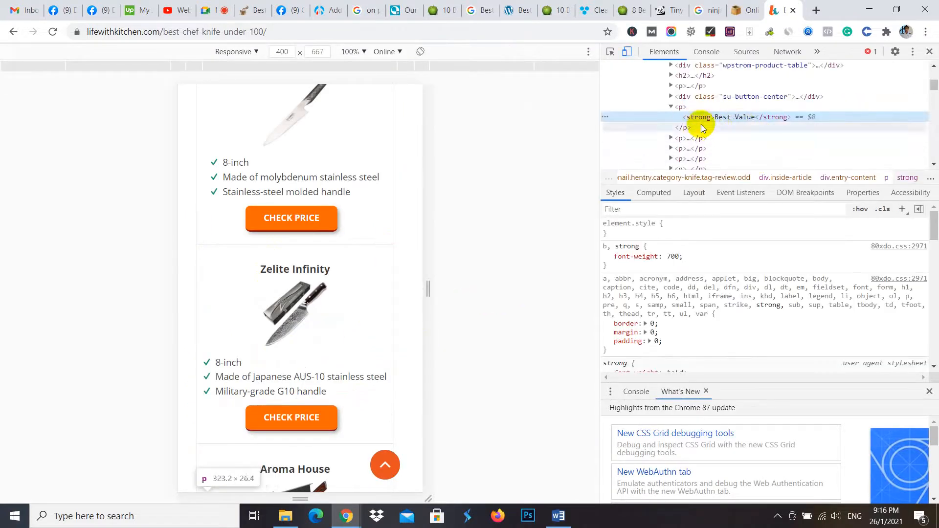
pyautogui.click(307, 218)
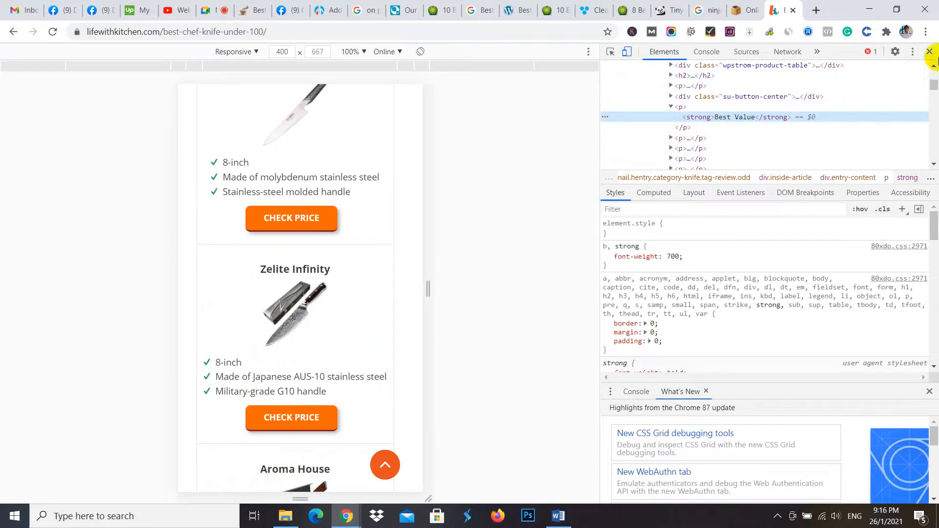
pyautogui.click(926, 56)
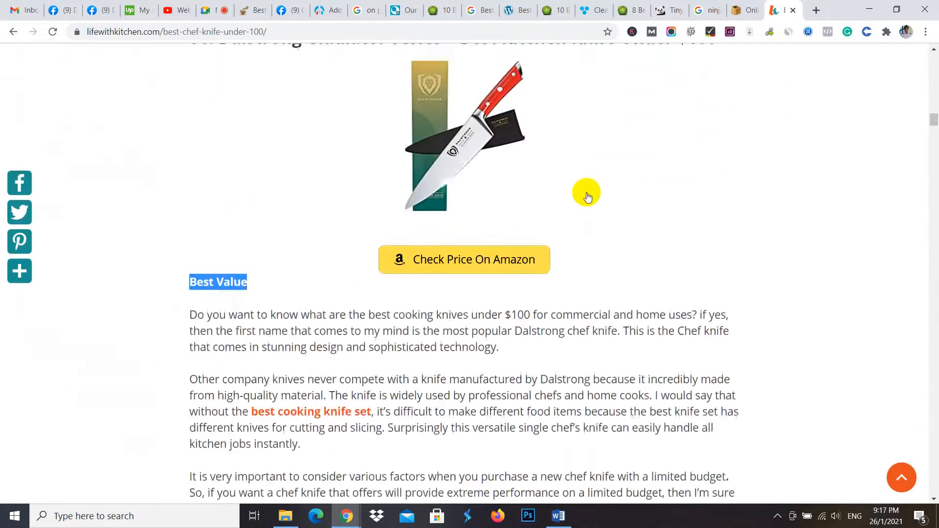
pyautogui.scroll(10, 572, 230)
pyautogui.scroll(6, 506, 287)
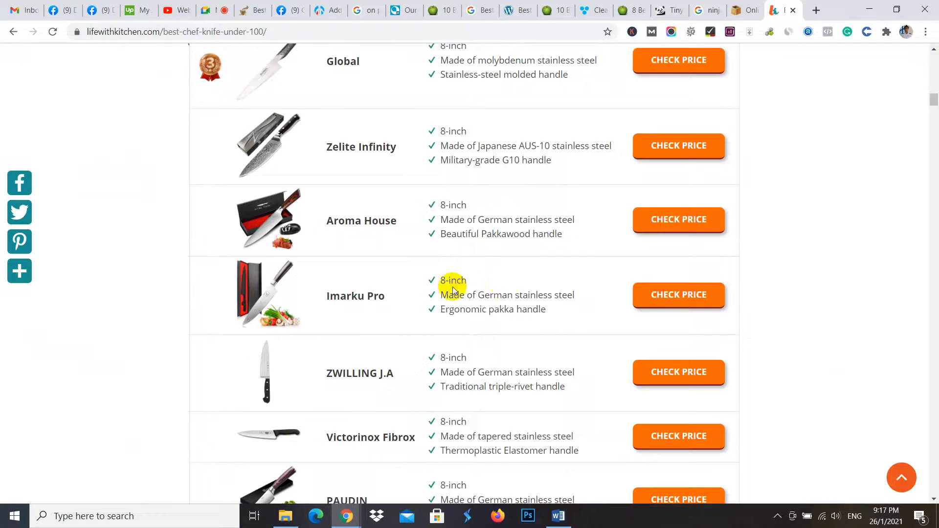
# - In the WordPress post draft, format the second product name, "Hamilton Beach Scoop Single Serve Coffee Maker", as Heading 3
pyautogui.click(321, 6)
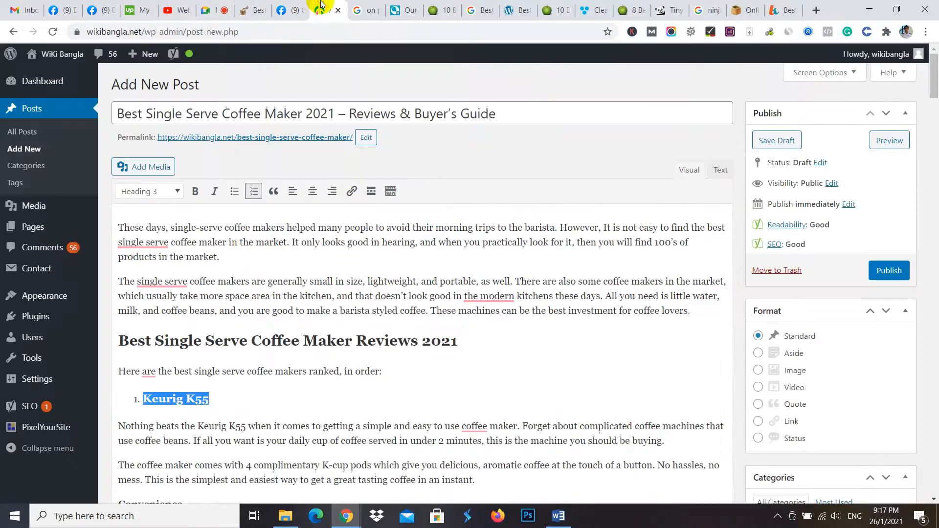
pyautogui.scroll(-3, 244, 255)
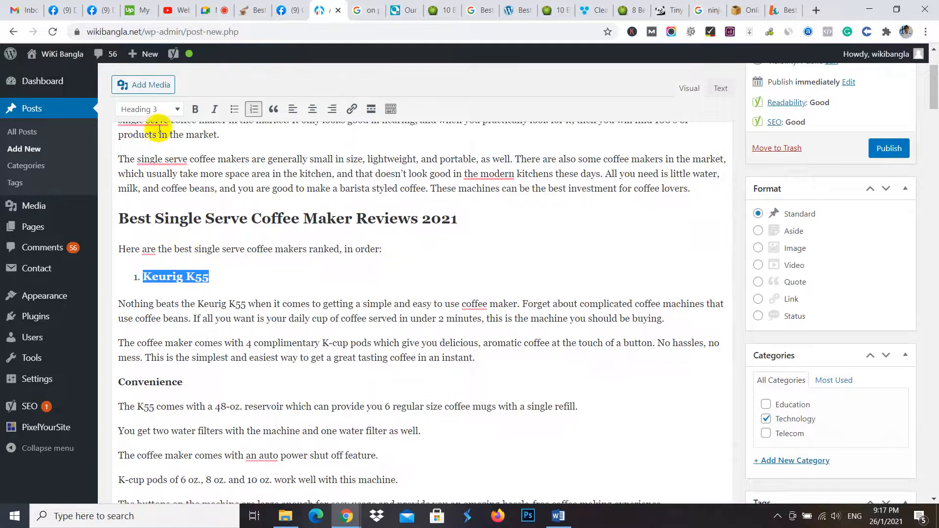
pyautogui.scroll(-3, 175, 268)
pyautogui.click(166, 259)
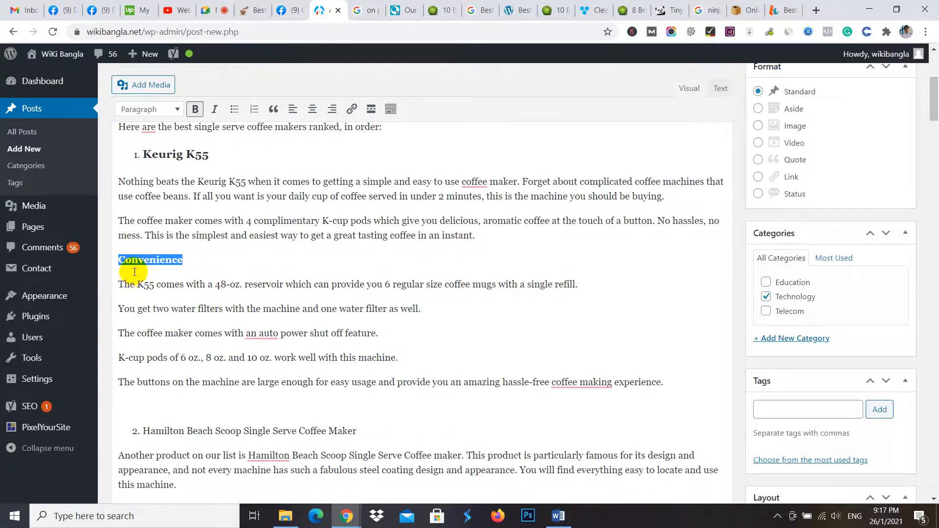
pyautogui.scroll(-3, 383, 361)
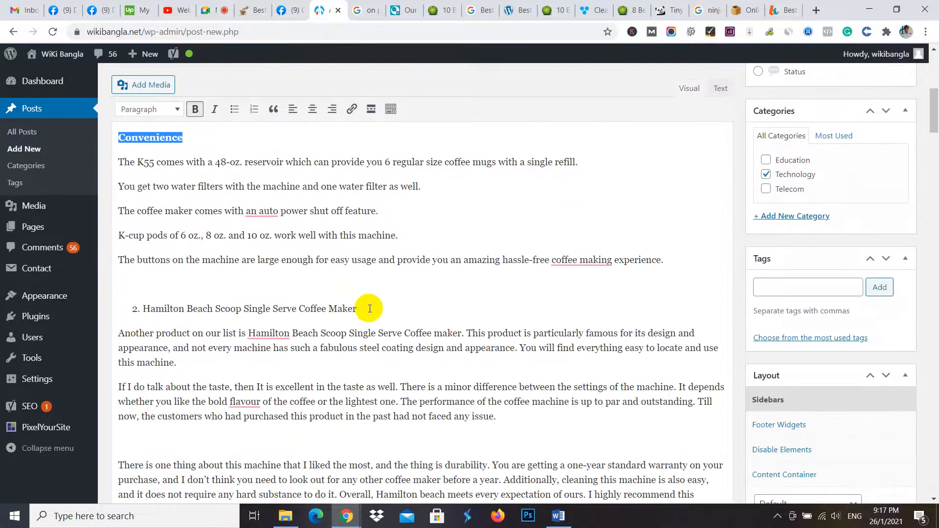
pyautogui.moveTo(360, 309); pyautogui.dragTo(143, 302)
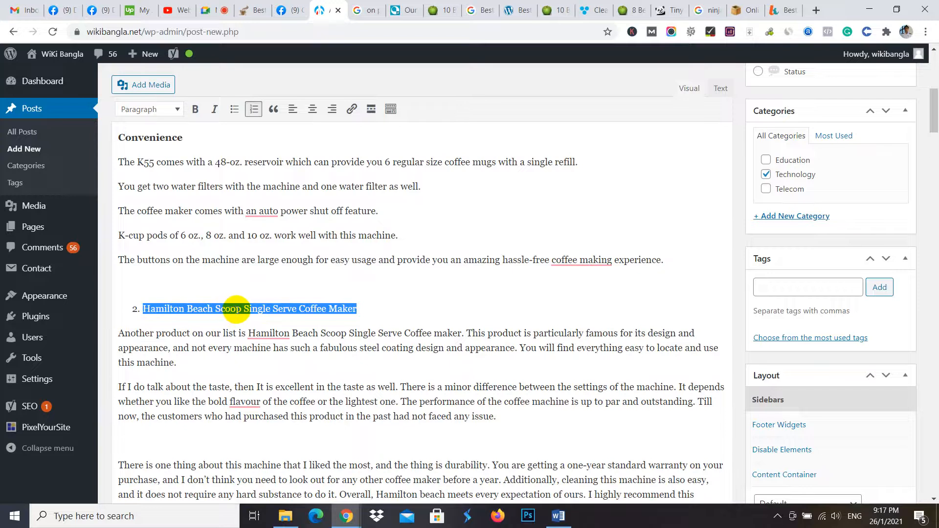
pyautogui.scroll(3, 234, 303)
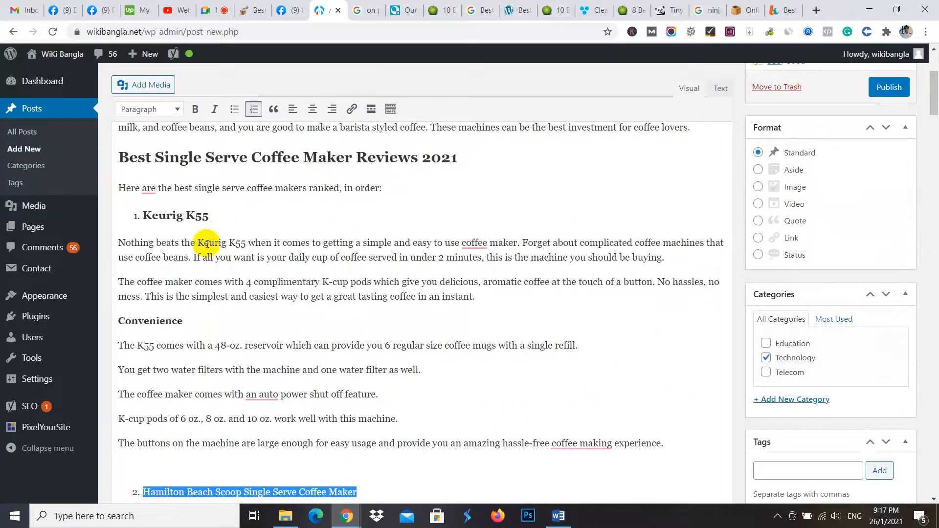
pyautogui.scroll(-2, 183, 361)
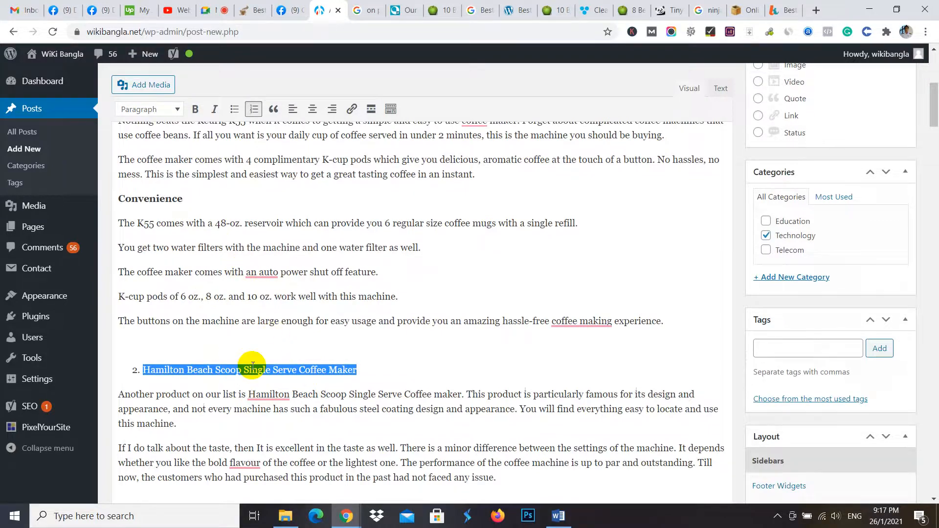
pyautogui.click(175, 109)
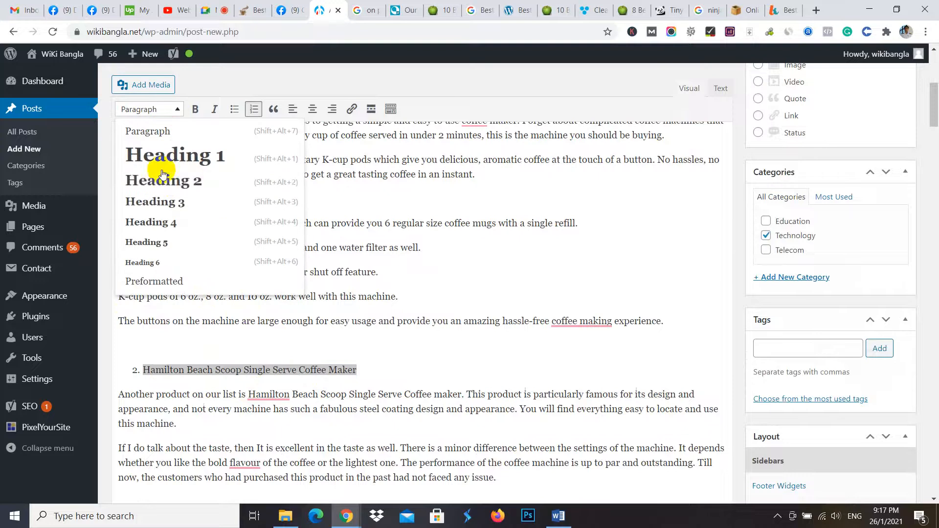
pyautogui.click(190, 202)
# - Review the draft's heading levels from "Best Single Serve Coffee Maker Reviews 2021" down through the Keurig K55 and Hamilton Beach product headings
pyautogui.scroll(8, 289, 251)
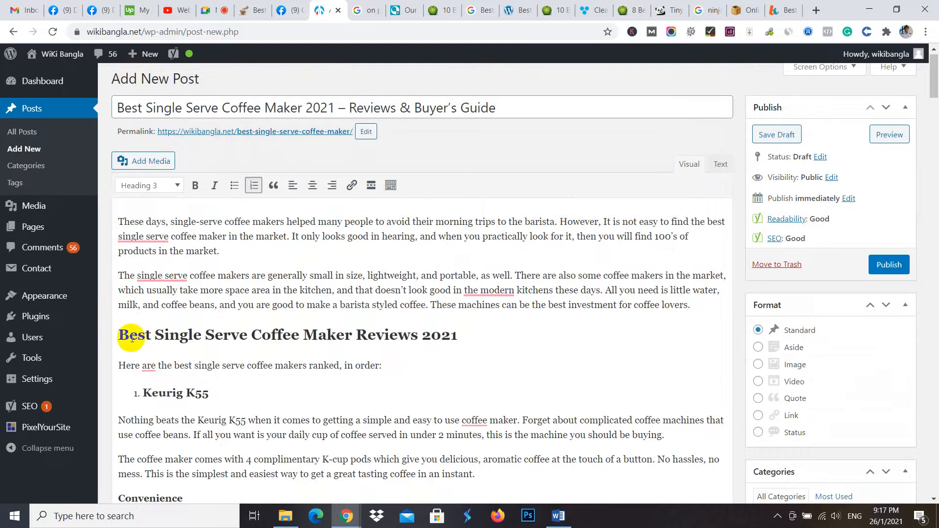
pyautogui.moveTo(126, 339); pyautogui.dragTo(471, 338)
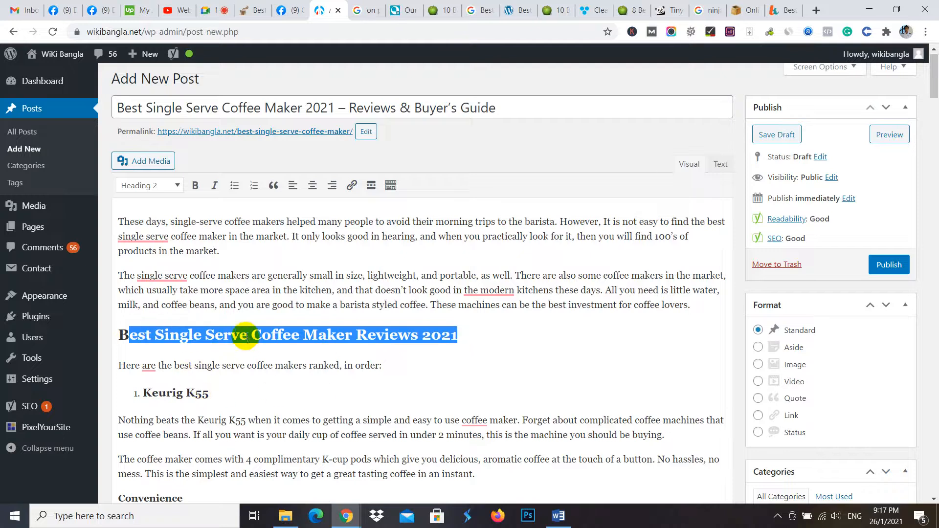
pyautogui.scroll(-13, 162, 389)
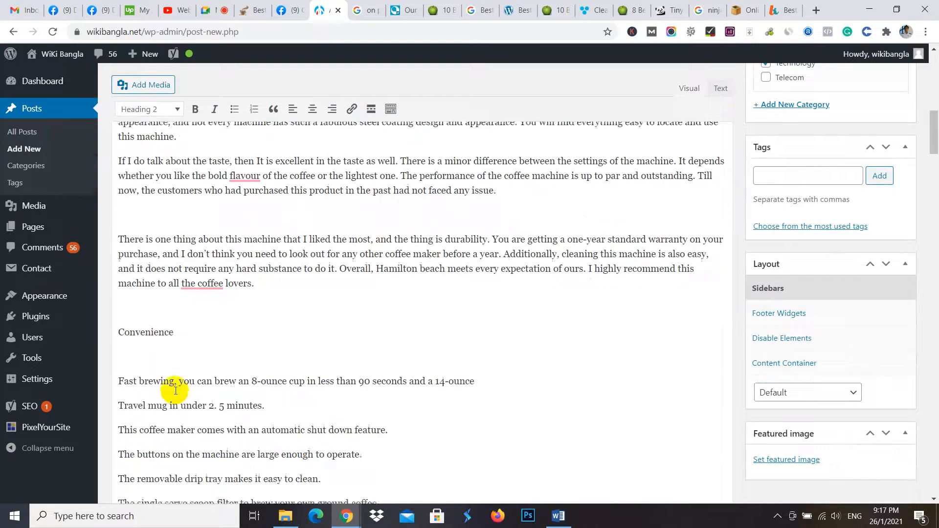
pyautogui.scroll(7, 175, 391)
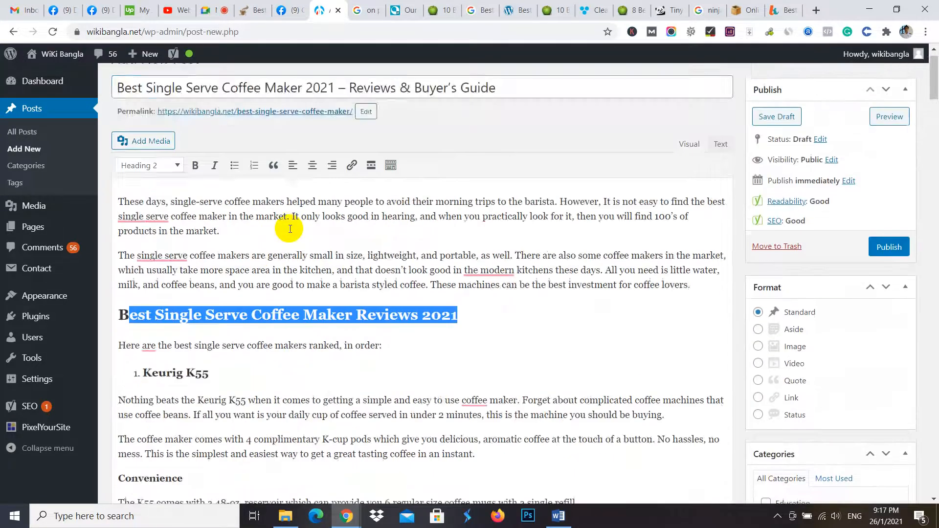
pyautogui.scroll(1, 242, 310)
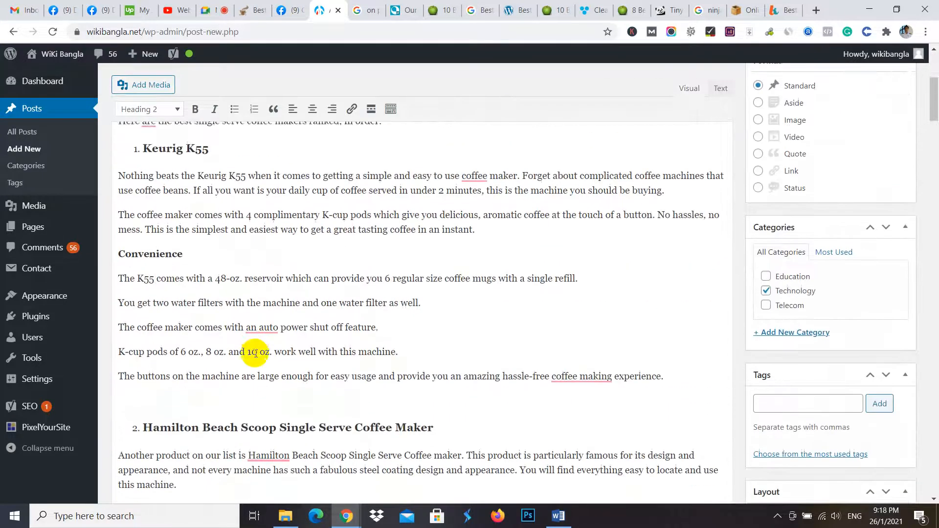
pyautogui.scroll(-3, 254, 353)
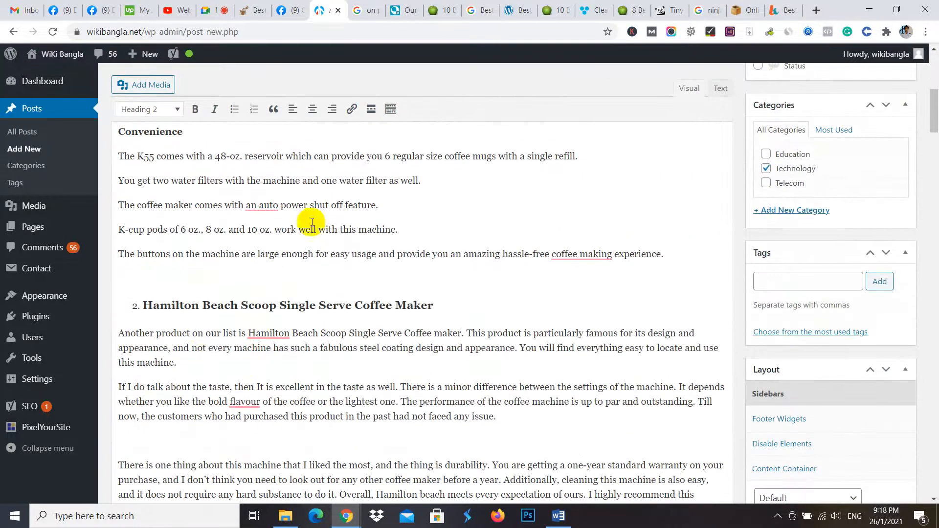
pyautogui.tripleClick(305, 304)
pyautogui.scroll(-4, 267, 252)
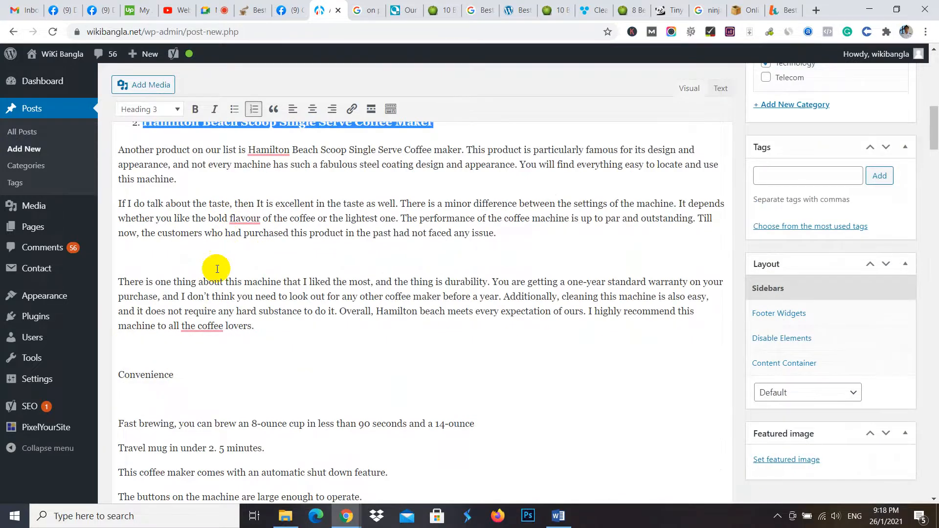
pyautogui.click(108, 6)
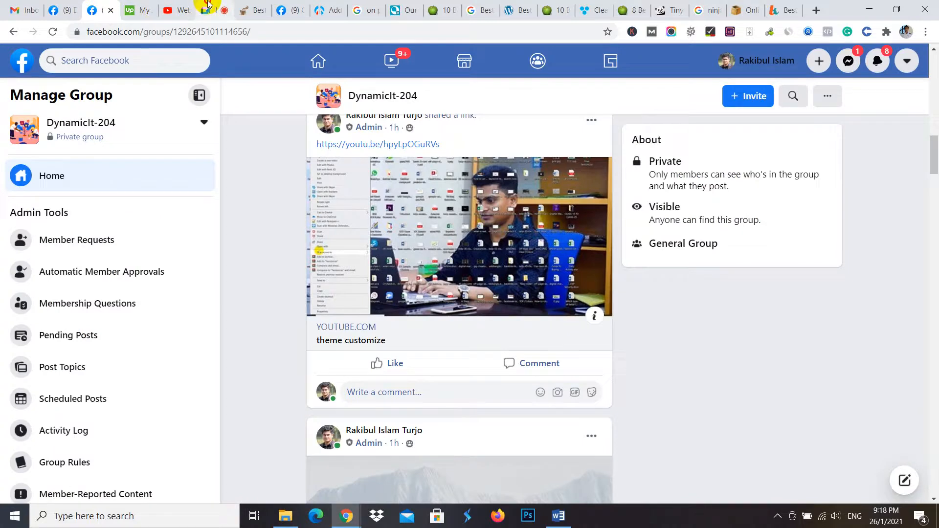
pyautogui.click(208, 4)
pyautogui.click(327, 3)
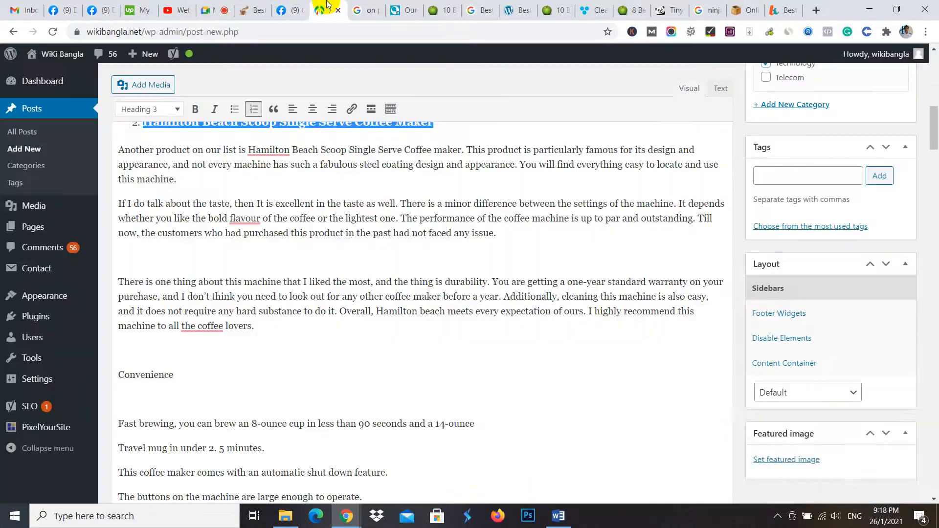
# - Delete the empty line between the second and third paragraphs of the Hamilton Beach review
pyautogui.scroll(4, 269, 283)
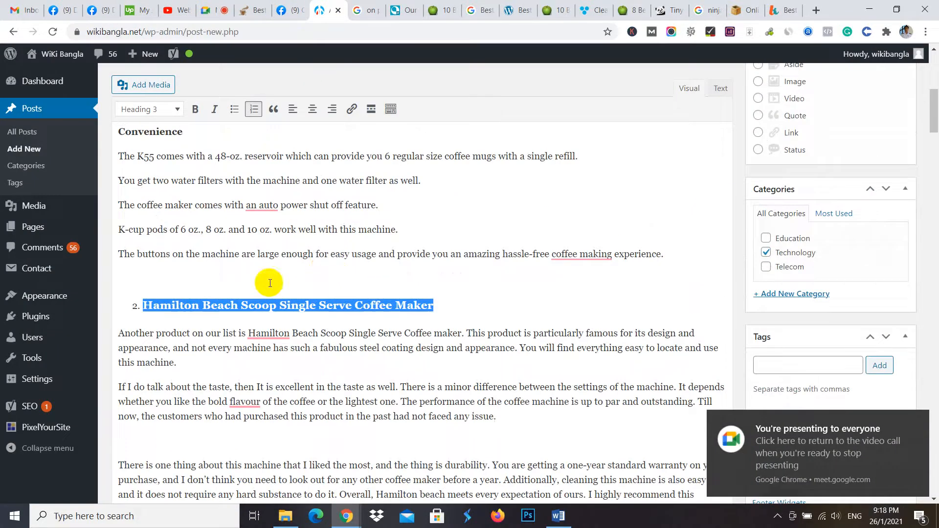
pyautogui.scroll(-4, 270, 283)
pyautogui.click(154, 252)
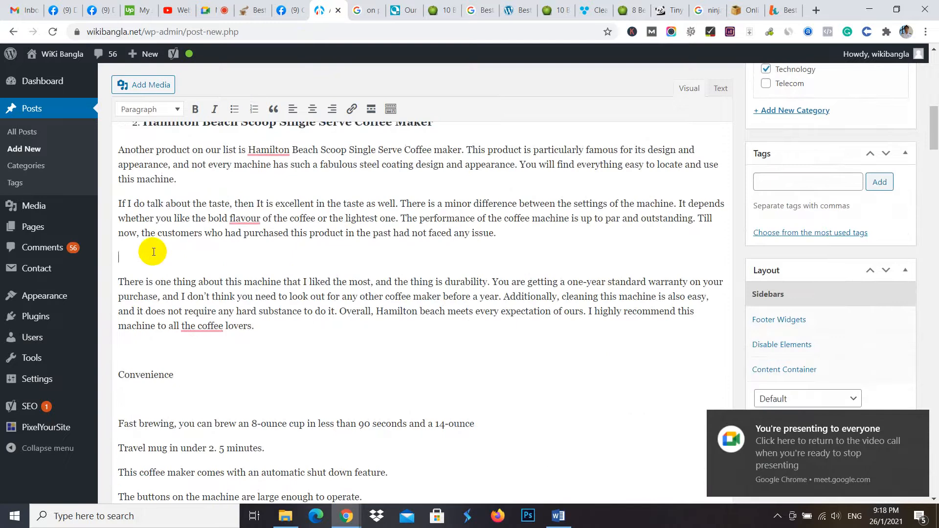
pyautogui.press('BackSpace')
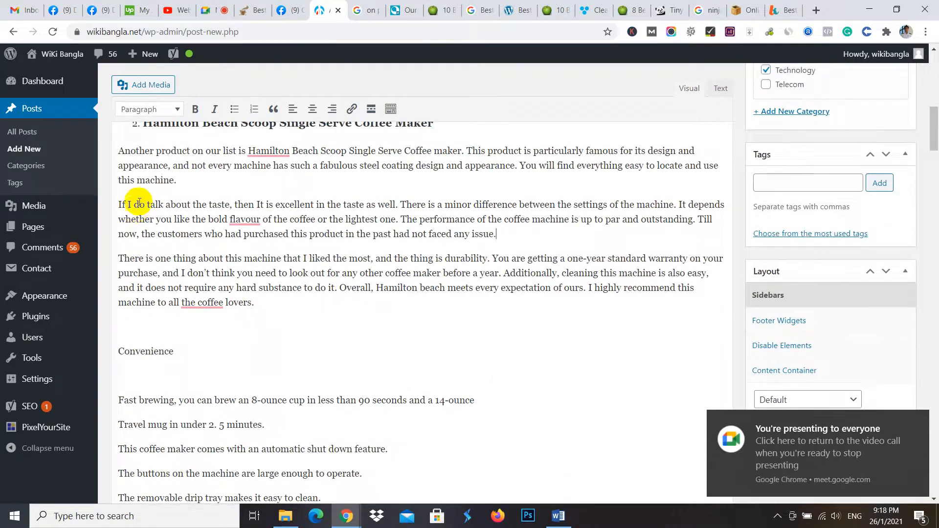
# - Make the Hamilton Beach section's "Convenience" label bold and delete the empty line beneath it
pyautogui.scroll(3, 192, 233)
pyautogui.scroll(-4, 192, 233)
pyautogui.moveTo(174, 289); pyautogui.dragTo(104, 292)
pyautogui.click(195, 109)
pyautogui.scroll(5, 192, 272)
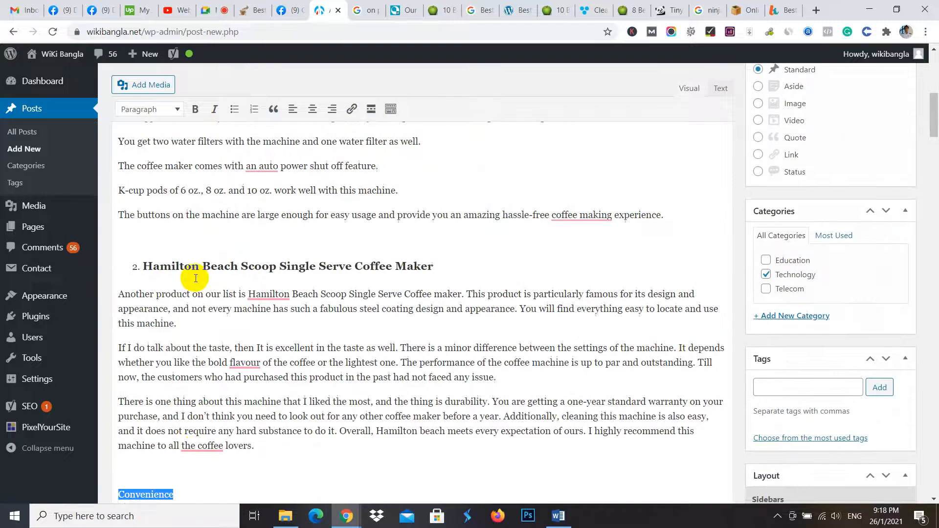
pyautogui.scroll(-3, 177, 419)
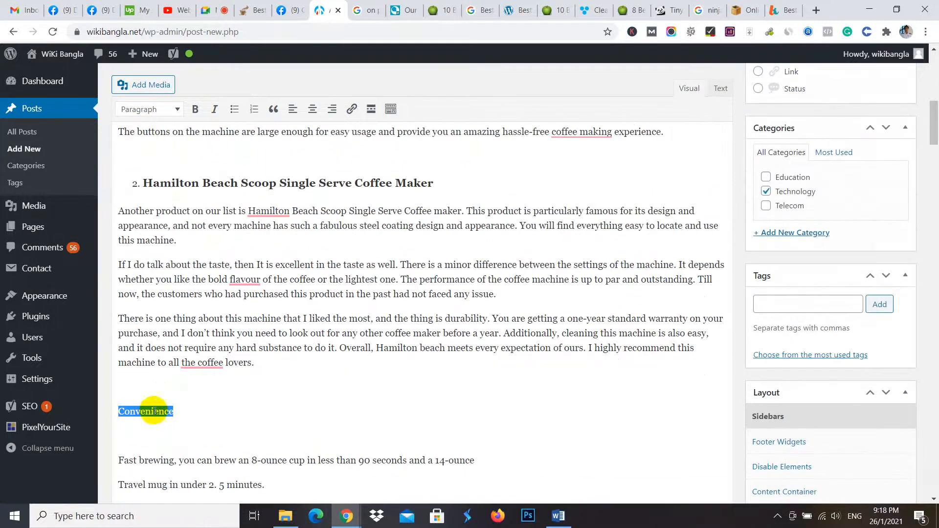
pyautogui.click(195, 109)
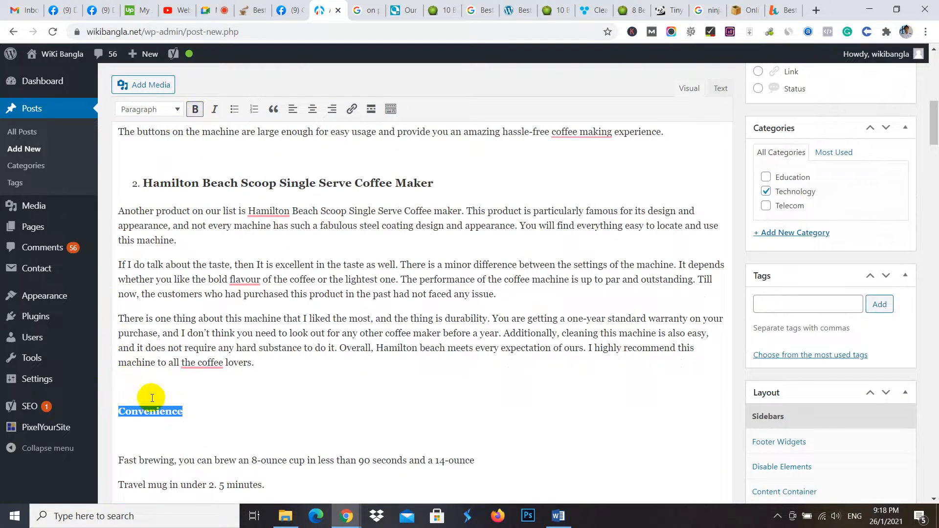
pyautogui.click(141, 440)
pyautogui.press('BackSpace')
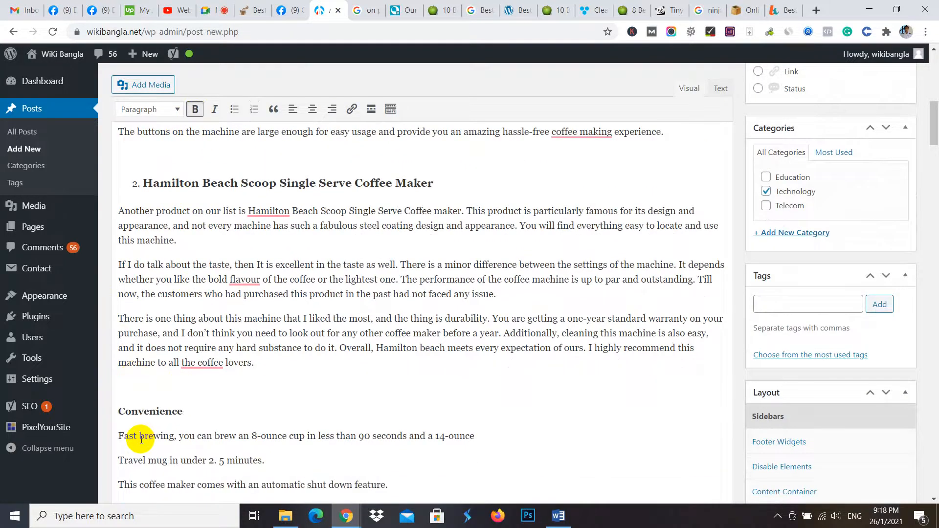
# - Delete the empty line above the Hamilton Beach section's "Convenience" label and insert an empty line after the section's last feature
pyautogui.click(137, 377)
pyautogui.press('BackSpace')
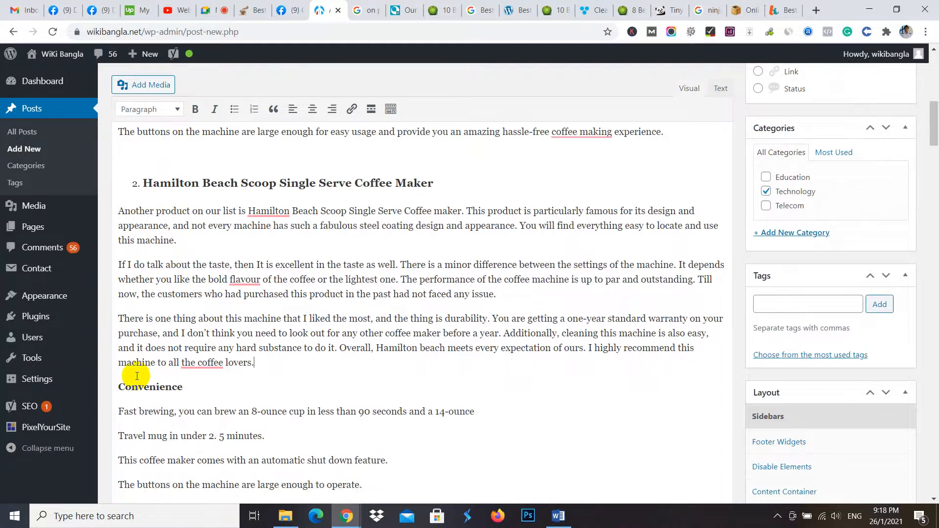
pyautogui.scroll(-5, 161, 362)
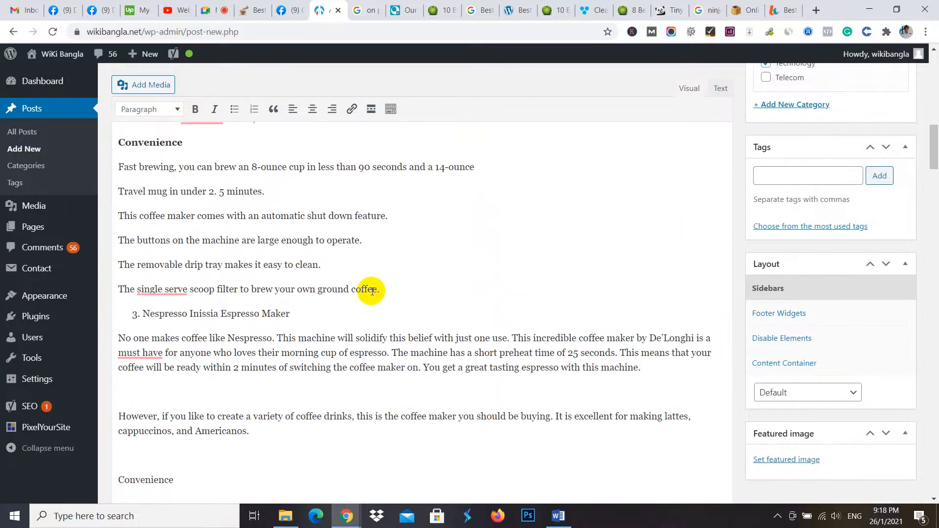
pyautogui.click(392, 289)
pyautogui.press('Return')
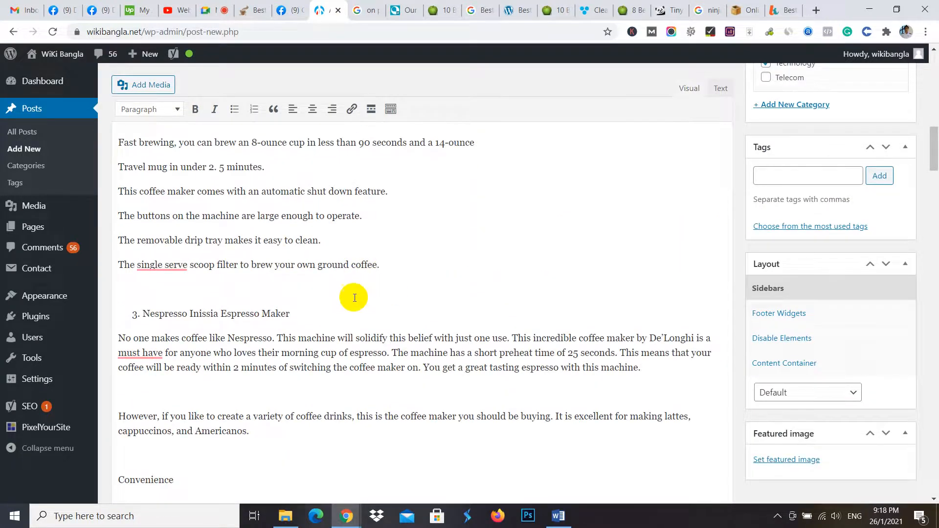
# - Format the third product name, "Nespresso Inissia Espresso Maker", as Heading 3
pyautogui.moveTo(294, 313); pyautogui.dragTo(125, 306)
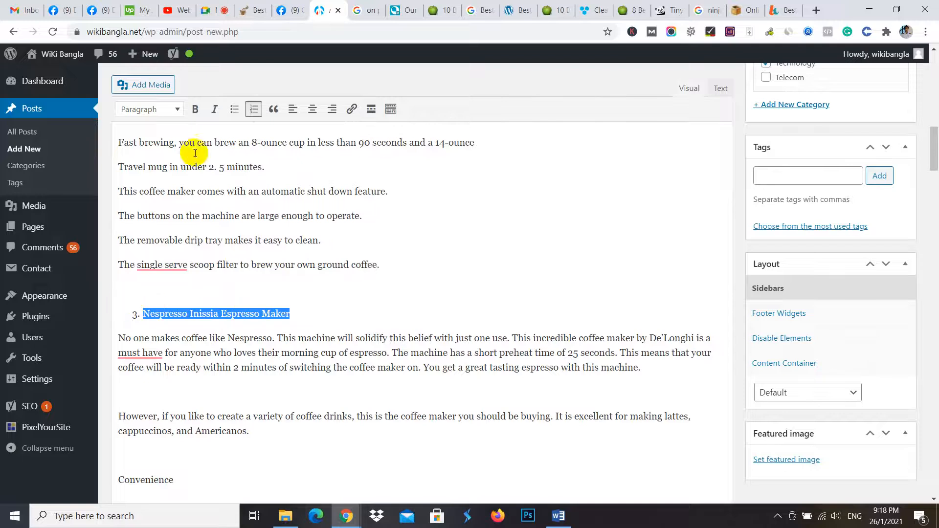
pyautogui.click(177, 109)
pyautogui.click(184, 202)
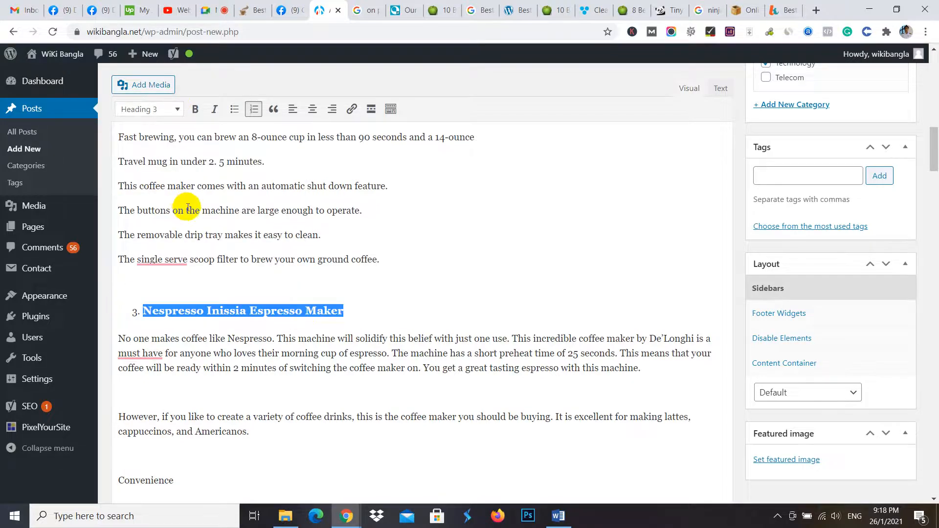
# - Delete the empty lines between the Nespresso Inissia paragraphs and beneath its "Convenience" label, and make that label bold
pyautogui.scroll(-5, 264, 210)
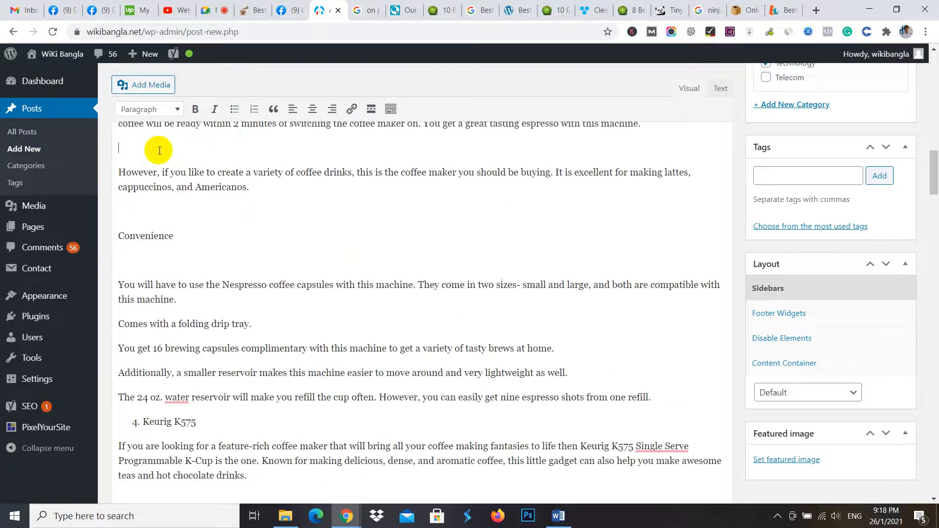
pyautogui.press('BackSpace')
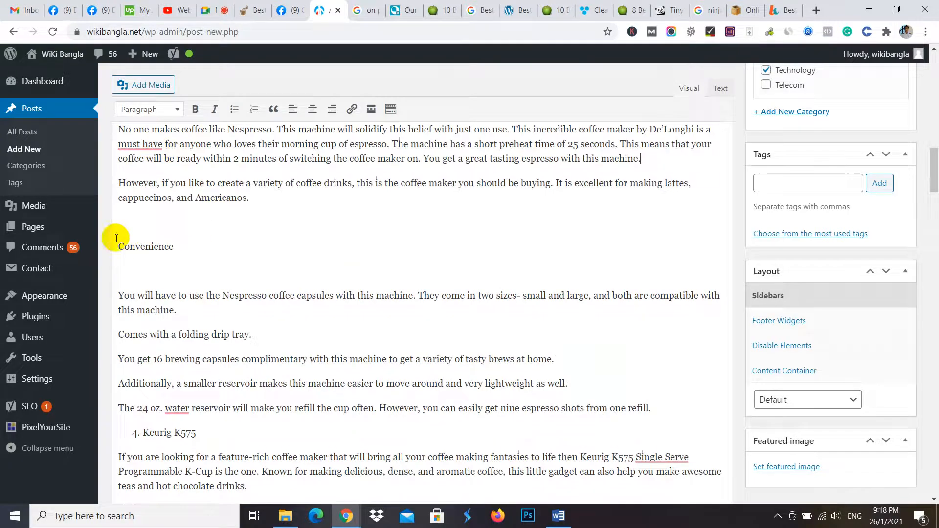
pyautogui.click(142, 271)
pyautogui.press('BackSpace')
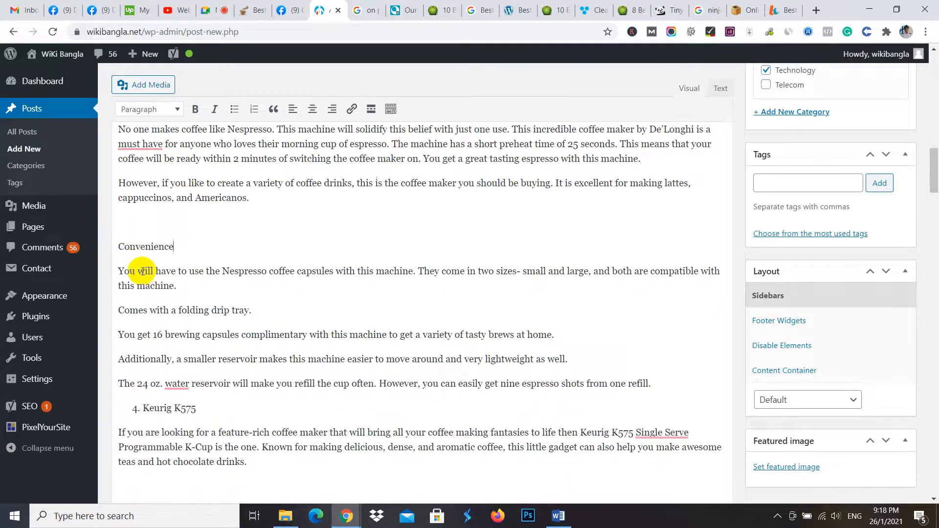
pyautogui.moveTo(180, 244); pyautogui.dragTo(74, 245)
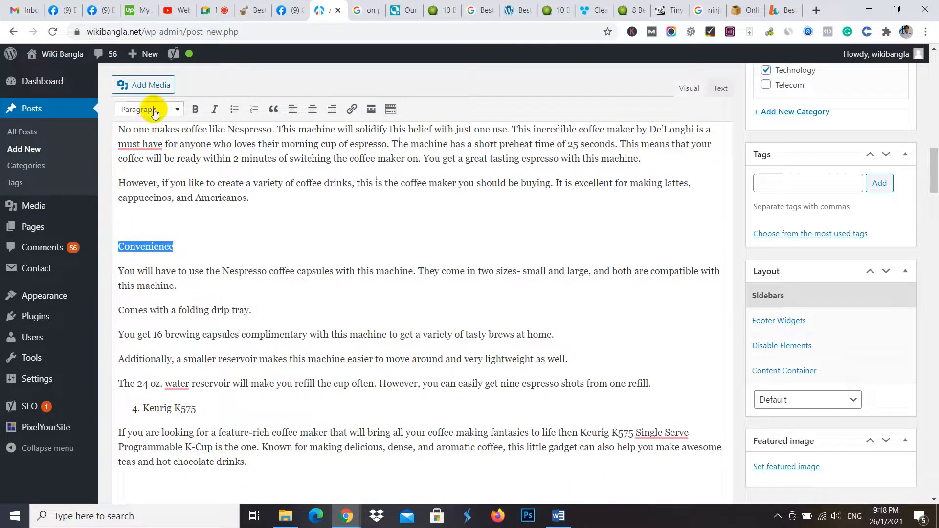
pyautogui.click(199, 108)
pyautogui.click(131, 223)
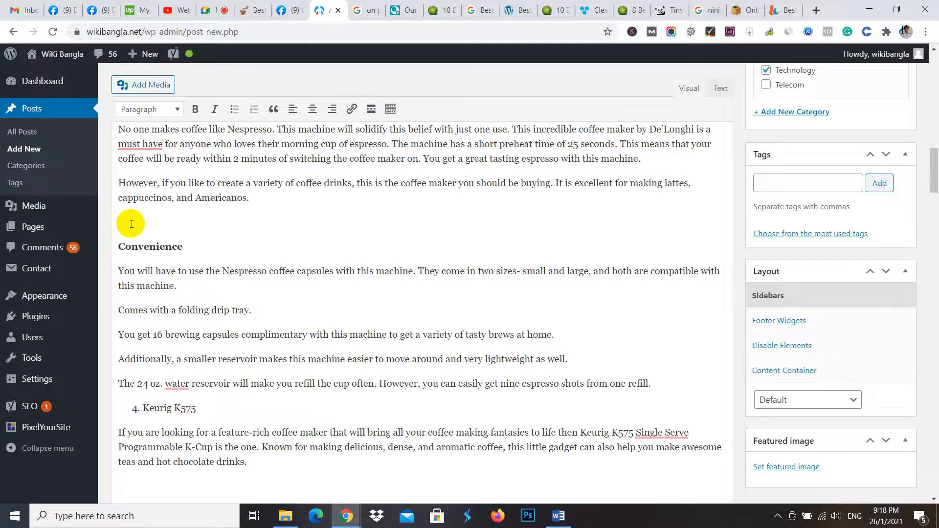
# - Insert an empty line above the fourth product name, "Keurig K575", and format the name as Heading 3
pyautogui.scroll(-3, 147, 245)
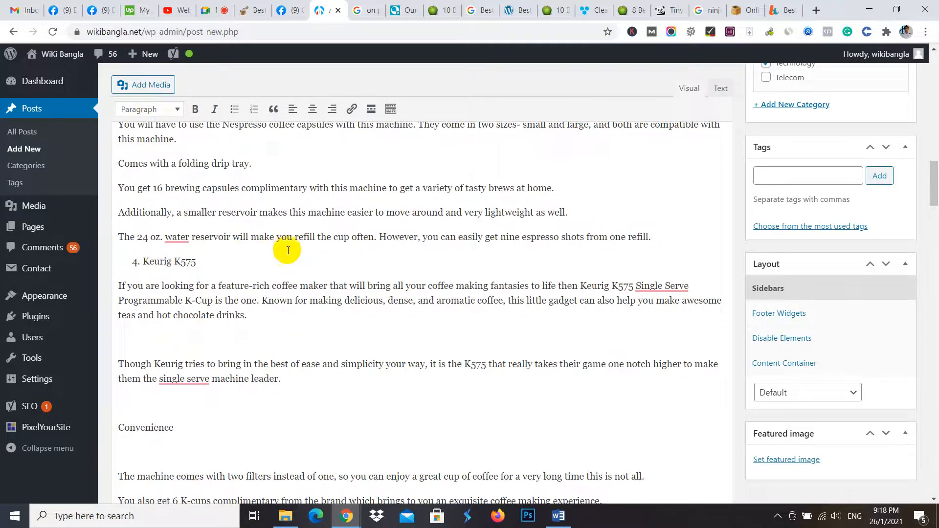
pyautogui.click(666, 232)
pyautogui.press('Return')
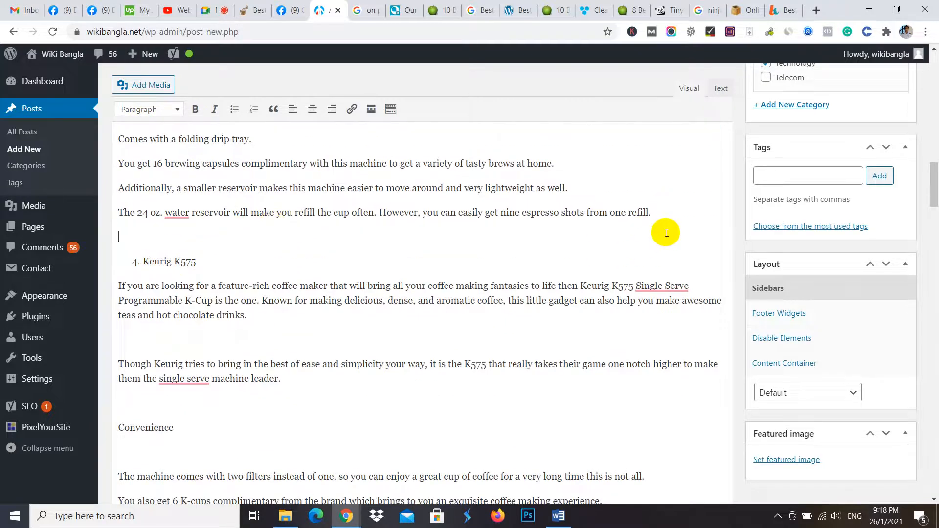
pyautogui.moveTo(204, 264); pyautogui.dragTo(133, 263)
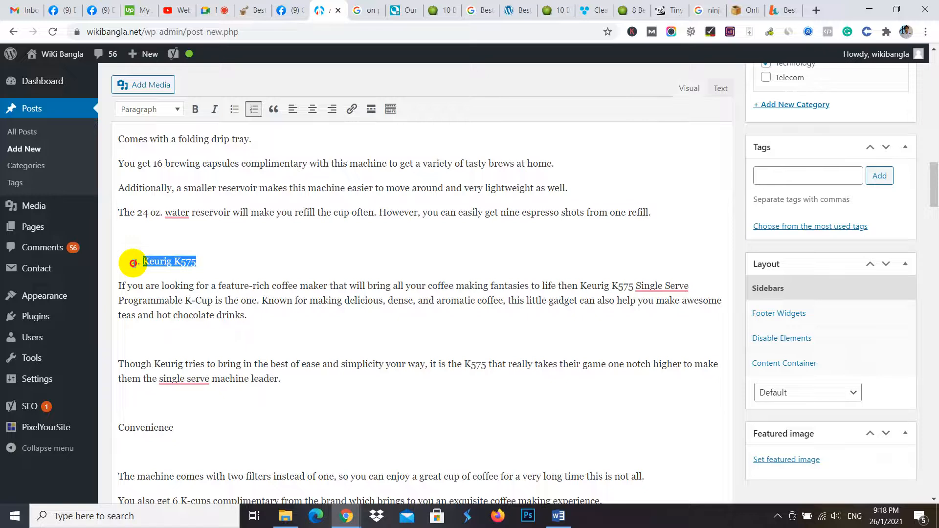
pyautogui.click(172, 109)
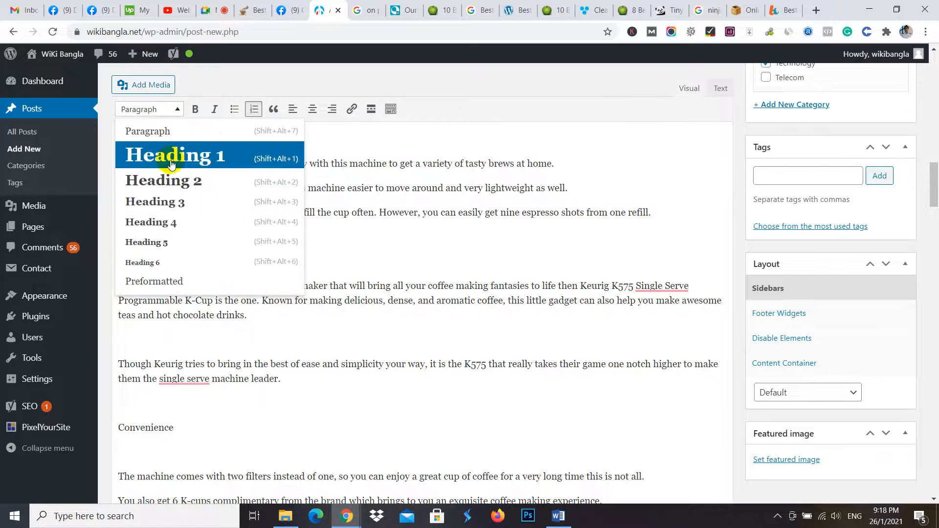
pyautogui.click(174, 203)
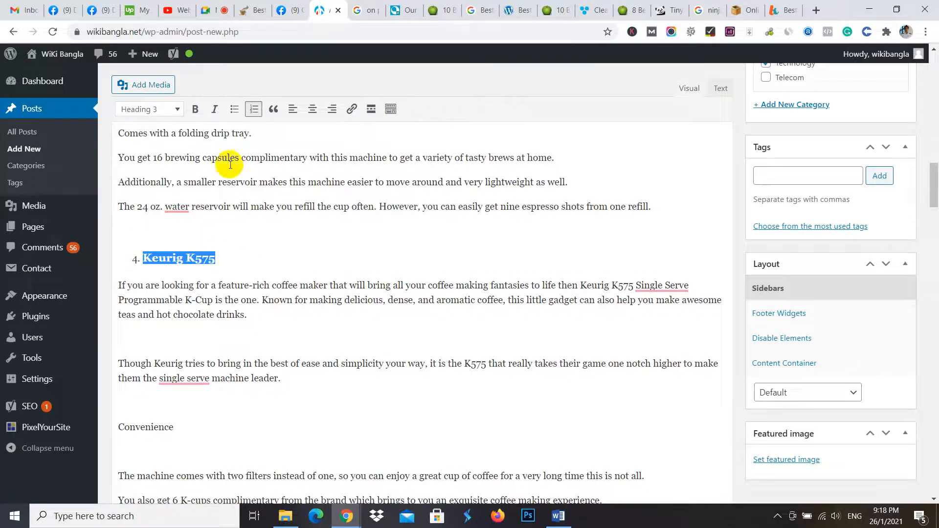
# - Delete the empty lines between the Keurig K575 paragraphs and around its "Convenience" label, and make that label bold
pyautogui.scroll(-1, 172, 286)
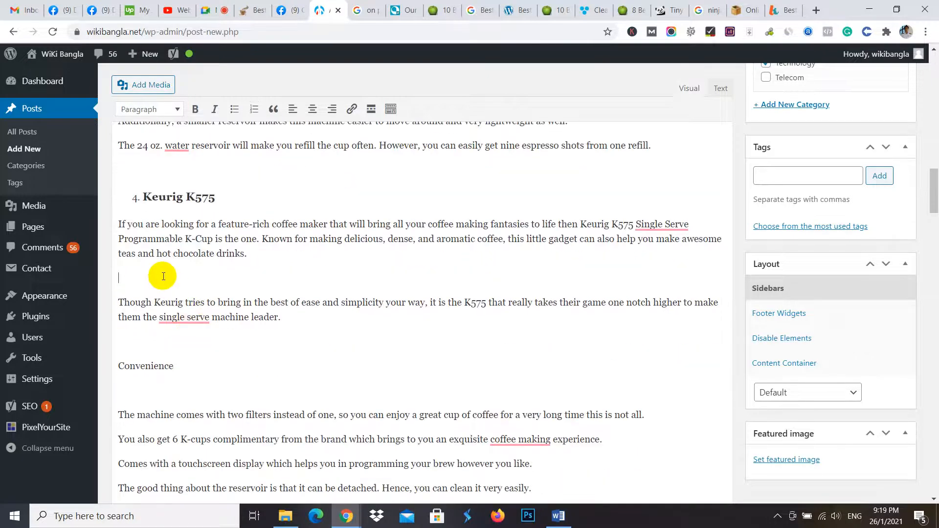
pyautogui.click(162, 281)
pyautogui.press('BackSpace')
pyautogui.click(142, 313)
pyautogui.press('BackSpace')
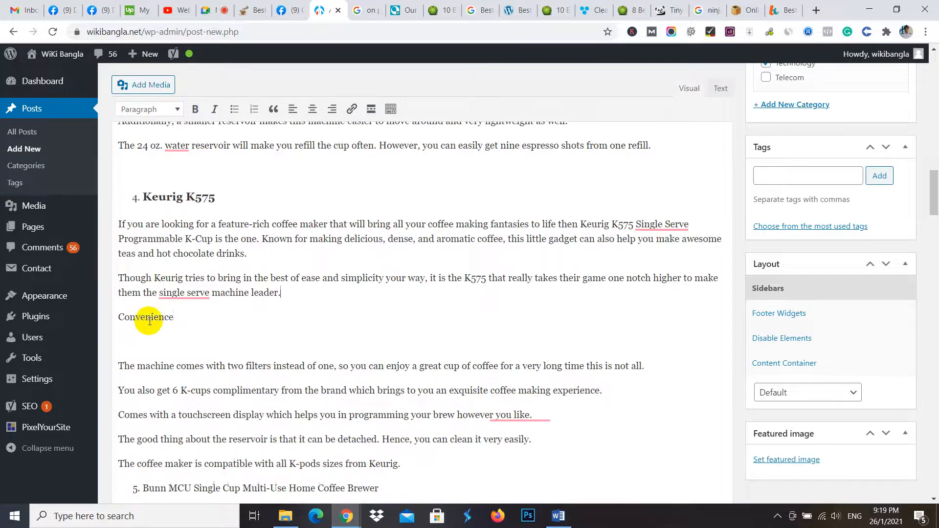
pyautogui.click(135, 343)
pyautogui.press('BackSpace')
pyautogui.moveTo(180, 322); pyautogui.dragTo(126, 319)
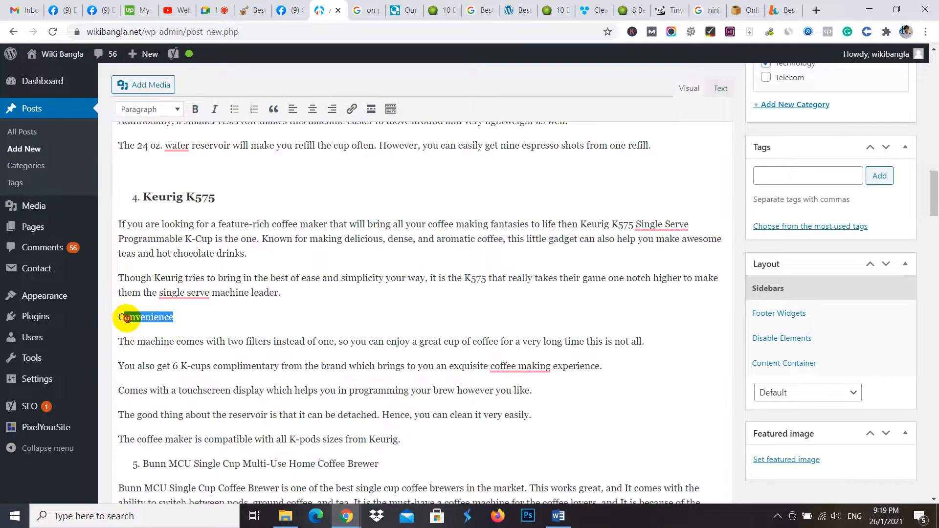
pyautogui.click(195, 109)
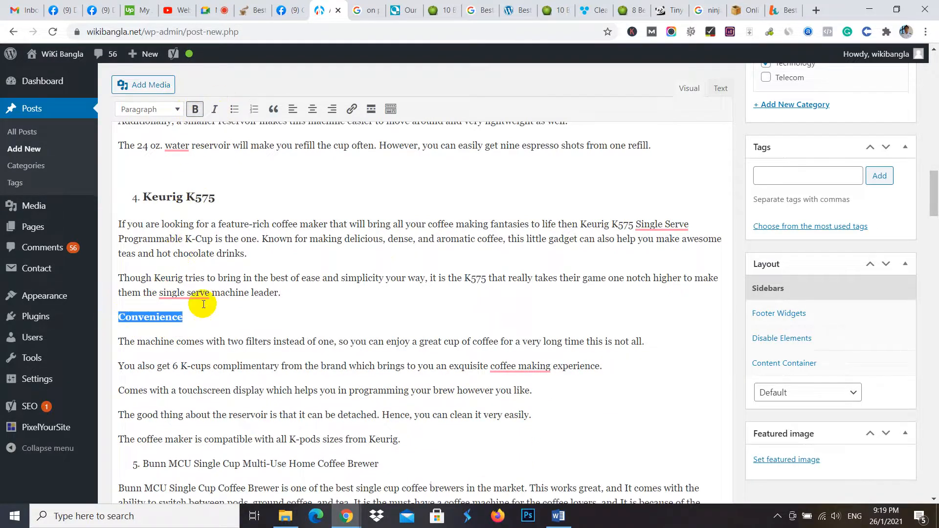
# - Insert an empty line above the fifth product name, "Bunn MCU Single Cup Multi-Use Home Coffee Brewer", and format the name as Heading 3
pyautogui.scroll(-3, 211, 303)
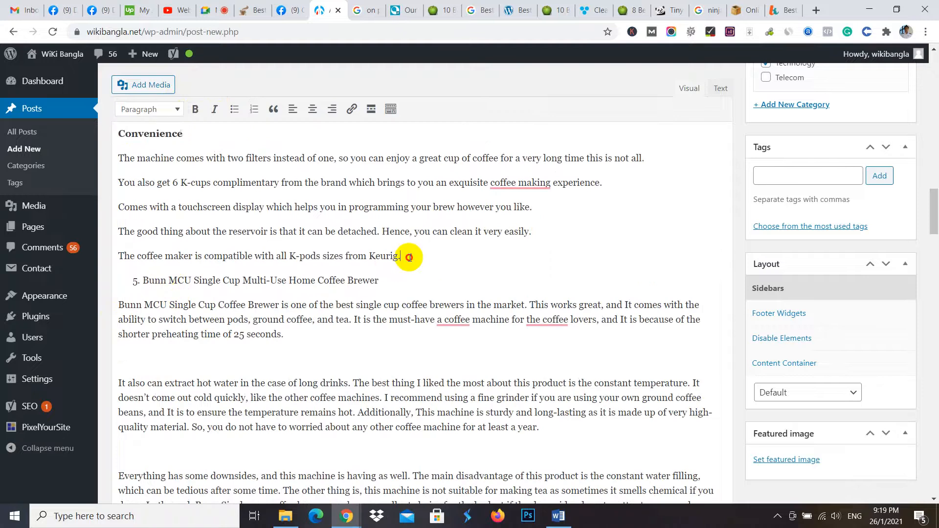
pyautogui.click(410, 258)
pyautogui.press('Return')
pyautogui.moveTo(380, 280); pyautogui.dragTo(109, 282)
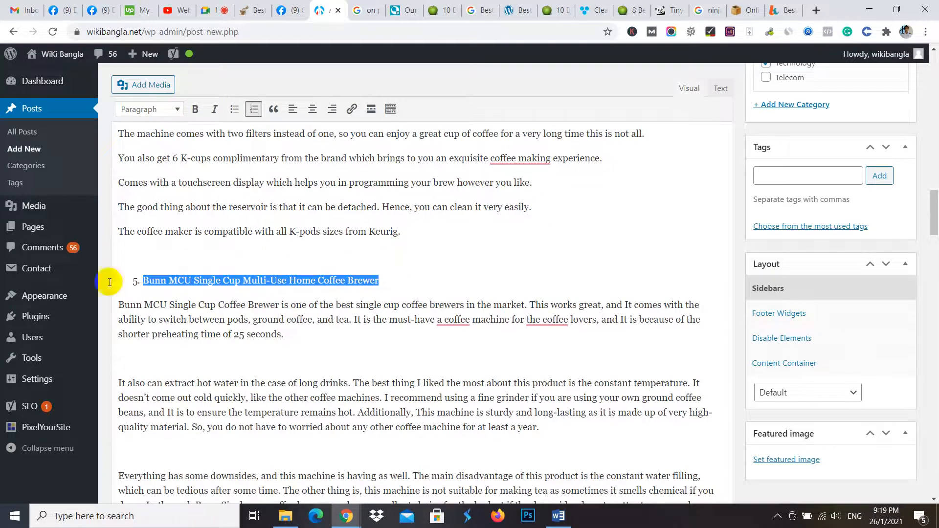
pyautogui.click(170, 110)
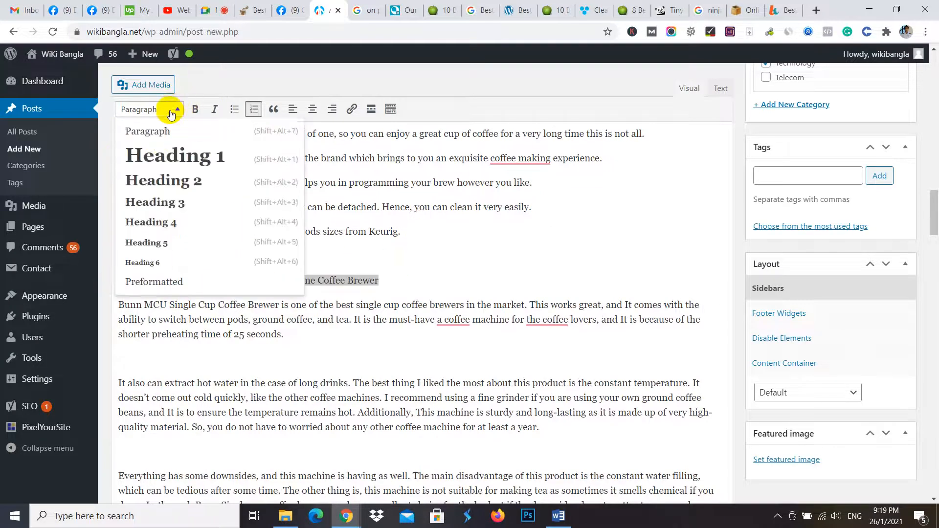
pyautogui.click(176, 202)
pyautogui.click(455, 256)
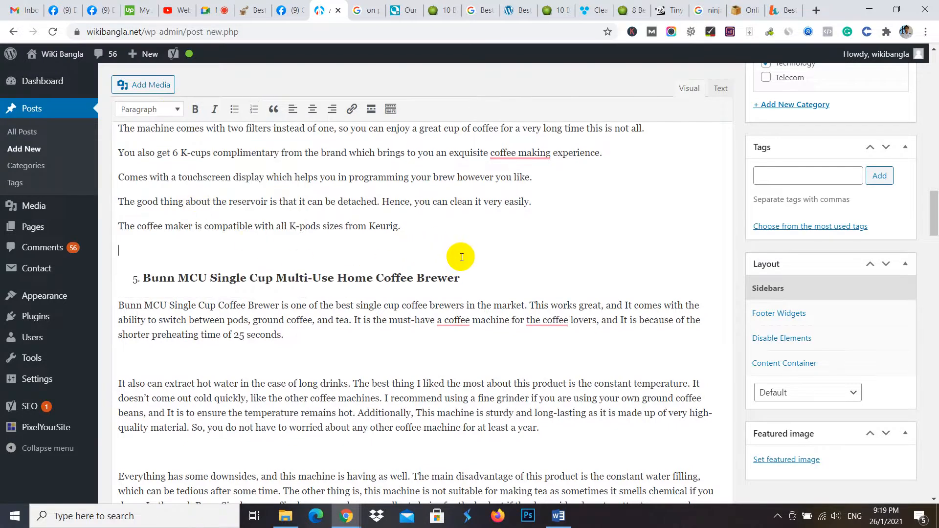
# - Delete the empty lines between the Bunn MCU paragraphs and around its "Convenience" label, and make that label bold
pyautogui.scroll(3, 432, 258)
pyautogui.scroll(-4, 342, 293)
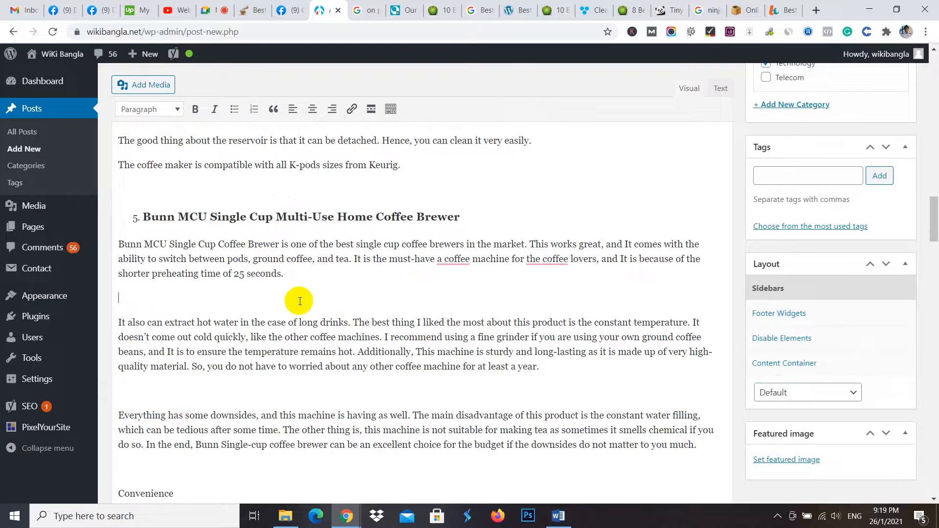
pyautogui.press('BackSpace')
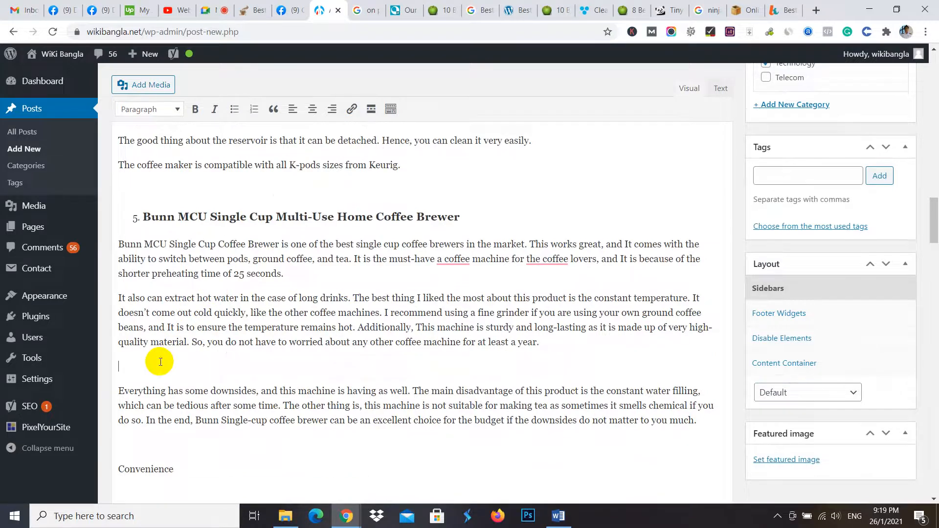
pyautogui.press('BackSpace')
pyautogui.click(135, 423)
pyautogui.press('BackSpace')
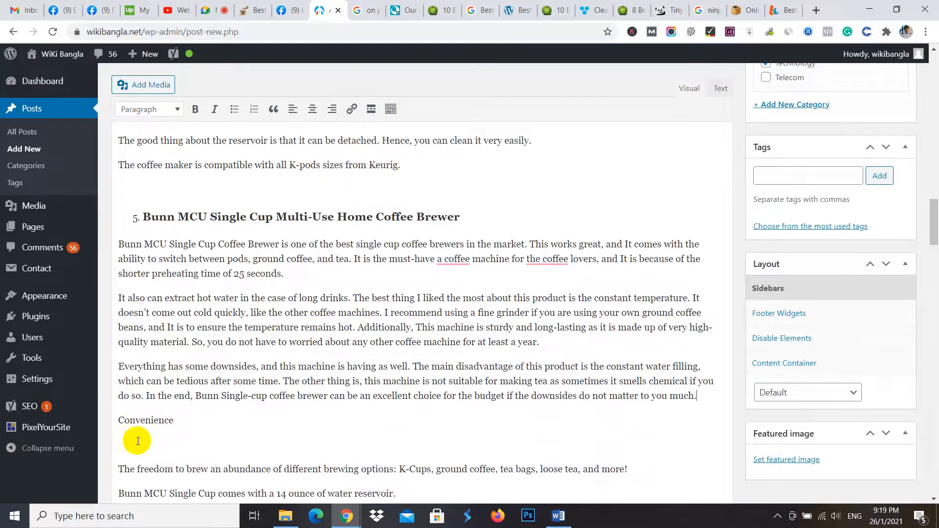
pyautogui.click(138, 441)
pyautogui.press('BackSpace')
pyautogui.doubleClick(165, 419)
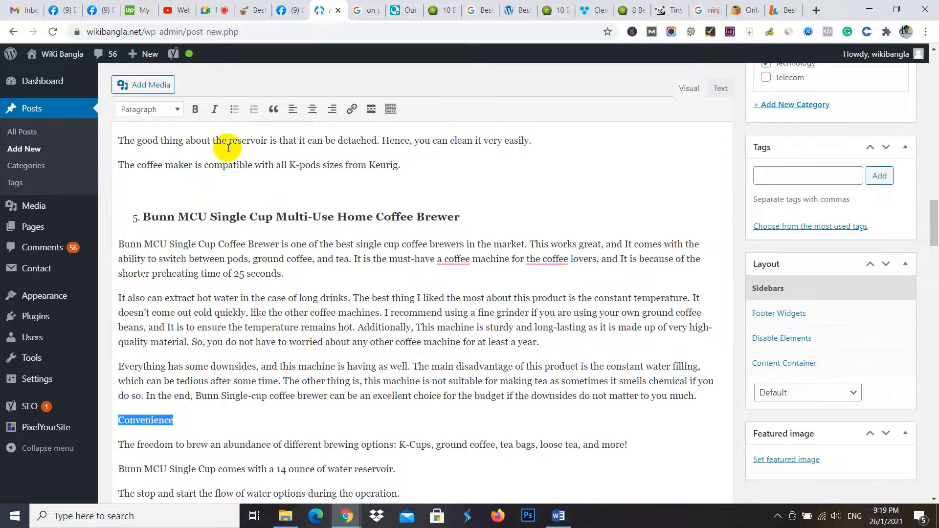
pyautogui.click(195, 108)
# - Insert an empty line above the sixth product name, "Keurig 2.0 K250 Brewing System", and format the name as Heading 3
pyautogui.scroll(-3, 186, 259)
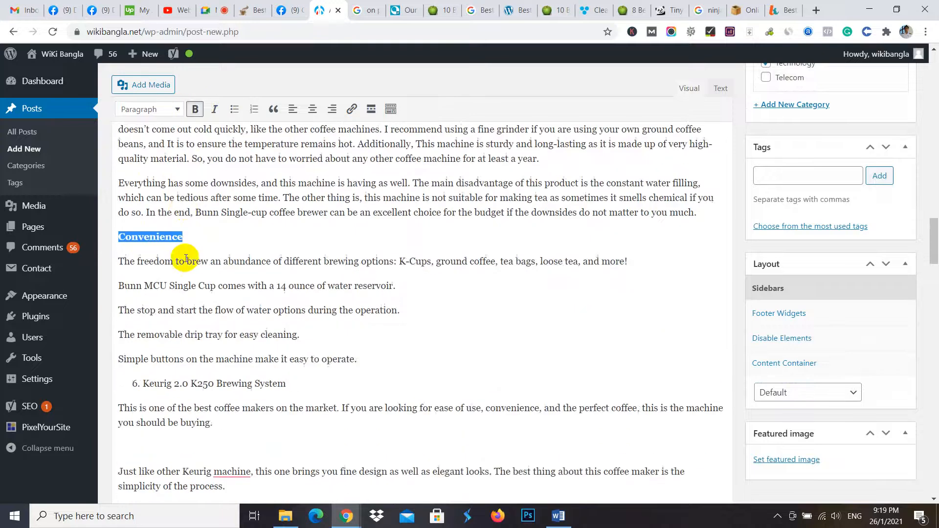
pyautogui.scroll(-3, 186, 260)
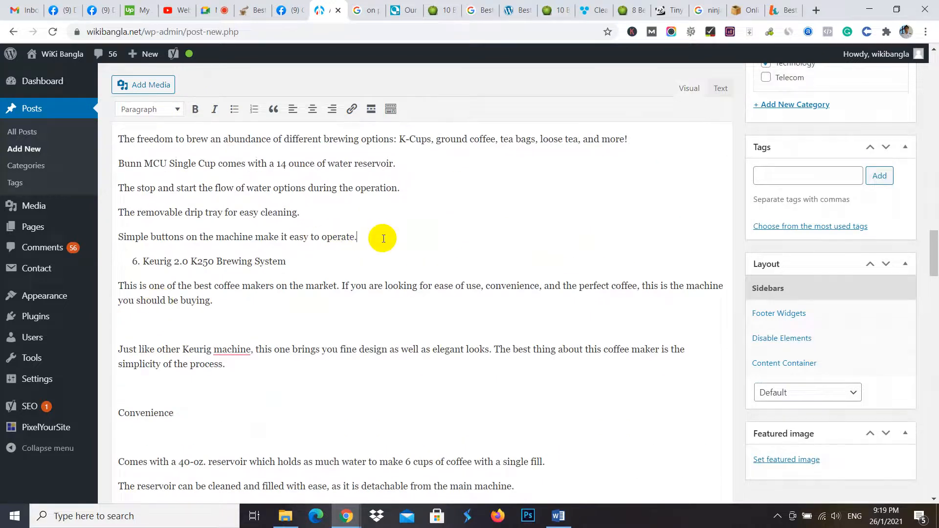
pyautogui.scroll(-1, 342, 245)
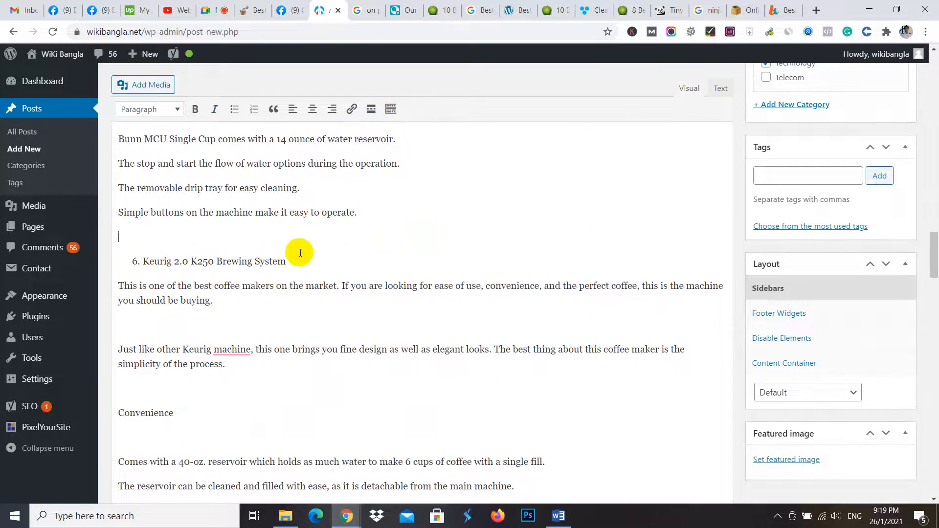
pyautogui.moveTo(287, 261); pyautogui.dragTo(118, 257)
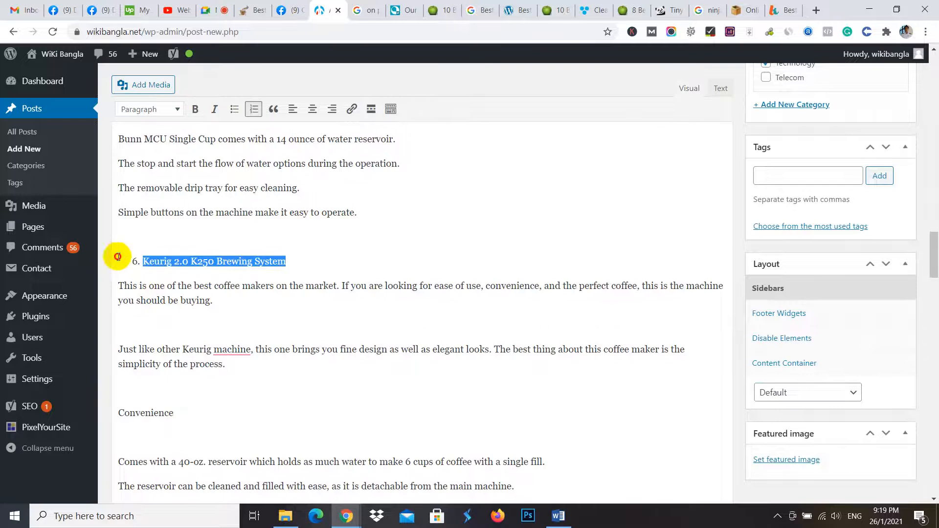
pyautogui.click(169, 110)
pyautogui.click(178, 202)
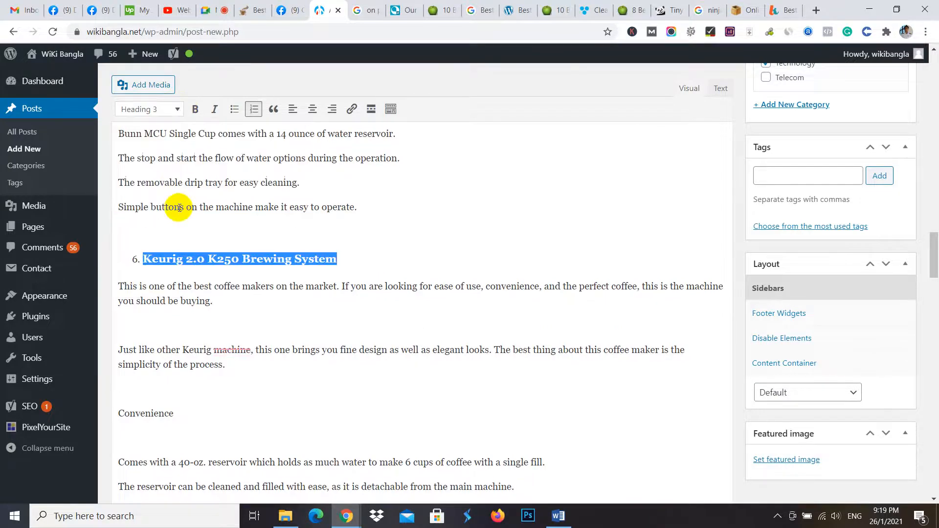
# - Delete the empty lines between the Keurig 2.0 K250 paragraphs and around its "Convenience" label, and make that label bold
pyautogui.scroll(-1, 205, 268)
pyautogui.click(166, 267)
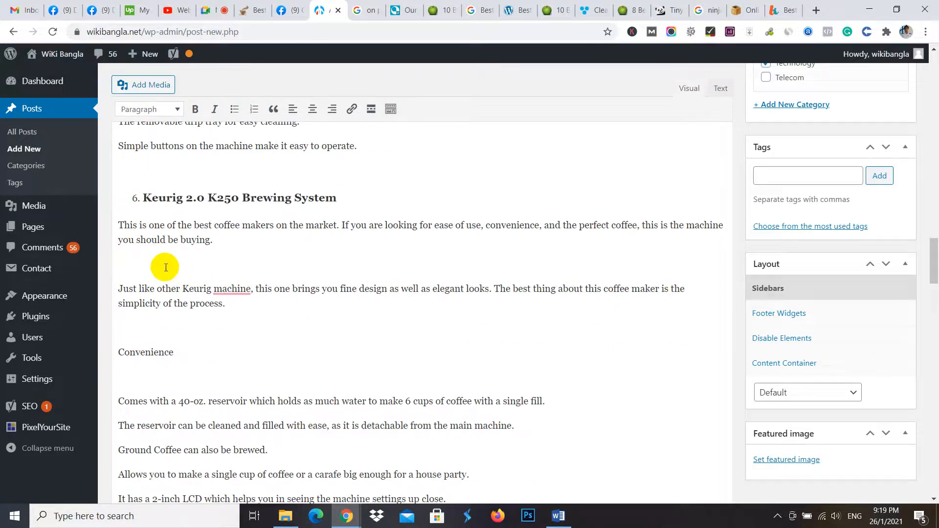
pyautogui.press('BackSpace')
pyautogui.press('BackSpace')
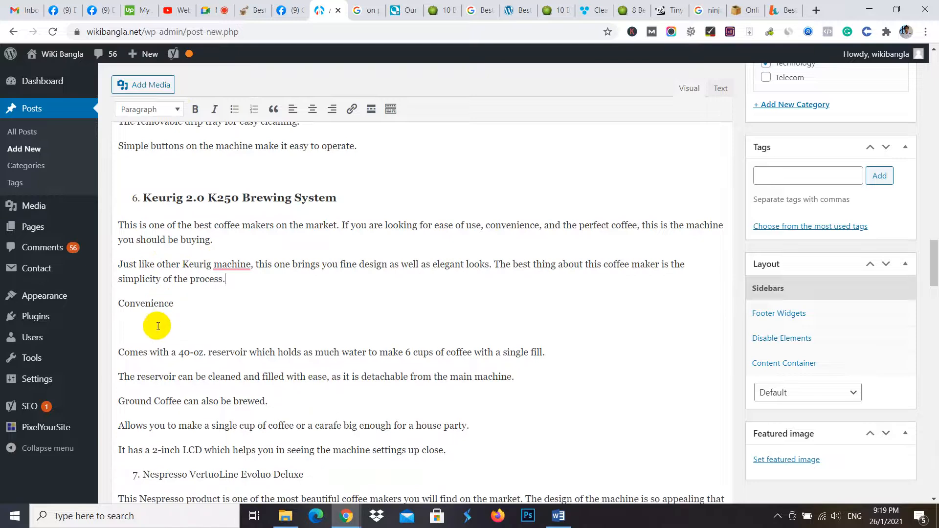
pyautogui.click(157, 327)
pyautogui.press('BackSpace')
pyautogui.moveTo(178, 305); pyautogui.dragTo(98, 307)
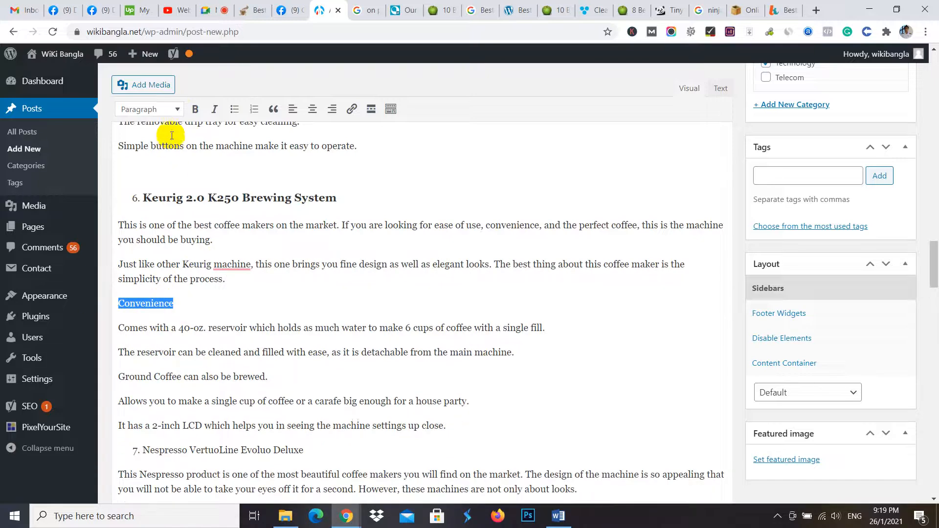
pyautogui.click(195, 109)
# - Insert an empty line above the seventh product name, "Nespresso VertuoLine Evoluo Deluxe", and format the name as Heading 3
pyautogui.scroll(-2, 206, 280)
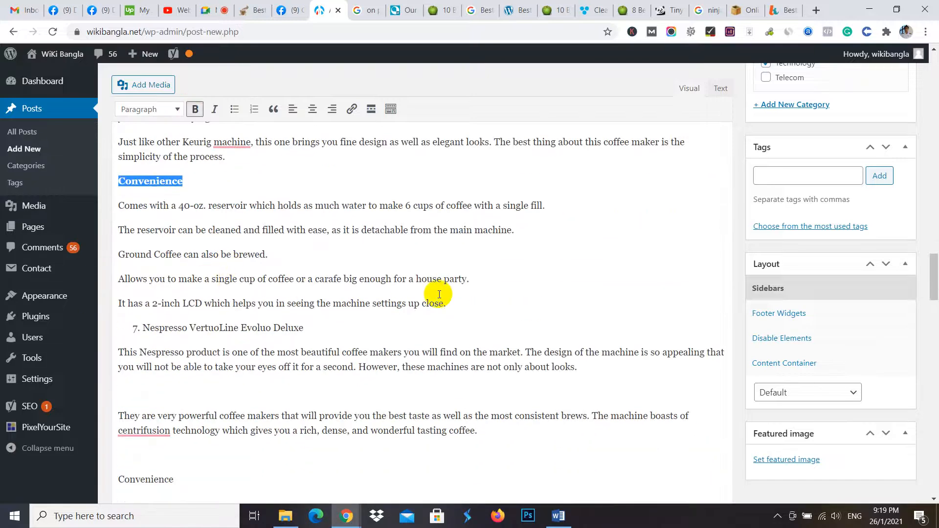
pyautogui.click(468, 303)
pyautogui.press('Return')
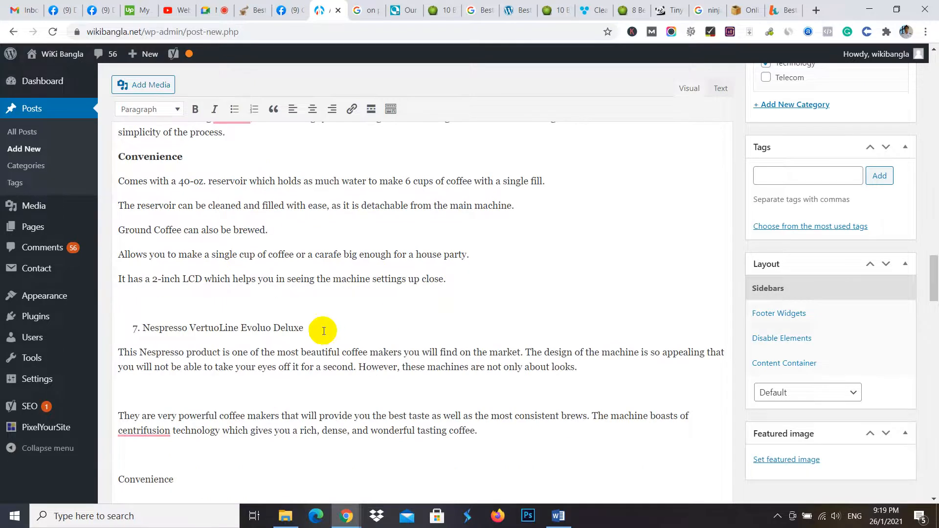
pyautogui.moveTo(324, 328); pyautogui.dragTo(128, 324)
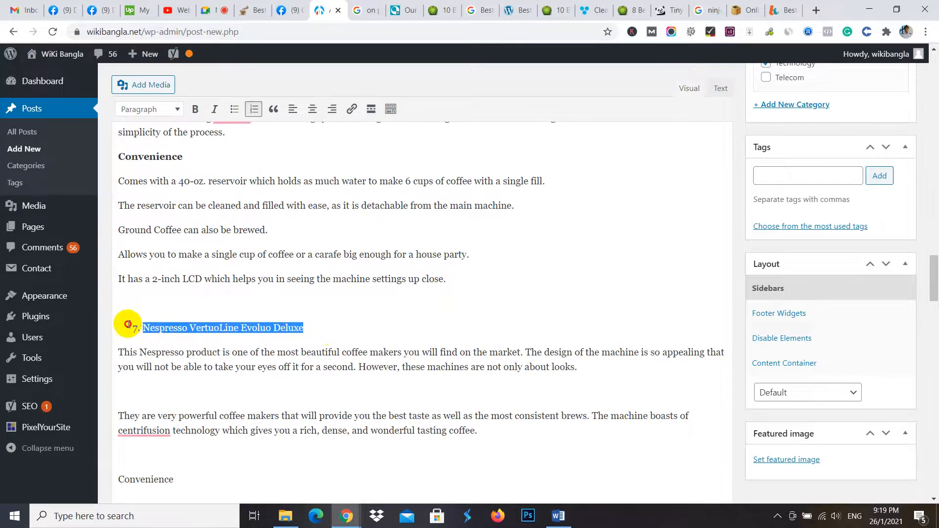
pyautogui.click(166, 109)
pyautogui.click(188, 201)
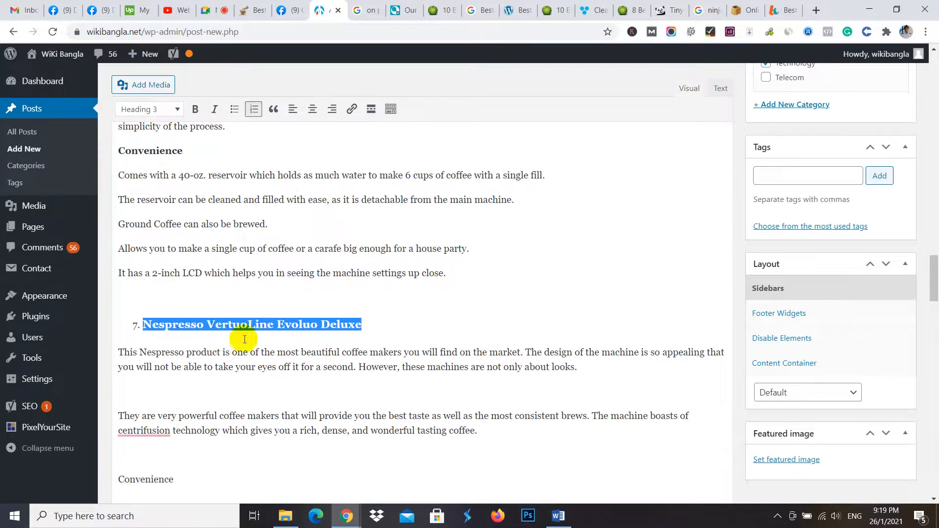
# - Delete the empty lines between the Nespresso VertuoLine paragraphs and around its "Convenience" label, and make that label bold
pyautogui.click(172, 393)
pyautogui.press('BackSpace')
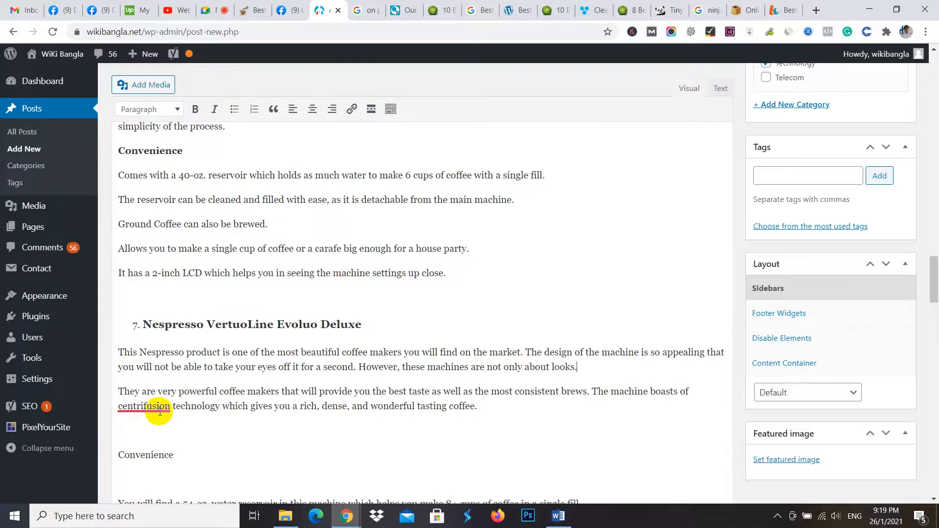
pyautogui.press('BackSpace')
pyautogui.press('BackSpace')
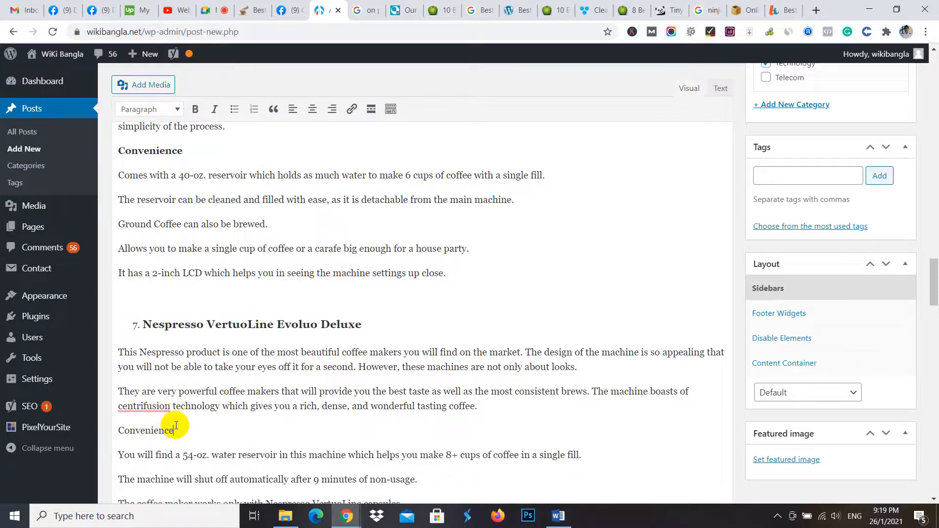
pyautogui.moveTo(174, 431); pyautogui.dragTo(100, 421)
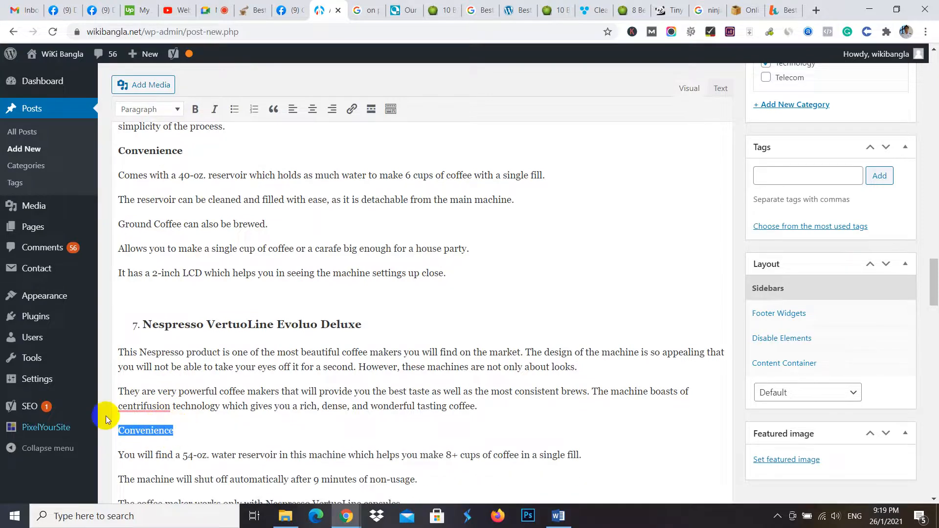
pyautogui.click(197, 109)
# - Format the eighth product name, "Keurig K-Mini Single Serve K-Cup Pod Coffee Brewer", as Heading 3
pyautogui.scroll(-4, 218, 259)
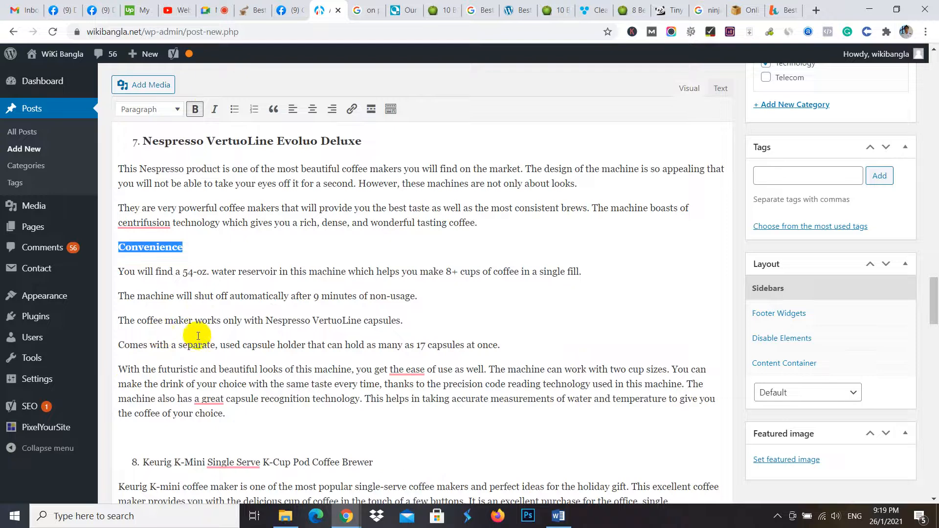
pyautogui.scroll(-3, 359, 347)
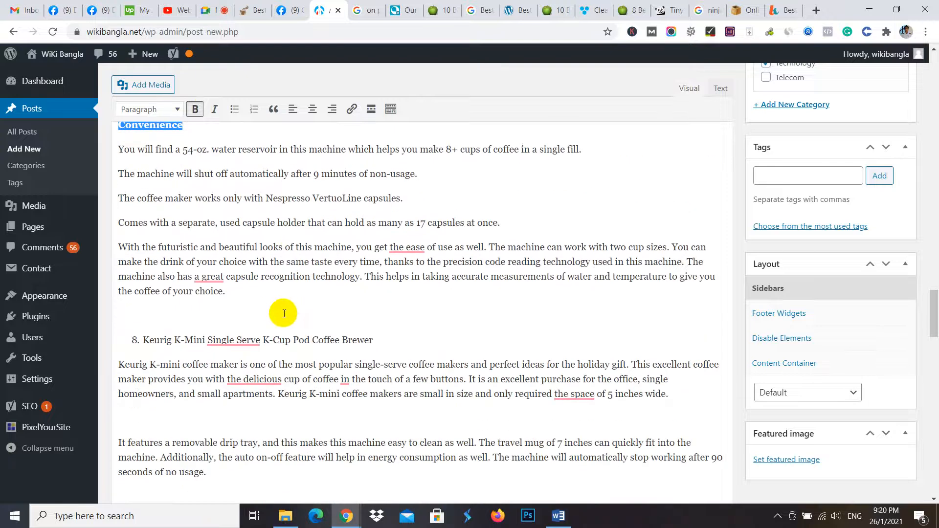
pyautogui.moveTo(389, 338); pyautogui.dragTo(120, 332)
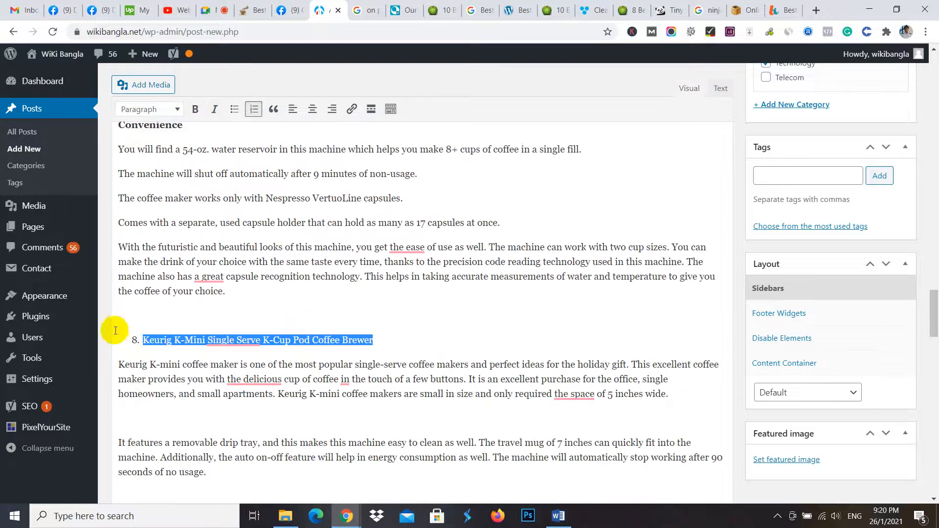
pyautogui.click(178, 109)
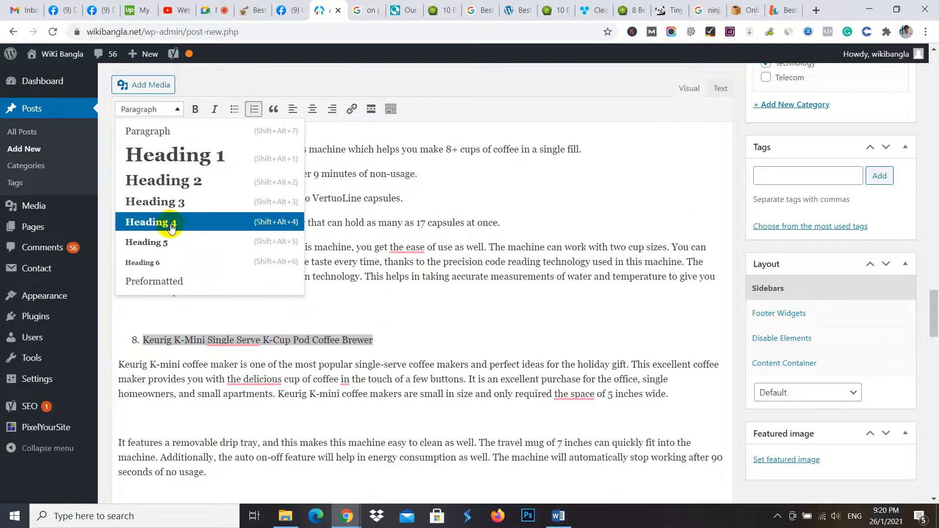
pyautogui.click(186, 207)
# - Delete the empty lines between the Keurig K-Mini paragraphs and around its "Convenience" label, and make that label bold
pyautogui.scroll(-3, 342, 309)
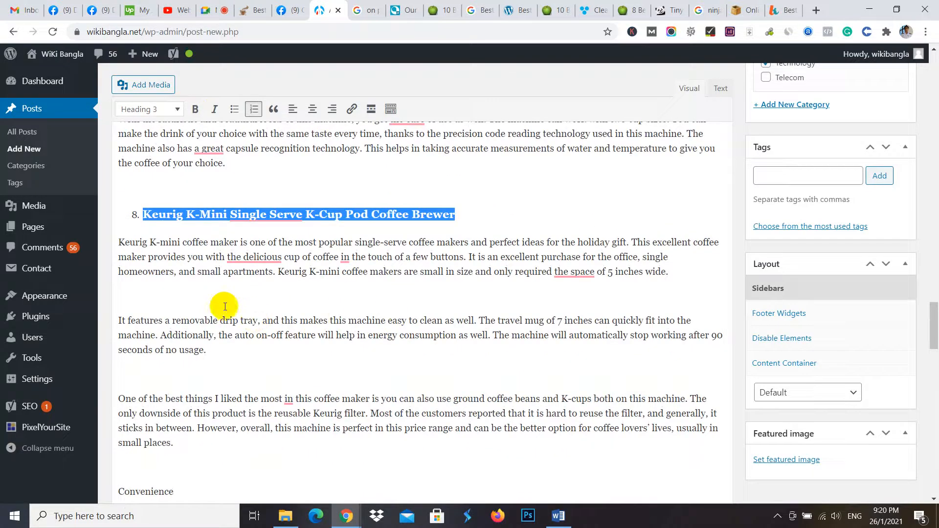
pyautogui.click(168, 281)
pyautogui.press('BackSpace')
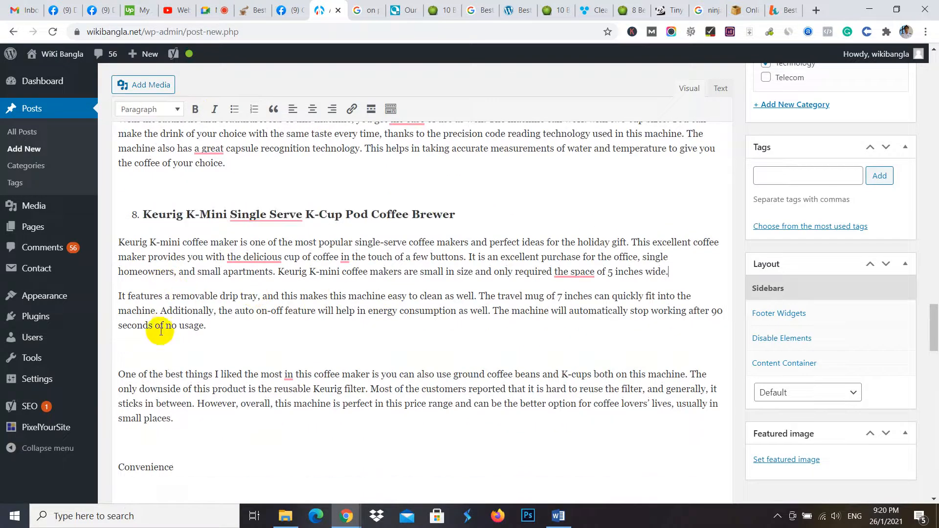
pyautogui.press('BackSpace')
pyautogui.click(139, 415)
pyautogui.press('BackSpace')
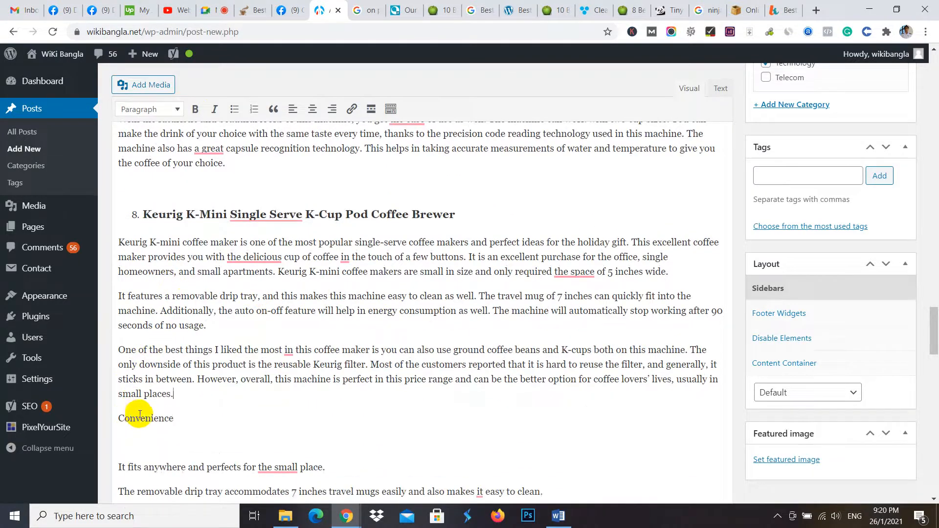
pyautogui.click(142, 437)
pyautogui.press('BackSpace')
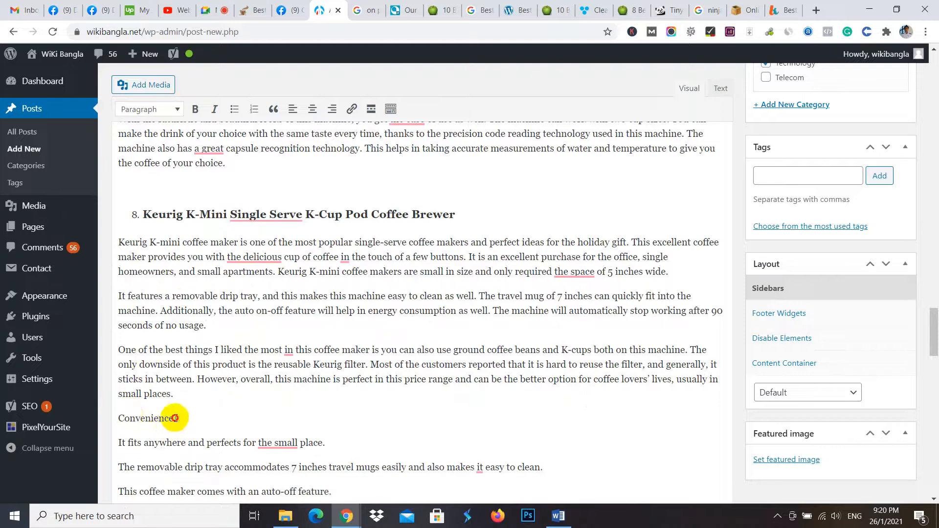
pyautogui.moveTo(174, 417); pyautogui.dragTo(112, 417)
pyautogui.click(196, 109)
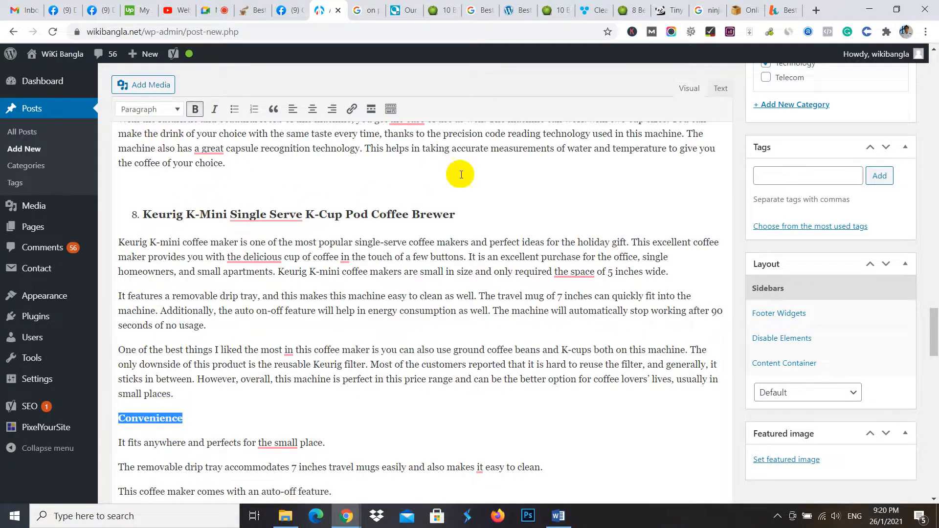
# - Review the formatting of the whole post and examine the Yoast SEO analysis results for remaining problems
pyautogui.scroll(-6, 247, 279)
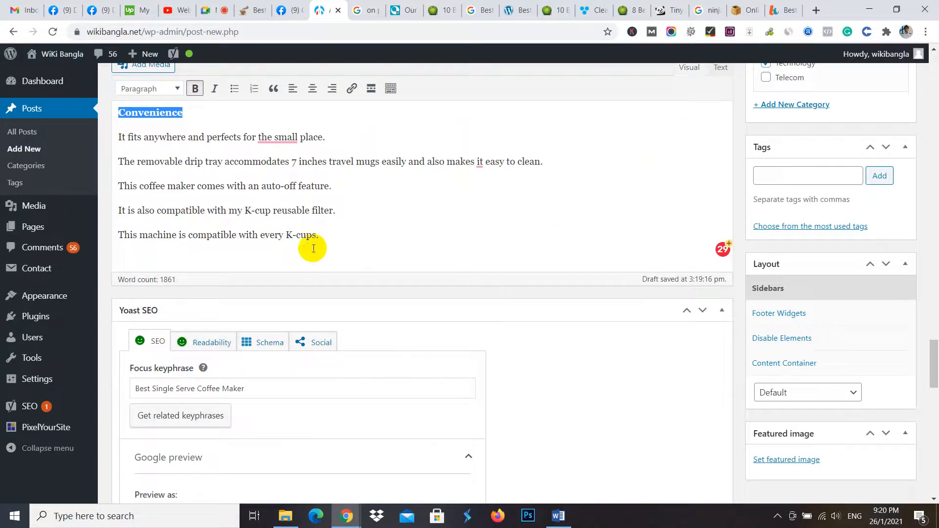
pyautogui.scroll(3, 343, 227)
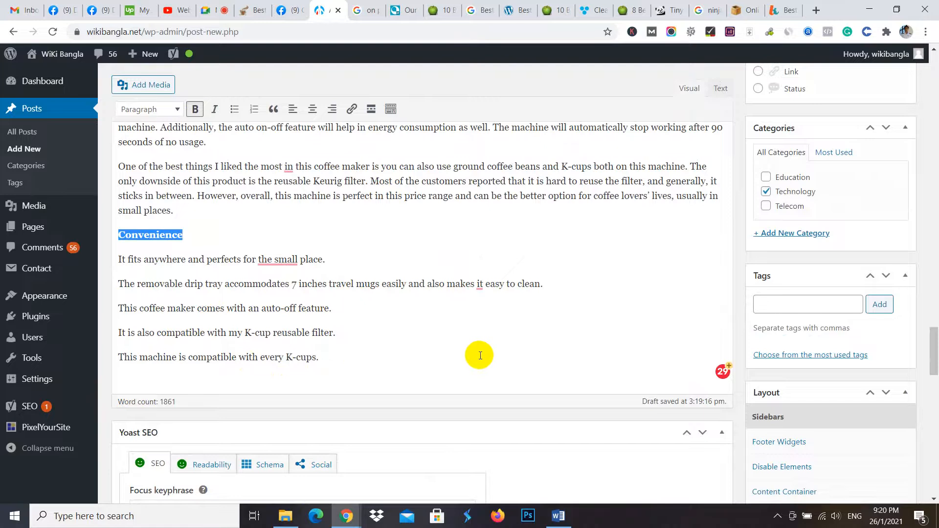
pyautogui.scroll(15, 489, 355)
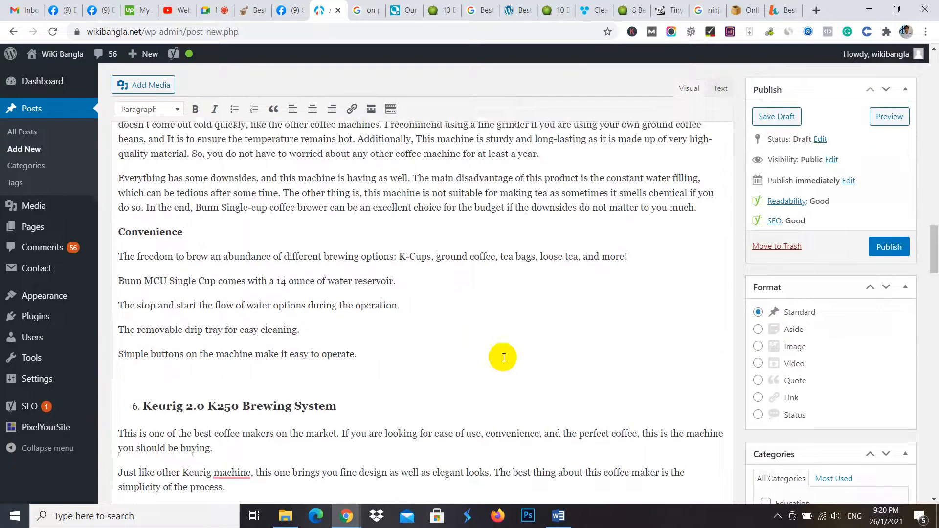
pyautogui.scroll(20, 486, 329)
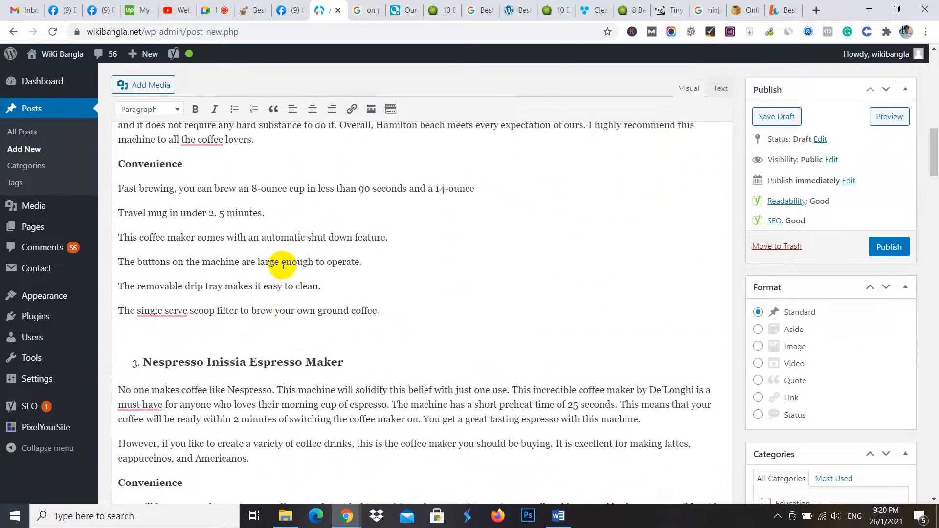
pyautogui.scroll(15, 468, 290)
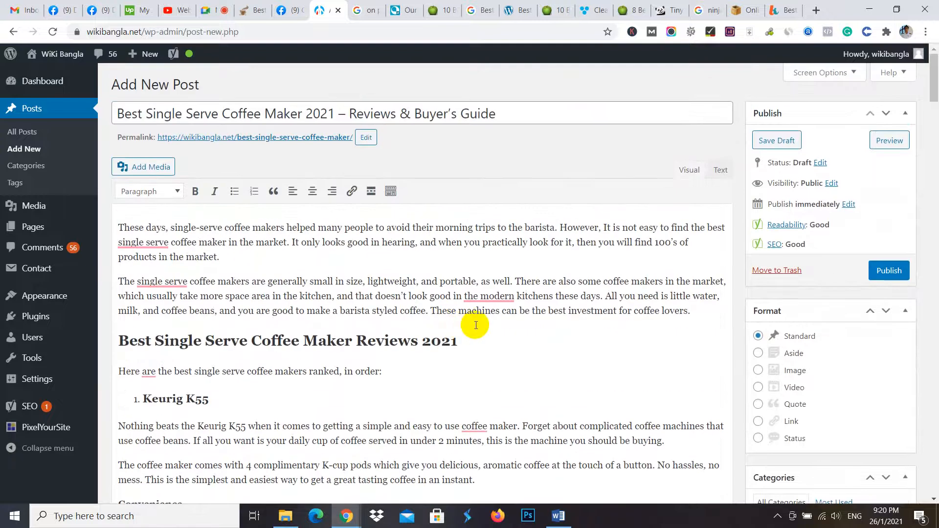
pyautogui.scroll(-9, 476, 325)
pyautogui.scroll(9, 817, 236)
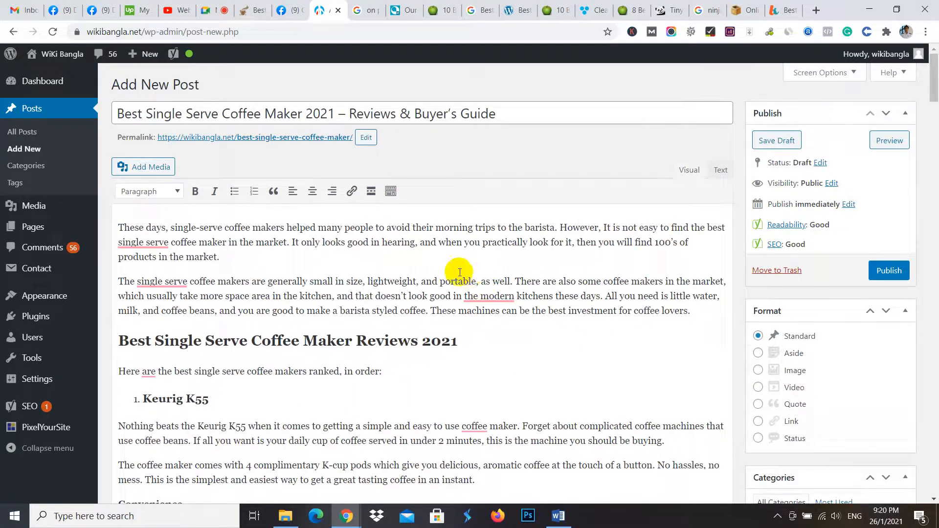
pyautogui.scroll(-20, 513, 333)
pyautogui.moveTo(938, 246); pyautogui.dragTo(932, 456)
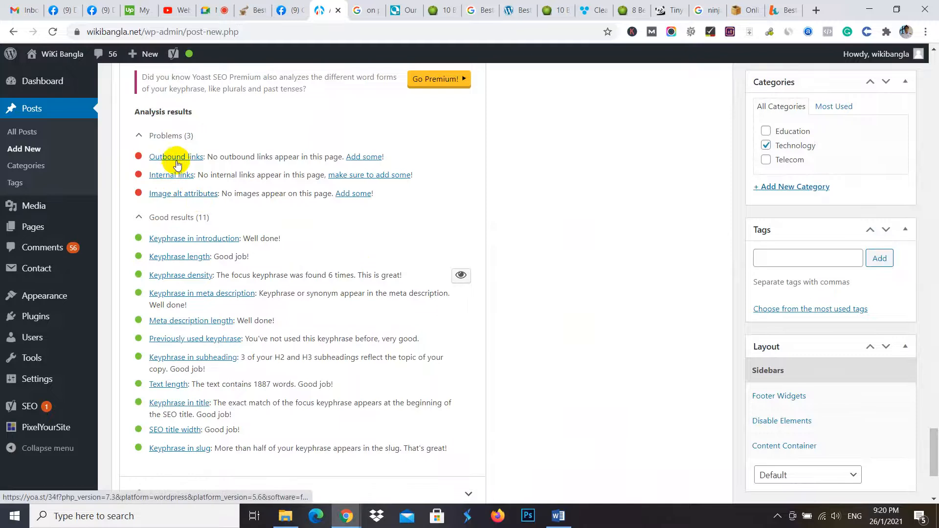
pyautogui.scroll(-3, 828, 417)
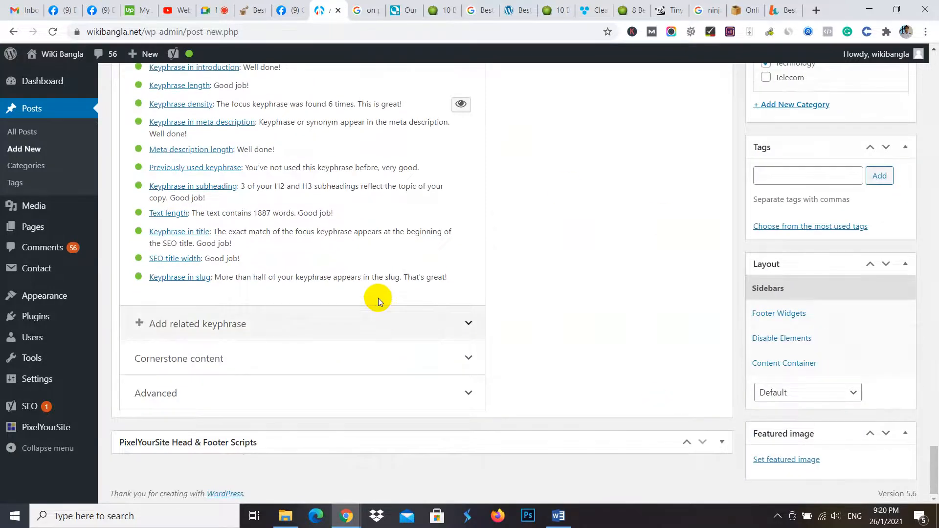
pyautogui.scroll(8, 401, 289)
pyautogui.scroll(15, 418, 277)
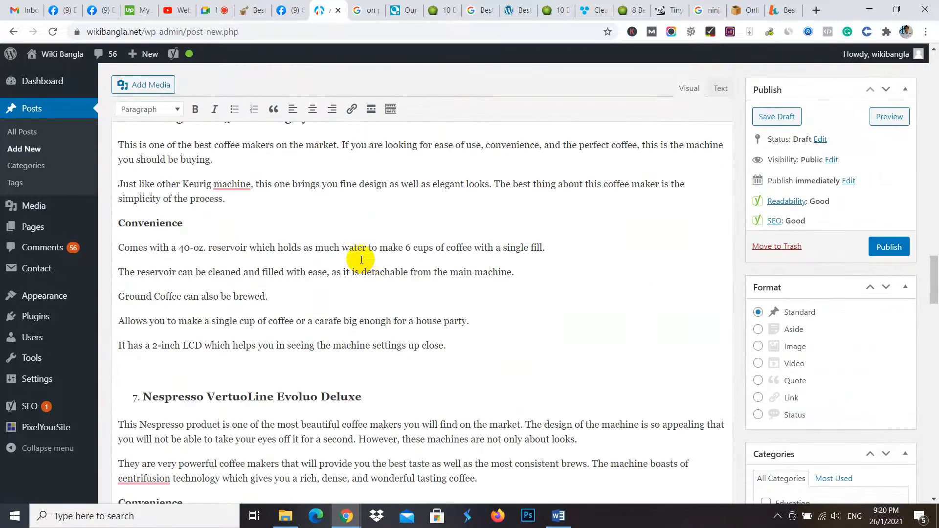
pyautogui.scroll(20, 371, 276)
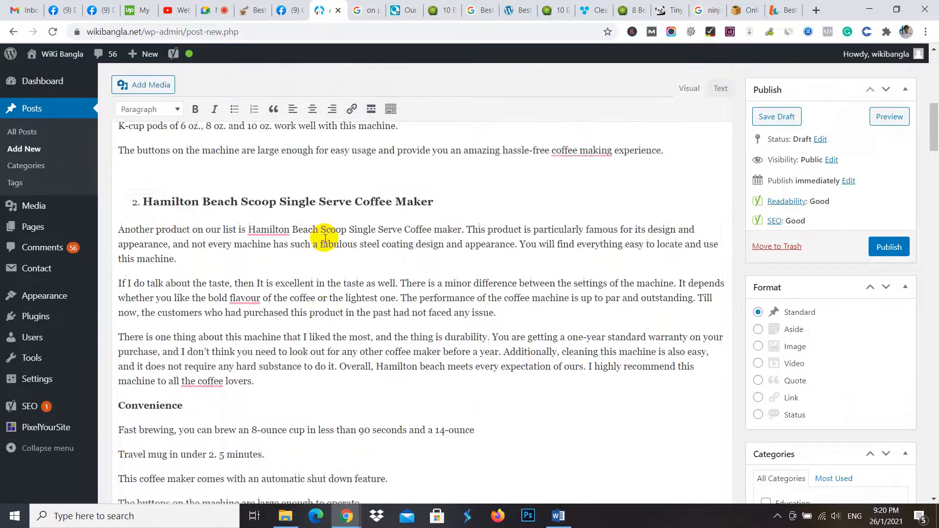
# - Copy the keyphrase "Best Single Serve Coffee Maker" from the post title
pyautogui.scroll(8, 326, 232)
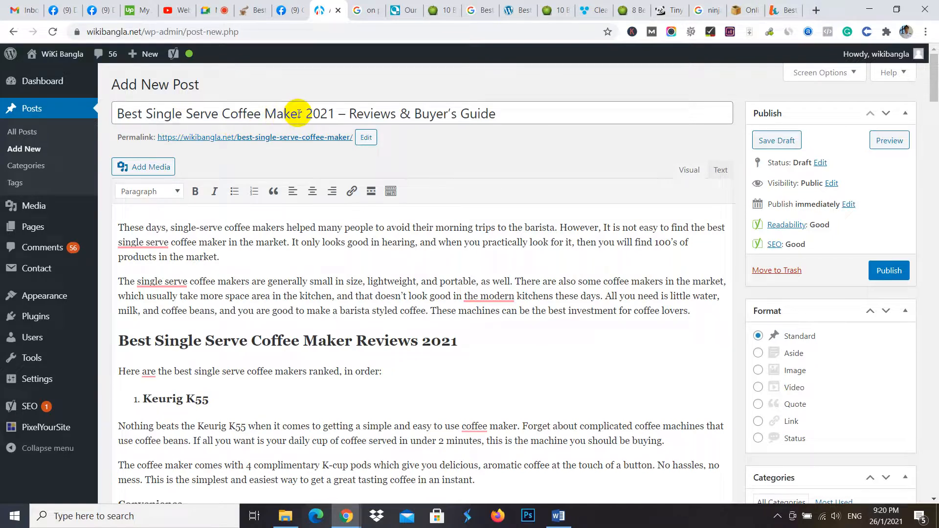
pyautogui.click(263, 115)
pyautogui.press('BackSpace')
pyautogui.moveTo(299, 115); pyautogui.dragTo(129, 113)
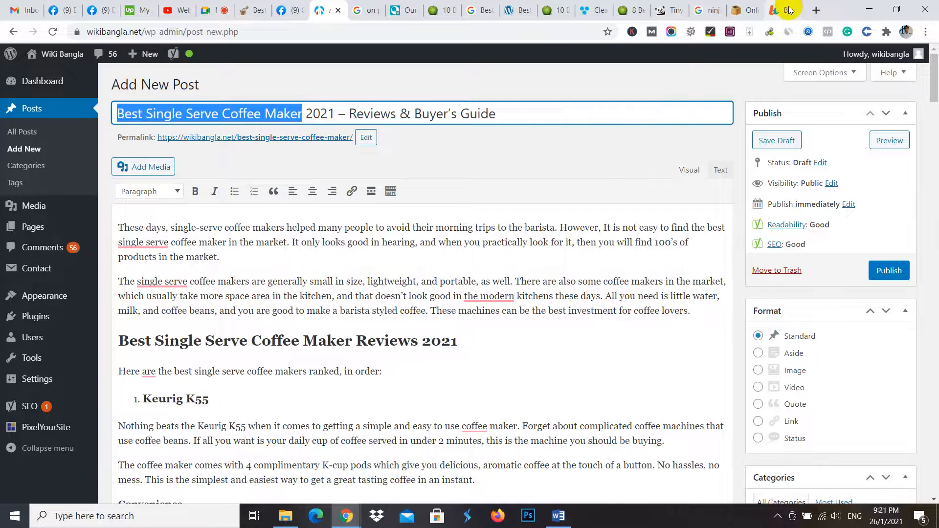
# - Open the Pixabay website in a new browser tab by way of a Google search for "pixabay"
pyautogui.click(815, 10)
pyautogui.write('p')
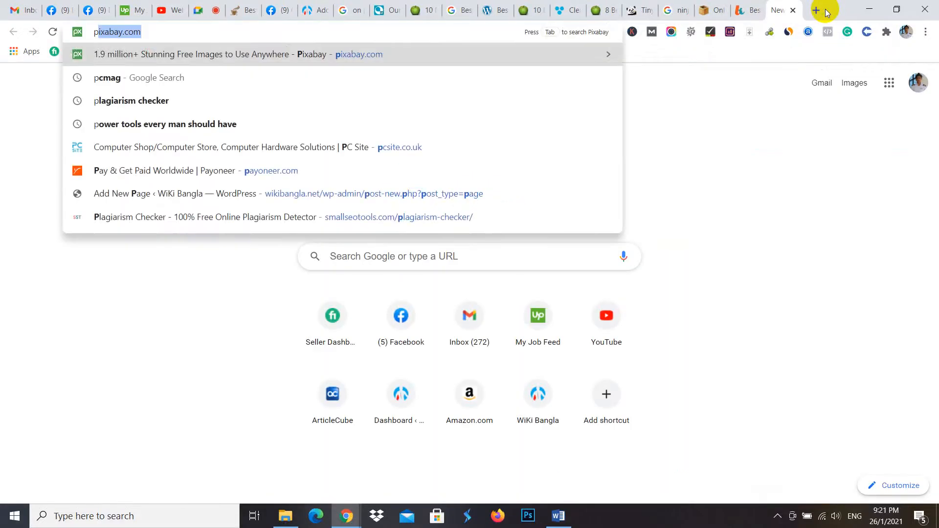
pyautogui.write('xa')
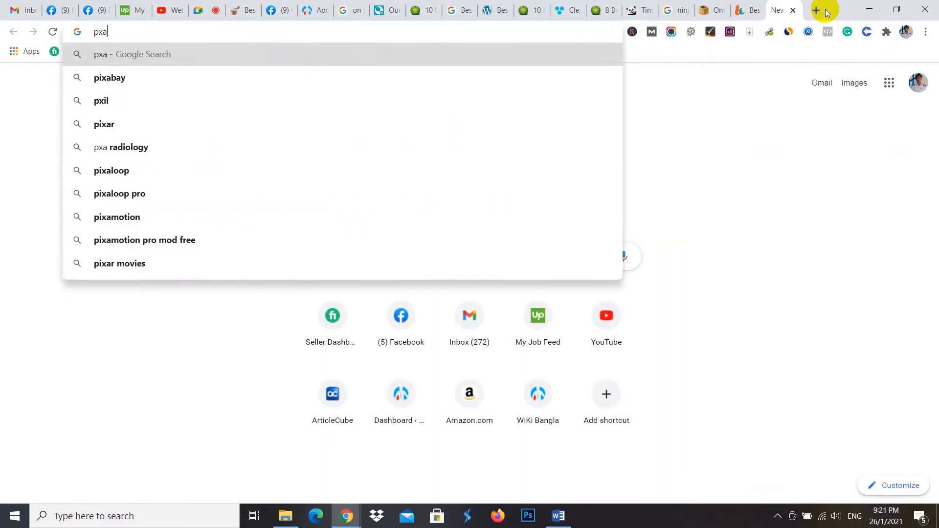
pyautogui.click(210, 73)
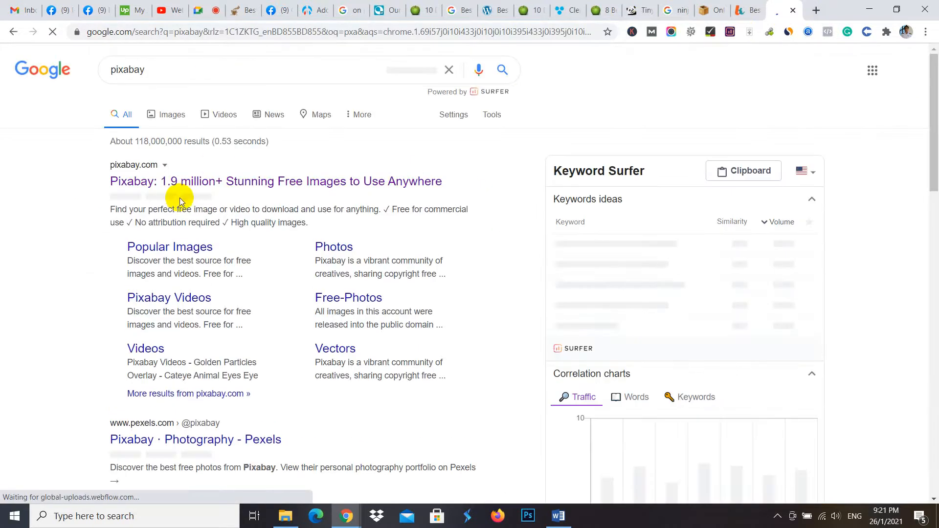
pyautogui.click(163, 182)
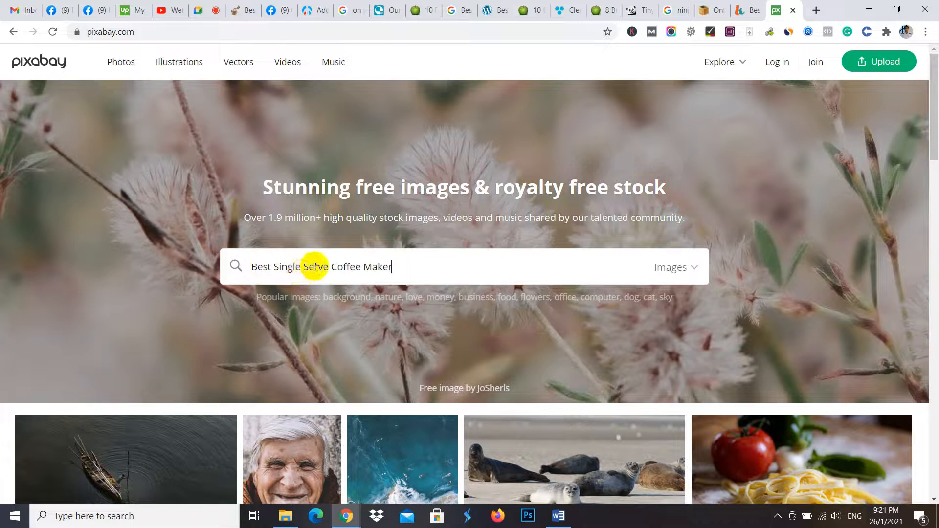
# - Shorten the pasted keyphrase to "Coffee Maker" and search Pixabay for images of it
pyautogui.moveTo(332, 267); pyautogui.dragTo(236, 270)
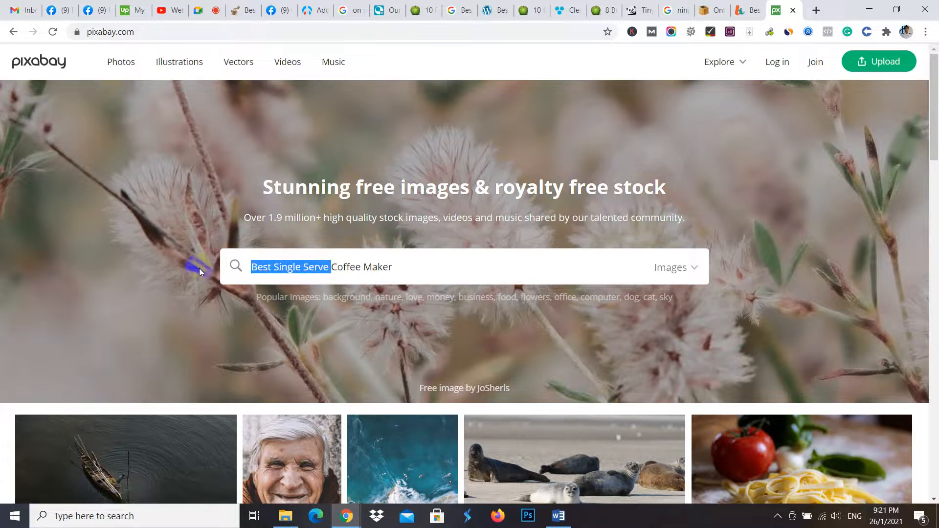
pyautogui.press('BackSpace')
pyautogui.press('Return')
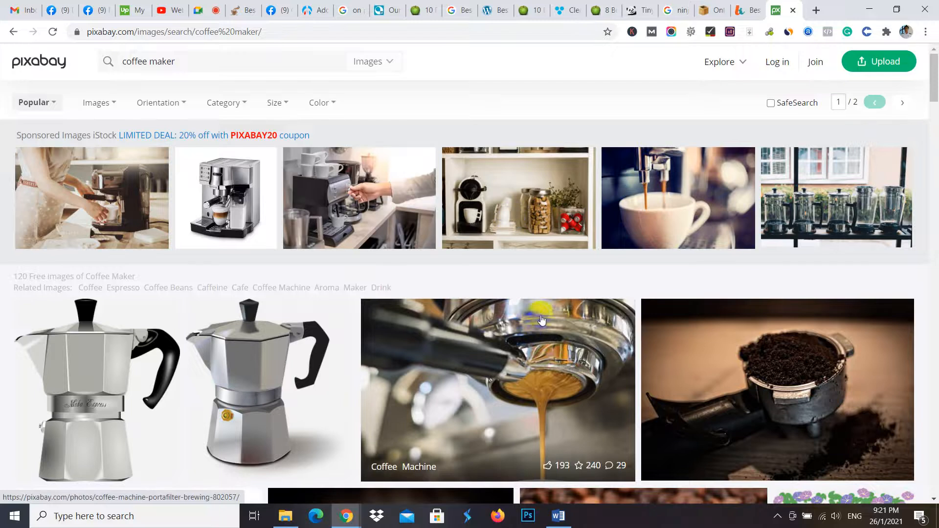
# - Open the espresso portafilter photo and several sponsored coffee machine images from the Pixabay results in new browser tabs
pyautogui.scroll(-3, 551, 278)
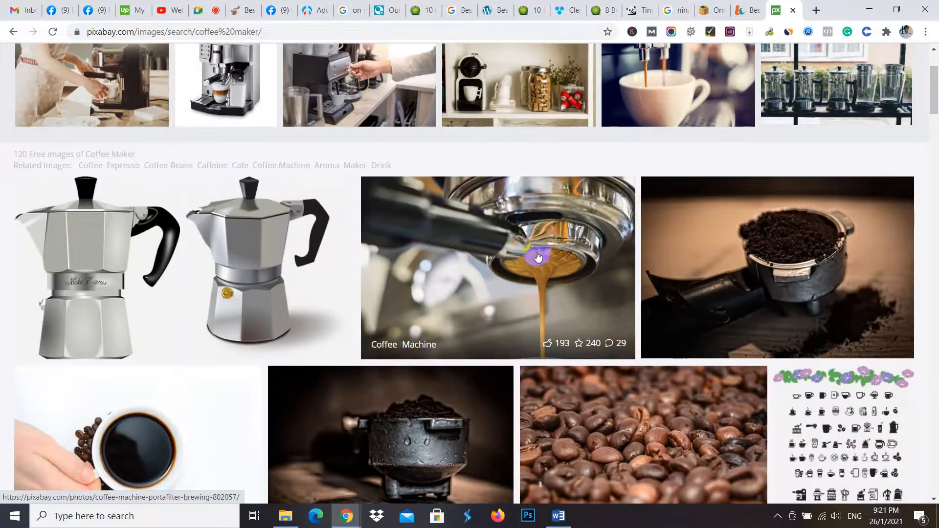
pyautogui.middleClick(536, 260)
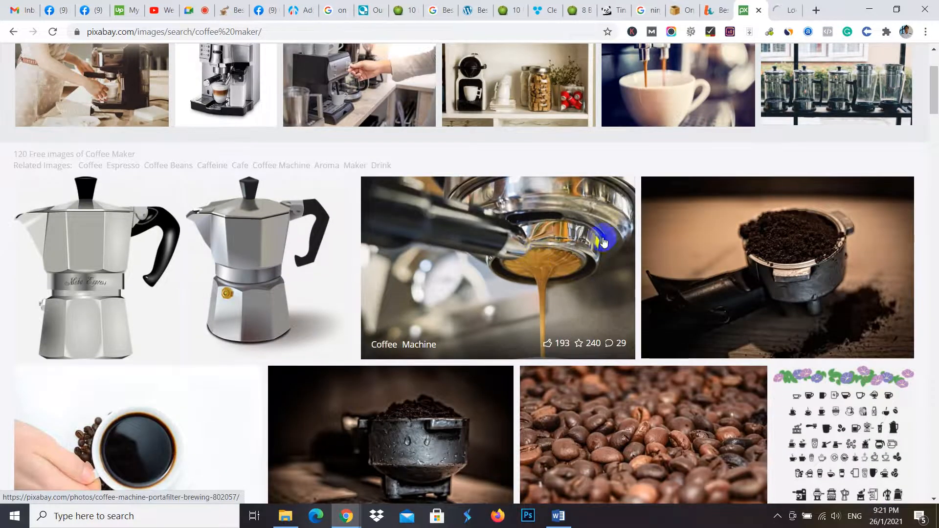
pyautogui.scroll(3, 536, 260)
pyautogui.click(591, 218)
pyautogui.middleClick(213, 204)
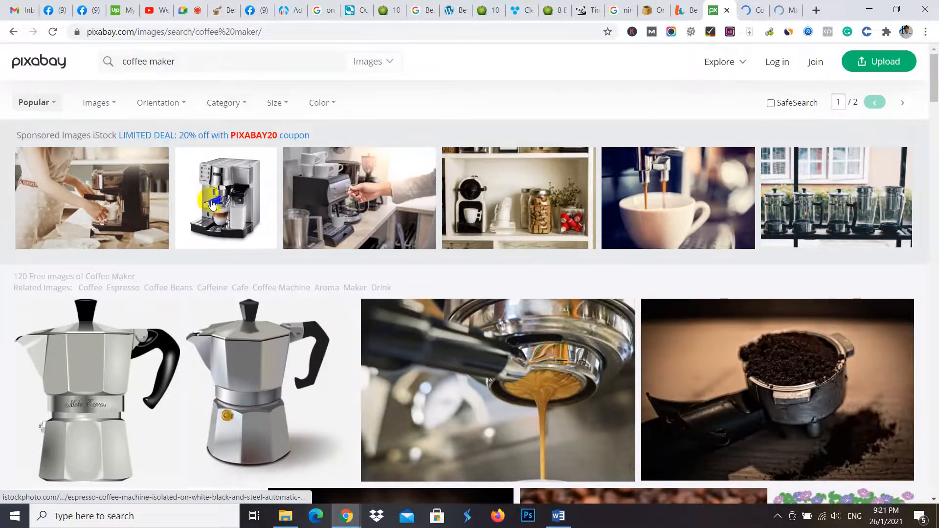
pyautogui.middleClick(291, 188)
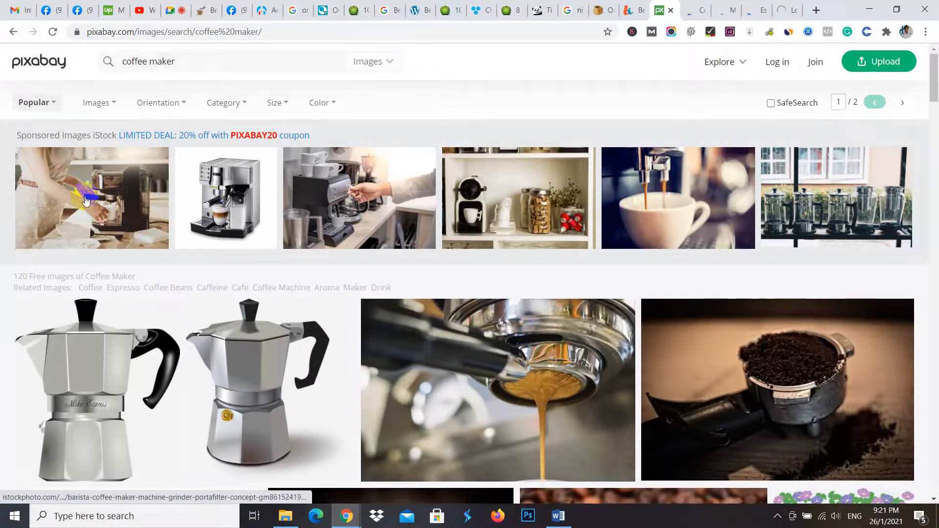
pyautogui.middleClick(200, 165)
# - Check the opened coffee machine images one by one and close most of the paid iStock pages
pyautogui.click(665, 5)
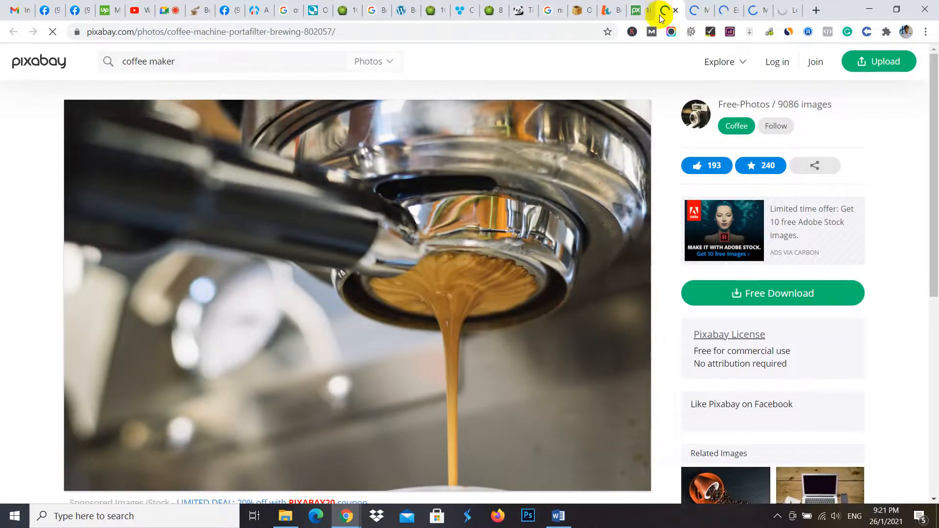
pyautogui.scroll(-3, 436, 180)
pyautogui.scroll(3, 618, 164)
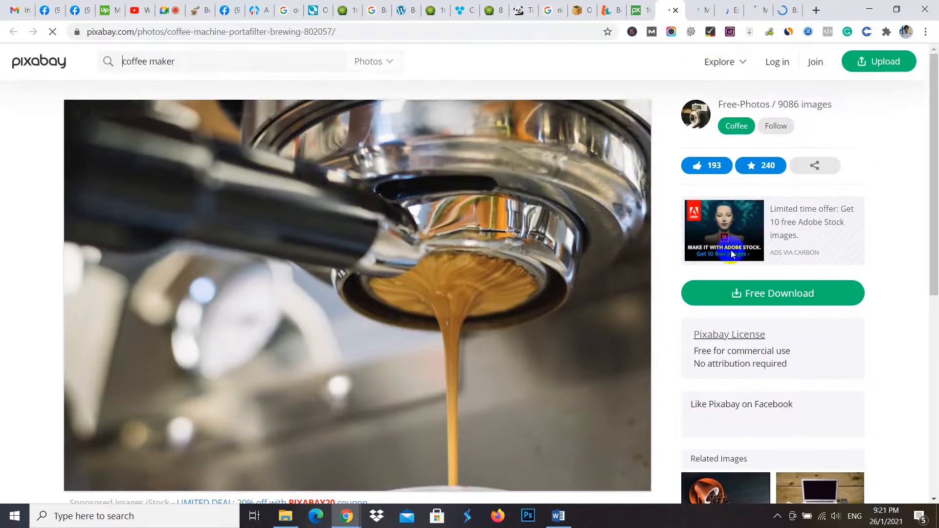
pyautogui.click(713, 14)
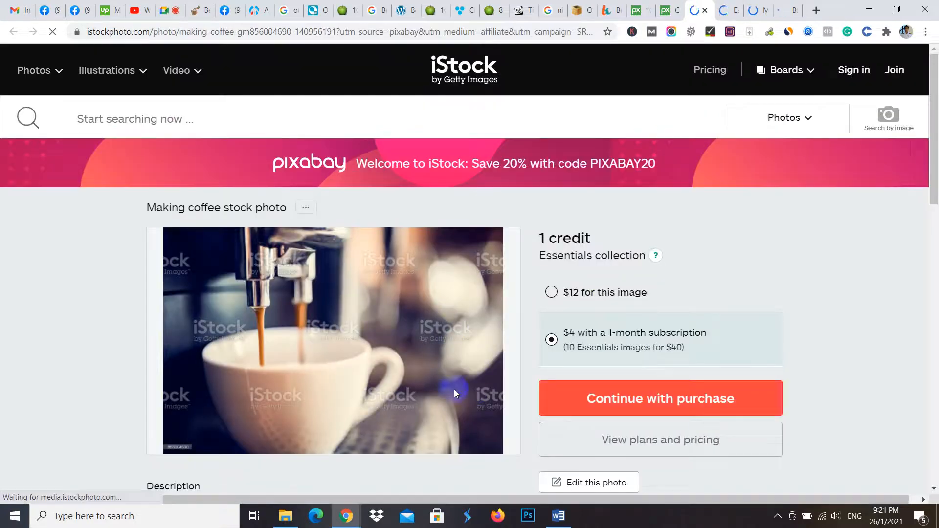
pyautogui.click(705, 12)
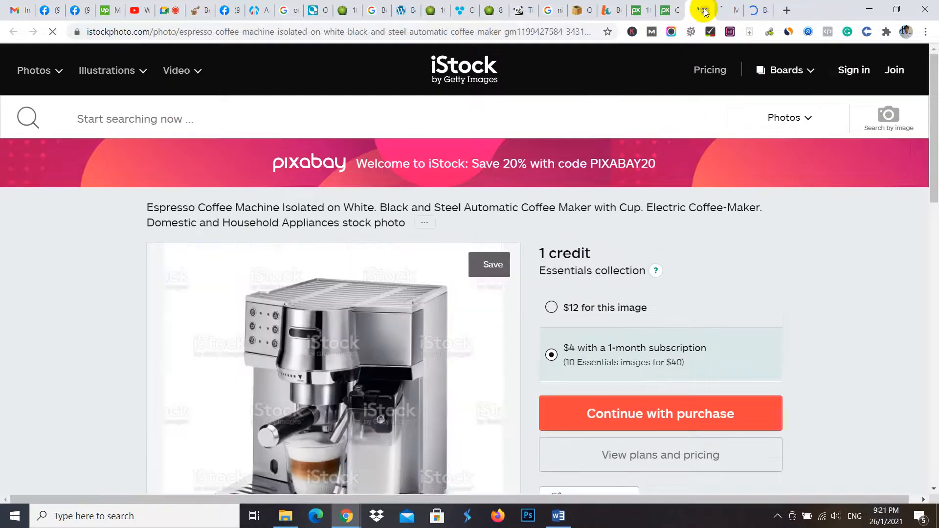
pyautogui.click(704, 12)
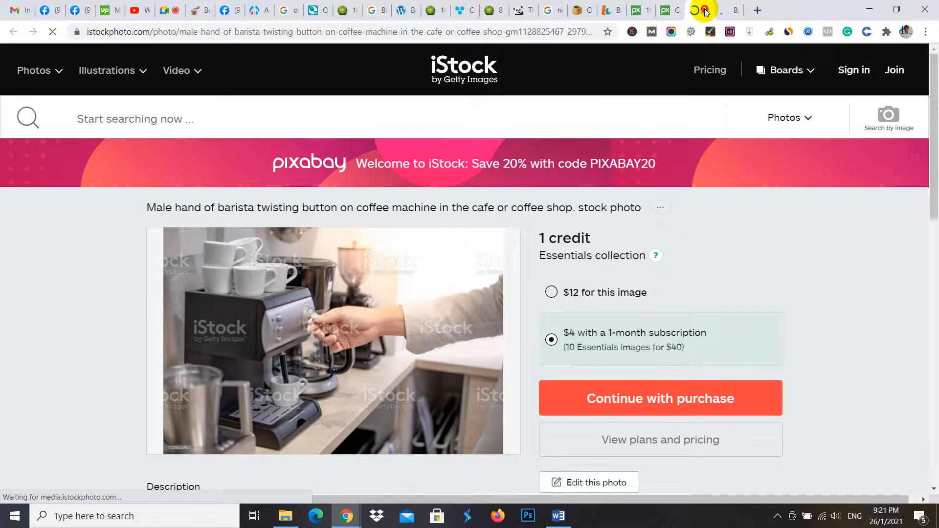
pyautogui.click(705, 11)
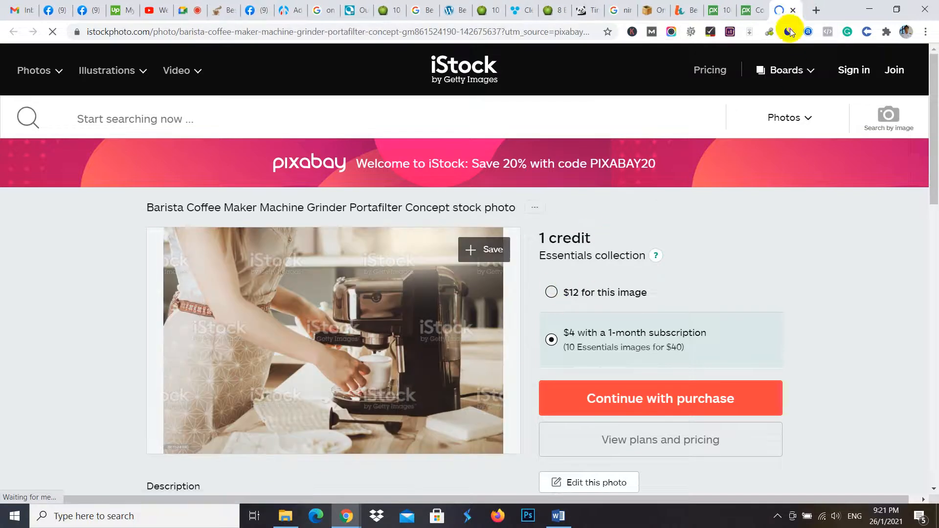
pyautogui.click(745, 6)
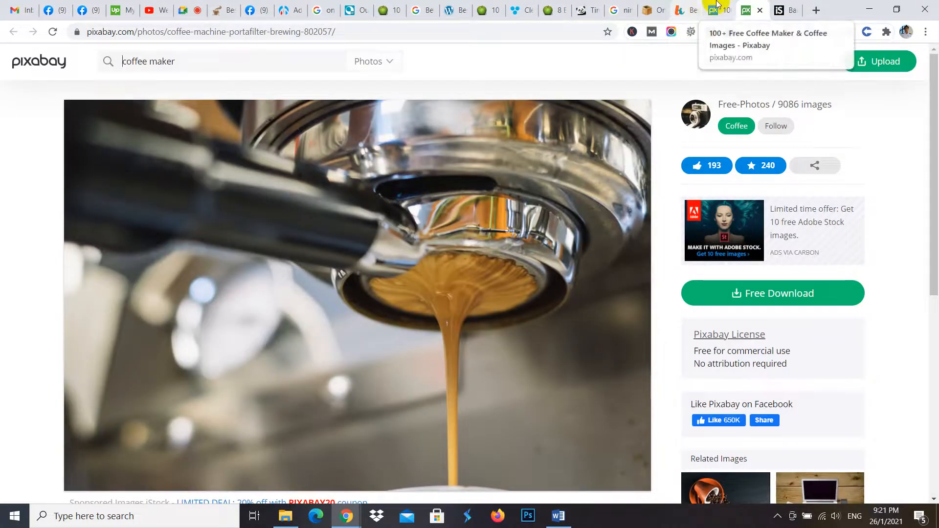
# - Browse the Pixabay coffee maker results and open the photo of hands working at an espresso machine in a new tab
pyautogui.click(715, 9)
pyautogui.scroll(-5, 468, 248)
pyautogui.scroll(-2, 464, 264)
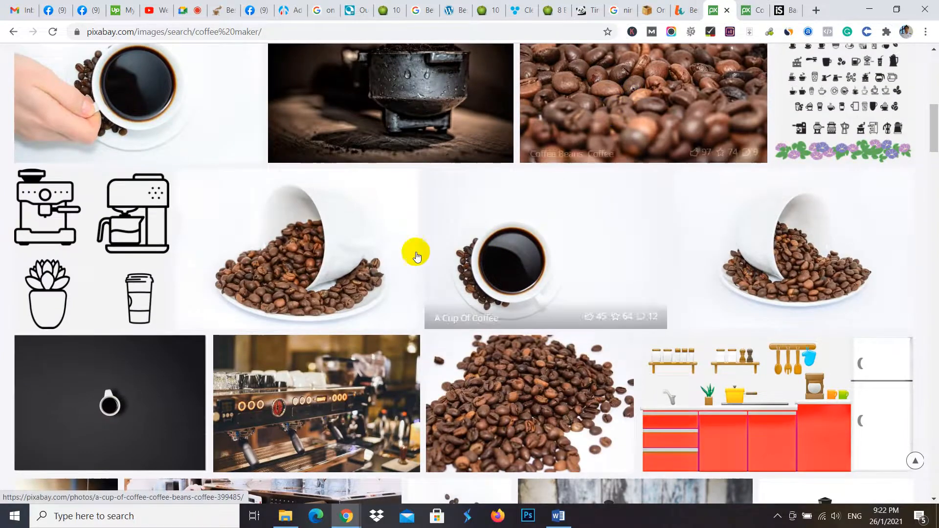
pyautogui.scroll(-5, 551, 264)
pyautogui.scroll(-4, 551, 268)
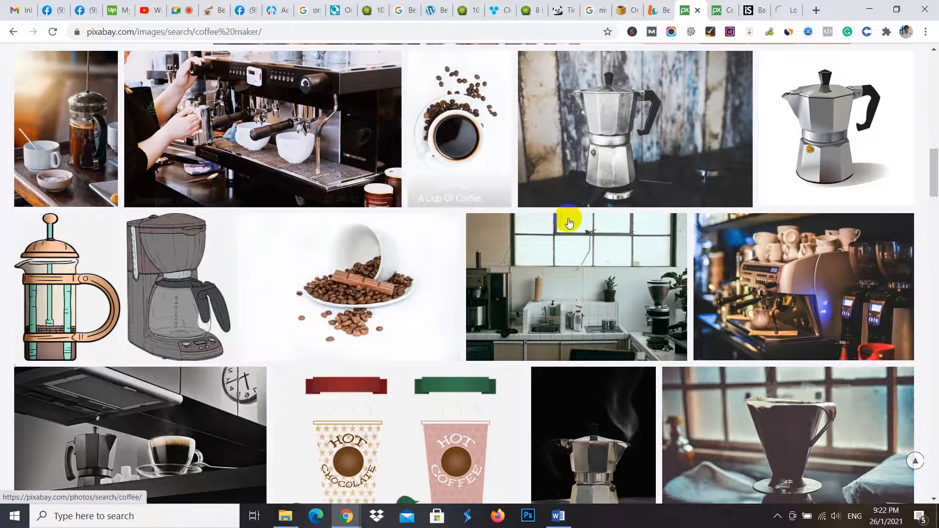
pyautogui.scroll(-2, 562, 225)
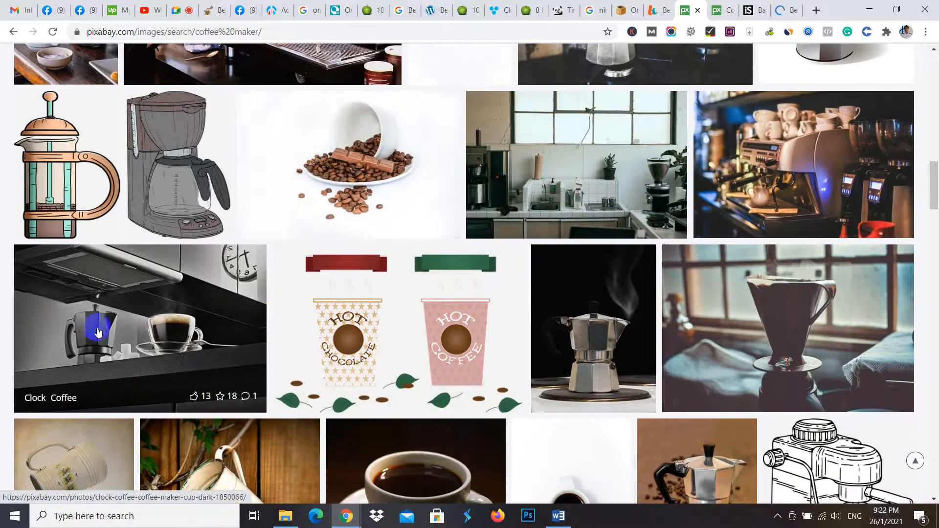
pyautogui.scroll(-5, 213, 348)
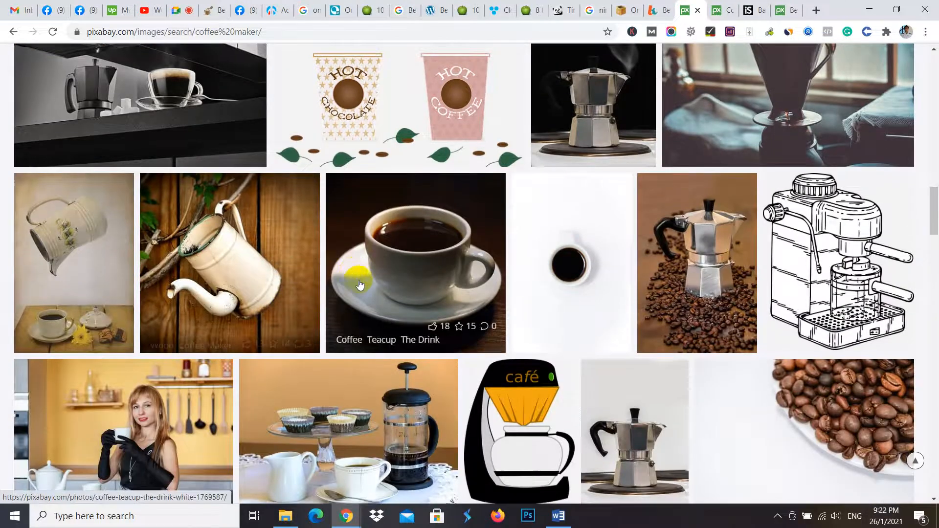
pyautogui.scroll(-5, 356, 293)
pyautogui.scroll(5, 600, 64)
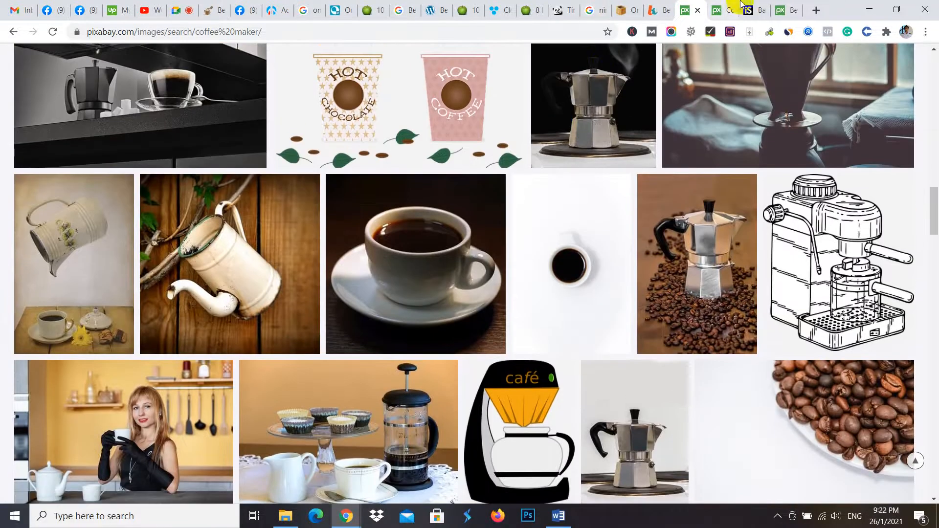
# - Download the espresso machine photo from Pixabay as a 1920×1082 JPG, completing the robot check
pyautogui.click(786, 10)
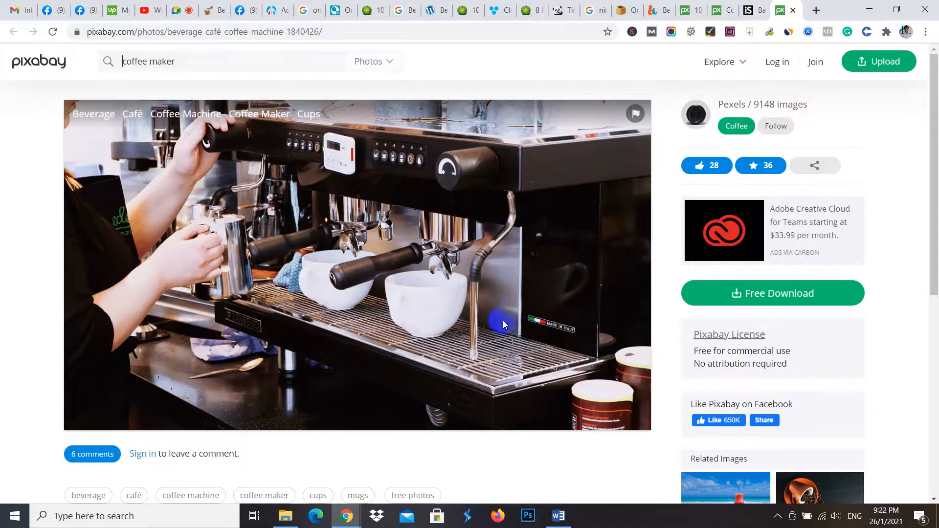
pyautogui.click(799, 294)
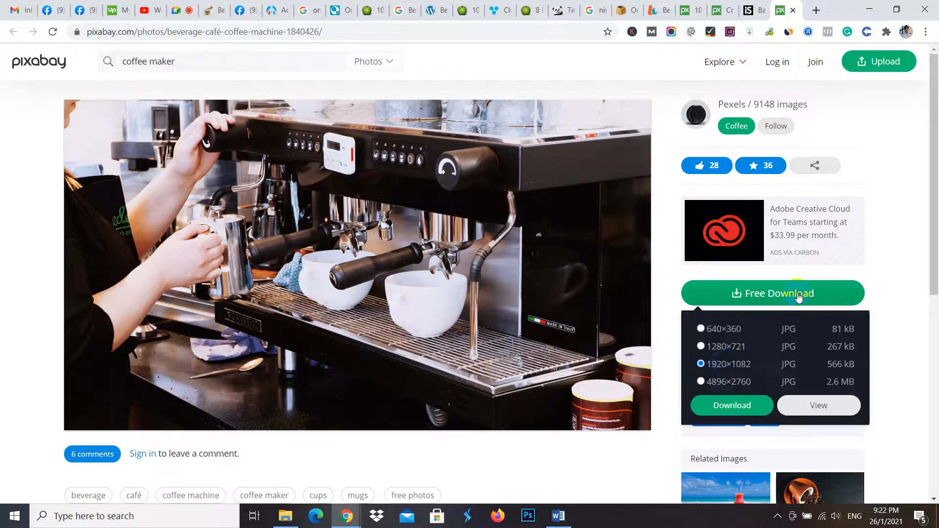
pyautogui.click(723, 403)
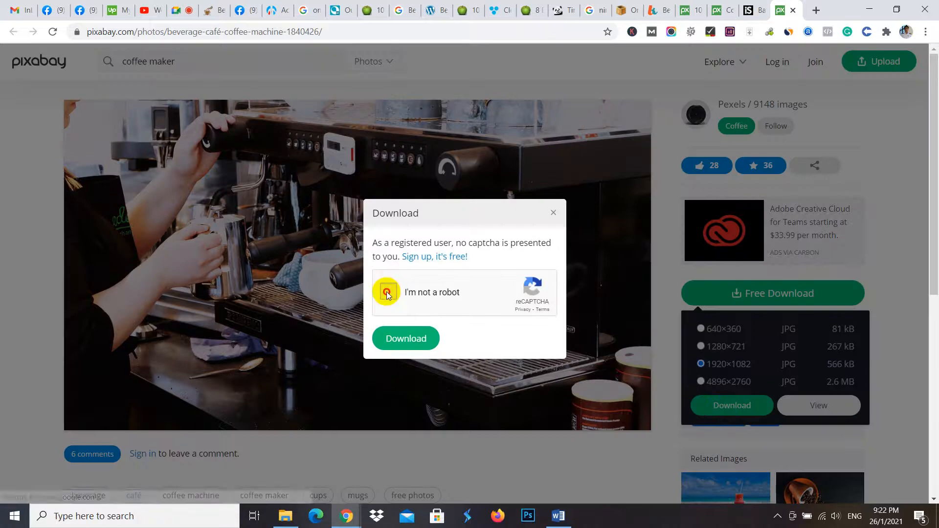
pyautogui.click(404, 339)
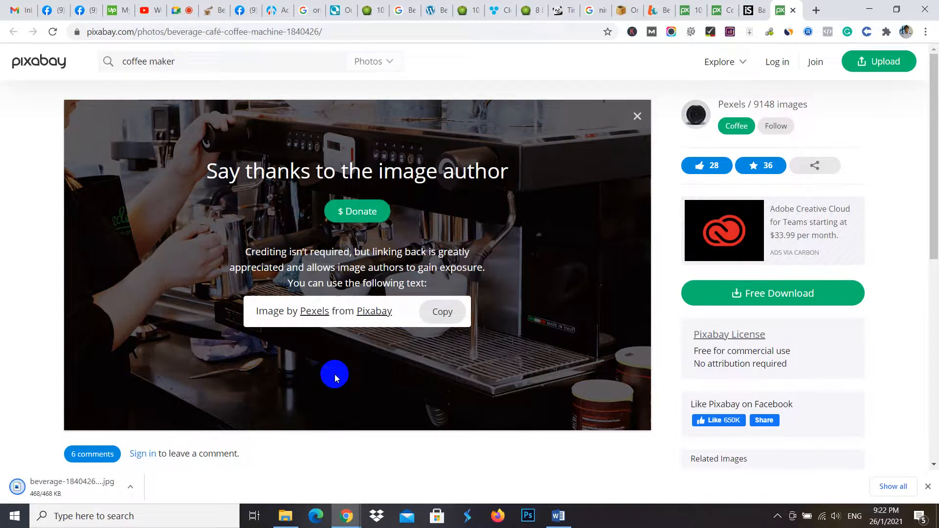
# - Open the Google homepage in a new browser tab by way of a search for "google"
pyautogui.click(815, 10)
pyautogui.write('google')
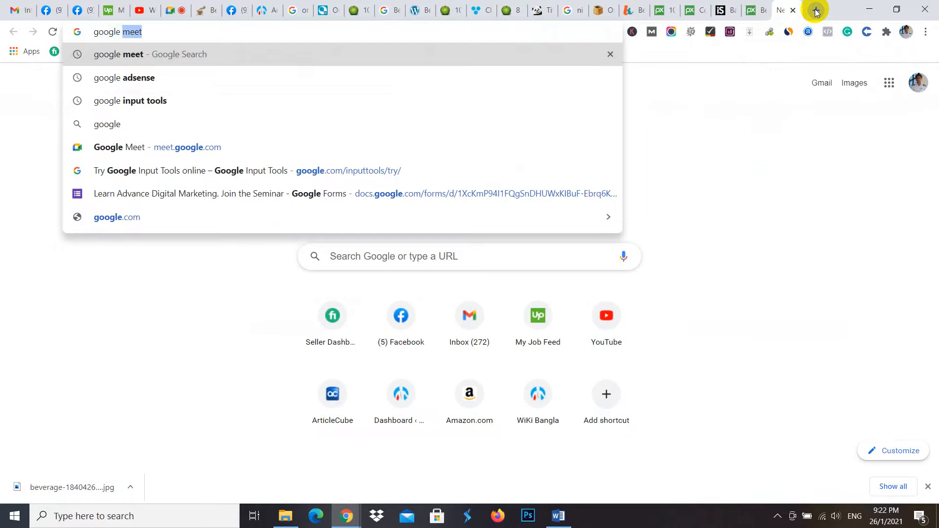
pyautogui.press('BackSpace')
pyautogui.press('Return')
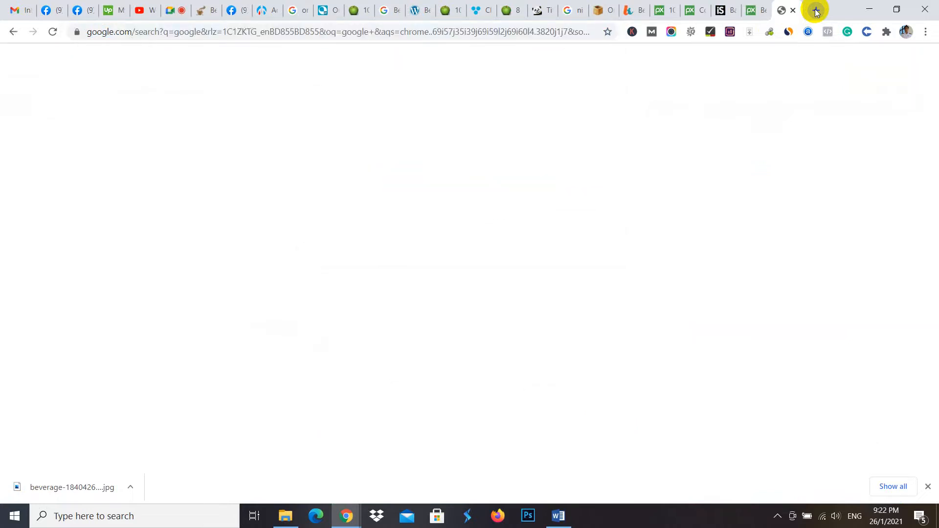
pyautogui.click(128, 168)
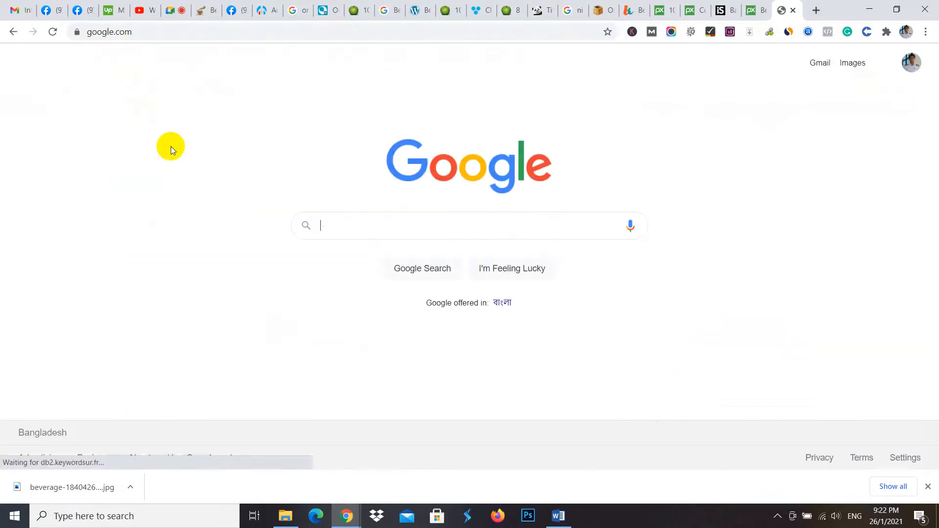
# - Paste the keyphrase into Google, shorten it to "Coffee Maker" and run the search
pyautogui.write('Best Single Serve Coffee Maker')
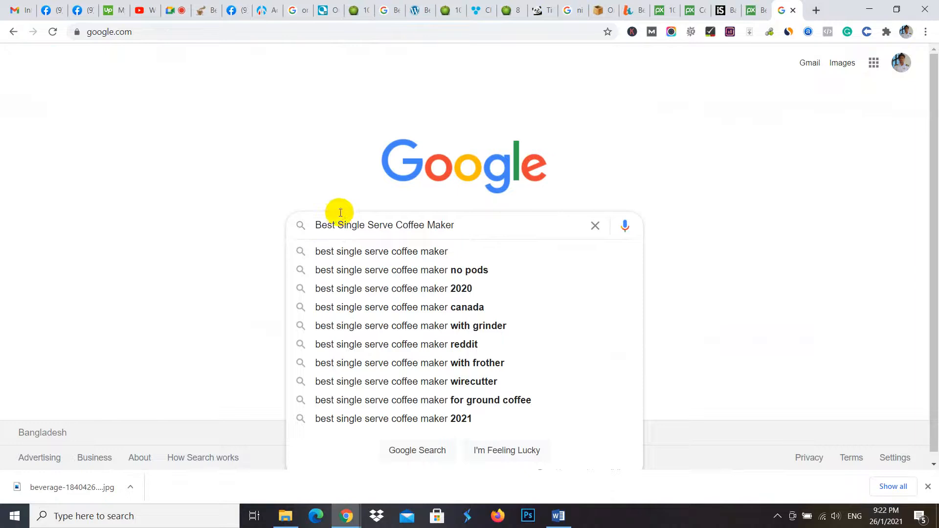
pyautogui.moveTo(397, 224); pyautogui.dragTo(257, 225)
pyautogui.press('BackSpace')
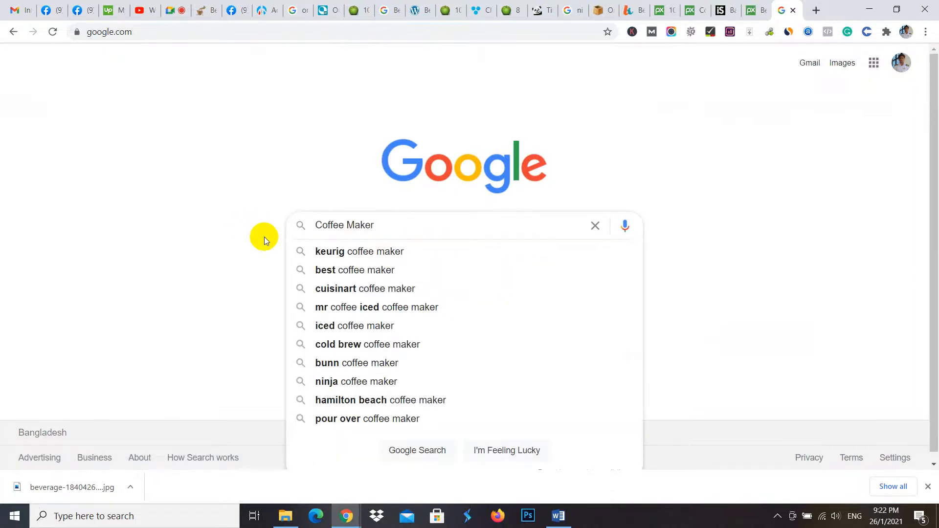
pyautogui.press('Return')
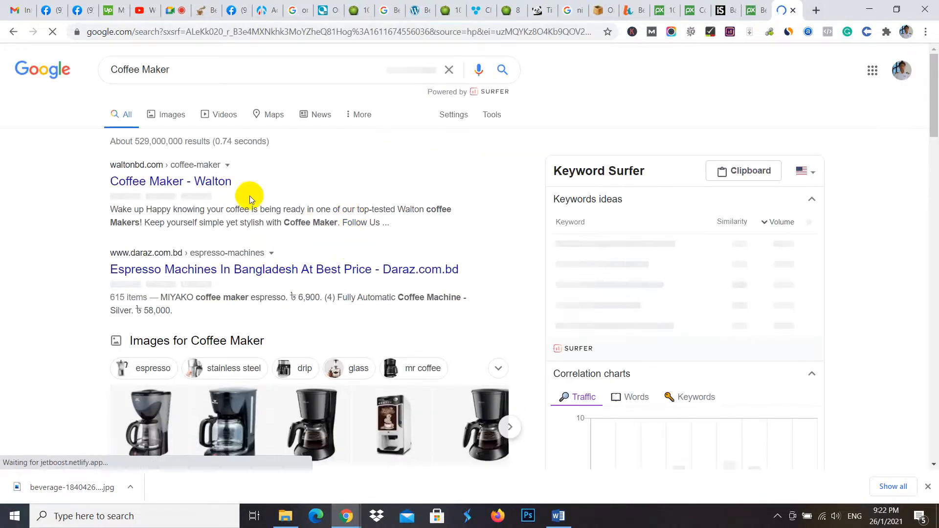
# - Limit the Google image results for coffee makers to Creative Commons licenses and browse the reusable pictures
pyautogui.click(173, 118)
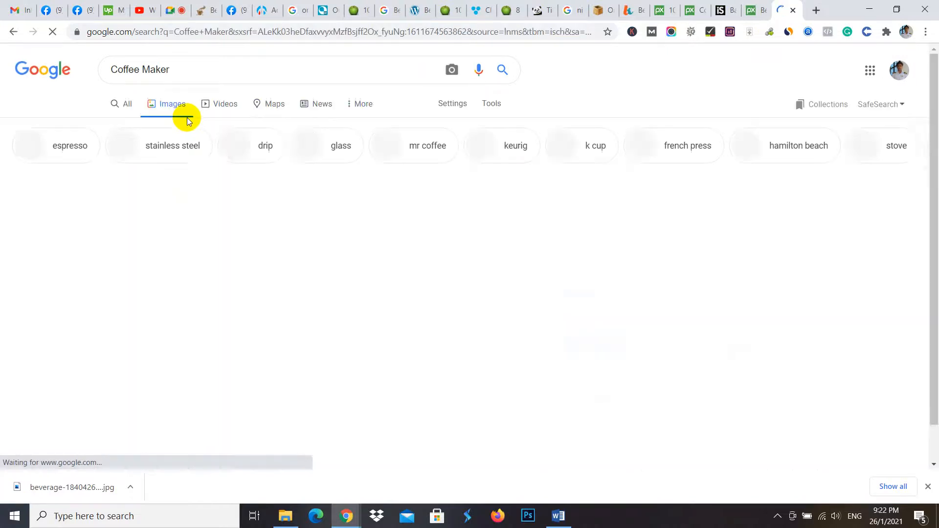
pyautogui.click(492, 109)
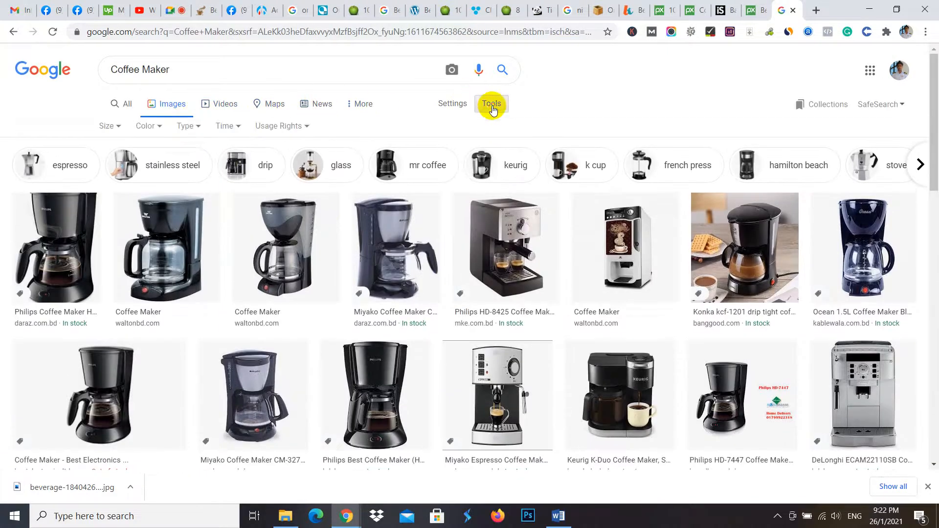
pyautogui.click(295, 127)
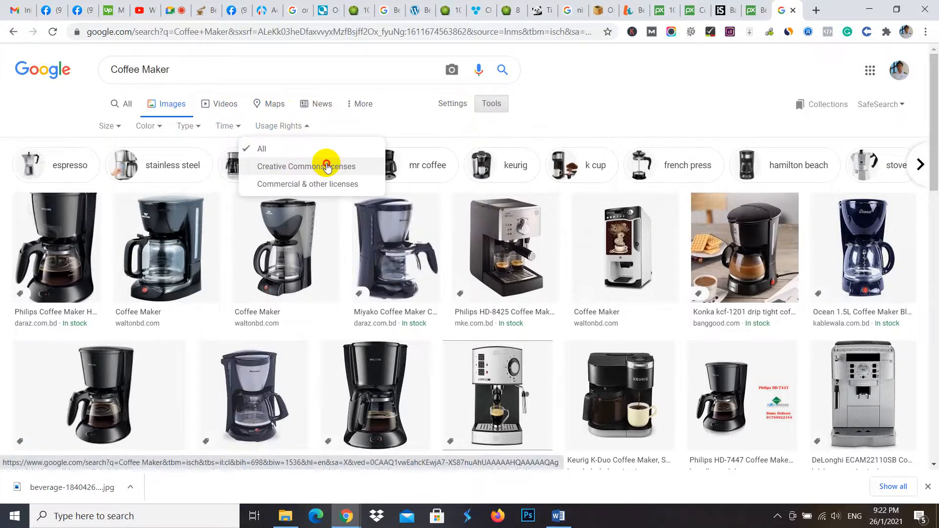
pyautogui.click(326, 166)
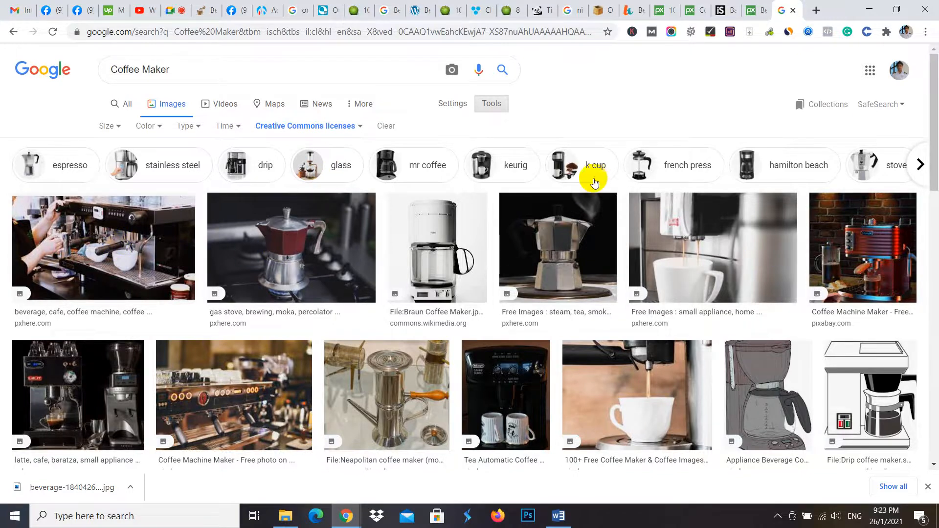
pyautogui.scroll(-5, 446, 294)
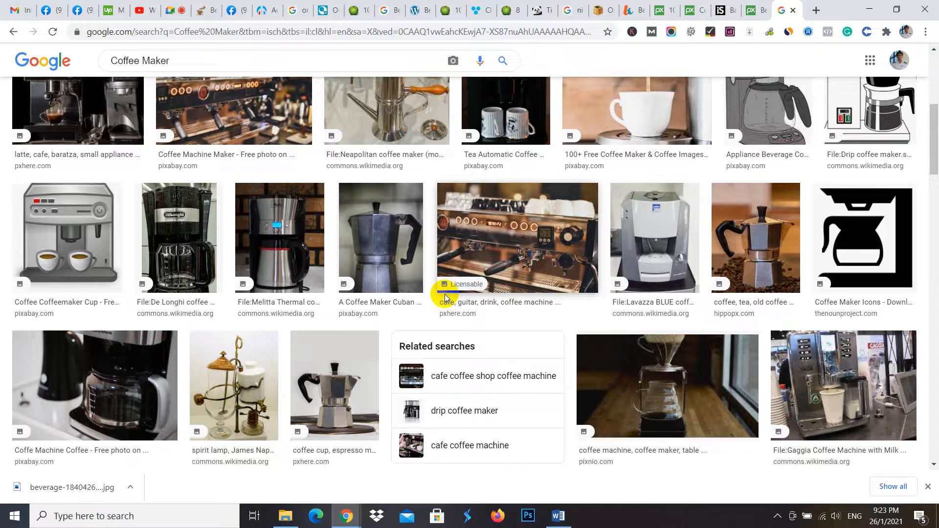
pyautogui.scroll(-5, 733, 293)
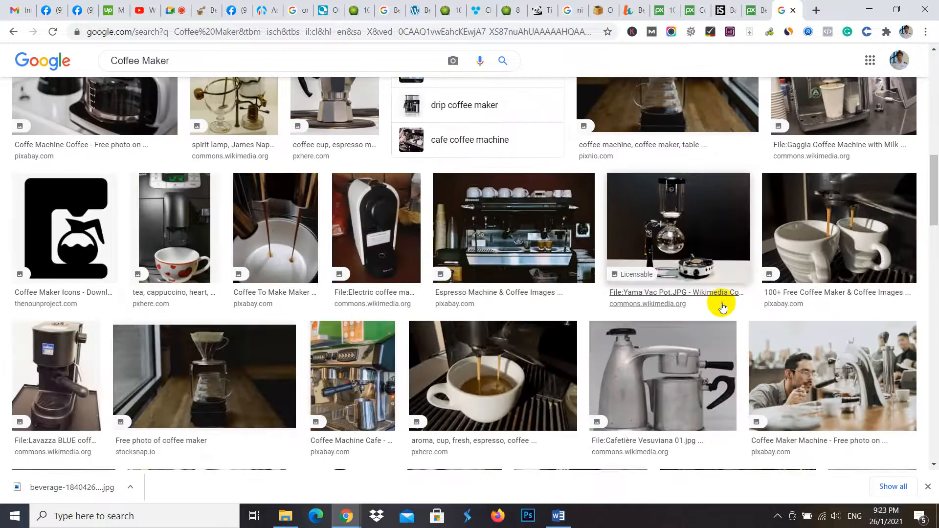
pyautogui.scroll(-3, 612, 308)
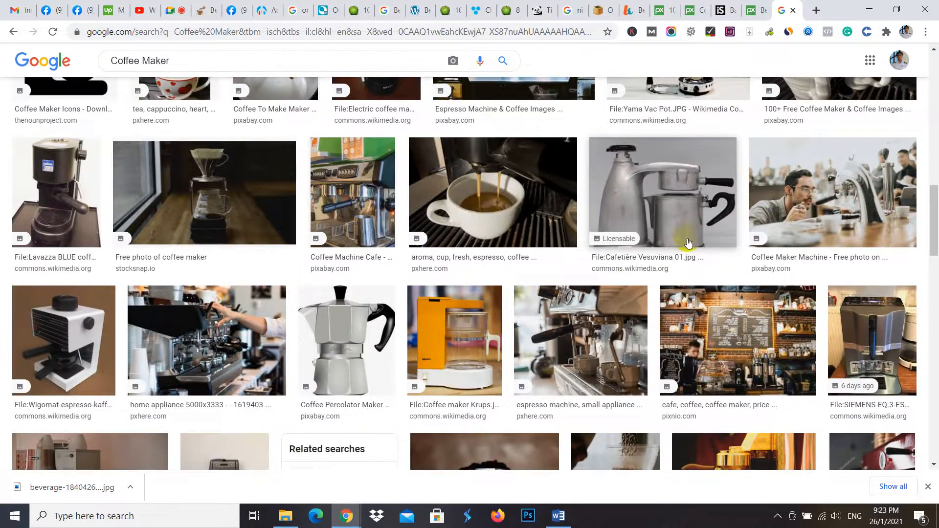
# - Look through more of the Creative Commons coffee maker pictures in the Google image results
pyautogui.scroll(-3, 680, 242)
pyautogui.scroll(-4, 484, 235)
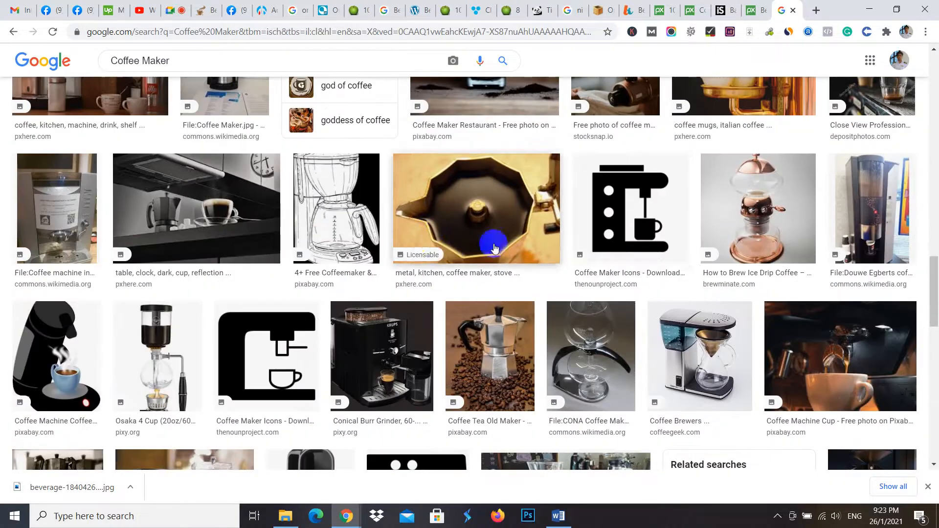
pyautogui.scroll(-10, 667, 293)
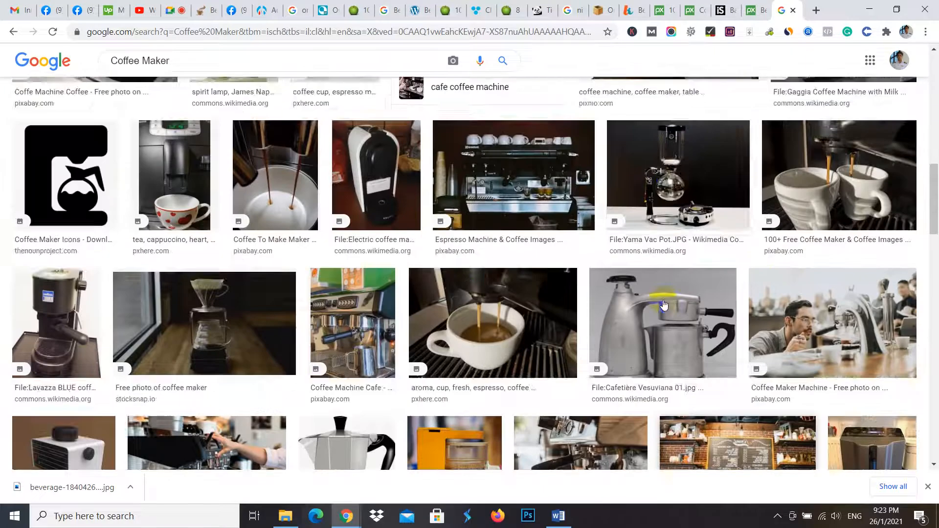
pyautogui.scroll(6, 741, 302)
pyautogui.scroll(-3, 771, 310)
pyautogui.scroll(8, 778, 313)
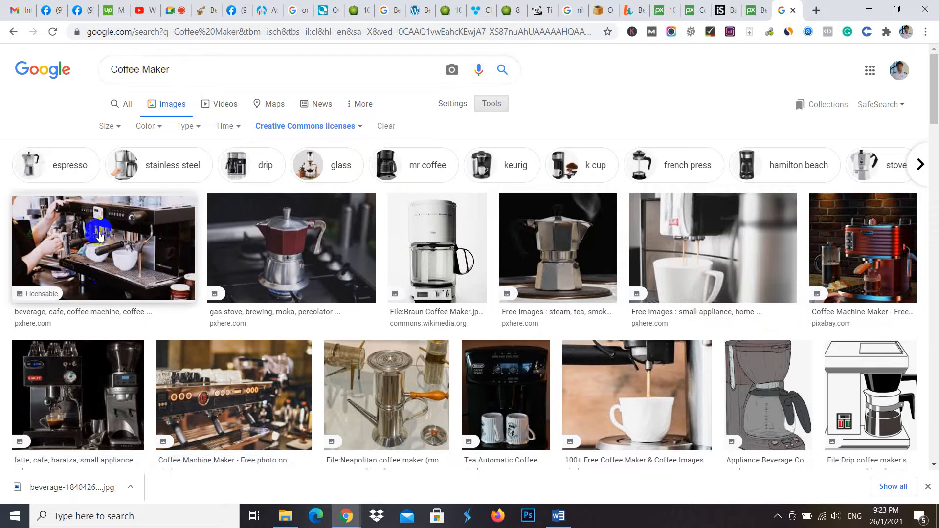
# - Move the downloaded beverage-1840426_1920.jpg from the Downloads folder to the desktop
pyautogui.click(130, 488)
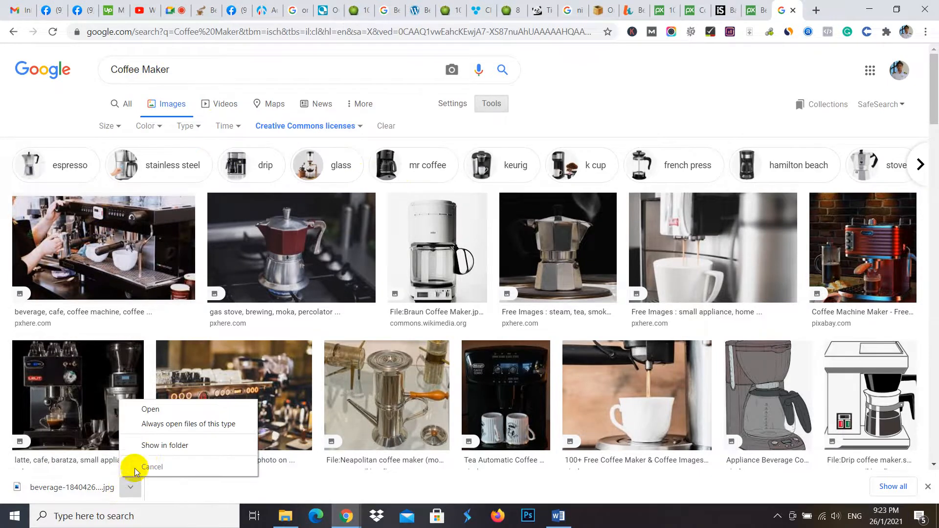
pyautogui.click(156, 444)
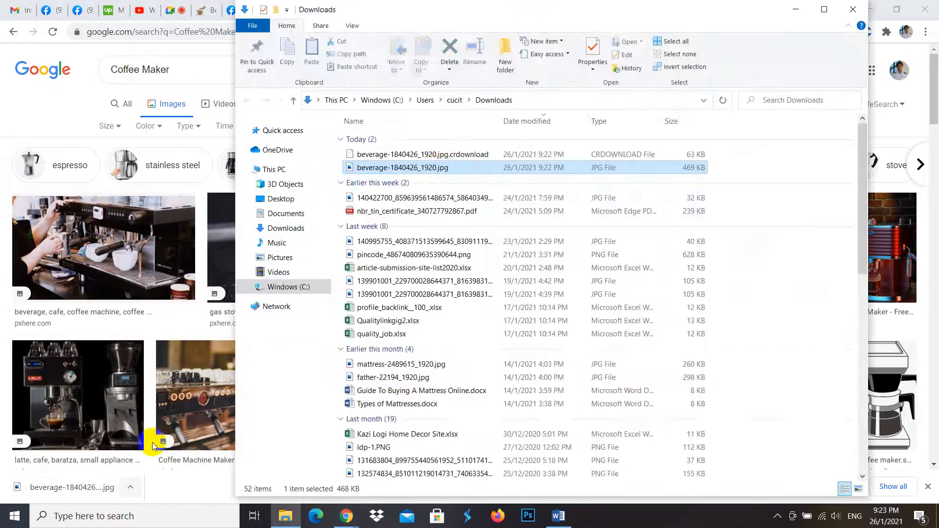
pyautogui.rightClick(433, 167)
pyautogui.click(472, 415)
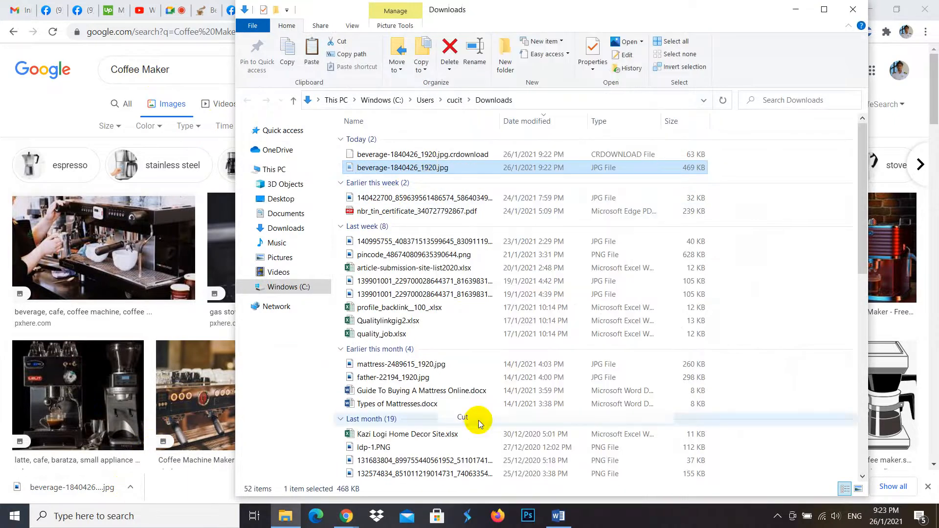
pyautogui.click(796, 9)
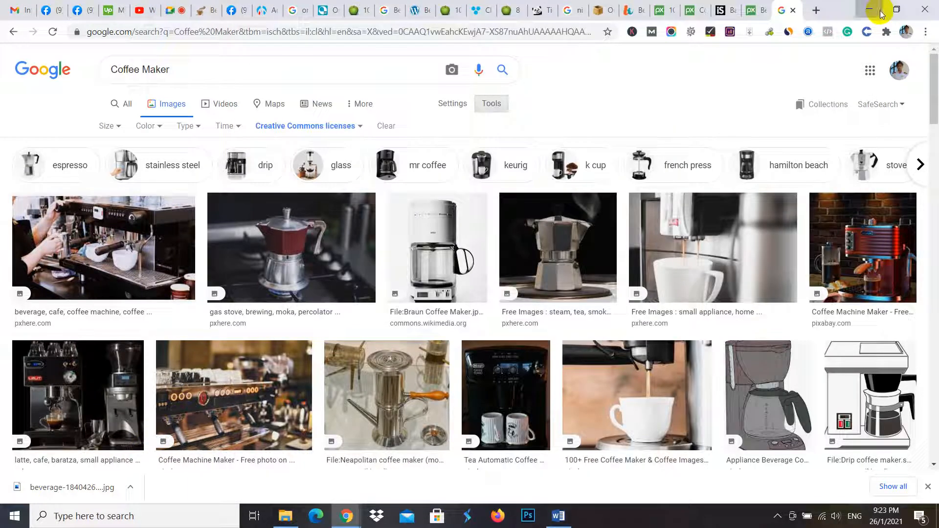
pyautogui.click(869, 9)
pyautogui.click(897, 6)
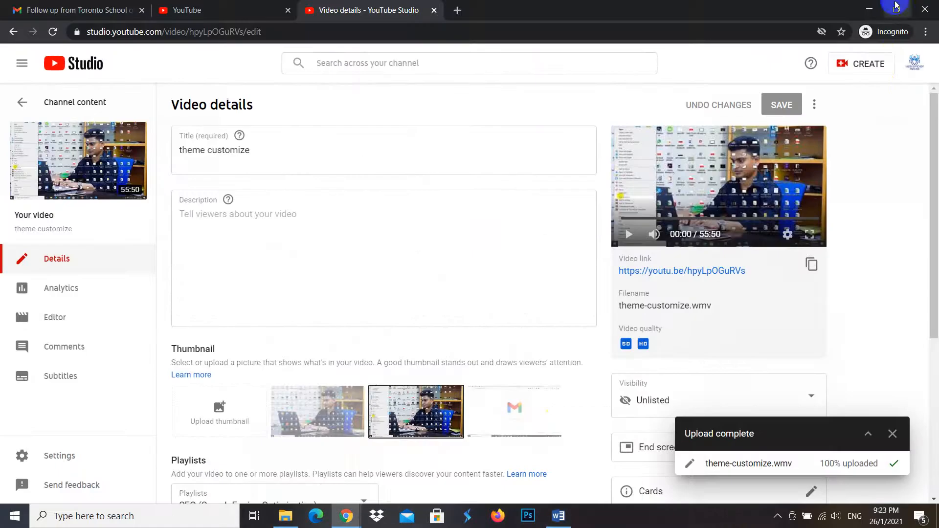
pyautogui.click(870, 7)
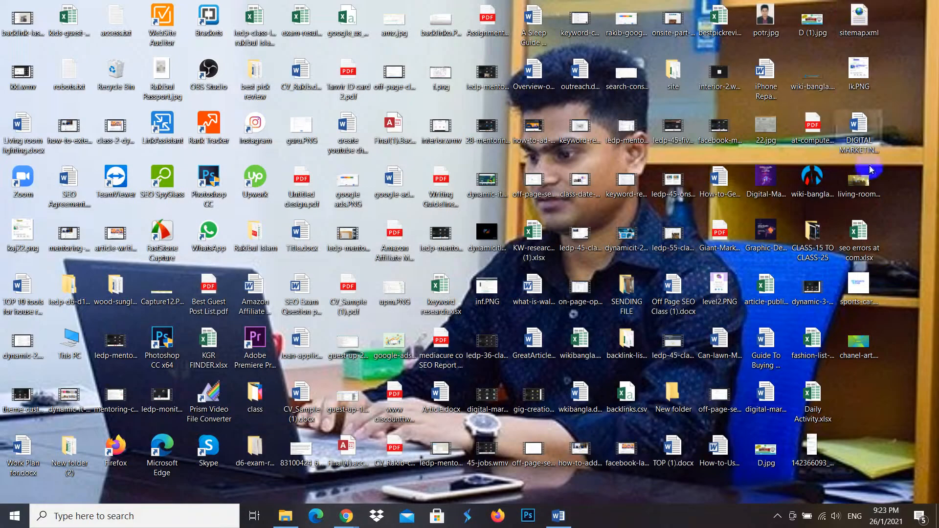
pyautogui.rightClick(875, 389)
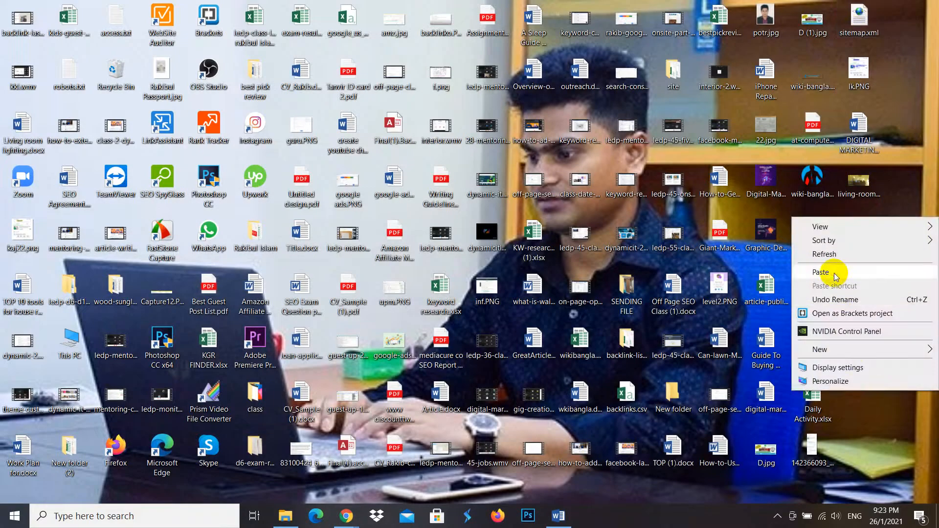
pyautogui.click(831, 273)
# - Rename the espresso machine image on the desktop as best-single-serve-coffee-maker.jpg
pyautogui.click(877, 414)
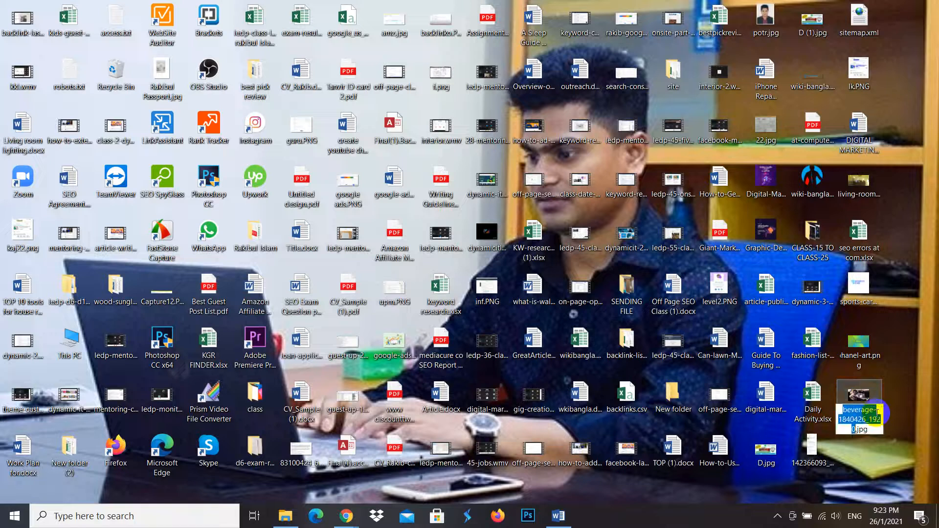
pyautogui.write('b')
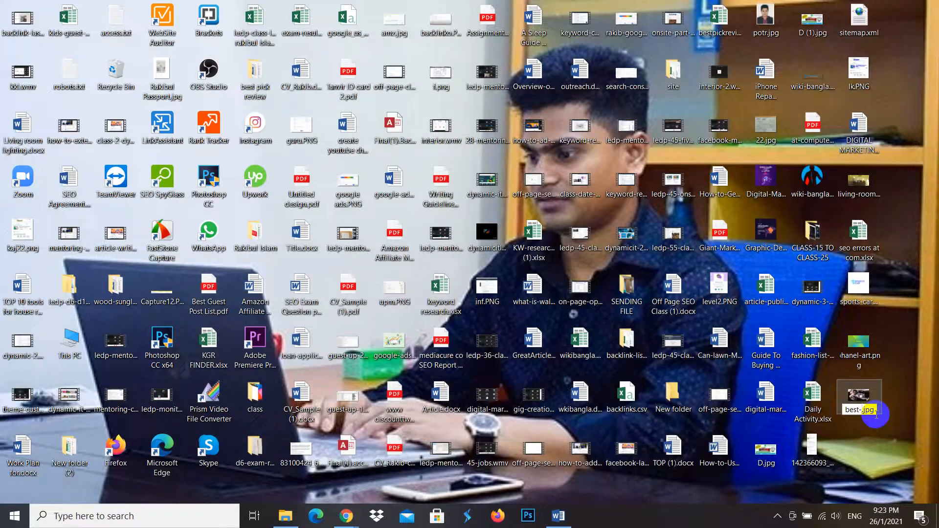
pyautogui.write('est-single-serv')
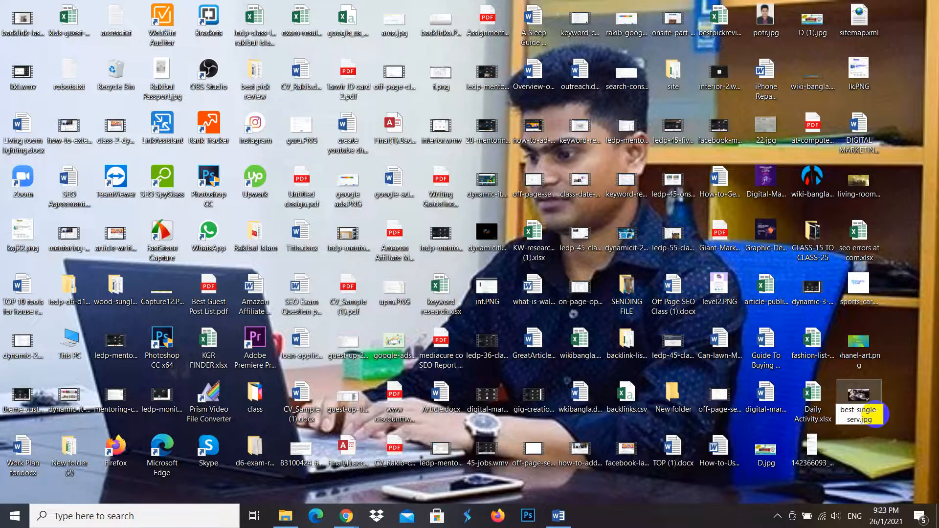
pyautogui.write('e-coffee-maker')
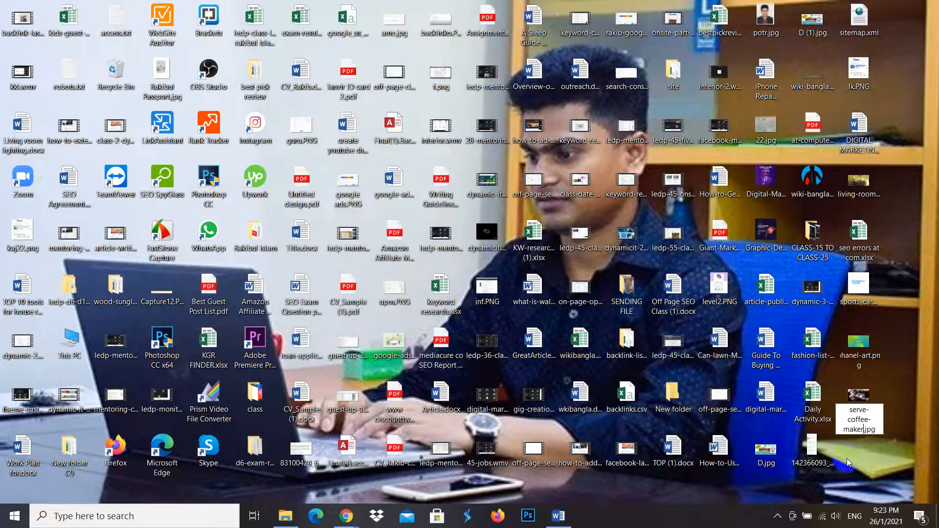
pyautogui.press('Return')
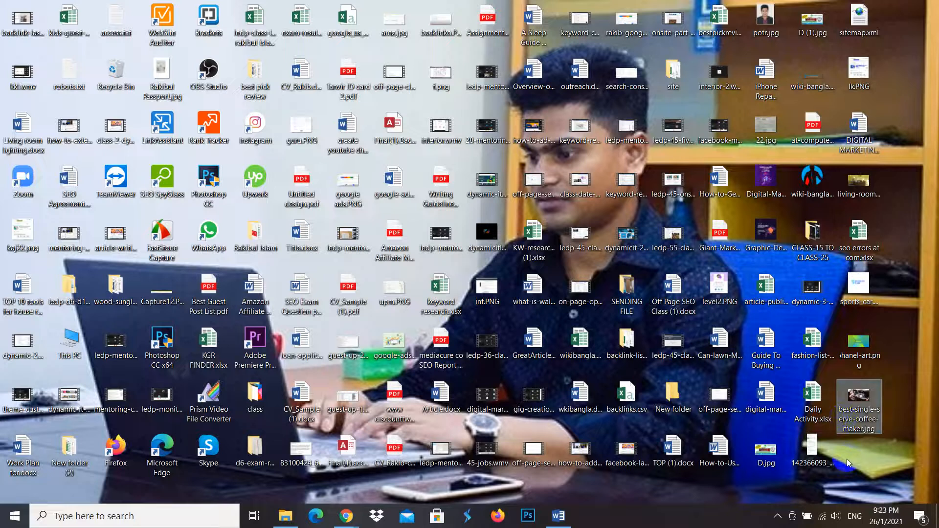
# - Open the detailed file properties of best-single-serve-coffee-maker.jpg, set its title to "best-single-serve-coffee-maker" and select that text for reuse
pyautogui.rightClick(856, 414)
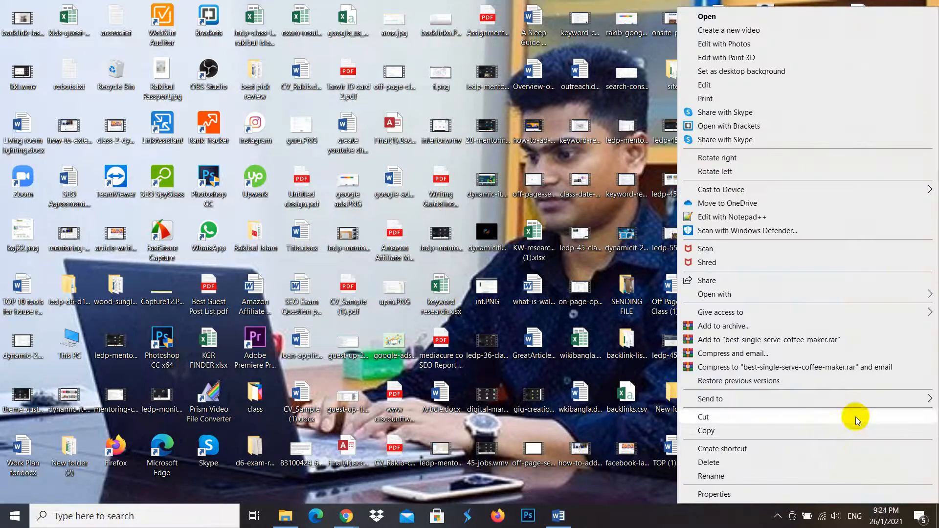
pyautogui.click(717, 493)
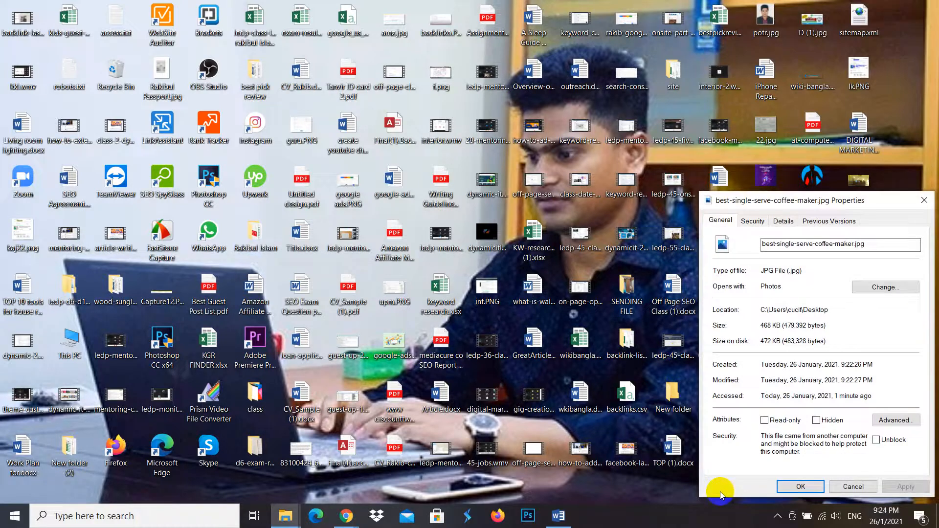
pyautogui.click(782, 221)
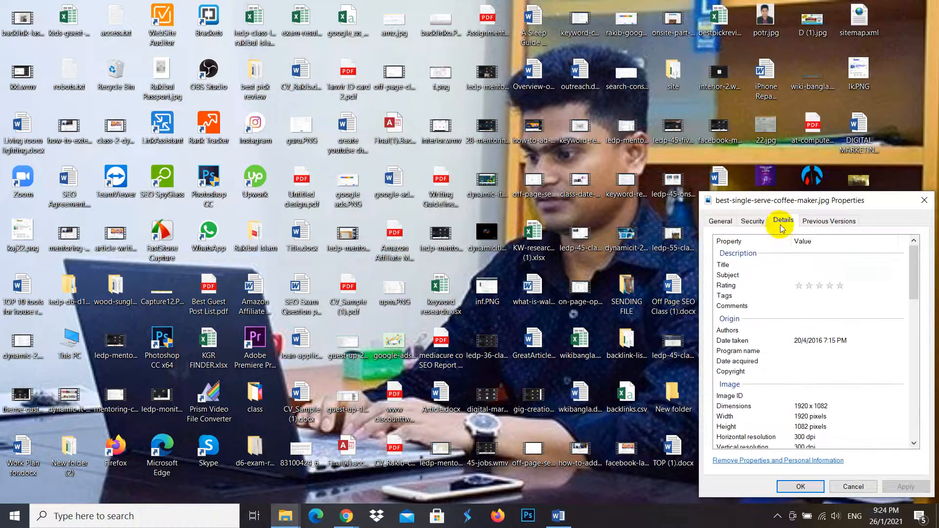
pyautogui.click(804, 264)
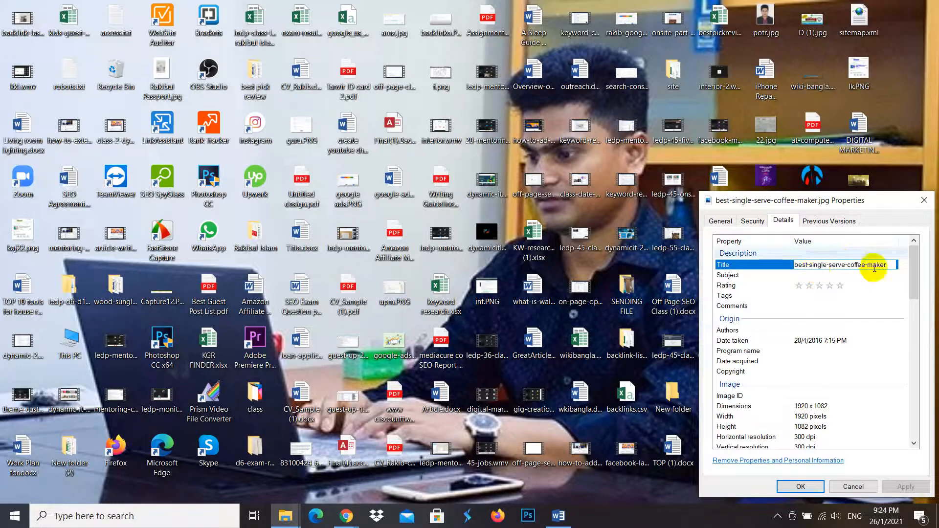
pyautogui.moveTo(887, 266); pyautogui.dragTo(794, 272)
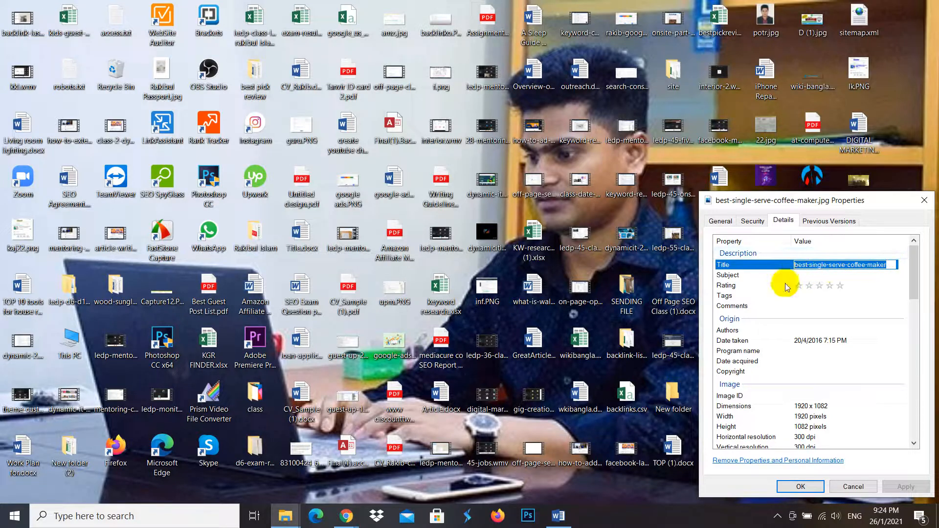
# - Set the image's subject to "best-single-serve-coffee-maker" and give it a five-star rating
pyautogui.click(814, 276)
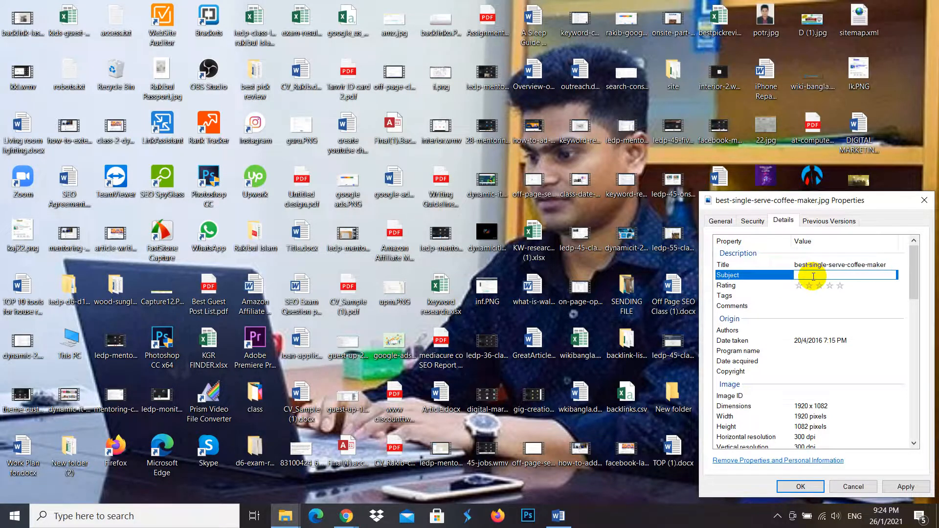
pyautogui.click(840, 285)
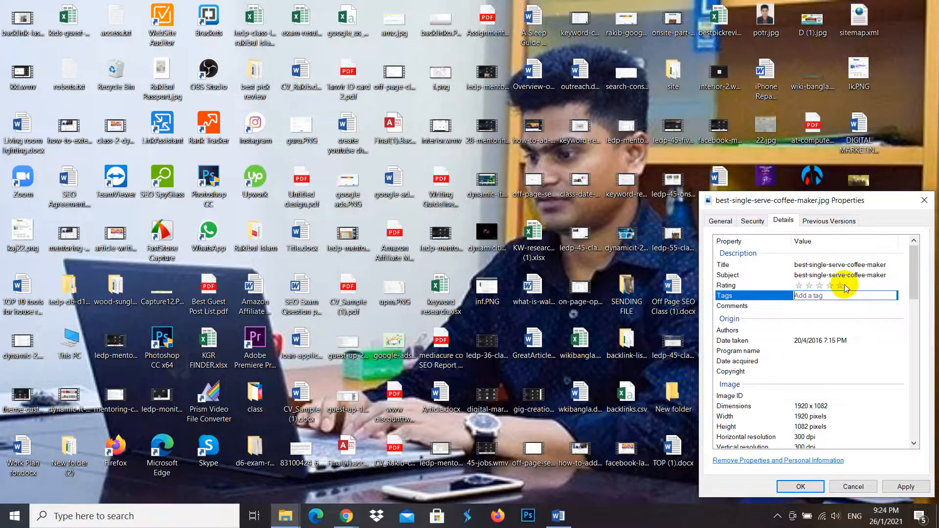
pyautogui.click(838, 289)
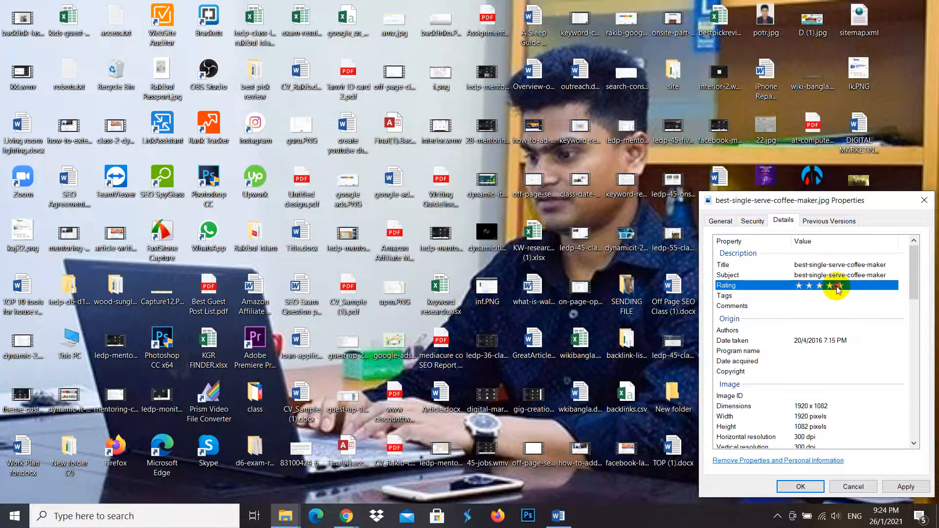
# - Fill the image's tags and comments with "best-single-serve-coffee-maker" and save the file properties
pyautogui.click(831, 295)
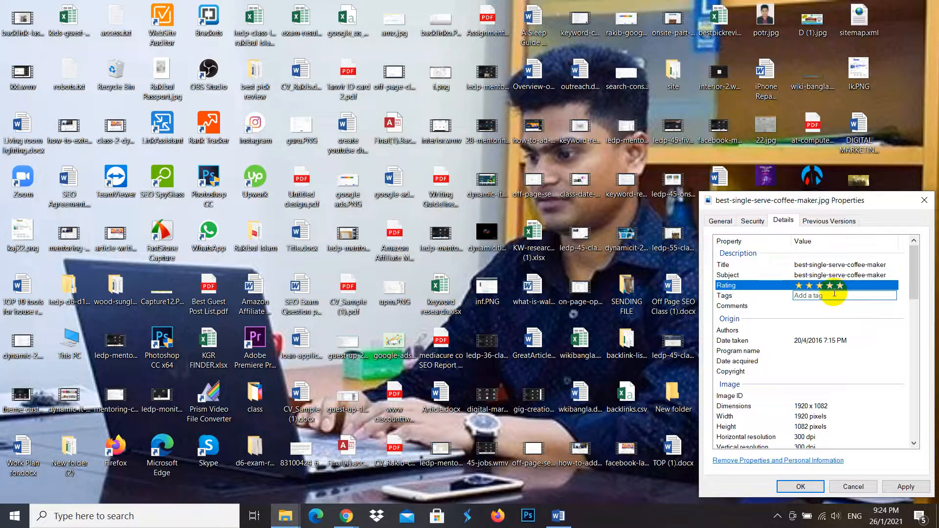
pyautogui.click(811, 307)
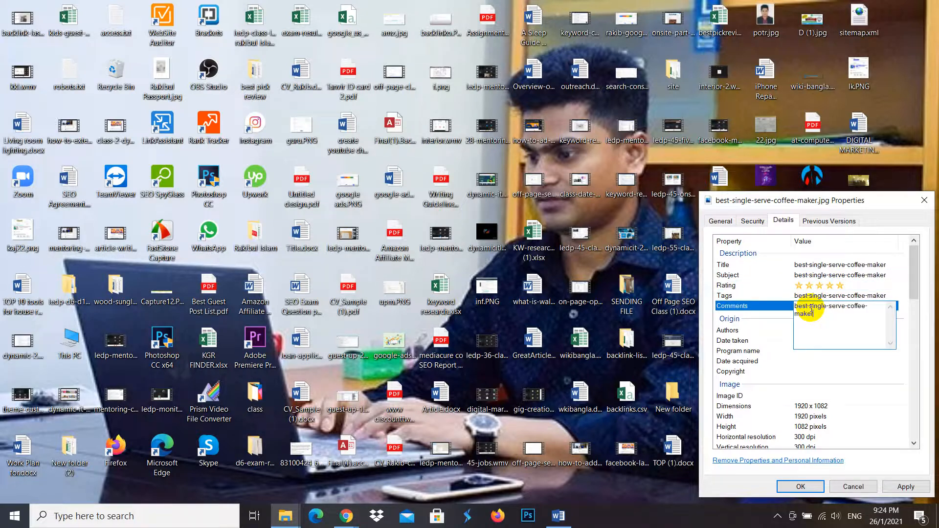
pyautogui.click(778, 340)
pyautogui.click(813, 330)
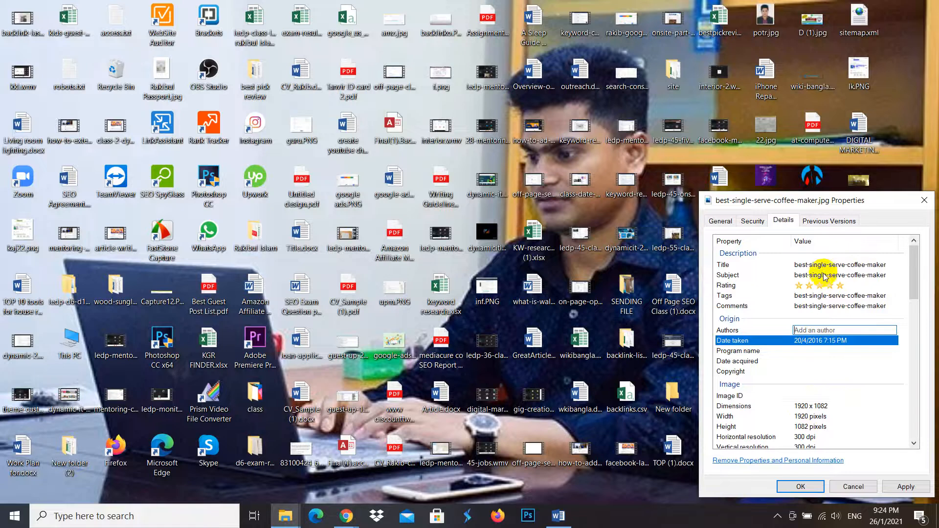
pyautogui.click(800, 487)
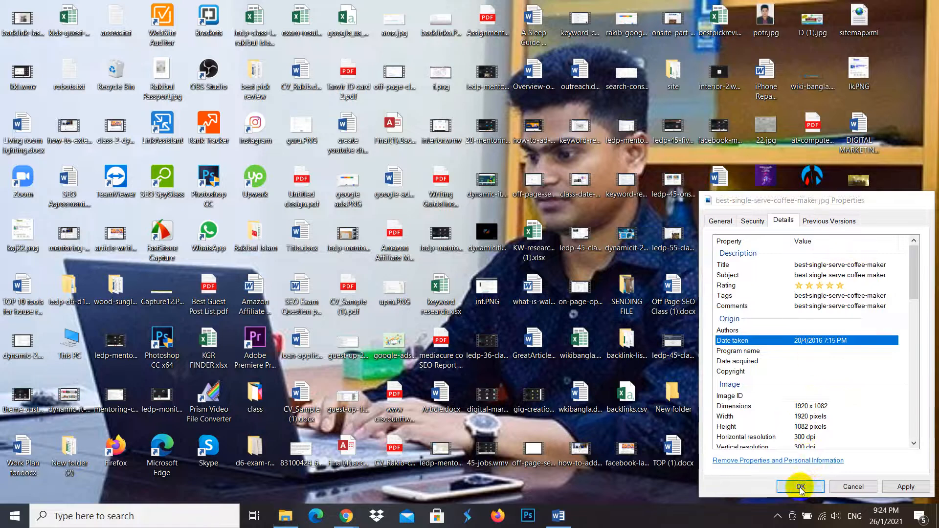
pyautogui.click(851, 401)
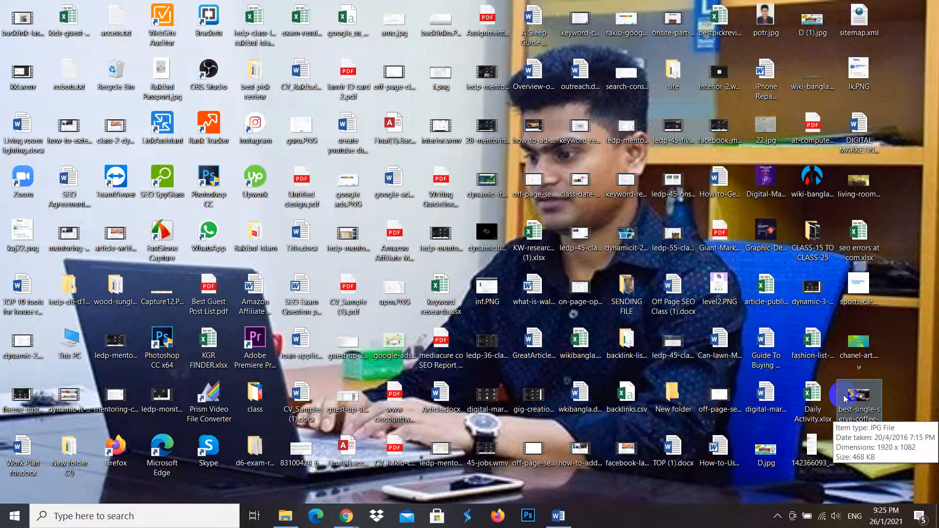
# - Switch to the TinyPNG page in Chrome and upload best-single-serve-coffee-maker.jpg from the desktop for compression
pyautogui.moveTo(346, 515)
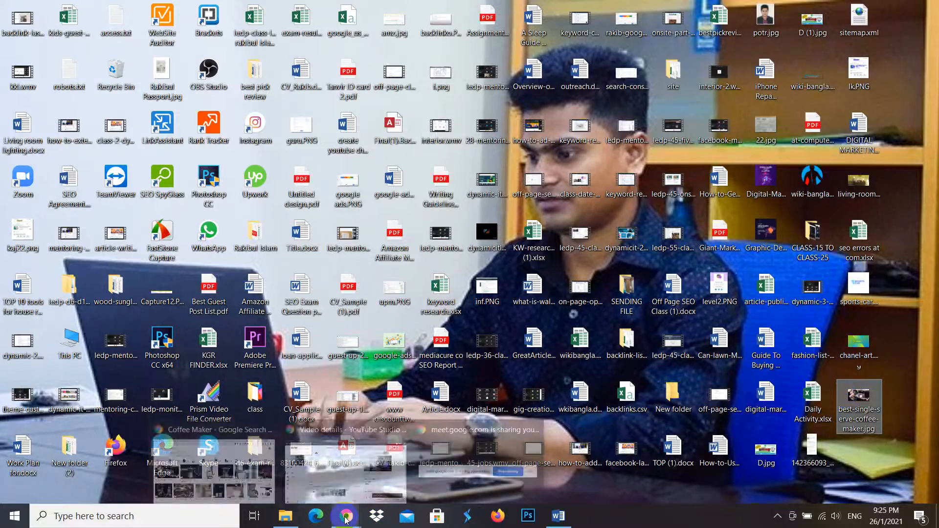
pyautogui.click(272, 457)
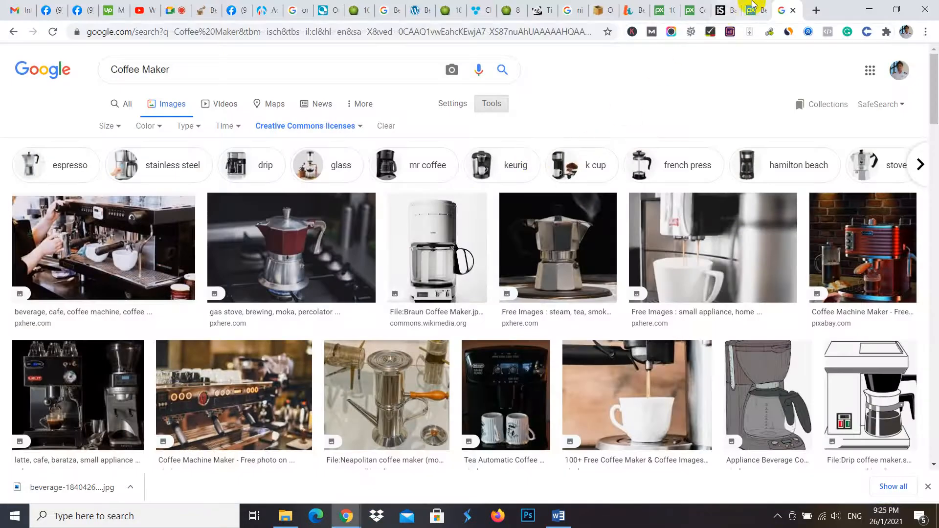
pyautogui.click(536, 6)
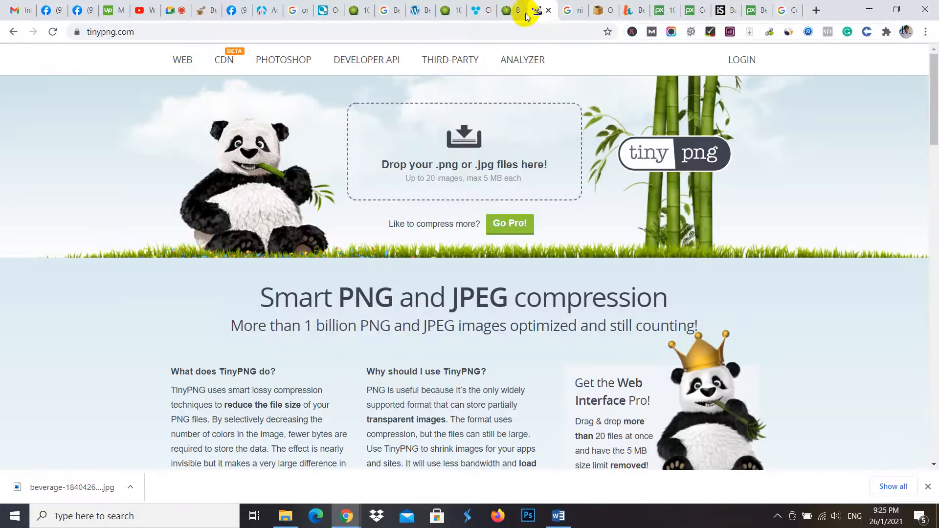
pyautogui.click(469, 168)
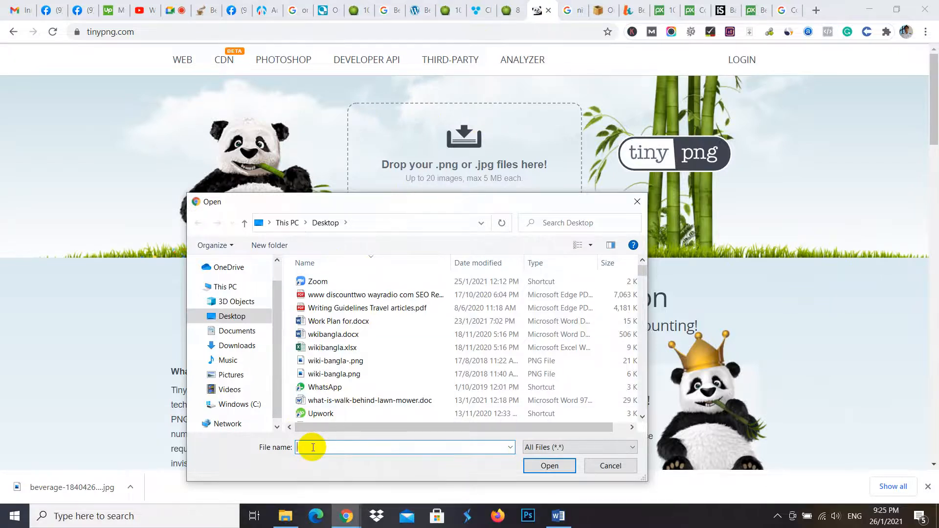
pyautogui.write('best')
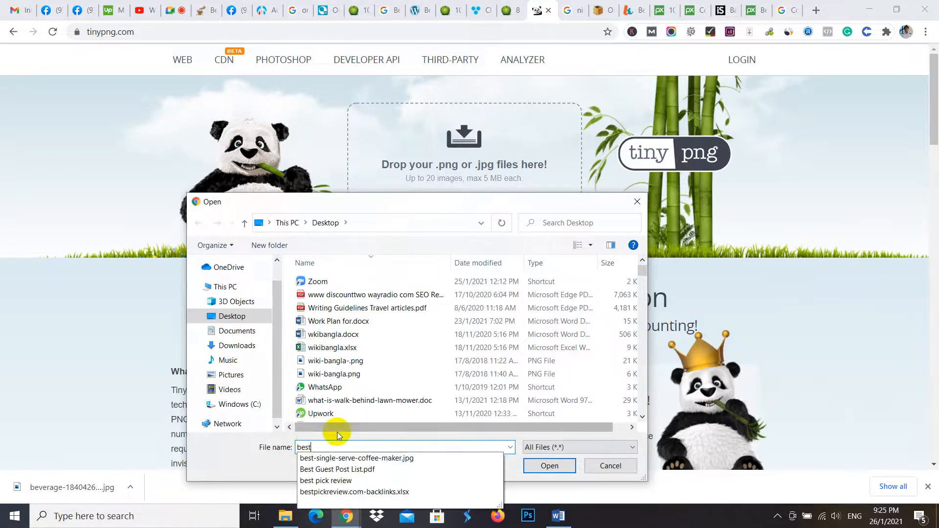
pyautogui.click(388, 459)
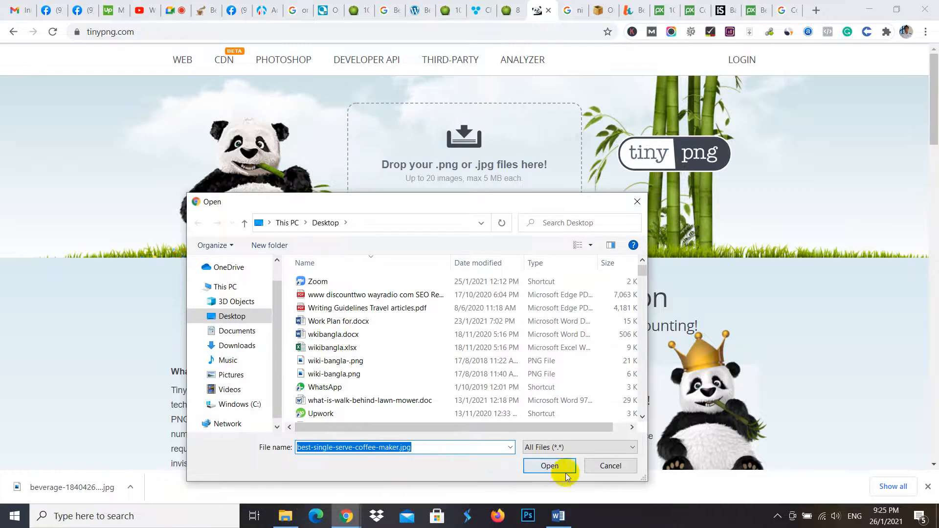
pyautogui.click(548, 466)
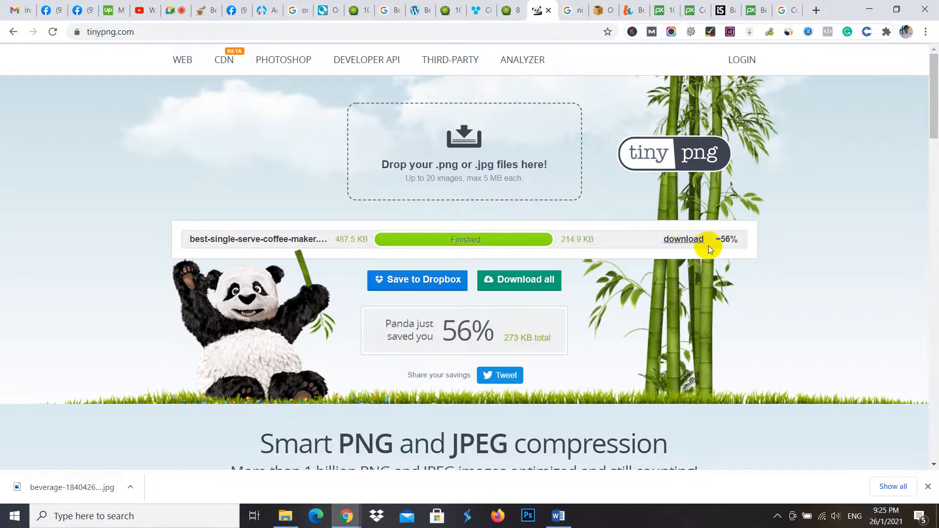
# - Download the compressed best-single-serve-coffee-maker.jpg from TinyPNG
pyautogui.scroll(-8, 700, 244)
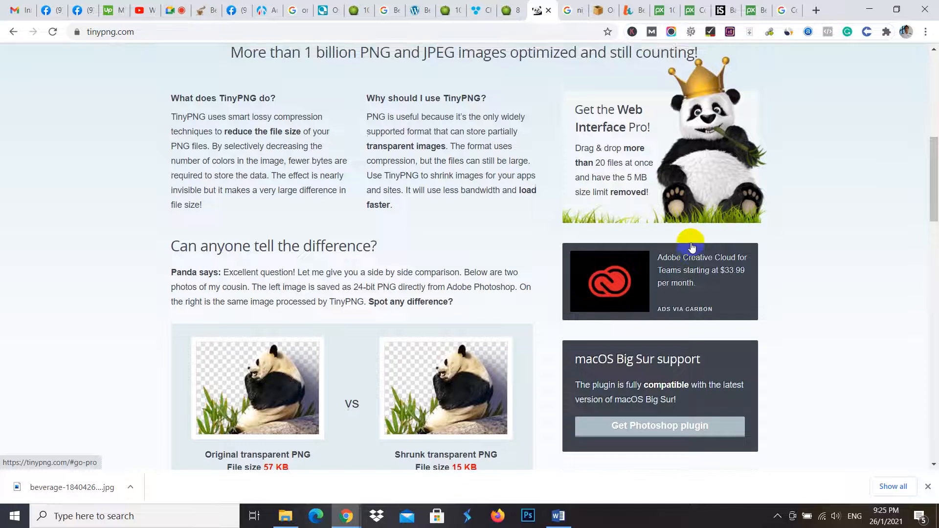
pyautogui.scroll(5, 684, 247)
pyautogui.scroll(3, 470, 171)
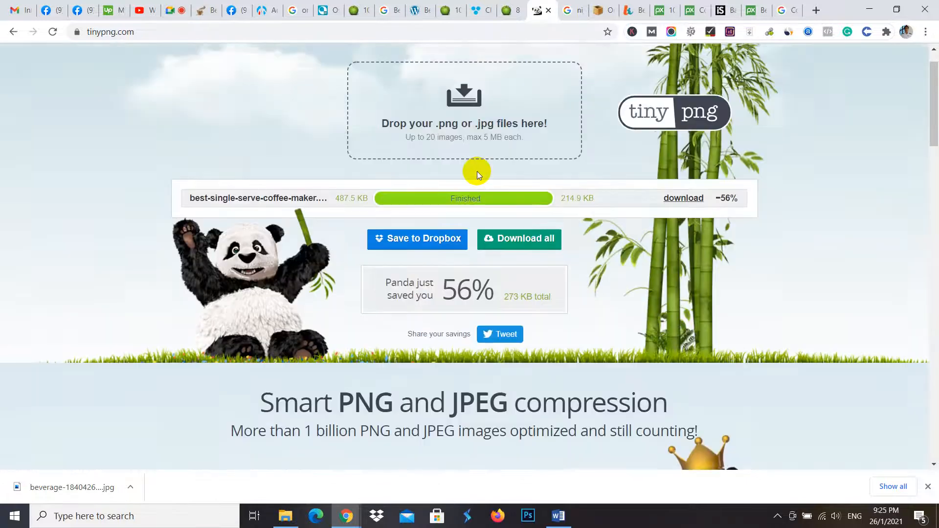
pyautogui.scroll(1, 476, 172)
pyautogui.click(684, 239)
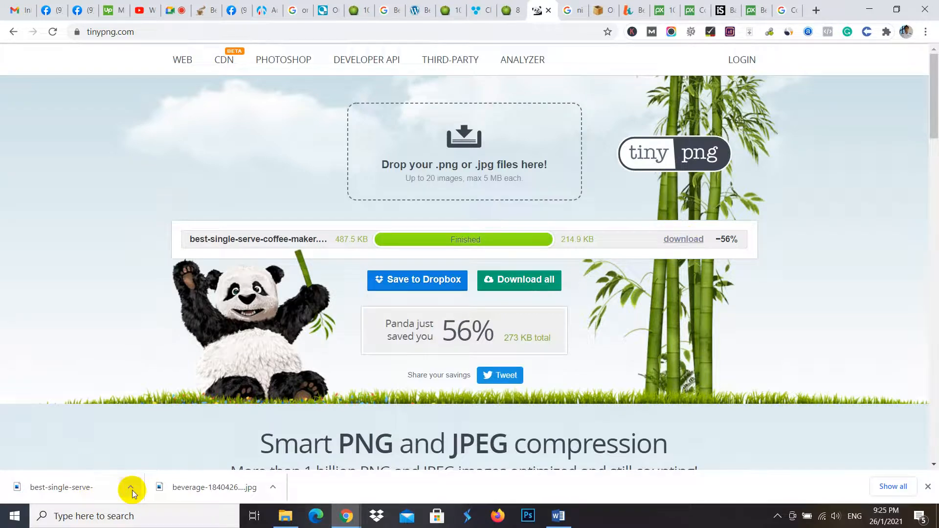
pyautogui.click(131, 488)
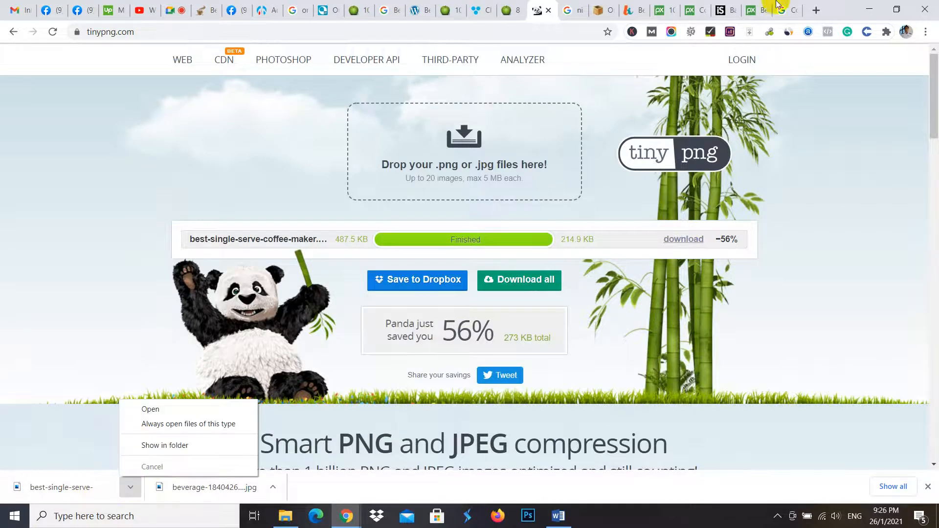
# - Rename the original image on the desktop to best-single-serve-coffee-maker1.jpg
pyautogui.click(863, 5)
pyautogui.click(866, 9)
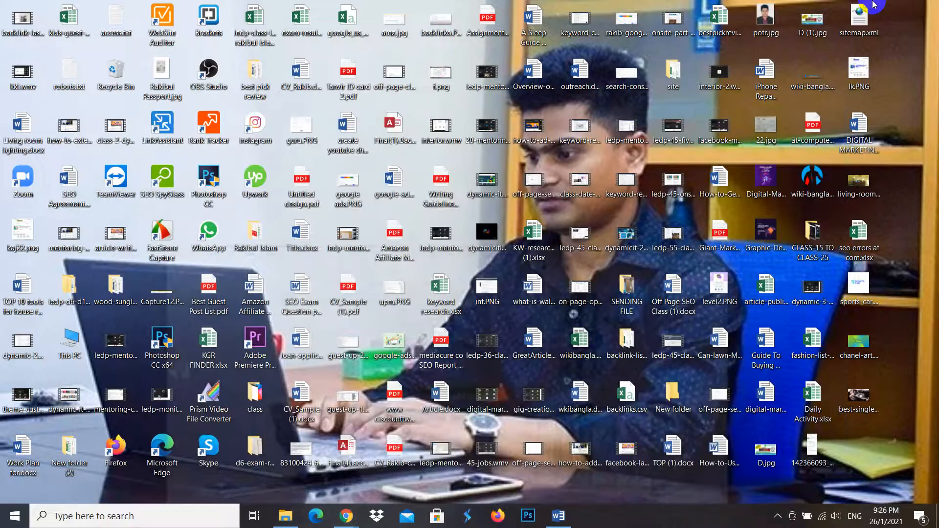
pyautogui.click(867, 412)
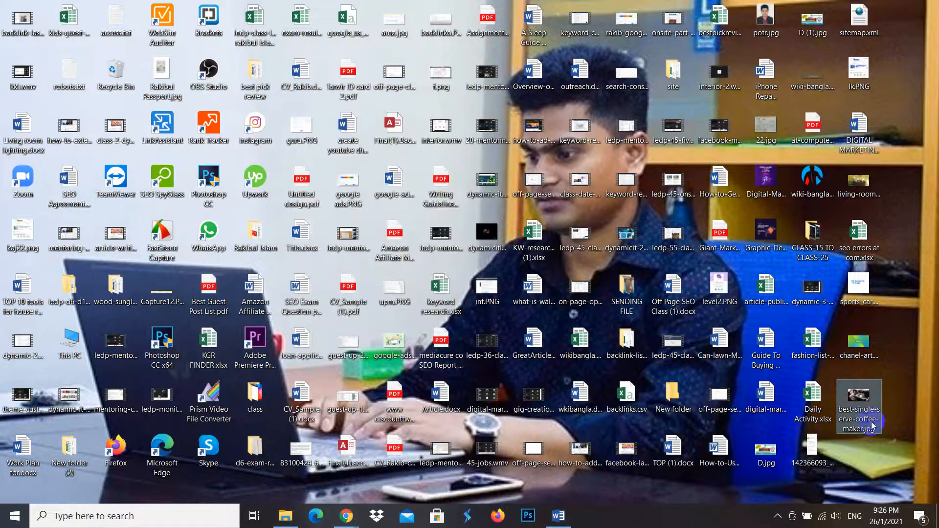
pyautogui.click(859, 434)
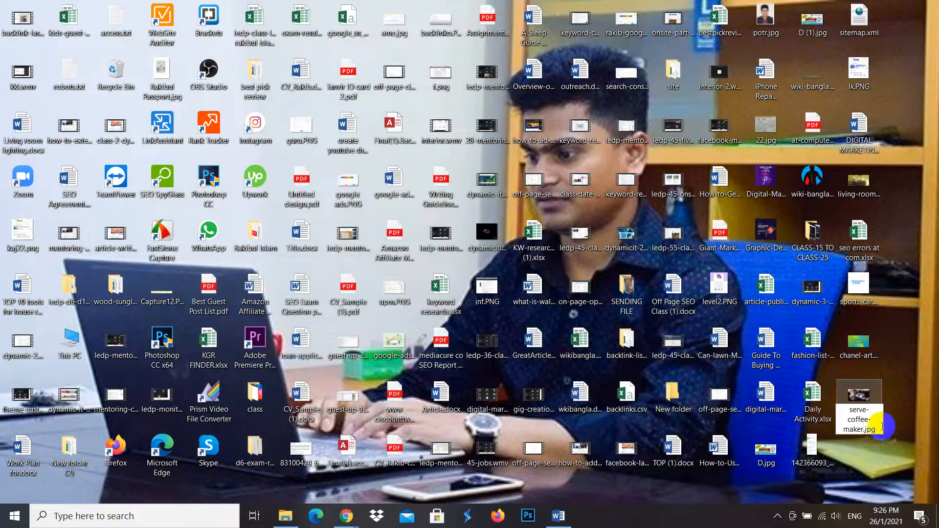
pyautogui.write('1')
pyautogui.press('Return')
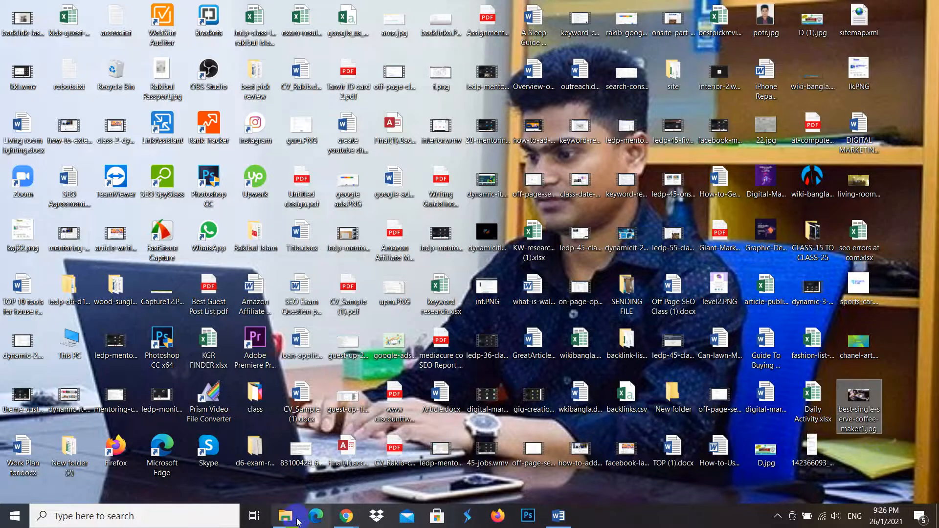
# - Return to Chrome, locate the downloaded best-single-serve-coffee-maker.jpg in its folder and move it from Downloads to the desktop
pyautogui.moveTo(346, 516)
pyautogui.click(256, 469)
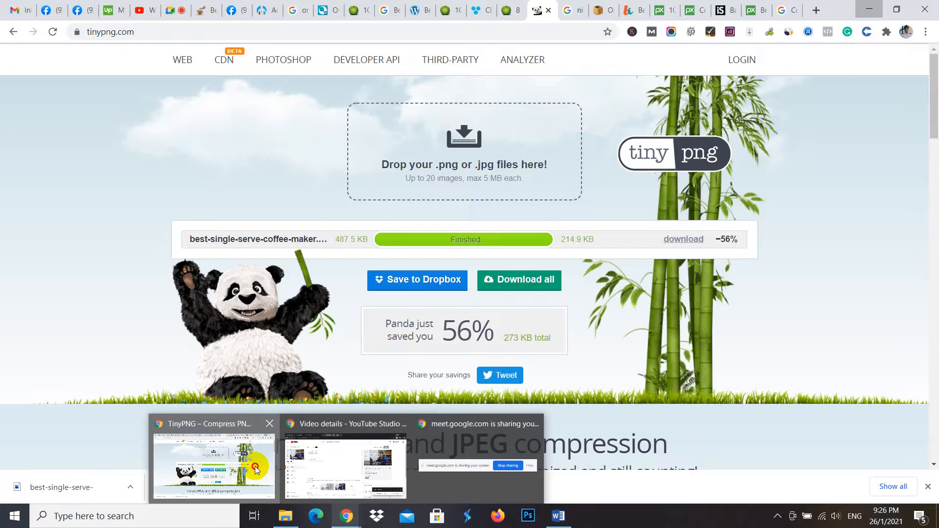
pyautogui.click(131, 487)
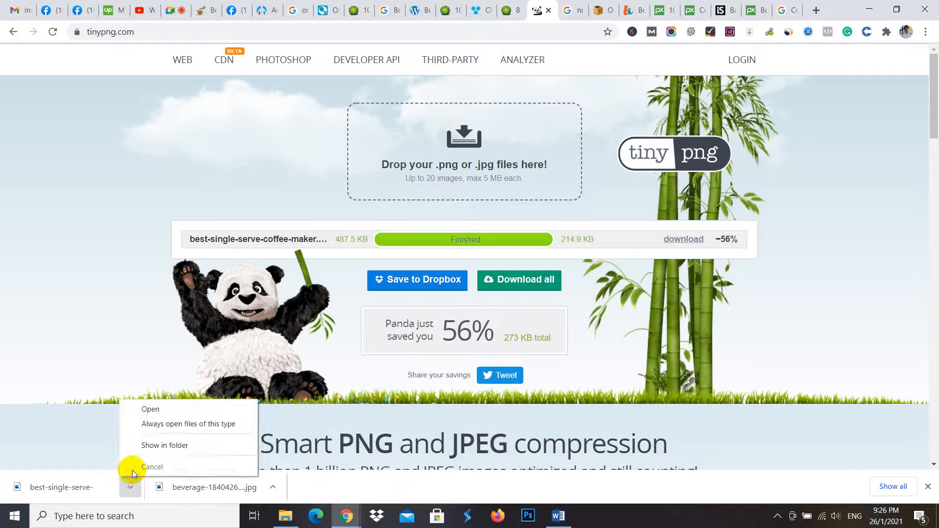
pyautogui.click(156, 445)
pyautogui.rightClick(439, 154)
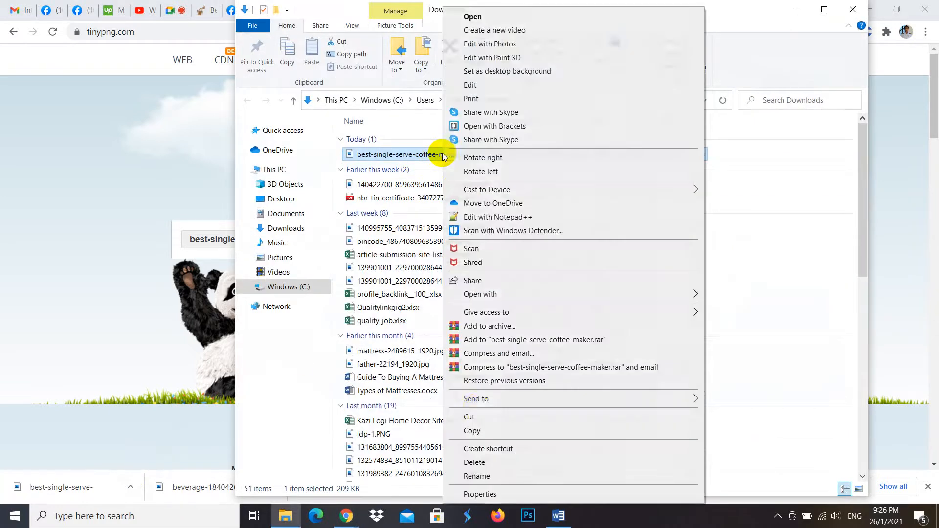
pyautogui.click(477, 417)
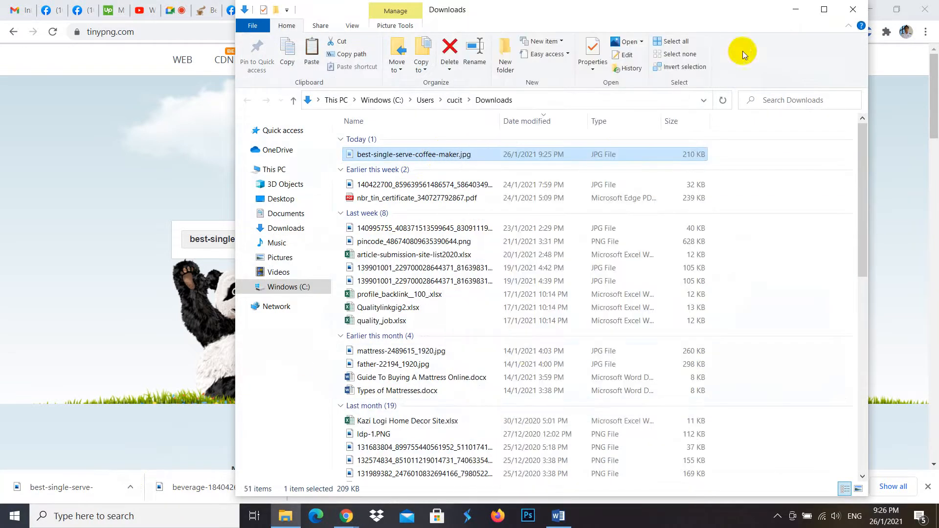
pyautogui.click(796, 10)
pyautogui.click(869, 9)
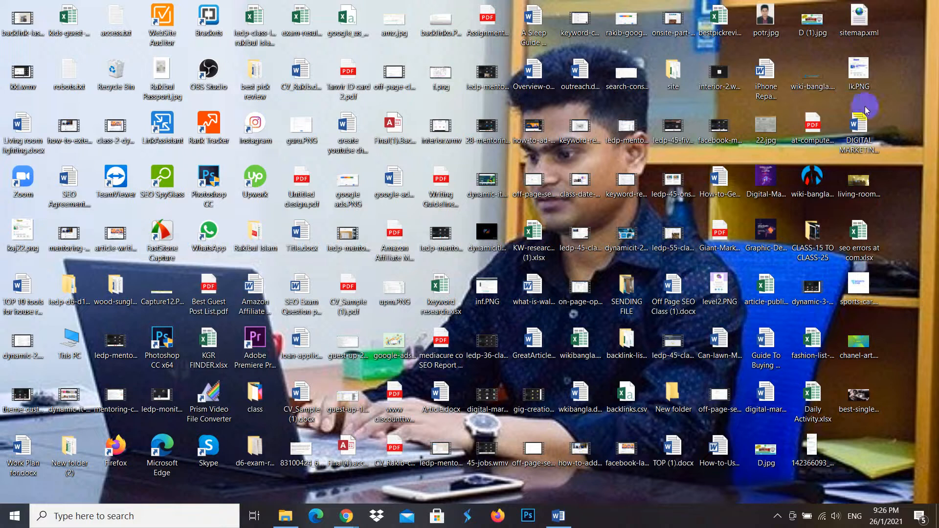
pyautogui.rightClick(892, 433)
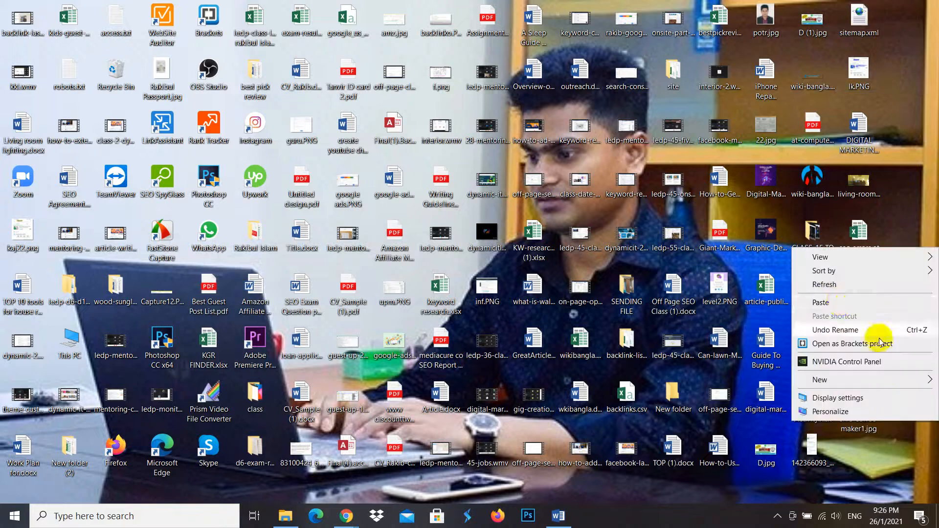
pyautogui.click(838, 303)
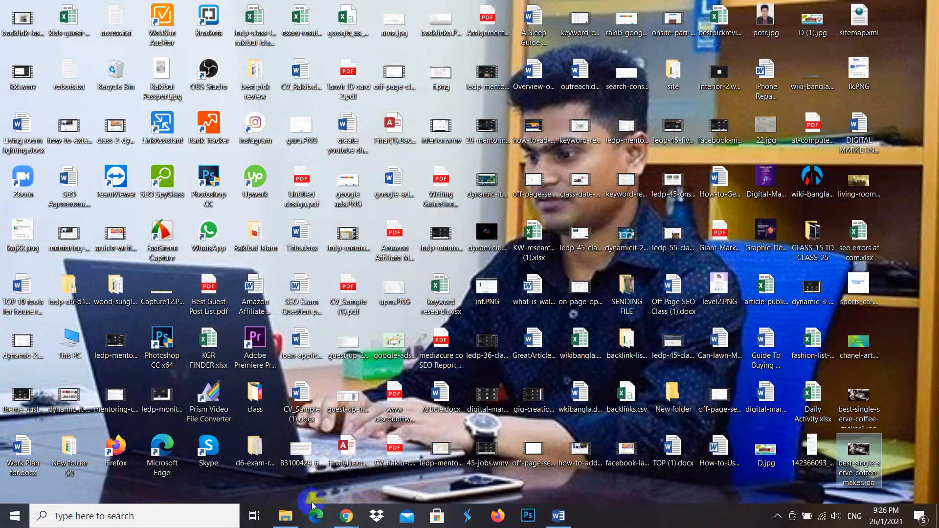
# - Switch back to the WordPress Add New Post page in Chrome and open the featured image selection
pyautogui.moveTo(345, 519)
pyautogui.click(224, 454)
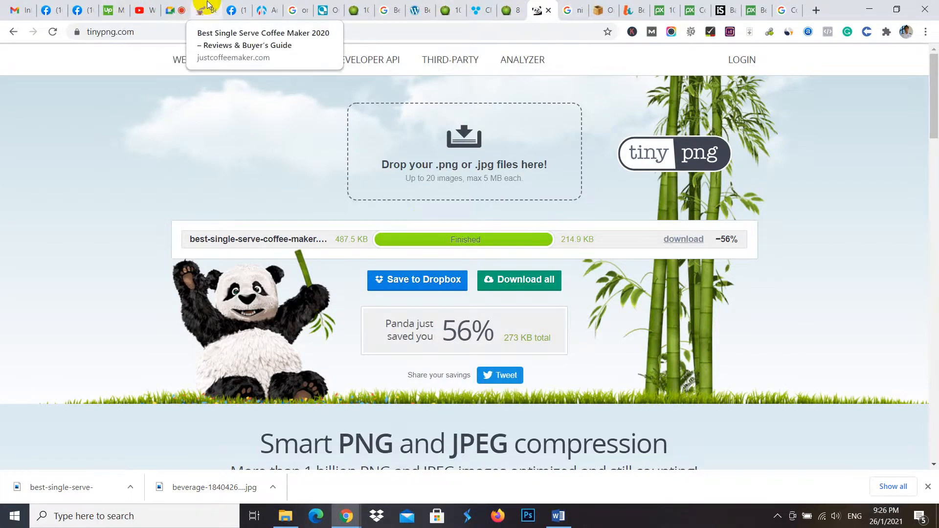
pyautogui.click(267, 4)
pyautogui.scroll(-15, 880, 350)
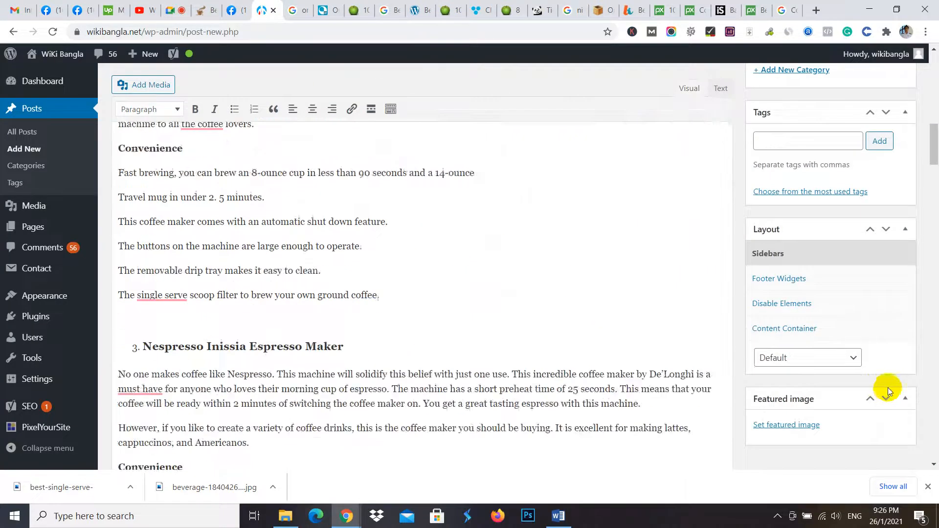
pyautogui.scroll(-15, 888, 391)
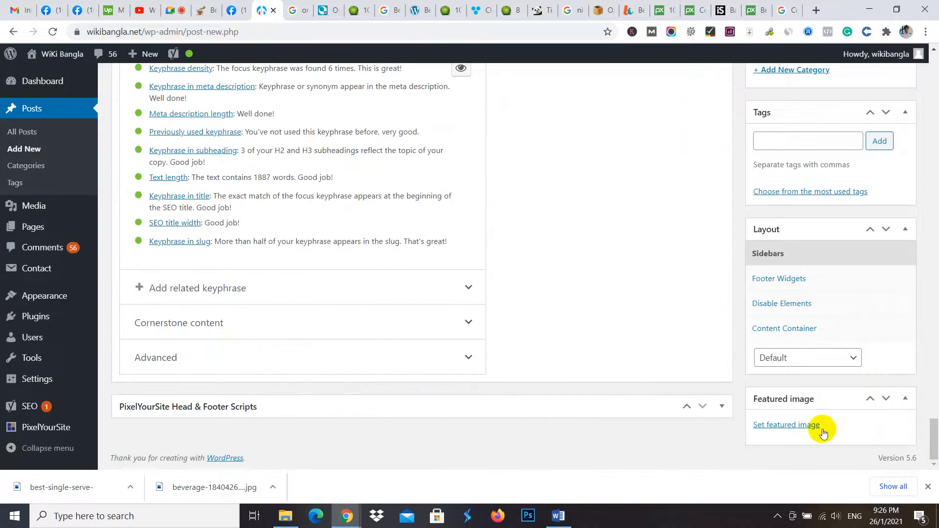
pyautogui.click(786, 426)
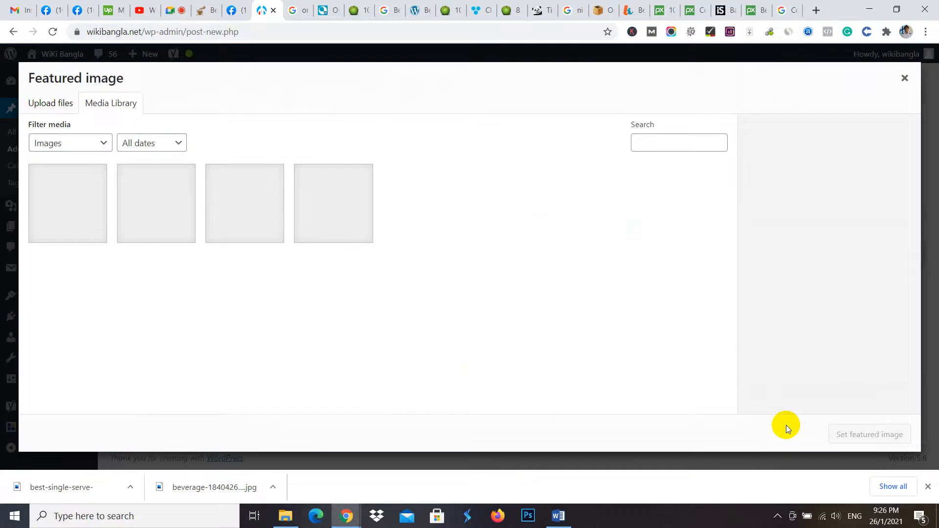
# - Upload best-single-serve-coffee-maker.jpg from the desktop to the media library as the featured image candidate
pyautogui.click(58, 109)
pyautogui.click(468, 270)
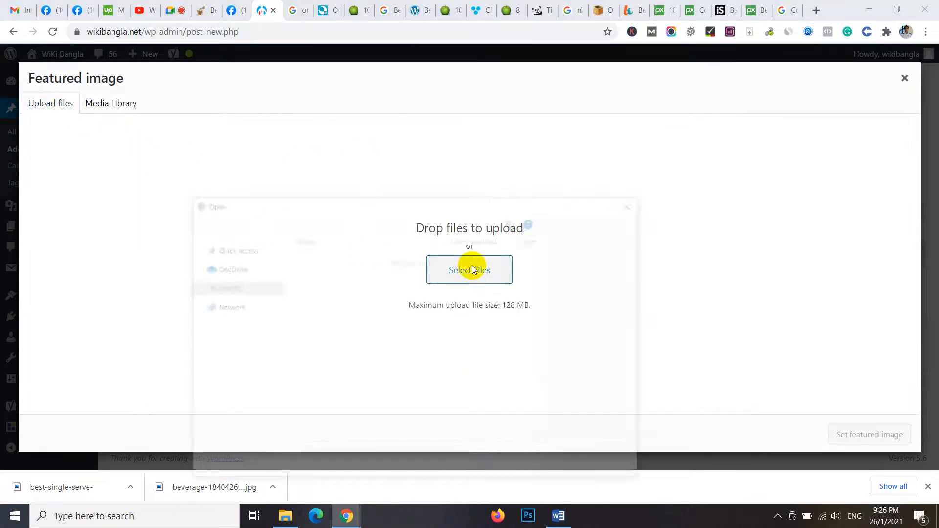
pyautogui.write('b')
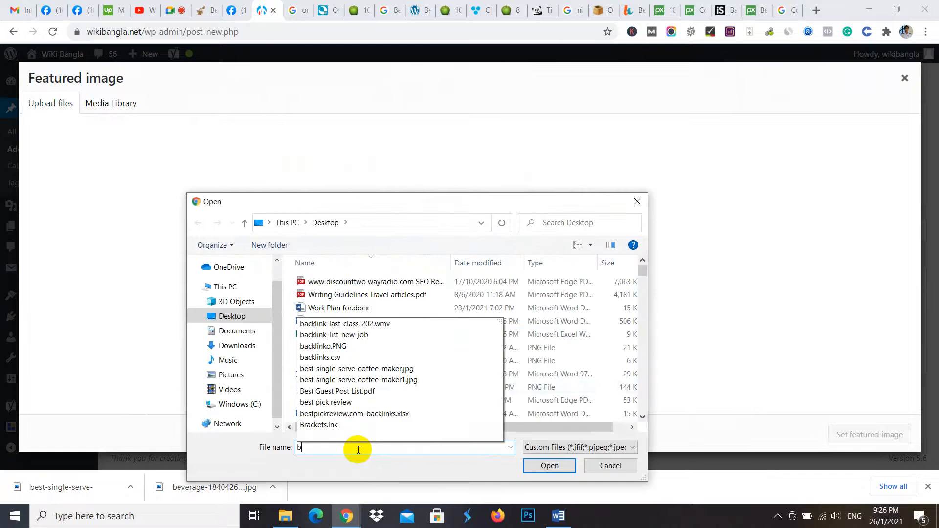
pyautogui.write('es')
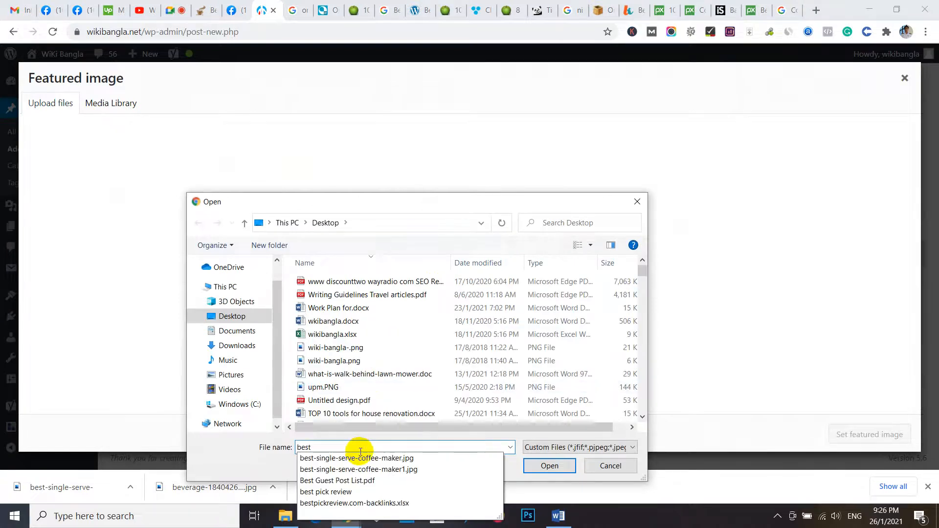
pyautogui.write('t')
pyautogui.click(373, 458)
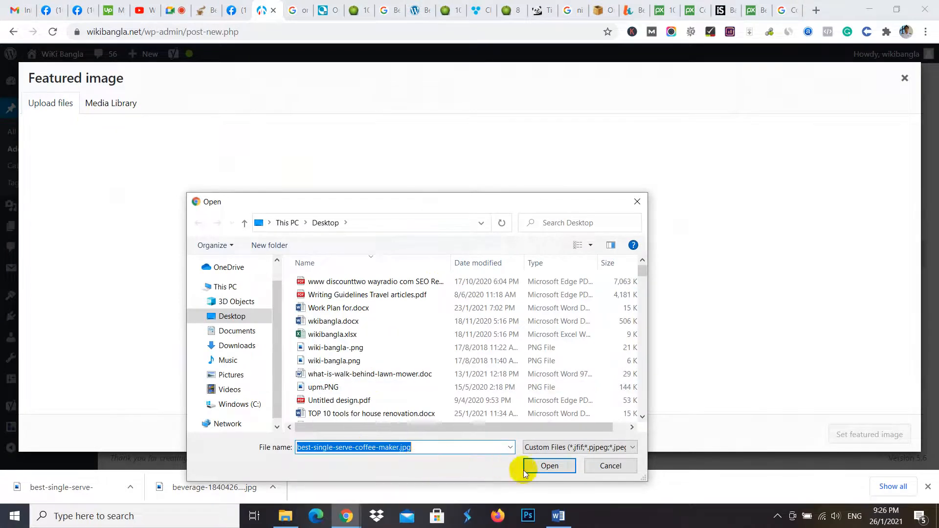
pyautogui.click(543, 466)
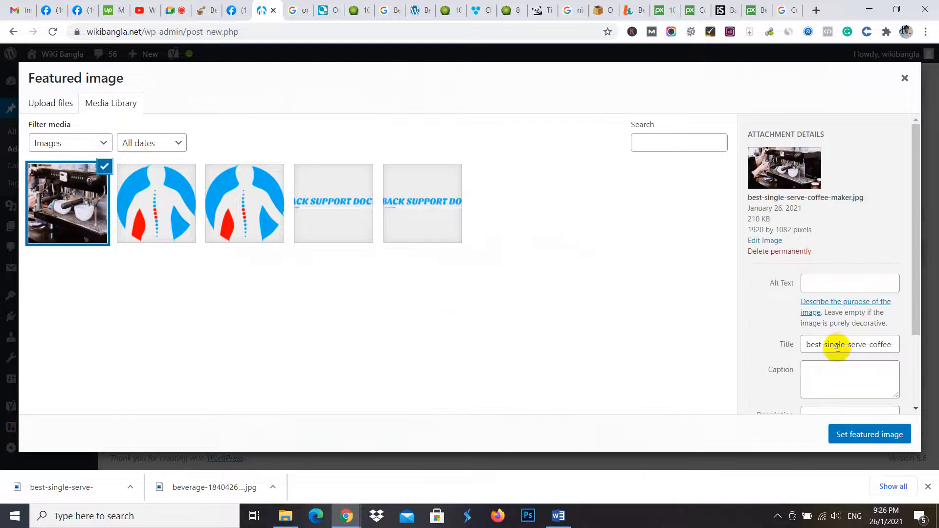
# - Copy the image title "best-single-serve-coffee-maker" into its alt text and set the image as the post's featured image
pyautogui.tripleClick(847, 345)
pyautogui.rightClick(846, 346)
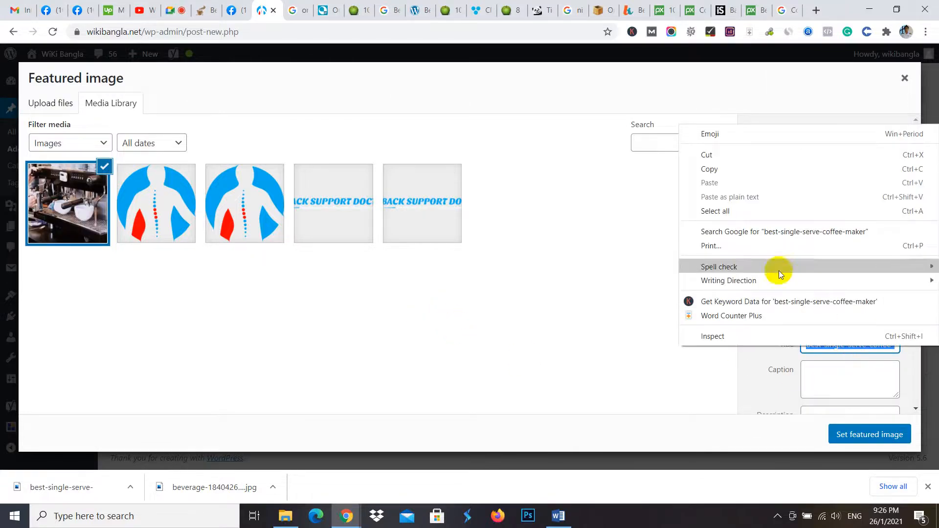
pyautogui.click(729, 165)
pyautogui.click(820, 283)
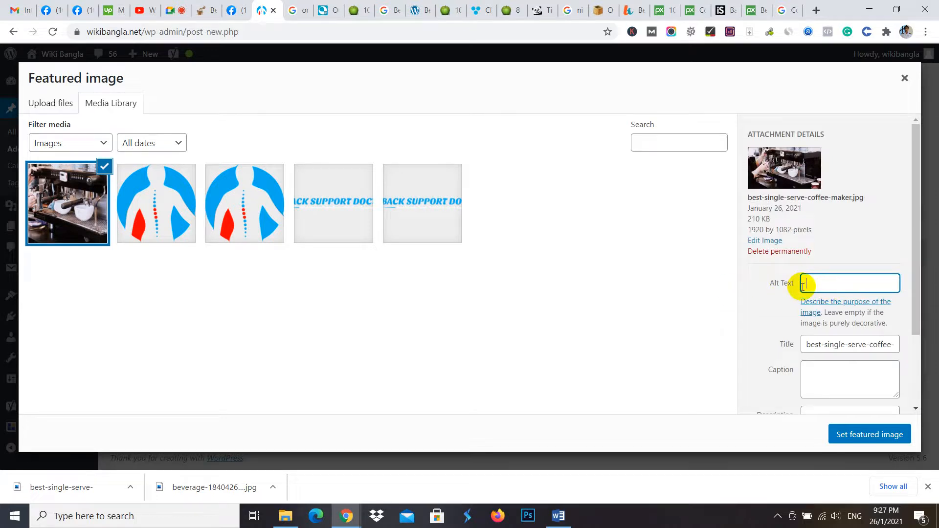
pyautogui.scroll(-2, 869, 303)
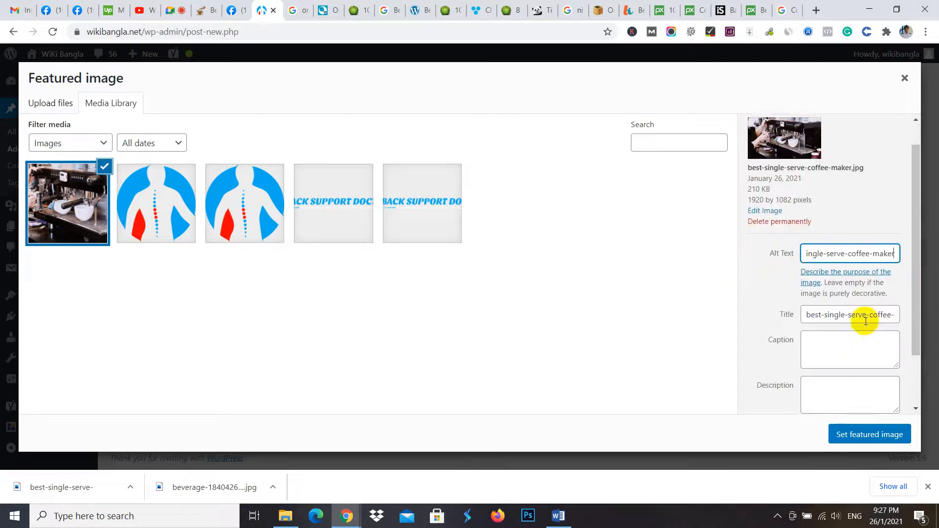
pyautogui.click(870, 437)
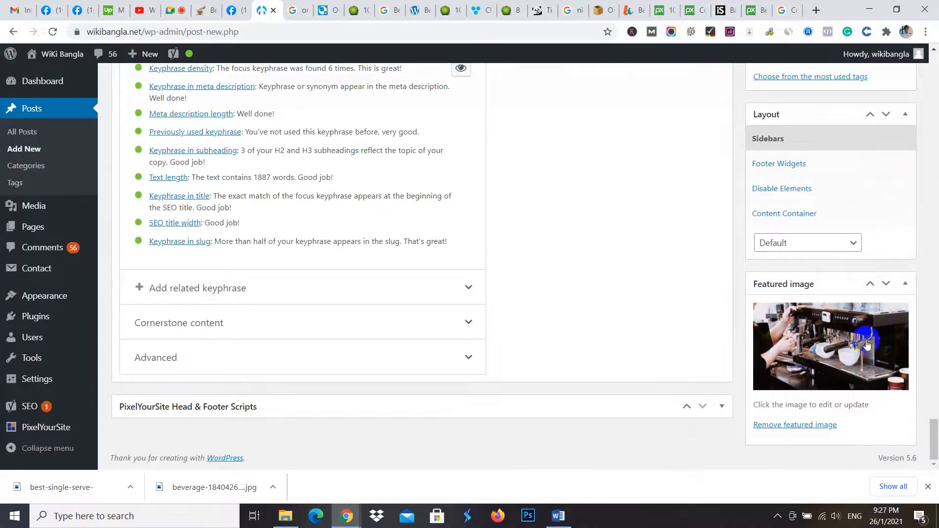
# - Review the post's SEO analysis for image alt attributes, outbound links and internal links, and return to the start of the article
pyautogui.scroll(10, 690, 382)
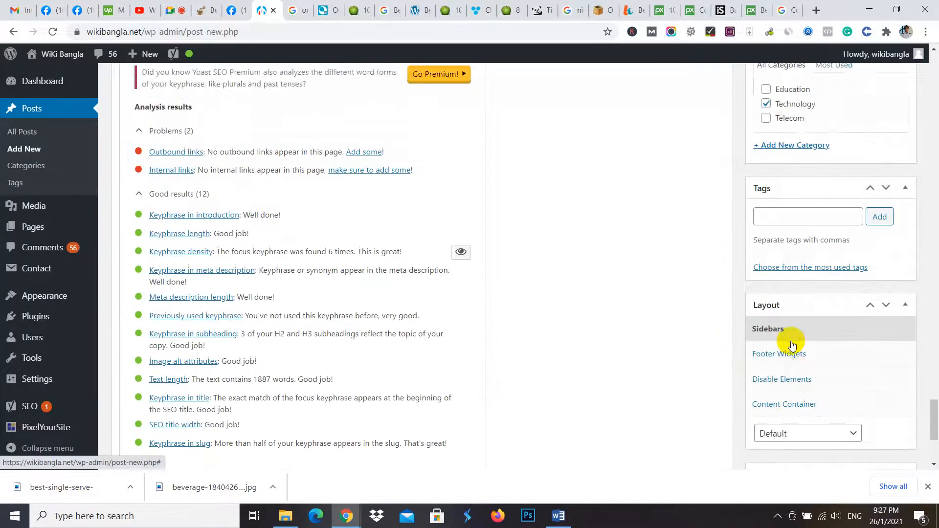
pyautogui.scroll(-4, 373, 371)
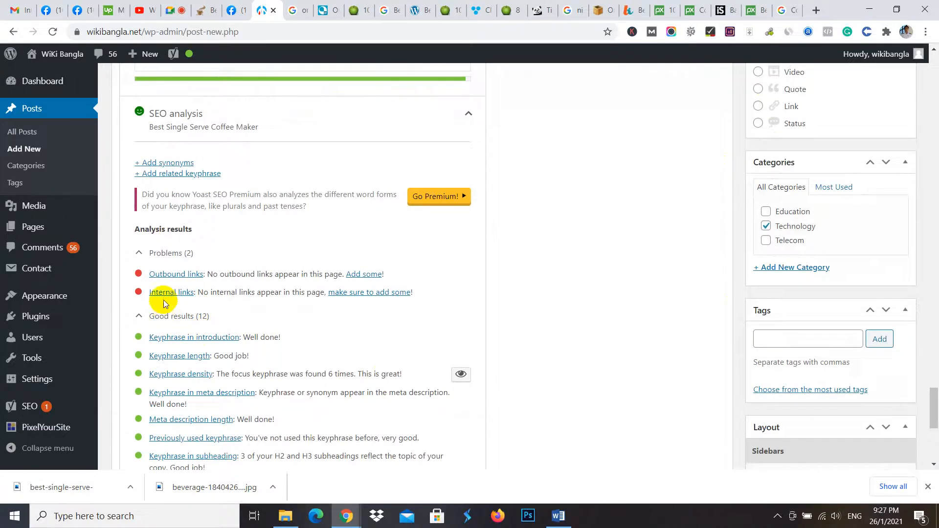
pyautogui.scroll(20, 397, 286)
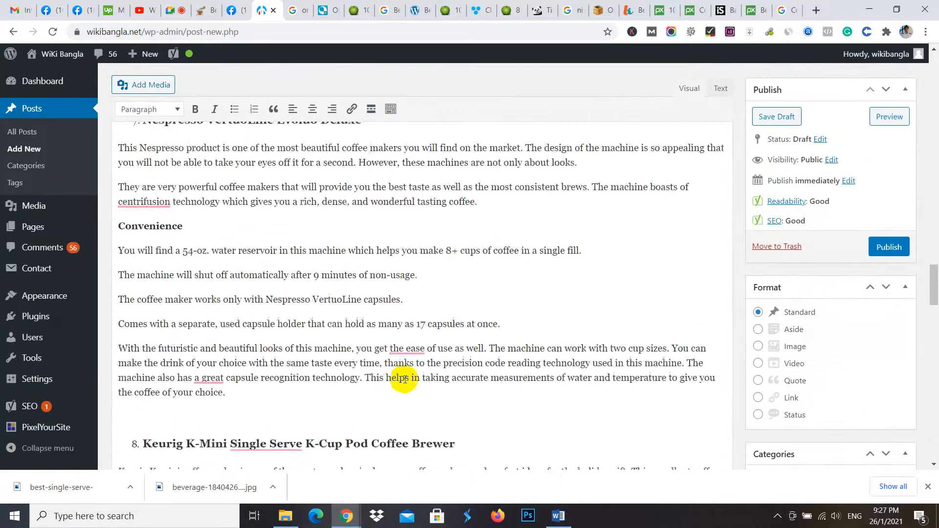
pyautogui.scroll(15, 362, 260)
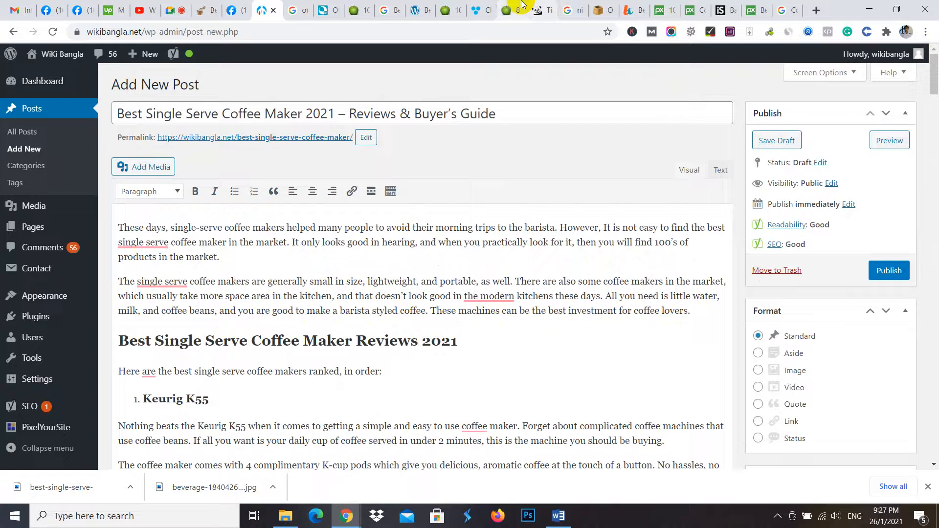
# - Switch to the juicerkings.com blender article, open the site's home page and look through its listed posts
pyautogui.click(507, 9)
pyautogui.scroll(20, 473, 142)
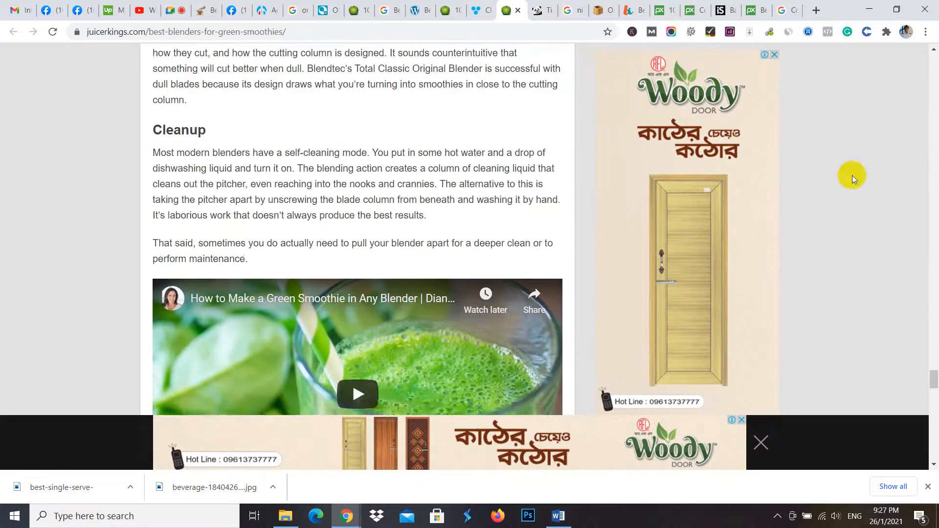
pyautogui.scroll(1, 851, 179)
pyautogui.moveTo(932, 376); pyautogui.dragTo(922, 51)
pyautogui.click(222, 67)
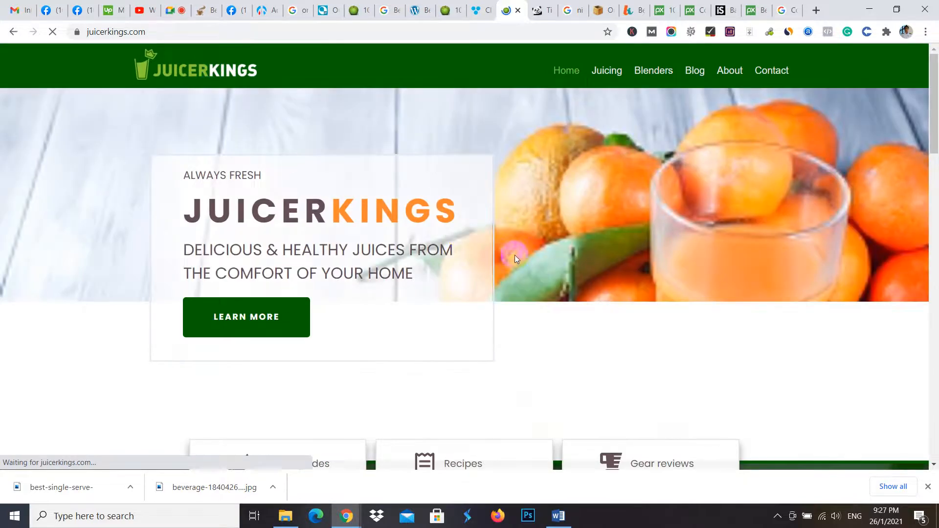
pyautogui.scroll(-4, 508, 284)
pyautogui.scroll(-5, 495, 310)
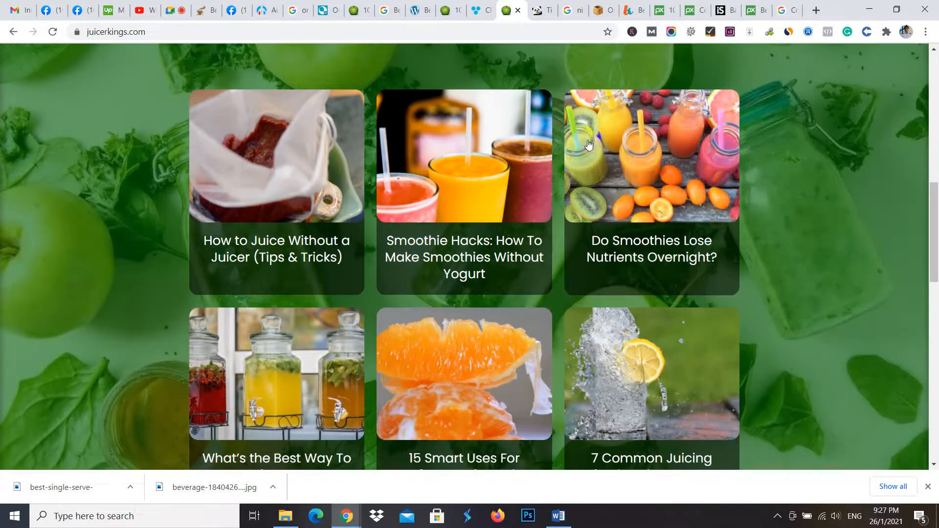
# - Open moweronthelawn.com in a new browser tab and look through the posts on its first two pages, including their featured images
pyautogui.click(816, 10)
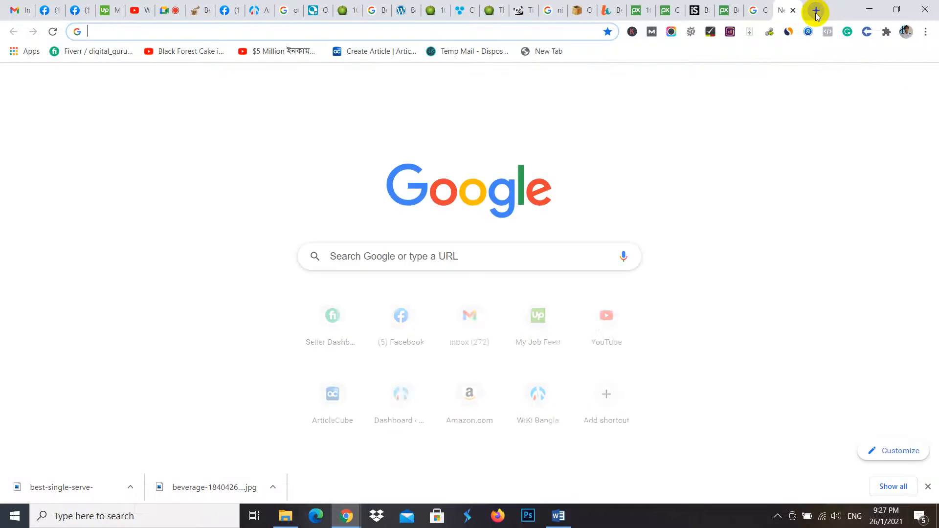
pyautogui.write('moweronthelawn.com')
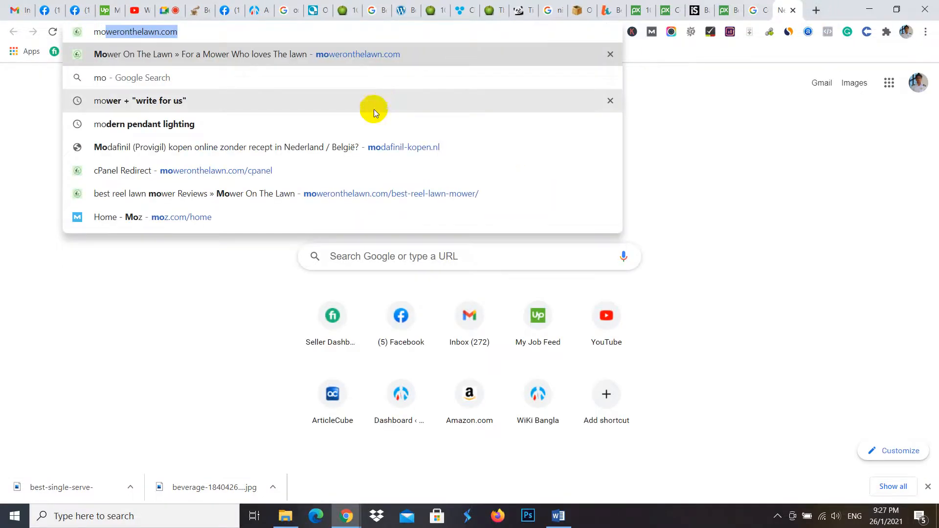
pyautogui.press('Return')
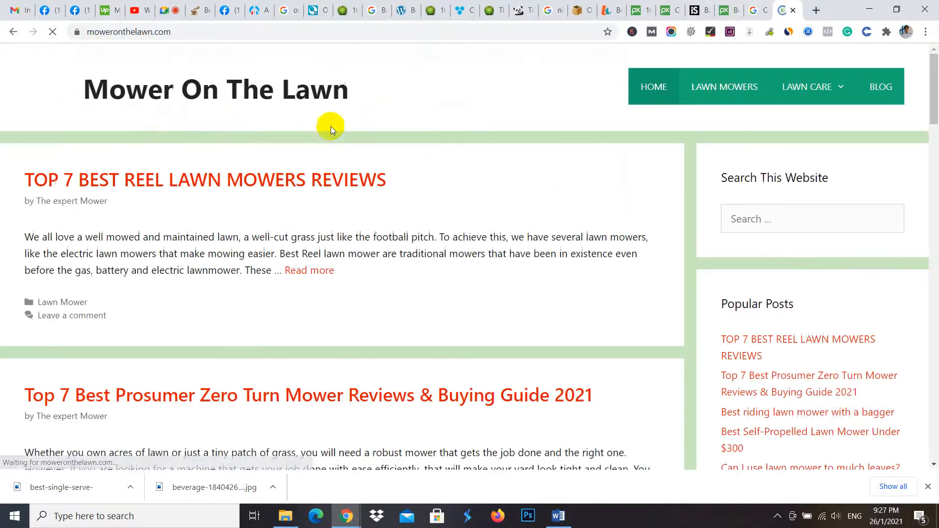
pyautogui.scroll(-1, 196, 236)
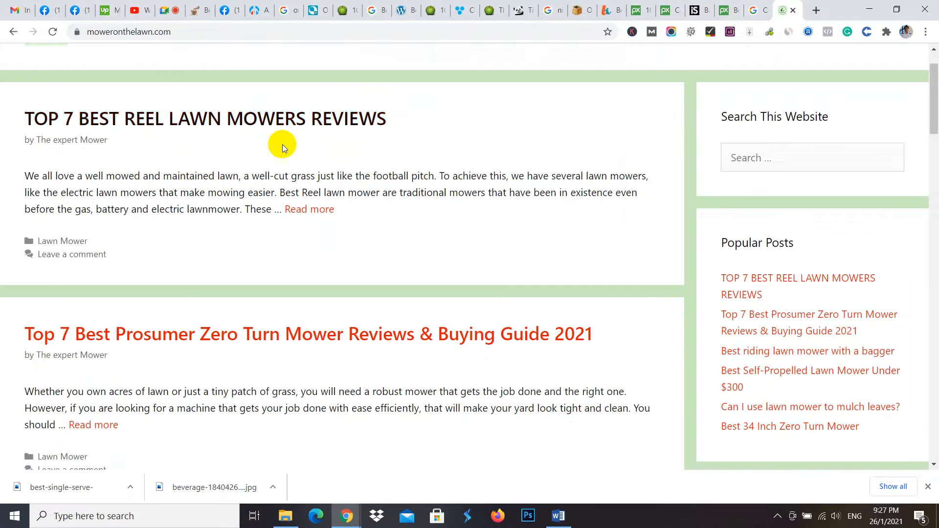
pyautogui.scroll(-17, 242, 131)
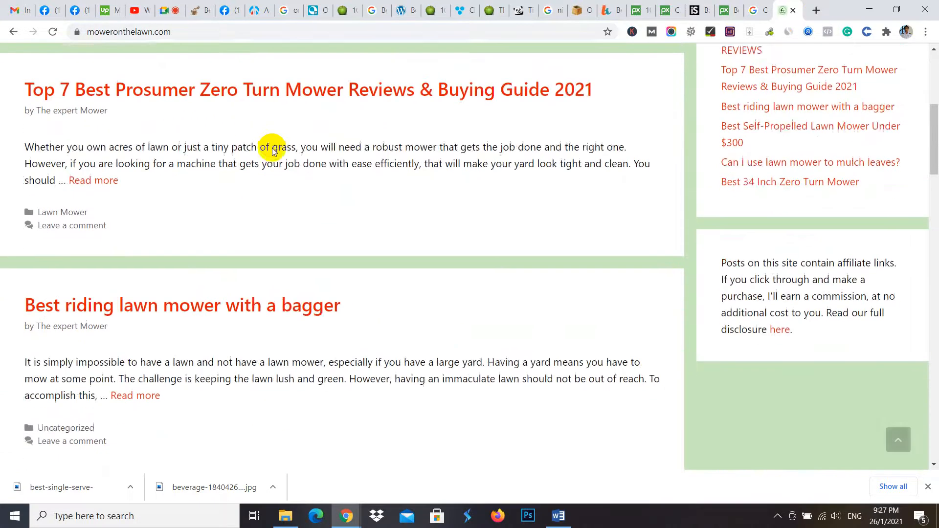
pyautogui.scroll(-20, 232, 212)
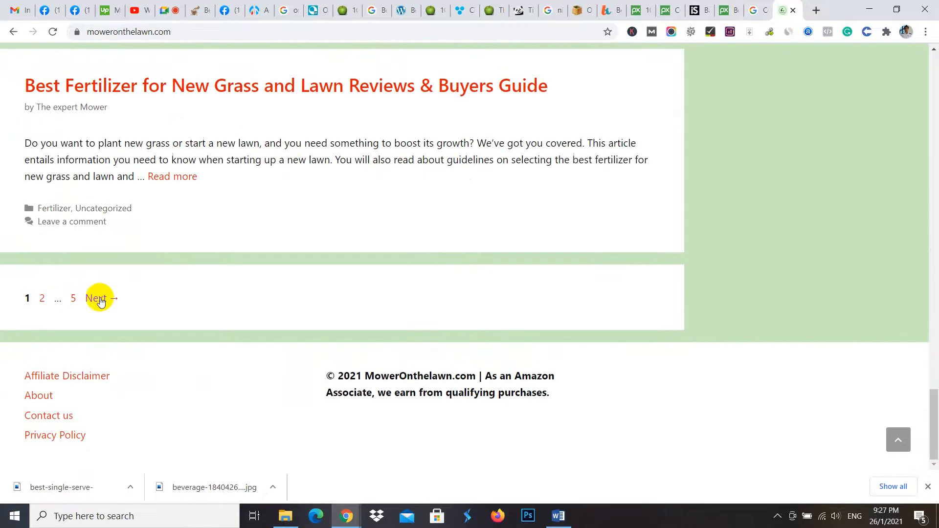
pyautogui.click(103, 297)
pyautogui.scroll(-20, 264, 259)
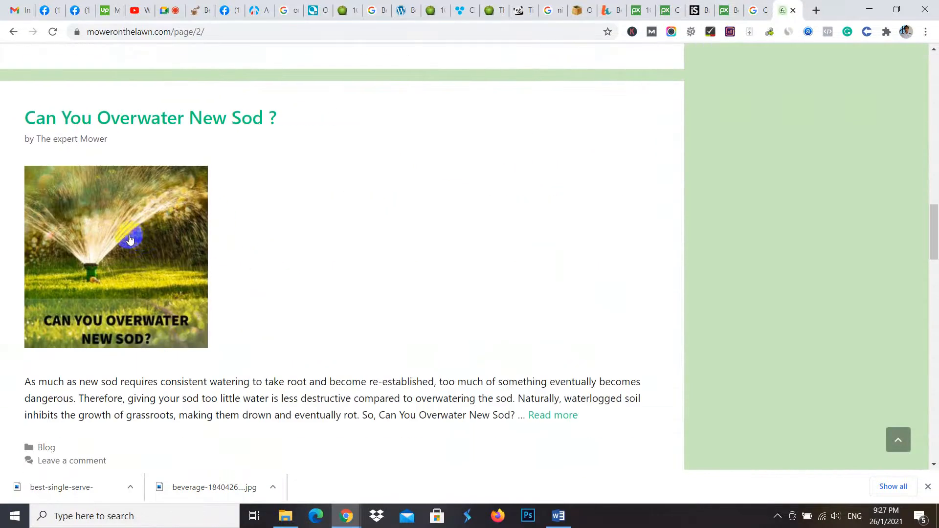
pyautogui.scroll(-8, 193, 241)
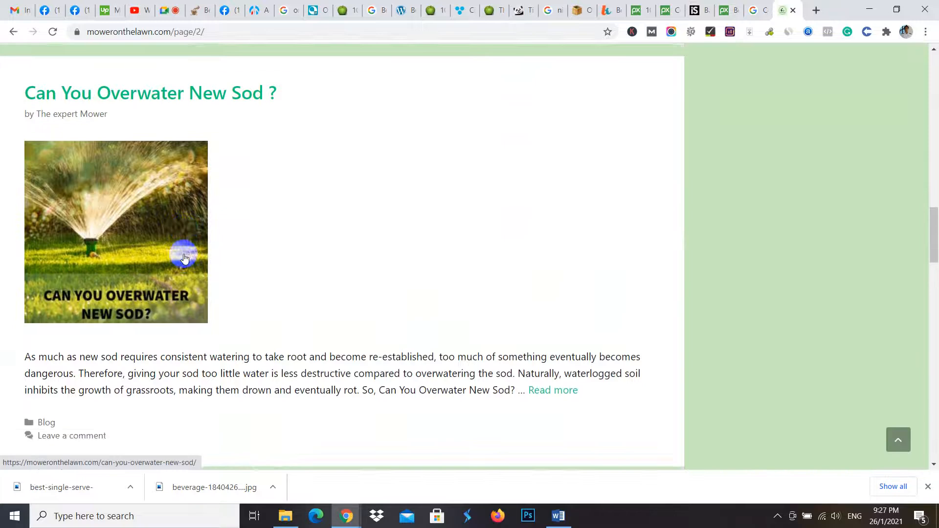
pyautogui.scroll(-9, 201, 157)
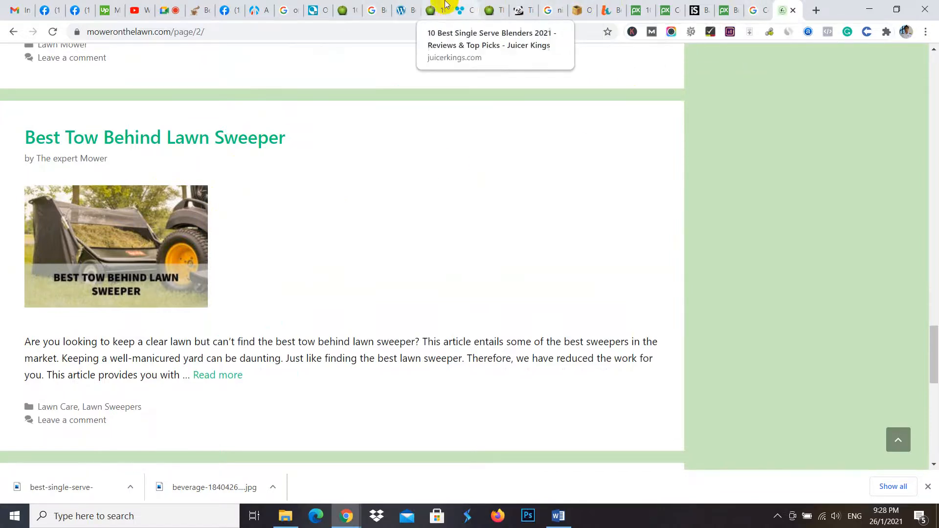
# - Return to Pixabay, search its photos for "coffee" and open the photo of coffee beans spilling from an orange cup
pyautogui.click(269, 5)
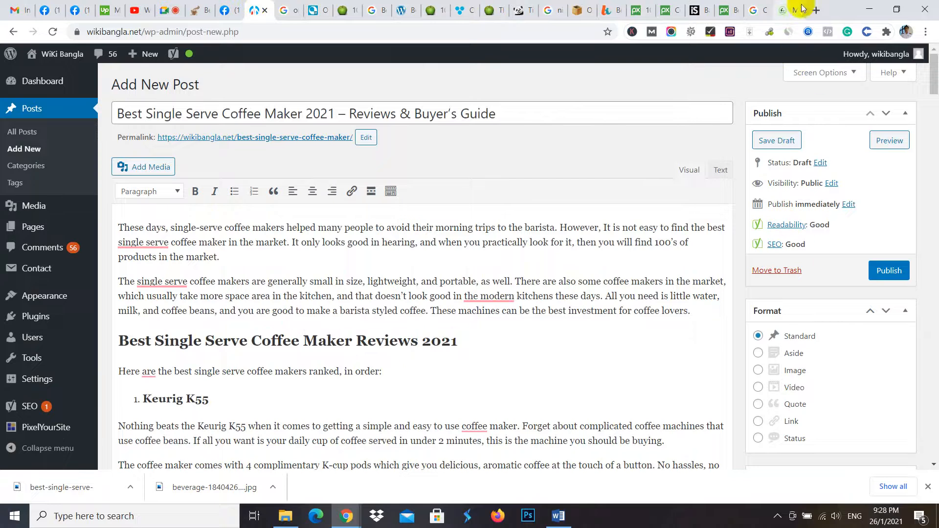
pyautogui.click(726, 6)
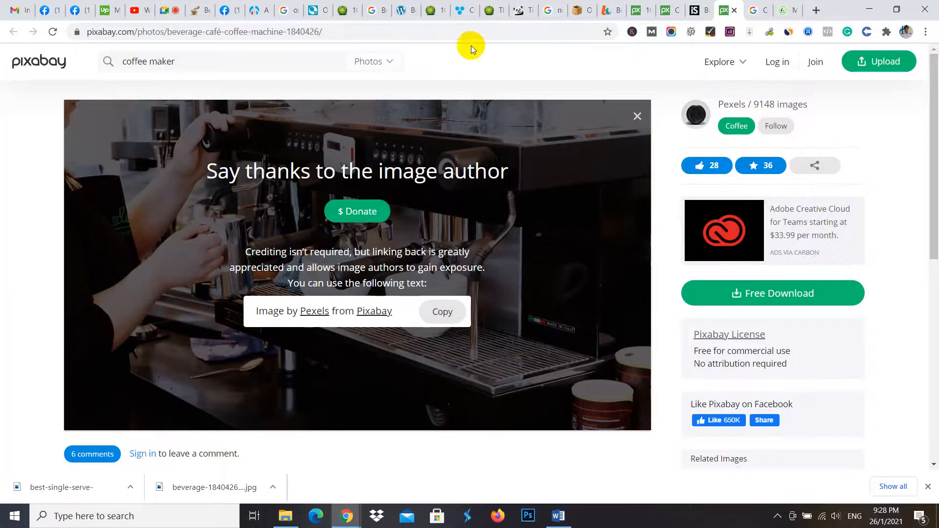
pyautogui.click(259, 82)
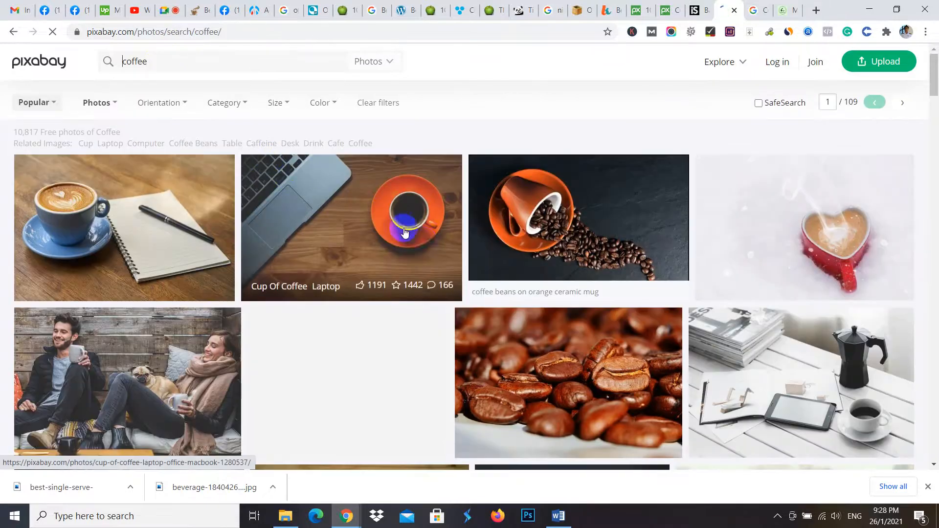
pyautogui.click(526, 255)
pyautogui.click(565, 235)
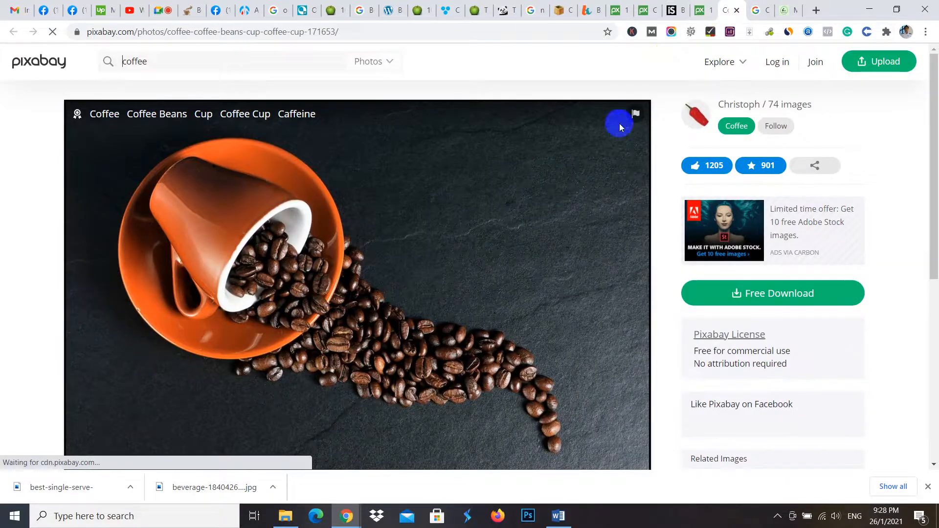
# - Download the coffee beans photo as a 1280×853 JPG, completing the captcha check
pyautogui.scroll(-3, 452, 264)
pyautogui.click(742, 179)
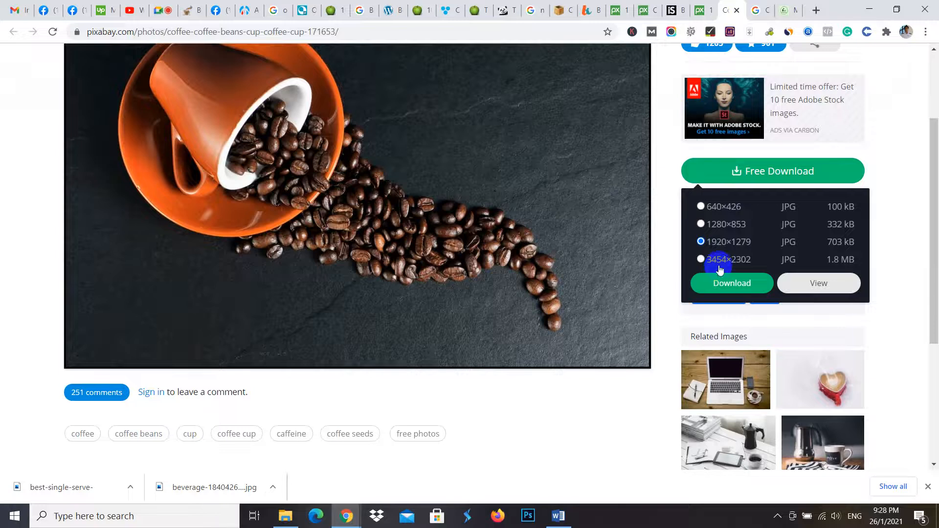
pyautogui.click(712, 227)
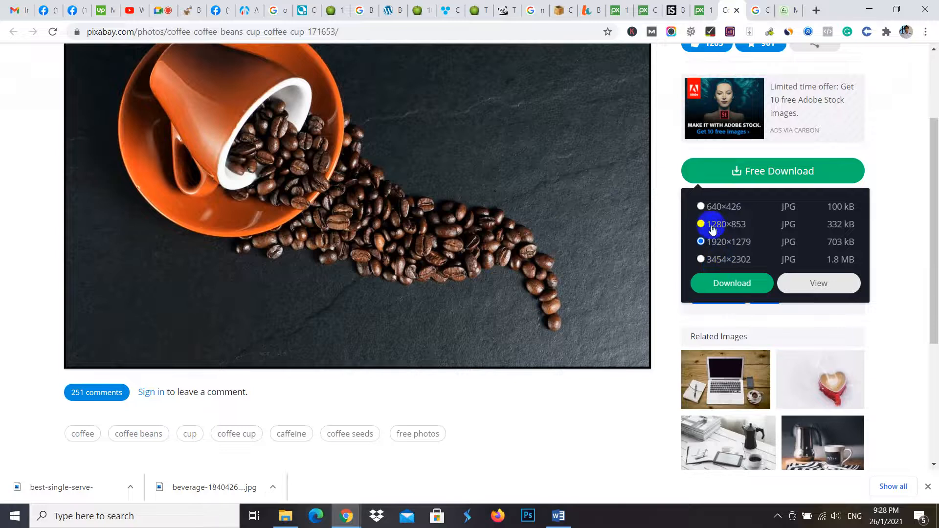
pyautogui.click(724, 282)
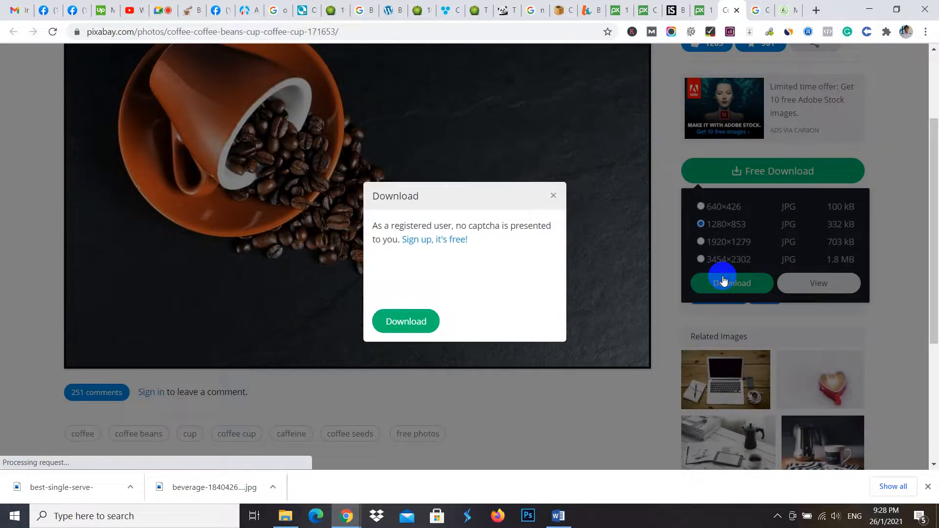
pyautogui.click(386, 276)
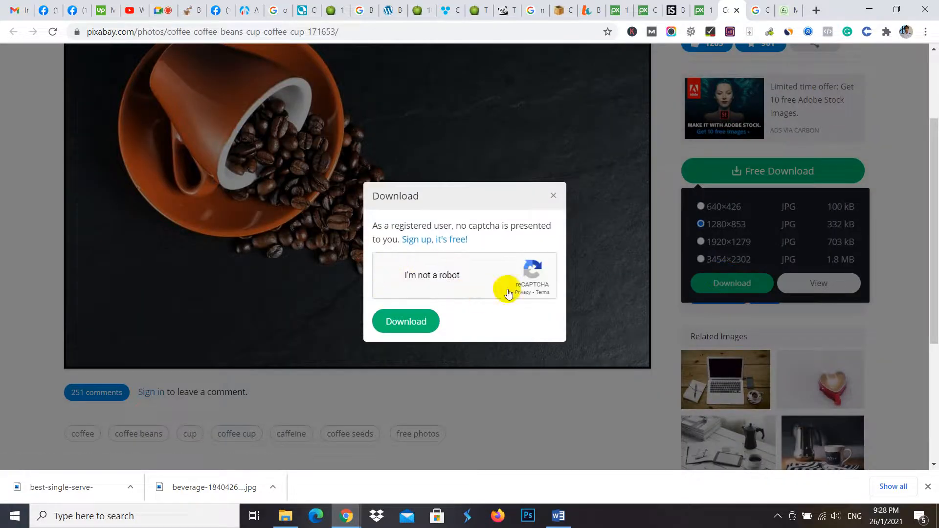
pyautogui.click(415, 322)
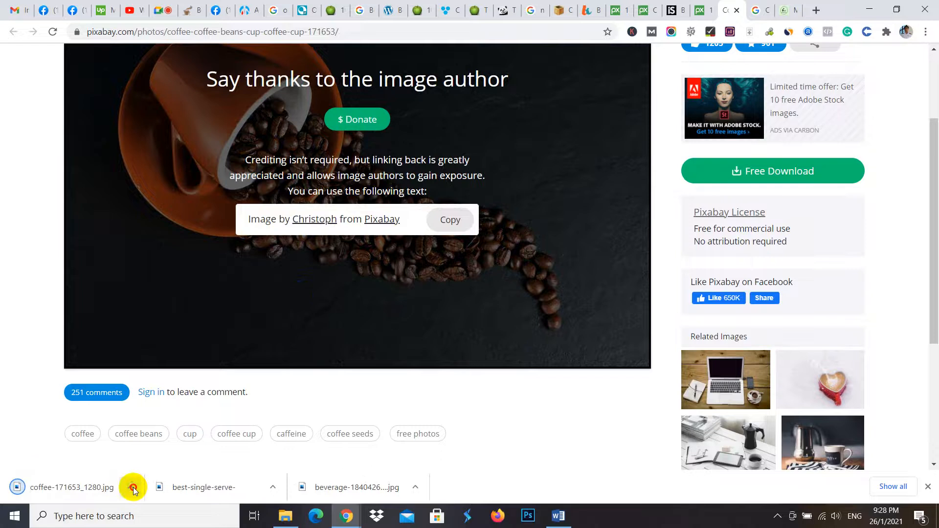
# - Move the downloaded coffee-171653_1280.jpg from the Downloads folder to the desktop
pyautogui.click(131, 488)
pyautogui.click(133, 487)
pyautogui.click(133, 487)
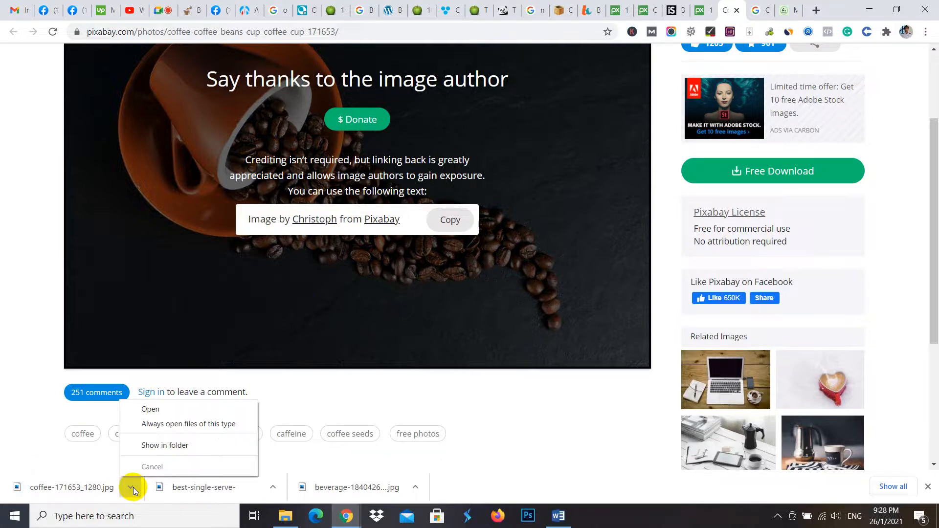
pyautogui.click(158, 444)
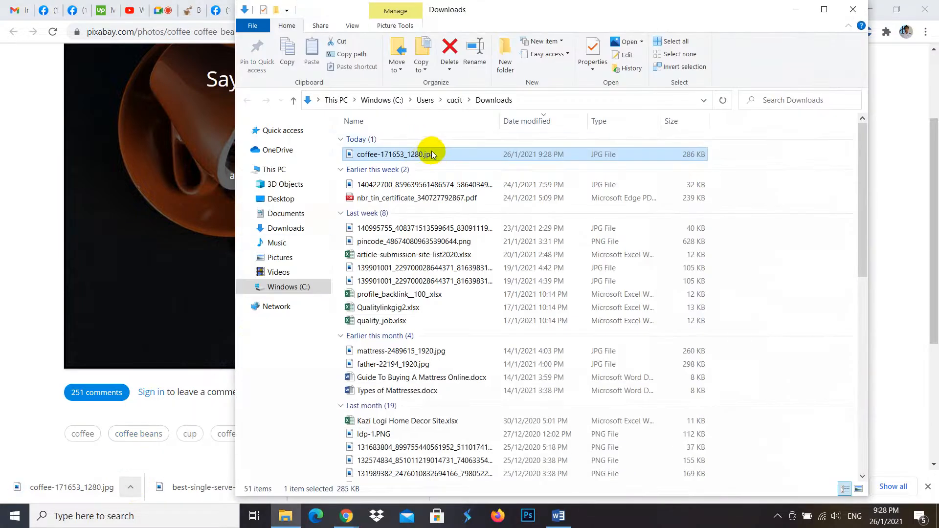
pyautogui.rightClick(434, 155)
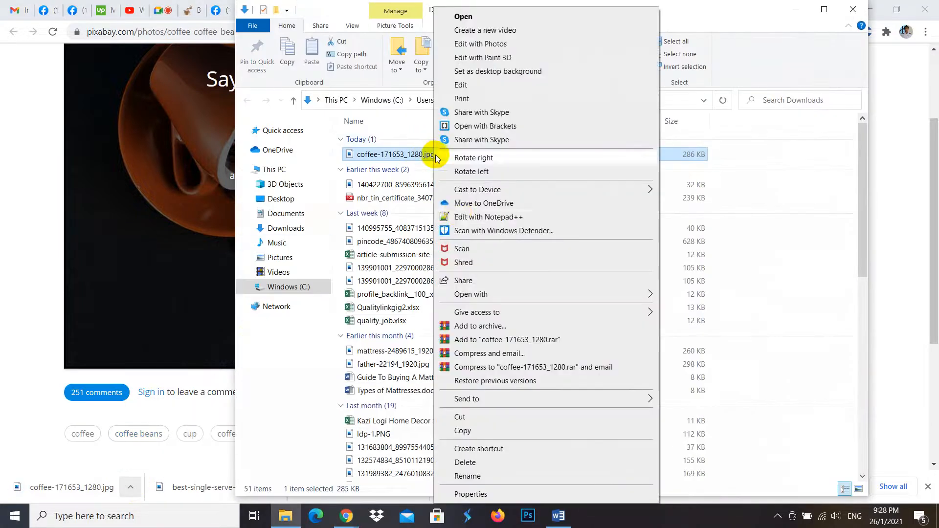
pyautogui.click(463, 417)
pyautogui.click(854, 8)
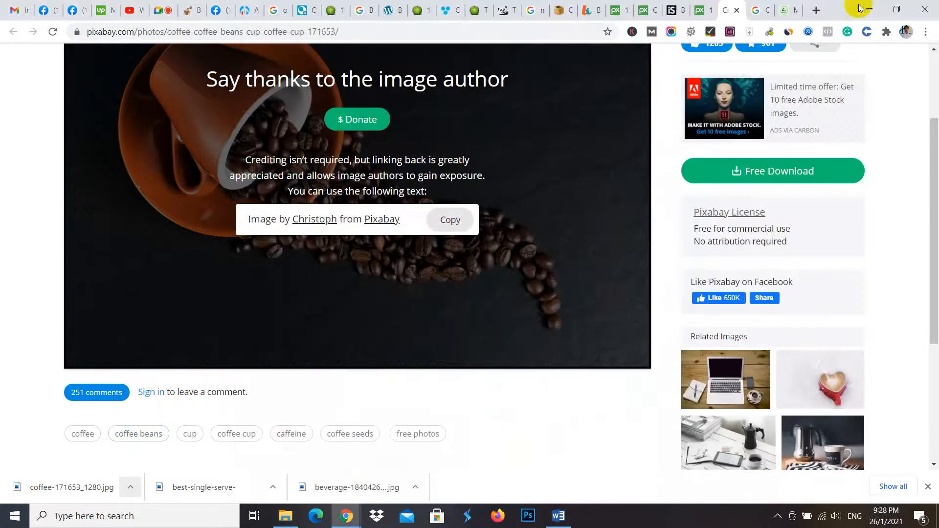
pyautogui.click(869, 9)
pyautogui.rightClick(901, 414)
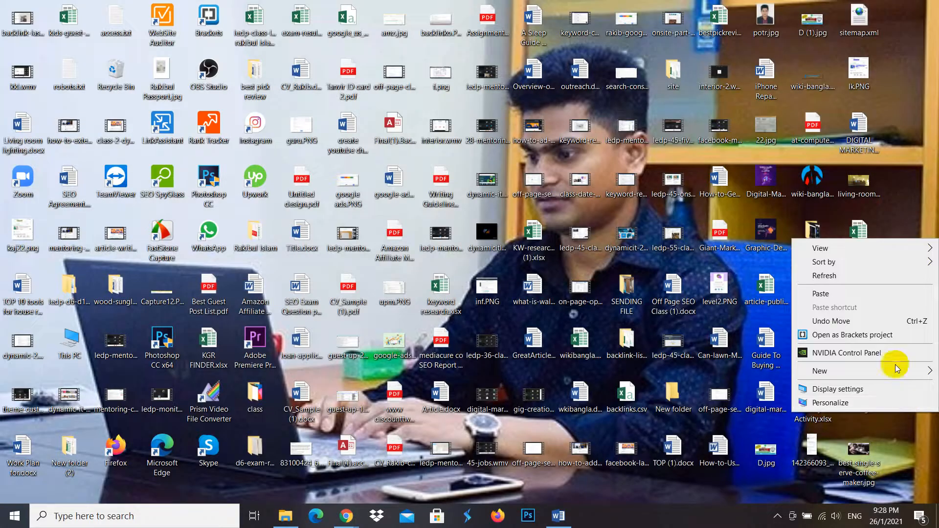
pyautogui.click(825, 295)
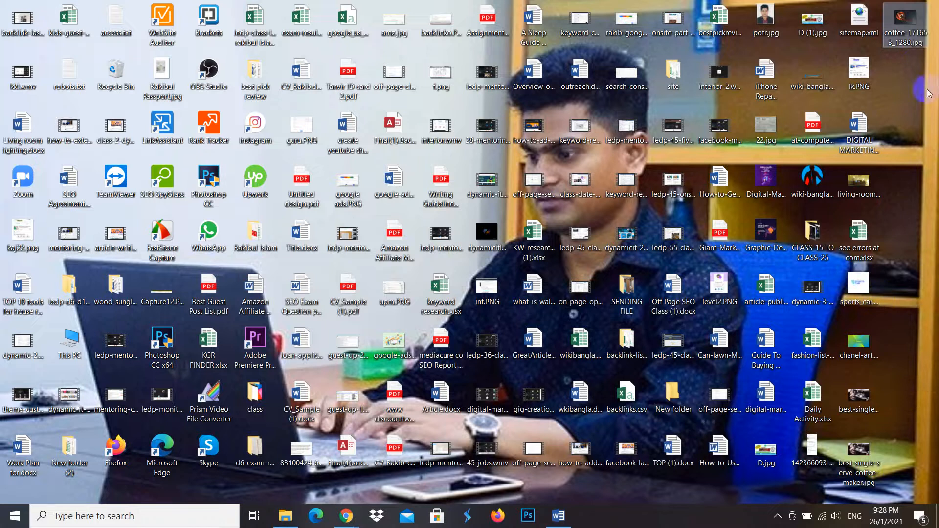
# - Rename the coffee image on the desktop as best-single-serve.jpg
pyautogui.click(898, 45)
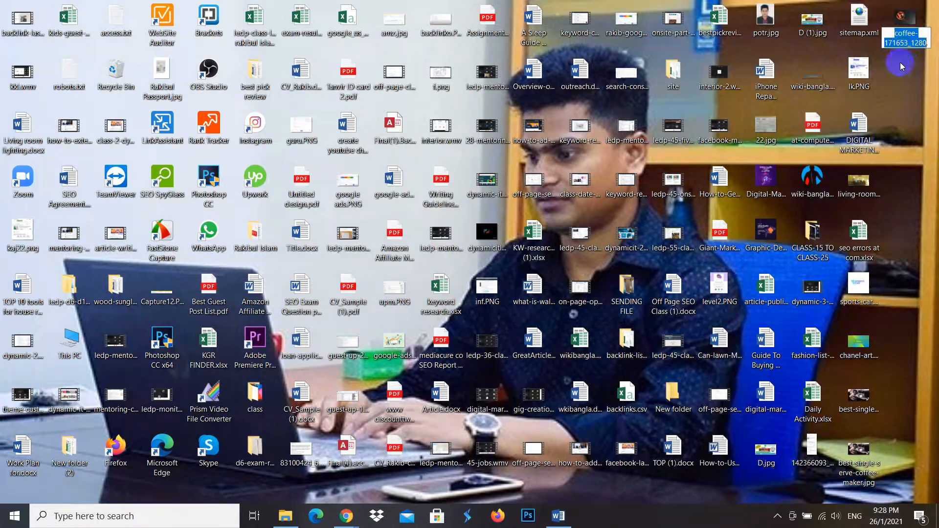
pyautogui.write('best-si')
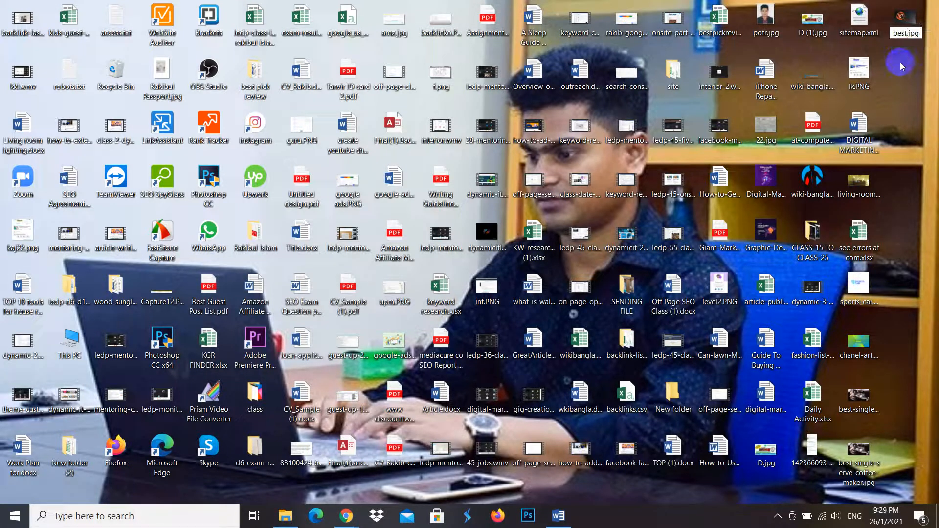
pyautogui.write('ngle-serve')
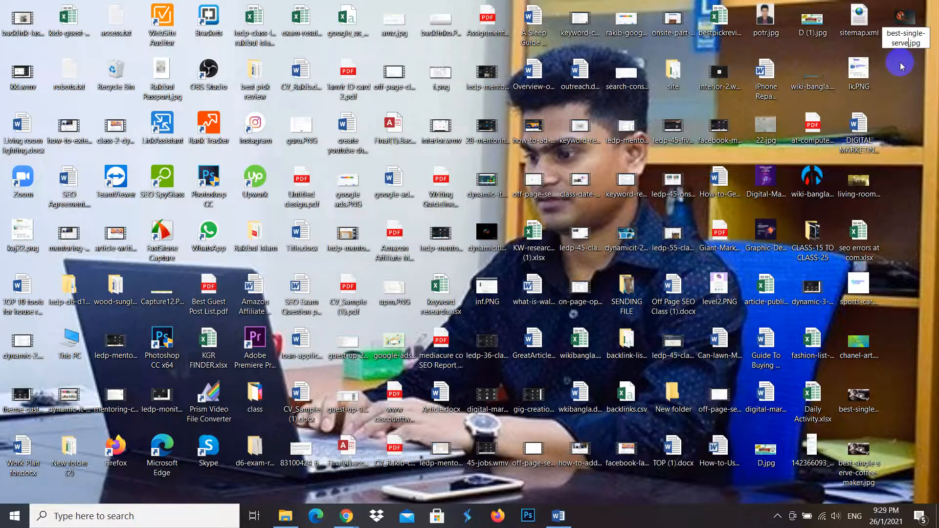
pyautogui.press('Return')
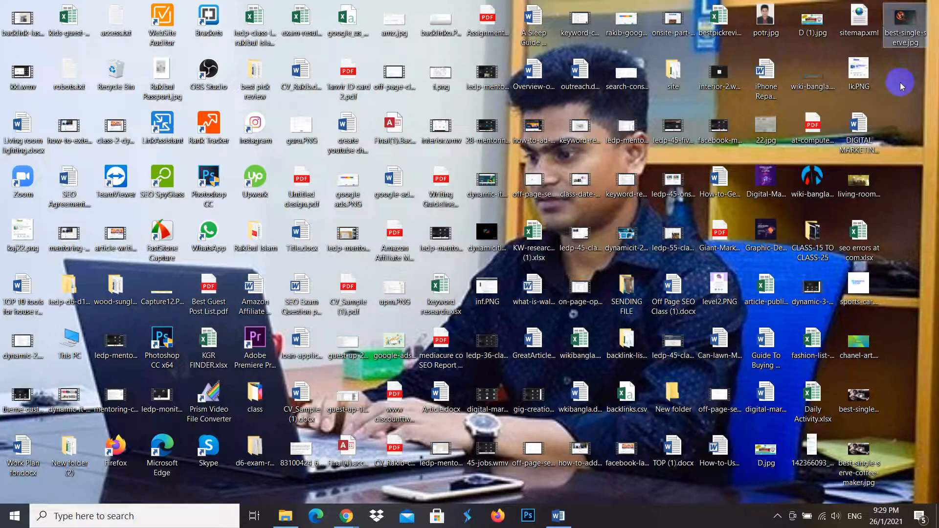
# - Delete best-single-serve.jpg and the two older best-single-serve image files from the desktop
pyautogui.moveTo(859, 456); pyautogui.dragTo(863, 410)
pyautogui.rightClick(864, 410)
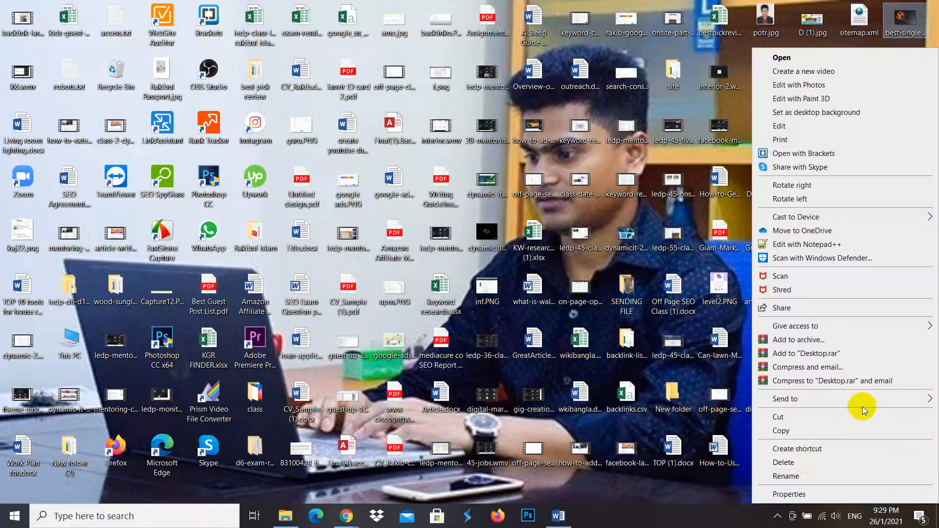
pyautogui.click(803, 458)
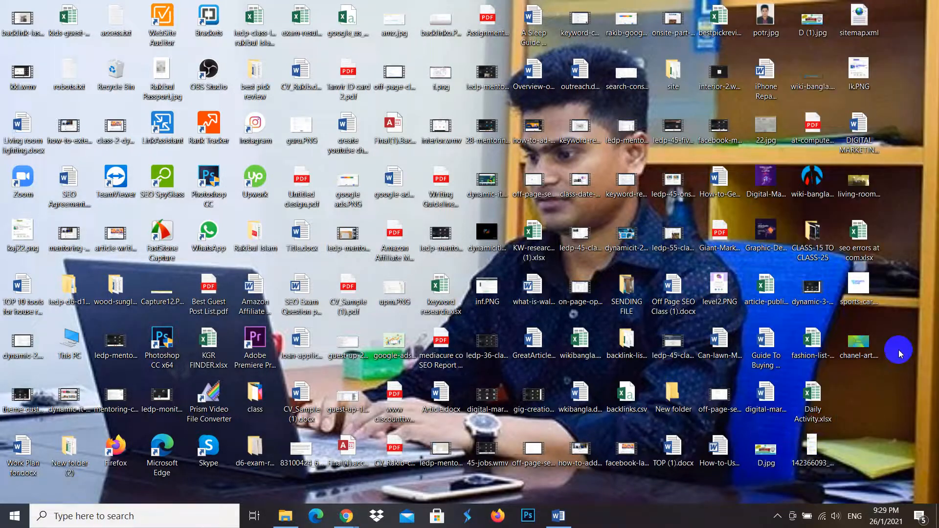
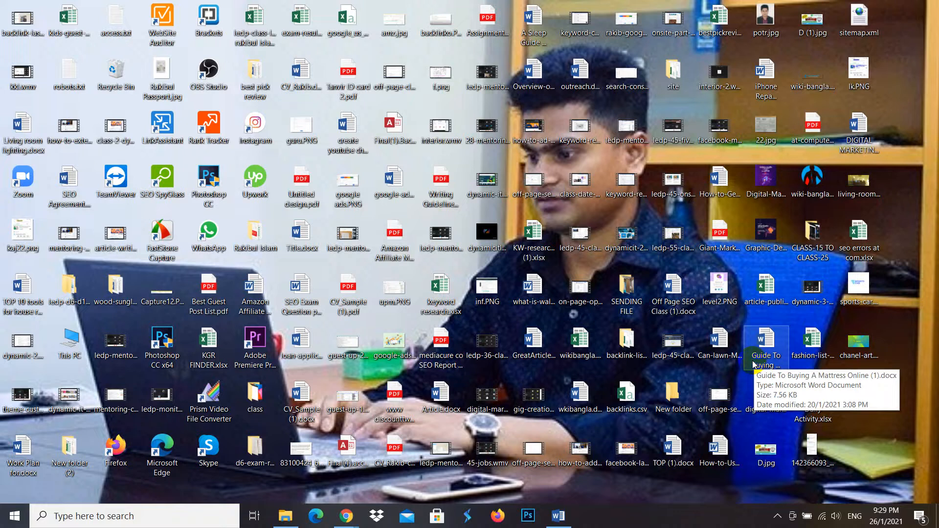
pyautogui.rightClick(903, 235)
pyautogui.click(855, 269)
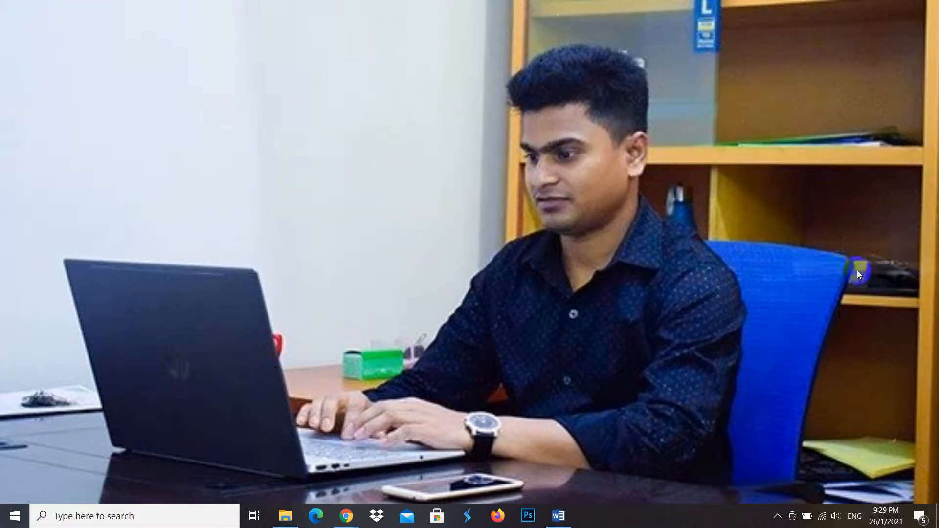
pyautogui.rightClick(906, 272)
pyautogui.click(822, 305)
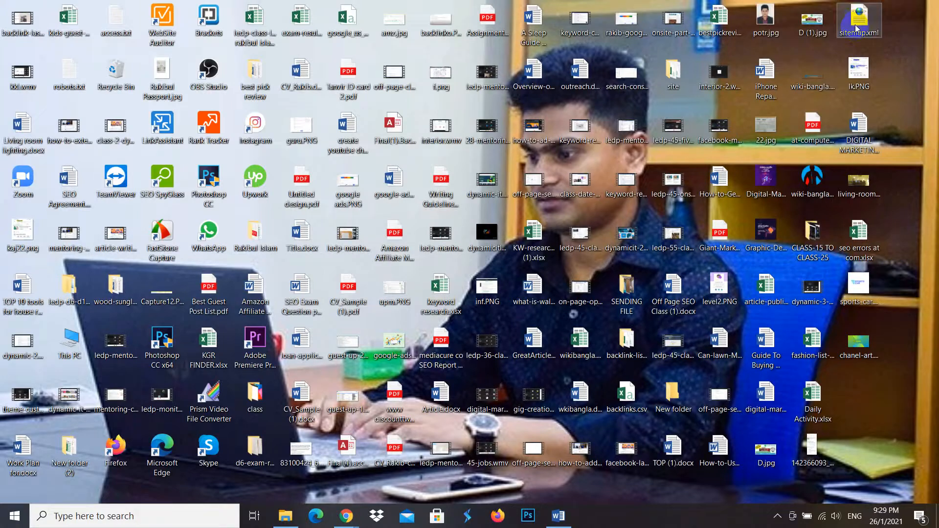
# - Delete sitemap.xml, chanel-art.png, sports-car.png and living-room-lighting.png from the desktop
pyautogui.rightClick(855, 27)
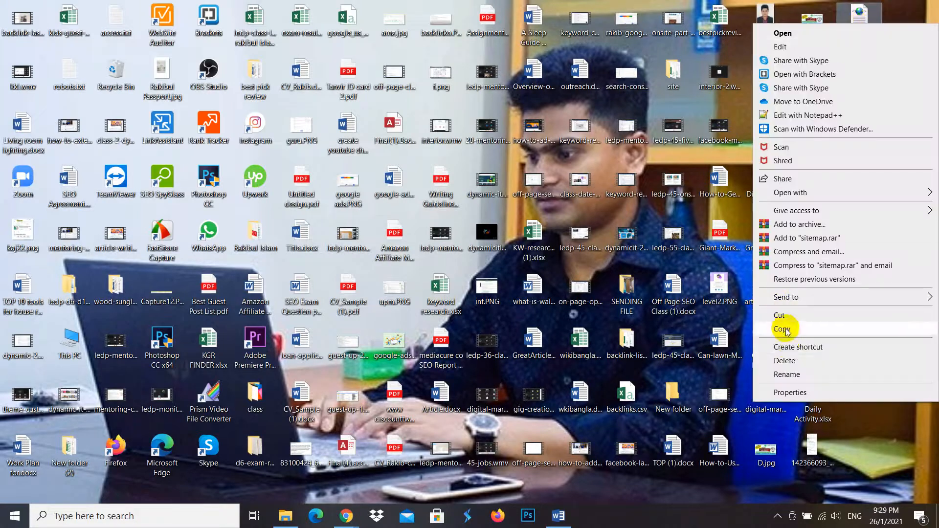
pyautogui.click(795, 362)
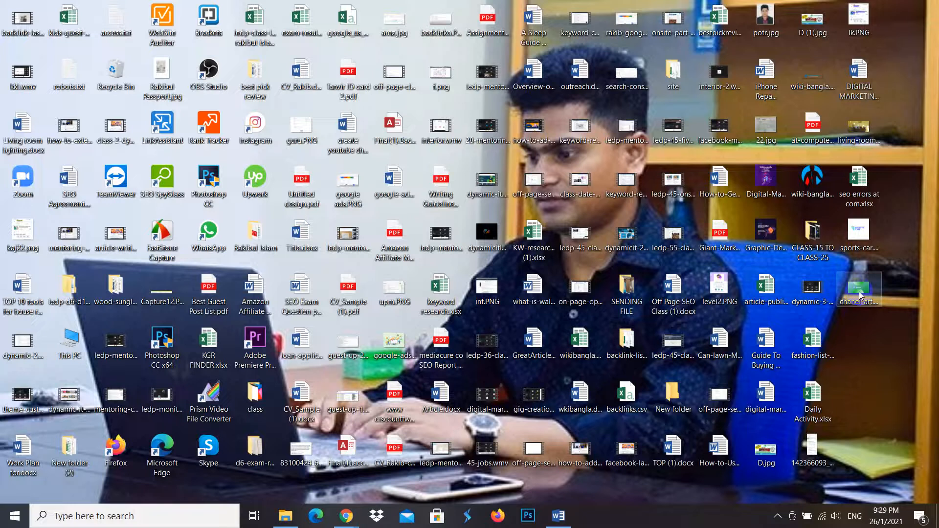
pyautogui.click(861, 295)
pyautogui.keyDown('ctrl'); pyautogui.click(868, 239); pyautogui.keyUp('ctrl')
pyautogui.rightClick(868, 239)
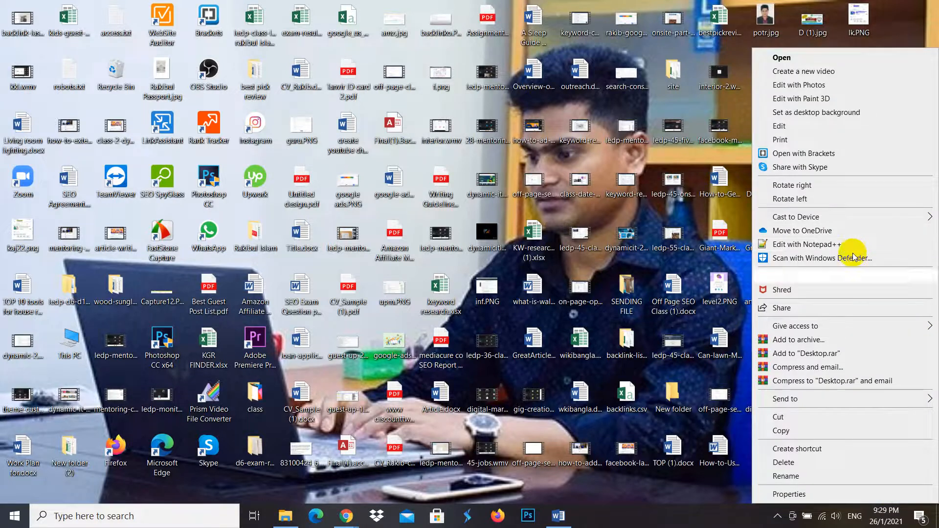
pyautogui.click(796, 462)
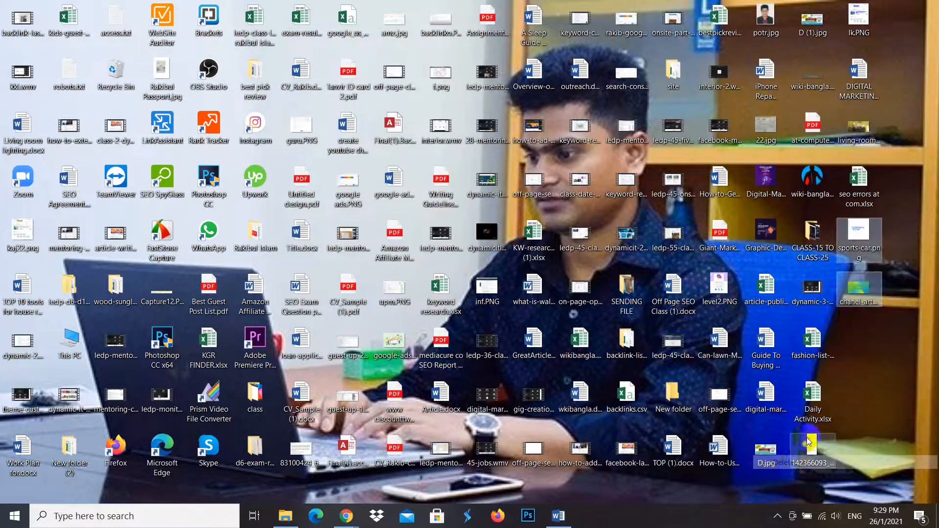
pyautogui.rightClick(869, 131)
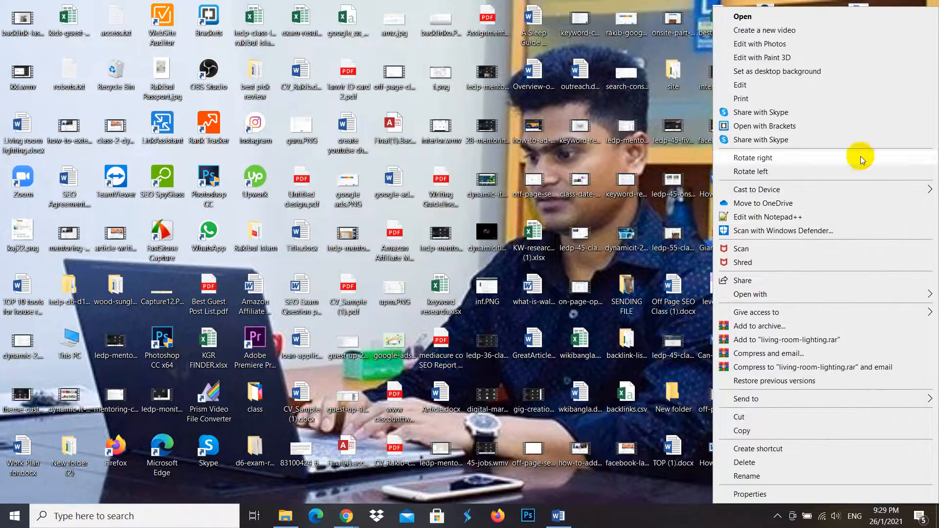
pyautogui.click(755, 463)
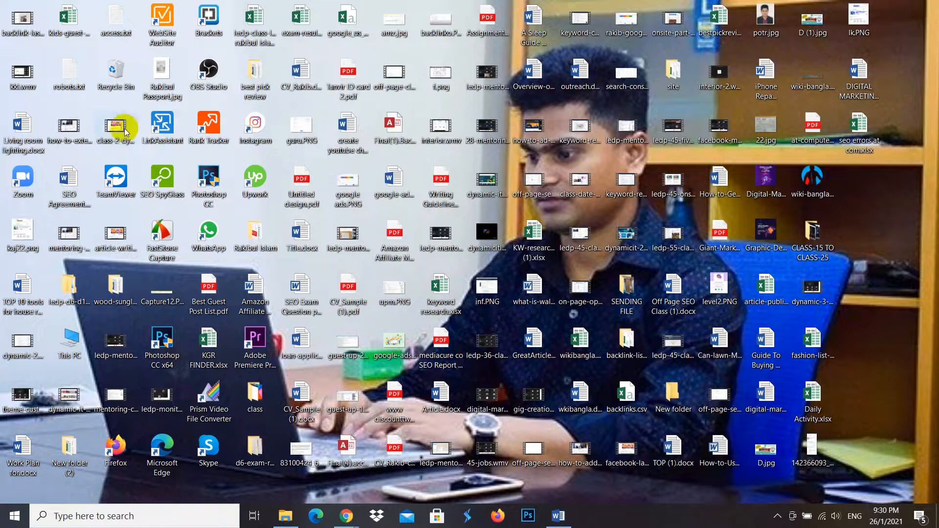
# - Restore best-single-serve.jpg from the Recycle Bin to the desktop and preview the picture
pyautogui.click(118, 87)
pyautogui.doubleClick(118, 87)
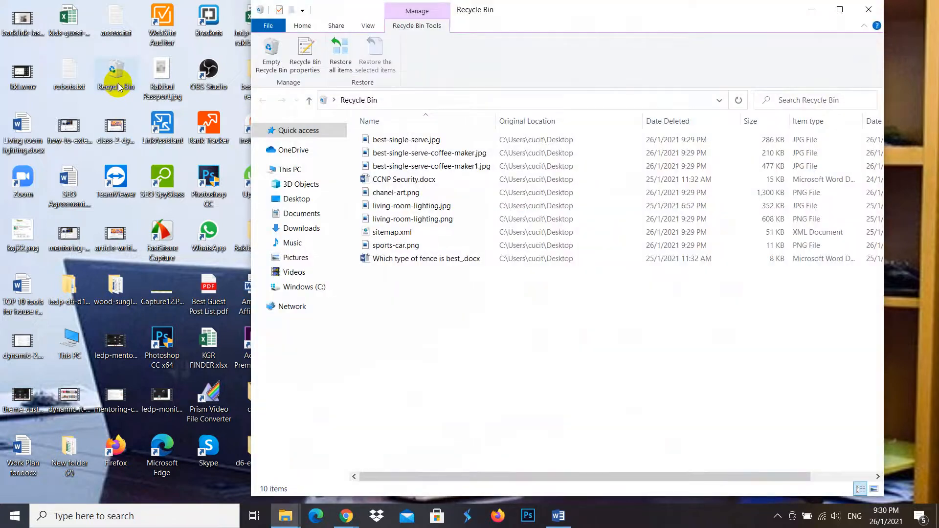
pyautogui.click(402, 140)
pyautogui.rightClick(404, 139)
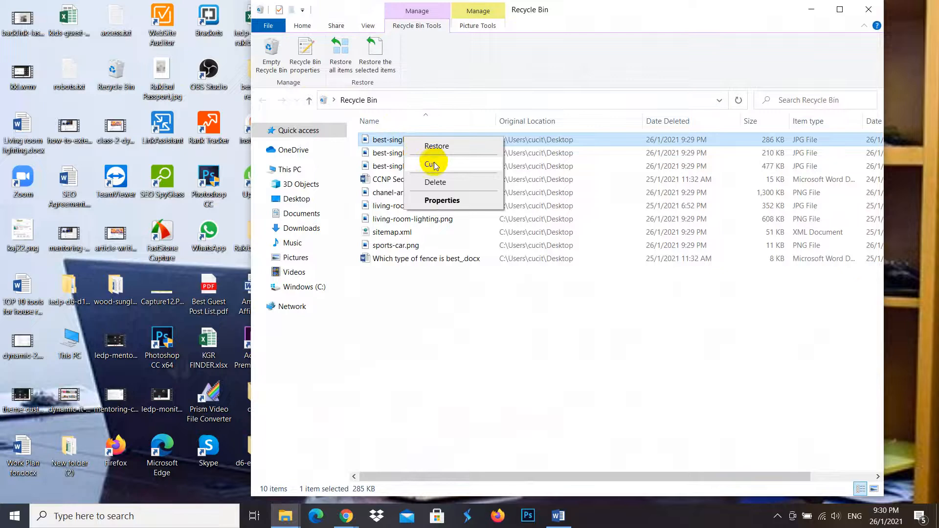
pyautogui.click(436, 146)
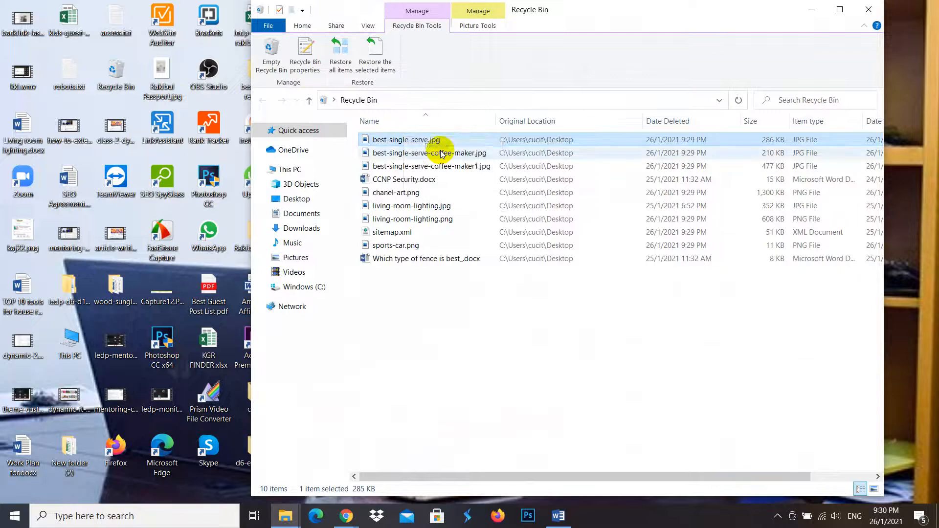
pyautogui.click(868, 9)
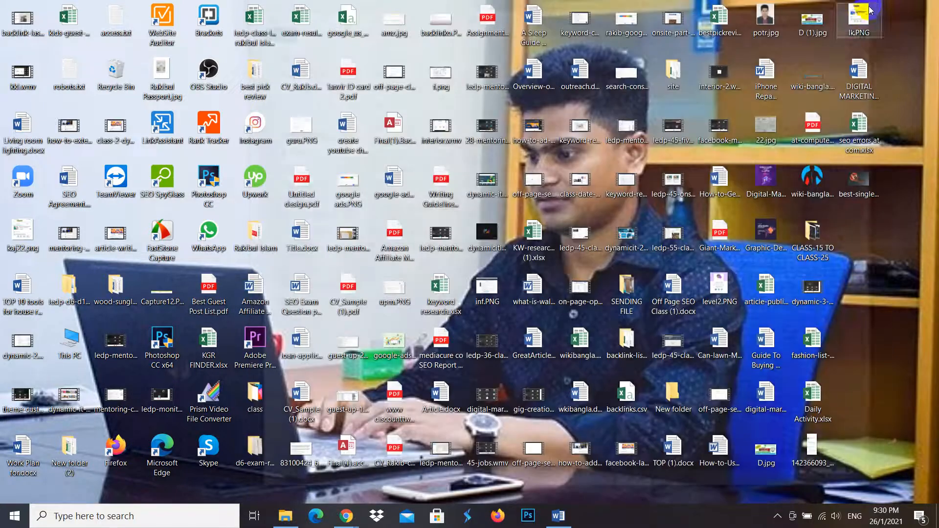
pyautogui.rightClick(888, 229)
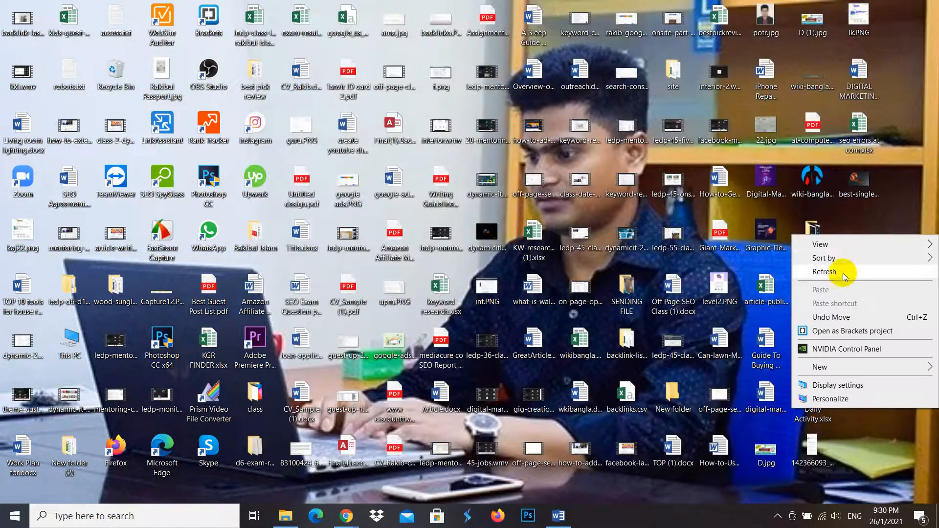
pyautogui.click(836, 275)
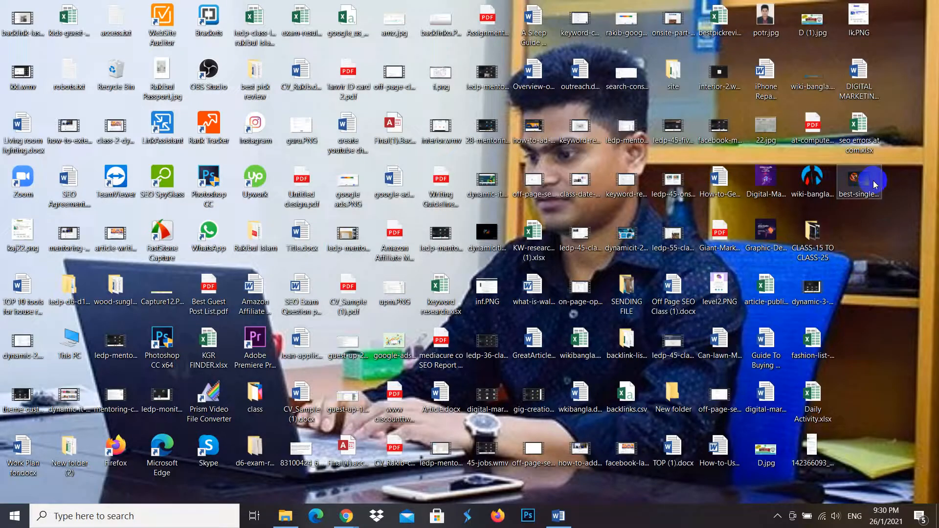
pyautogui.doubleClick(873, 182)
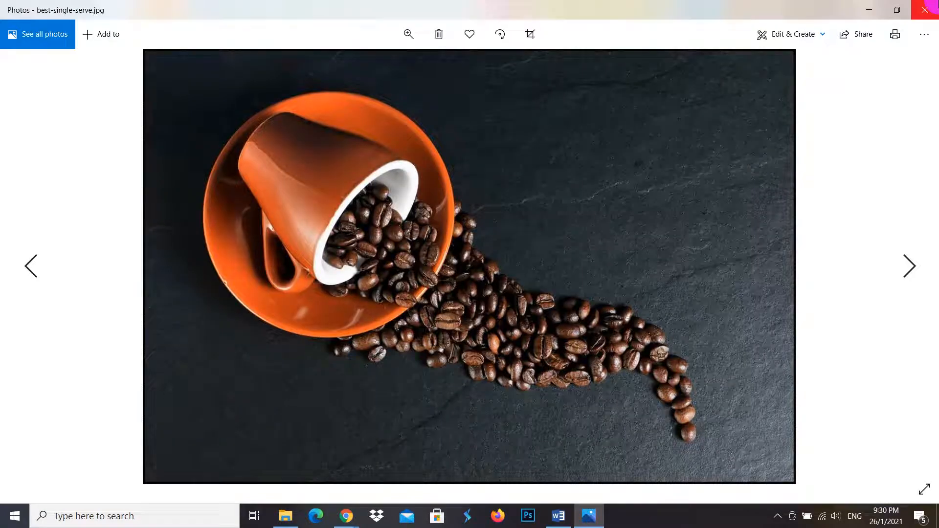
pyautogui.click(930, 4)
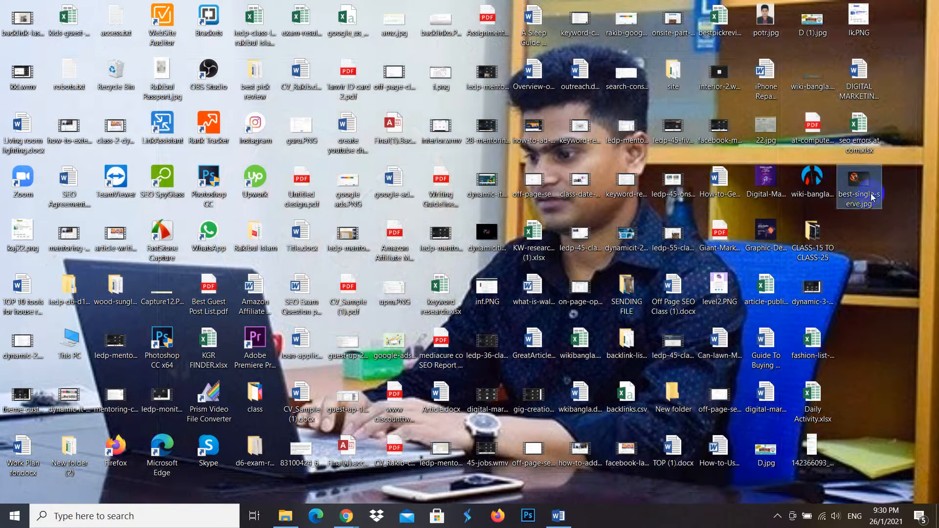
# - Rename the restored coffee image on the desktop as best-single-serve-coffee-maker.jpg
pyautogui.click(864, 205)
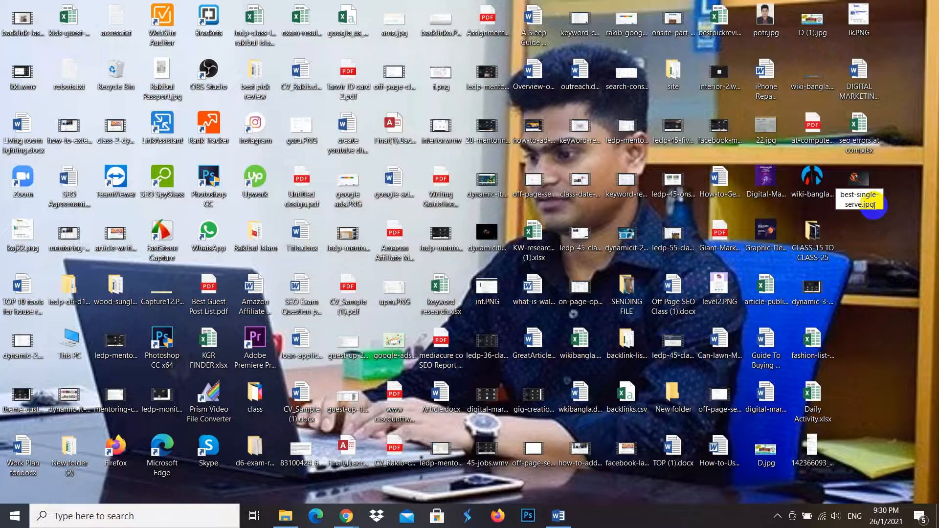
pyautogui.write('-coffee-maker')
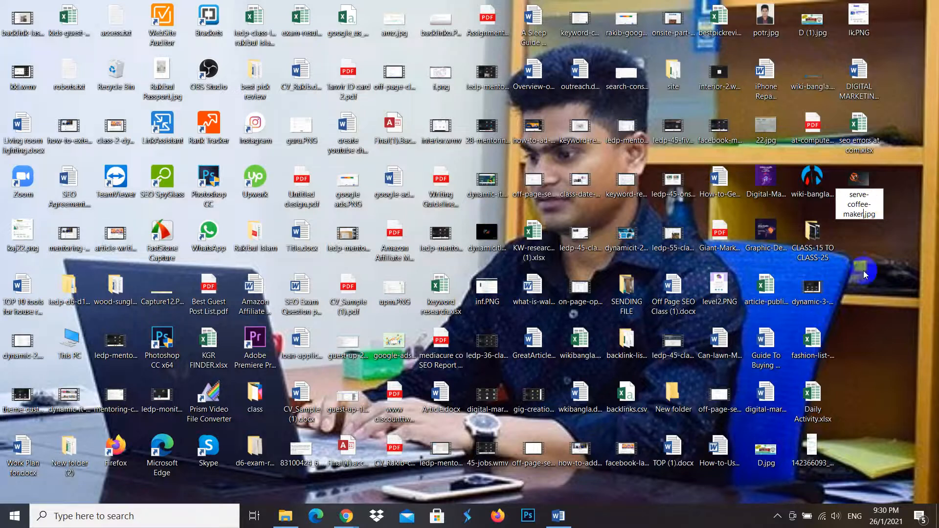
pyautogui.press('Return')
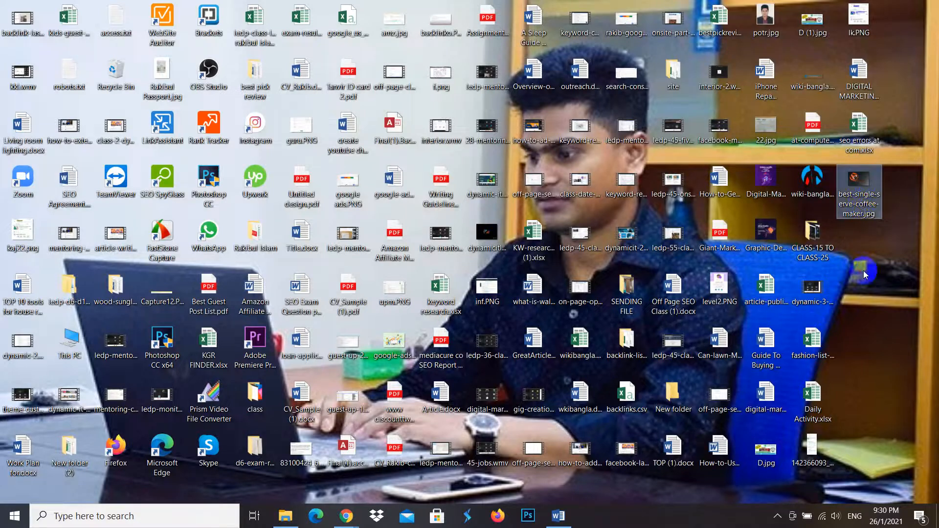
# - Set the title in the coffee image's file properties to best-single-serve-coffee-maker and select that text for reuse
pyautogui.rightClick(857, 212)
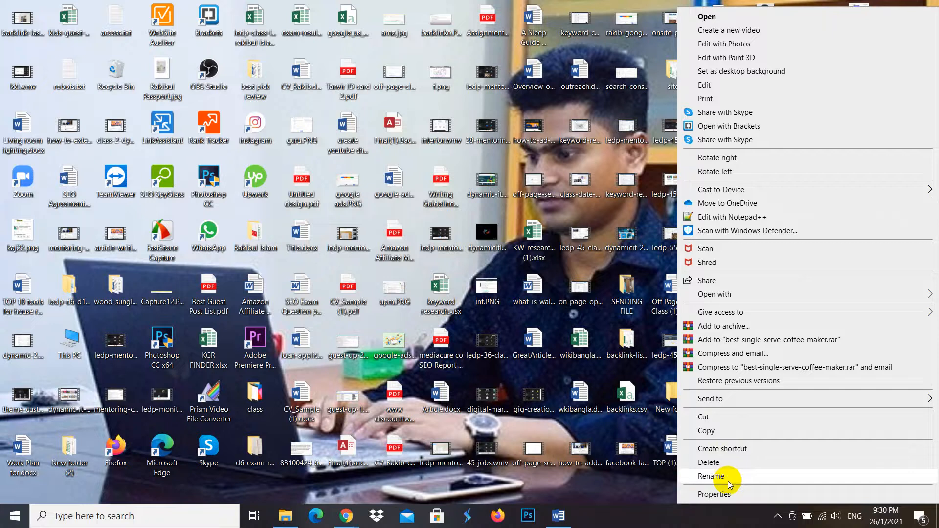
pyautogui.click(720, 494)
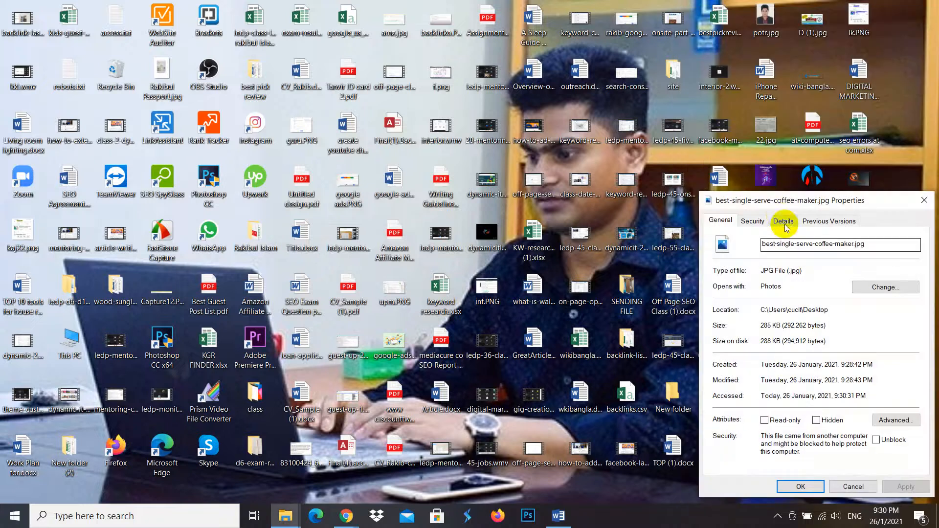
pyautogui.click(752, 221)
pyautogui.click(783, 221)
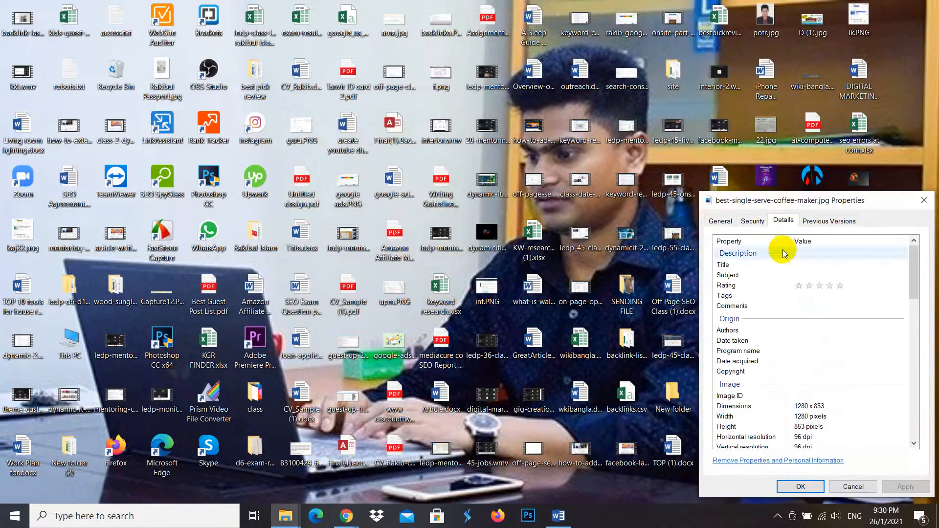
pyautogui.click(812, 265)
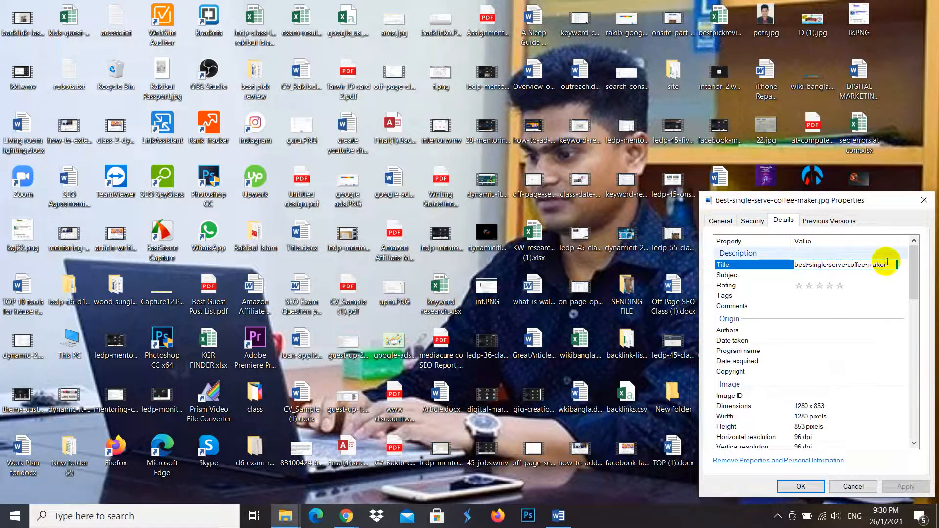
pyautogui.moveTo(887, 267); pyautogui.dragTo(787, 270)
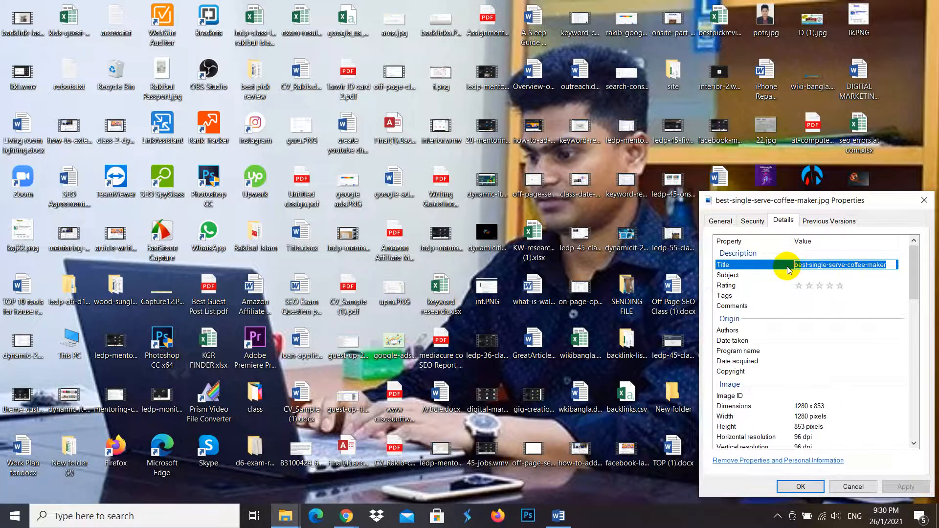
# - Fill the image's subject, tags and comments with best-single-serve-coffee-maker, rate it five stars, and save the properties
pyautogui.click(822, 274)
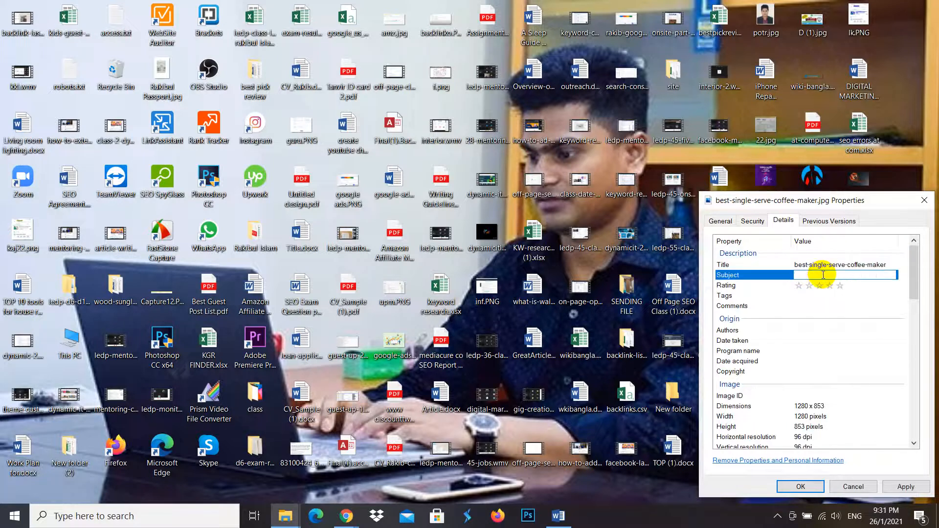
pyautogui.click(833, 286)
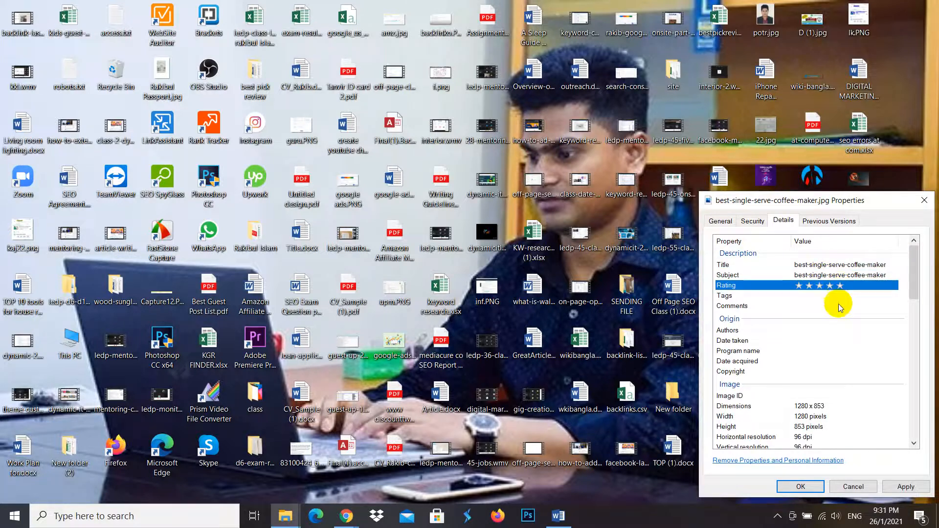
pyautogui.click(838, 296)
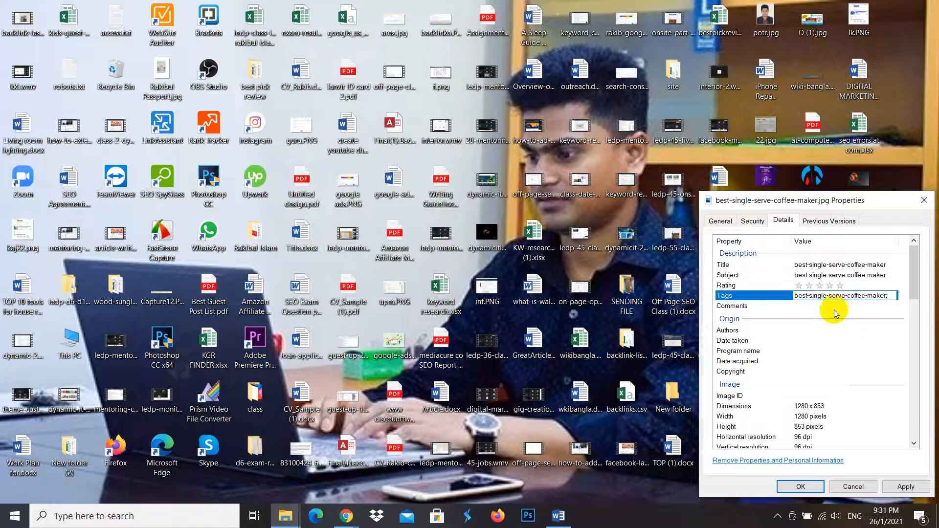
pyautogui.click(835, 308)
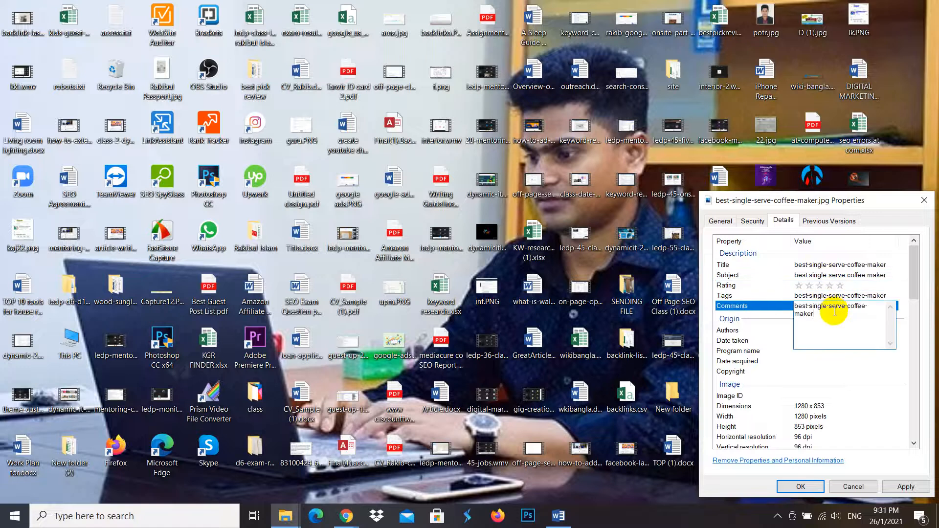
pyautogui.click(842, 287)
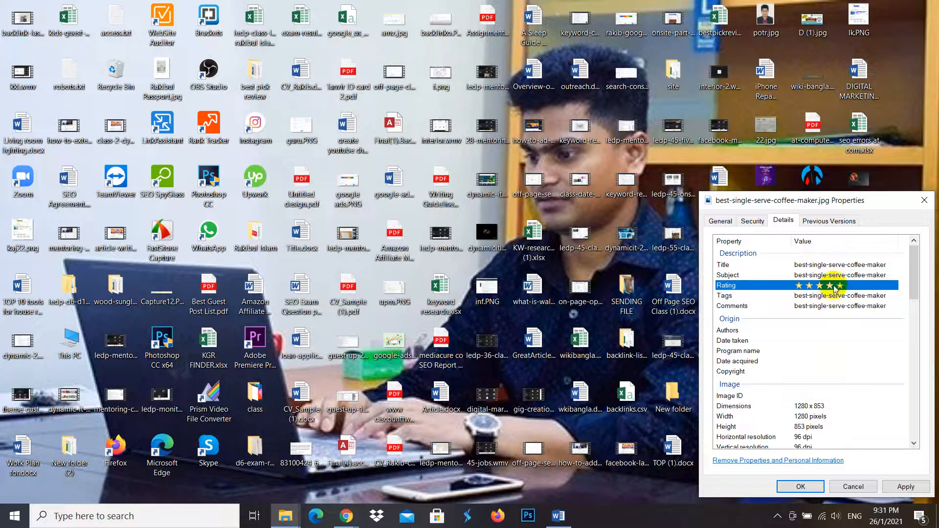
pyautogui.click(806, 487)
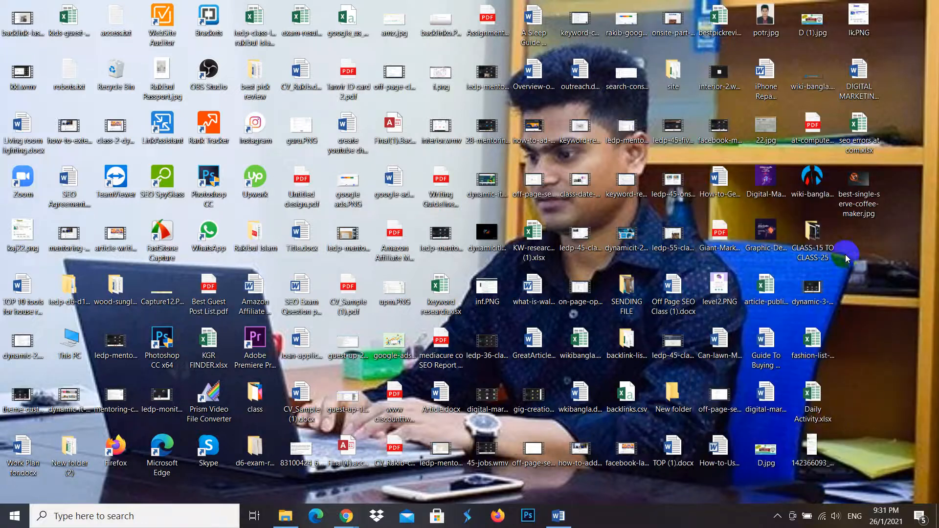
# - Switch to Chrome and run a Google image search for "ninja vs oster" in a new tab
pyautogui.moveTo(350, 524)
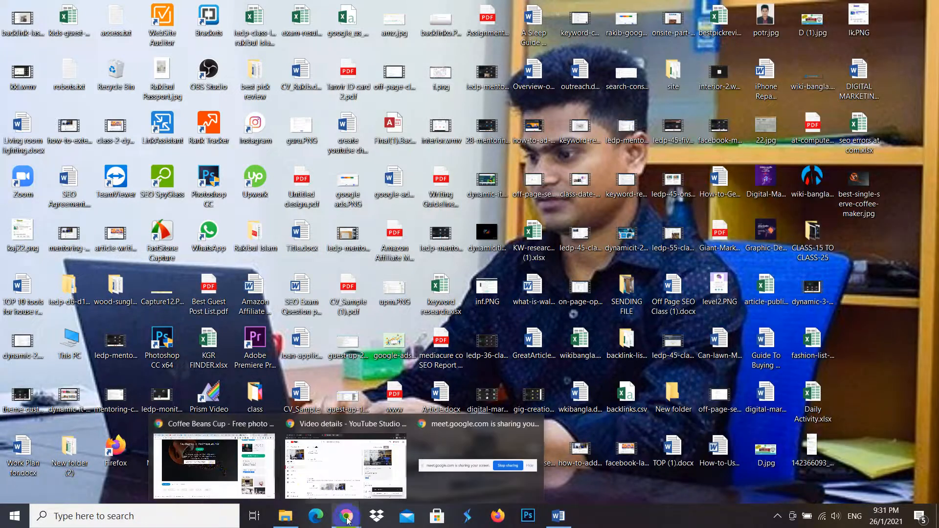
pyautogui.click(225, 452)
pyautogui.click(814, 9)
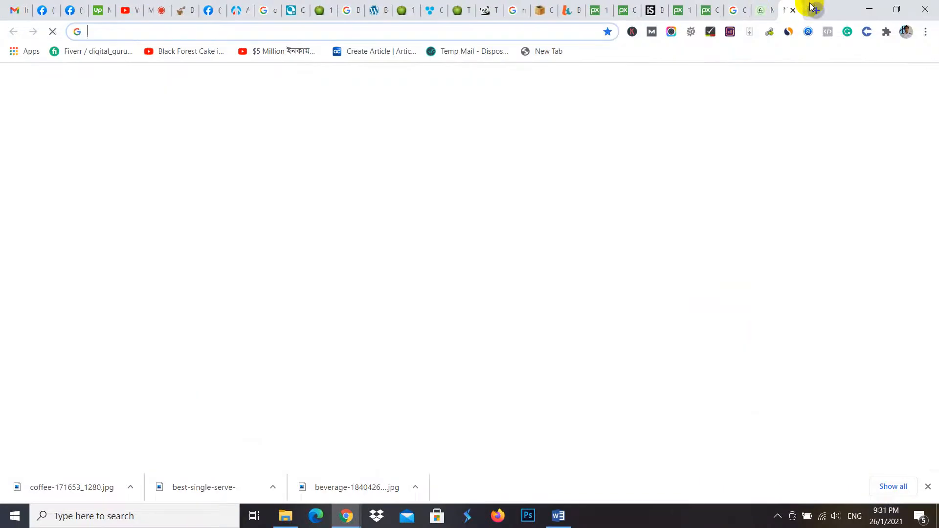
pyautogui.write('ninja')
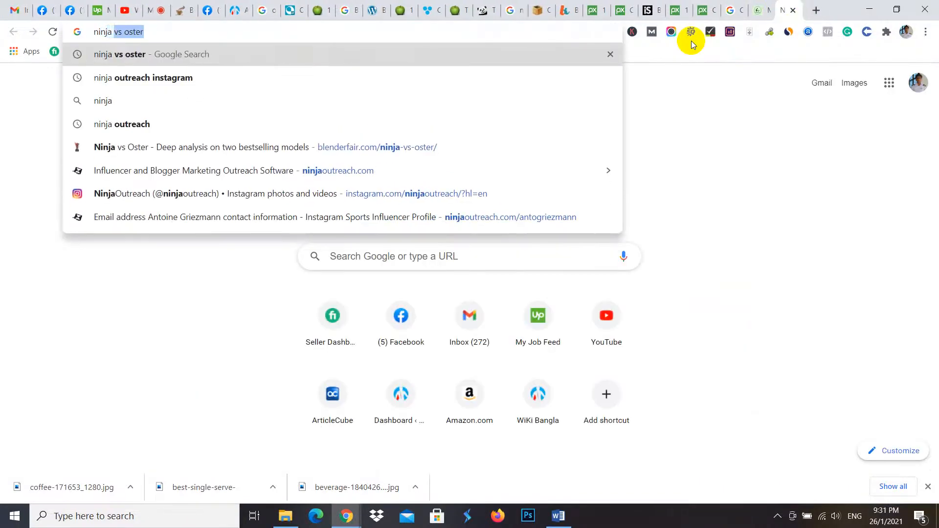
pyautogui.press('Return')
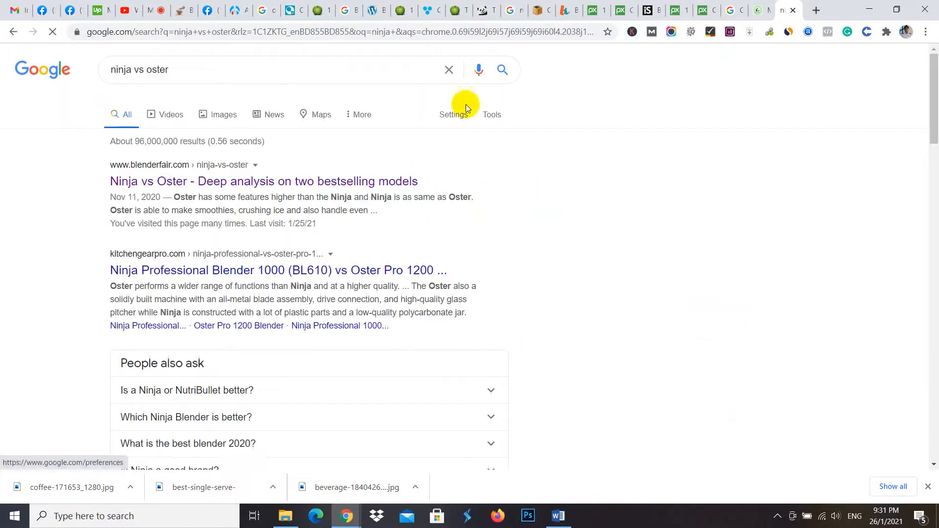
pyautogui.click(200, 120)
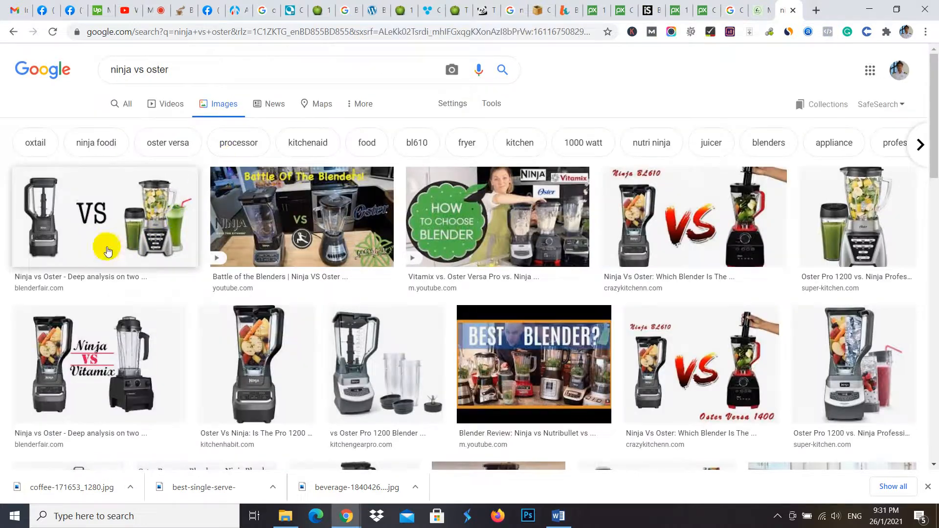
# - Preview the first Ninja vs Oster image result, look through its blenderfair.com article, and close the article
pyautogui.click(133, 210)
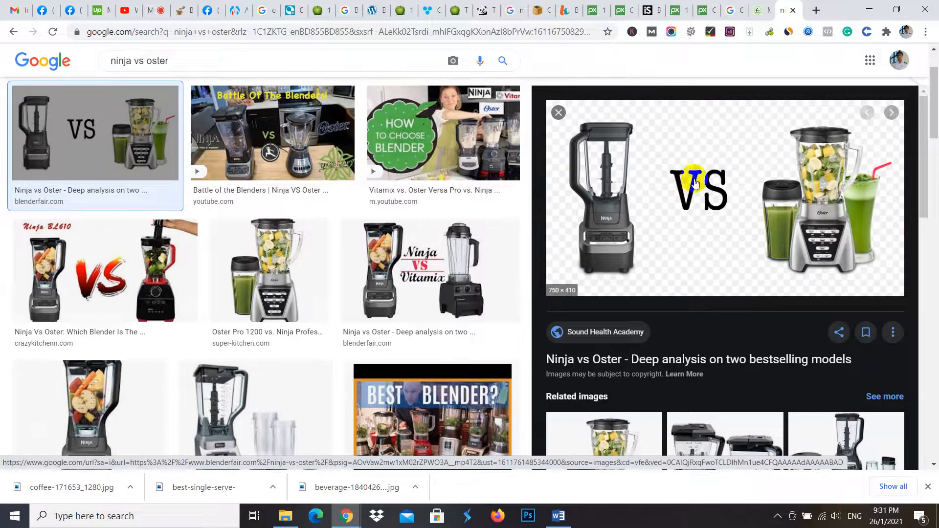
pyautogui.click(727, 208)
pyautogui.scroll(-10, 600, 259)
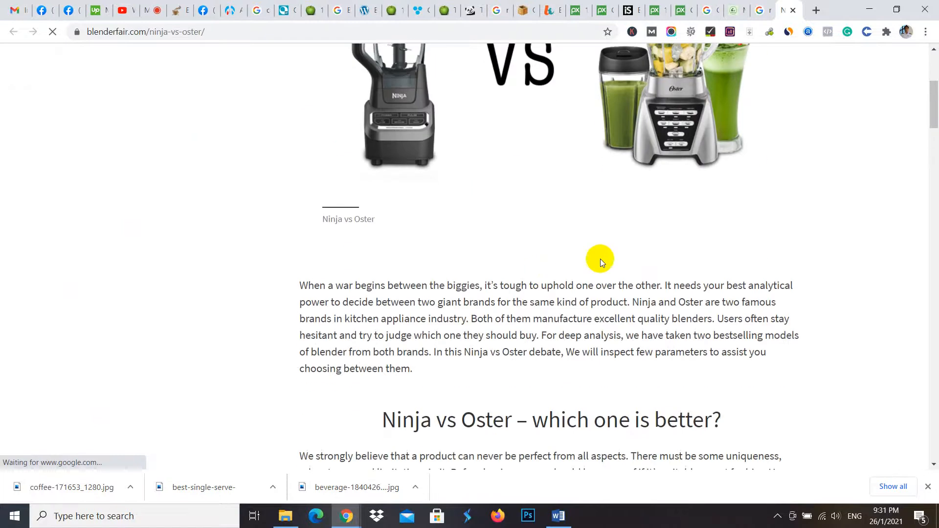
pyautogui.click(794, 11)
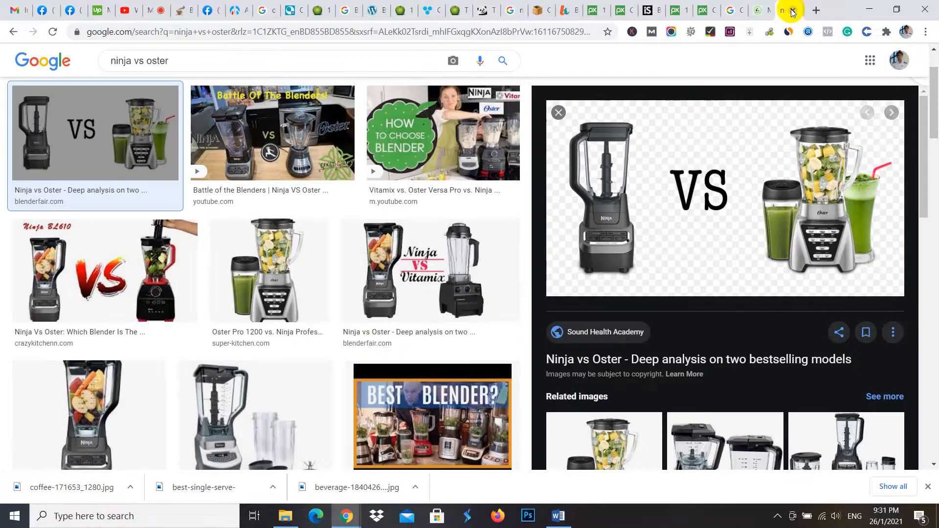
# - Return to the coffee maker post in WordPress and add an empty line after the second introductory paragraph
pyautogui.click(152, 6)
pyautogui.click(185, 7)
pyautogui.click(237, 6)
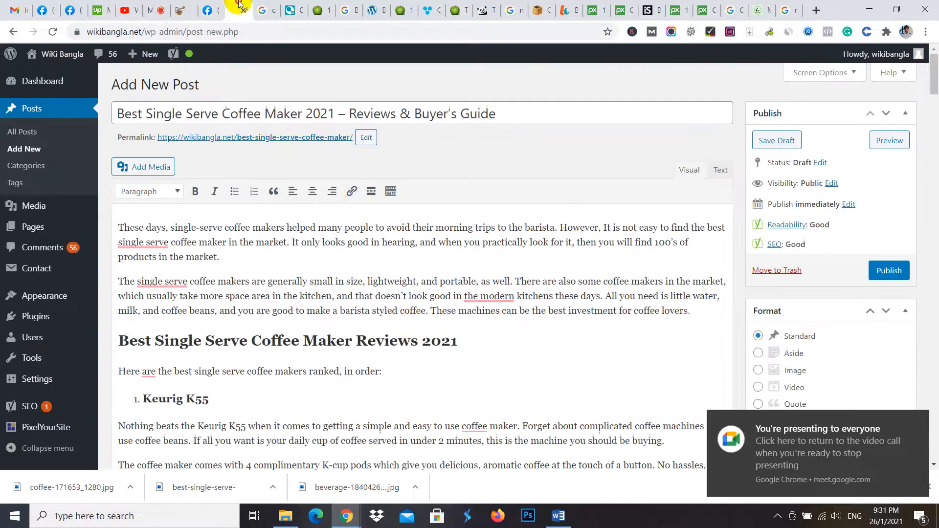
pyautogui.scroll(-3, 552, 282)
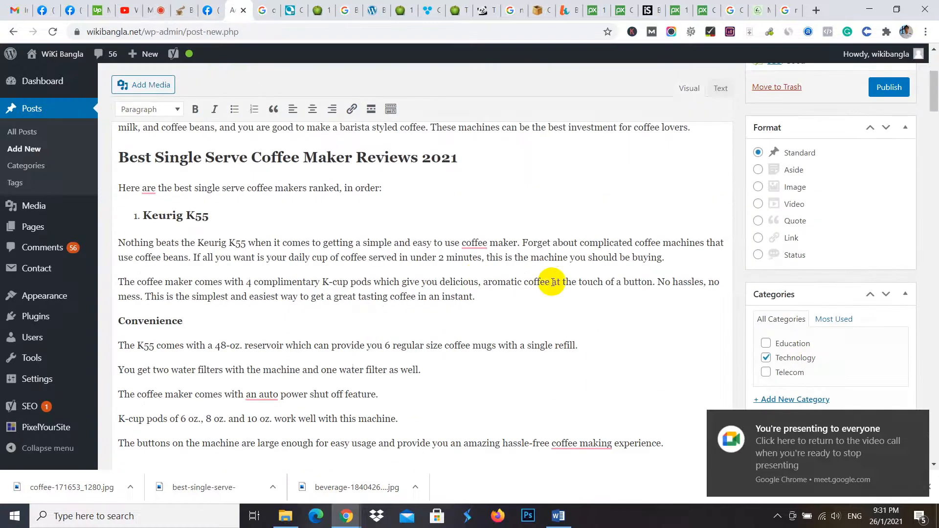
pyautogui.scroll(3, 448, 253)
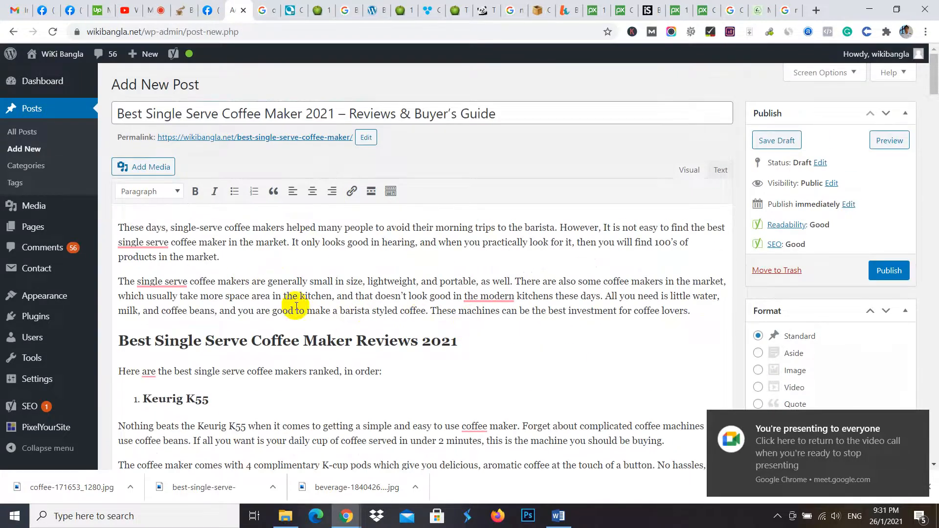
pyautogui.click(705, 313)
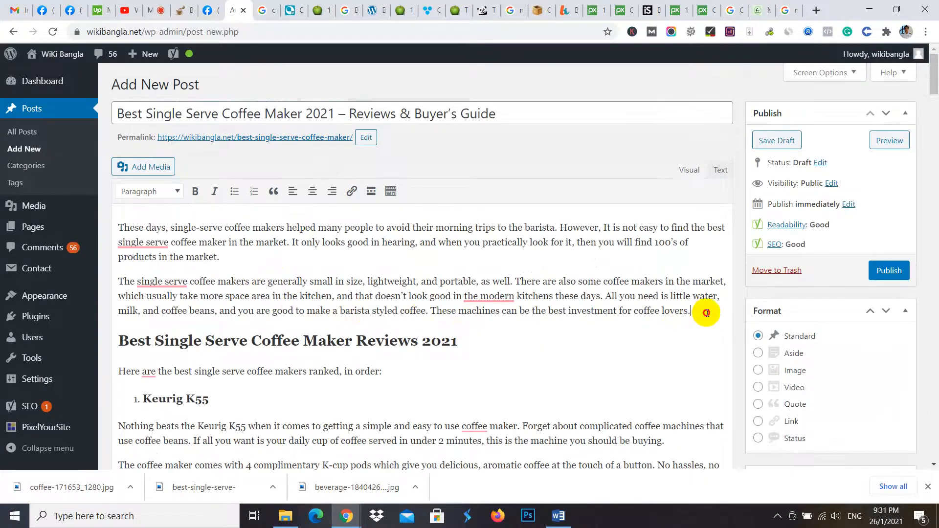
pyautogui.press('Return')
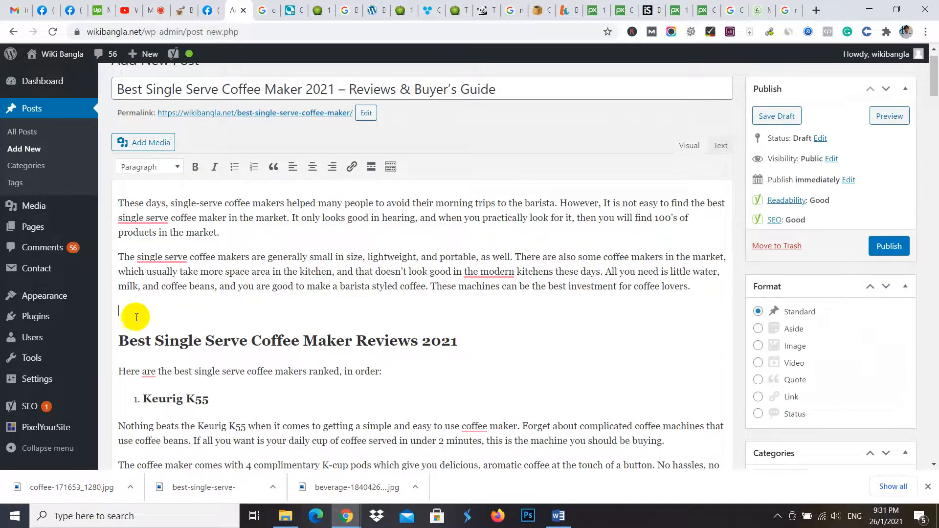
# - Upload best-single-serve-coffee-maker.jpg from the desktop to the post's media library
pyautogui.click(152, 143)
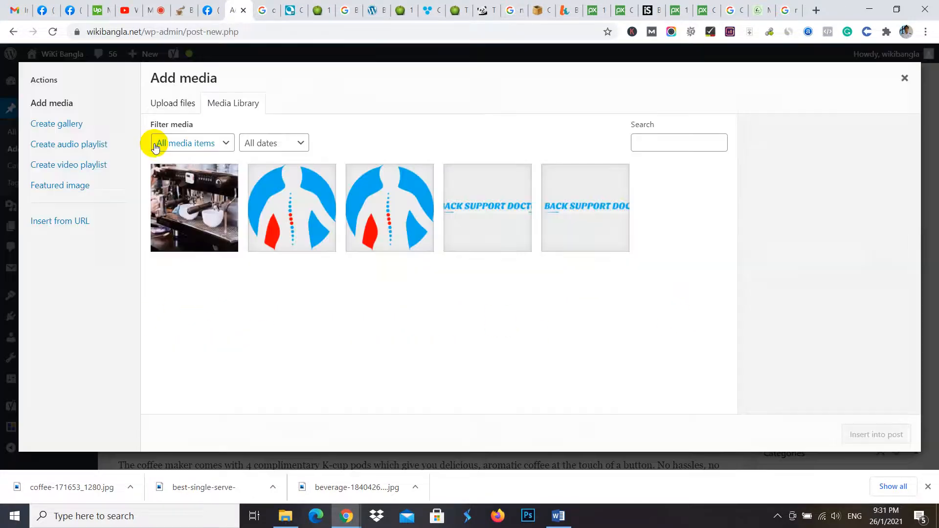
pyautogui.click(176, 110)
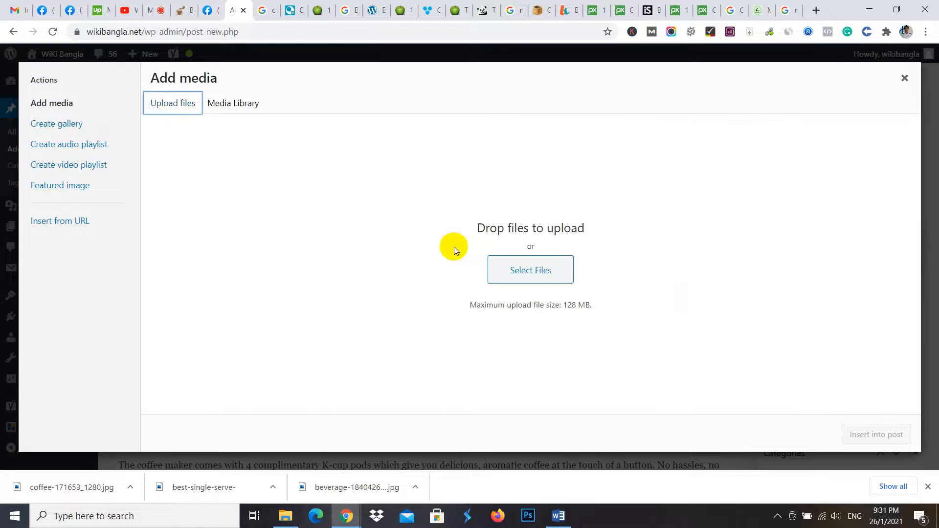
pyautogui.click(519, 270)
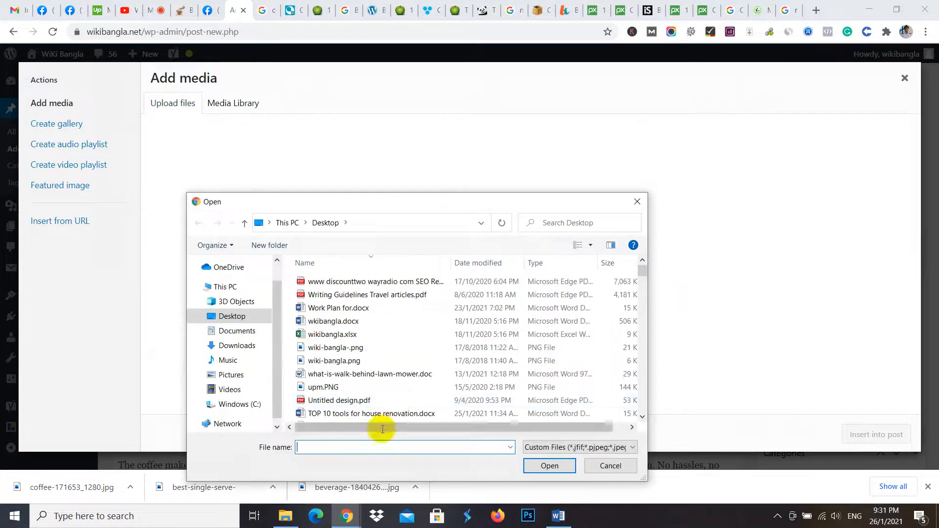
pyautogui.write('st')
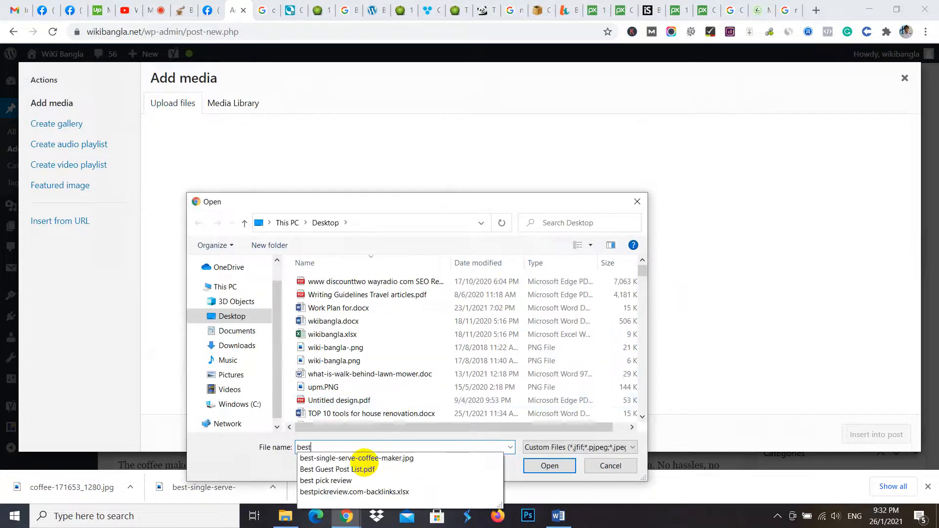
pyautogui.click(408, 461)
pyautogui.click(551, 467)
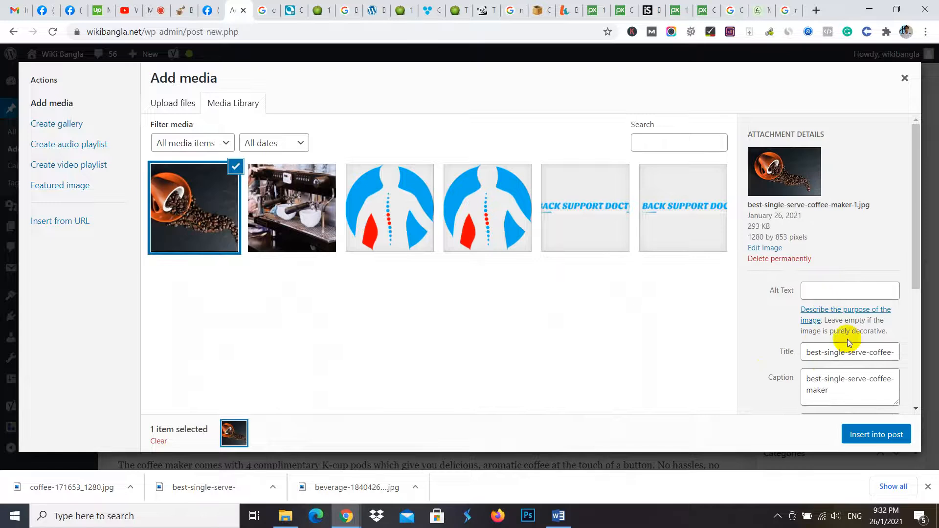
# - Copy the uploaded image's title best-single-serve-coffee-maker into its alt text and insert the image into the post
pyautogui.click(867, 353)
pyautogui.tripleClick(868, 353)
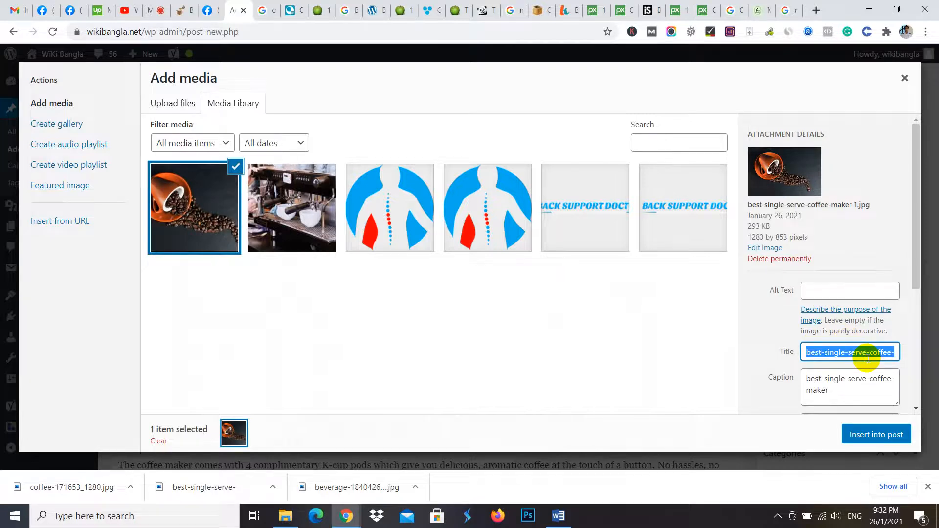
pyautogui.hotkey('ctrl', 'c')
pyautogui.click(830, 291)
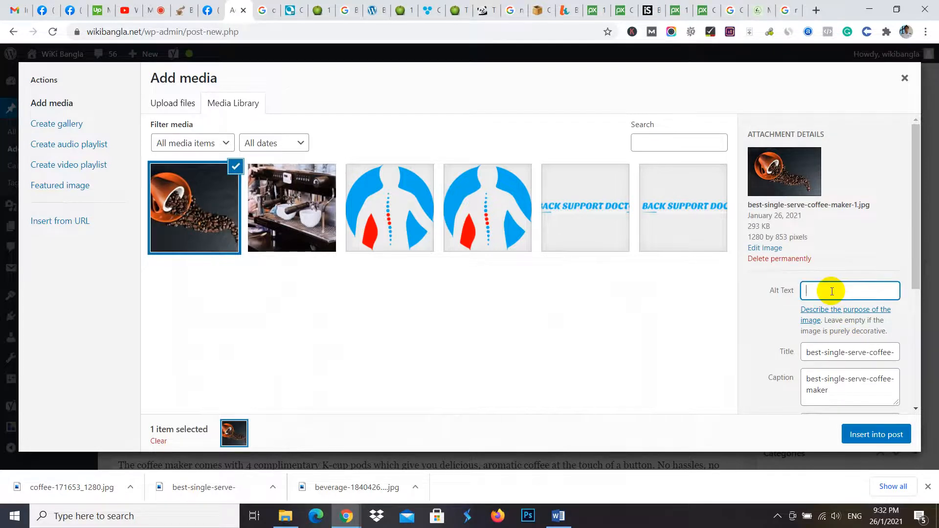
pyautogui.hotkey('ctrl', 'v')
pyautogui.click(877, 434)
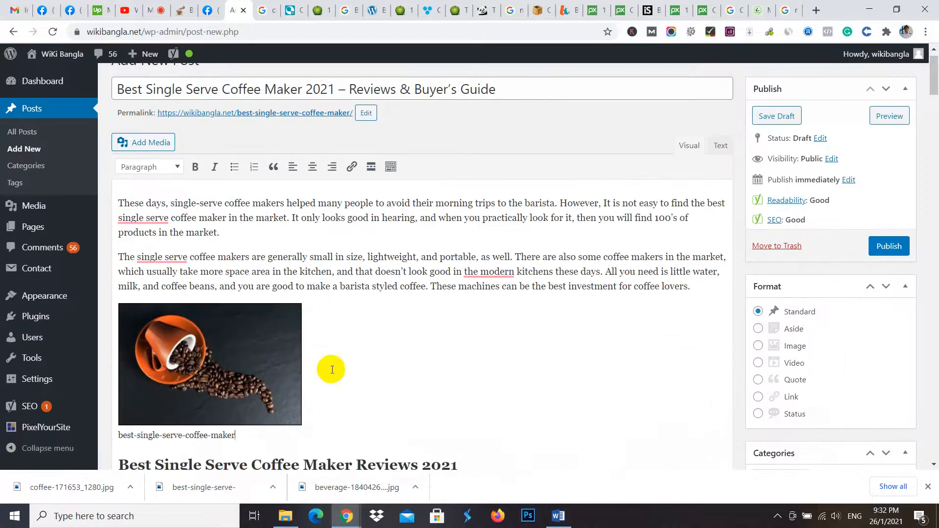
# - Delete the caption text beneath the inserted coffee image
pyautogui.click(231, 430)
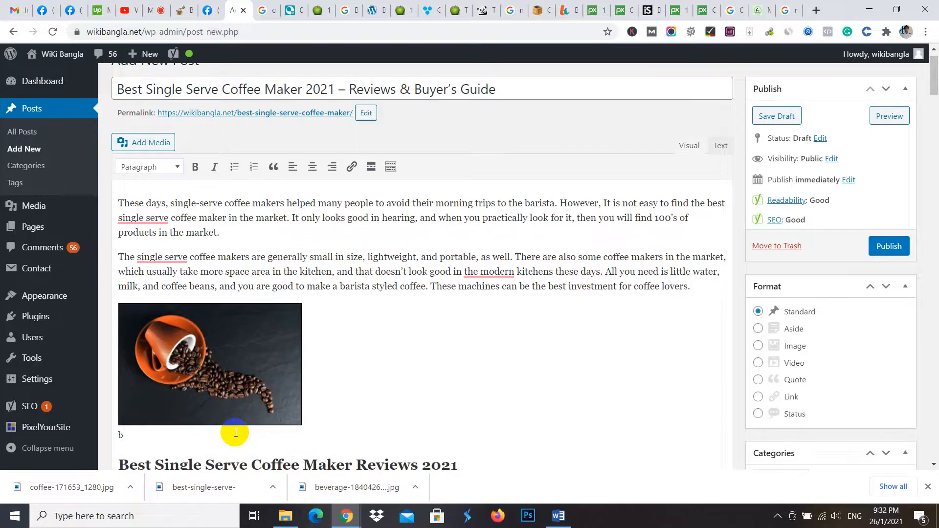
pyautogui.press('BackSpace')
pyautogui.press('BackSpace')
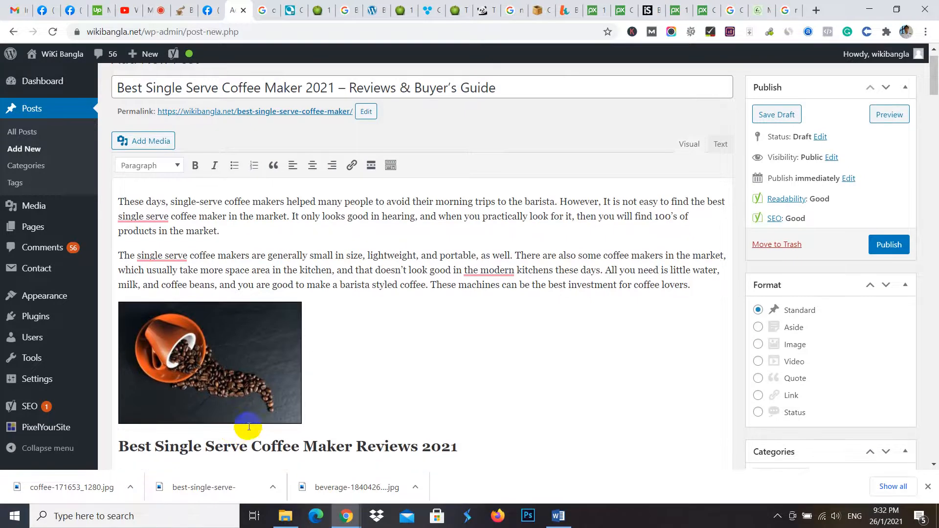
# - Set the coffee image's alignment to Center in its image details and update it
pyautogui.scroll(-3, 388, 390)
pyautogui.scroll(-2, 367, 348)
pyautogui.scroll(4, 343, 309)
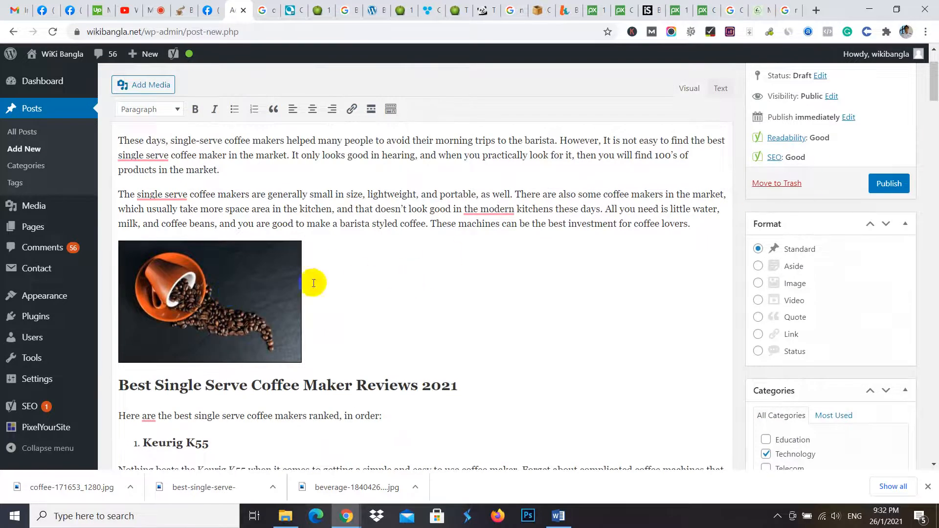
pyautogui.click(271, 283)
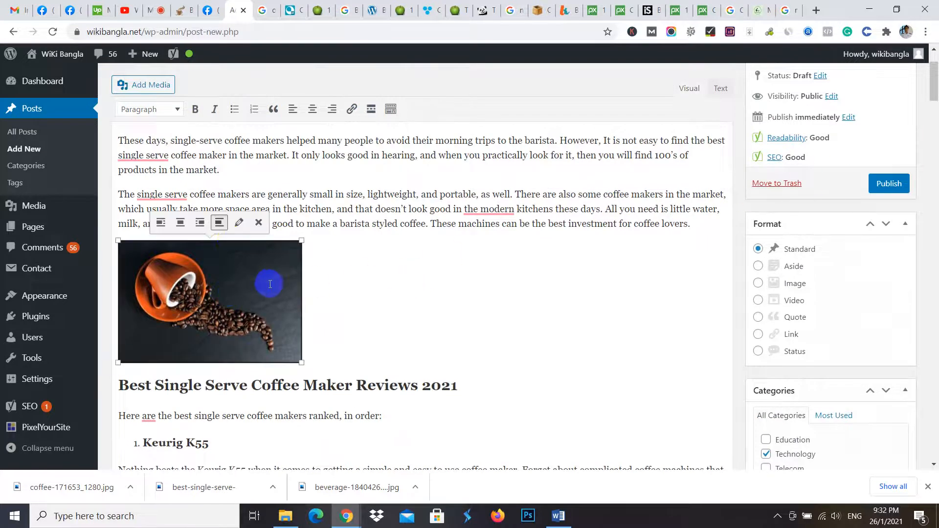
pyautogui.click(239, 223)
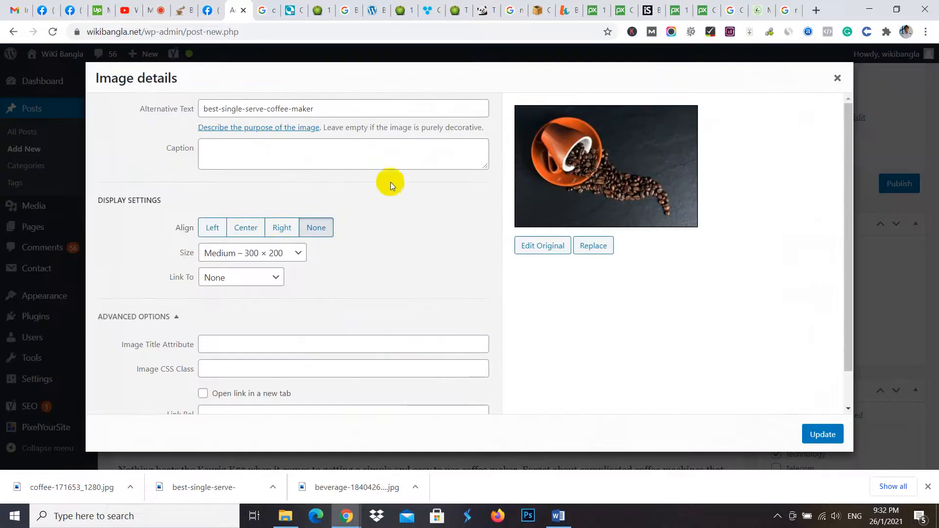
pyautogui.click(253, 231)
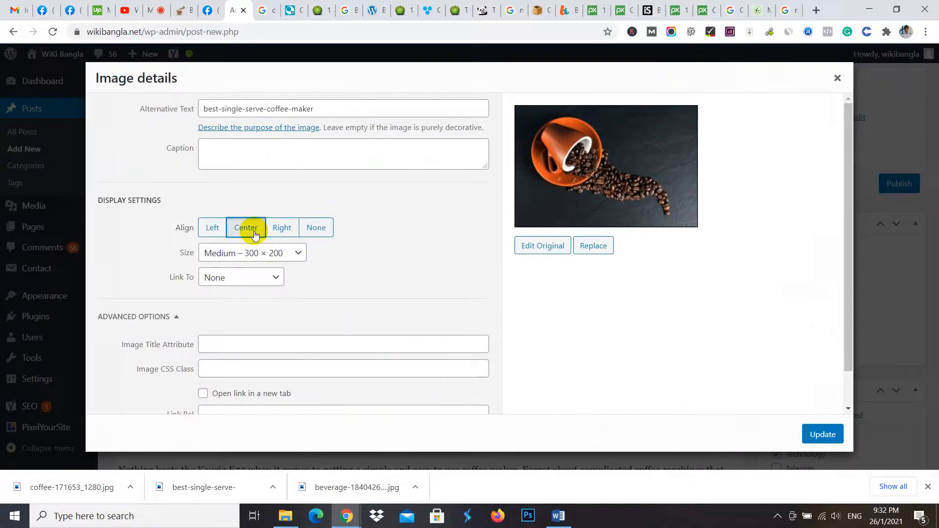
pyautogui.click(822, 434)
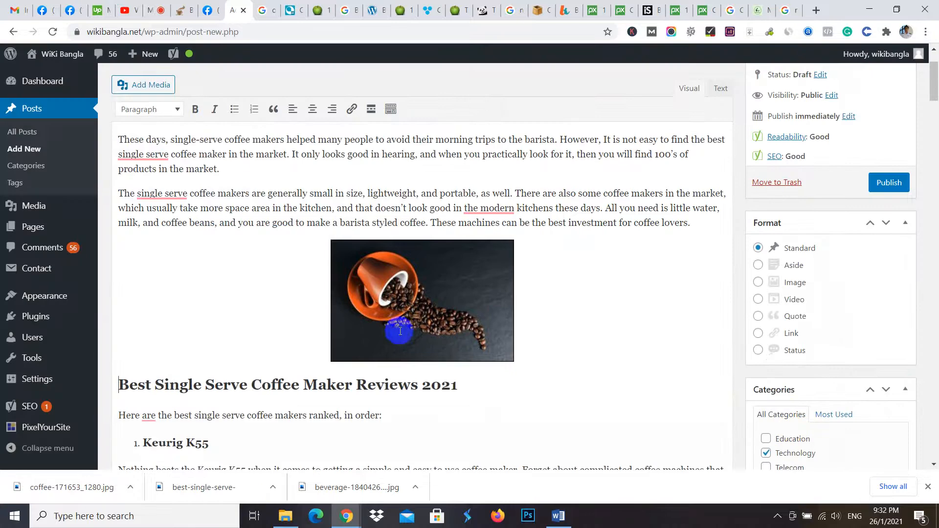
# - Change the coffee image's size to Large – 1024 × 682, update it, and check how it fits in the post
pyautogui.click(446, 294)
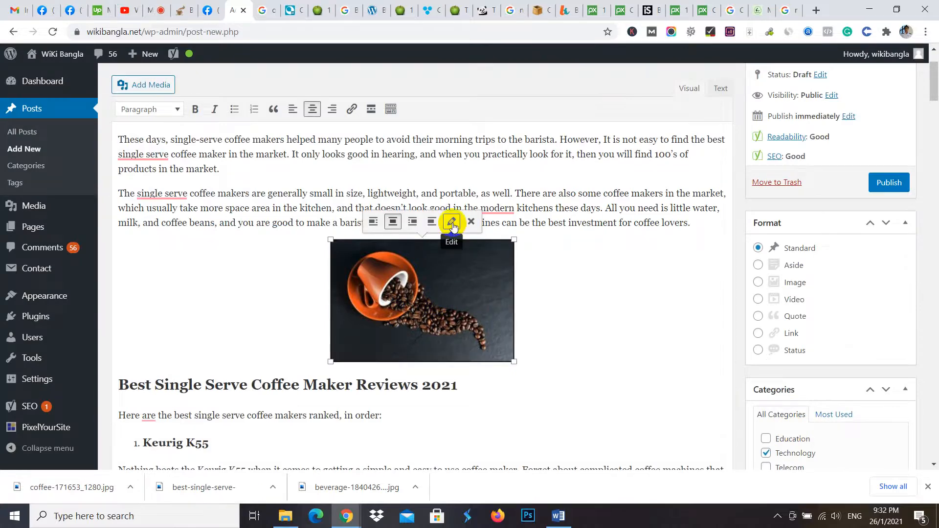
pyautogui.click(449, 218)
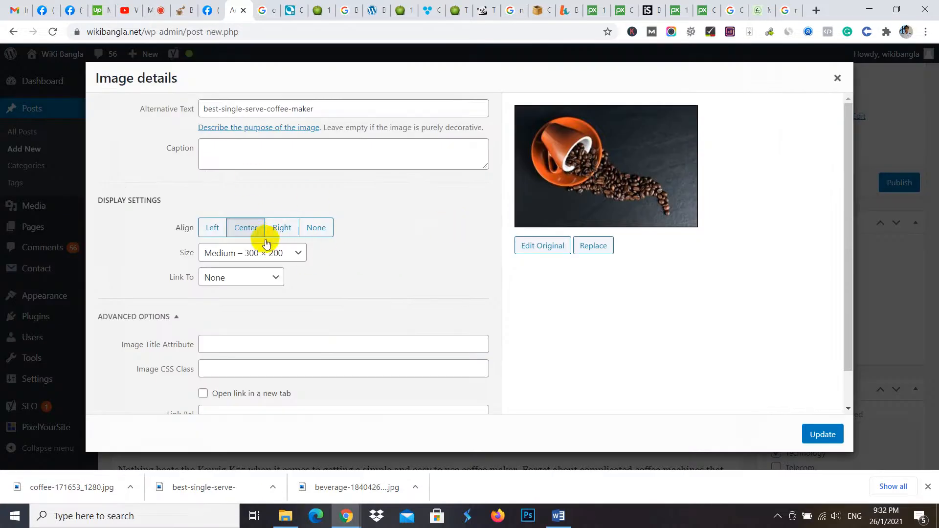
pyautogui.click(298, 253)
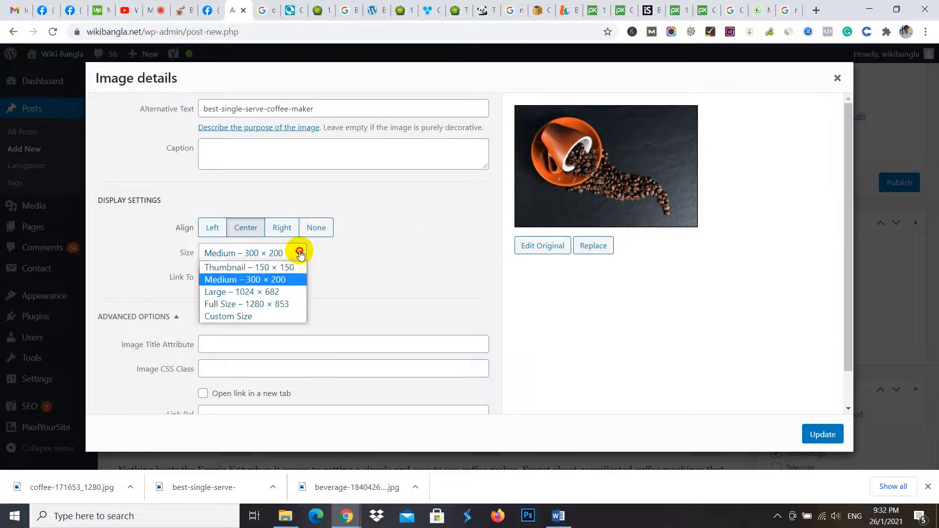
pyautogui.click(267, 292)
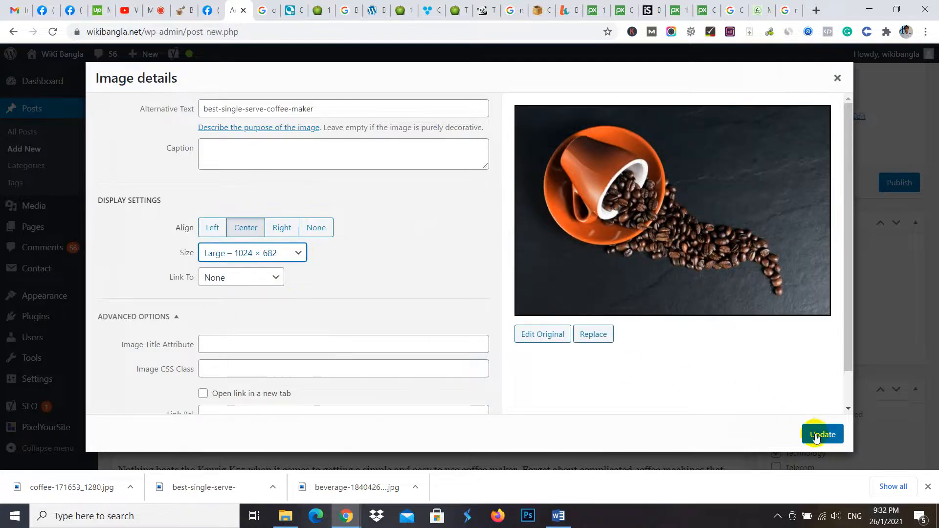
pyautogui.click(824, 439)
pyautogui.scroll(-5, 641, 277)
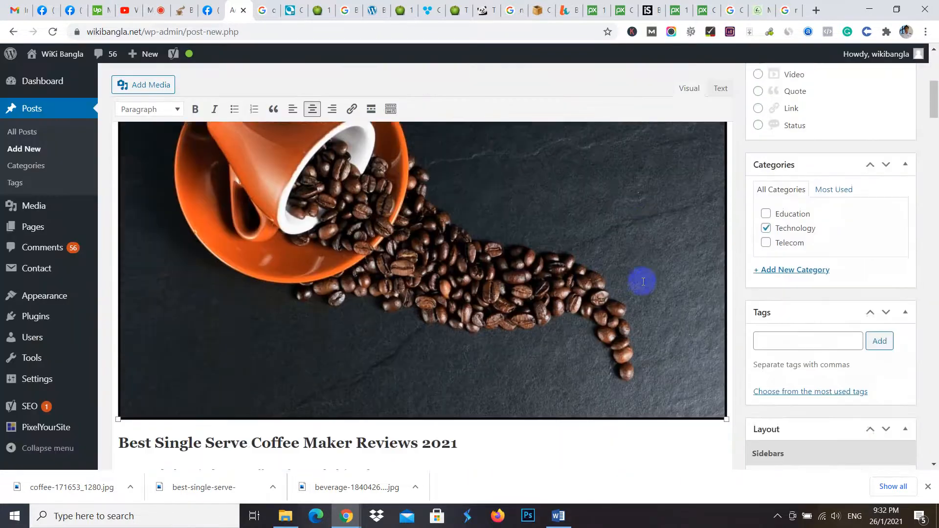
pyautogui.scroll(8, 474, 283)
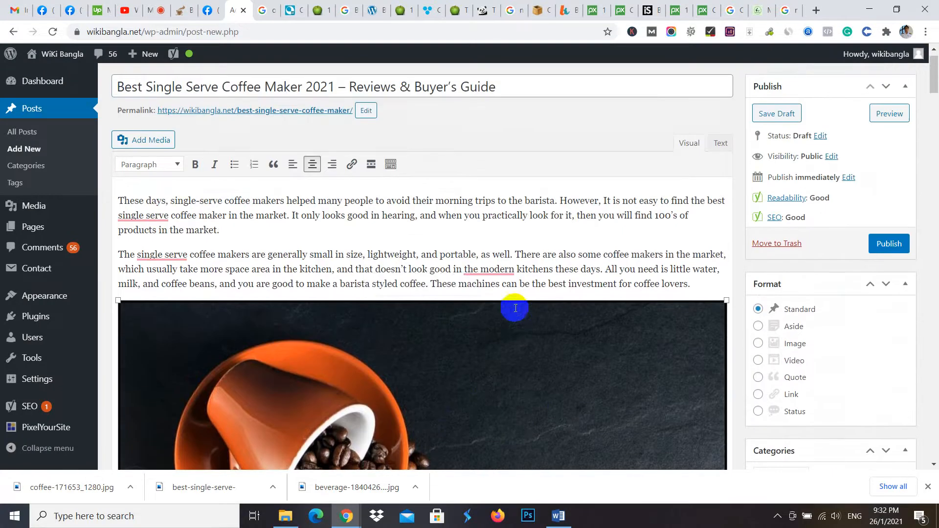
pyautogui.click(515, 308)
pyautogui.scroll(-8, 582, 259)
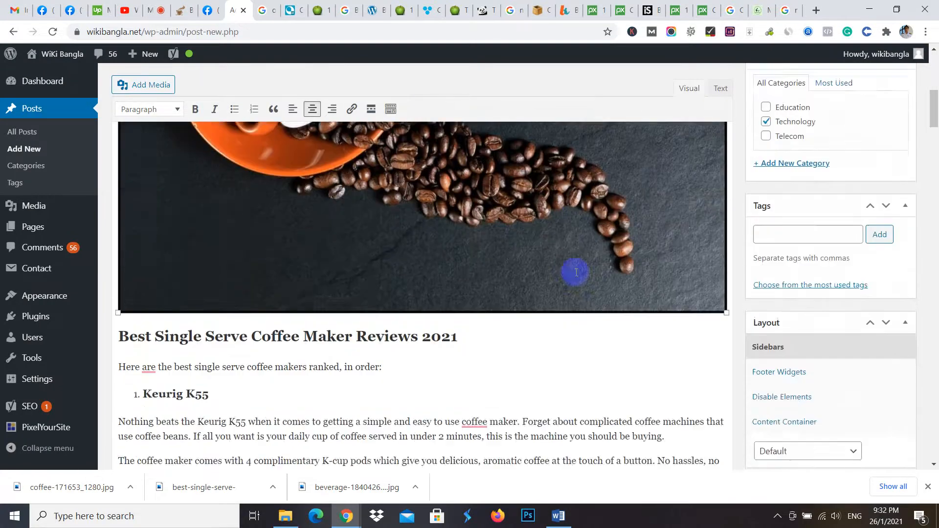
pyautogui.scroll(4, 538, 279)
pyautogui.click(509, 284)
pyautogui.scroll(3, 440, 239)
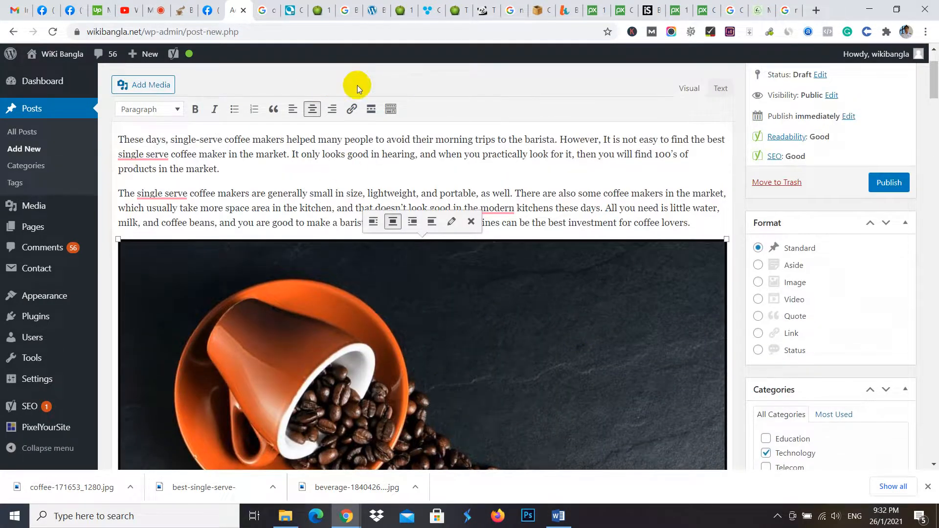
# - Set the coffee image's title attribute to best-single-serve-coffee-maker in its image details and update it
pyautogui.click(451, 223)
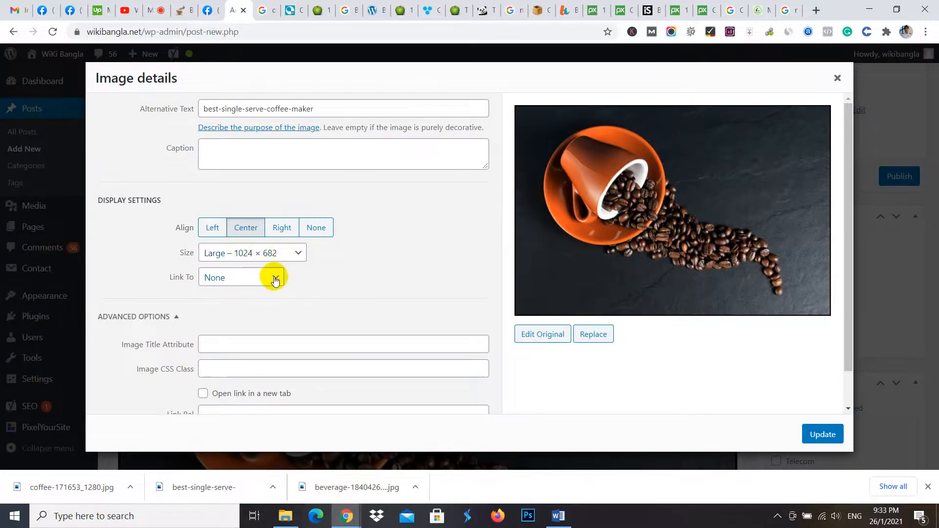
pyautogui.click(297, 253)
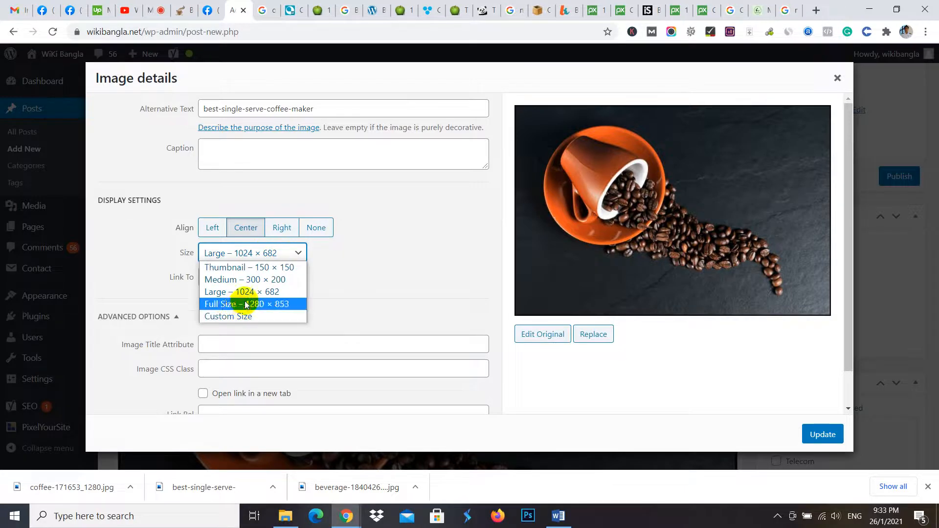
pyautogui.click(451, 270)
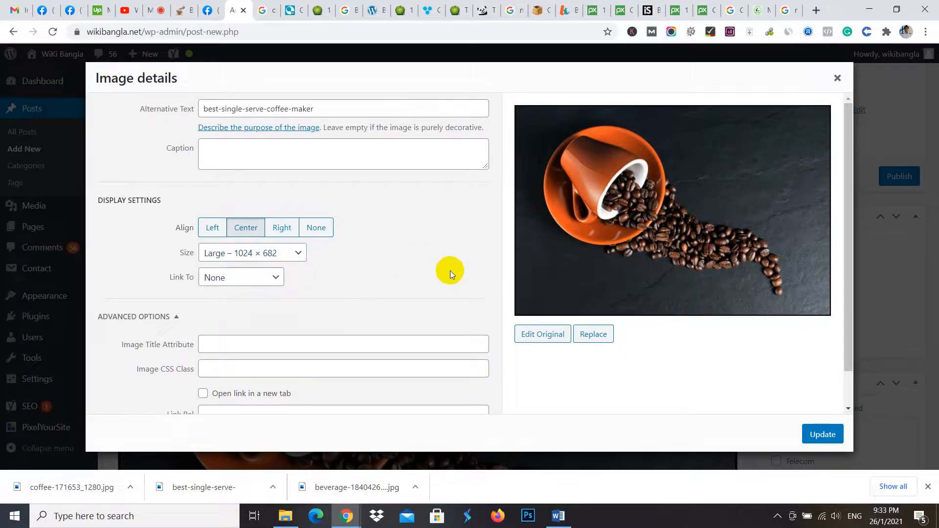
pyautogui.scroll(-1, 218, 330)
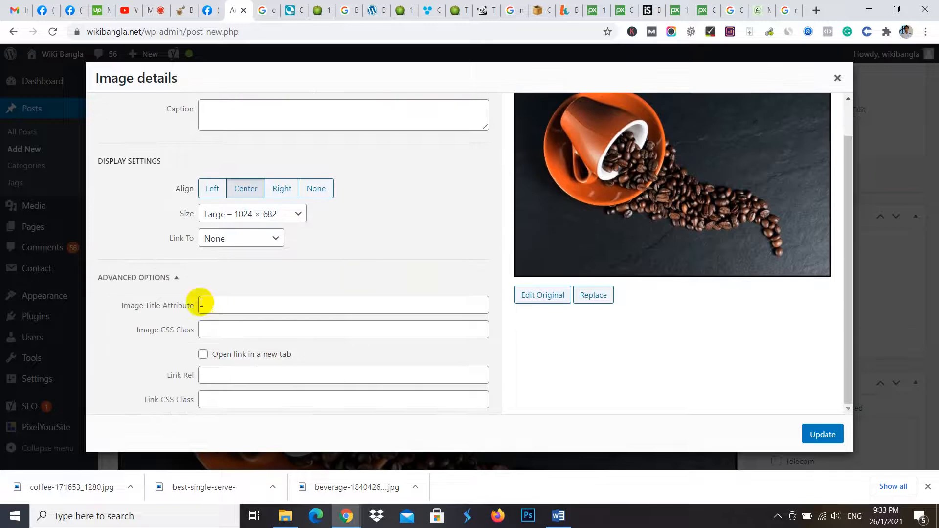
pyautogui.click(215, 307)
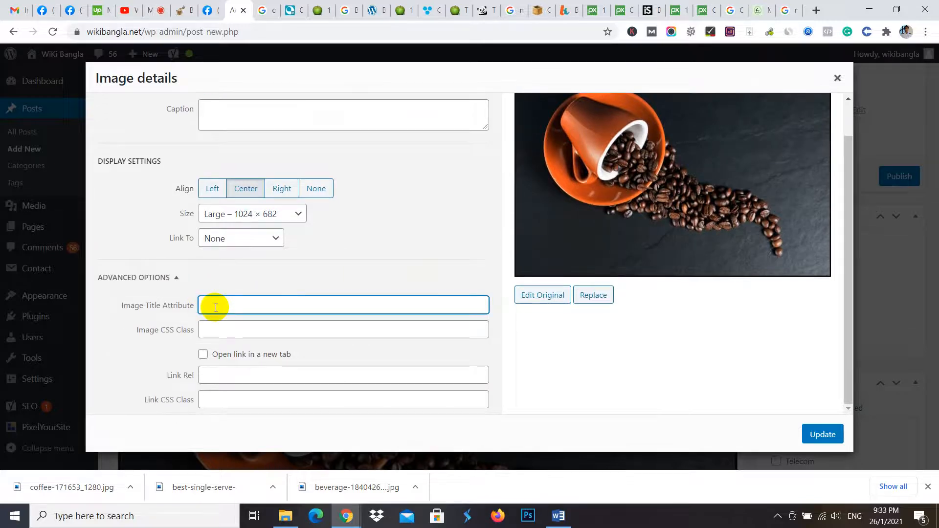
pyautogui.write('best-single-serve-coffee-maker')
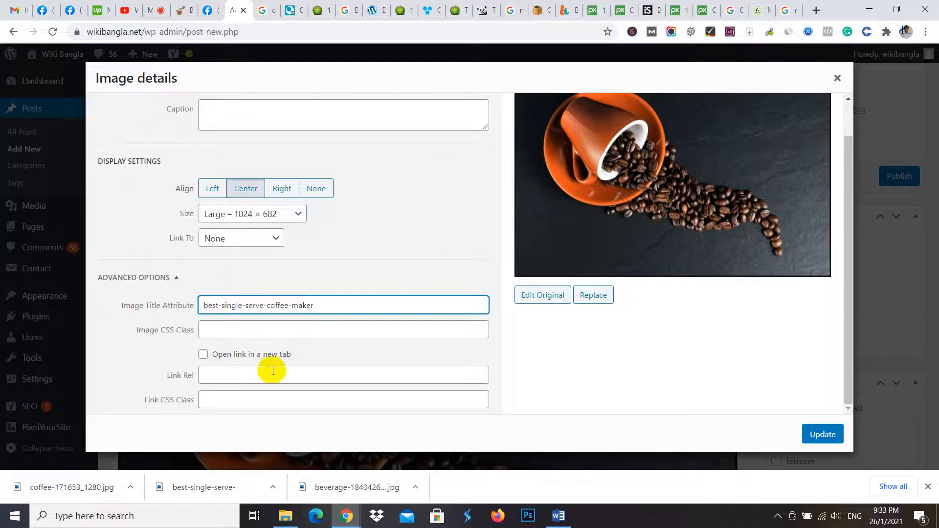
pyautogui.click(822, 433)
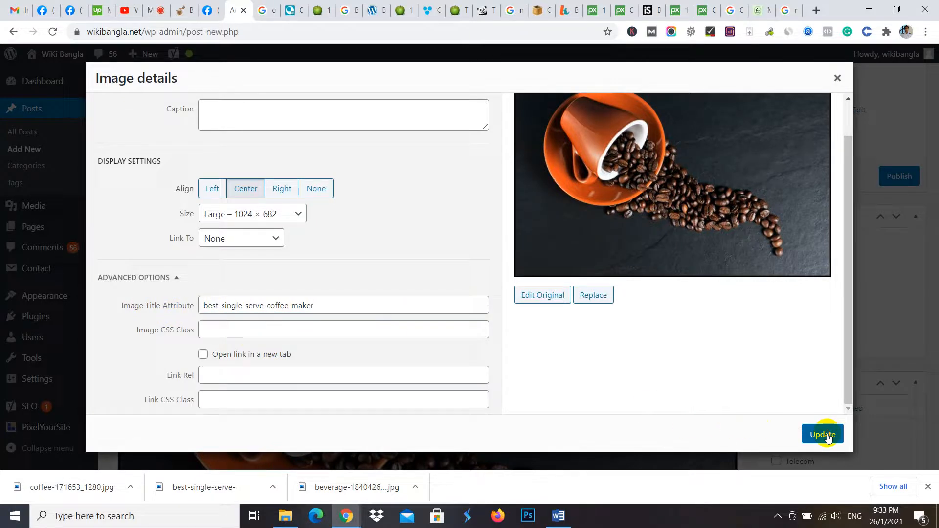
# - Give the coffee image a custom size of 793 × 528 pixels and update it
pyautogui.scroll(-3, 543, 335)
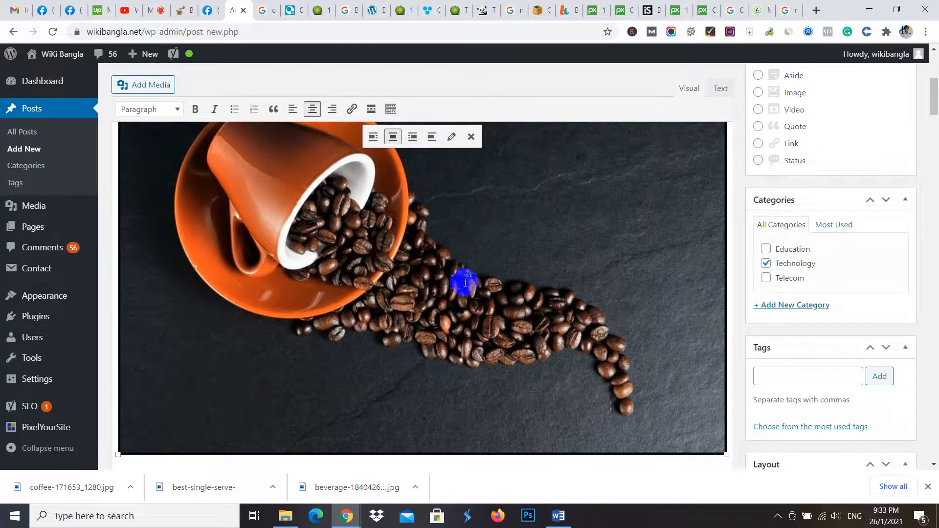
pyautogui.scroll(2, 524, 259)
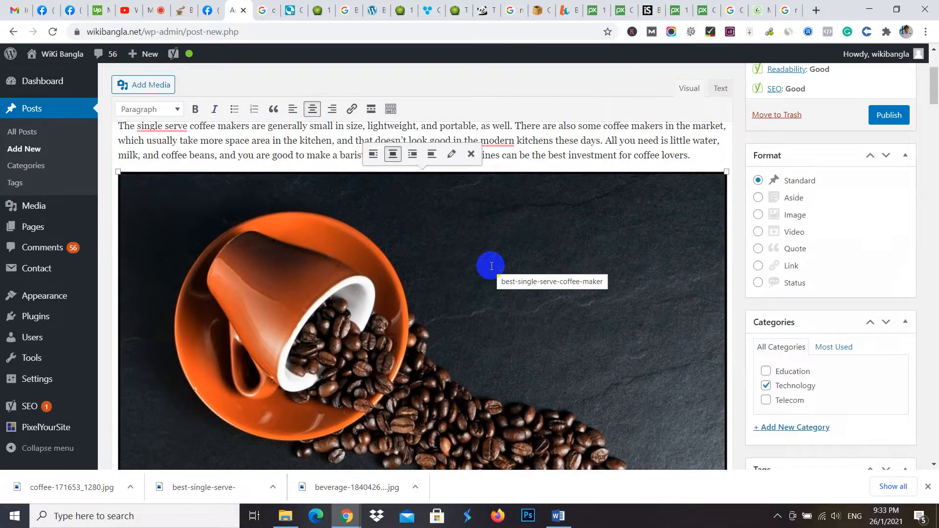
pyautogui.scroll(-15, 491, 265)
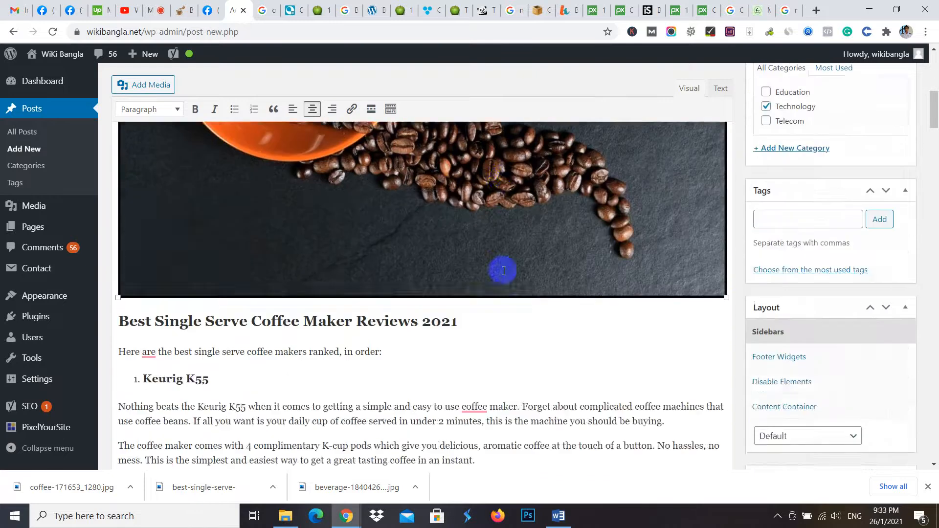
pyautogui.scroll(15, 532, 302)
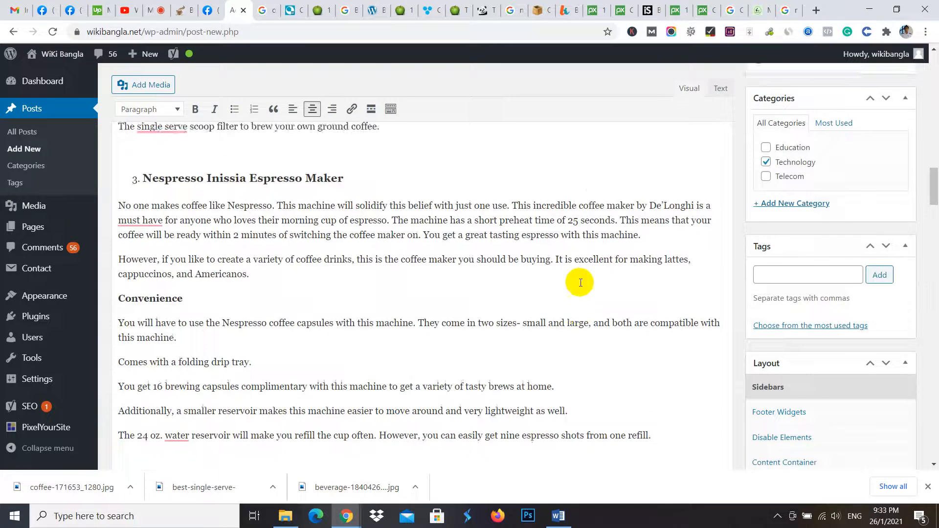
pyautogui.scroll(8, 502, 348)
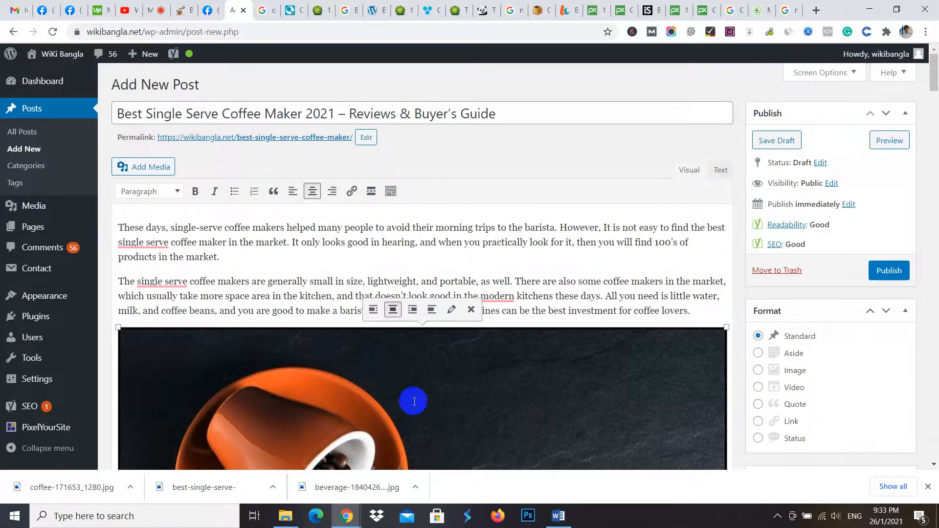
pyautogui.click(450, 310)
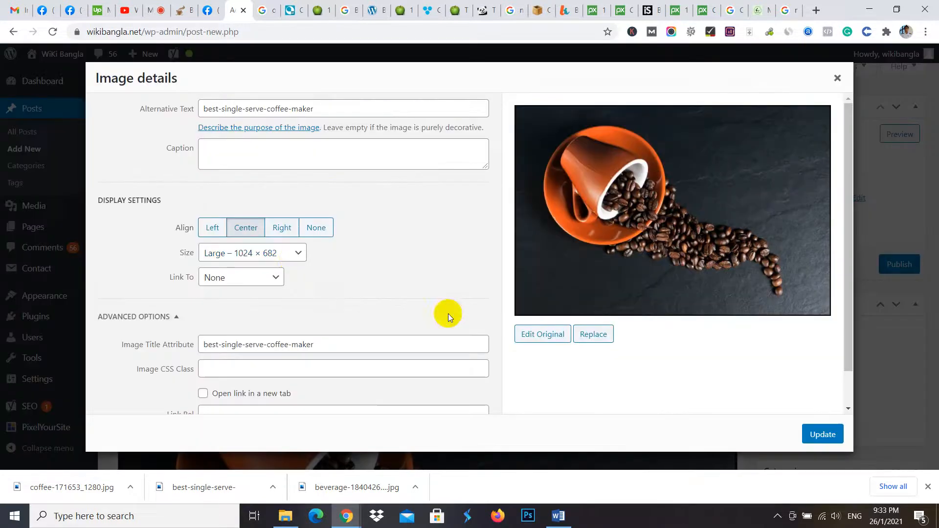
pyautogui.click(299, 256)
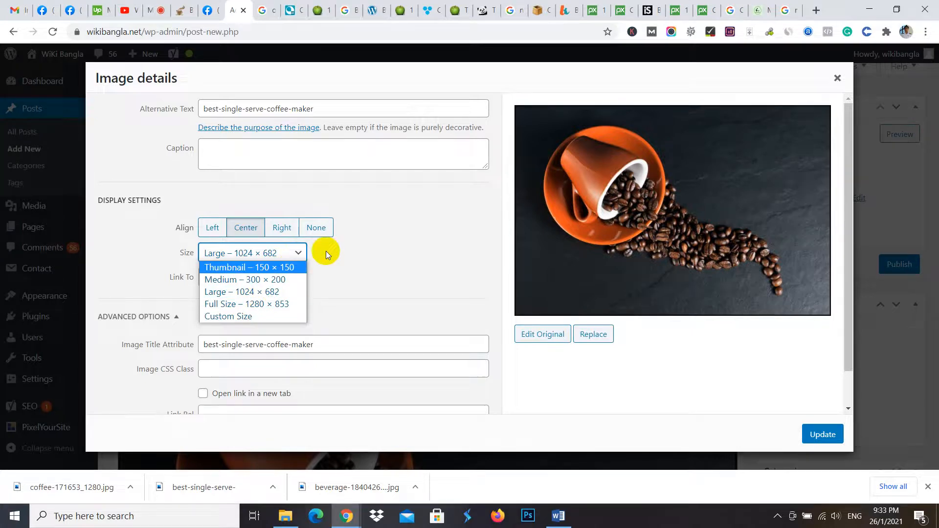
pyautogui.click(252, 316)
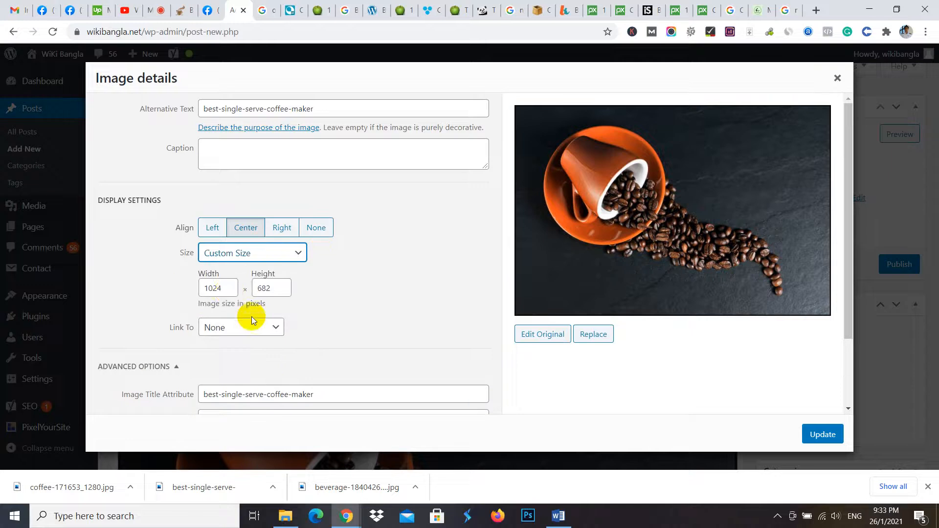
pyautogui.click(228, 292)
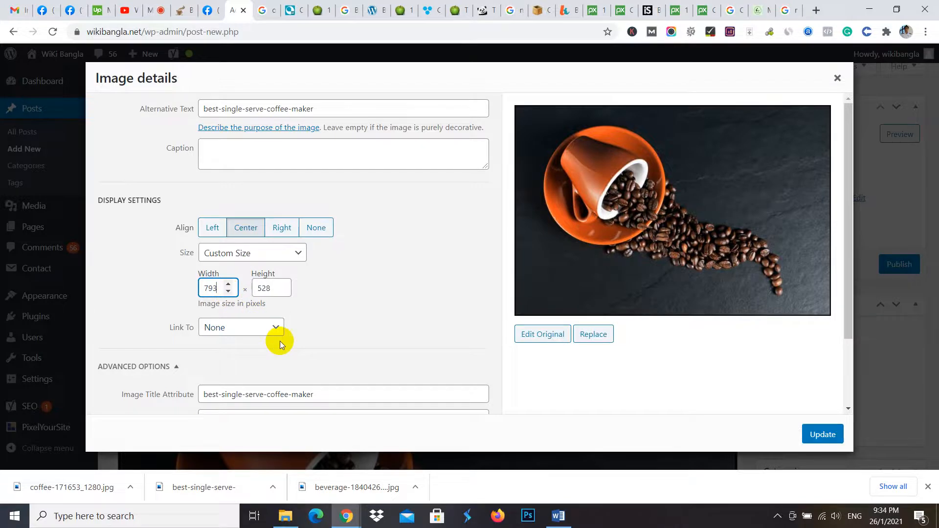
pyautogui.click(822, 434)
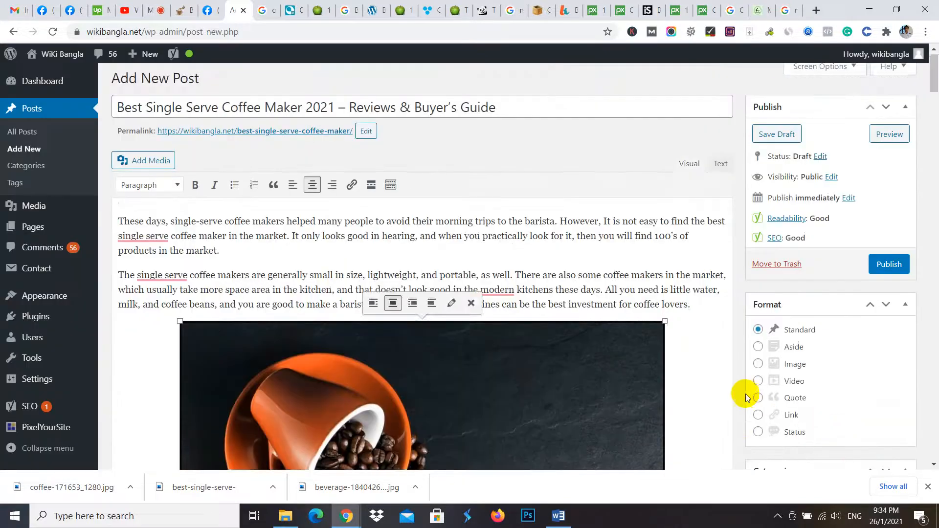
# - Review how the resized coffee image fits between the introduction and the Best Single Serve Coffee Maker Reviews 2021 heading
pyautogui.scroll(-6, 684, 392)
pyautogui.scroll(3, 606, 352)
pyautogui.scroll(3, 603, 371)
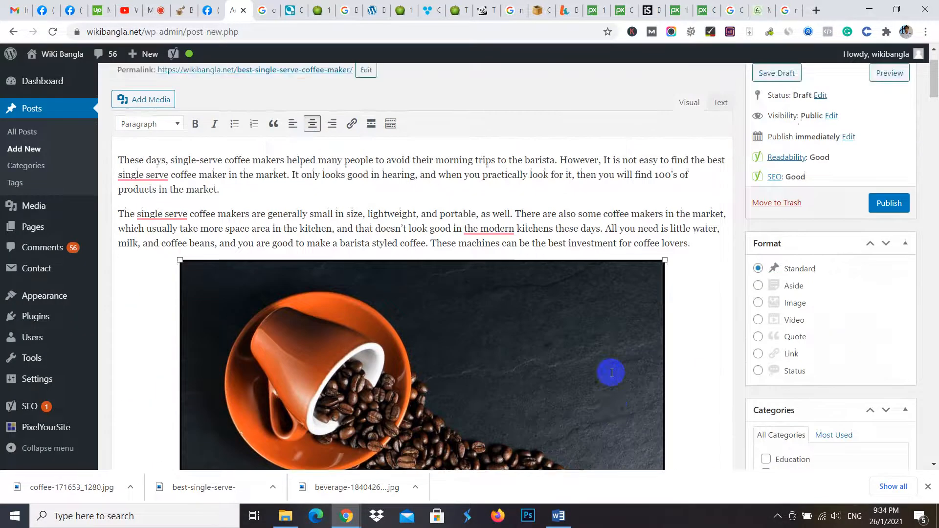
pyautogui.scroll(-6, 609, 373)
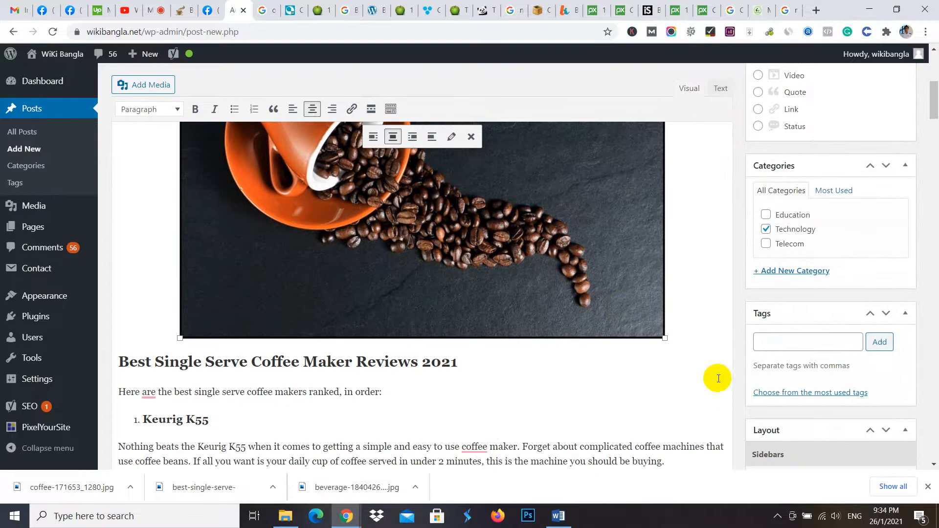
pyautogui.scroll(4, 705, 390)
pyautogui.scroll(-2, 701, 406)
pyautogui.scroll(-1, 703, 410)
pyautogui.click(658, 407)
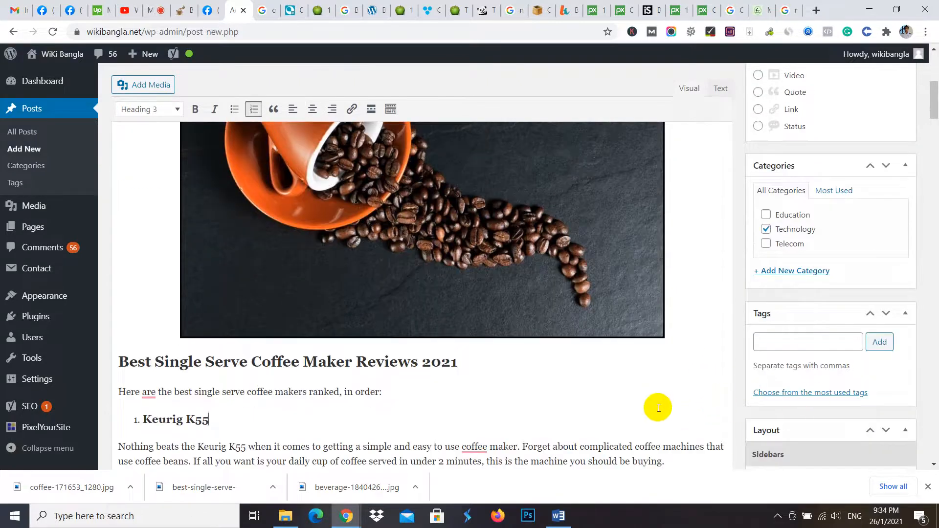
# - Dismiss the browser's downloads bar and examine the problems in the Yoast SEO analysis below the post
pyautogui.scroll(-20, 699, 384)
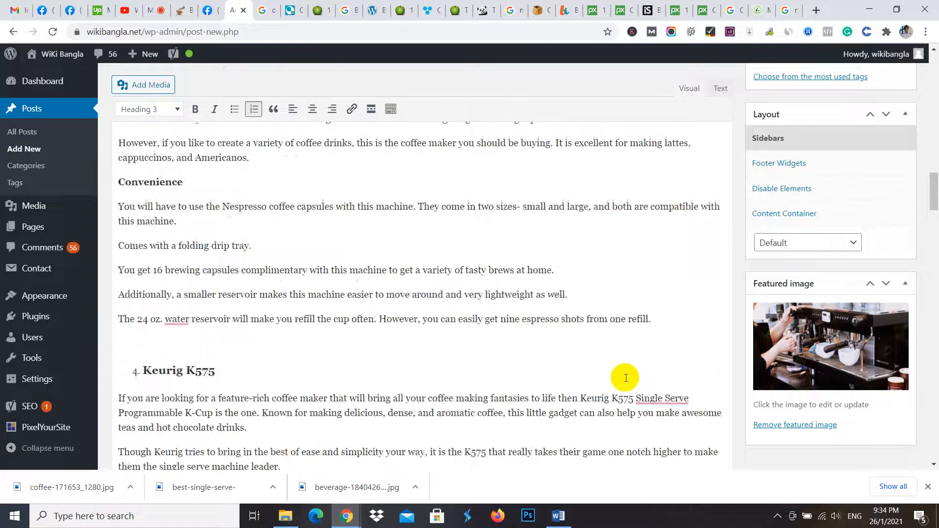
pyautogui.scroll(-20, 619, 378)
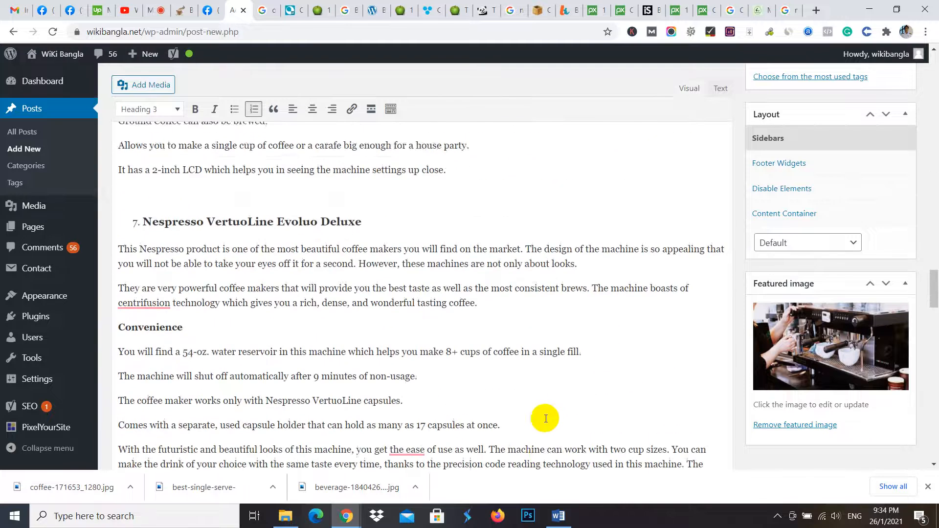
pyautogui.scroll(-10, 547, 420)
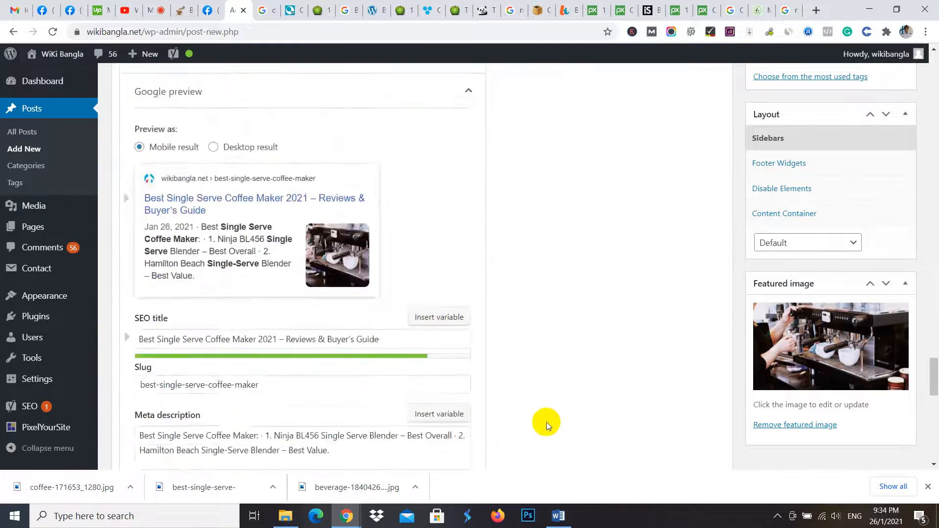
pyautogui.click(927, 487)
pyautogui.scroll(-5, 367, 339)
pyautogui.scroll(5, 294, 244)
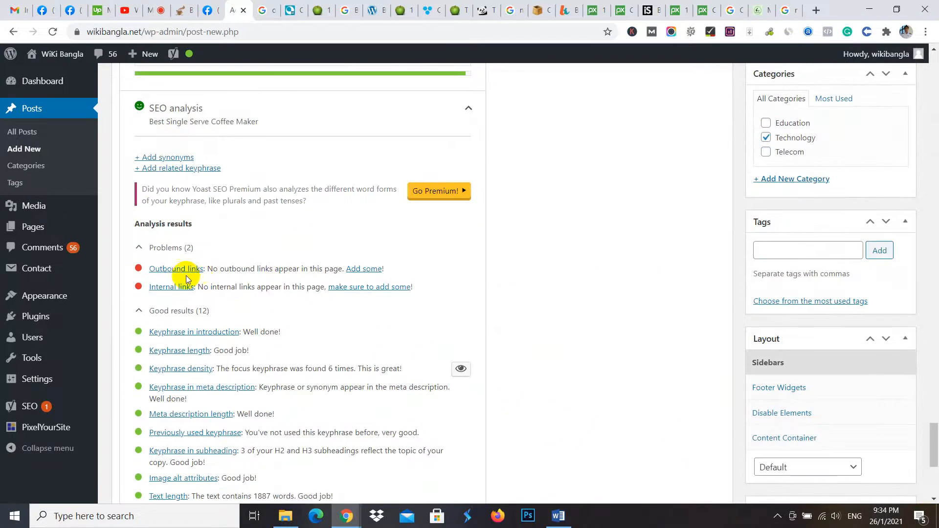
# - Look through the post's introduction and the area around the coffee image for a suitable place for an internal link
pyautogui.scroll(20, 220, 273)
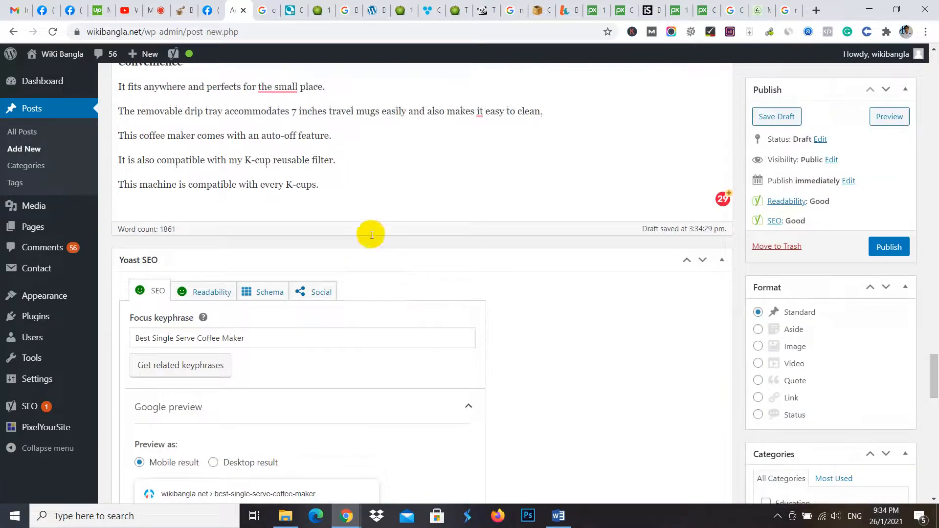
pyautogui.scroll(10, 361, 221)
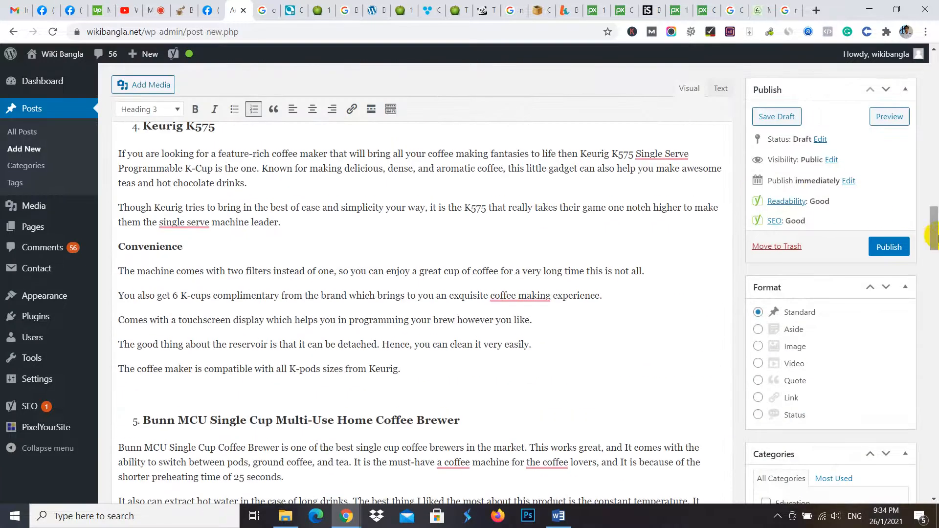
pyautogui.moveTo(932, 230); pyautogui.dragTo(934, 64)
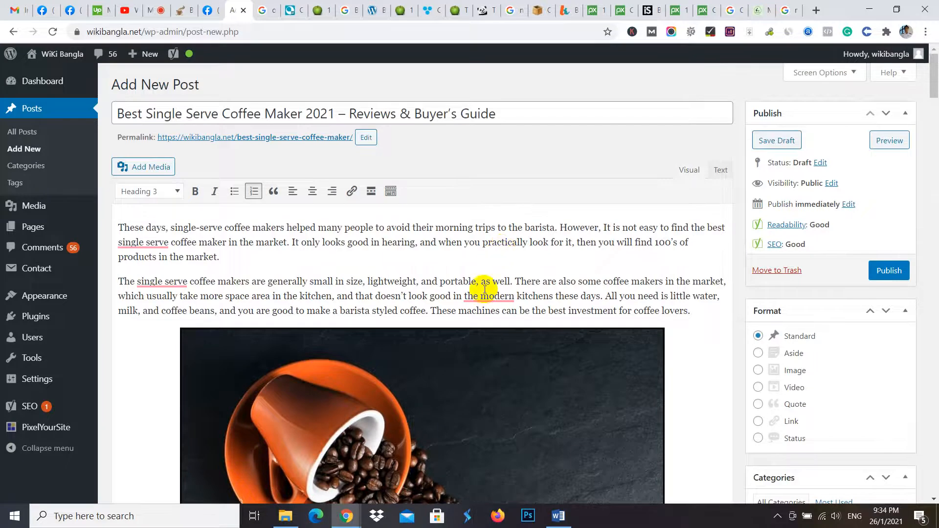
pyautogui.moveTo(483, 294)
pyautogui.scroll(-2, 392, 293)
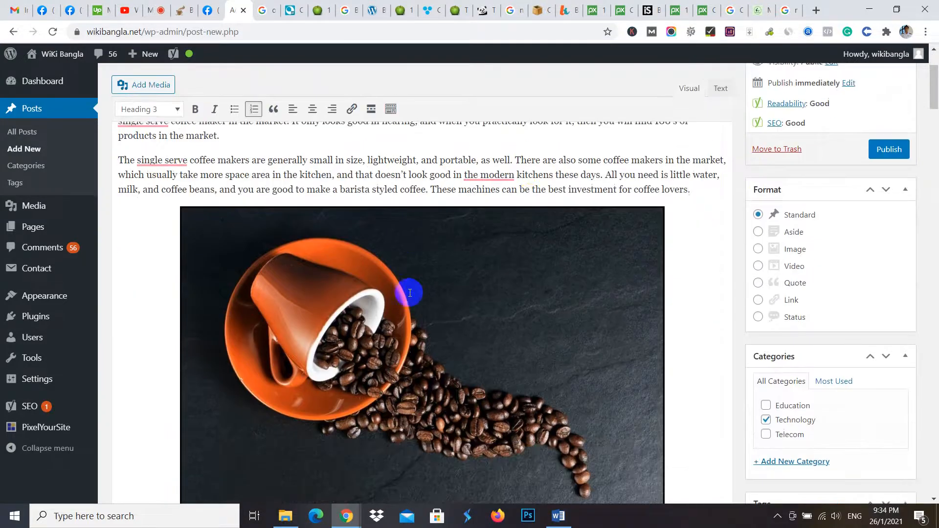
pyautogui.scroll(-10, 515, 181)
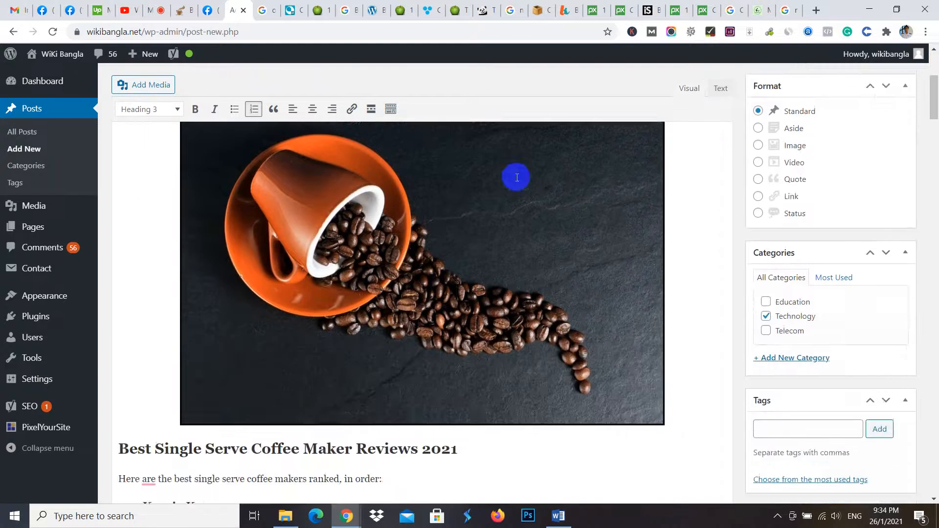
pyautogui.scroll(12, 303, 205)
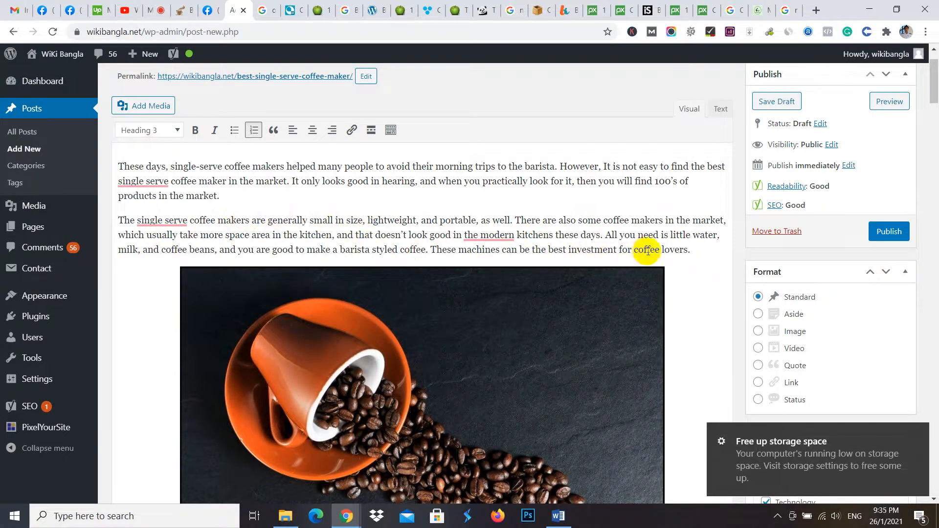
pyautogui.scroll(-5, 587, 244)
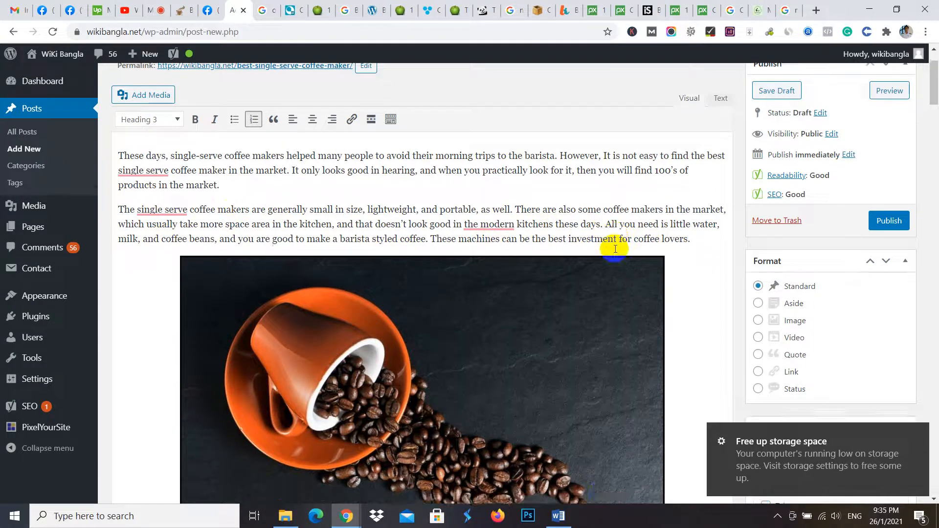
# - Start a link on the words "coffee machines" in the first paragraph of the Keurig K55 review
pyautogui.scroll(-5, 603, 258)
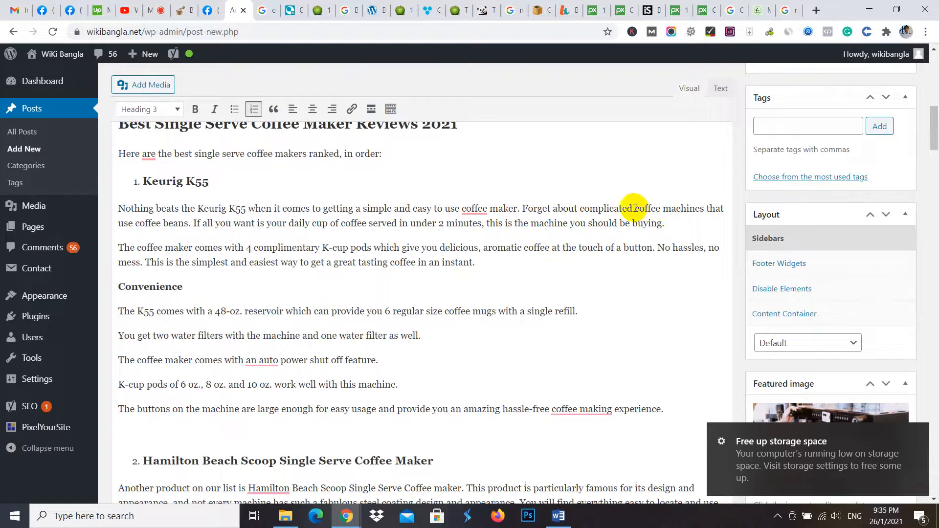
pyautogui.moveTo(634, 208); pyautogui.dragTo(707, 209)
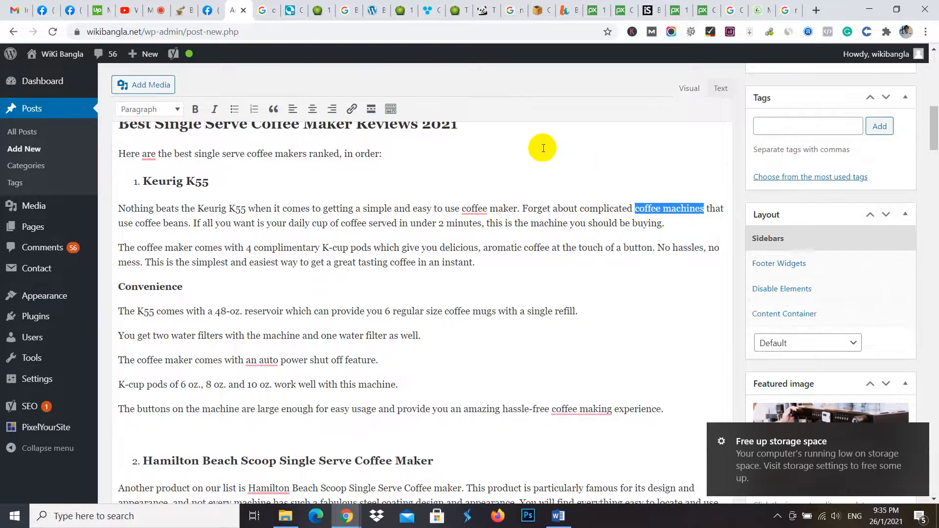
pyautogui.click(352, 109)
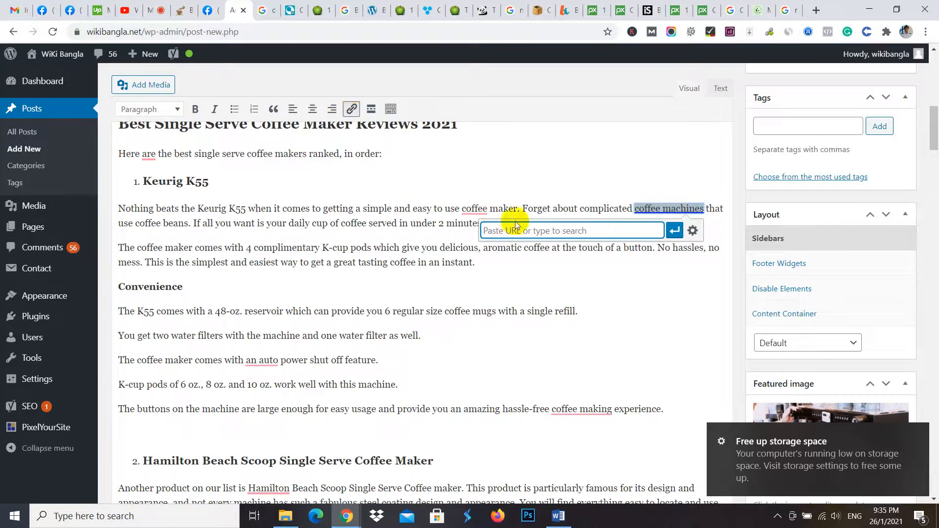
# - Open the Hello world! post from wikibangla.net in a new browser tab and copy its address
pyautogui.click(815, 10)
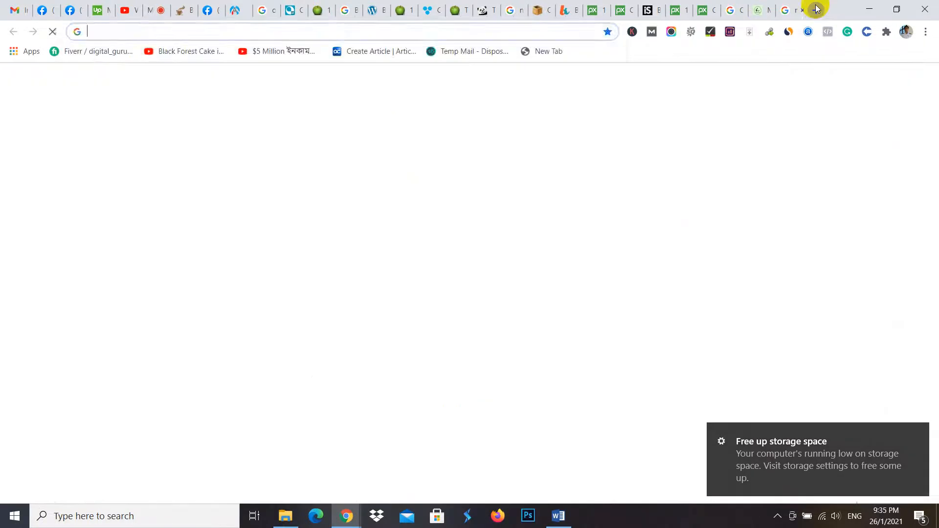
pyautogui.write('wikibangla.net')
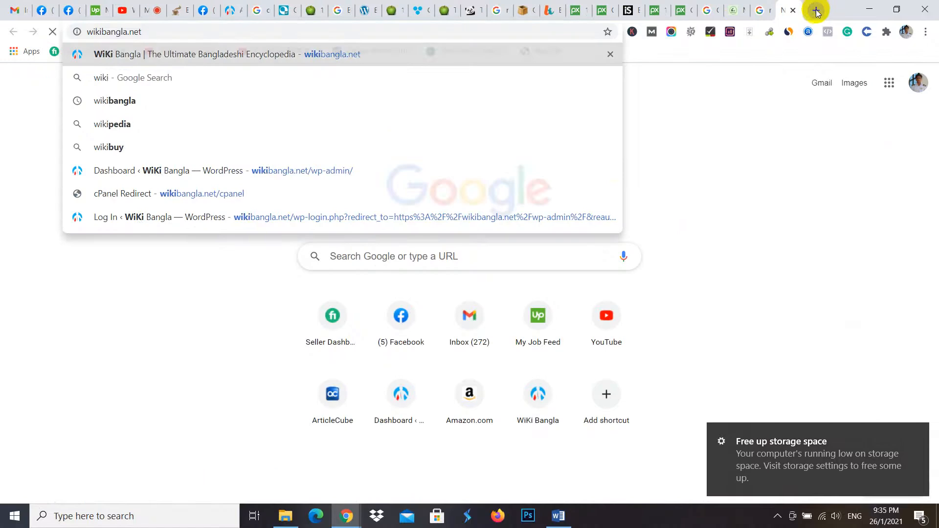
pyautogui.press('Return')
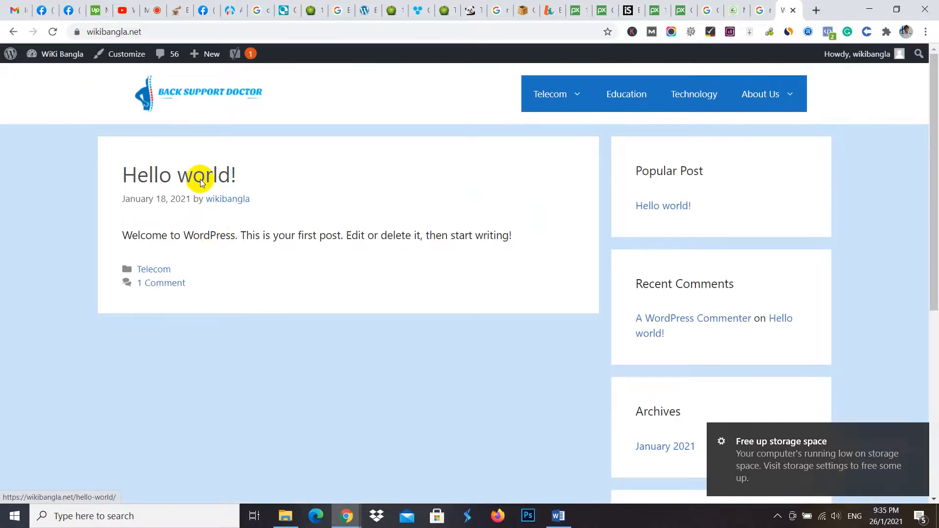
pyautogui.click(199, 182)
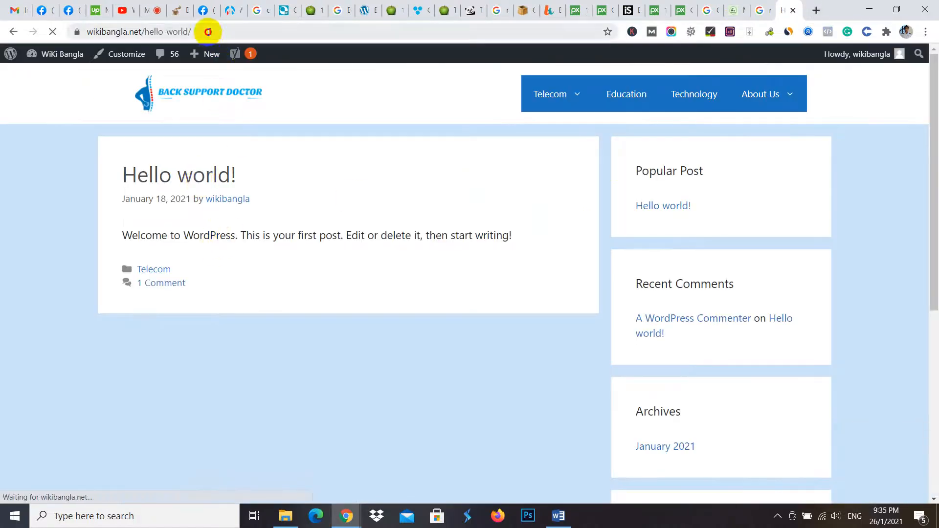
pyautogui.click(208, 32)
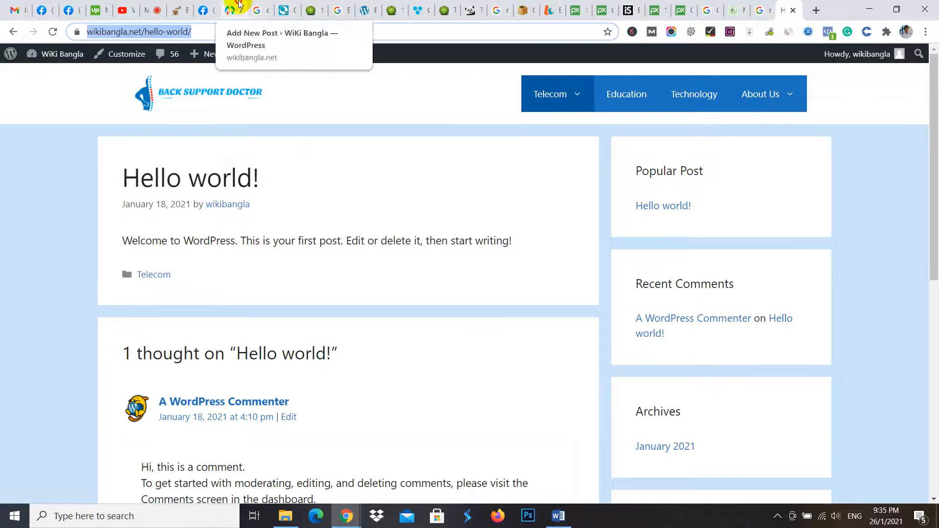
pyautogui.click(230, 10)
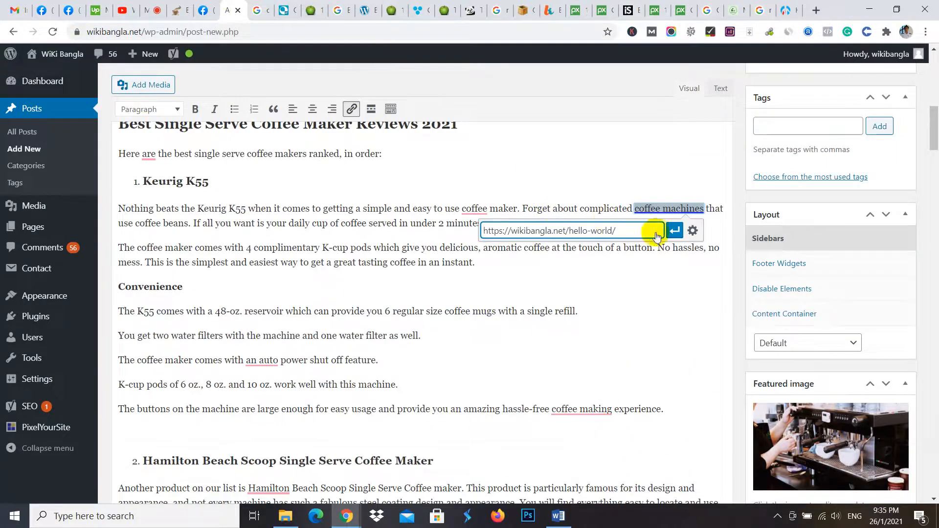
pyautogui.click(692, 231)
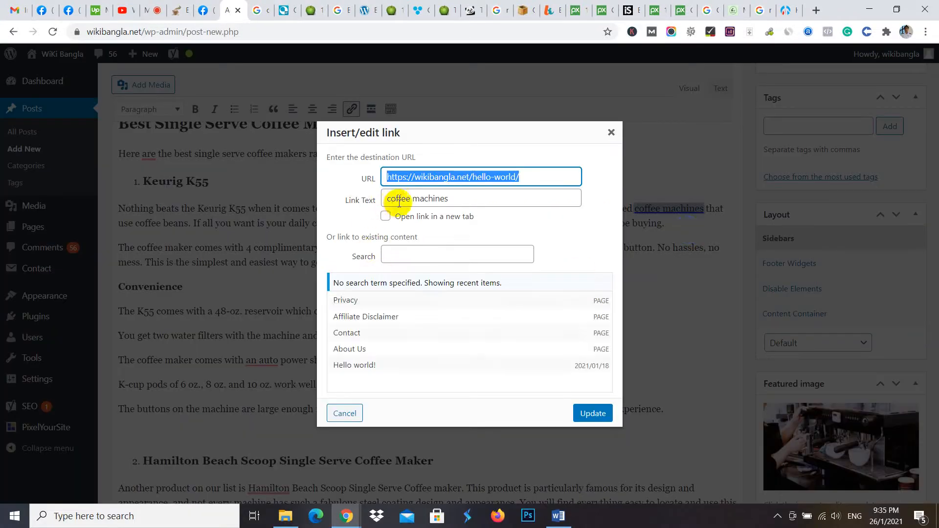
pyautogui.click(593, 413)
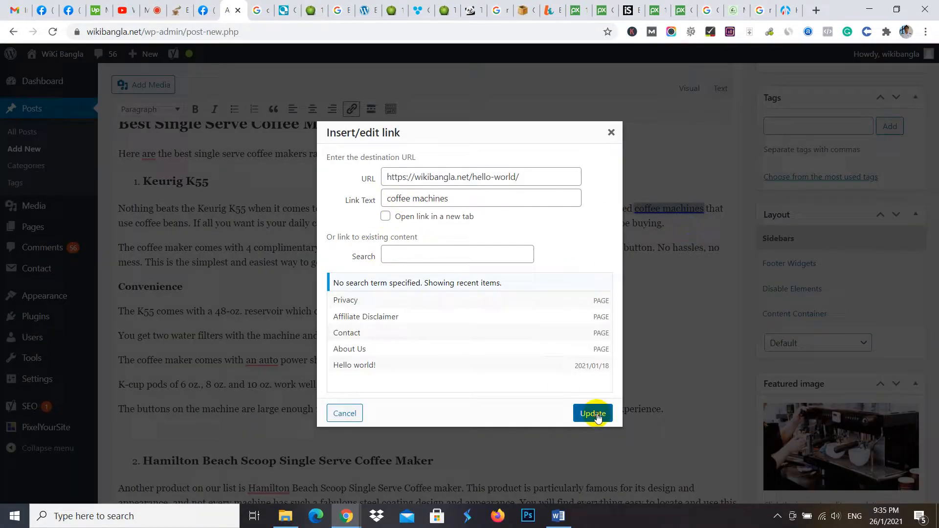
pyautogui.click(475, 262)
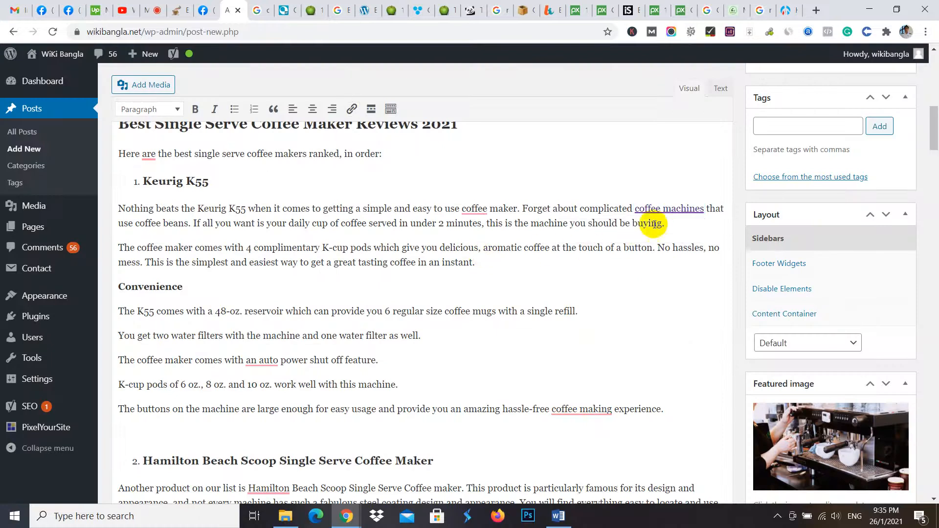
# - Examine the Yoast SEO analysis for remaining link problems and look through the post for a place for an outbound link
pyautogui.scroll(-20, 572, 286)
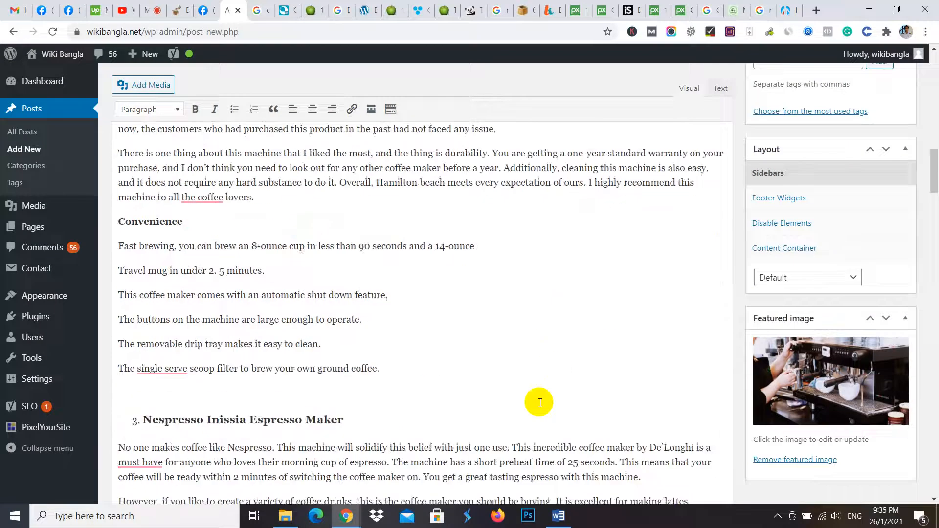
pyautogui.scroll(-20, 313, 414)
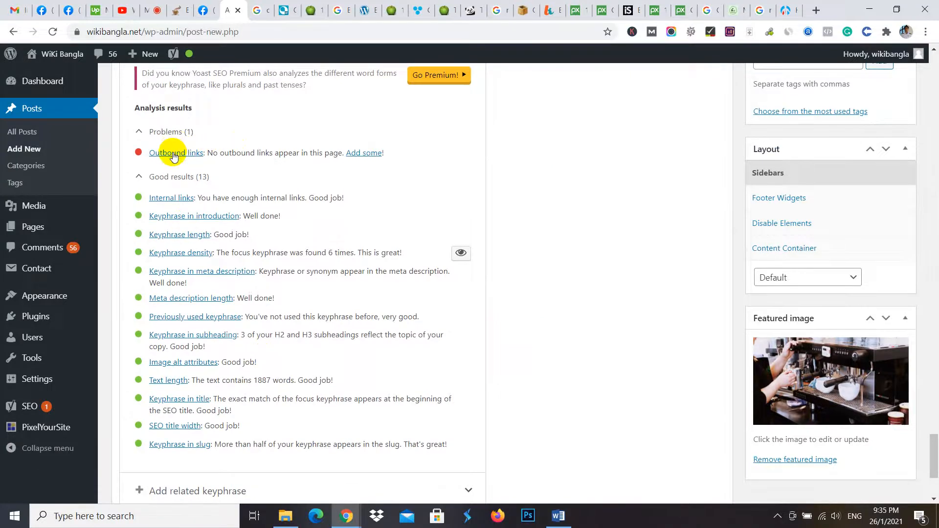
pyautogui.scroll(10, 726, 288)
pyautogui.moveTo(930, 380); pyautogui.dragTo(934, 81)
pyautogui.scroll(-10, 540, 275)
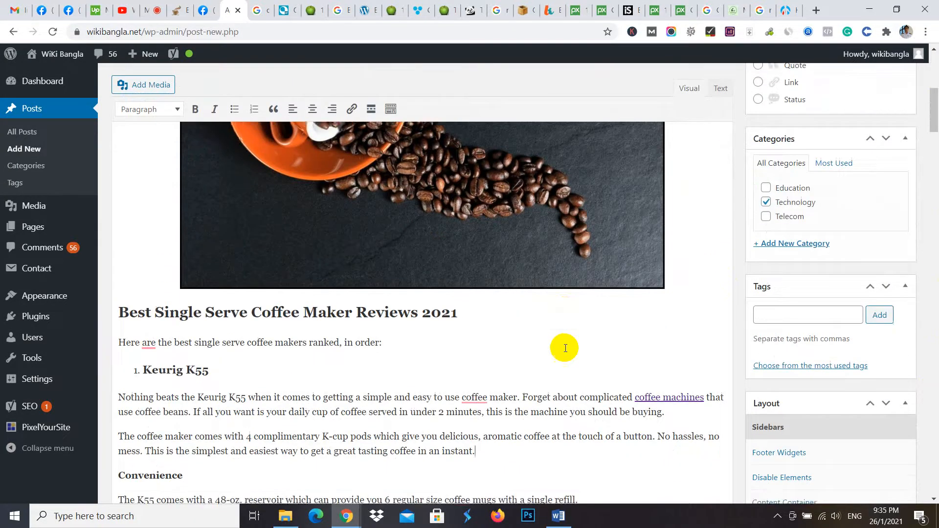
pyautogui.moveTo(933, 142); pyautogui.dragTo(935, 364)
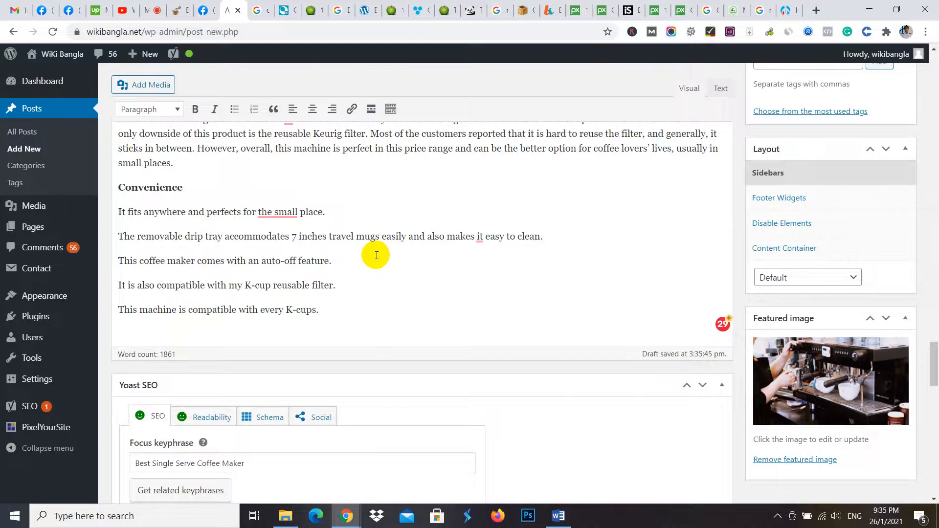
# - Search the post for "coffee be" and select the words "coffee beans" in the Keurig K-Mini review
pyautogui.hotkey('ctrl', 'f')
pyautogui.write('coffee')
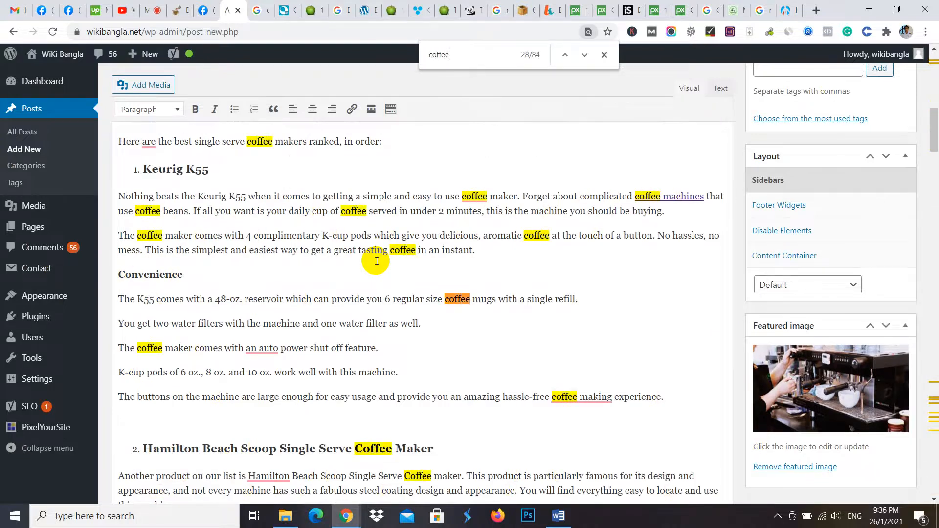
pyautogui.write(' be')
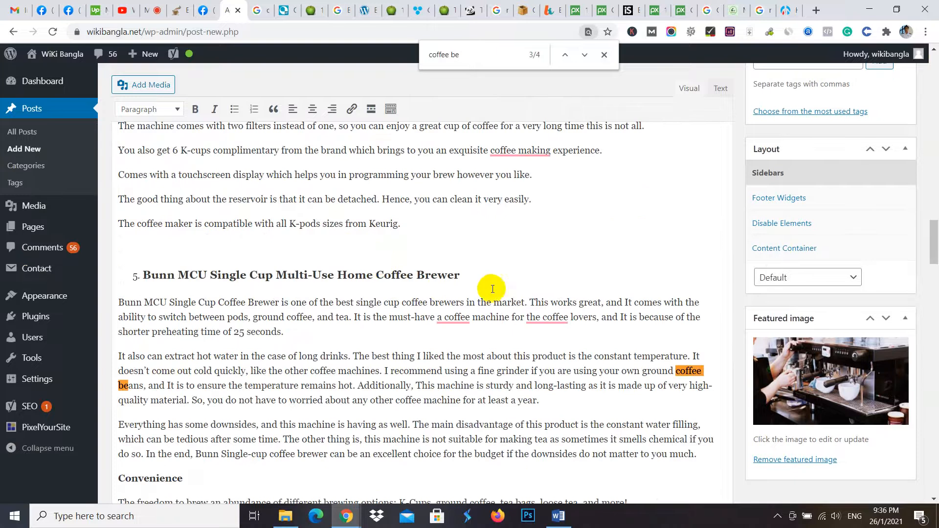
pyautogui.scroll(-20, 440, 440)
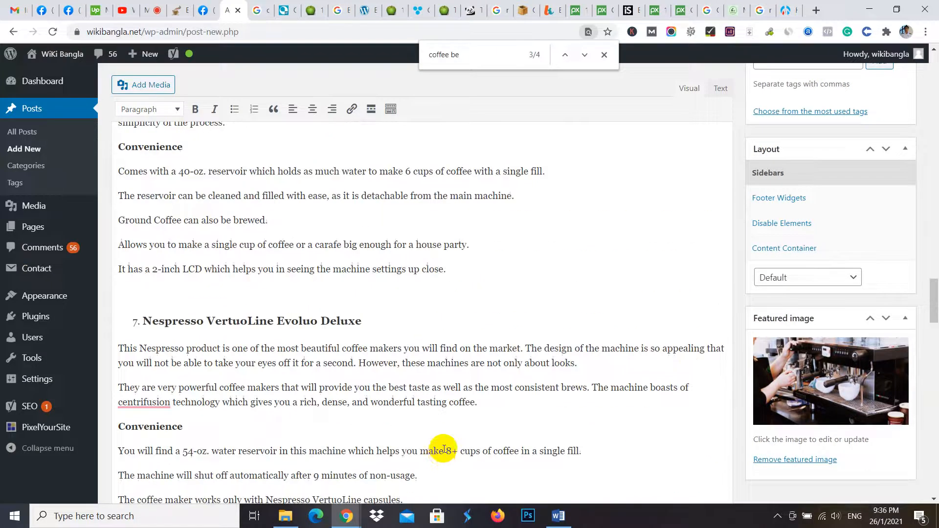
pyautogui.scroll(8, 447, 421)
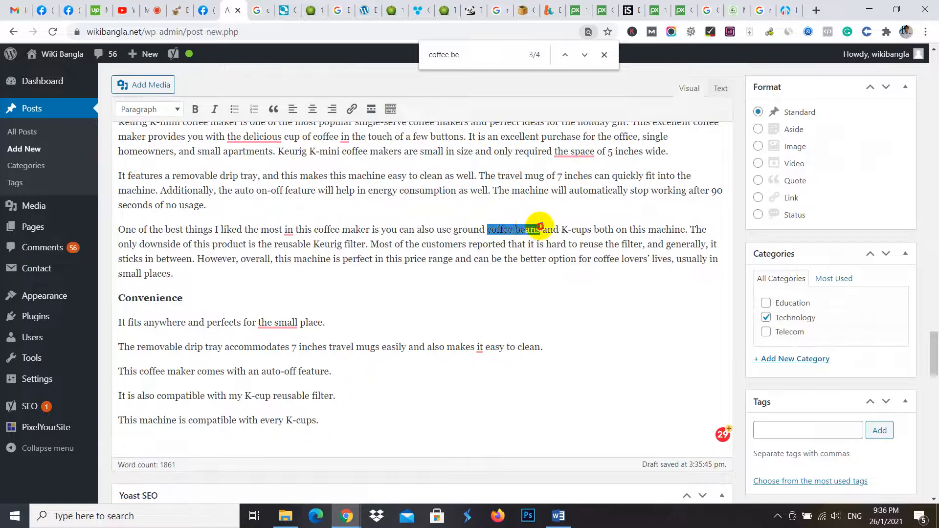
# - Search Google for the selected "coffee beans", open Wikipedia's Coffee bean article and copy its address
pyautogui.rightClick(526, 230)
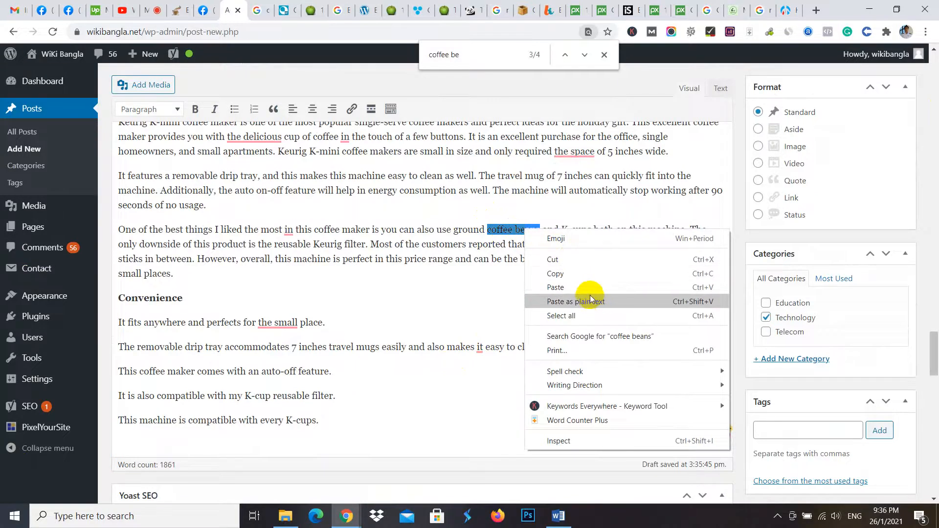
pyautogui.click(590, 337)
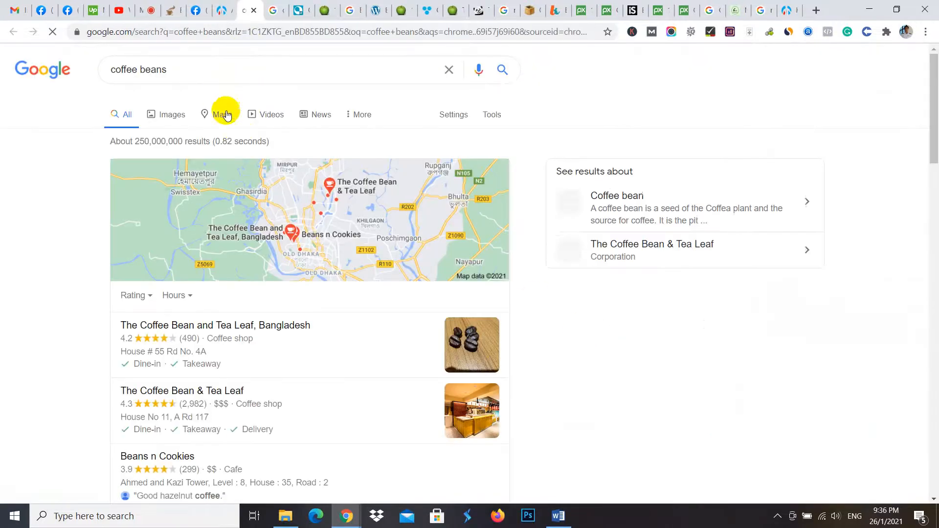
pyautogui.scroll(-10, 319, 279)
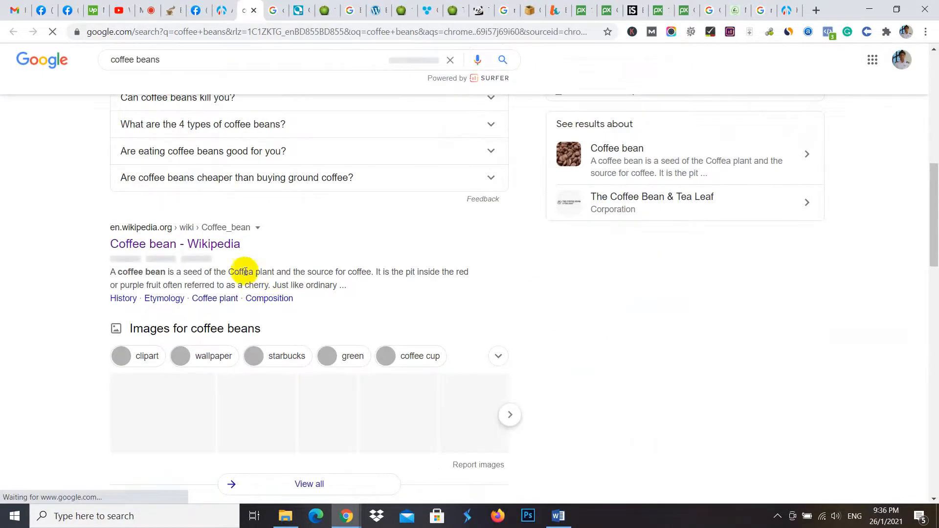
pyautogui.click(171, 245)
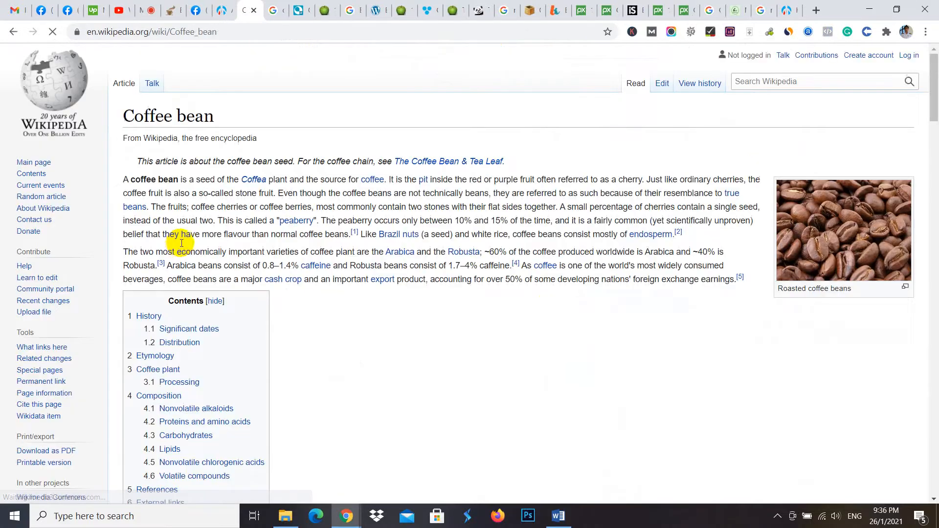
pyautogui.click(251, 32)
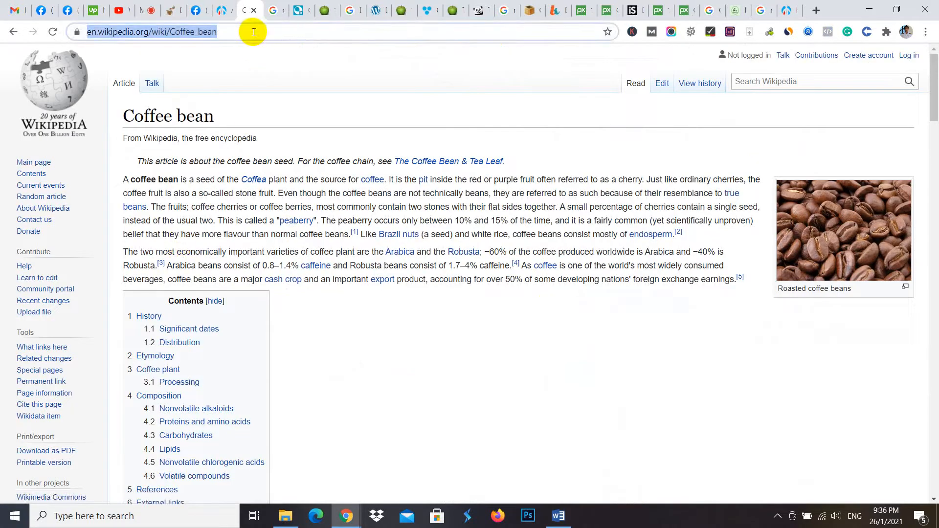
pyautogui.click(229, 6)
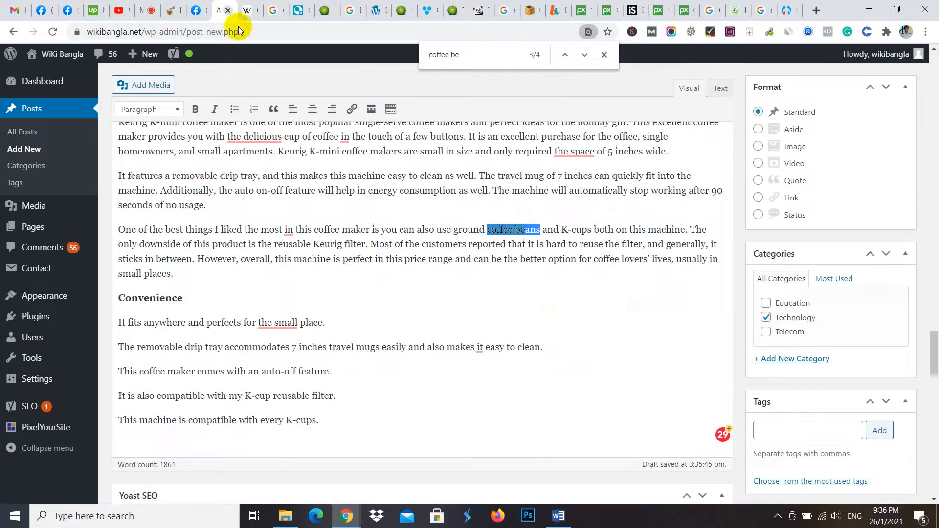
pyautogui.click(606, 54)
pyautogui.scroll(3, 457, 235)
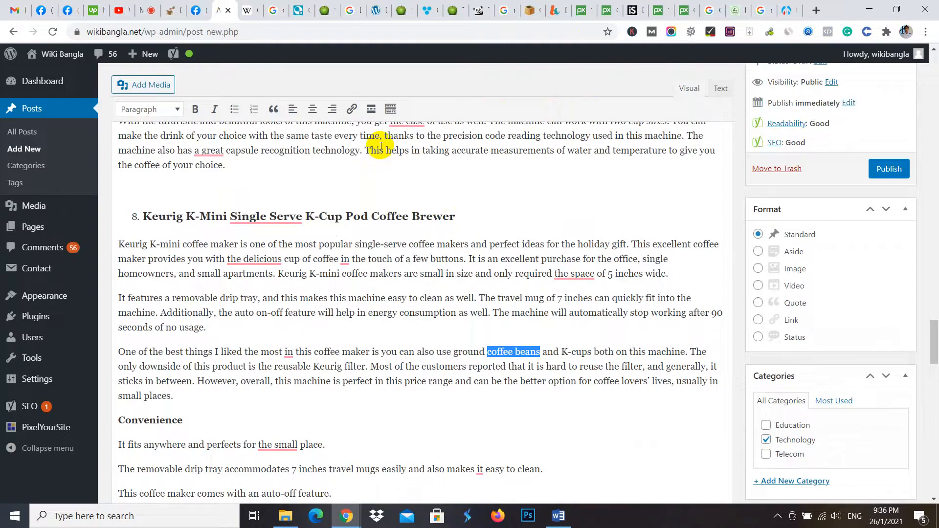
pyautogui.click(352, 110)
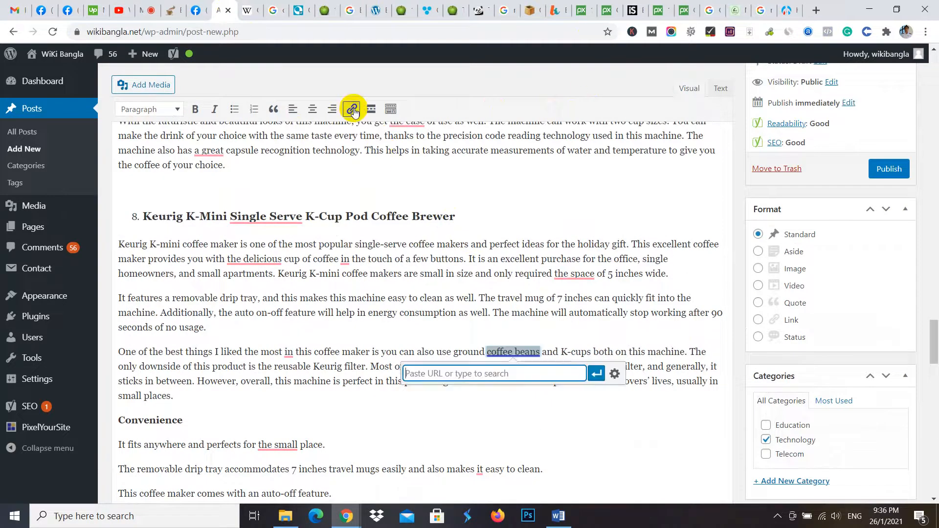
pyautogui.click(612, 374)
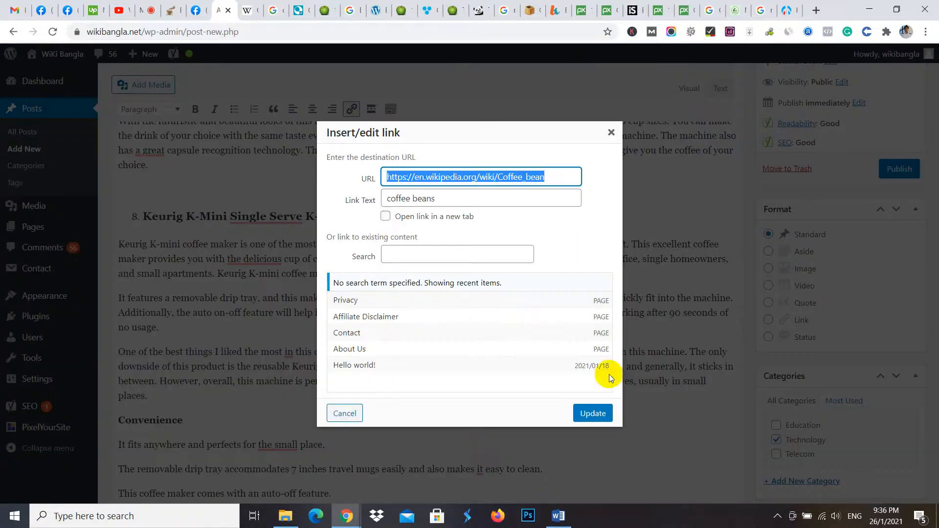
pyautogui.click(386, 218)
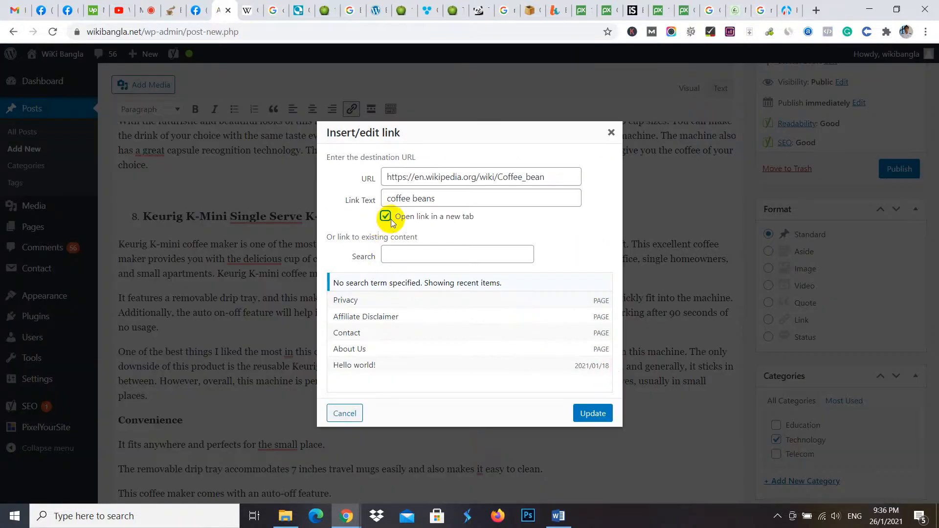
pyautogui.click(597, 414)
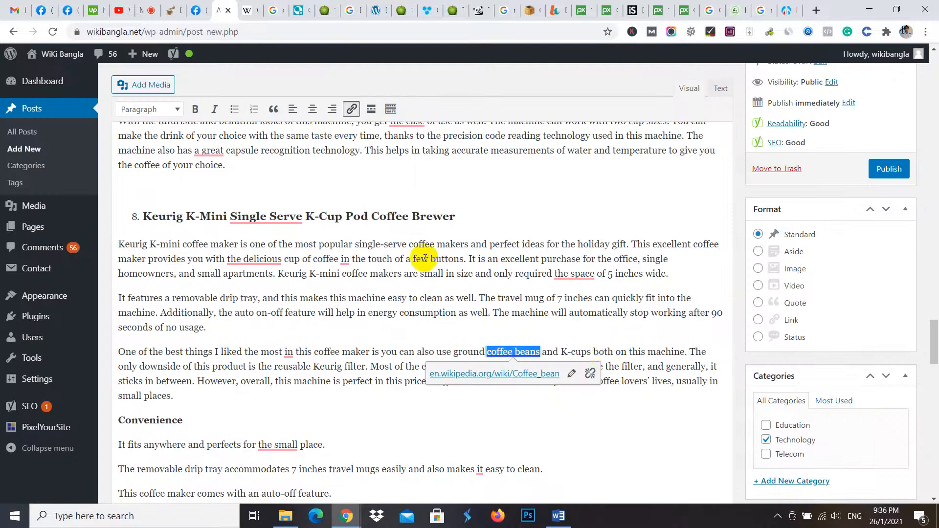
pyautogui.click(643, 359)
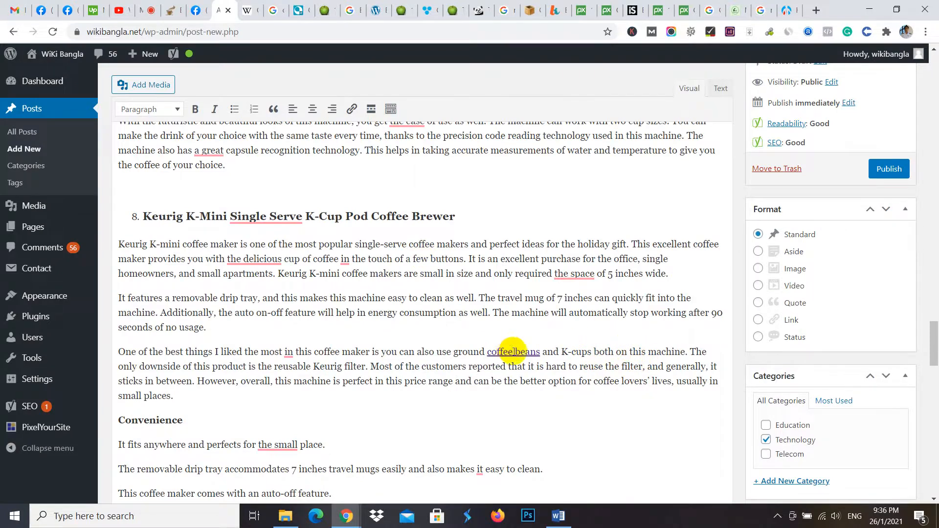
# - Examine the Yoast SEO analysis results for outbound and internal links and look back through the product reviews in the post
pyautogui.scroll(-10, 526, 350)
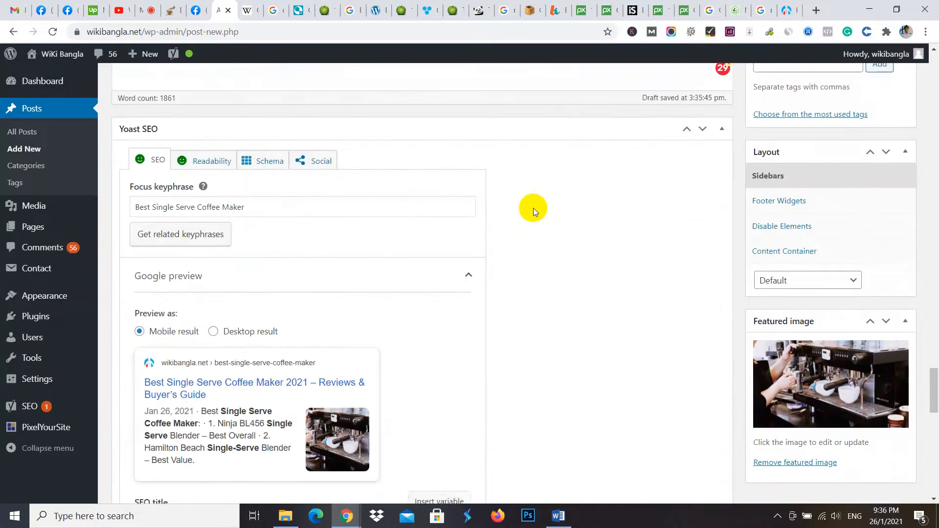
pyautogui.scroll(6, 535, 207)
pyautogui.scroll(11, 541, 274)
pyautogui.scroll(-16, 593, 356)
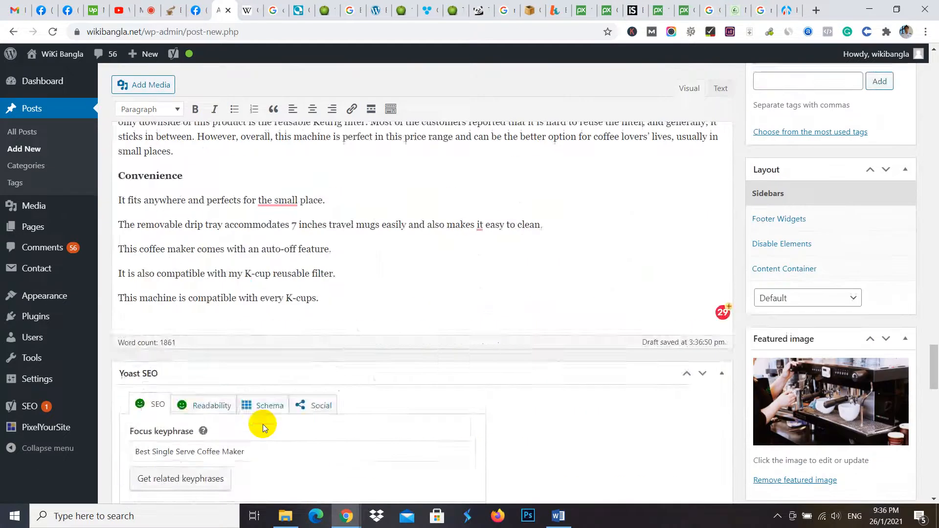
pyautogui.scroll(-14, 163, 386)
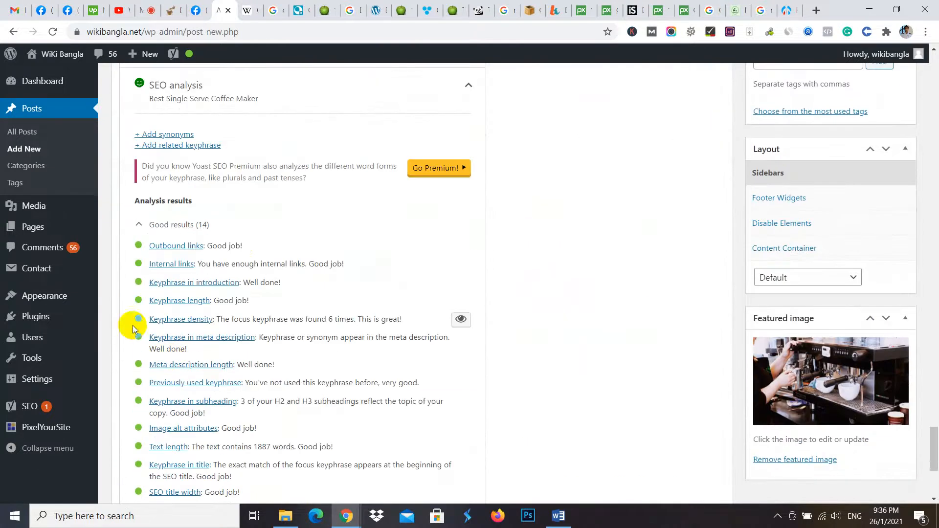
pyautogui.scroll(-4, 372, 284)
pyautogui.scroll(17, 615, 210)
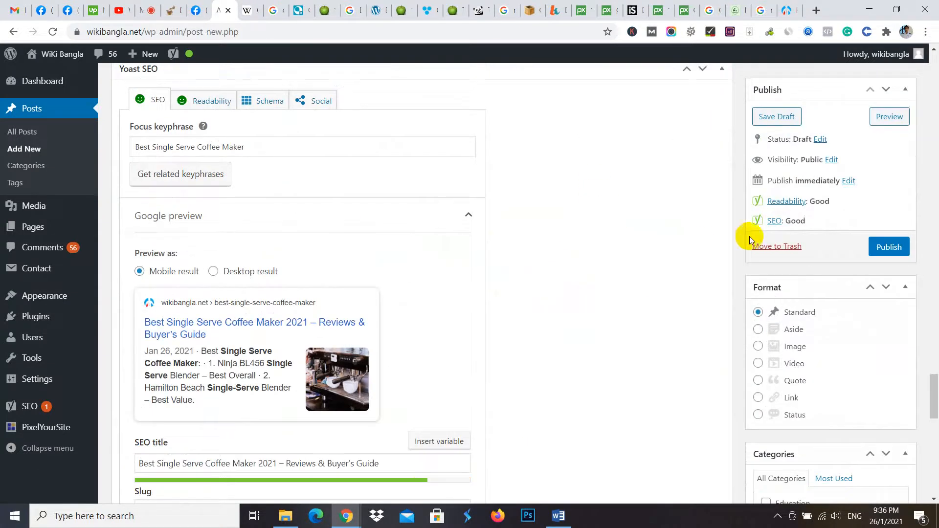
pyautogui.scroll(20, 645, 260)
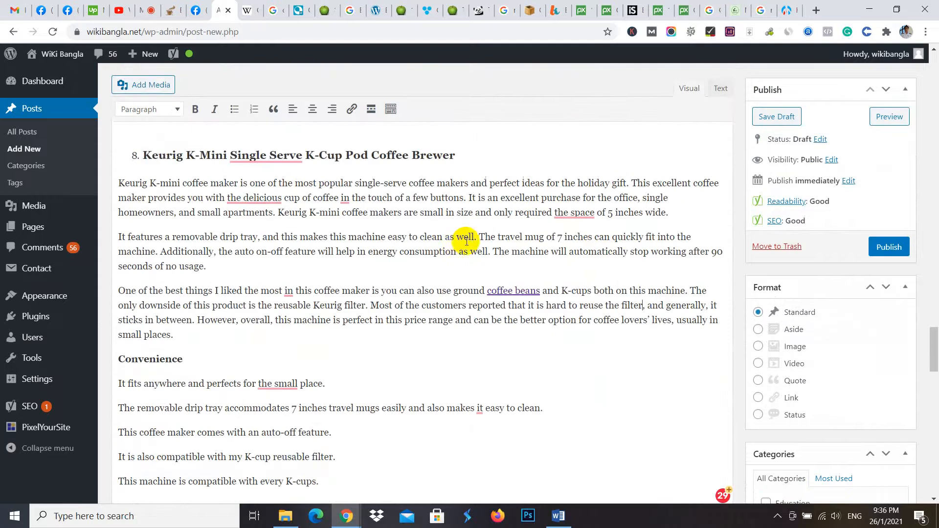
pyautogui.scroll(20, 444, 324)
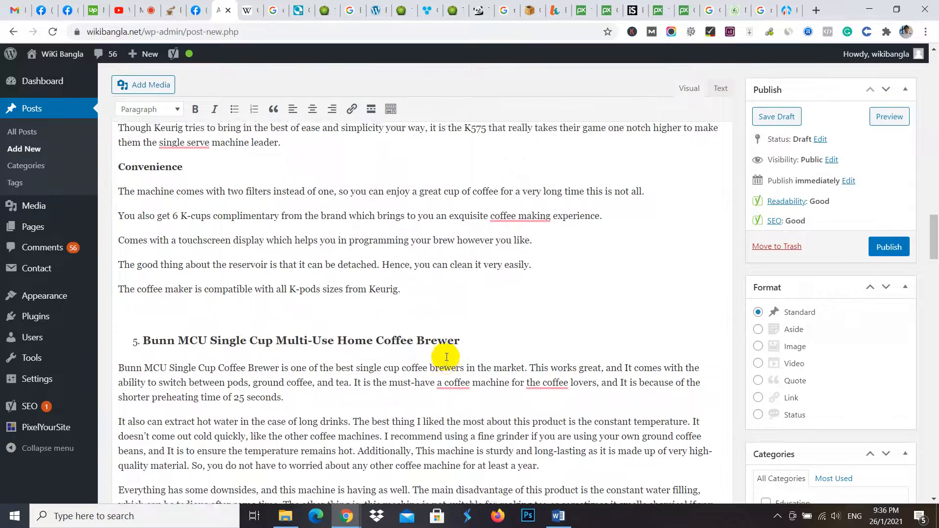
pyautogui.scroll(-15, 456, 355)
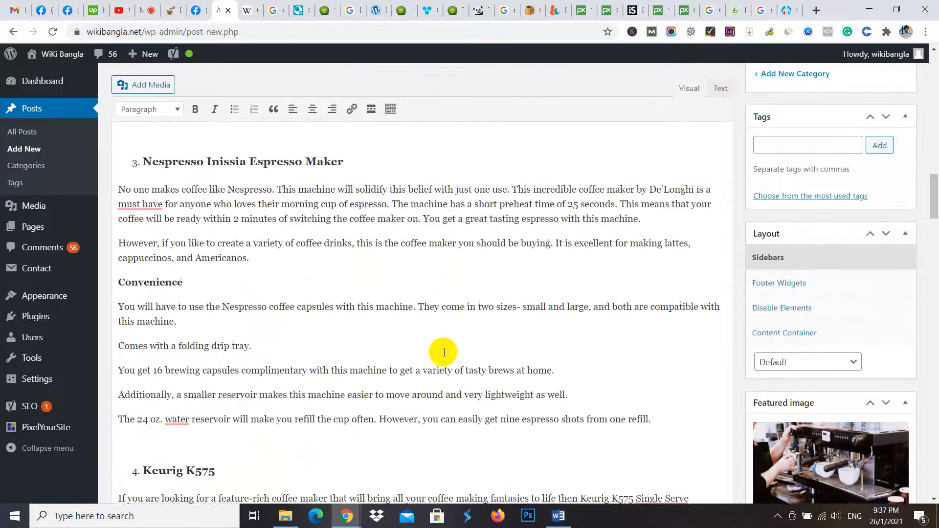
# - Open YouTube in a new tab and search for "single serve coffee maker"
pyautogui.click(818, 9)
pyautogui.write('you')
pyautogui.press('Return')
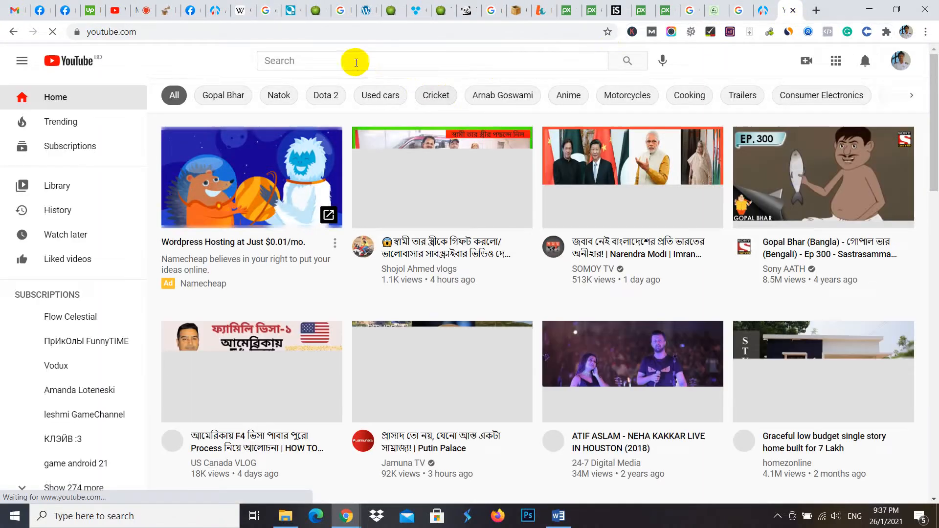
pyautogui.click(346, 60)
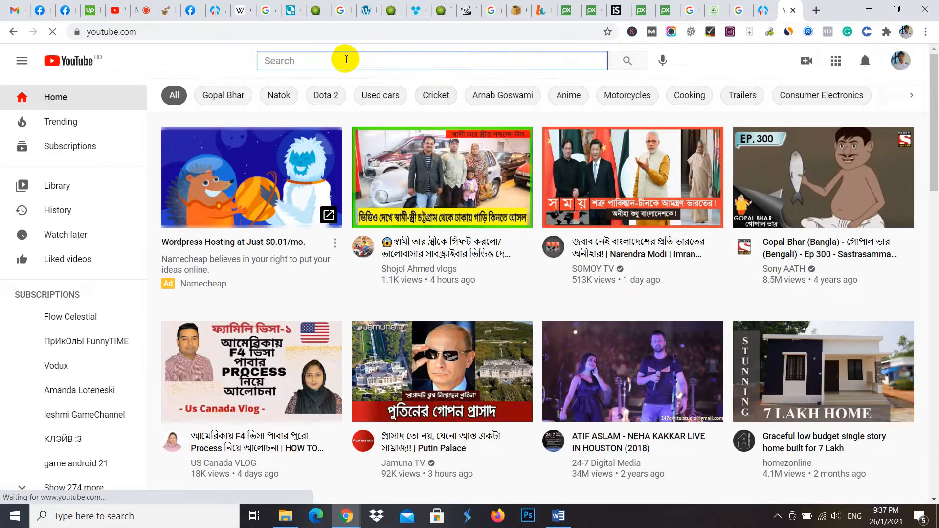
pyautogui.write('sin')
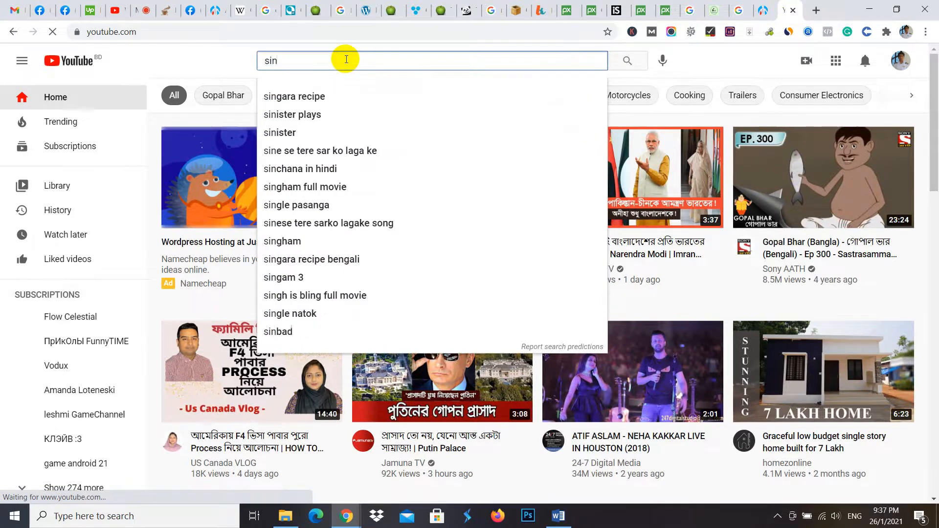
pyautogui.write('gle serv')
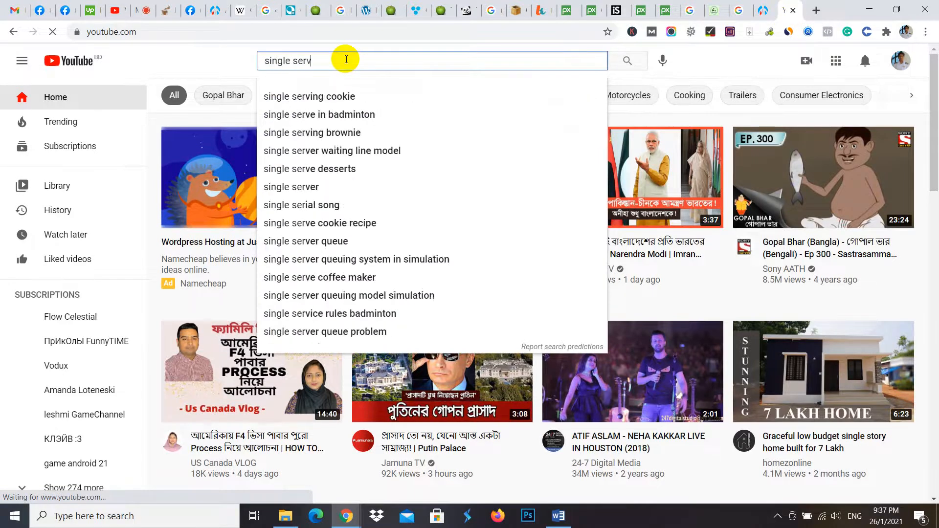
pyautogui.write('e coffee mak')
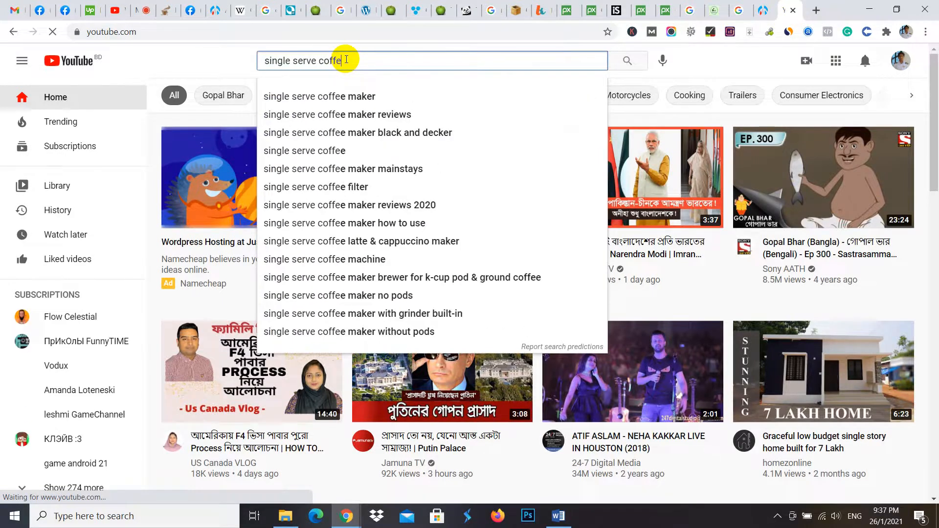
pyautogui.write('er')
pyautogui.press('Return')
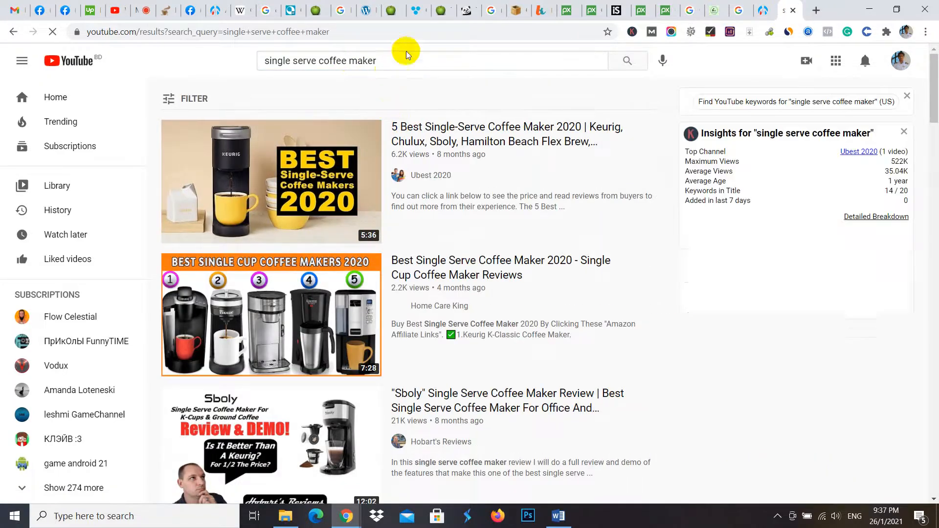
# - Refine the YouTube search to "single serve coffee maker 2021" and open the SELECTION and H&K Reviewer videos in new tabs
pyautogui.click(409, 60)
pyautogui.write('2')
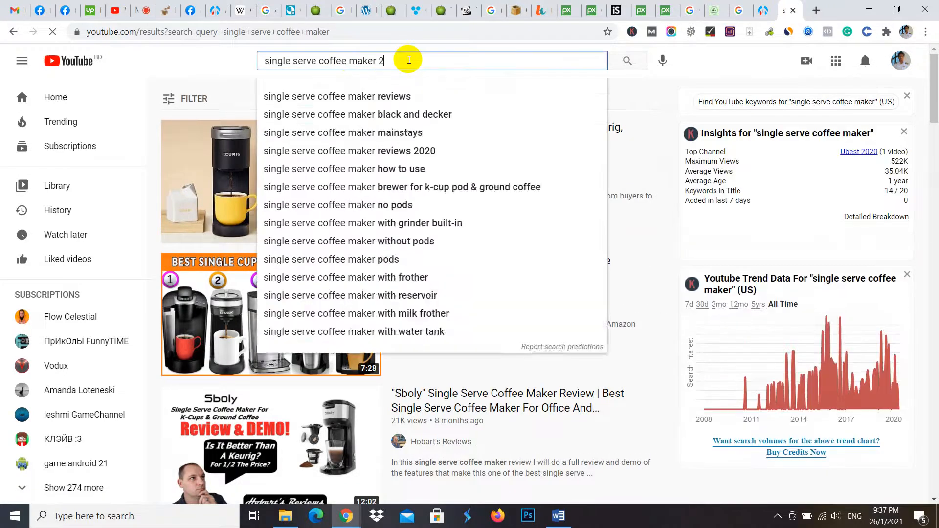
pyautogui.write('021')
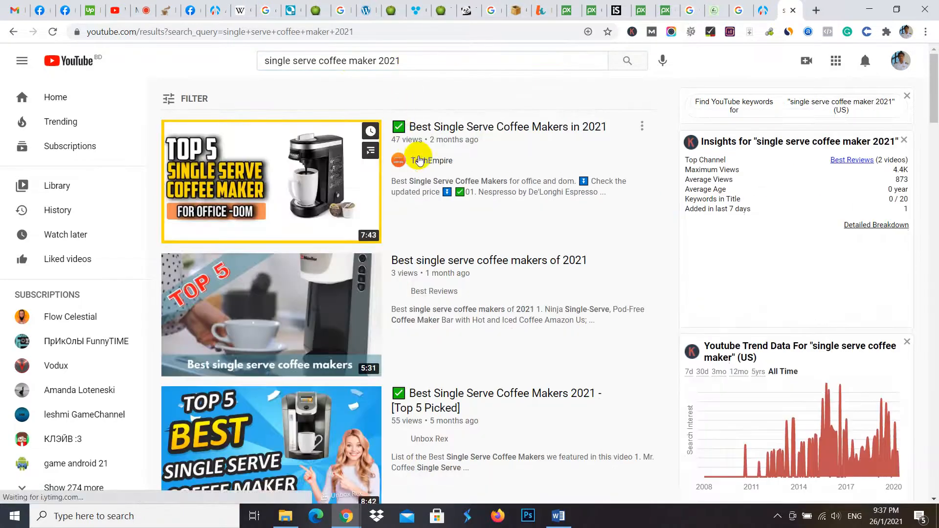
pyautogui.scroll(-2, 471, 262)
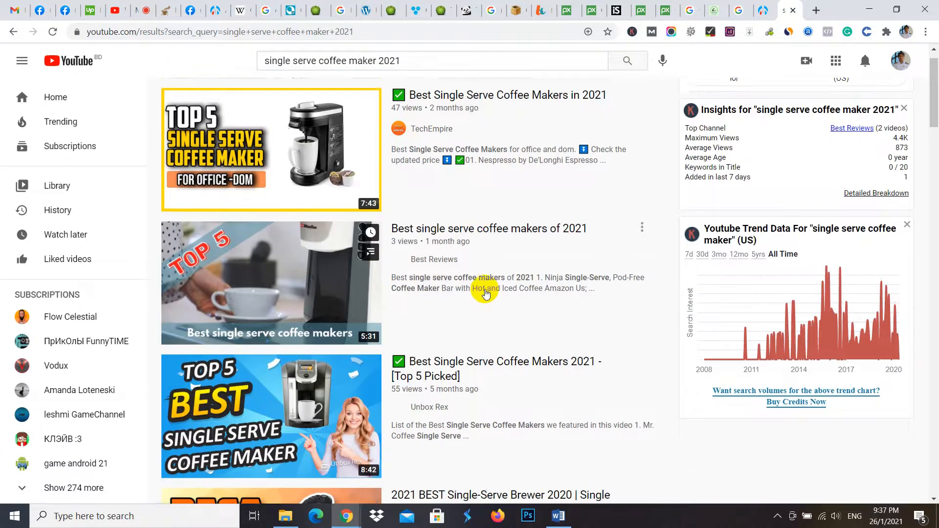
pyautogui.scroll(-1, 486, 290)
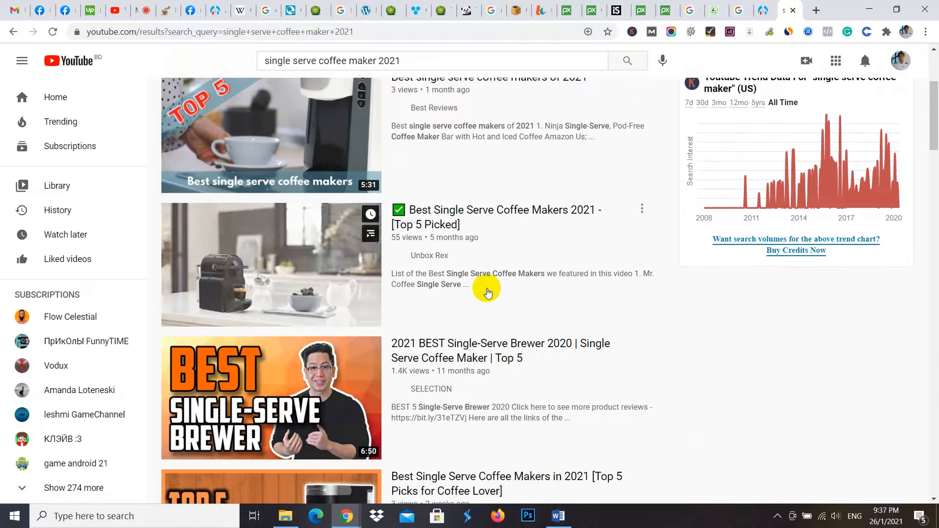
pyautogui.scroll(-2, 474, 289)
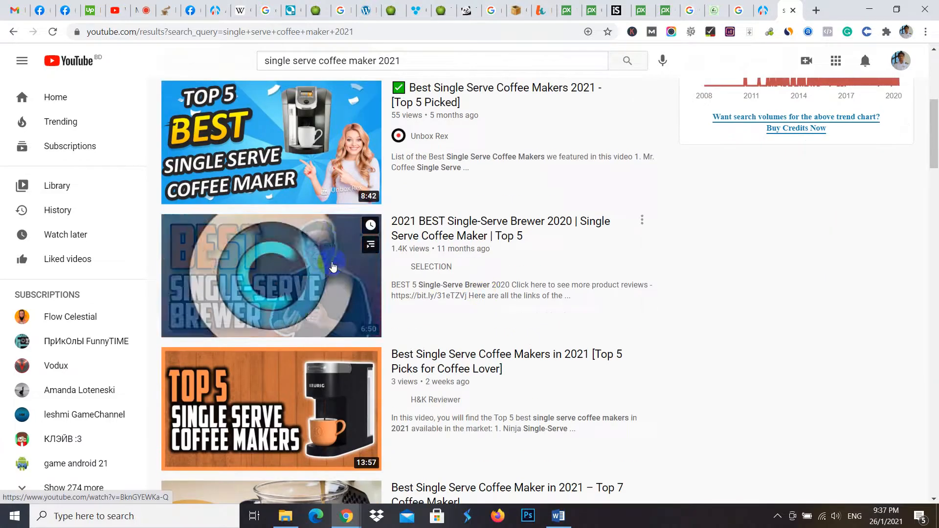
pyautogui.scroll(-1, 337, 245)
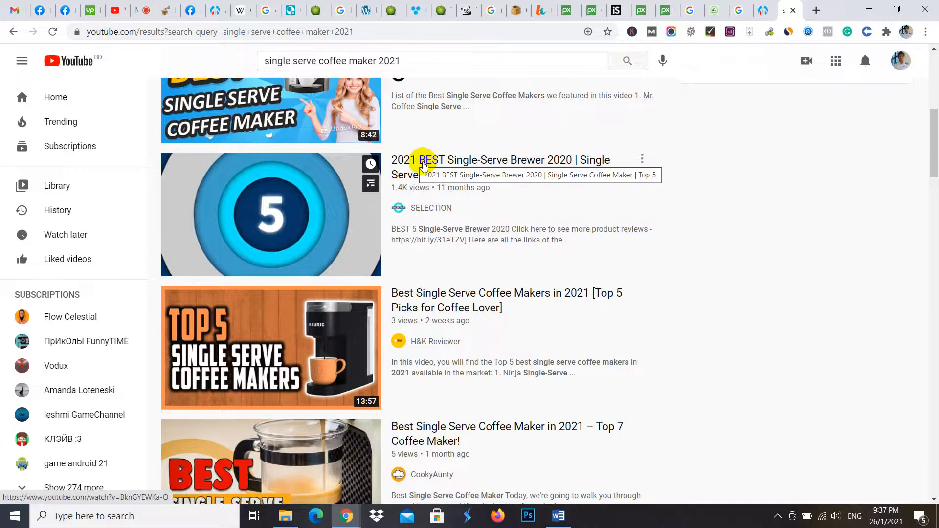
pyautogui.middleClick(432, 165)
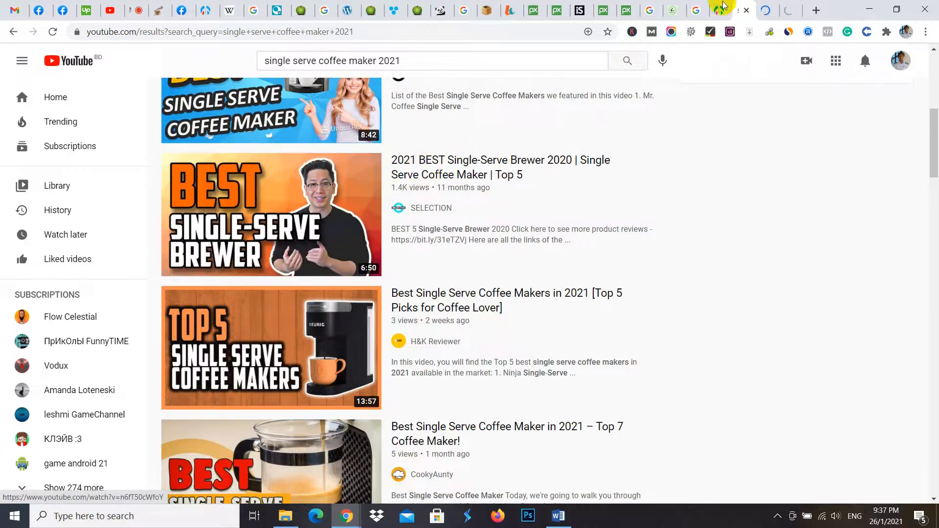
# - Preview the SELECTION single-serve brewer video from about 1:33 and check the H&K Reviewer video for comparison
pyautogui.click(368, 243)
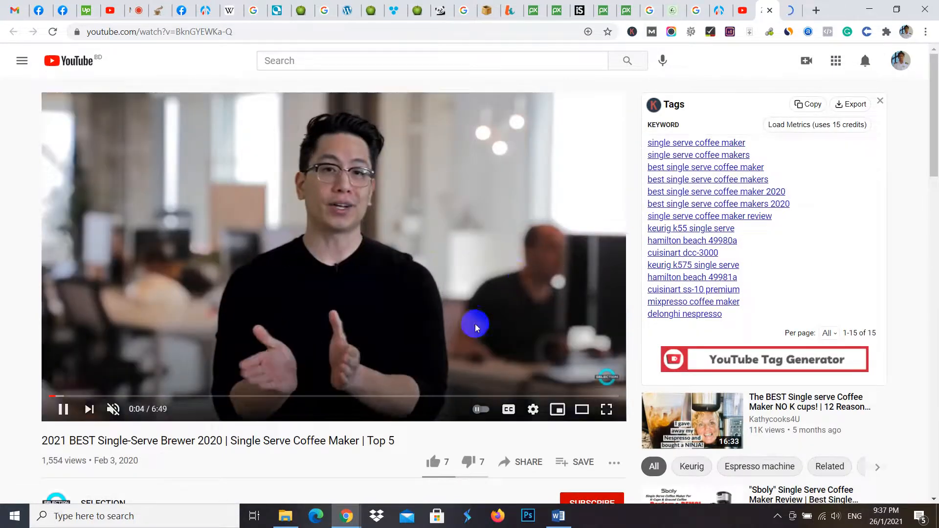
pyautogui.scroll(-3, 418, 368)
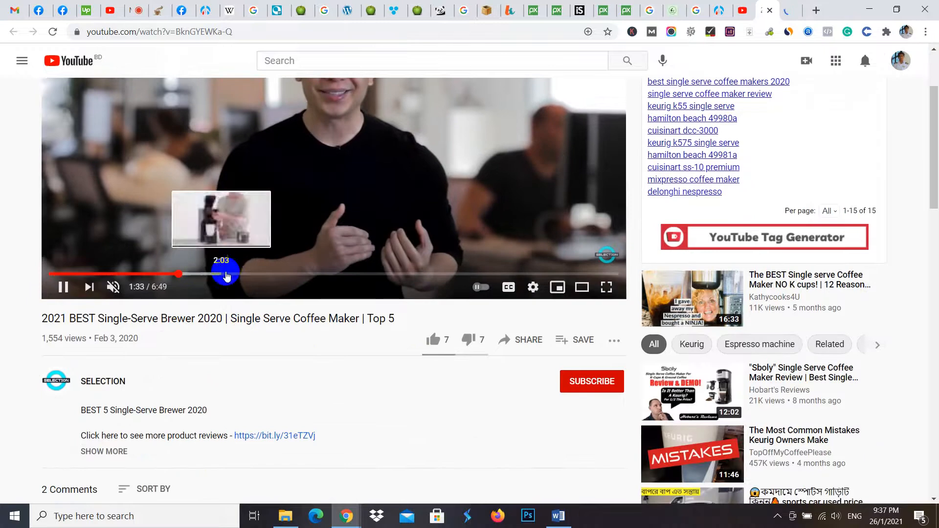
pyautogui.click(178, 275)
pyautogui.scroll(1, 407, 303)
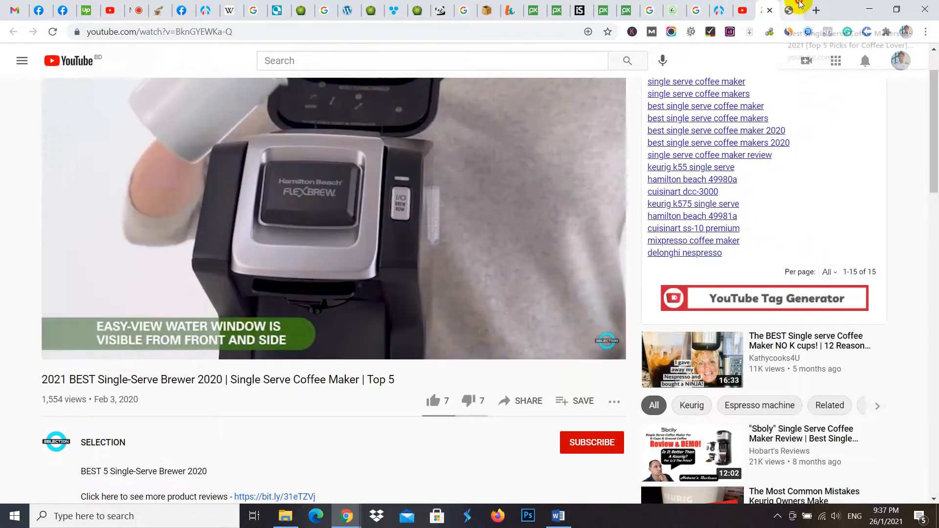
pyautogui.click(793, 7)
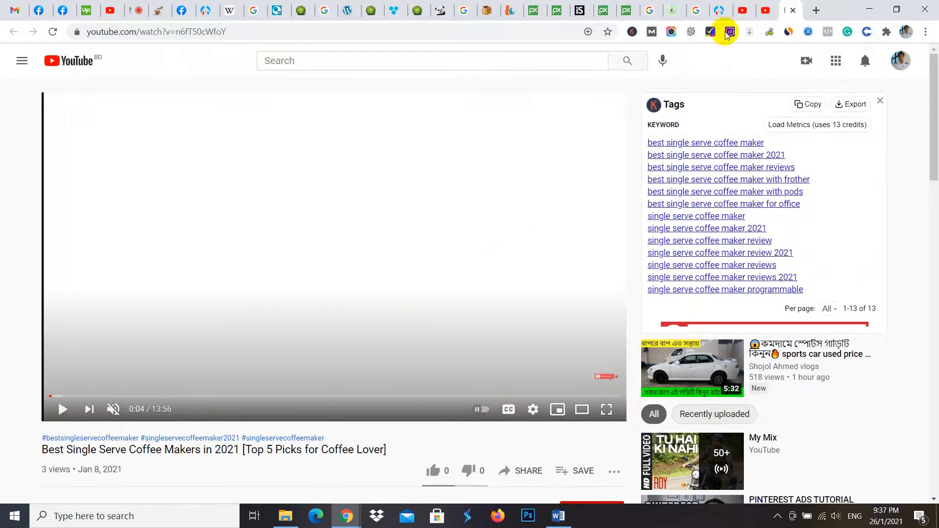
# - Copy the iframe embed code of the SELECTION video "2021 BEST Single-Serve Brewer 2020", keeping the player controls enabled
pyautogui.click(765, 10)
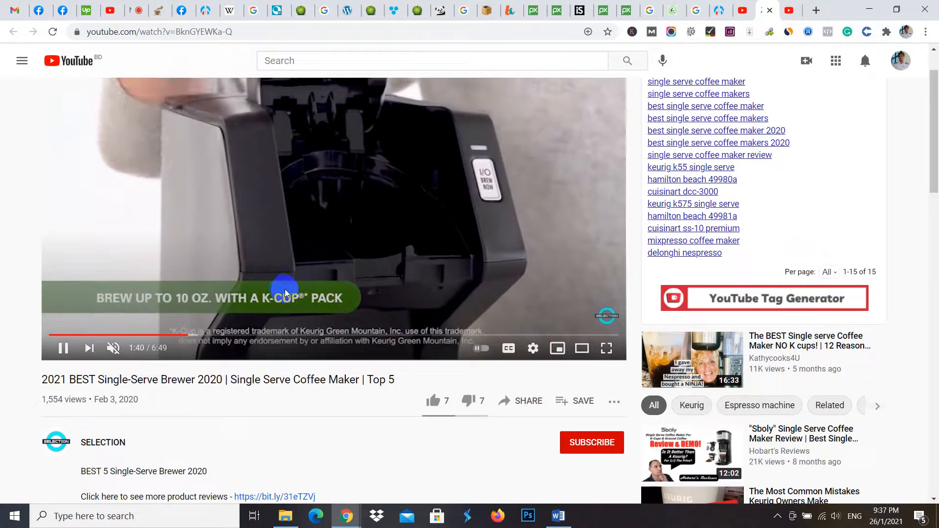
pyautogui.scroll(1, 282, 304)
pyautogui.scroll(-2, 516, 404)
pyautogui.scroll(-2, 518, 407)
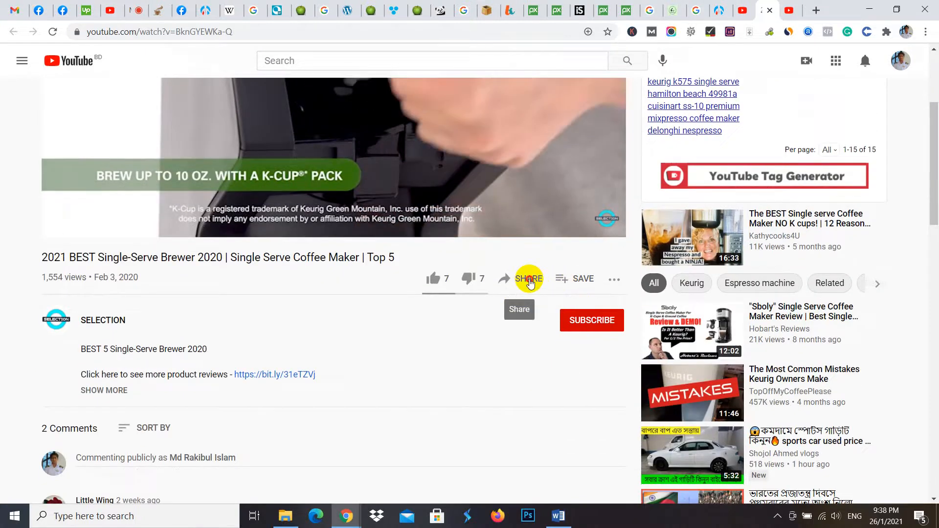
pyautogui.click(528, 280)
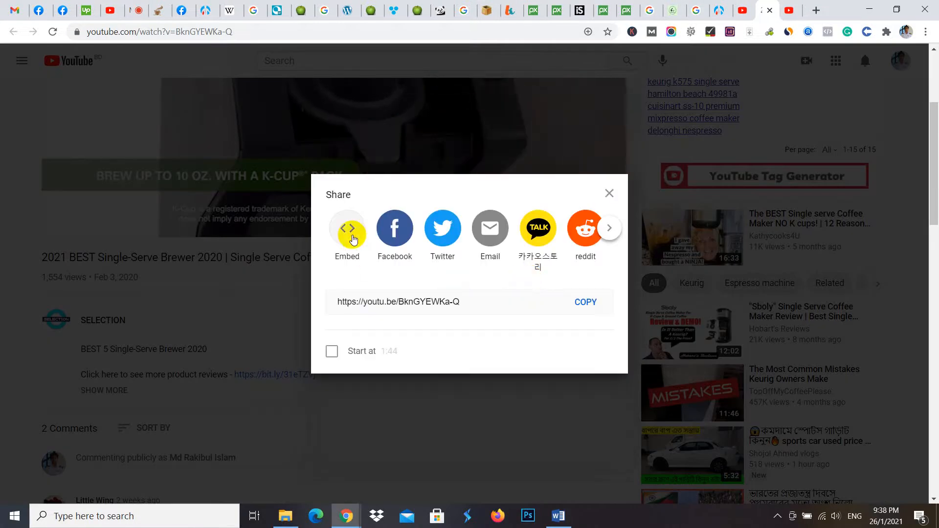
pyautogui.click(352, 236)
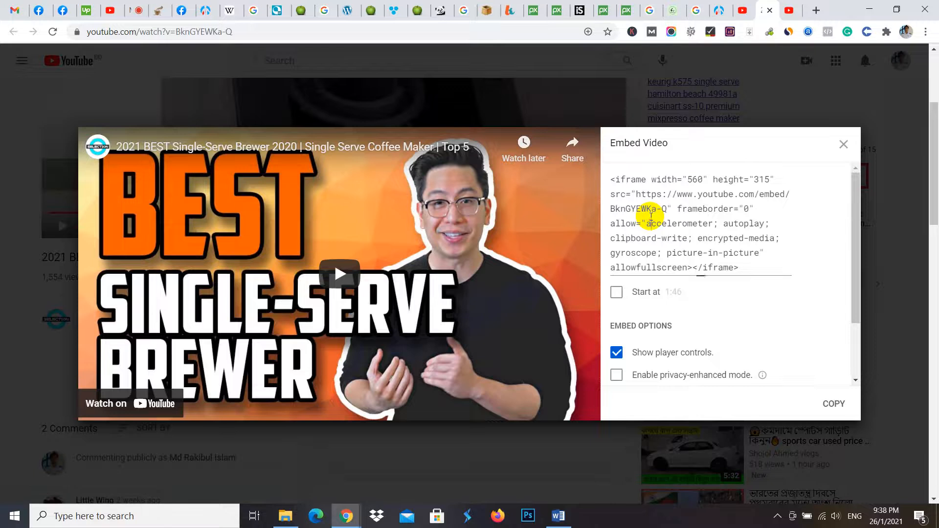
pyautogui.click(651, 217)
pyautogui.rightClick(651, 217)
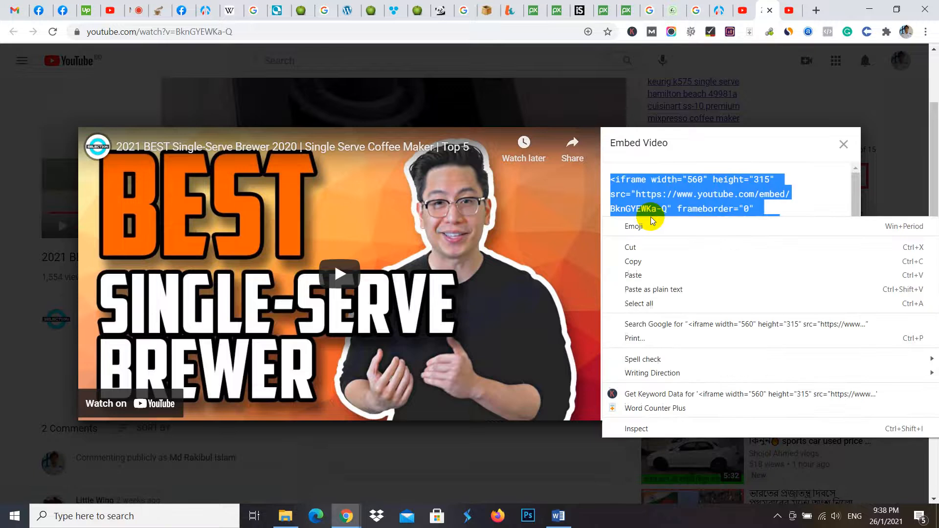
pyautogui.click(636, 261)
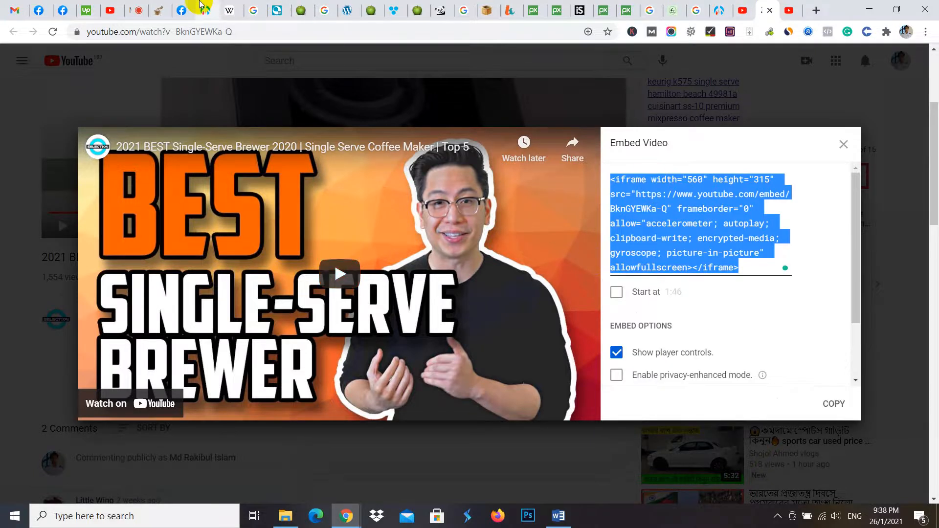
# - In the WordPress post's HTML, paste the video embed code just above the Keurig K-Mini section, and indent the video slightly in the visual editor
pyautogui.click(200, 5)
pyautogui.scroll(-20, 390, 266)
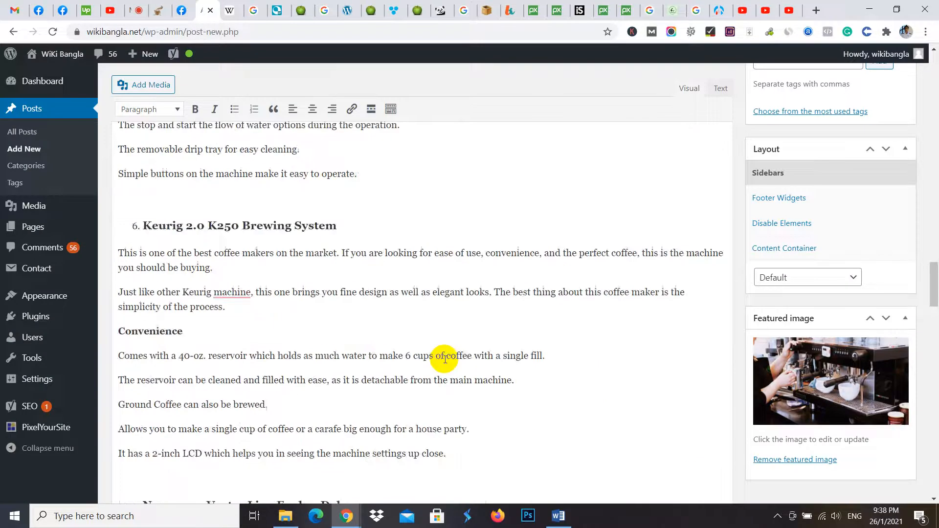
pyautogui.scroll(-7, 434, 399)
pyautogui.scroll(14, 431, 405)
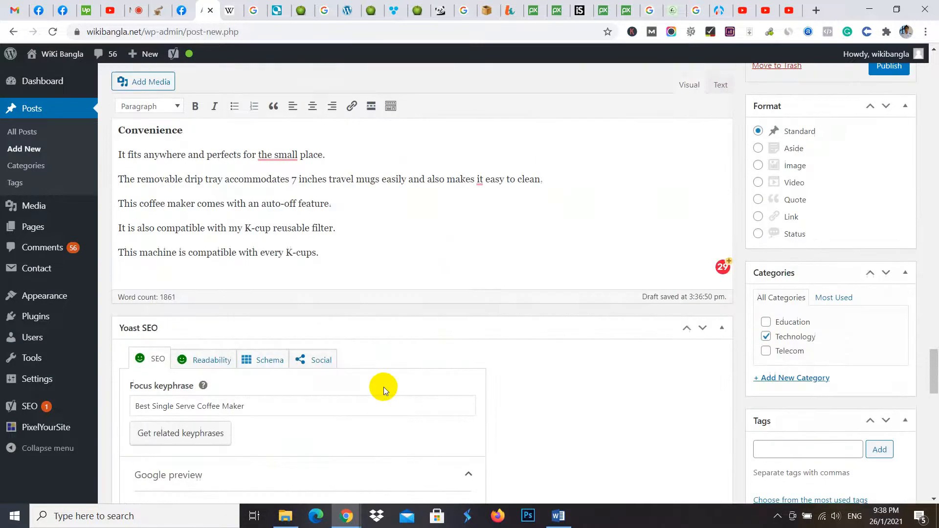
pyautogui.scroll(2, 293, 322)
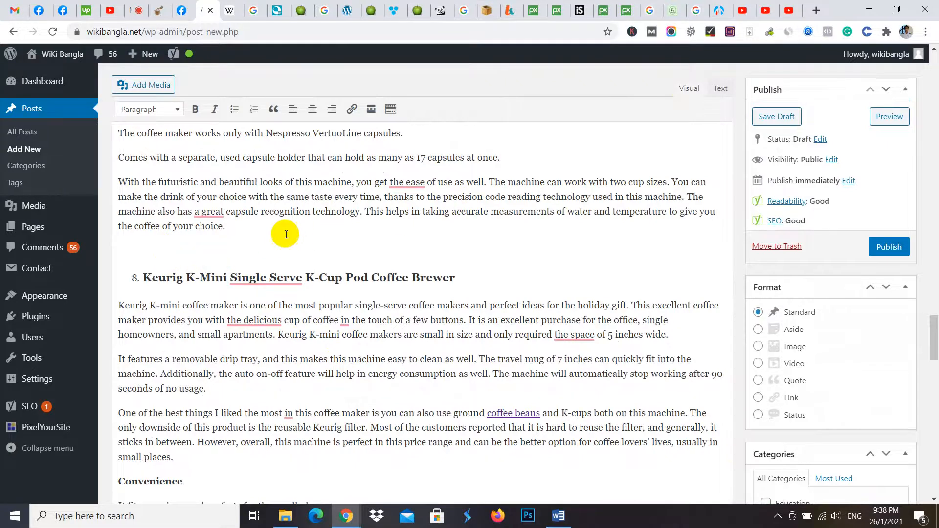
pyautogui.click(719, 91)
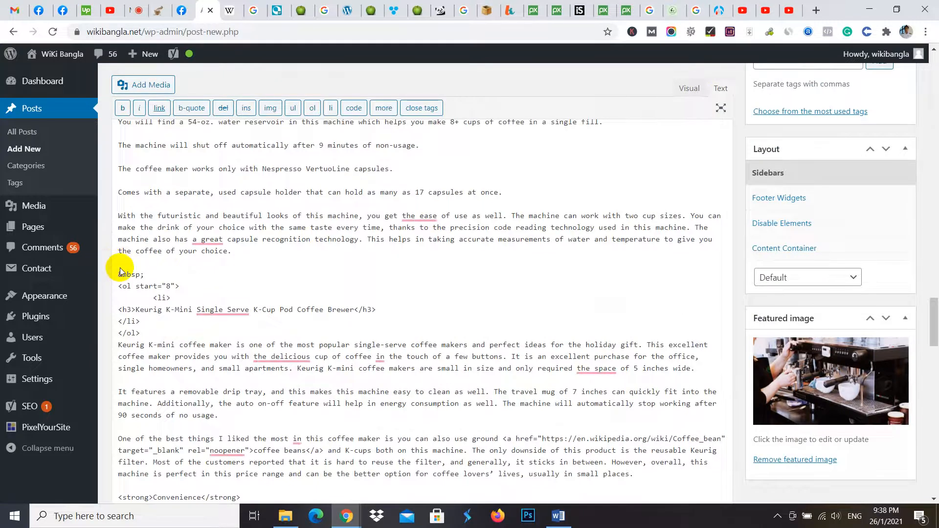
pyautogui.hotkey('ctrl', 'v')
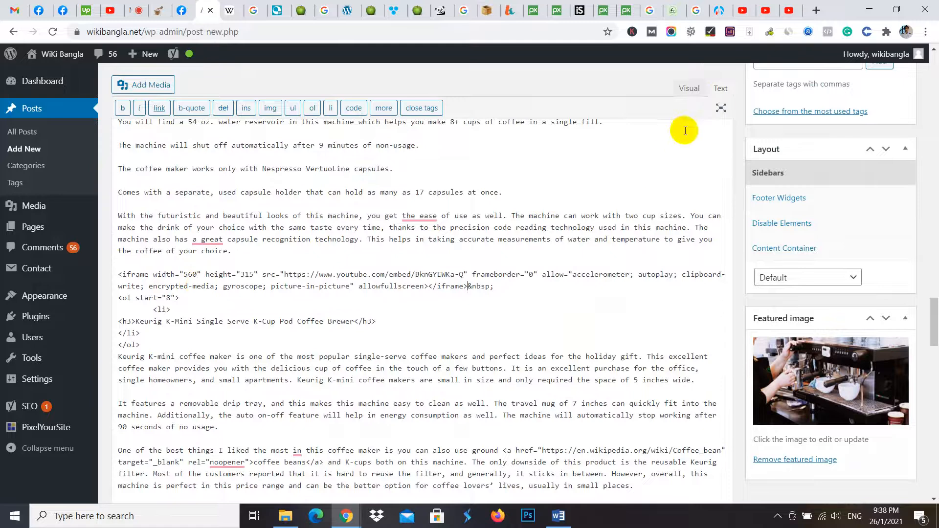
pyautogui.click(691, 93)
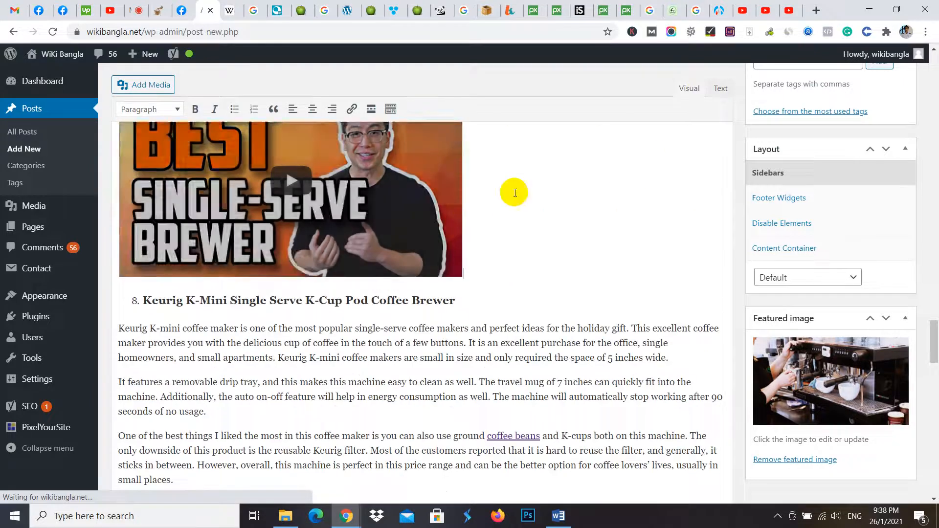
pyautogui.scroll(3, 286, 216)
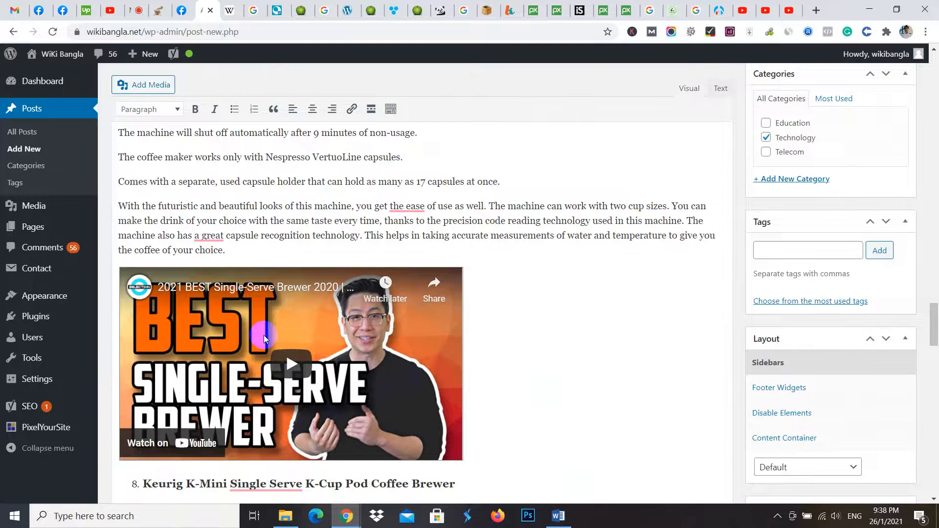
pyautogui.scroll(-3, 263, 336)
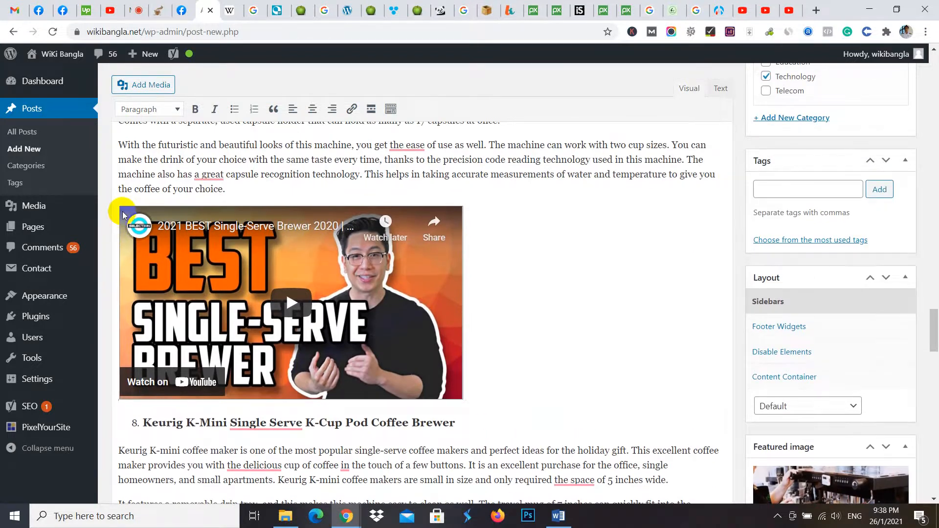
pyautogui.click(125, 216)
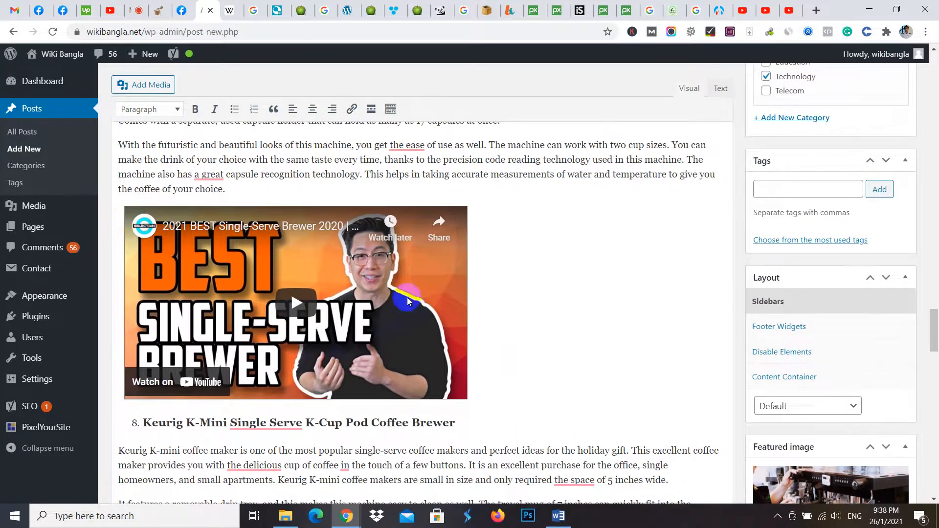
# - Check the Yoast SEO and readability analysis results for the coffee maker post and publish it
pyautogui.scroll(-15, 407, 297)
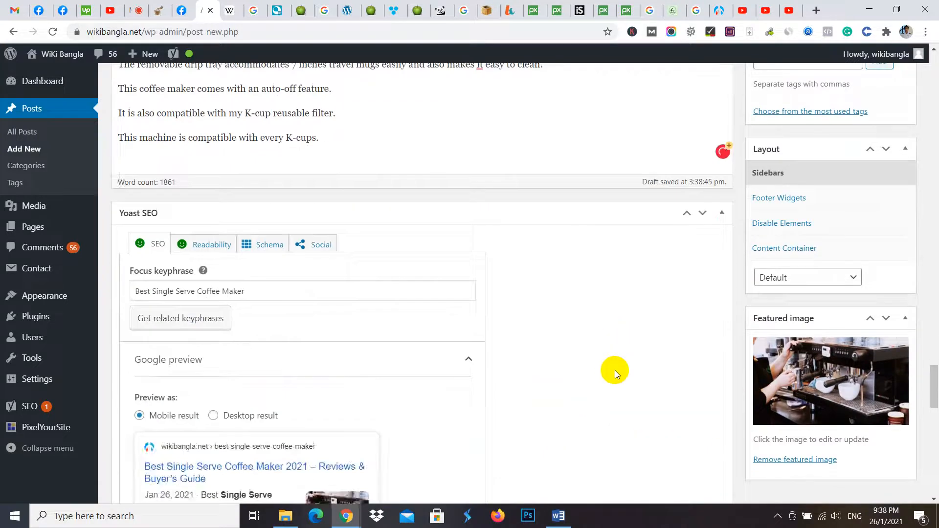
pyautogui.scroll(-15, 615, 374)
pyautogui.scroll(5, 694, 329)
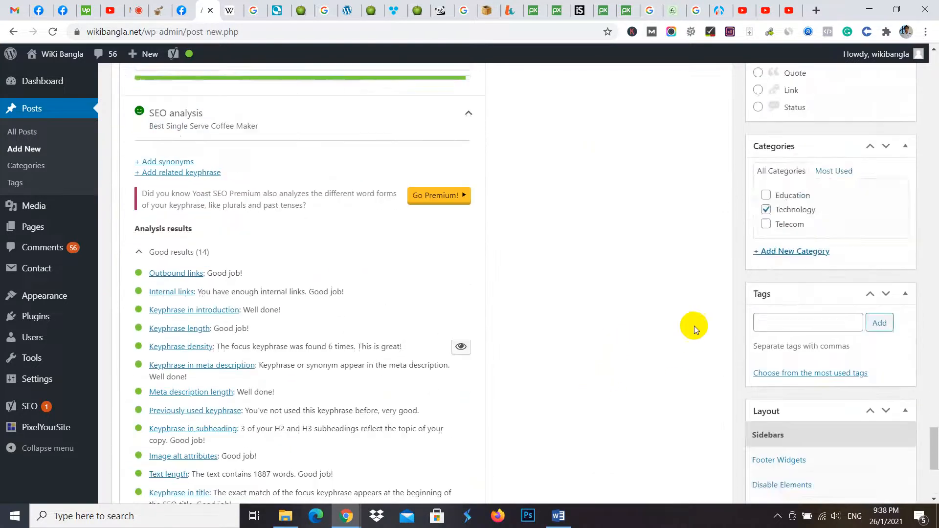
pyautogui.scroll(5, 694, 326)
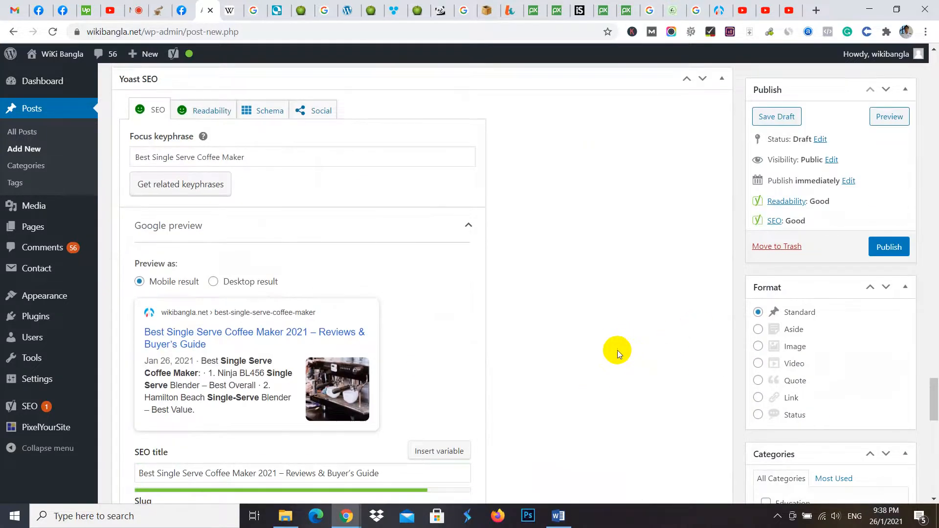
pyautogui.scroll(1, 617, 350)
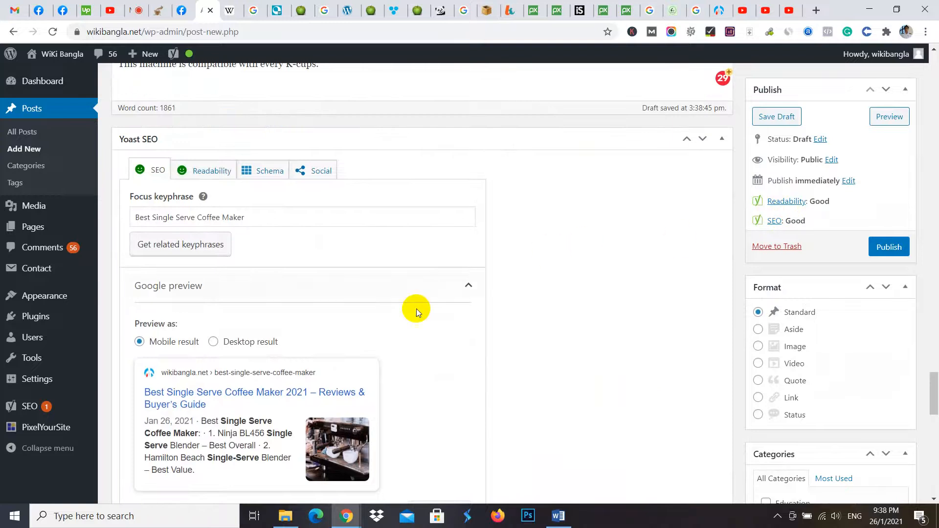
pyautogui.scroll(-4, 415, 308)
pyautogui.scroll(5, 271, 357)
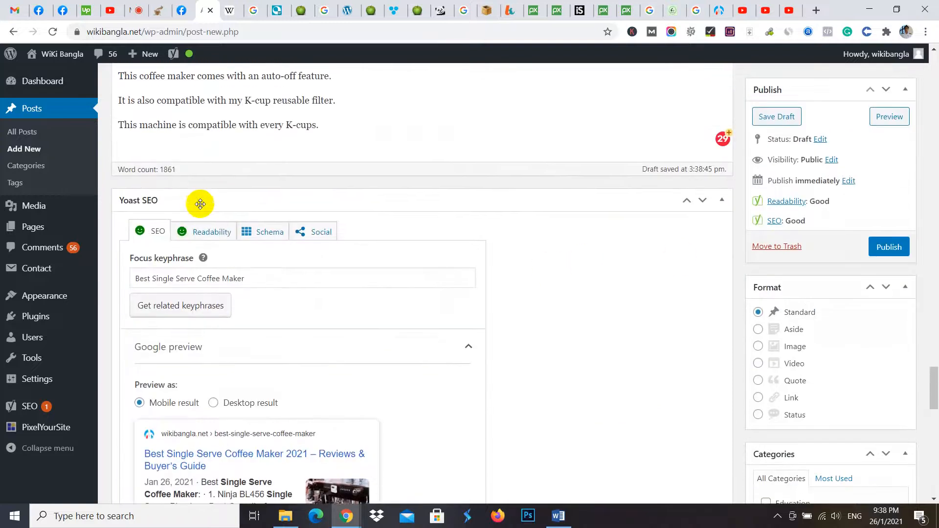
pyautogui.click(203, 231)
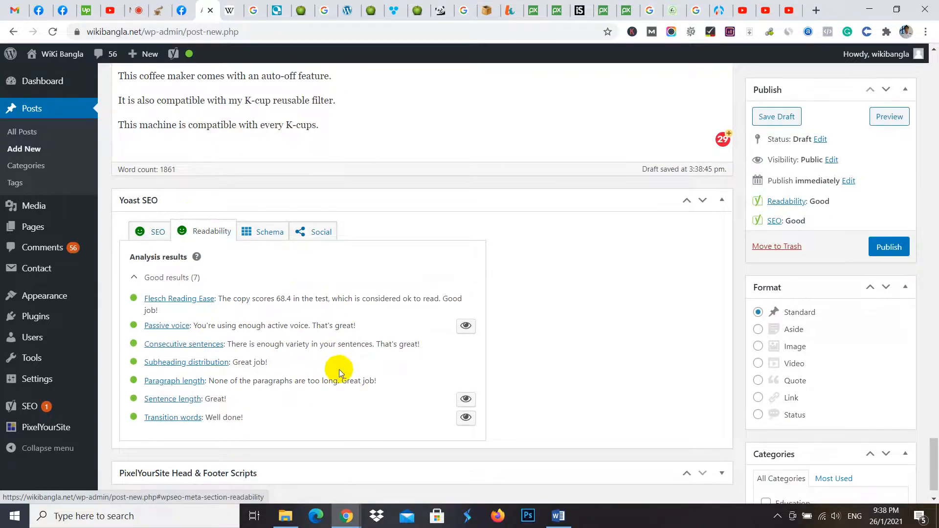
pyautogui.click(148, 228)
pyautogui.scroll(-15, 515, 396)
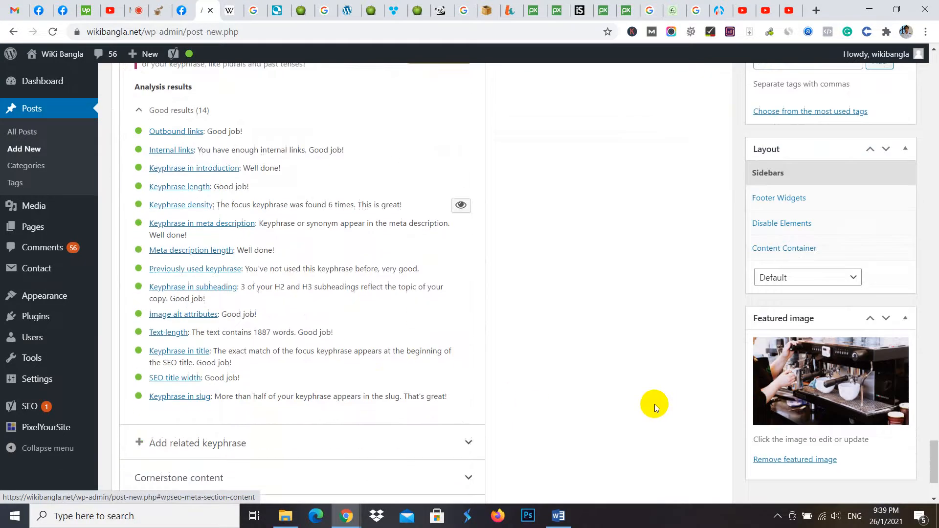
pyautogui.scroll(20, 660, 415)
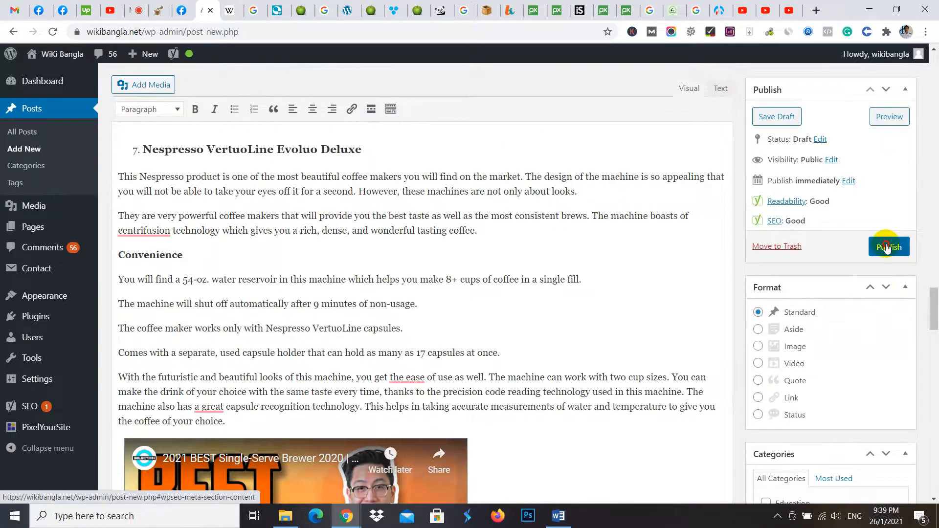
pyautogui.click(886, 247)
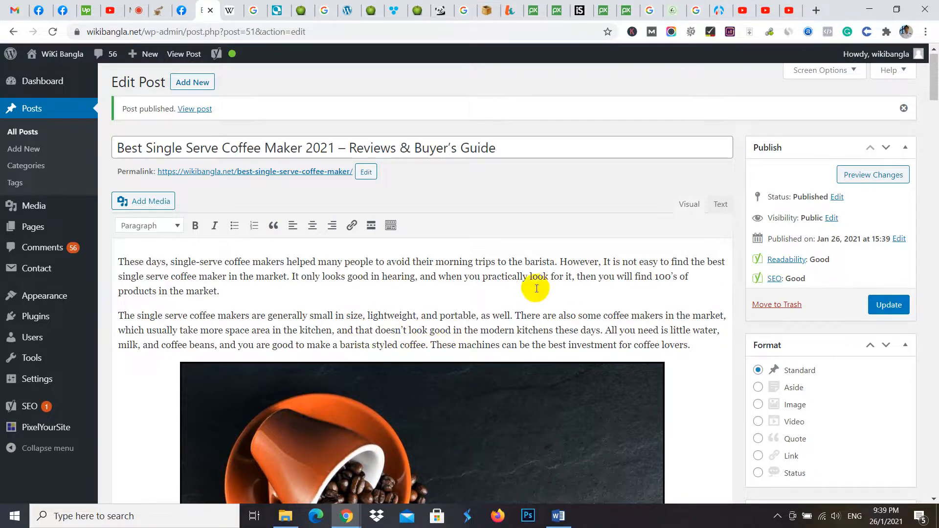
# - Look through the juicerkings.com best single-serve blenders article, including its product reviews and the comparison table
pyautogui.click(301, 6)
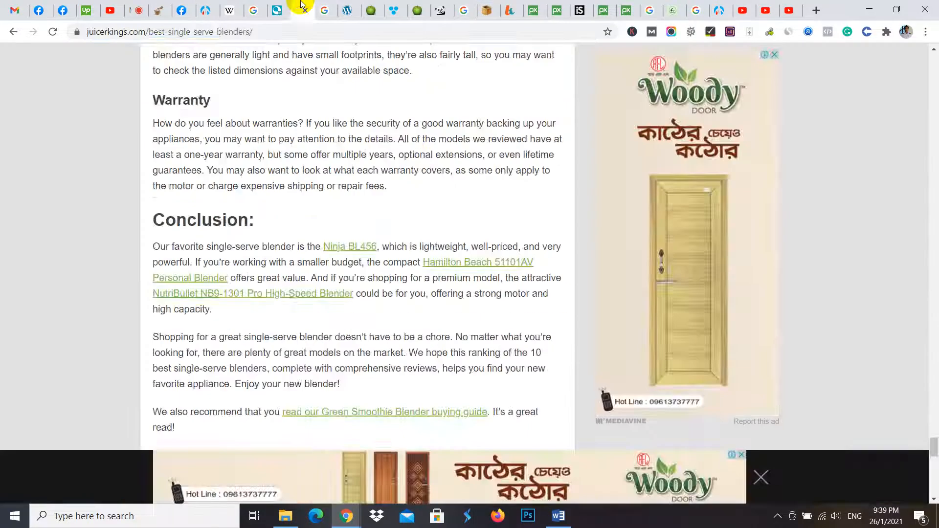
pyautogui.click(375, 4)
pyautogui.scroll(10, 509, 176)
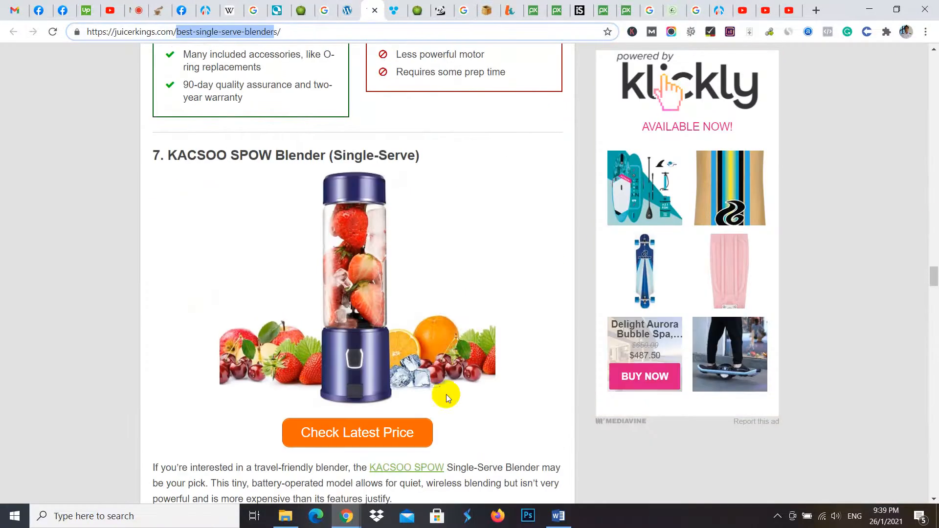
pyautogui.scroll(5, 318, 245)
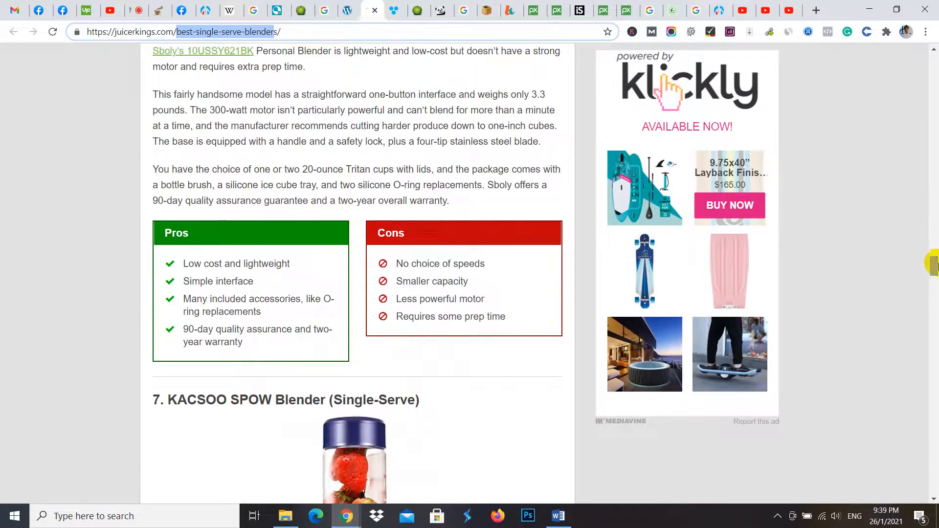
pyautogui.moveTo(933, 264); pyautogui.dragTo(922, 29)
pyautogui.scroll(-8, 175, 283)
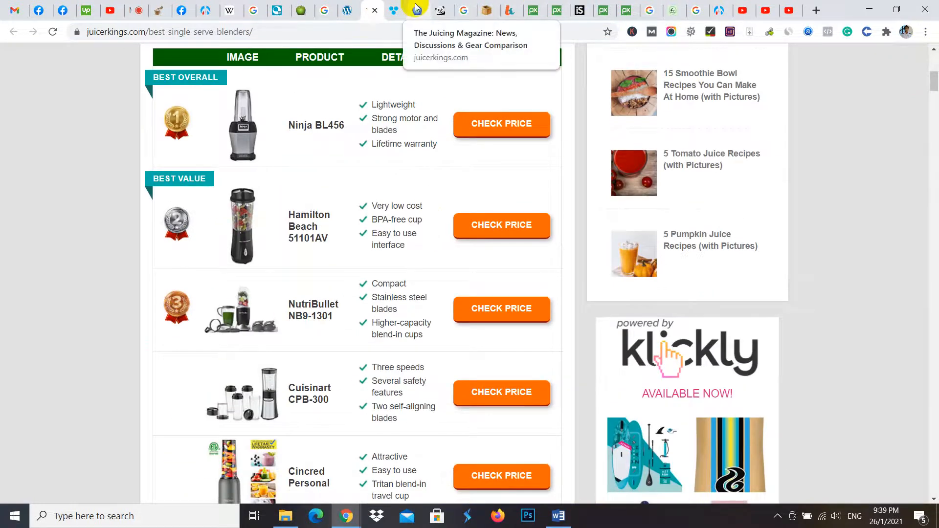
# - Look over the published coffee maker post's listing on the wikibangla.net home page and open the full post
pyautogui.click(717, 10)
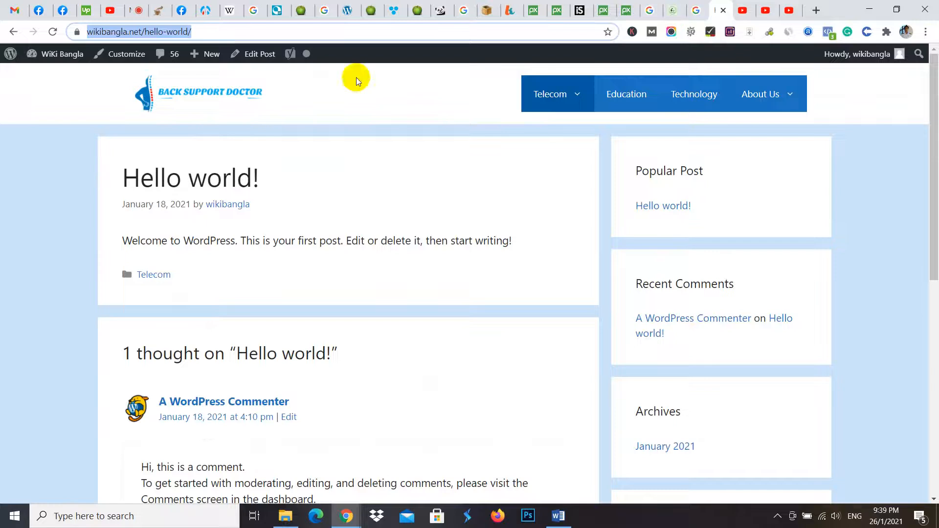
pyautogui.click(178, 116)
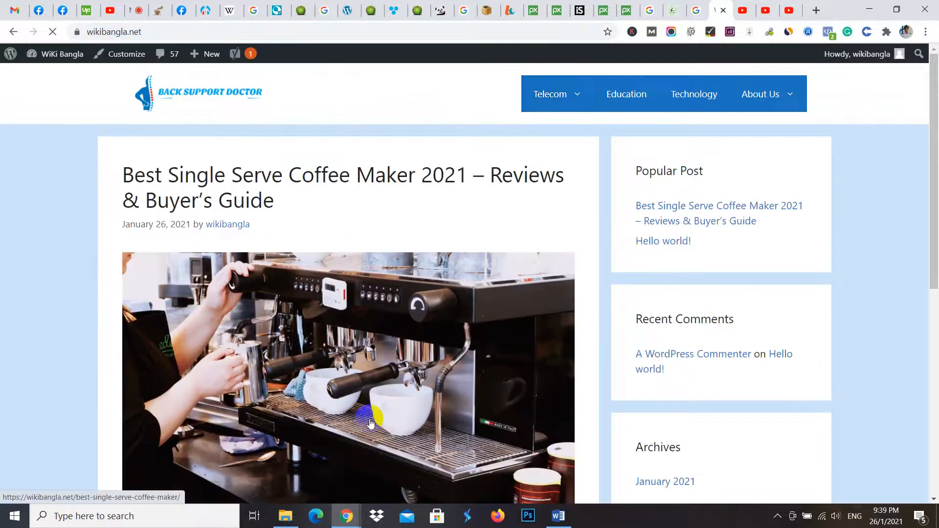
pyautogui.scroll(-6, 372, 364)
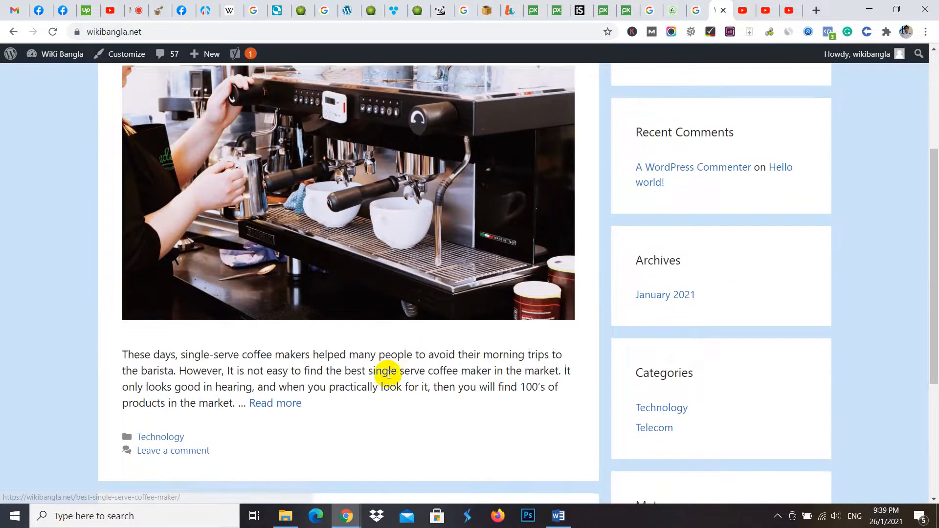
pyautogui.scroll(-2, 352, 417)
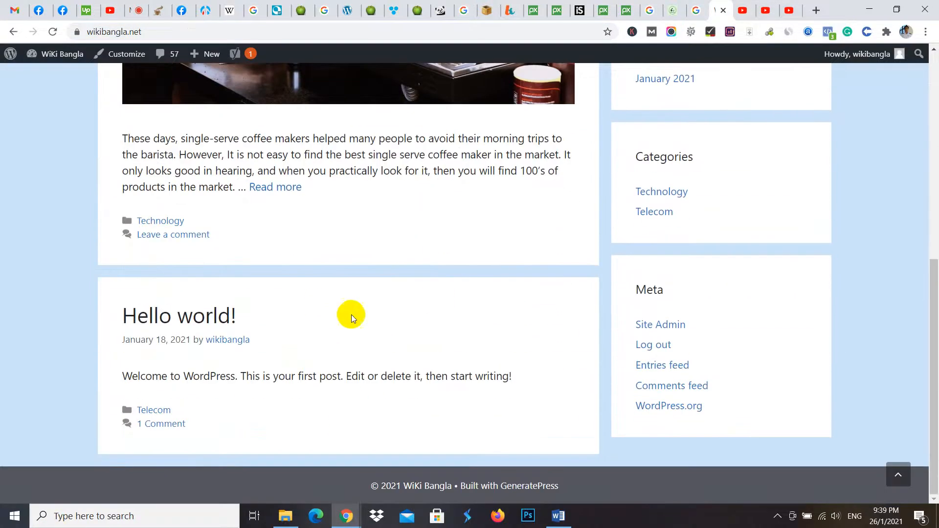
pyautogui.scroll(7, 431, 443)
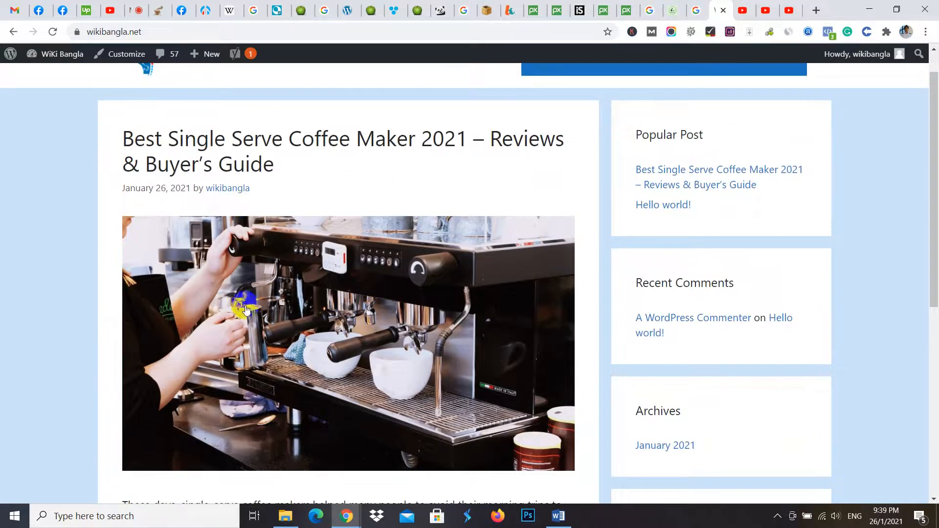
pyautogui.scroll(-2, 471, 254)
pyautogui.scroll(-2, 397, 354)
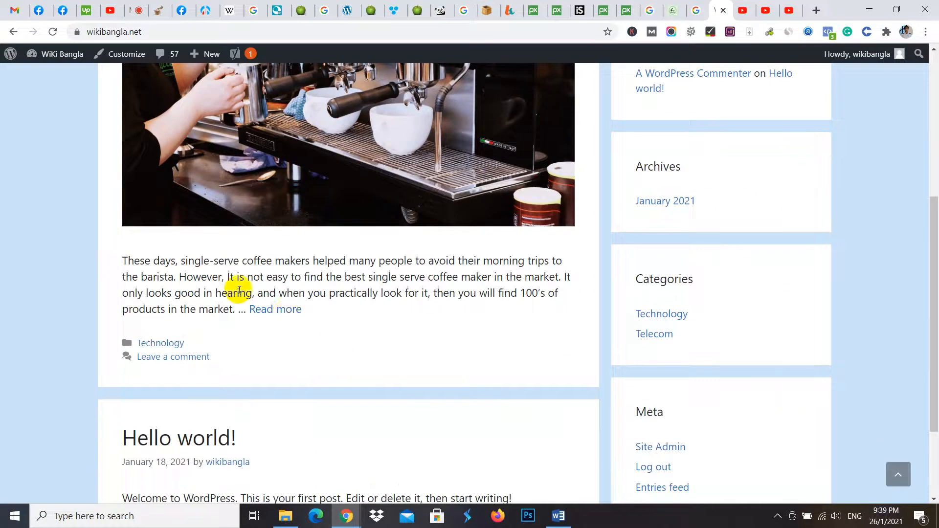
pyautogui.click(275, 310)
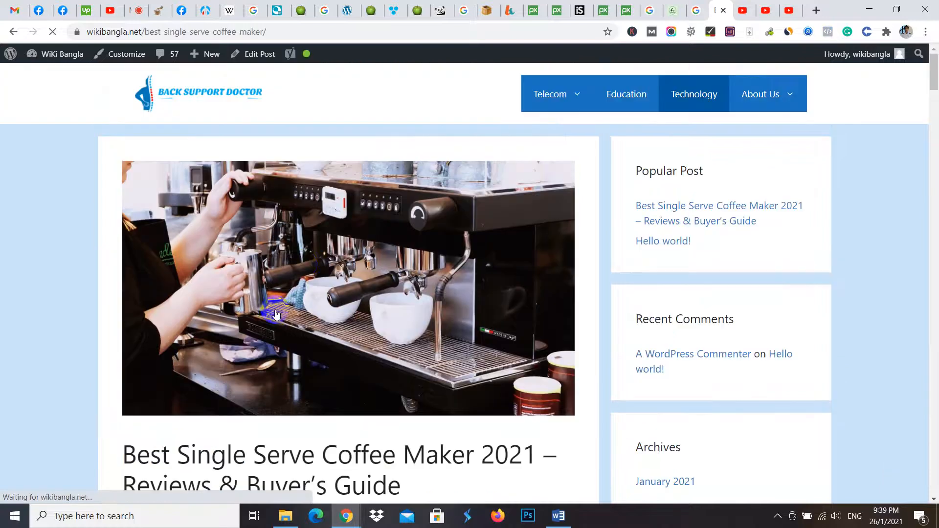
# - Read through the published coffee maker post from its introduction down to the embedded video above the Keurig K-Mini section
pyautogui.scroll(-4, 327, 186)
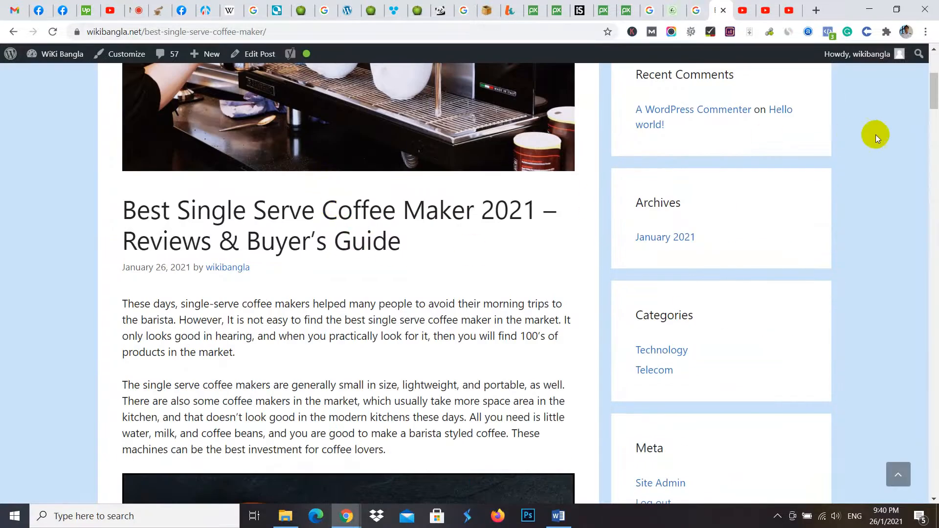
pyautogui.moveTo(934, 93); pyautogui.dragTo(934, 123)
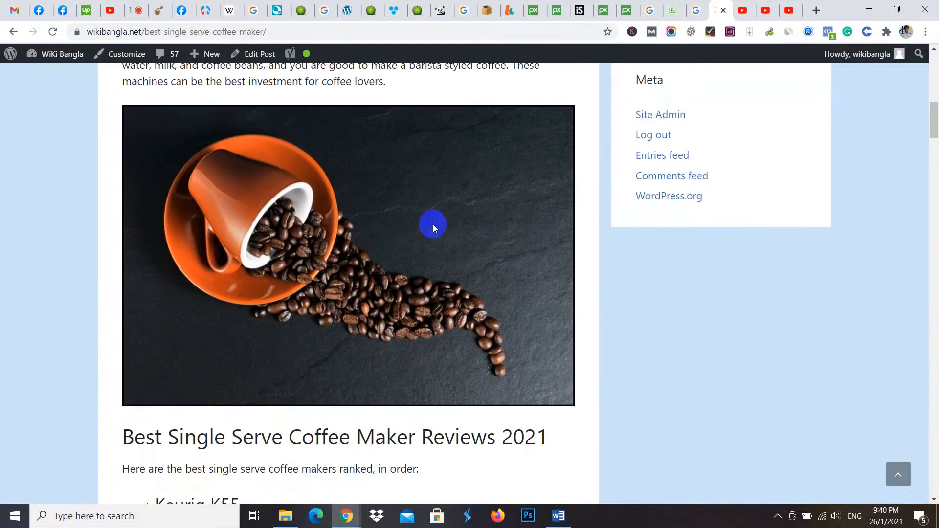
pyautogui.scroll(2, 853, 159)
pyautogui.scroll(1, 853, 160)
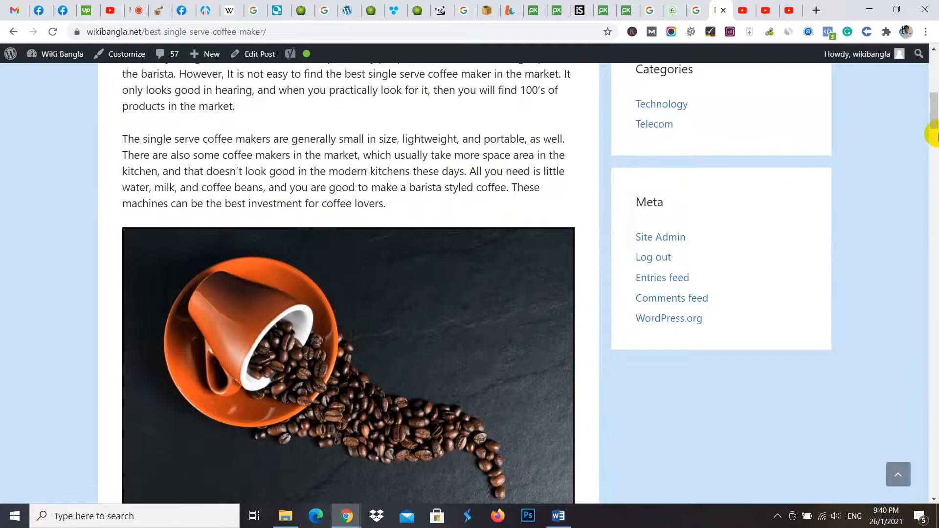
pyautogui.moveTo(935, 110); pyautogui.dragTo(934, 152)
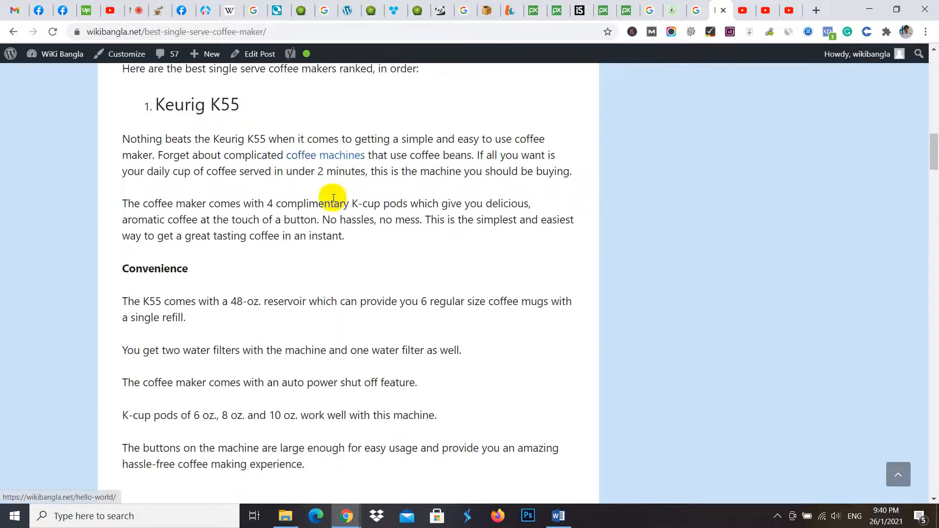
pyautogui.scroll(-6, 646, 289)
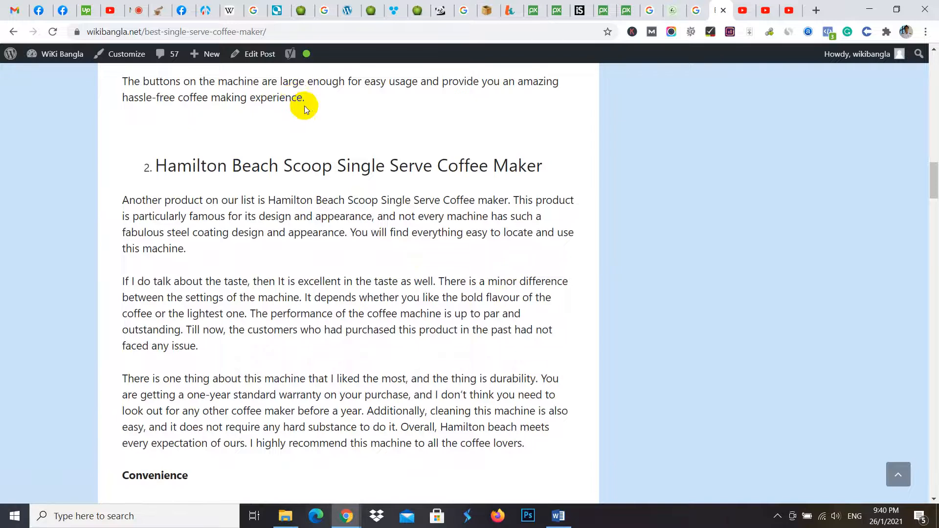
pyautogui.scroll(-2, 305, 106)
pyautogui.scroll(-3, 344, 231)
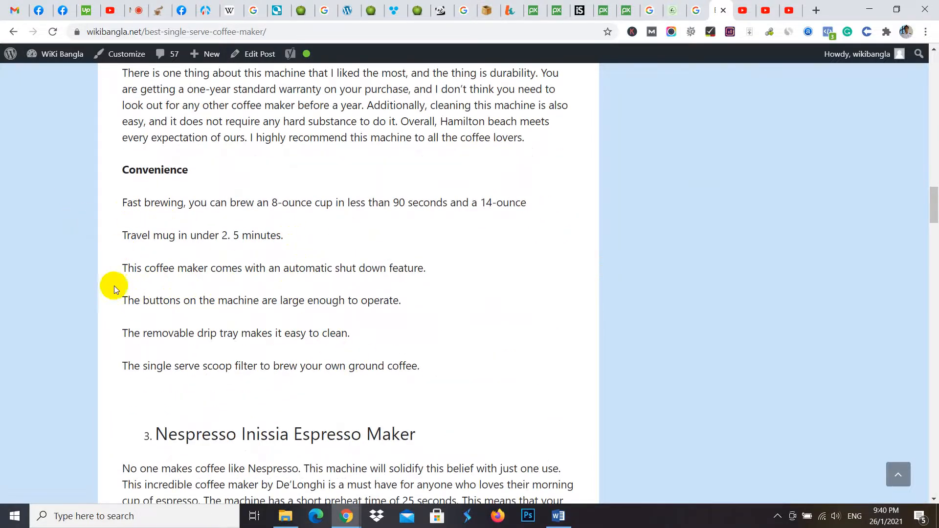
pyautogui.scroll(-15, 242, 215)
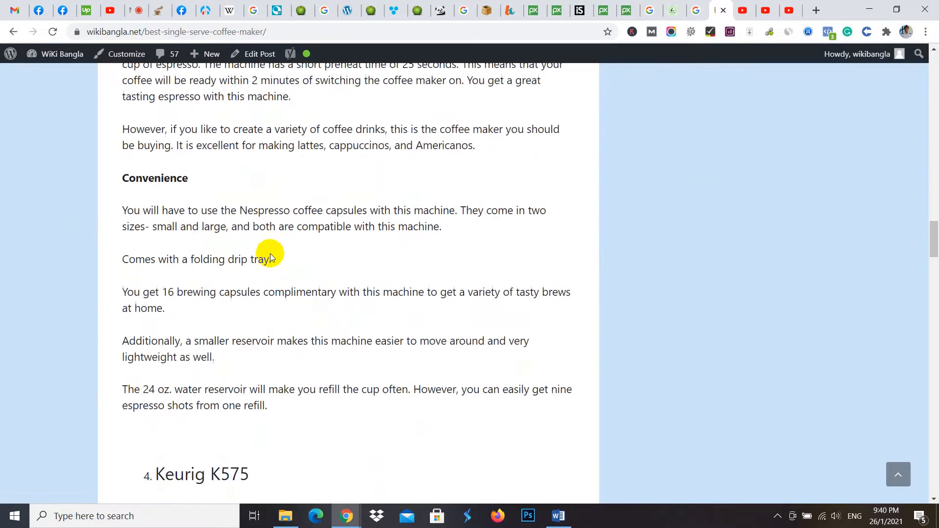
pyautogui.scroll(-20, 304, 265)
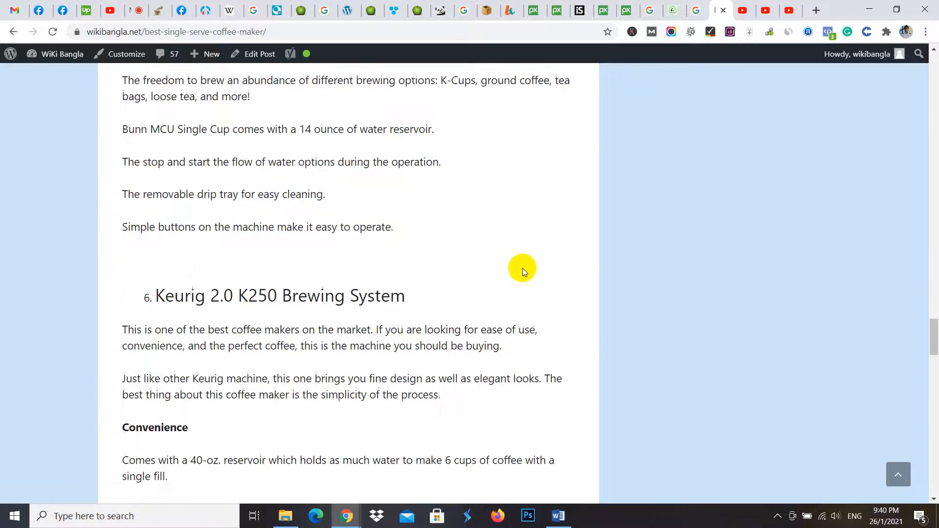
pyautogui.scroll(-7, 443, 233)
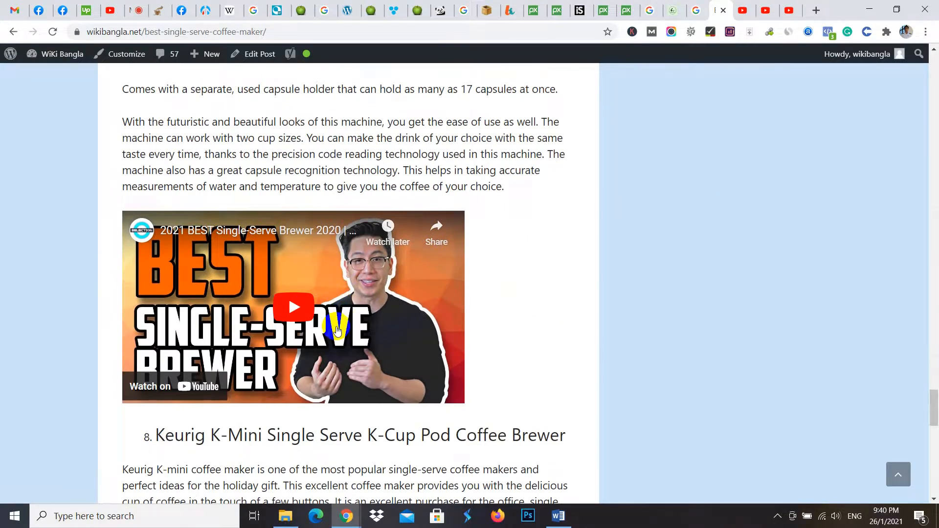
# - Test the embedded video by playing it briefly and pausing it, and look over the rest of the post down to the comment form
pyautogui.click(289, 300)
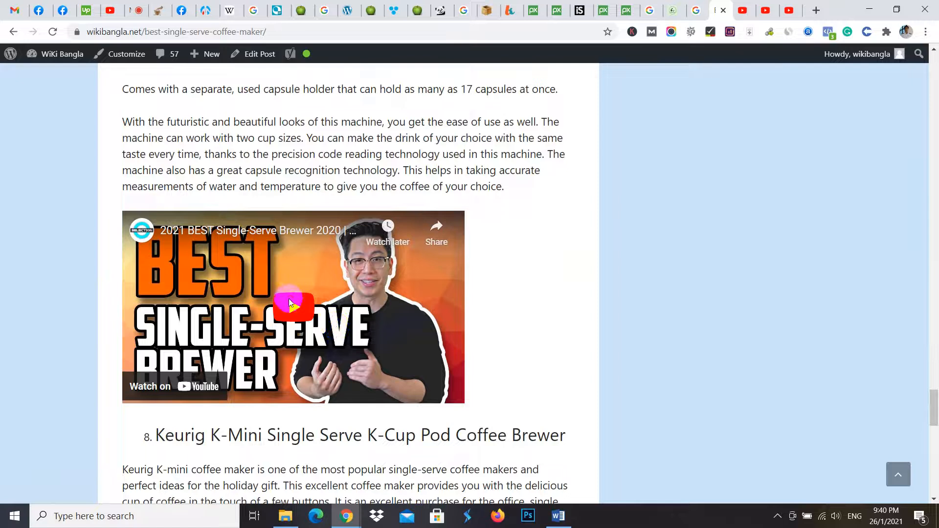
pyautogui.click(146, 389)
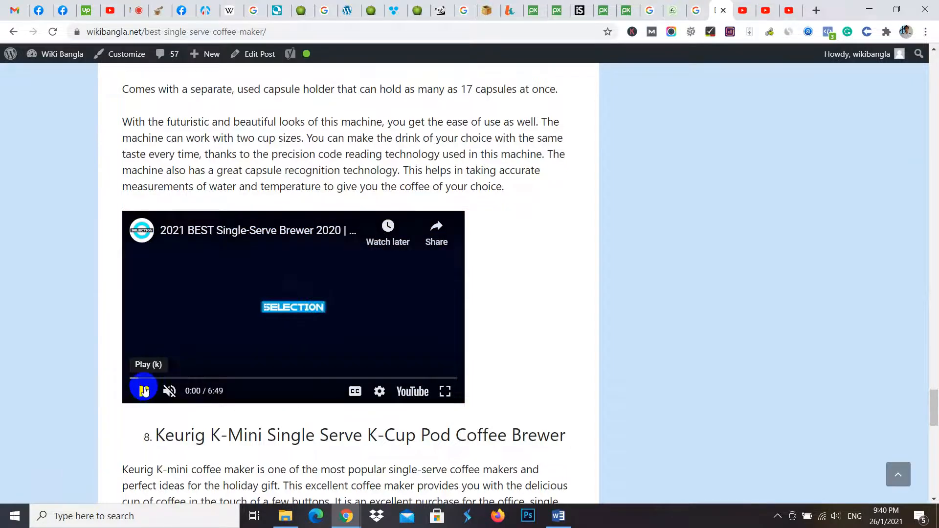
pyautogui.scroll(-6, 215, 349)
pyautogui.scroll(-10, 215, 349)
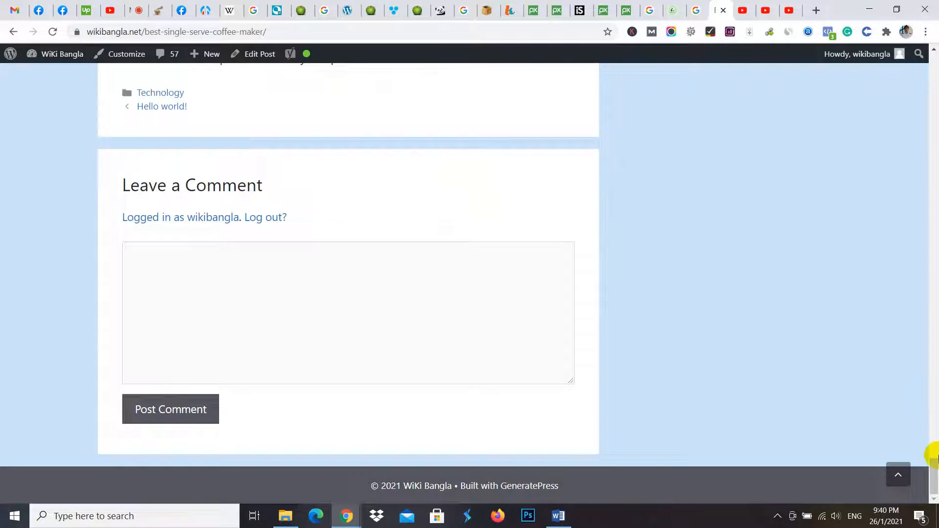
pyautogui.moveTo(936, 456); pyautogui.dragTo(934, 68)
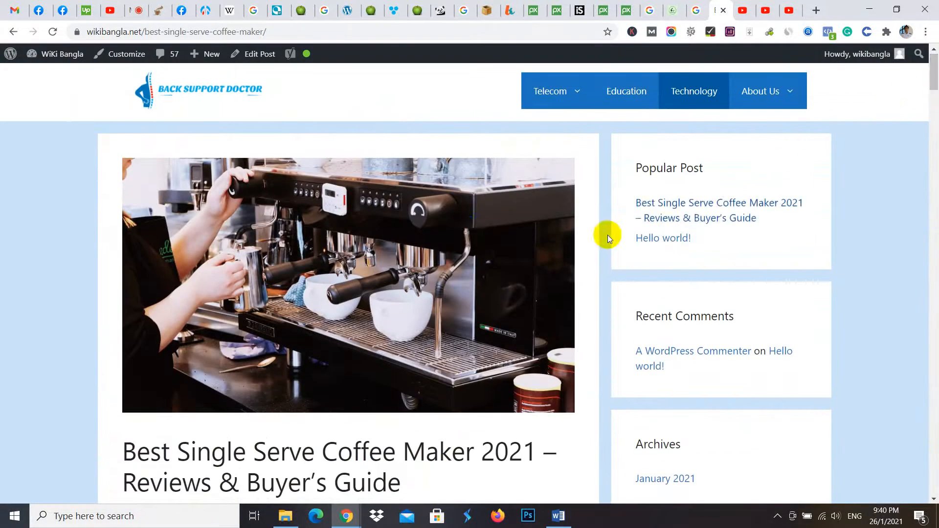
pyautogui.scroll(1, 465, 232)
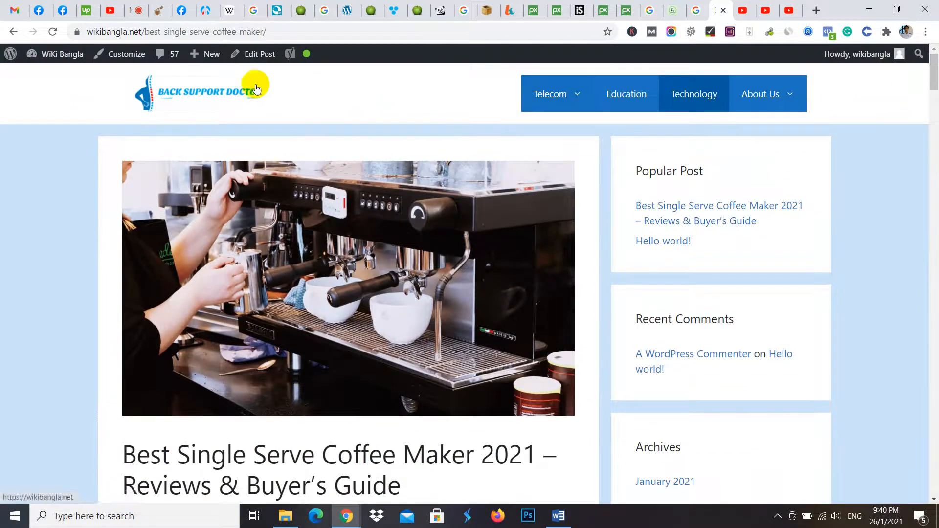
# - Go to the site's home page and check the coffee maker post's listing in the Technology category
pyautogui.click(210, 92)
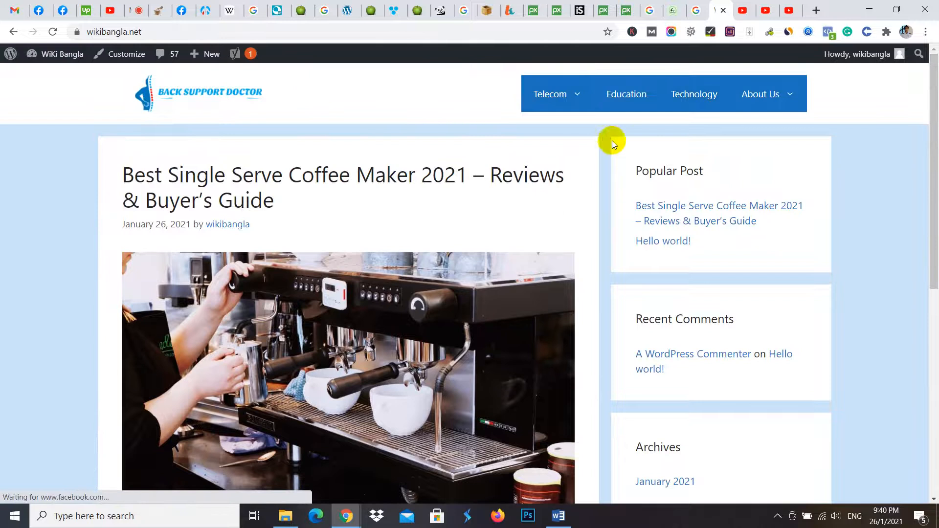
pyautogui.click(687, 98)
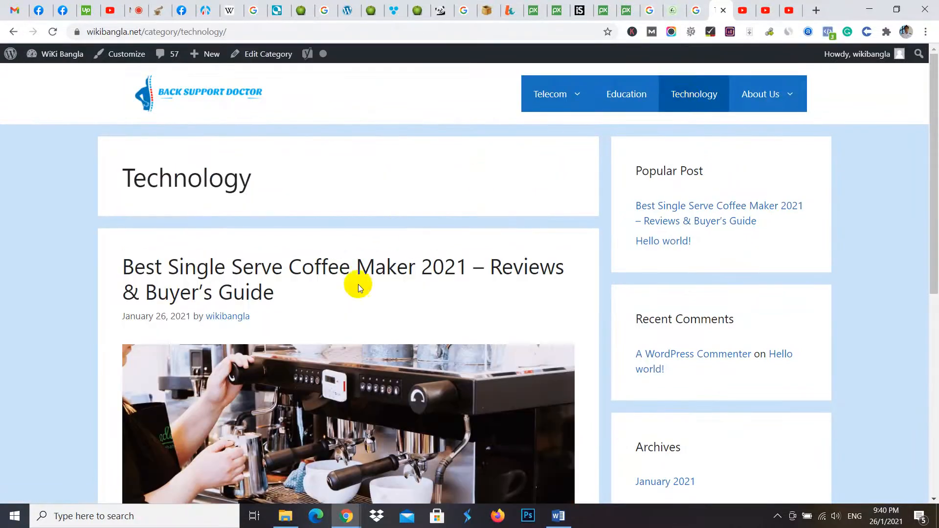
pyautogui.scroll(-8, 358, 283)
pyautogui.scroll(8, 504, 264)
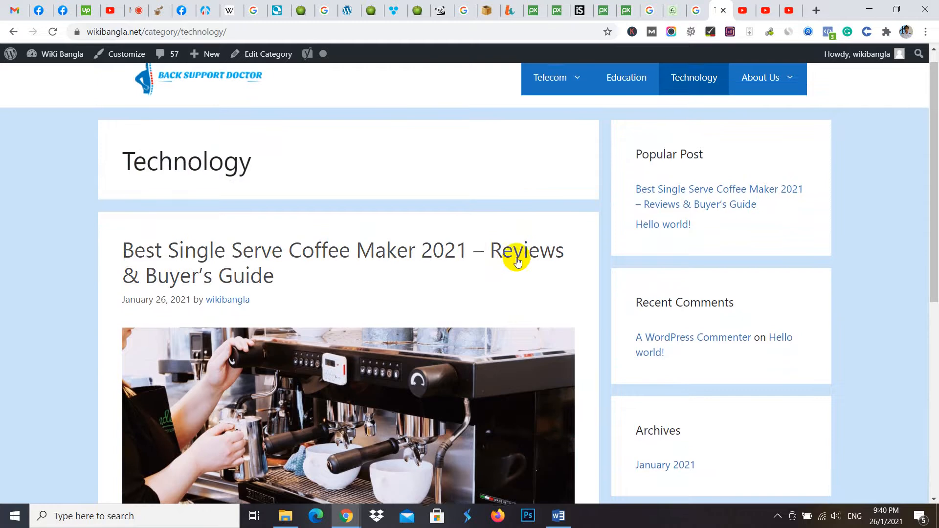
pyautogui.scroll(1, 518, 262)
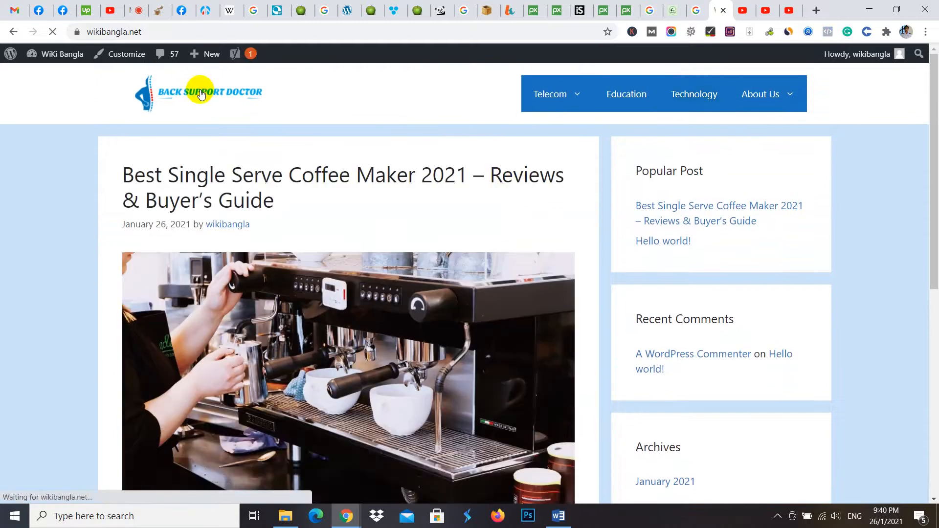
# - Compare the Technology and Telecom entries of the site navigation, and view the Hello world post nested under Telecom
pyautogui.moveTo(569, 96)
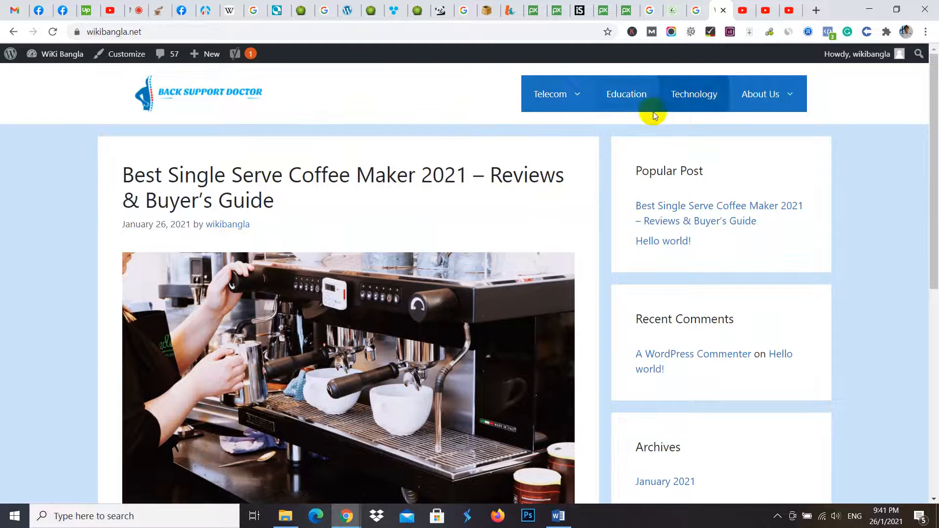
pyautogui.click(703, 95)
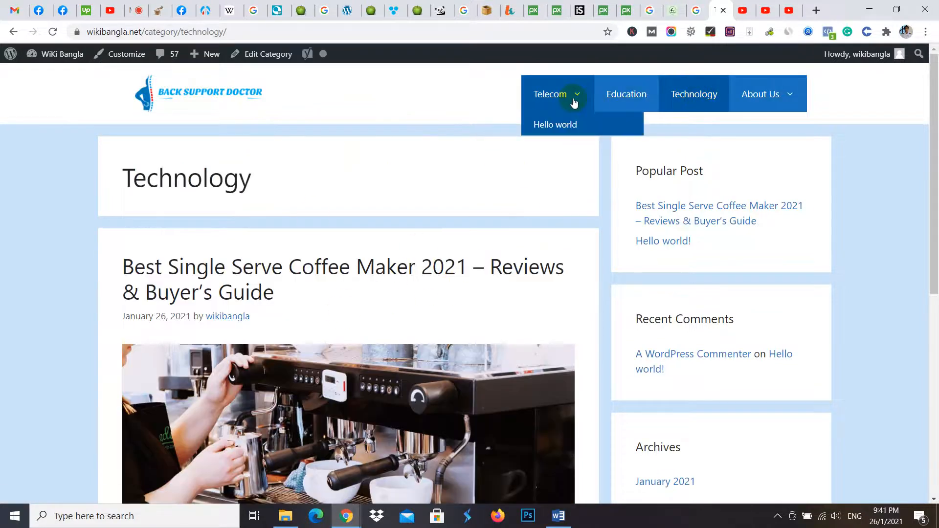
pyautogui.click(558, 126)
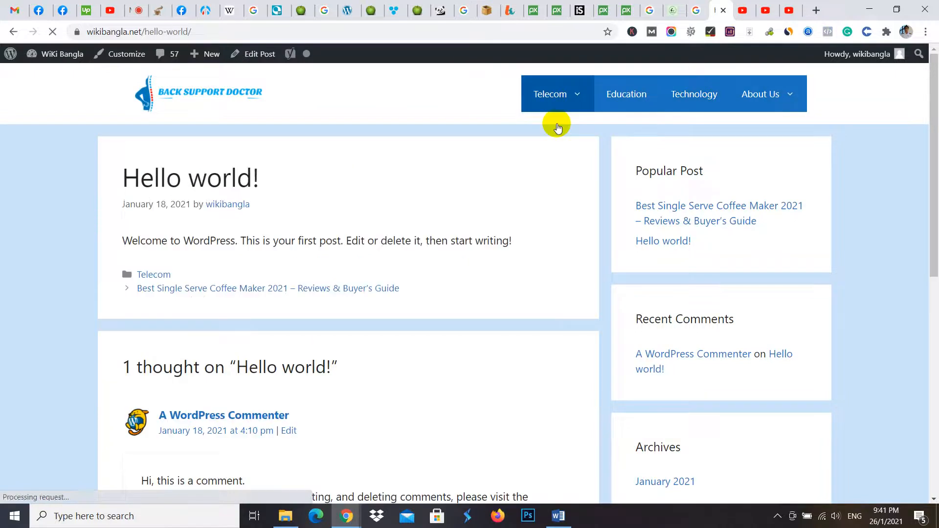
pyautogui.scroll(-5, 327, 345)
pyautogui.scroll(-4, 327, 348)
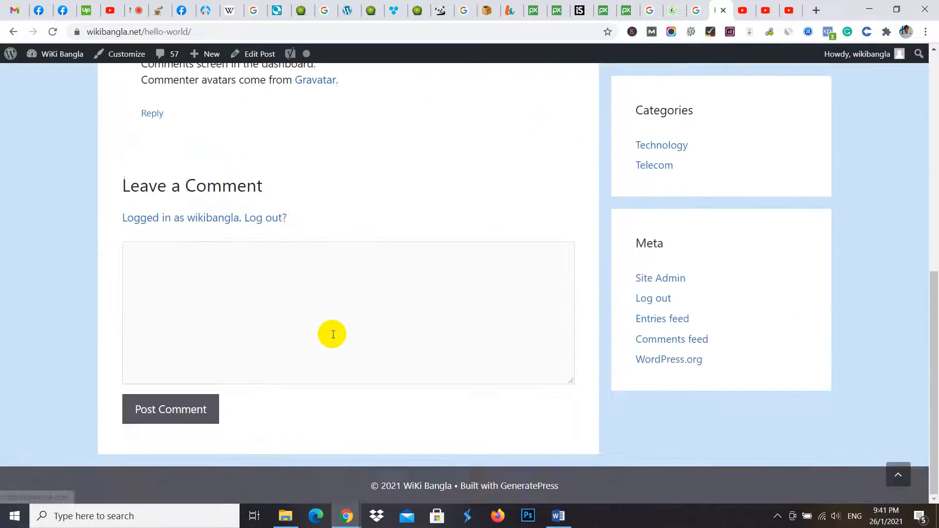
pyautogui.scroll(9, 331, 333)
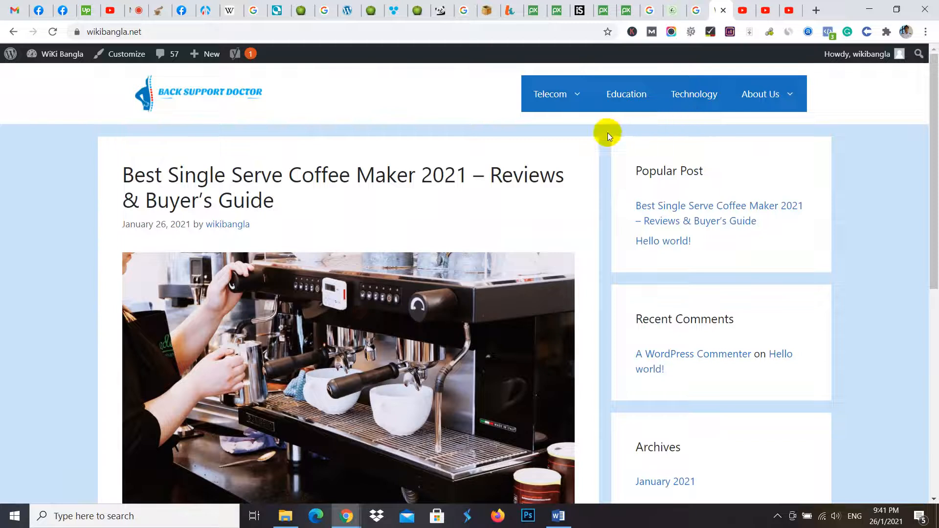
# - Go to the WordPress dashboard and open the Primary menu for editing in the theme customizer
pyautogui.moveTo(547, 96)
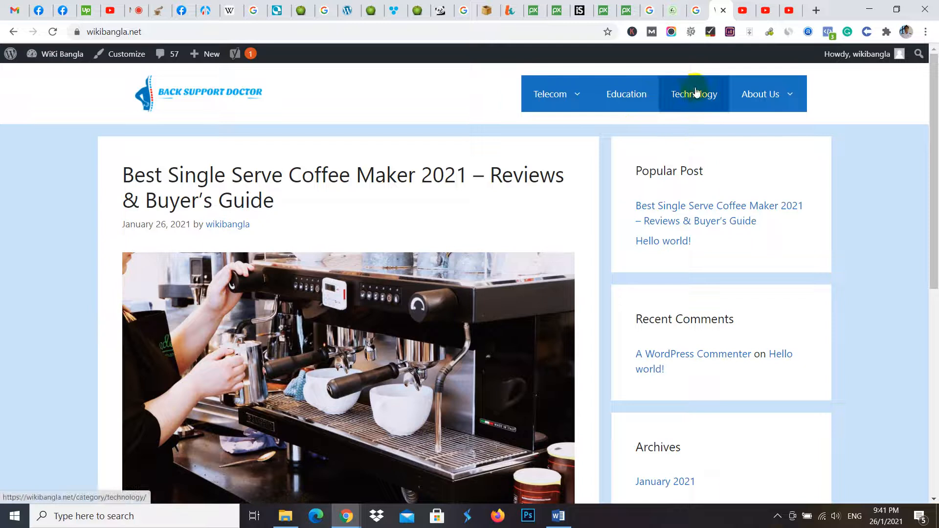
pyautogui.click(518, 344)
pyautogui.click(64, 58)
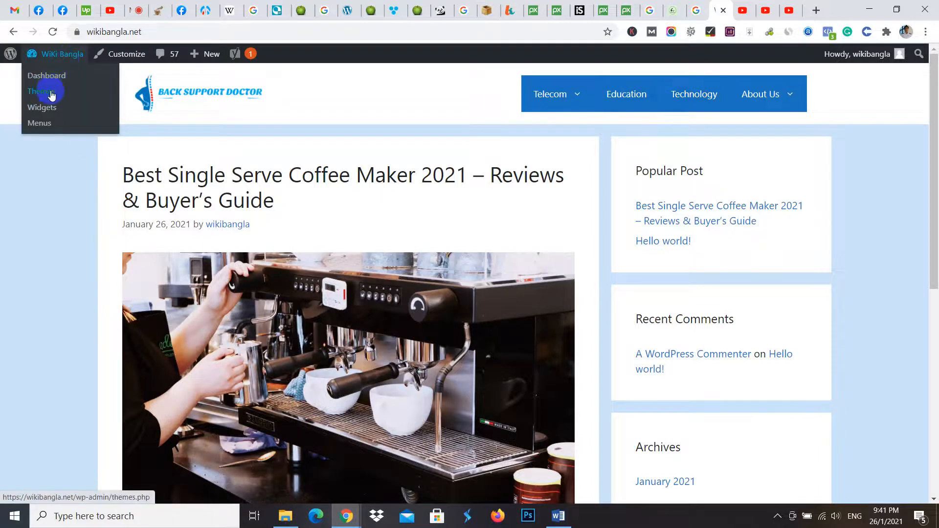
pyautogui.click(53, 79)
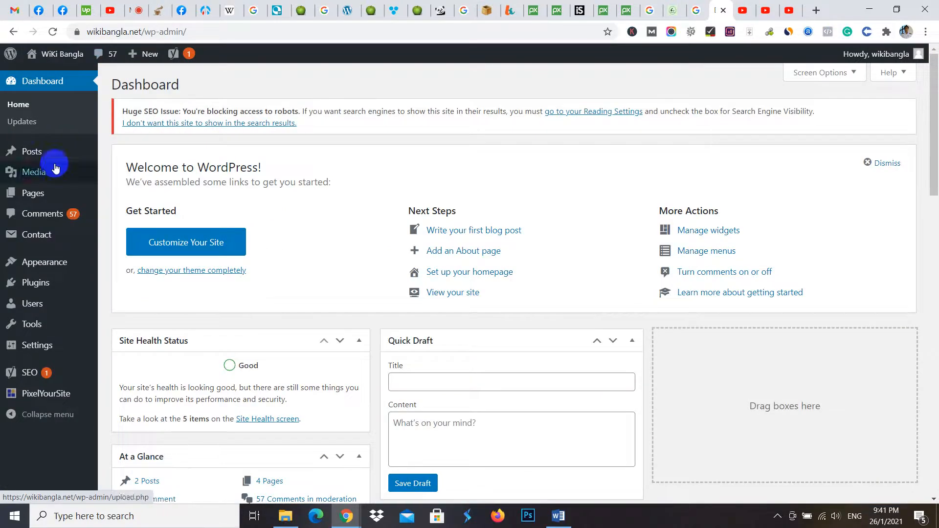
pyautogui.moveTo(52, 264)
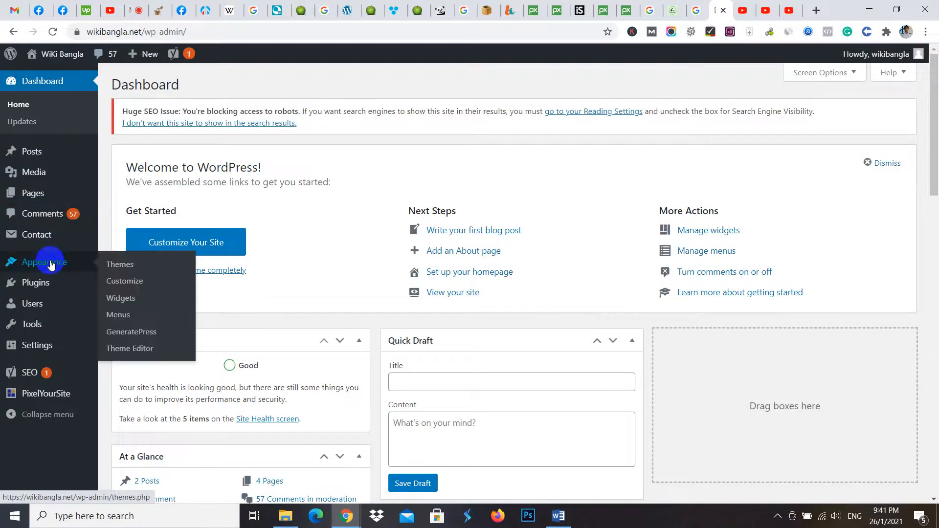
pyautogui.click(129, 286)
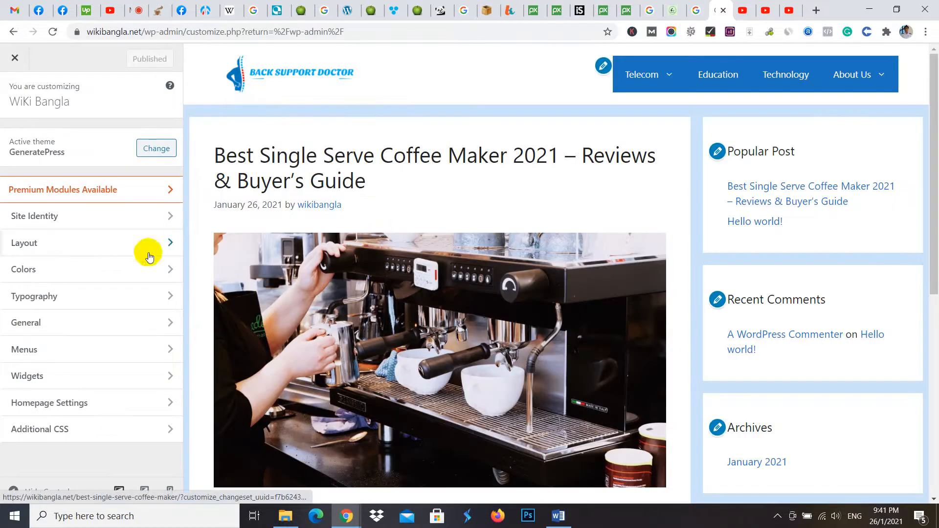
pyautogui.click(31, 349)
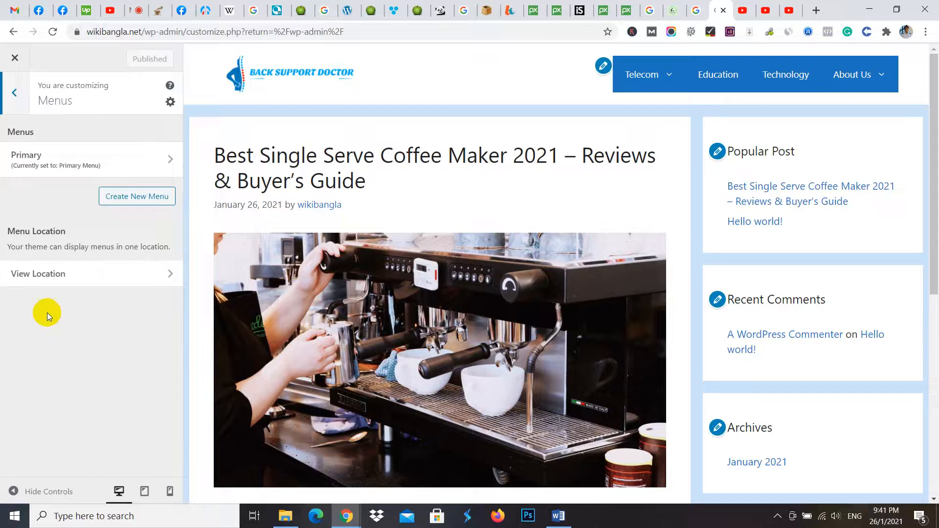
pyautogui.click(47, 159)
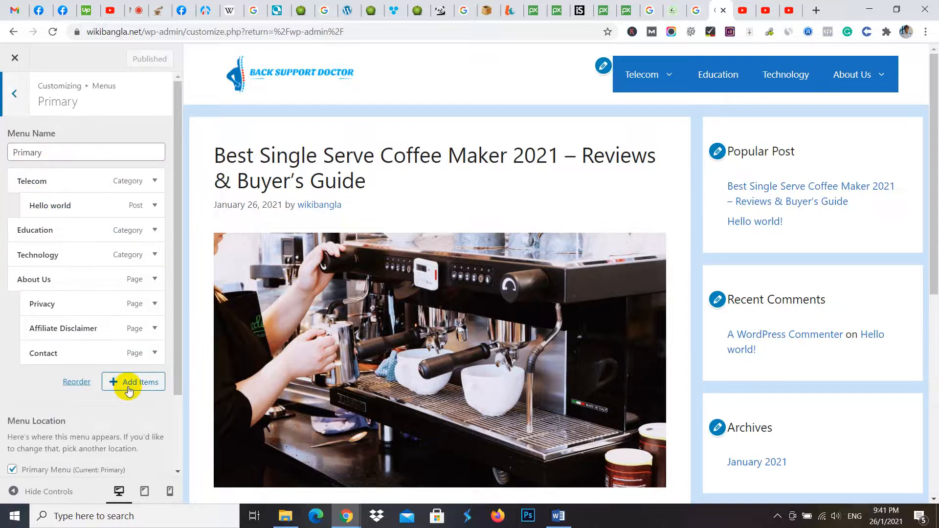
# - Add the Best Single Serve Coffee Maker 2021 post to the Primary menu as a sub-item of Technology and publish the change
pyautogui.click(128, 389)
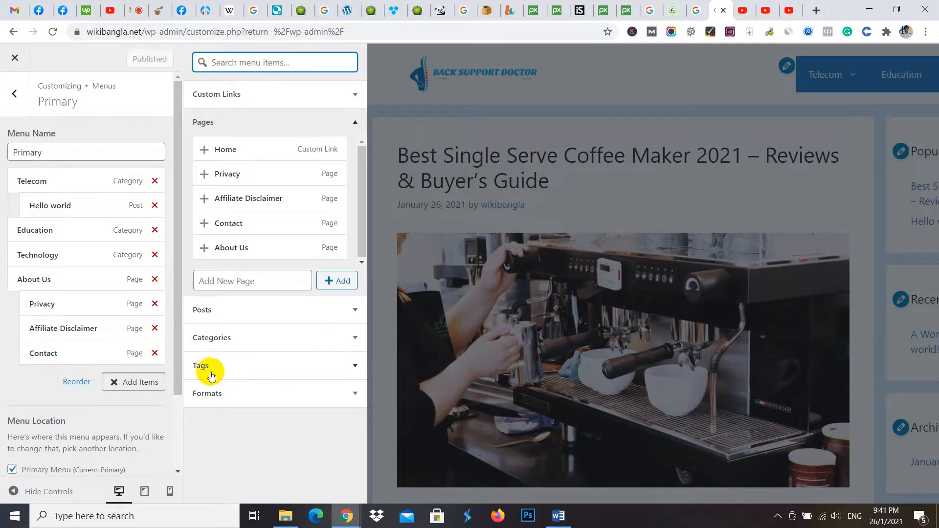
pyautogui.click(234, 313)
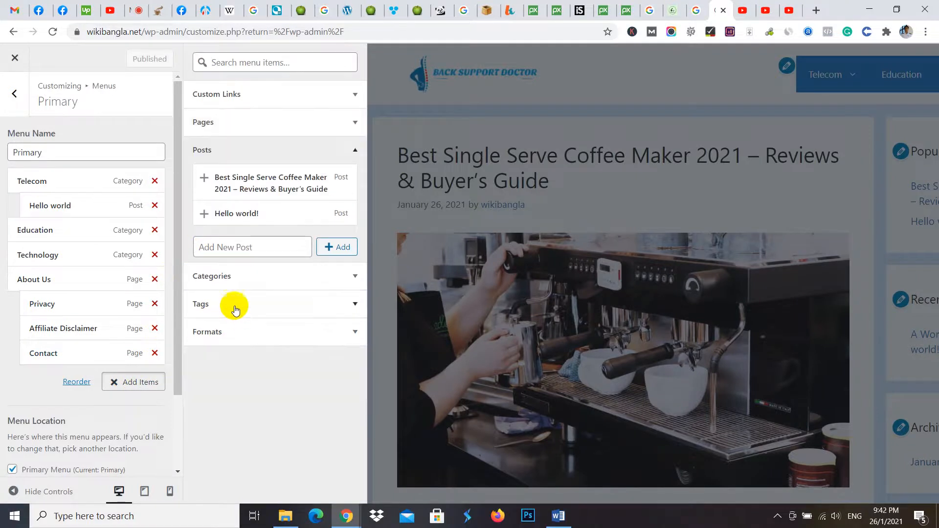
pyautogui.click(205, 179)
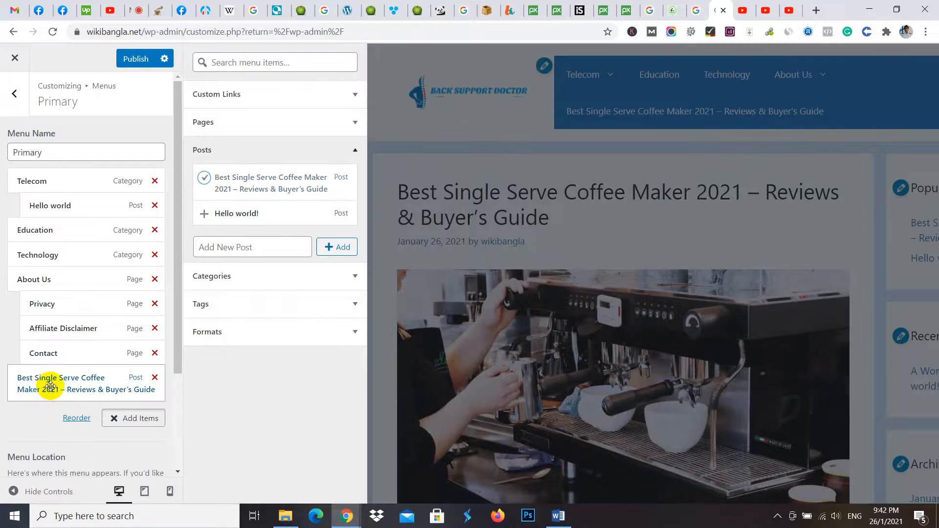
pyautogui.moveTo(49, 385); pyautogui.dragTo(62, 289)
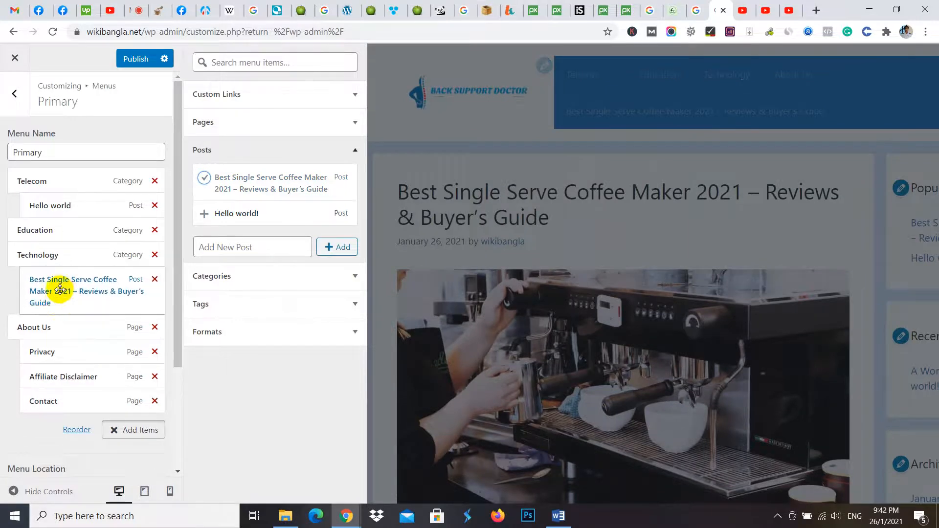
pyautogui.click(137, 59)
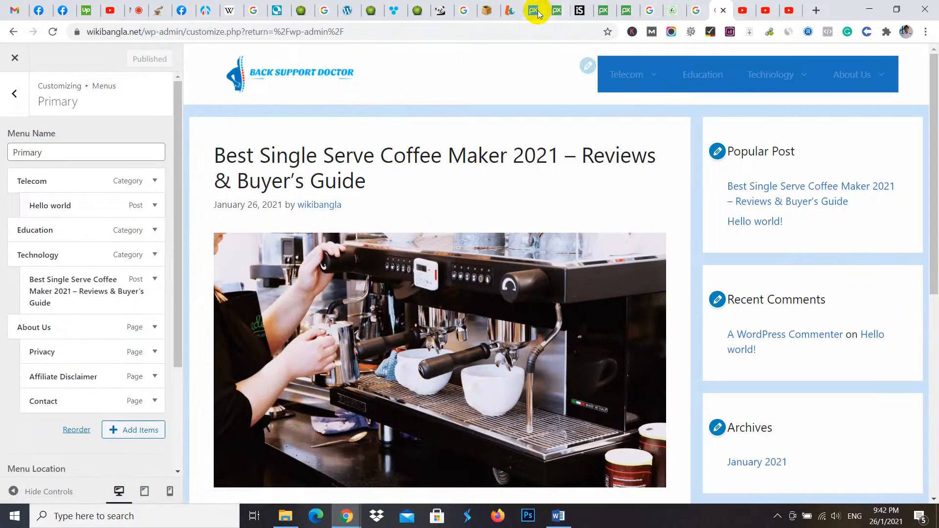
# - Open the wikibangla.net home page in a new tab of the incognito window and check the sub-items under Technology
pyautogui.click(189, 8)
pyautogui.click(205, 9)
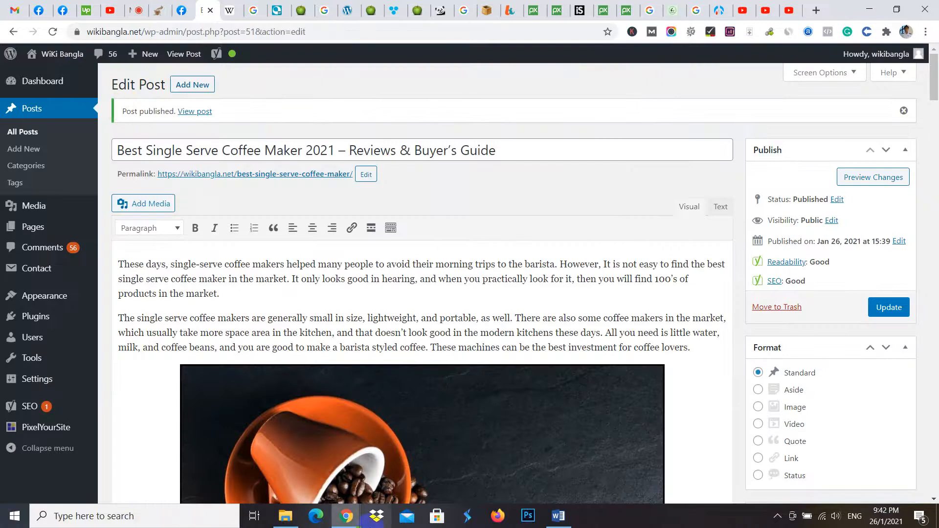
pyautogui.moveTo(348, 519)
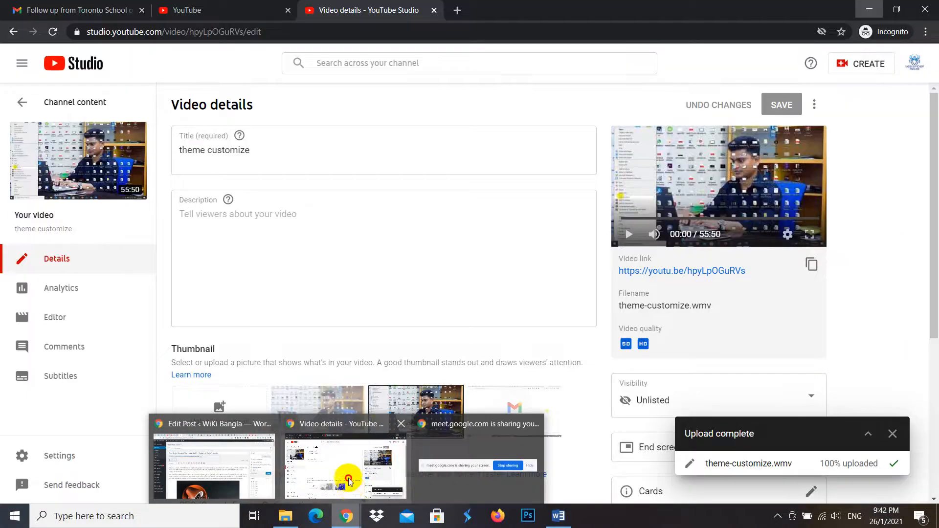
pyautogui.click(345, 469)
pyautogui.click(458, 10)
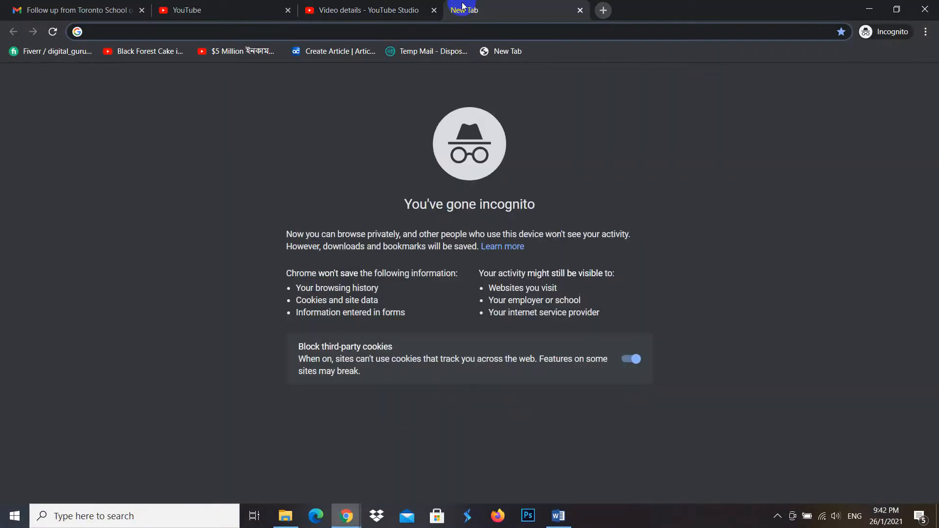
pyautogui.write('wikibangla.net')
pyautogui.press('Return')
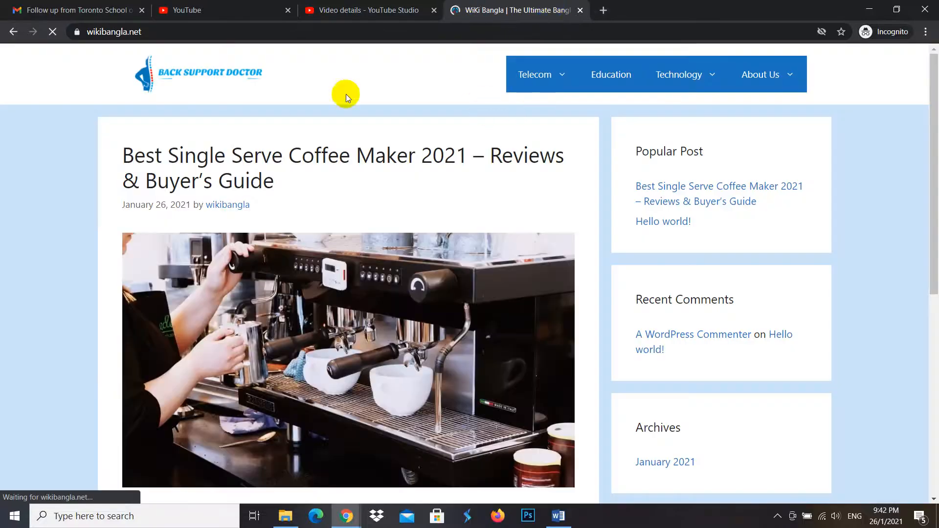
pyautogui.moveTo(685, 75)
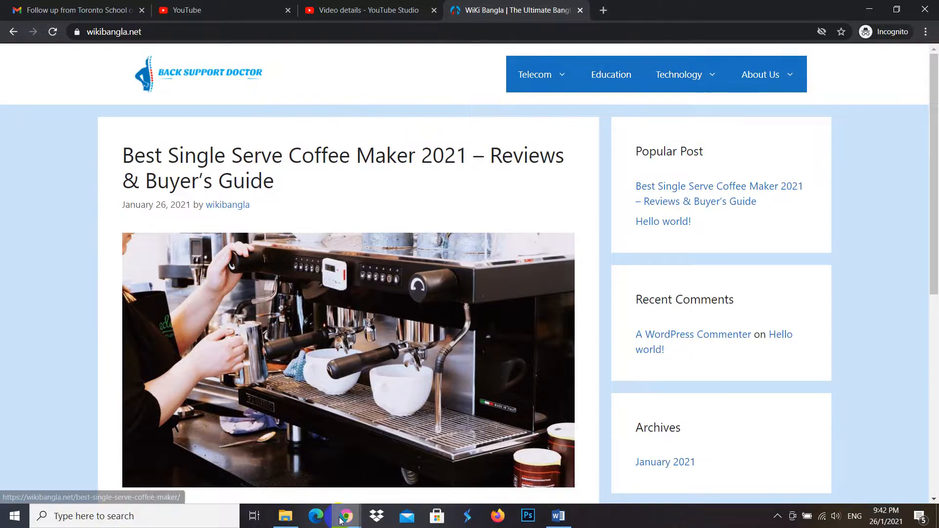
# - Return to the post editor window and expand the coffee maker post's entry in the theme customizer's Primary menu
pyautogui.moveTo(341, 520)
pyautogui.click(251, 474)
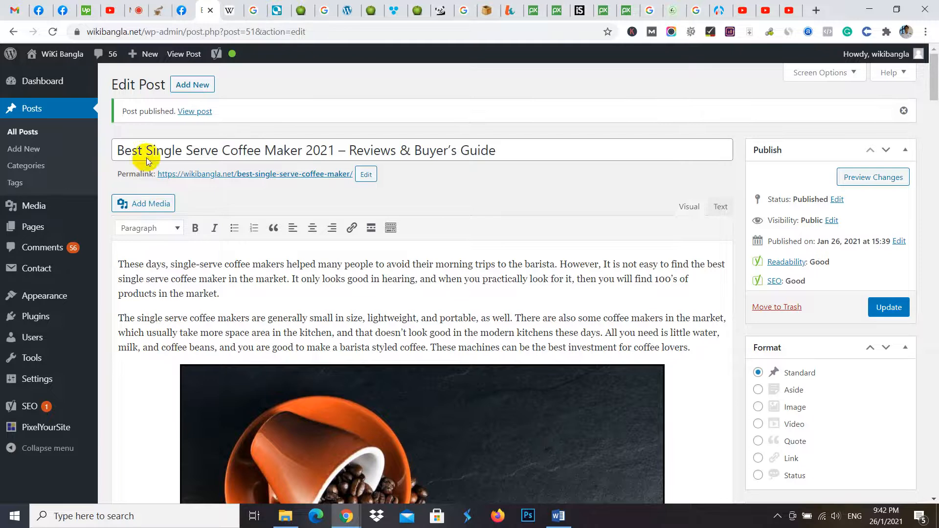
pyautogui.moveTo(63, 297)
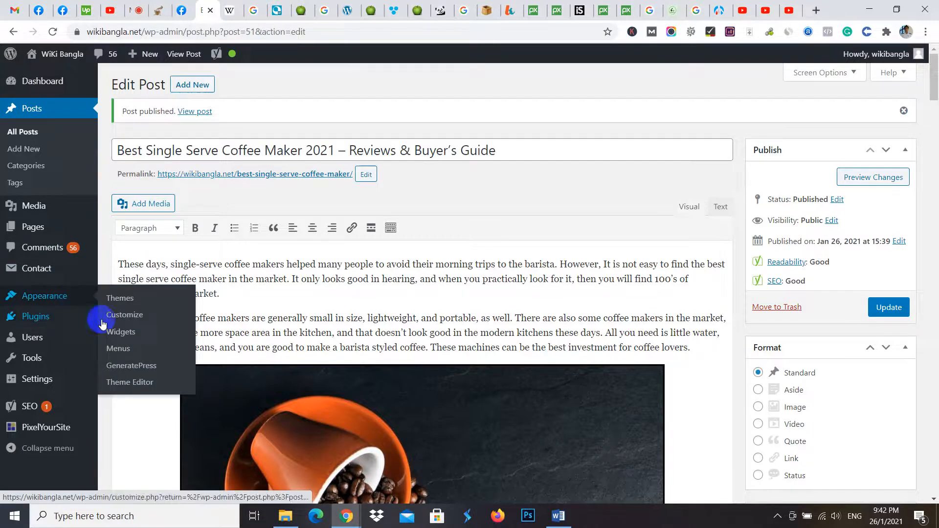
pyautogui.click(124, 320)
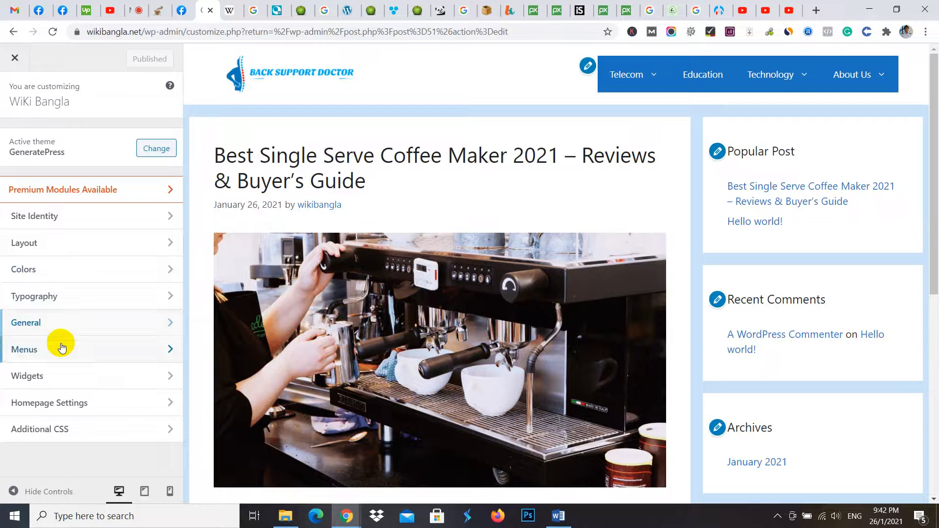
pyautogui.click(61, 348)
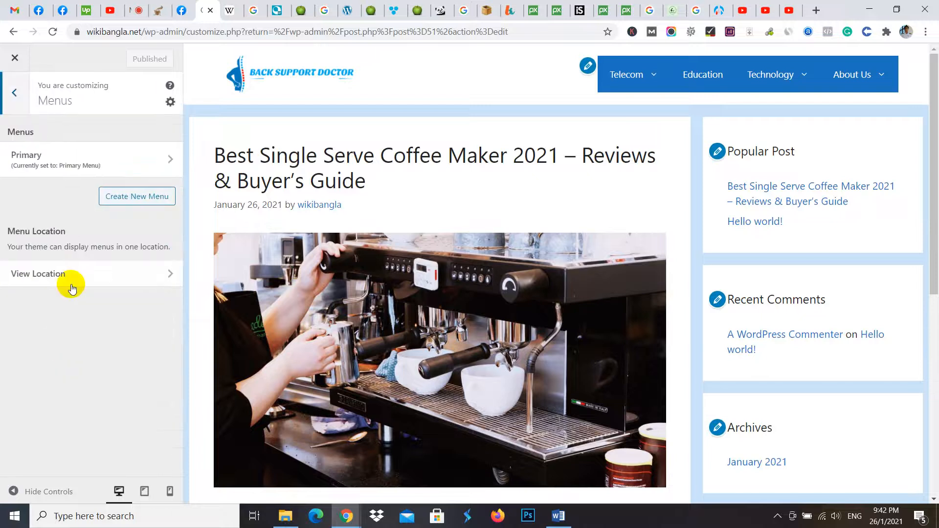
pyautogui.click(44, 156)
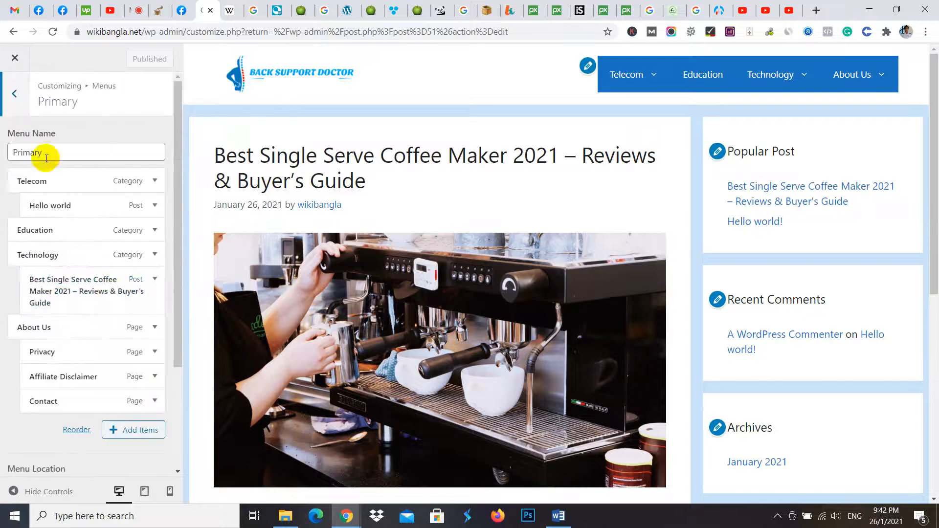
pyautogui.click(155, 279)
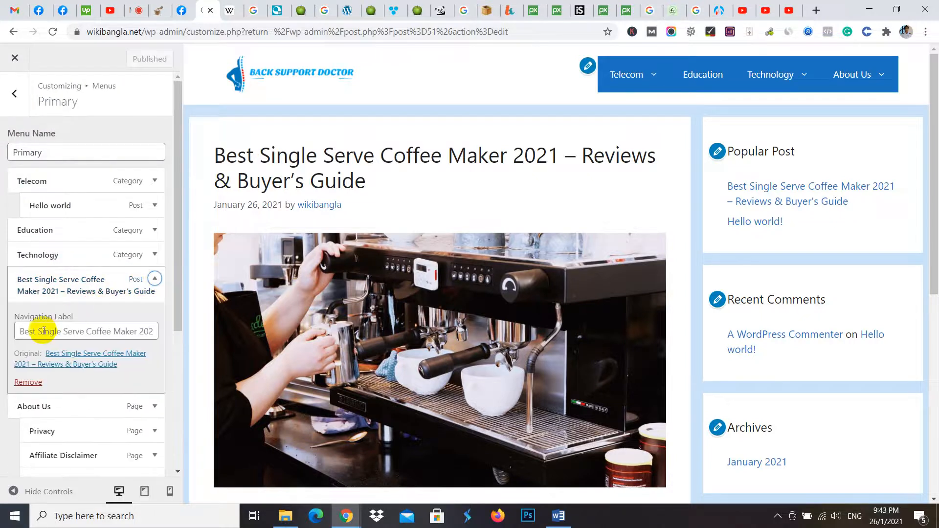
# - Look over the coffee maker entry's navigation label and the Primary menu's location and options
pyautogui.click(40, 331)
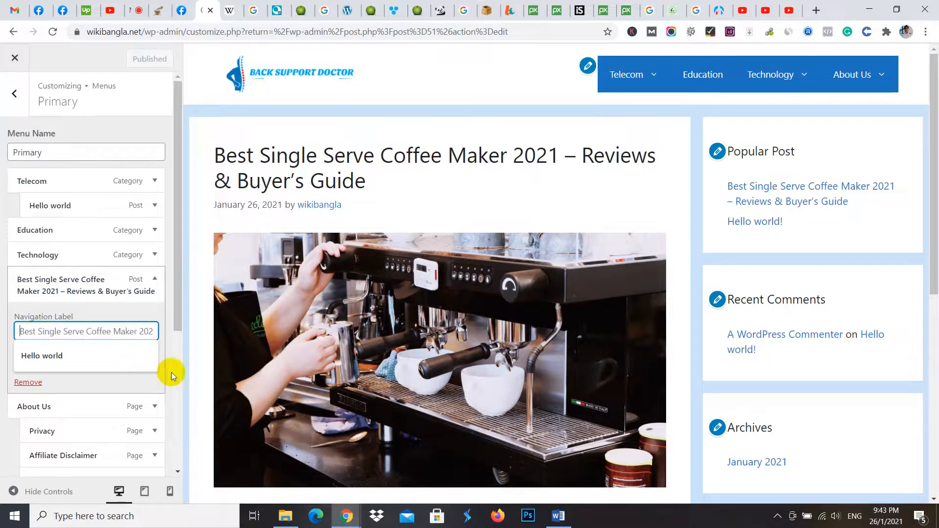
pyautogui.click(180, 353)
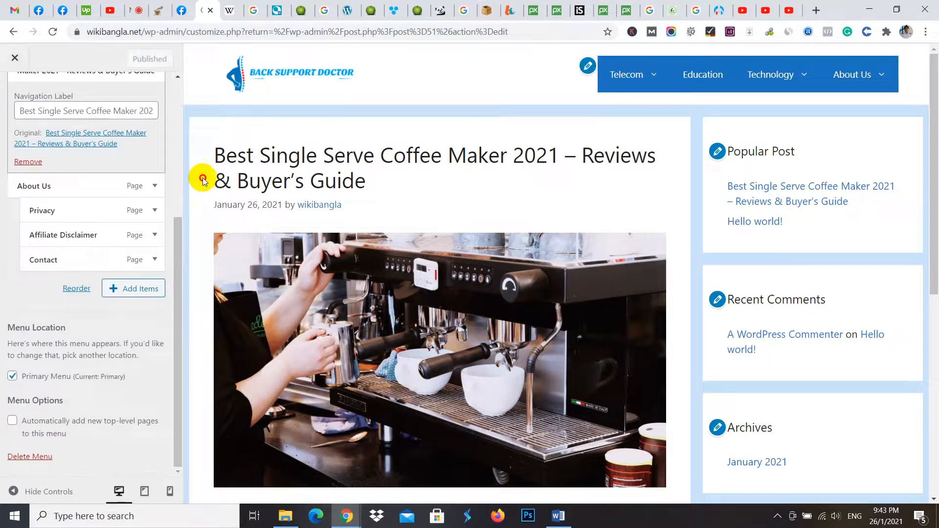
pyautogui.scroll(5, 172, 139)
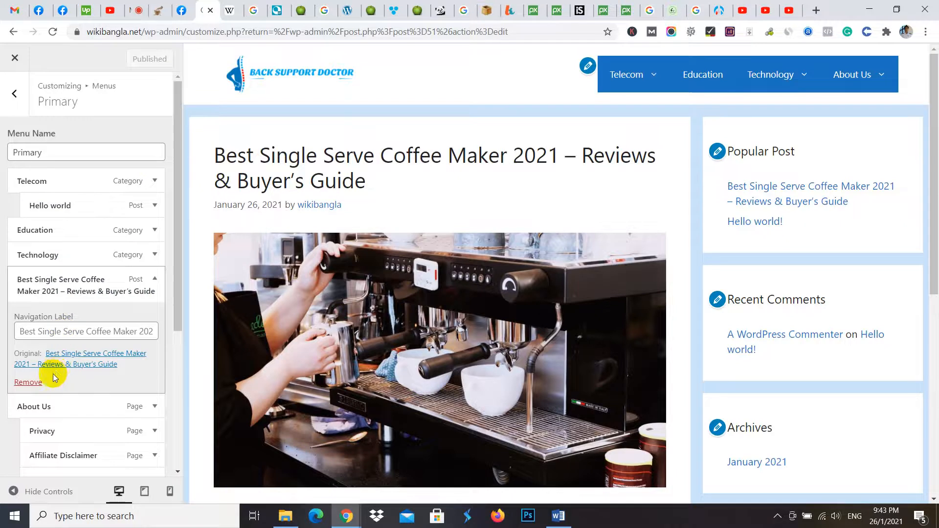
pyautogui.click(153, 279)
pyautogui.click(153, 279)
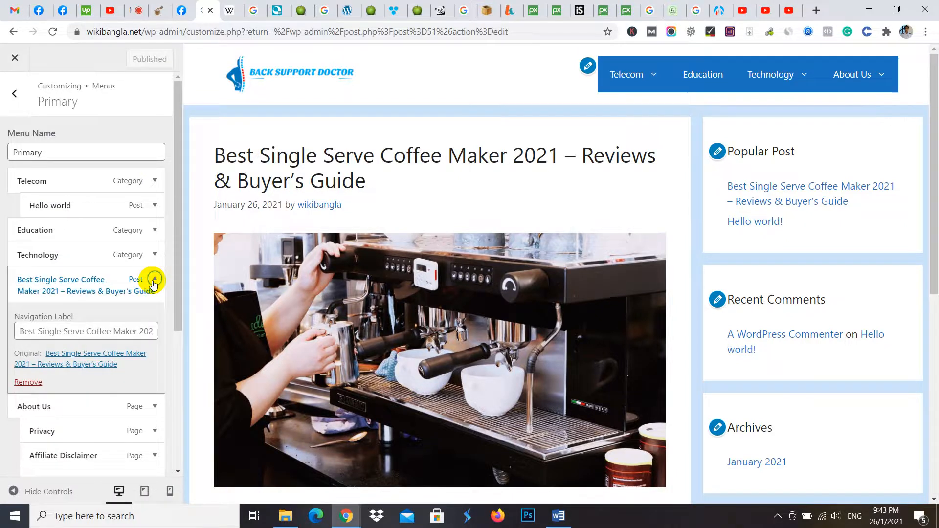
# - Set the coffee maker entry's navigation label to "Single Serve Coffee Maker" and publish the menu change
pyautogui.click(57, 333)
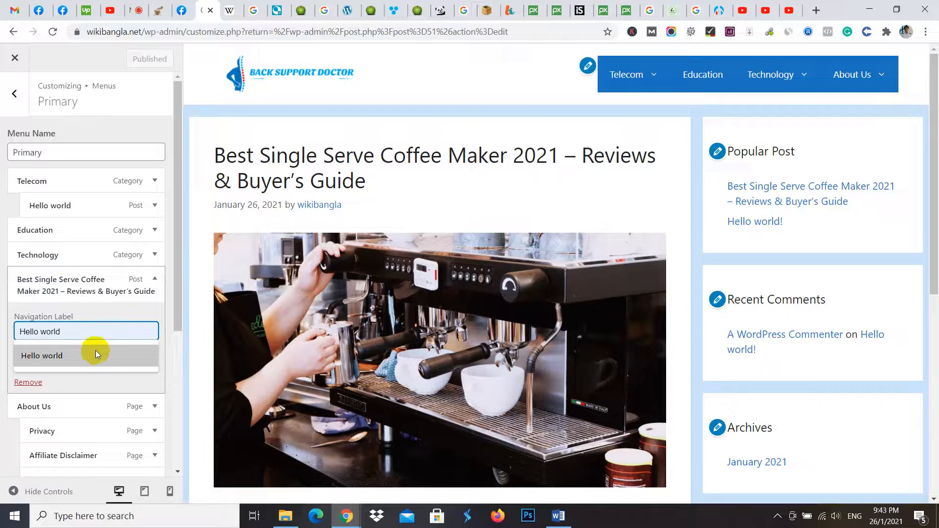
pyautogui.write('S')
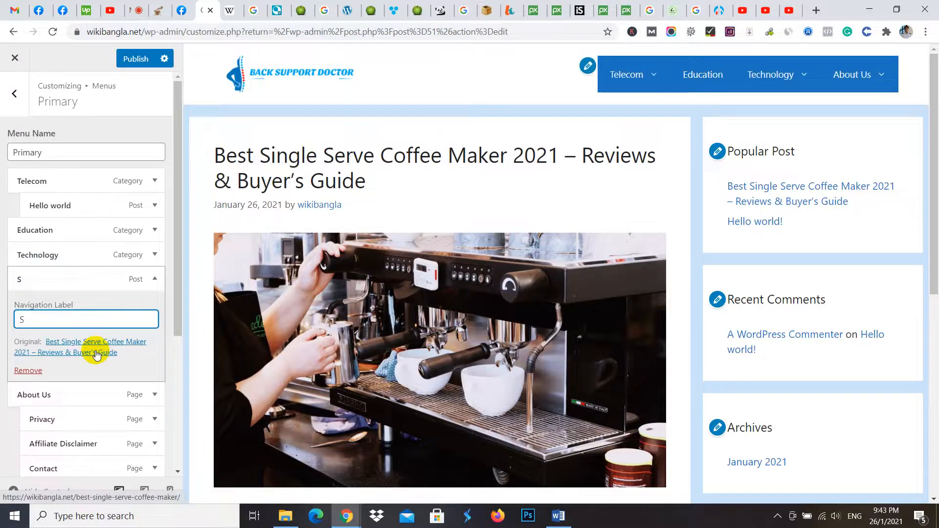
pyautogui.write('ing')
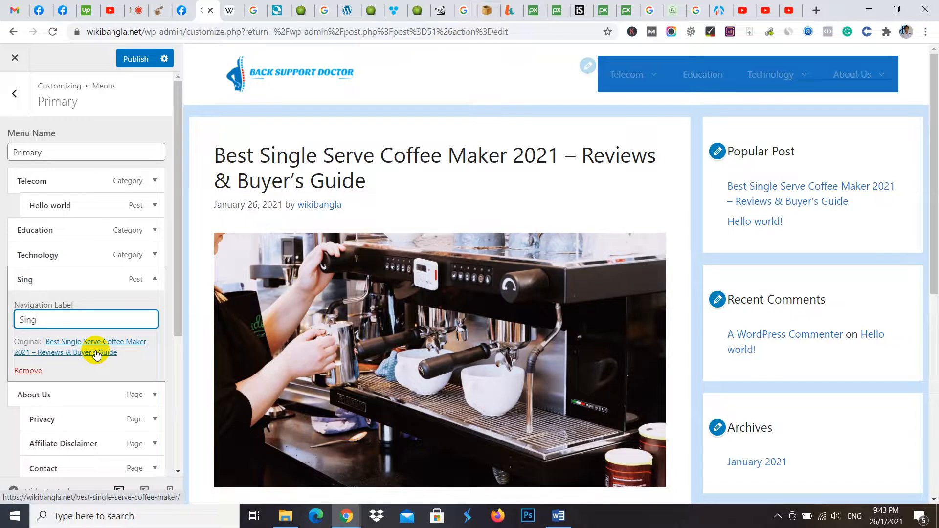
pyautogui.write('le')
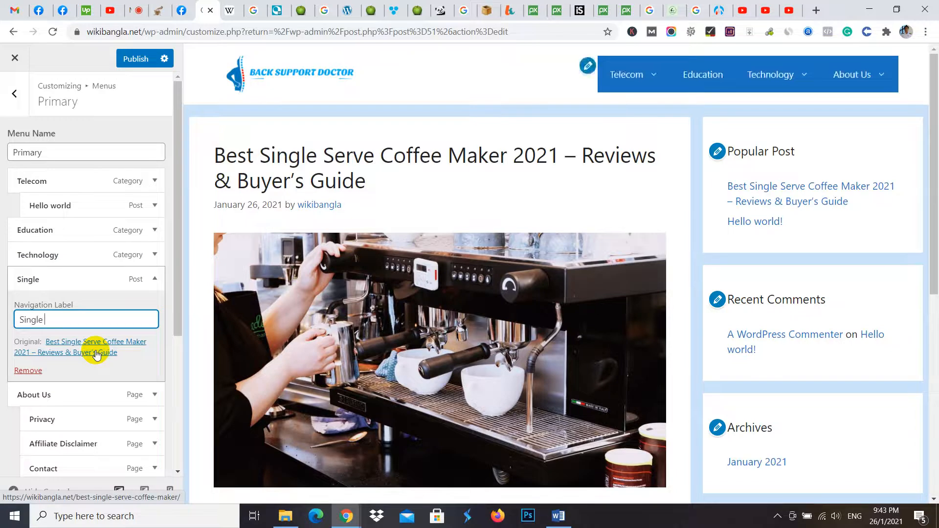
pyautogui.write(' Serve Co')
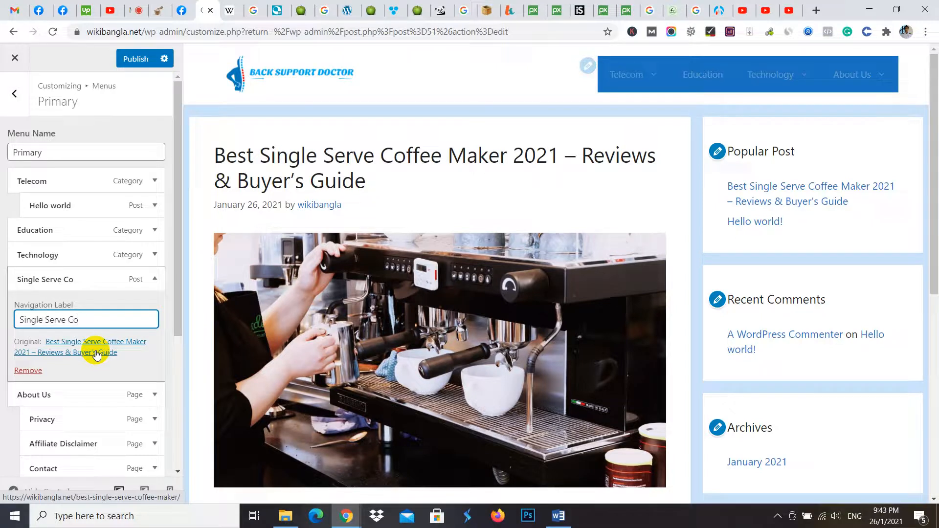
pyautogui.write('ffee Maker')
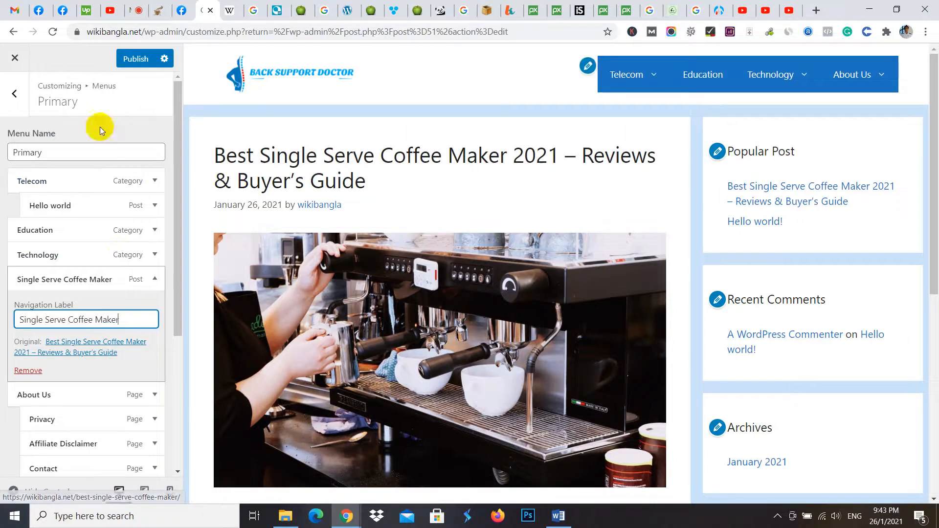
pyautogui.click(147, 68)
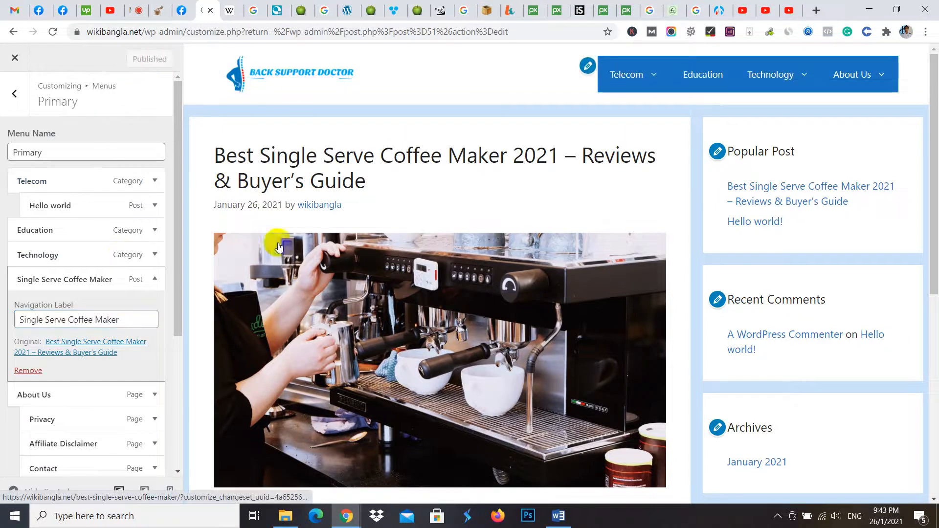
# - Go back to the live home page in the incognito window and check the coffee maker entry's label under Technology
pyautogui.moveTo(345, 513)
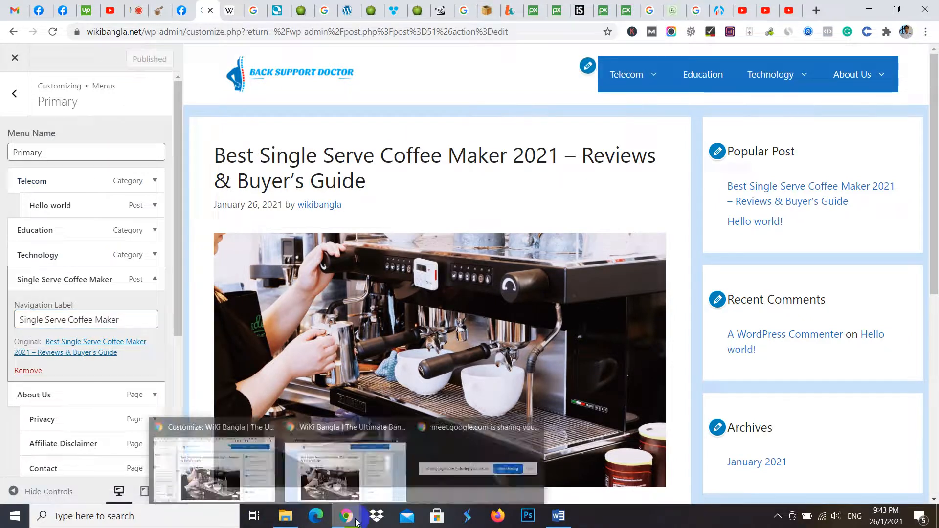
pyautogui.click(399, 475)
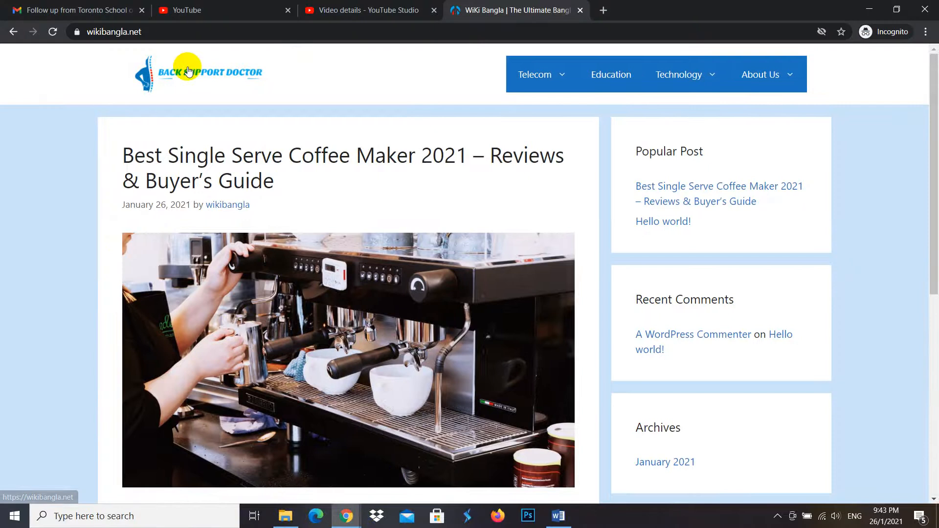
pyautogui.moveTo(704, 71)
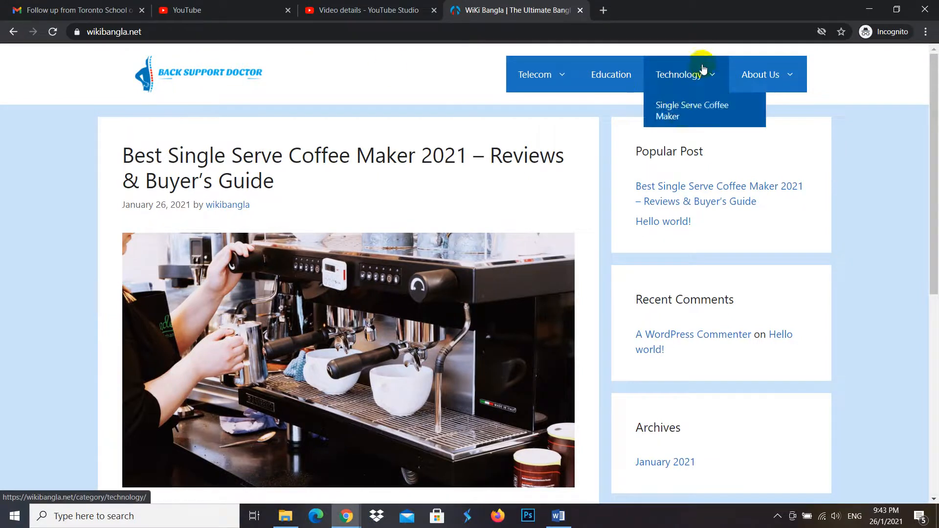
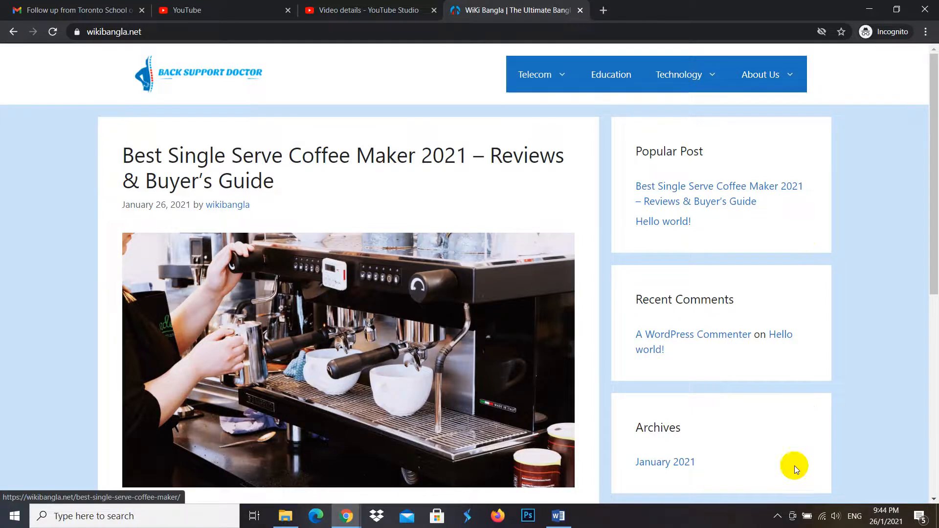
# - Return to the theme customizer window, close the customizer and look over the coffee maker post in its editor
pyautogui.click(215, 78)
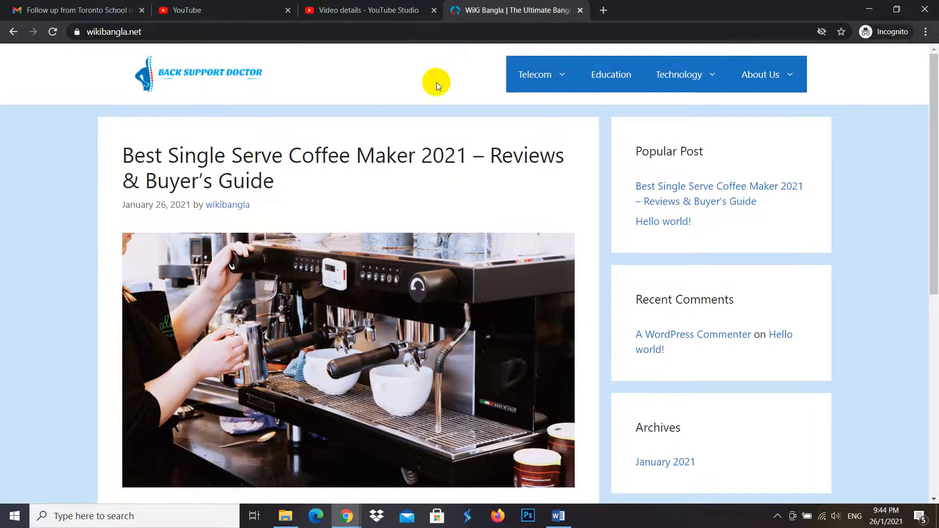
pyautogui.moveTo(348, 517)
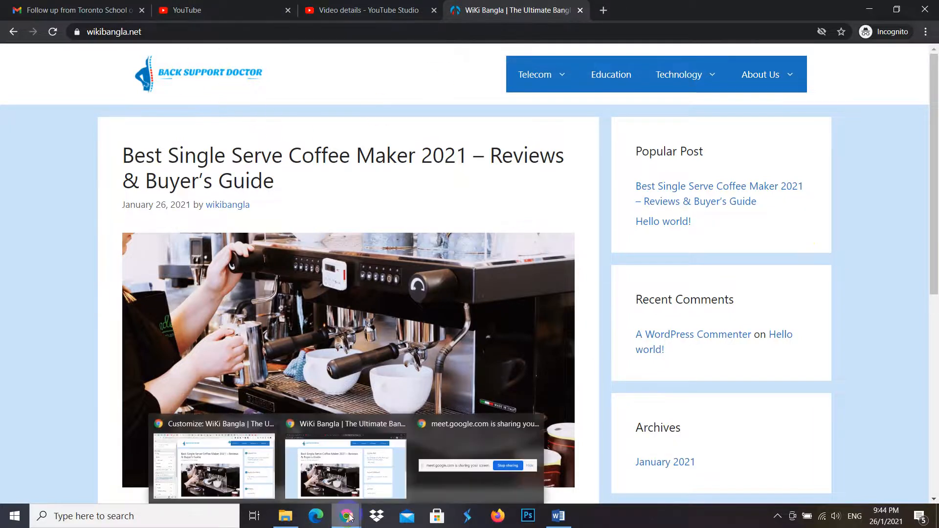
pyautogui.click(252, 465)
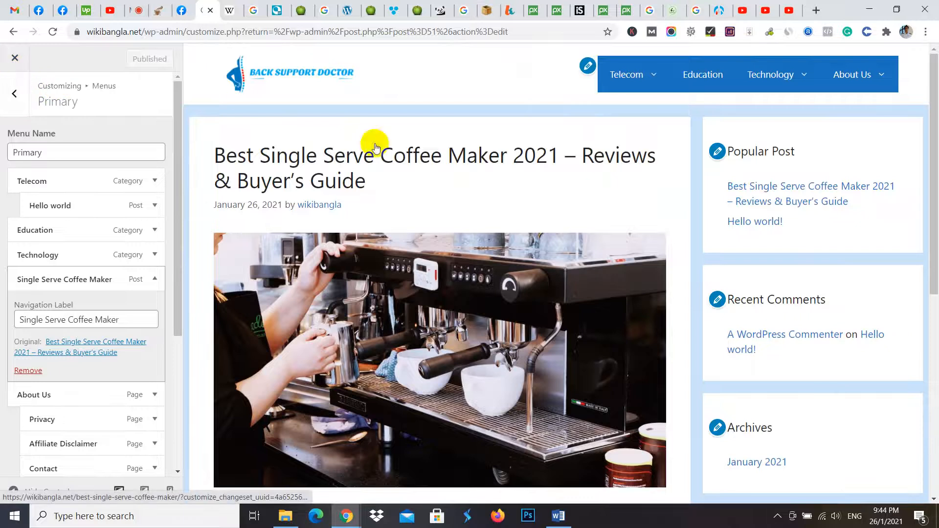
pyautogui.click(18, 57)
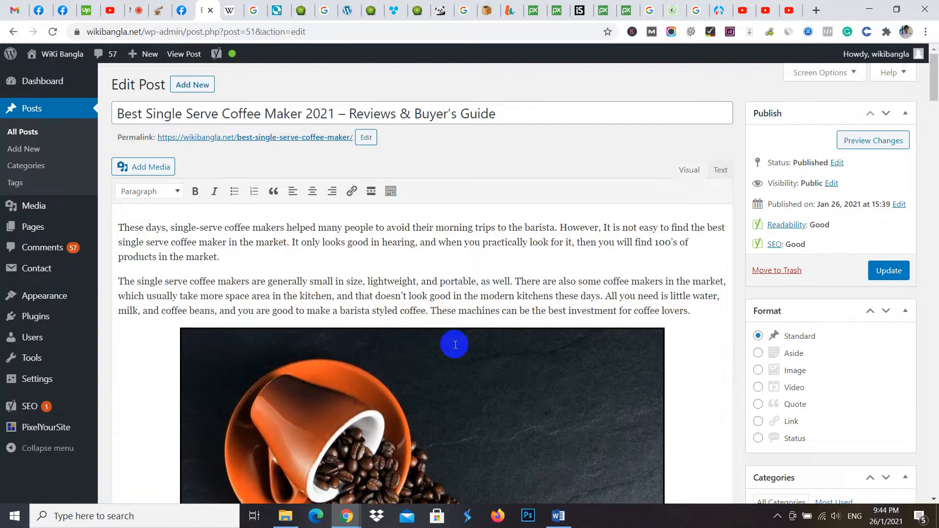
pyautogui.scroll(-15, 455, 344)
pyautogui.scroll(5, 448, 373)
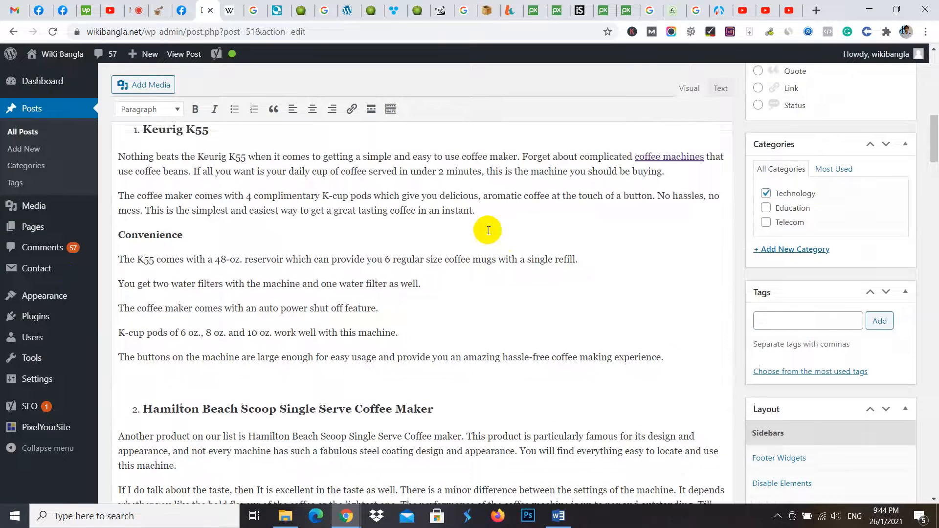
pyautogui.scroll(7, 488, 230)
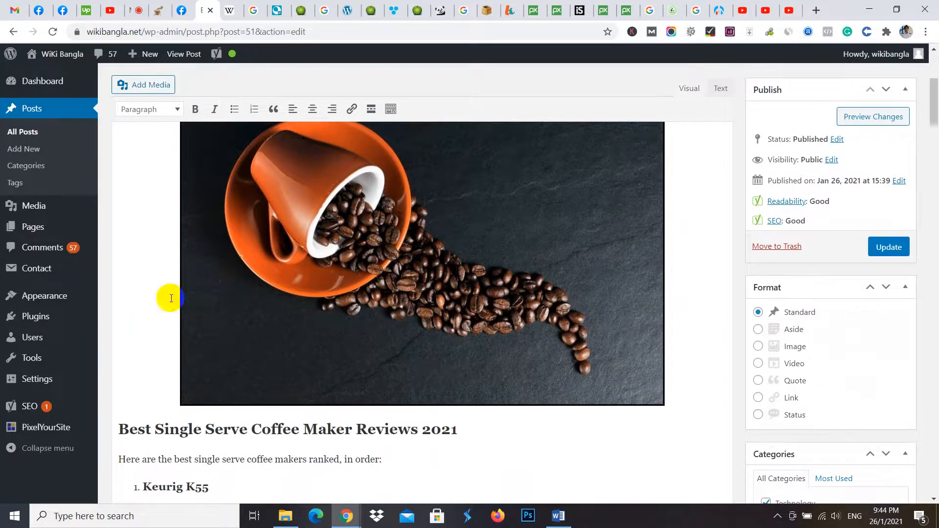
# - Search the directory of new plugins for "wp table"
pyautogui.moveTo(95, 320)
pyautogui.moveTo(42, 316)
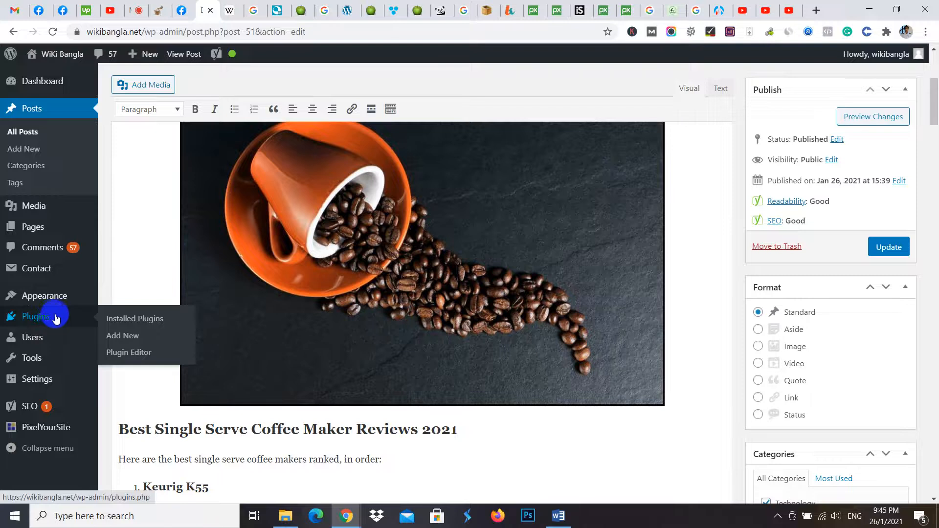
pyautogui.click(126, 337)
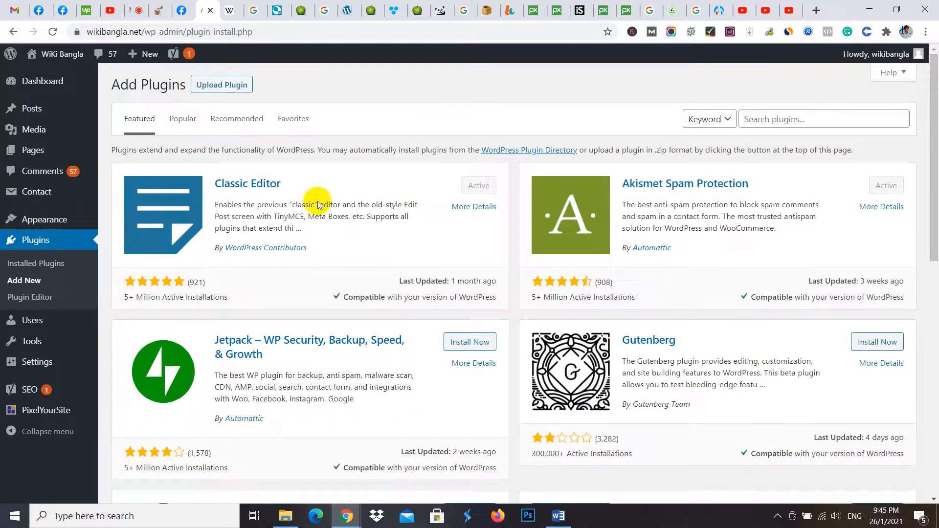
pyautogui.click(768, 121)
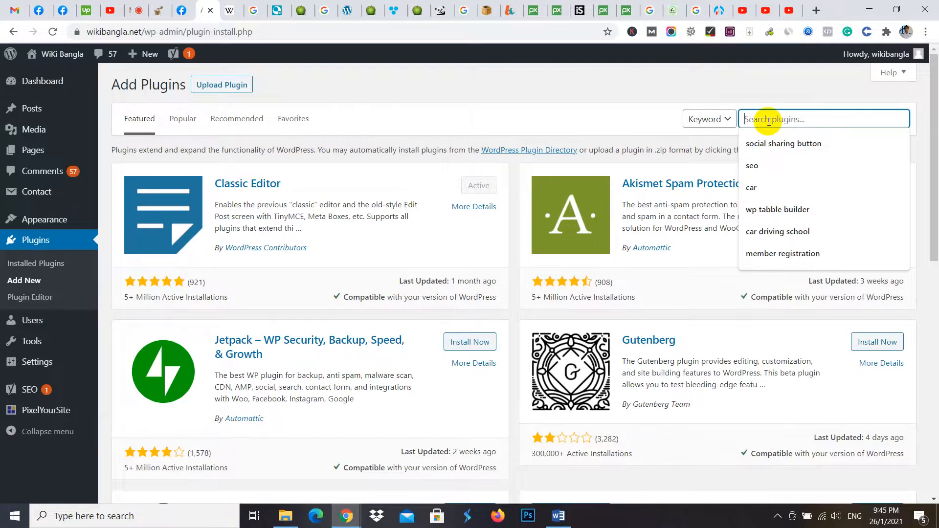
pyautogui.write('wp')
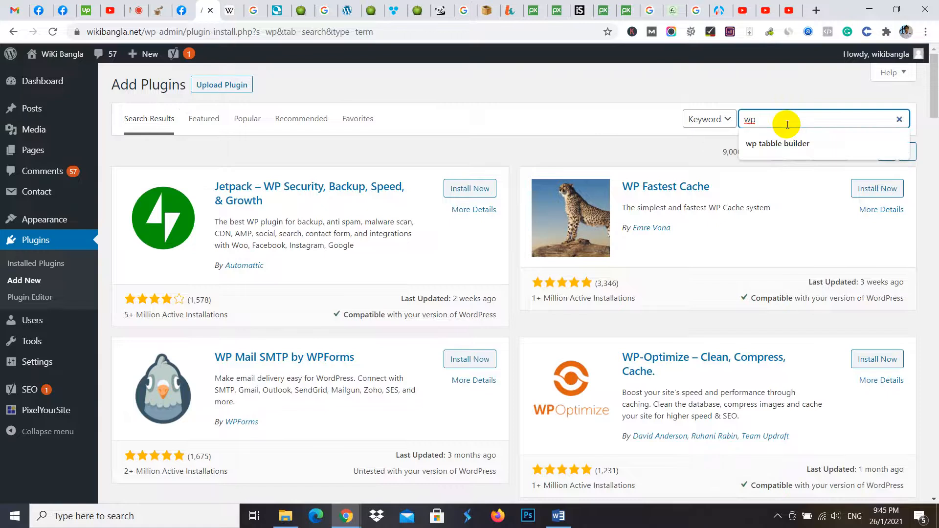
pyautogui.write(' table')
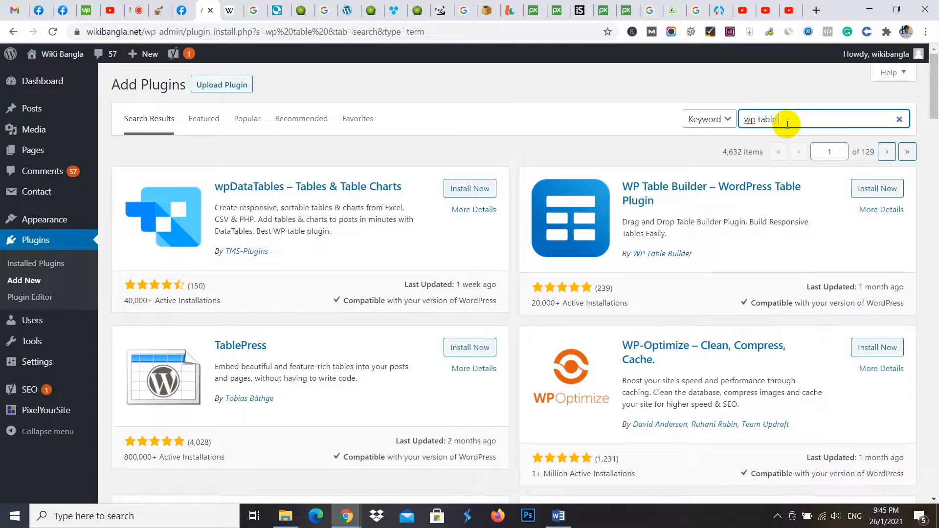
# - Install and activate the WP Table Builder plugin and return to the dashboard home
pyautogui.click(875, 191)
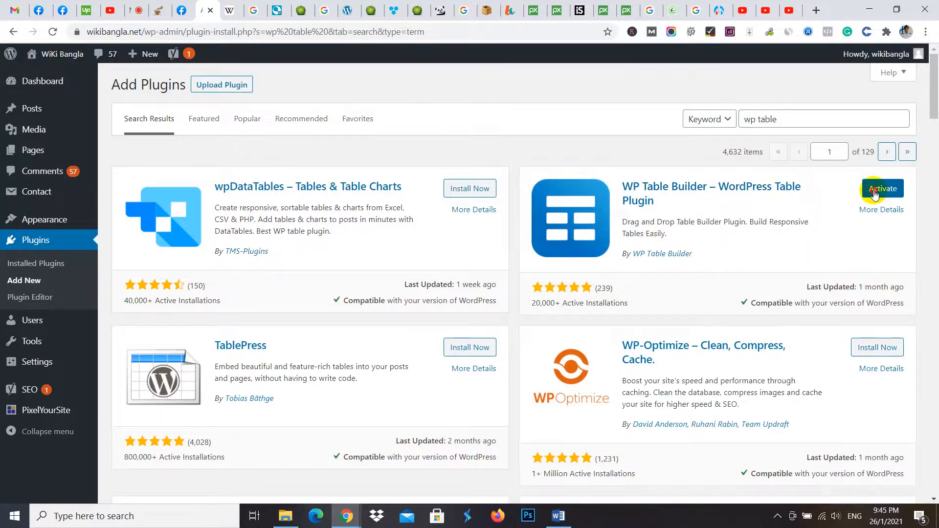
pyautogui.click(861, 191)
pyautogui.moveTo(44, 337)
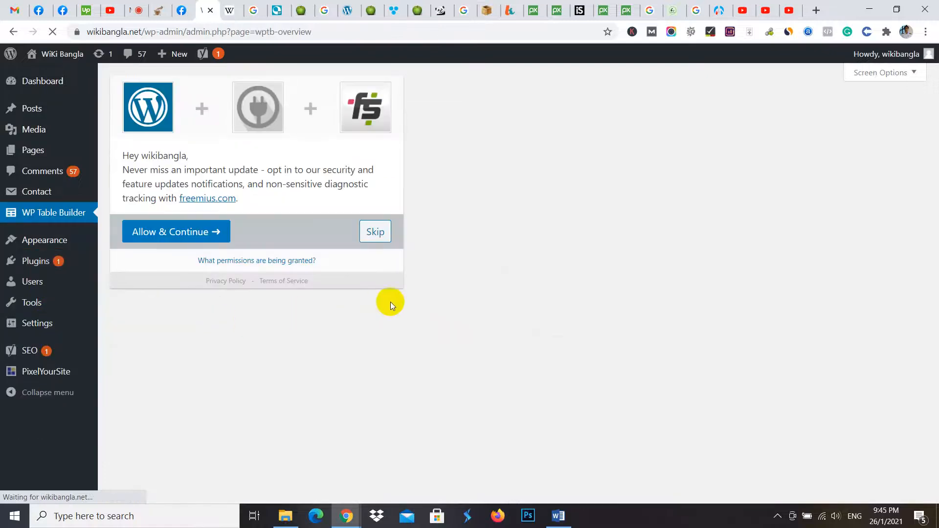
pyautogui.moveTo(49, 87)
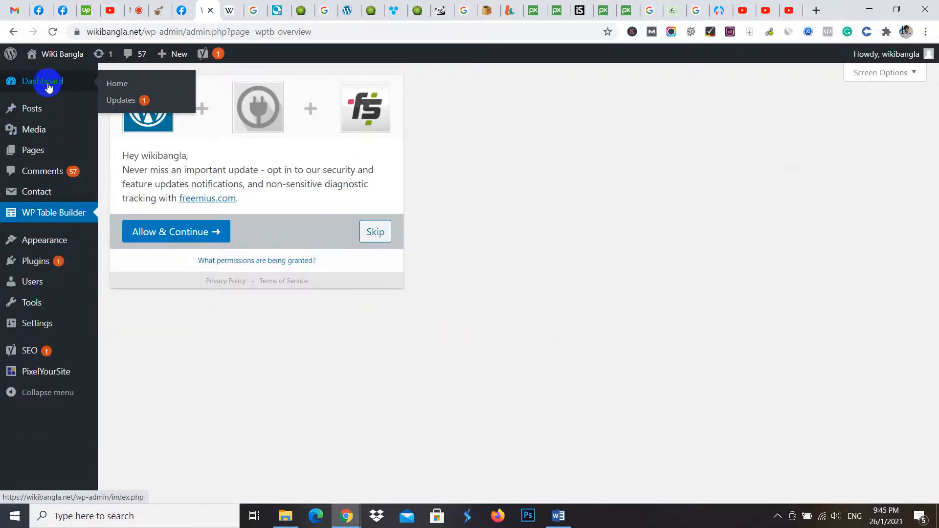
pyautogui.click(48, 87)
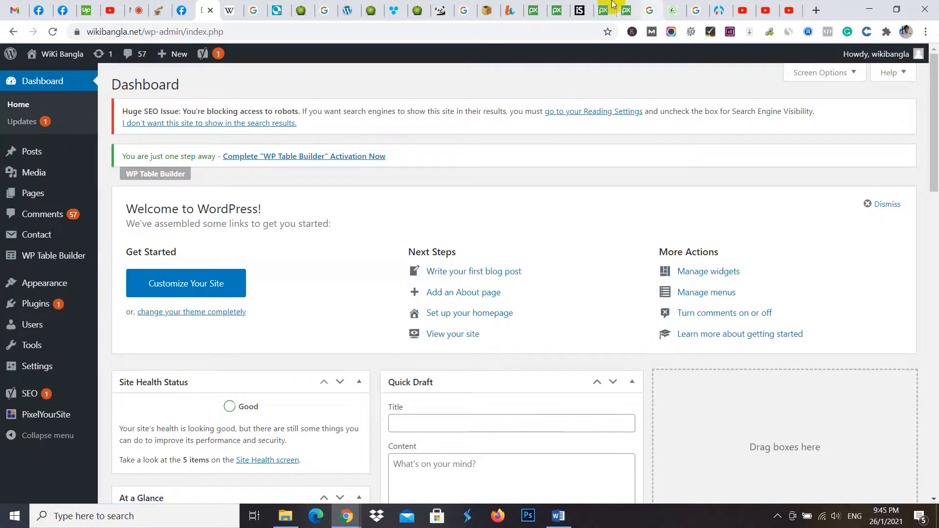
# - Examine the comparison table and the pros and cons boxes in the juicerkings.com single-serve blenders article
pyautogui.click(417, 6)
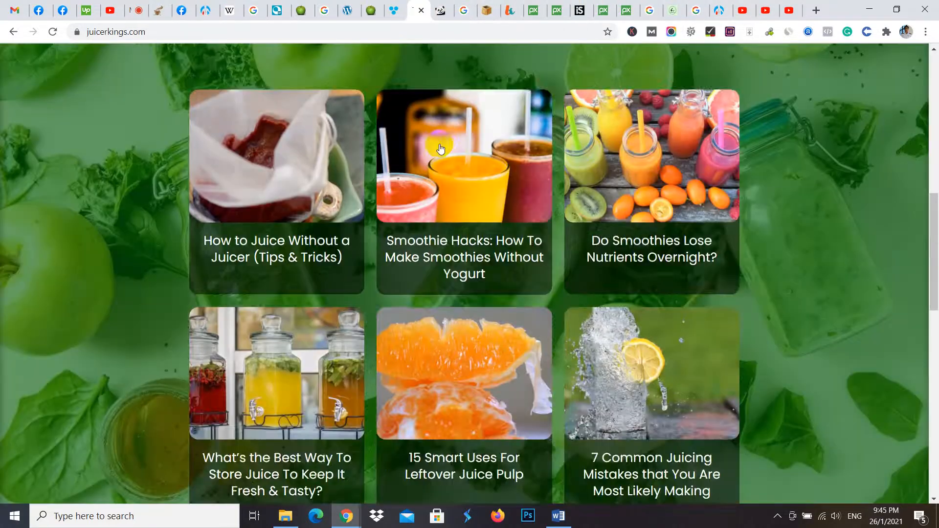
pyautogui.click(300, 7)
pyautogui.scroll(12, 409, 192)
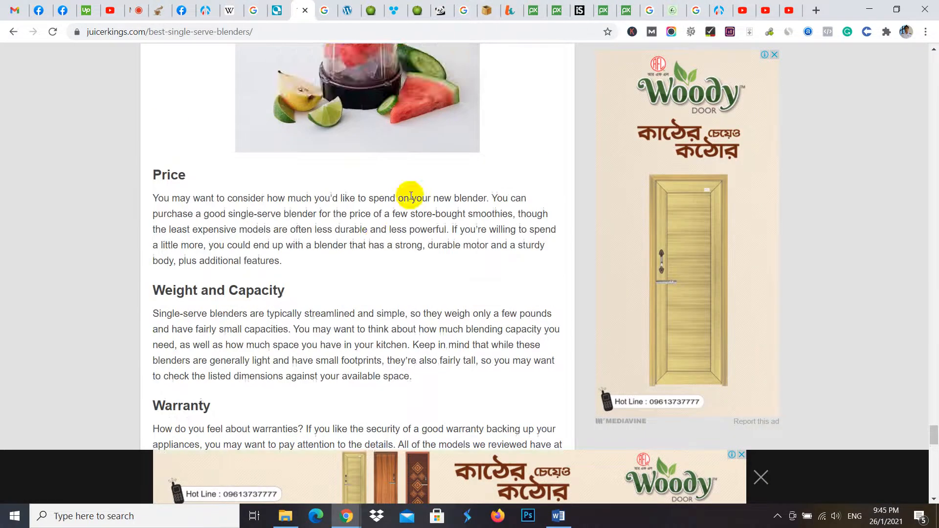
pyautogui.scroll(3, 932, 421)
pyautogui.moveTo(932, 406); pyautogui.dragTo(932, 54)
pyautogui.scroll(-4, 345, 287)
pyautogui.scroll(-2, 293, 223)
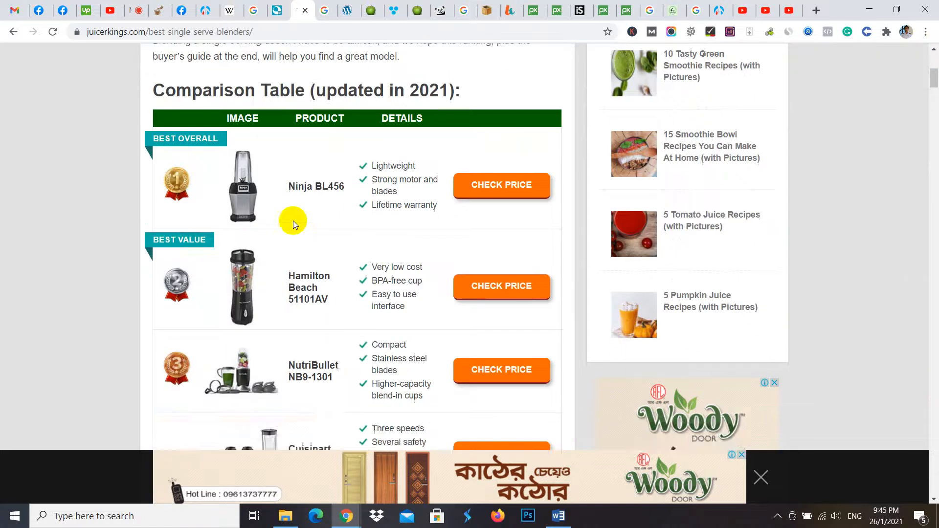
pyautogui.scroll(-15, 394, 236)
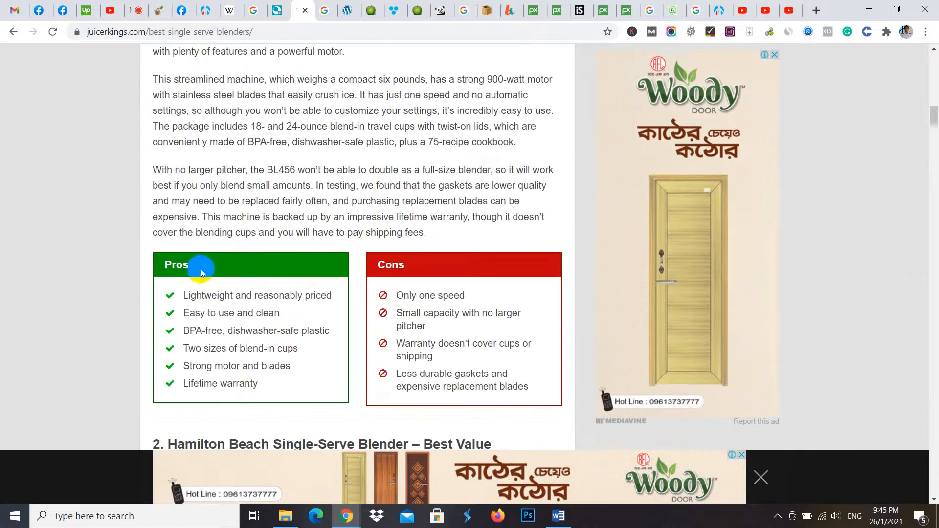
# - Go back to the WordPress dashboard and open the page for adding new plugins from the installed plugins list
pyautogui.click(726, 5)
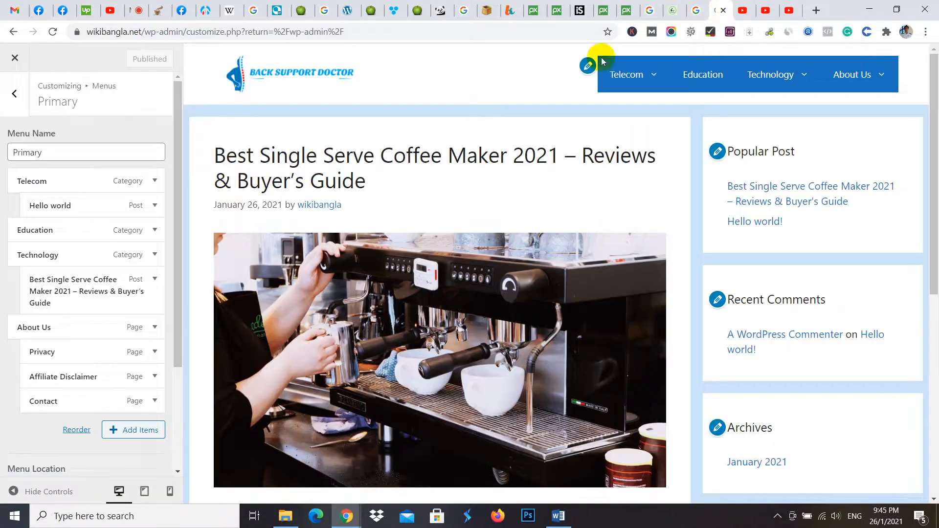
pyautogui.click(204, 10)
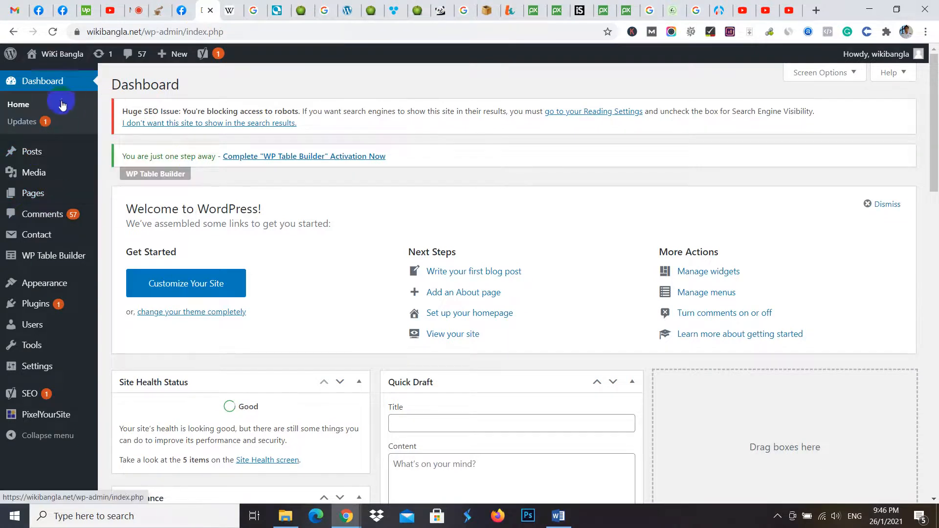
pyautogui.moveTo(40, 304)
pyautogui.click(105, 306)
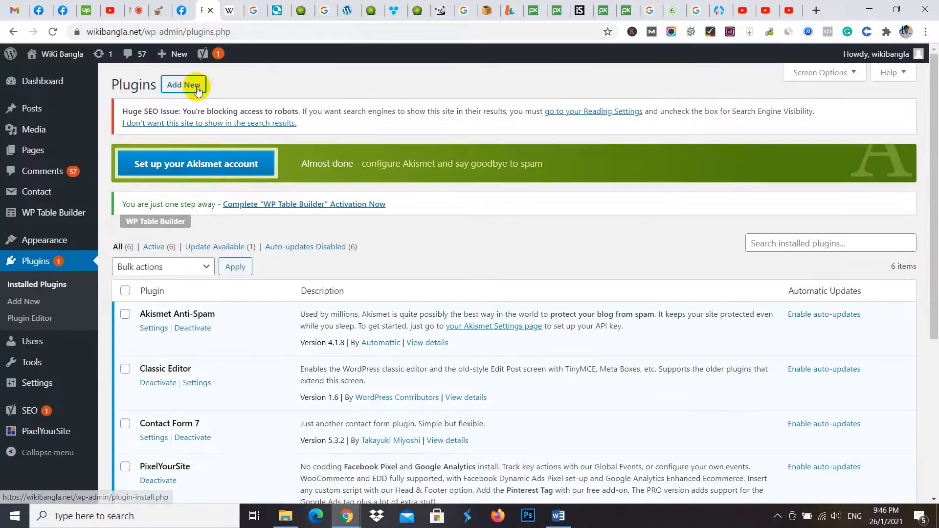
pyautogui.click(184, 85)
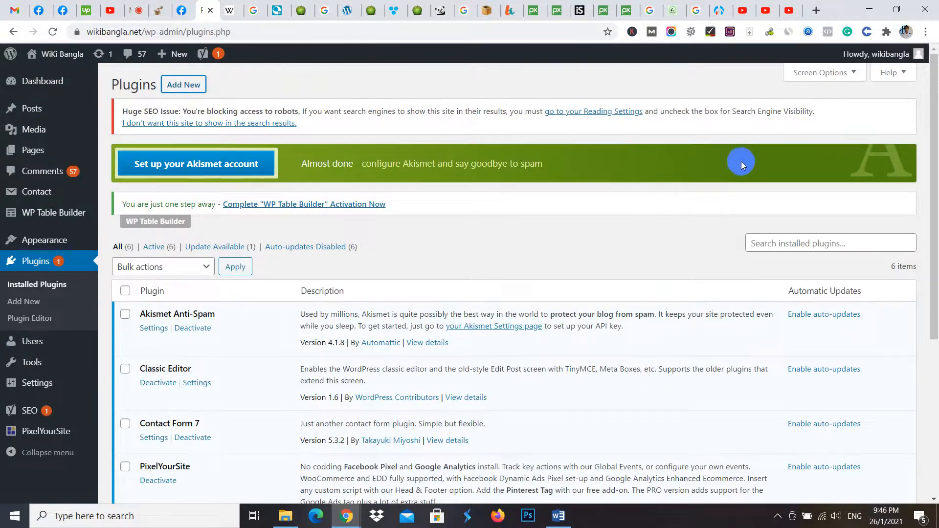
pyautogui.click(179, 86)
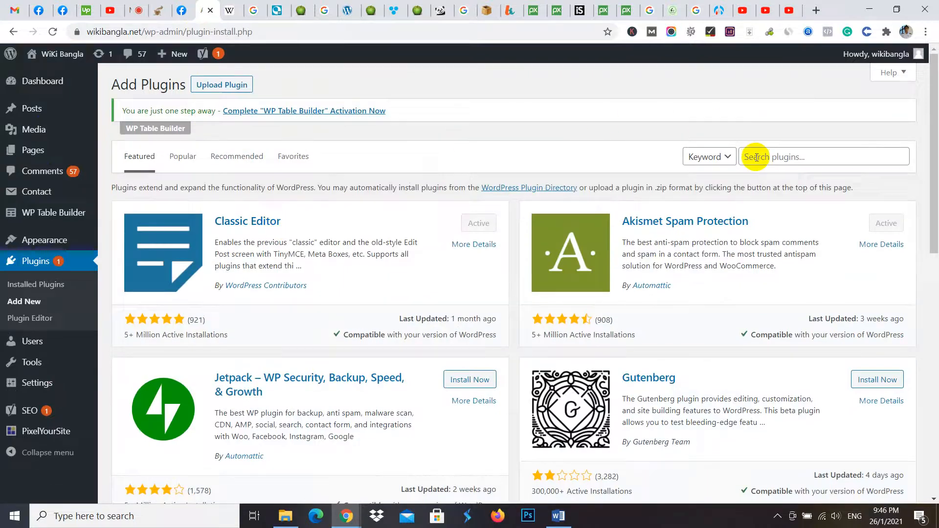
# - Search the plugins for "mighty" and install and activate Mighty Classic Pros And Cons
pyautogui.click(756, 157)
pyautogui.write('mi')
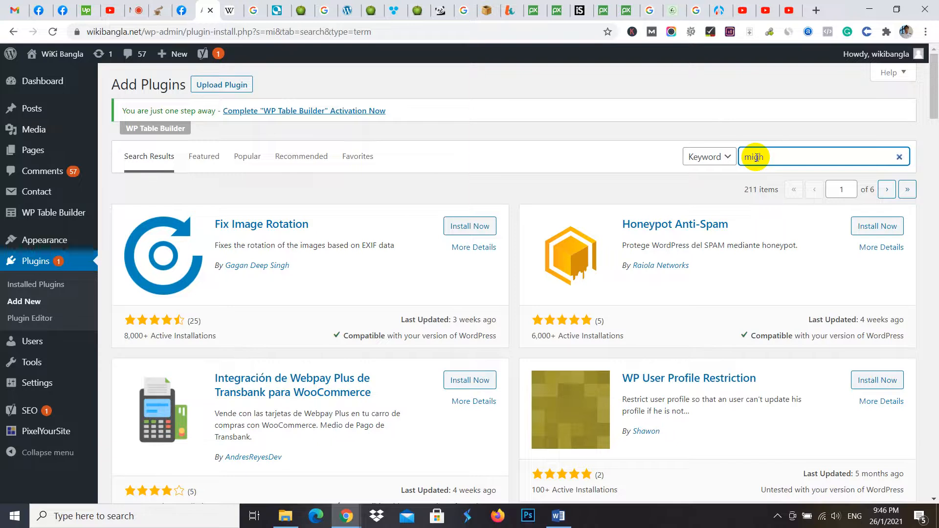
pyautogui.write('gh')
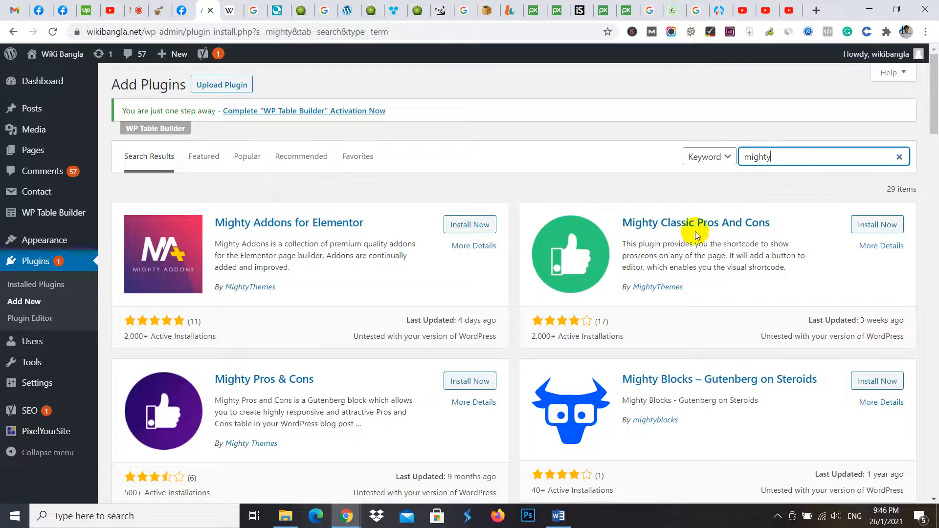
pyautogui.click(886, 225)
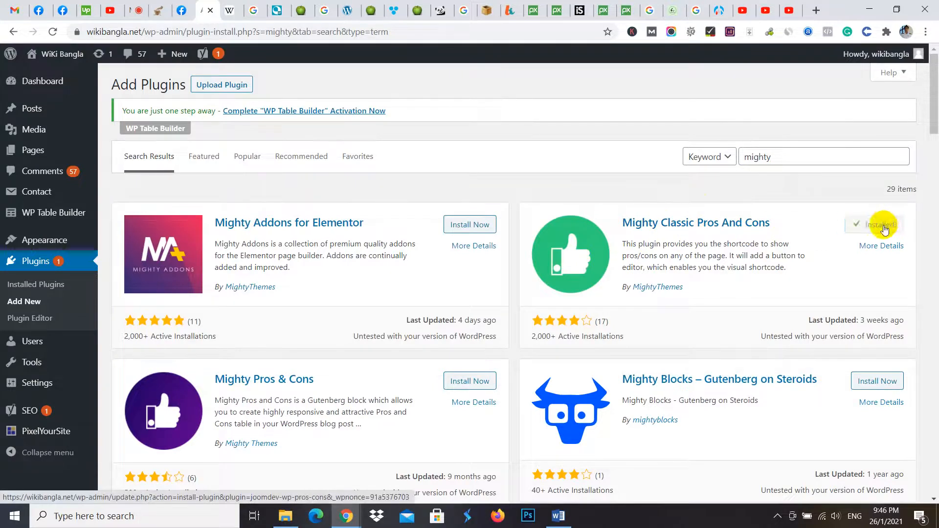
pyautogui.click(883, 226)
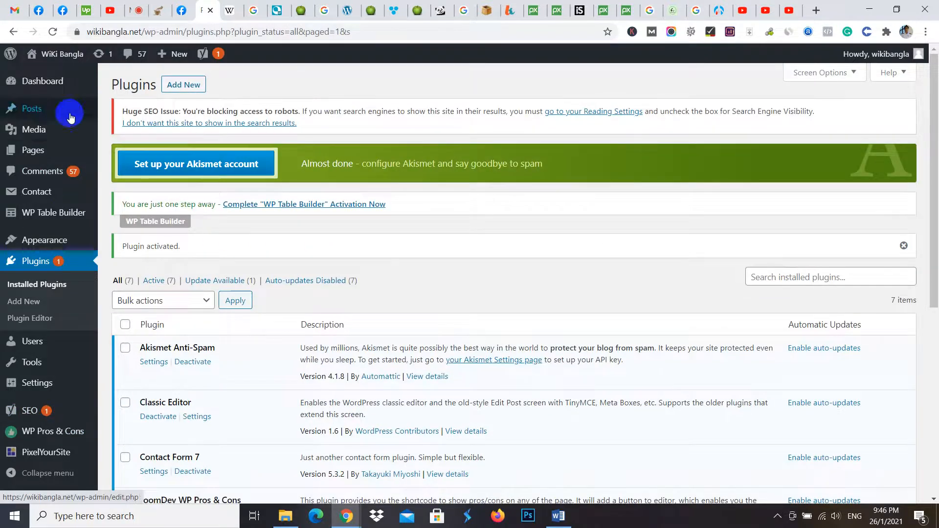
# - Open WP Table Builder from the dashboard and skip its opt-in for update notifications and diagnostic tracking
pyautogui.click(46, 82)
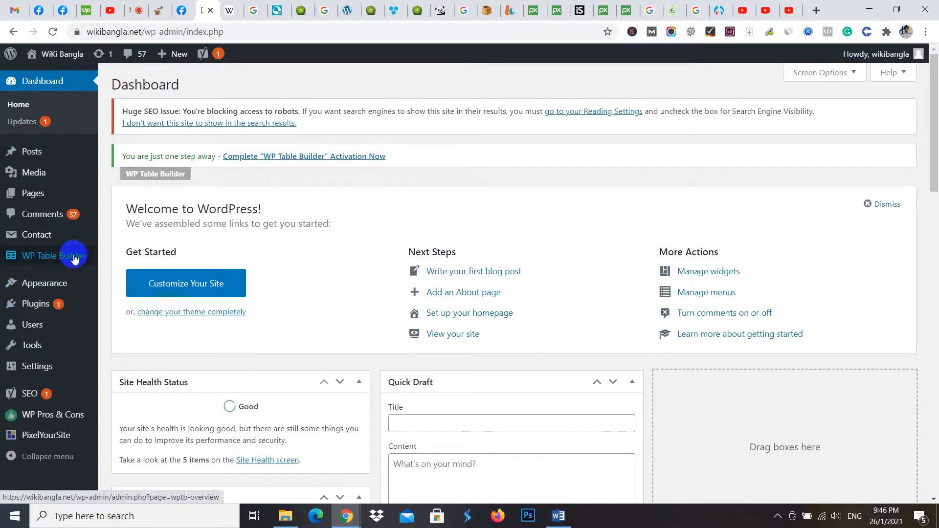
pyautogui.click(44, 257)
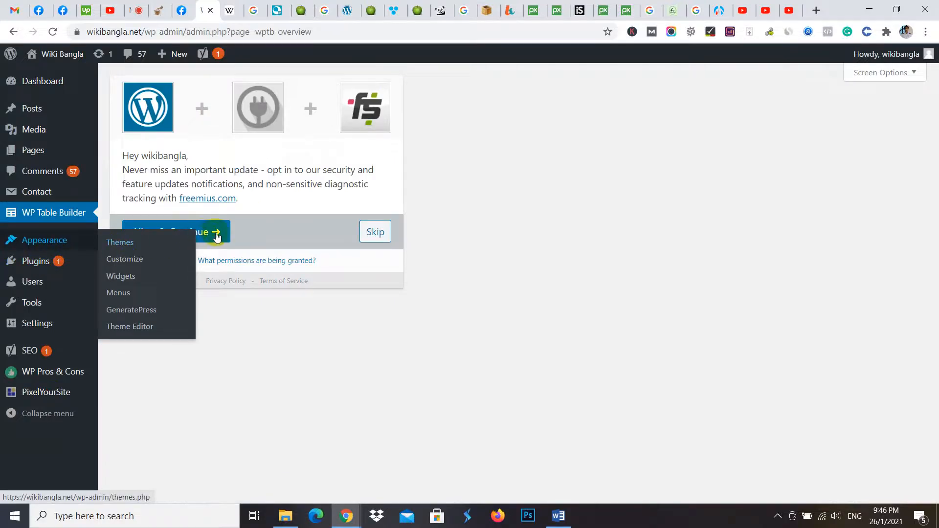
pyautogui.click(377, 233)
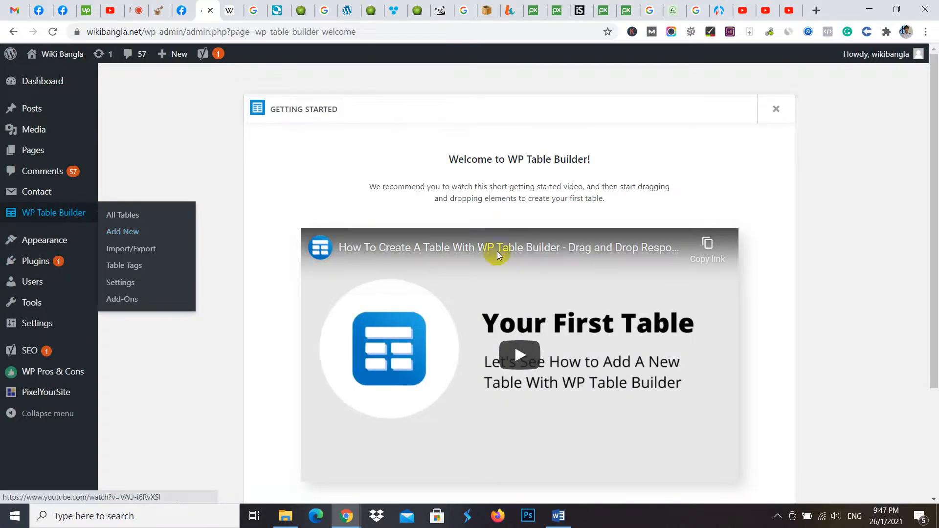
# - Briefly preview WP Table Builder's getting started video and start creating the first table
pyautogui.scroll(-1, 522, 318)
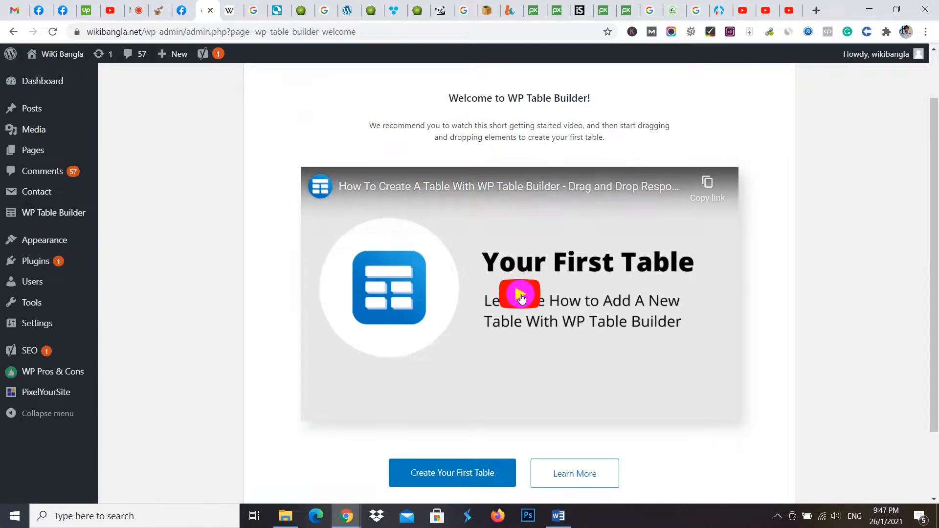
pyautogui.click(520, 295)
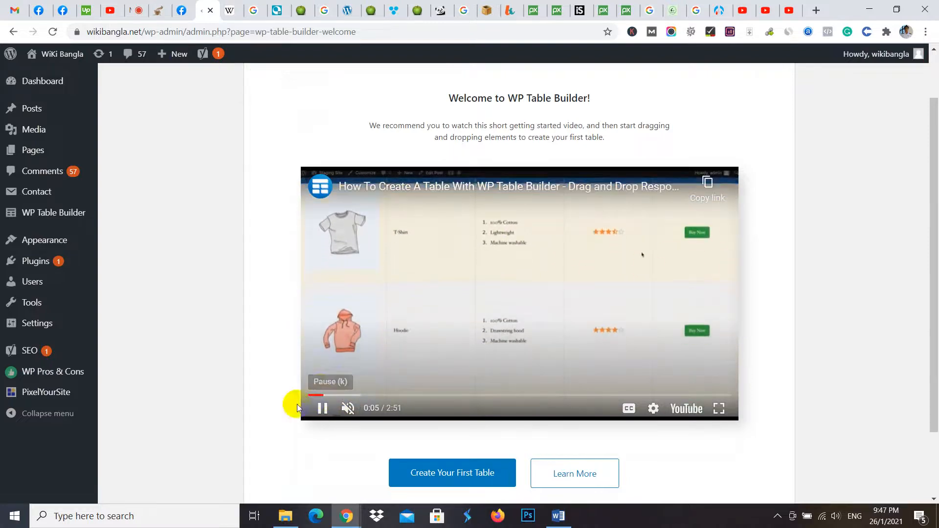
pyautogui.click(320, 409)
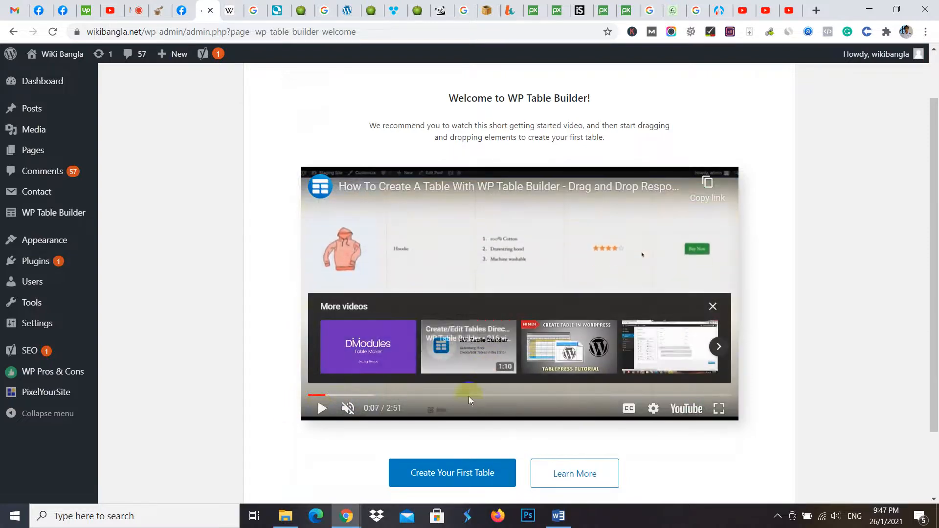
pyautogui.click(440, 475)
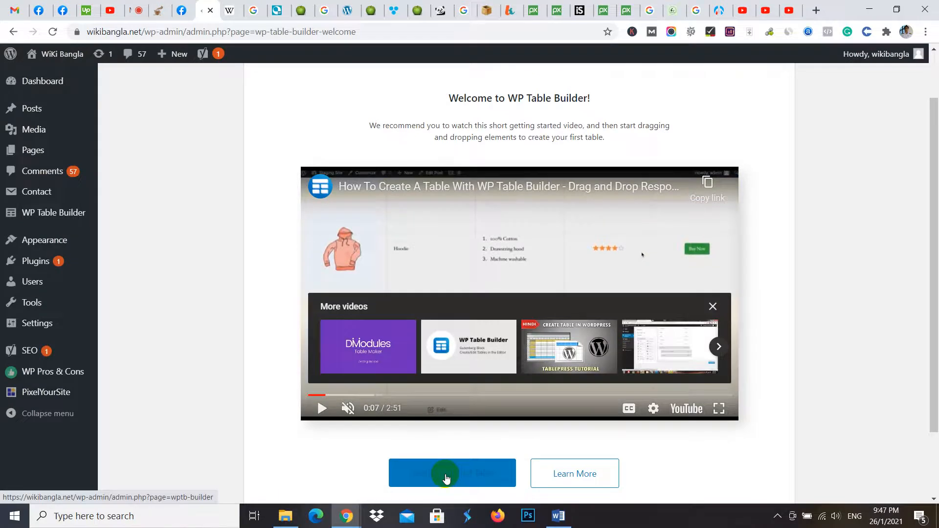
# - Open the table builder for a new table and name the table "best single serve coffee maker"
pyautogui.click(446, 478)
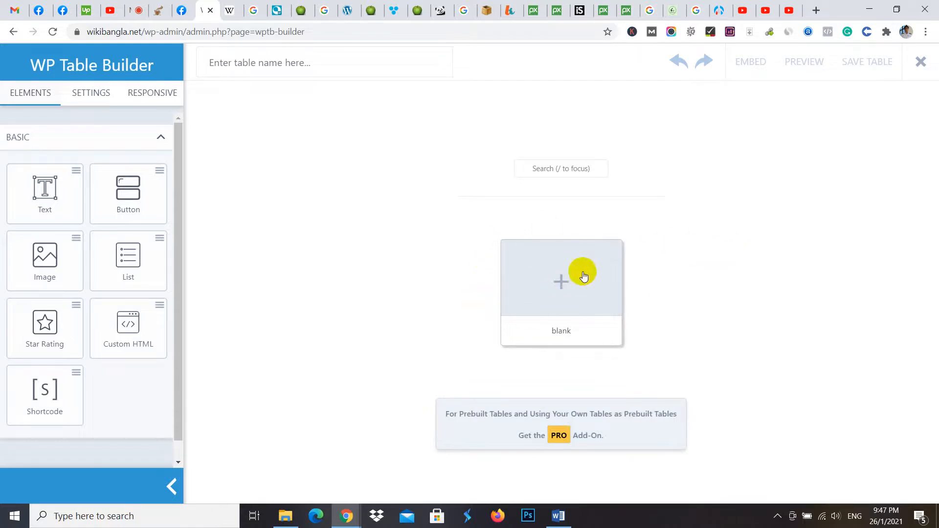
pyautogui.click(287, 66)
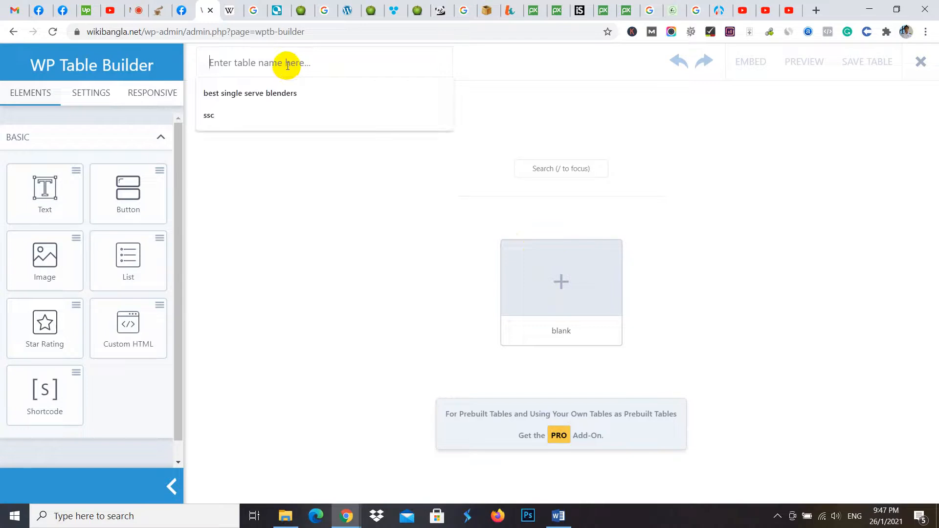
pyautogui.click(266, 98)
pyautogui.moveTo(321, 62); pyautogui.dragTo(283, 69)
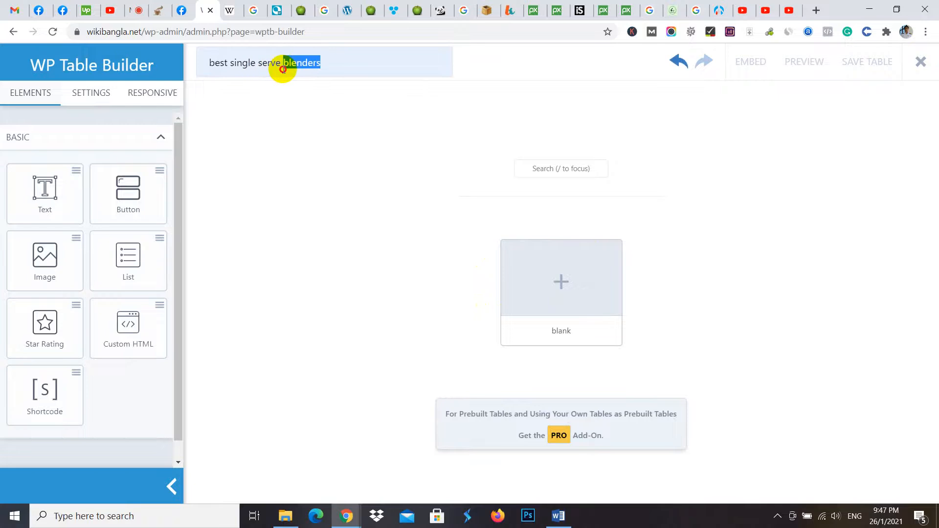
pyautogui.write('coffee mak')
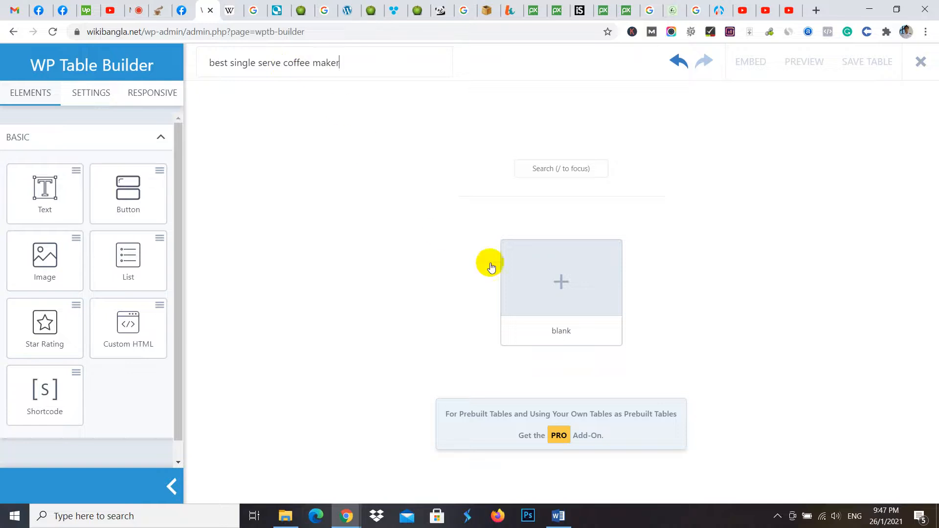
# - Generate a blank table with 4 columns and 3 rows
pyautogui.click(560, 289)
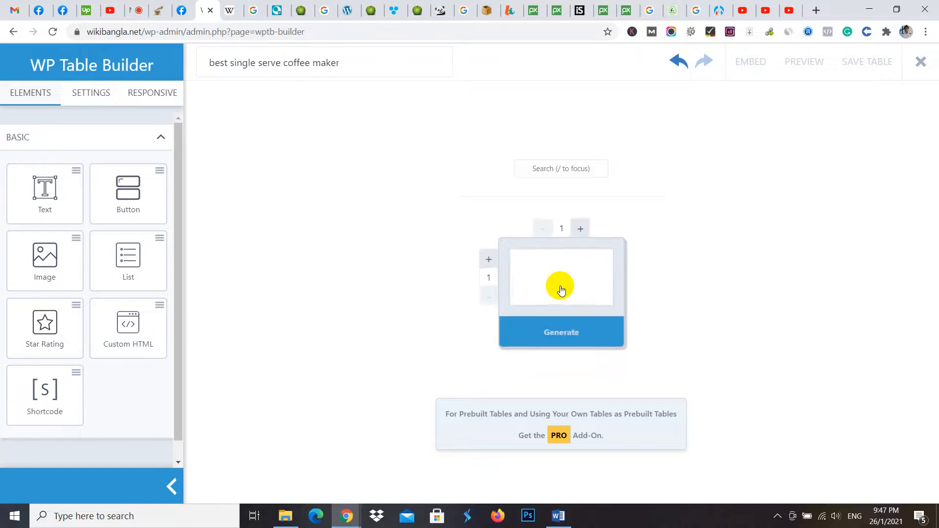
pyautogui.click(581, 229)
pyautogui.click(581, 229)
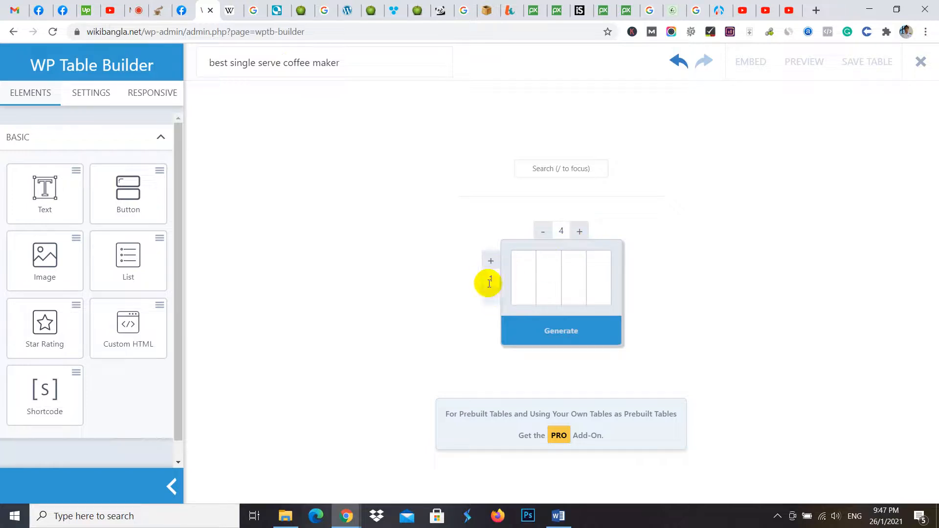
pyautogui.click(491, 262)
pyautogui.click(490, 262)
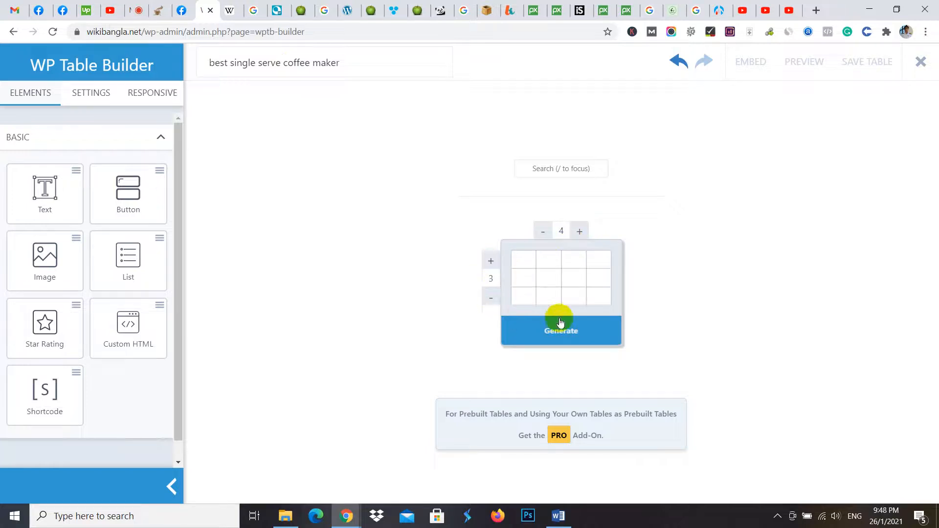
pyautogui.click(578, 327)
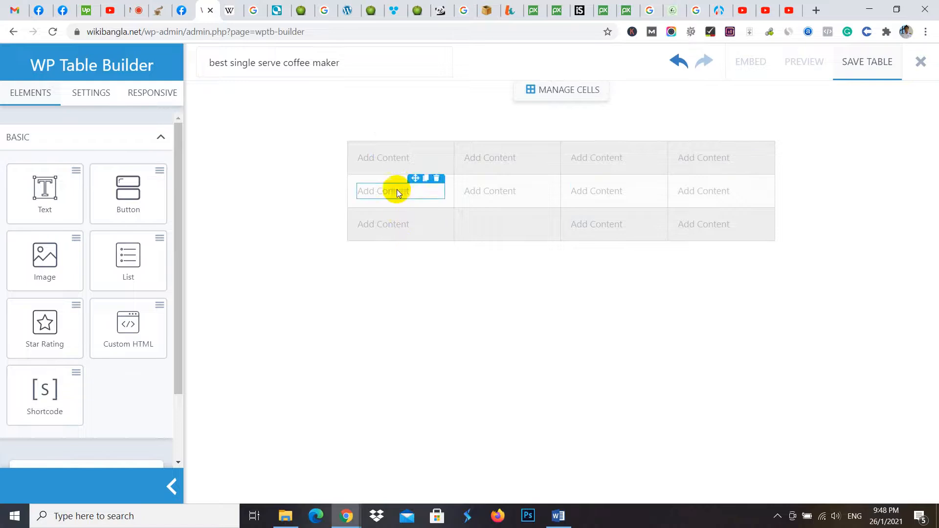
# - Replace the placeholder in the first row's first cell with the image best-single-serve-coffee-maker.jpg from the media library
pyautogui.click(398, 160)
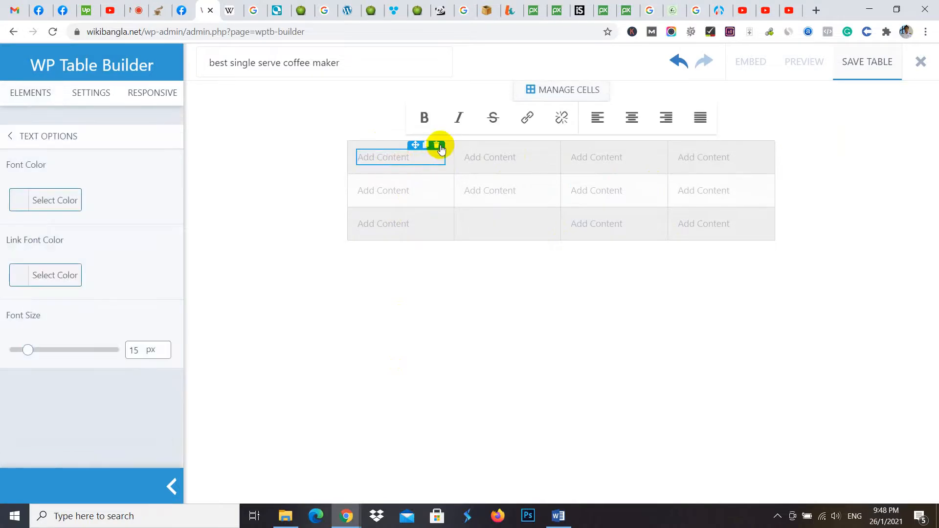
pyautogui.click(436, 146)
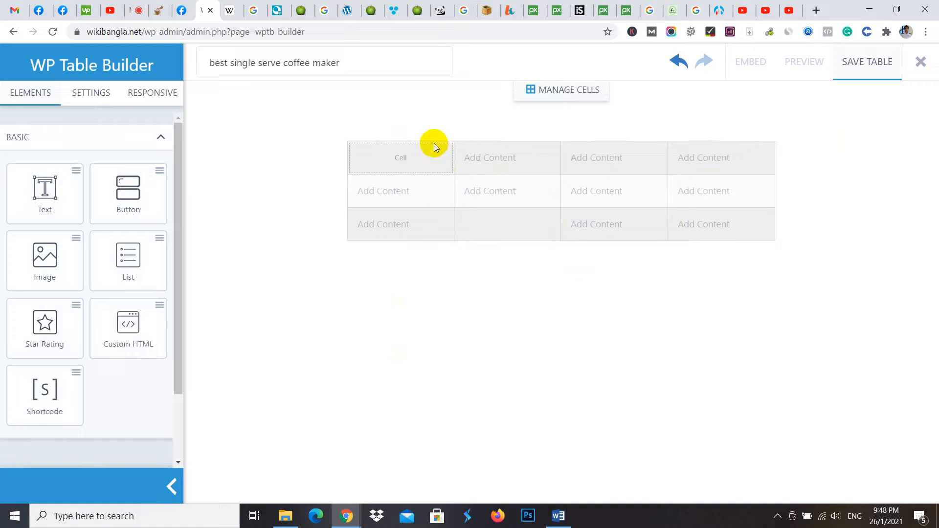
pyautogui.moveTo(46, 258); pyautogui.dragTo(386, 156)
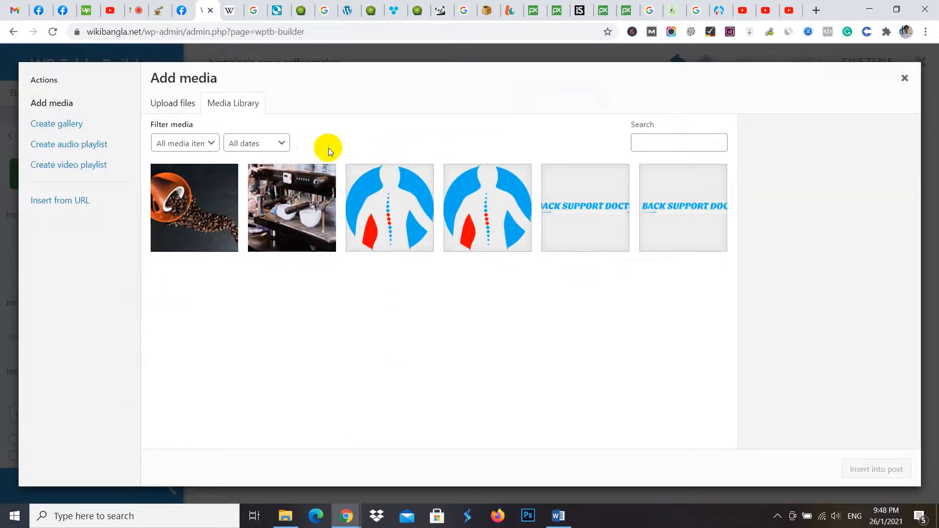
pyautogui.click(313, 194)
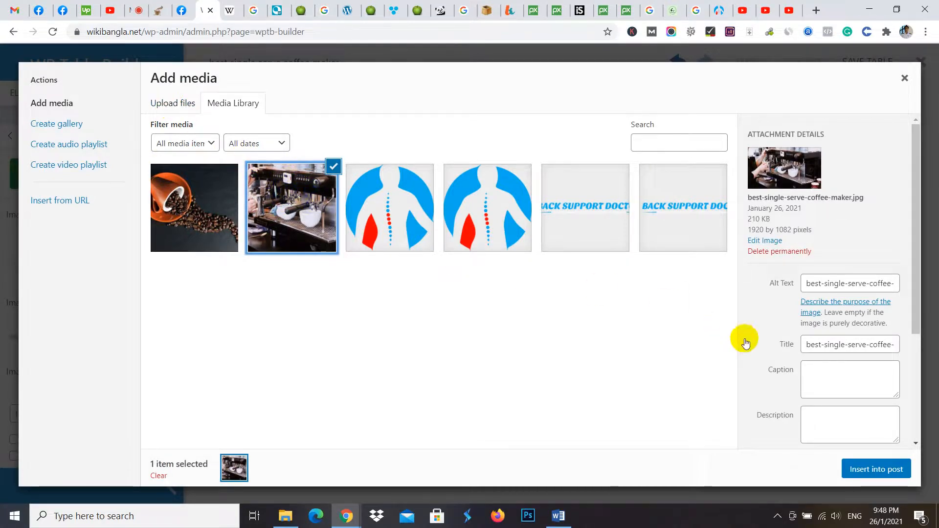
pyautogui.click(858, 465)
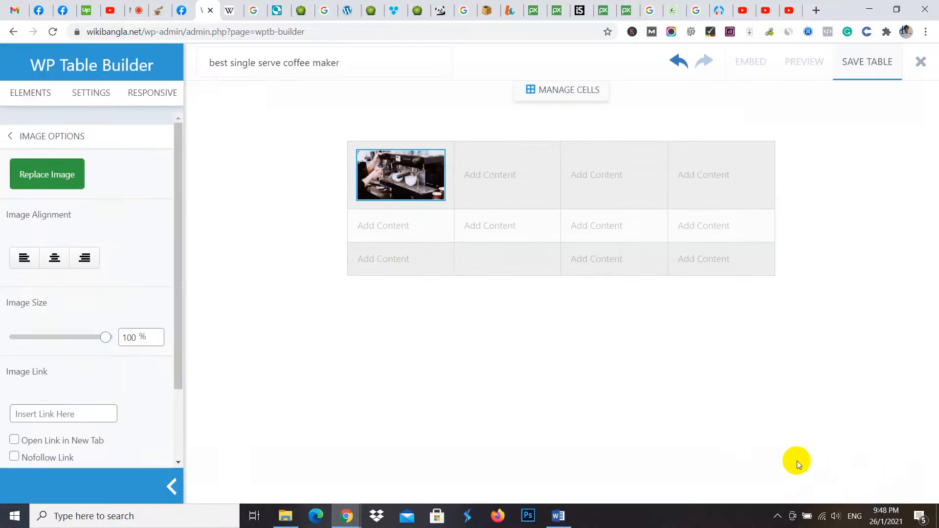
pyautogui.click(416, 187)
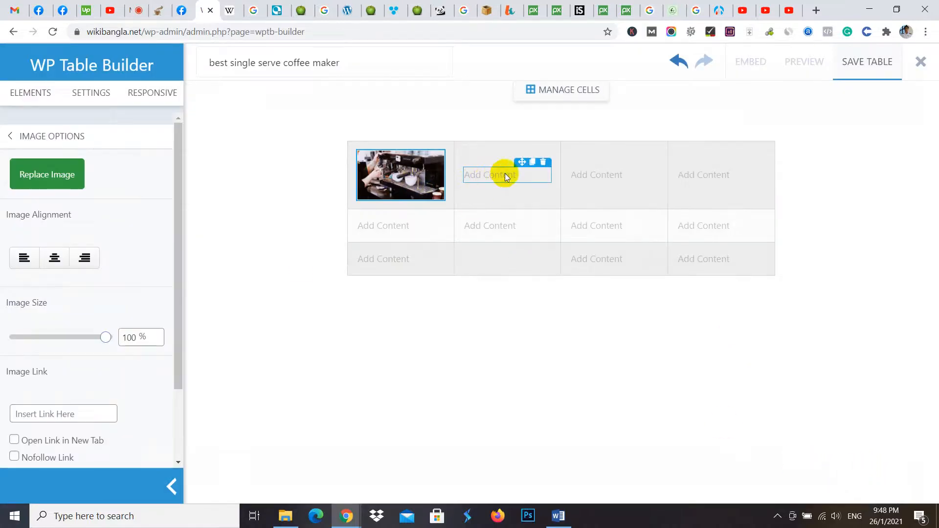
# - Copy the product name "Ninja BL456" from the juicerkings.com comparison table into the first row's second cell
pyautogui.click(505, 177)
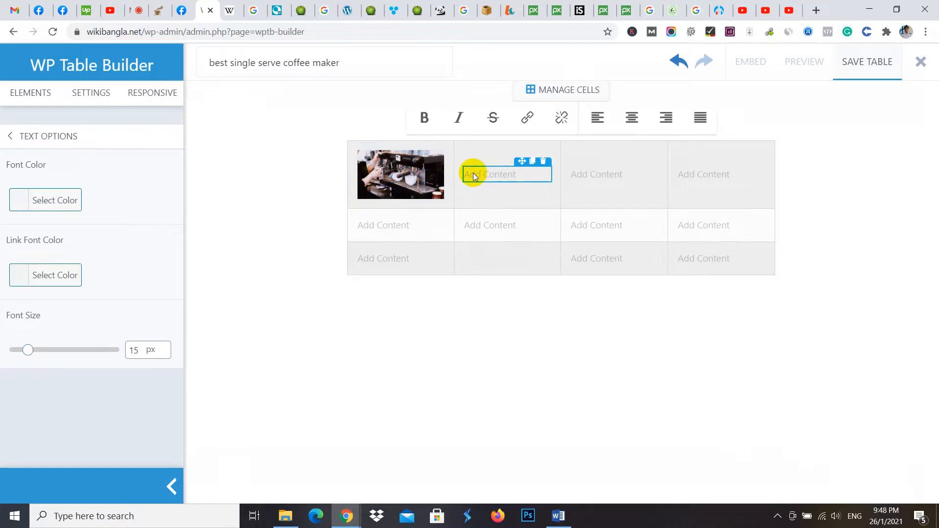
pyautogui.click(372, 7)
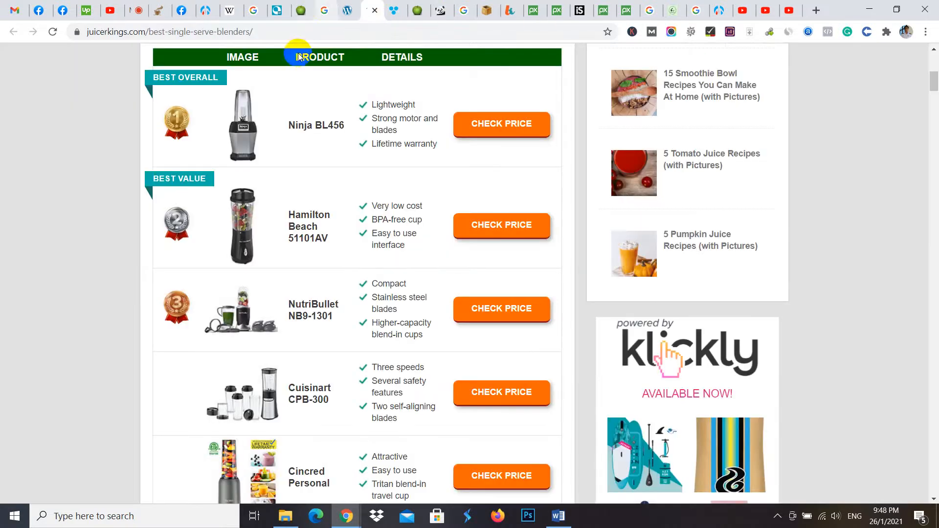
pyautogui.scroll(2, 329, 153)
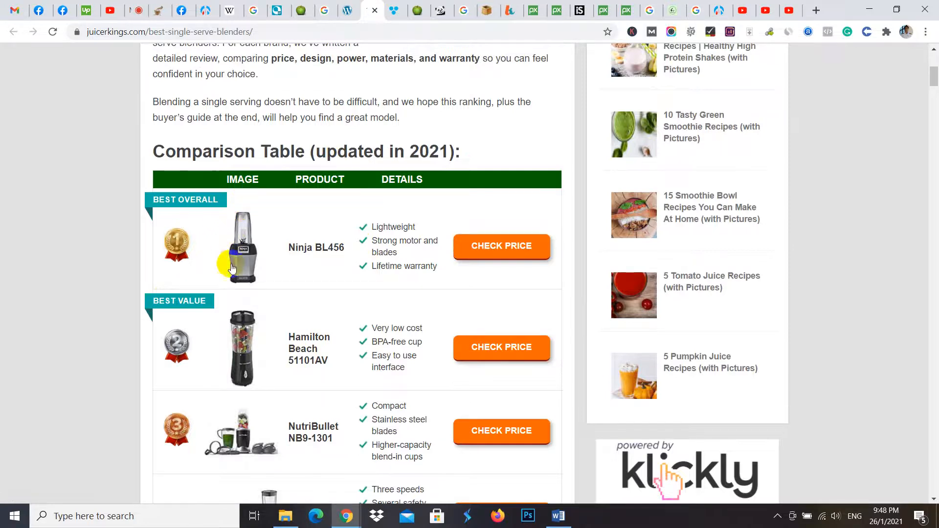
pyautogui.moveTo(288, 248); pyautogui.dragTo(350, 250)
pyautogui.hotkey('ctrl', 'c')
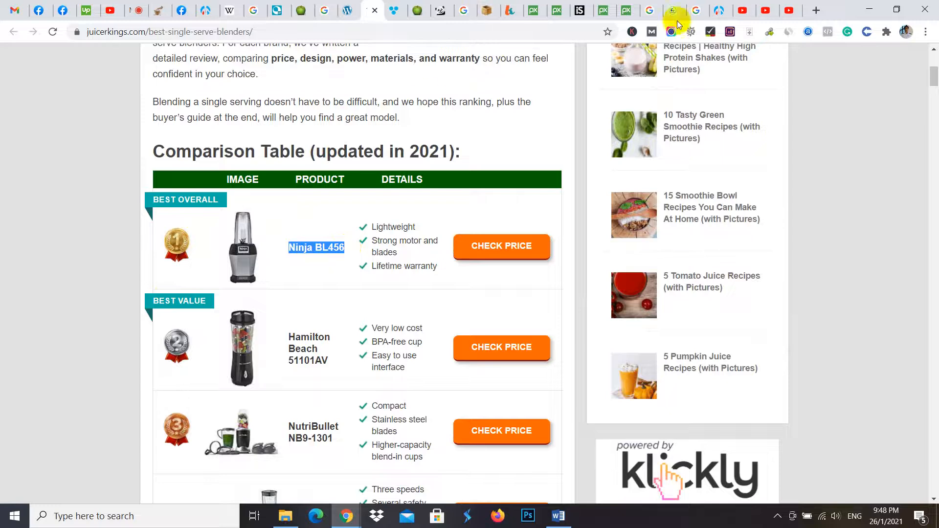
pyautogui.click(205, 10)
pyautogui.hotkey('ctrl', 'v')
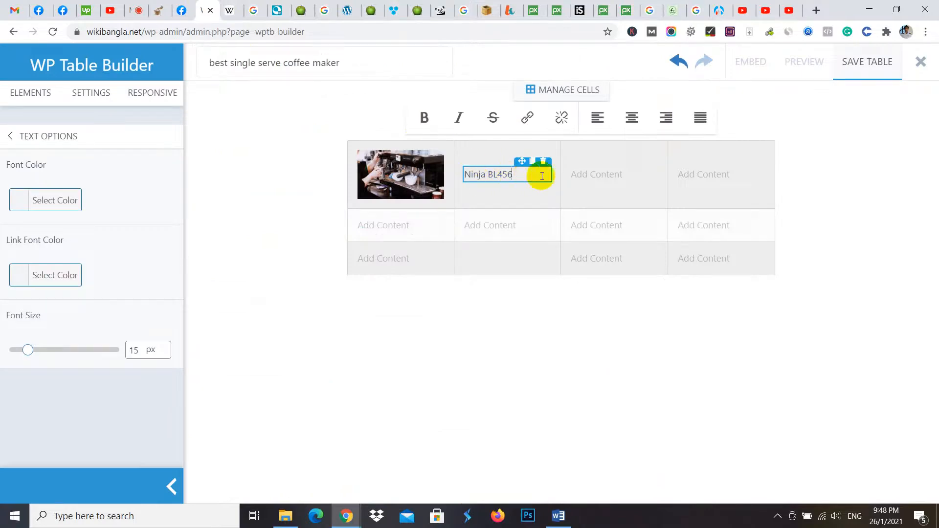
# - Replace the placeholder in the first row's third cell with a five-star rating element
pyautogui.click(596, 173)
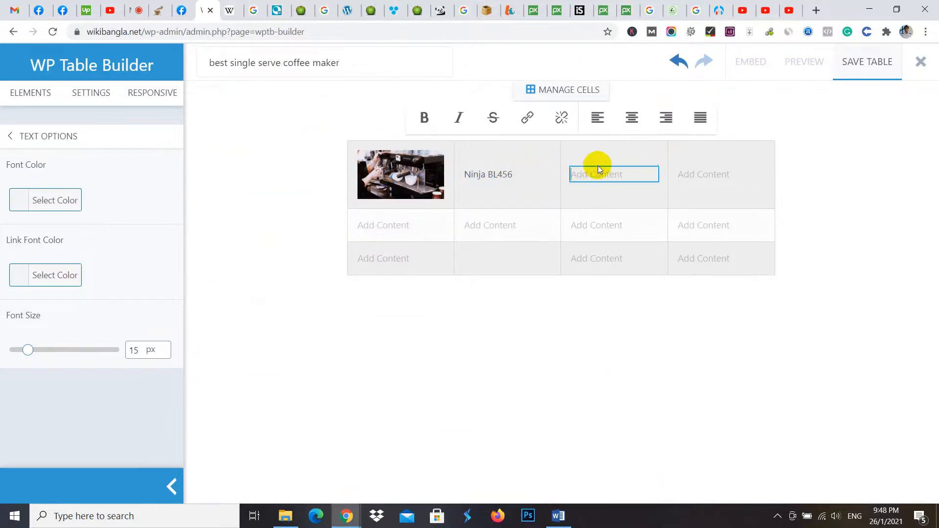
pyautogui.click(649, 162)
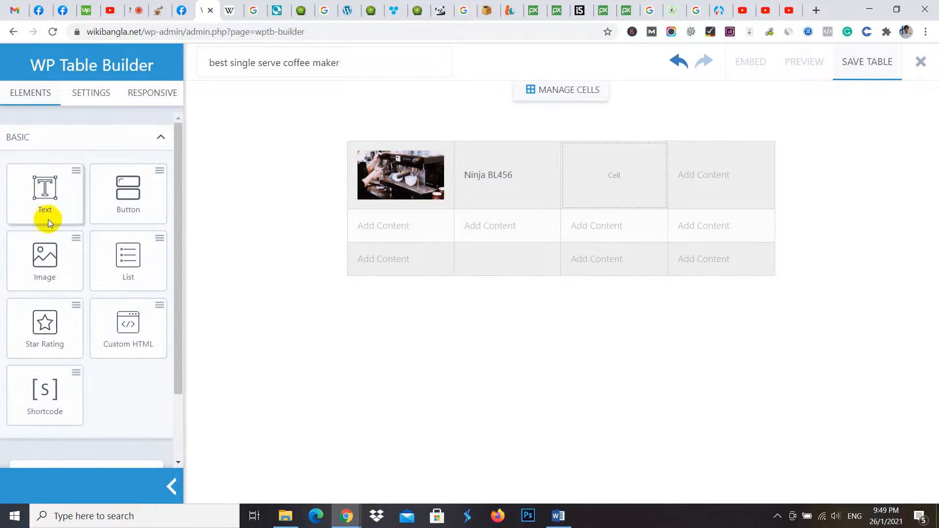
pyautogui.moveTo(42, 323); pyautogui.dragTo(593, 177)
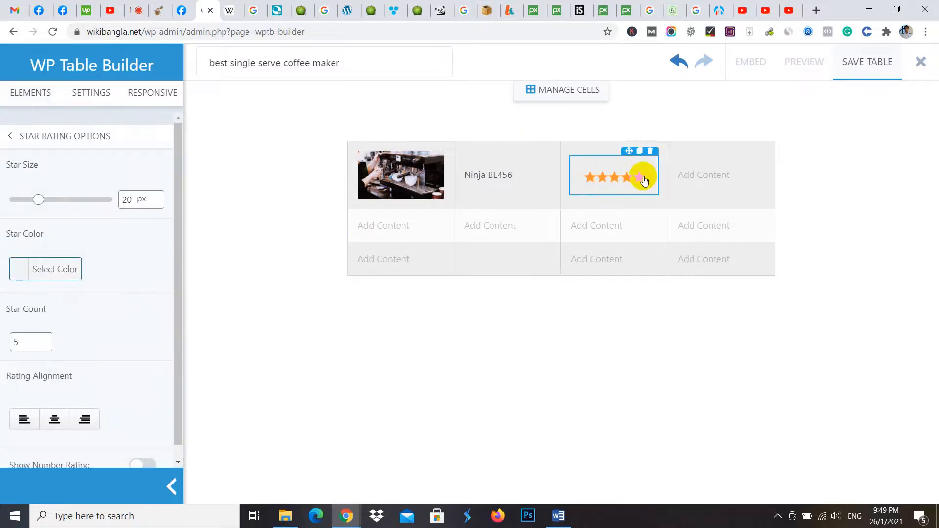
# - Replace the placeholder in the first row's fourth cell with a button element
pyautogui.click(711, 175)
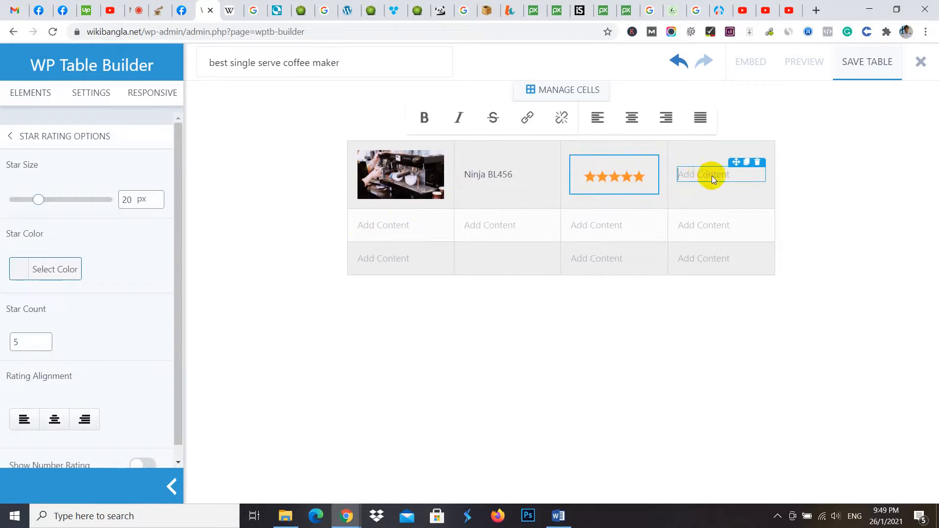
pyautogui.click(757, 166)
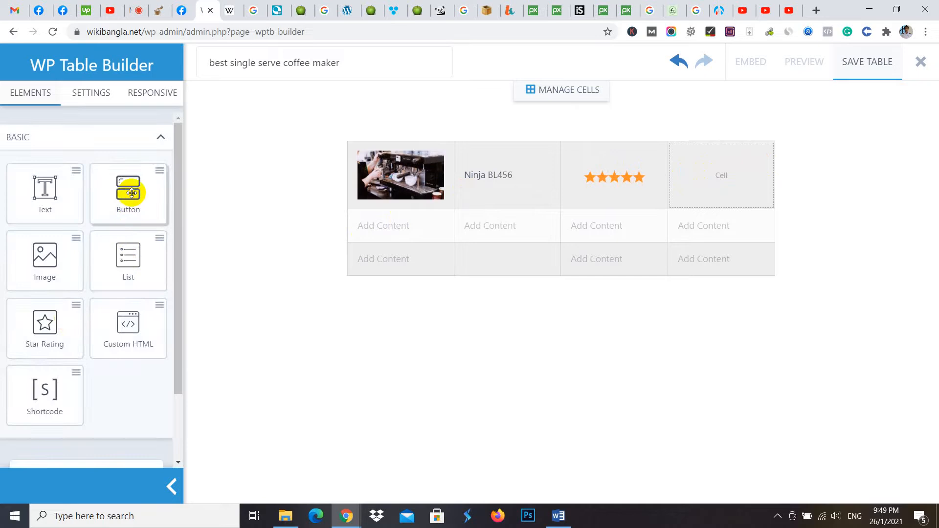
pyautogui.moveTo(128, 188); pyautogui.dragTo(714, 174)
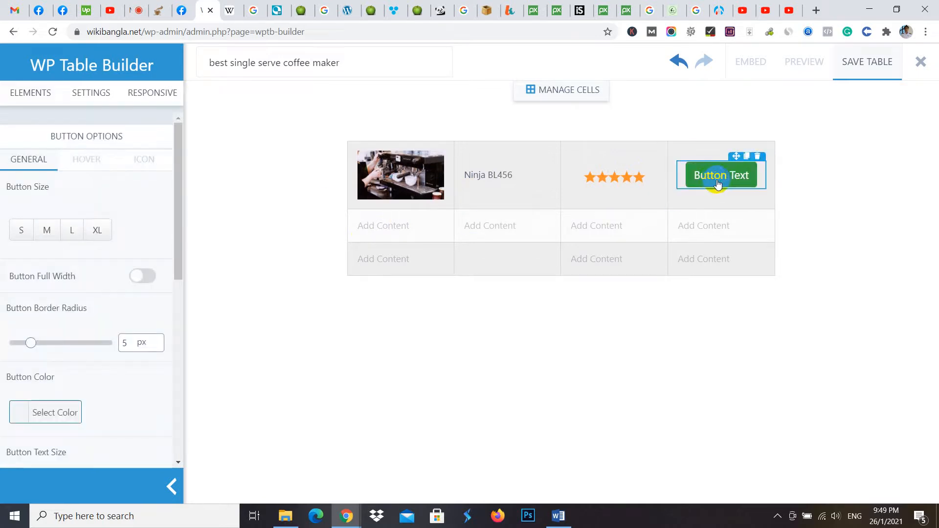
# - Change the new button's text to "Buy Now Amazon"
pyautogui.click(726, 176)
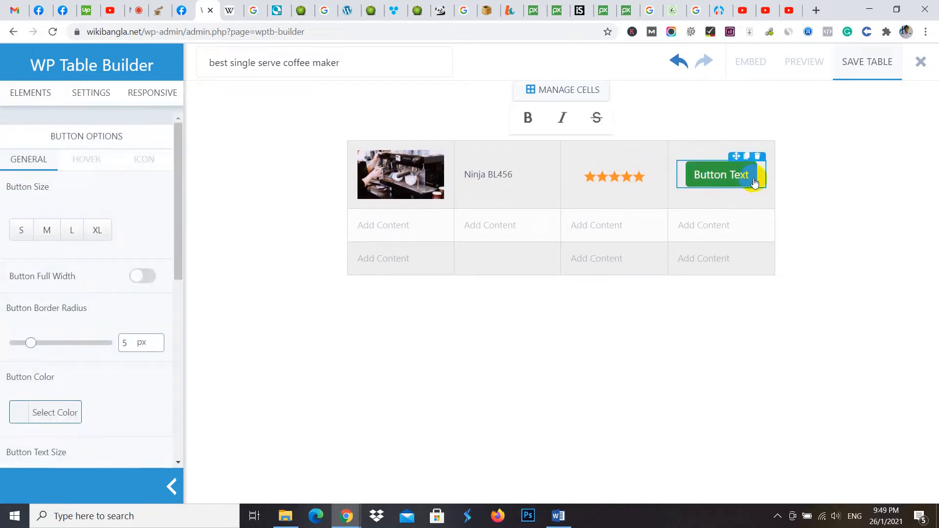
pyautogui.press('BackSpace')
pyautogui.press('BackSpace')
pyautogui.press('BackSpace')
pyautogui.press('BackSpace')
pyautogui.press('BackSpace')
pyautogui.press('BackSpace')
pyautogui.press('BackSpace')
pyautogui.press('BackSpace')
pyautogui.press('BackSpace')
pyautogui.press('BackSpace')
pyautogui.press('BackSpace')
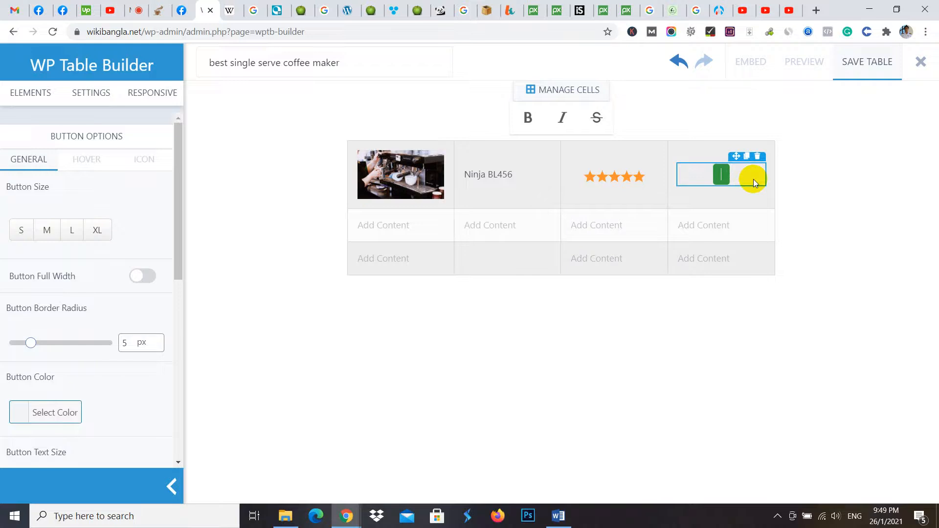
pyautogui.write('Buy Now')
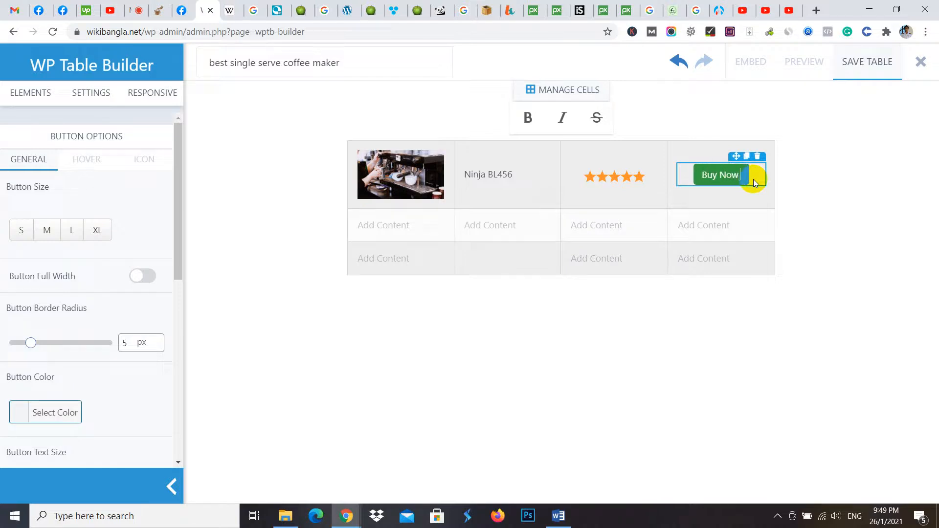
pyautogui.write(' Ama')
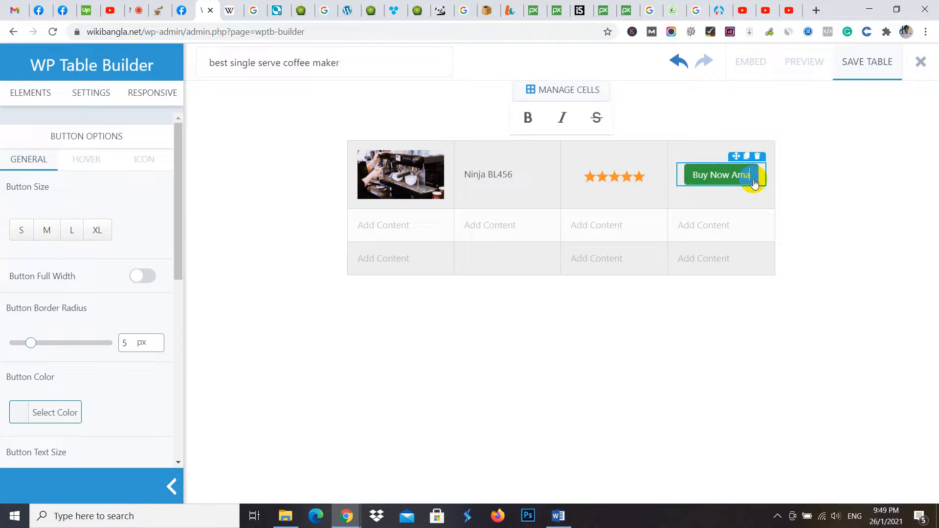
pyautogui.write('zon')
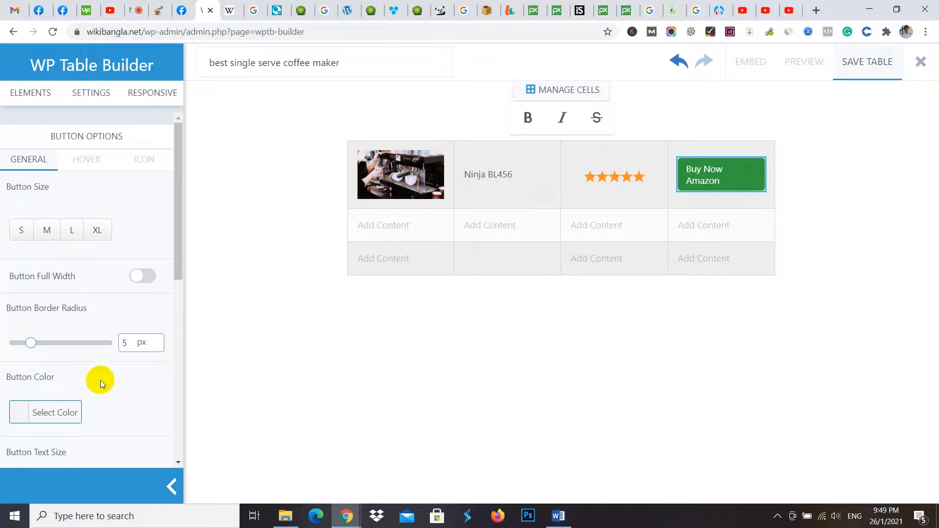
# - Set the text size of the Buy Now Amazon button to 14 px
pyautogui.scroll(-1, 93, 385)
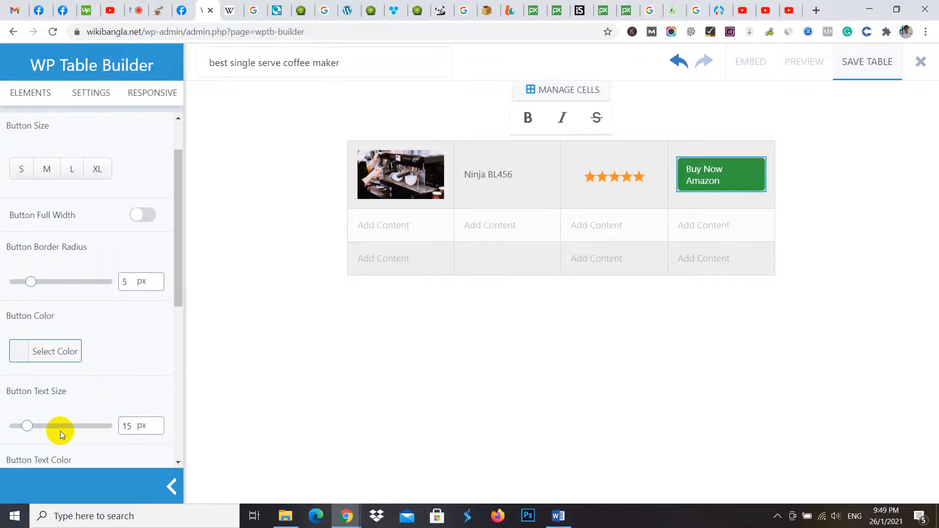
pyautogui.click(156, 429)
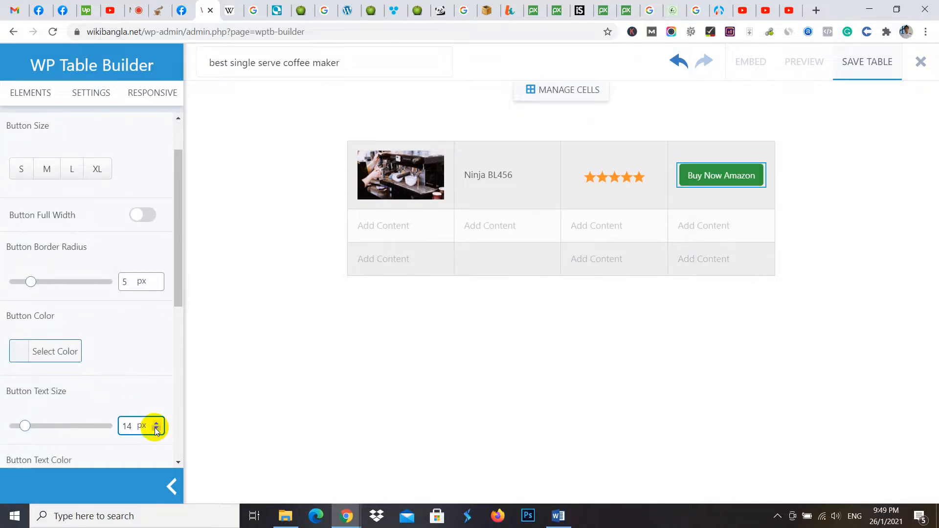
pyautogui.click(601, 342)
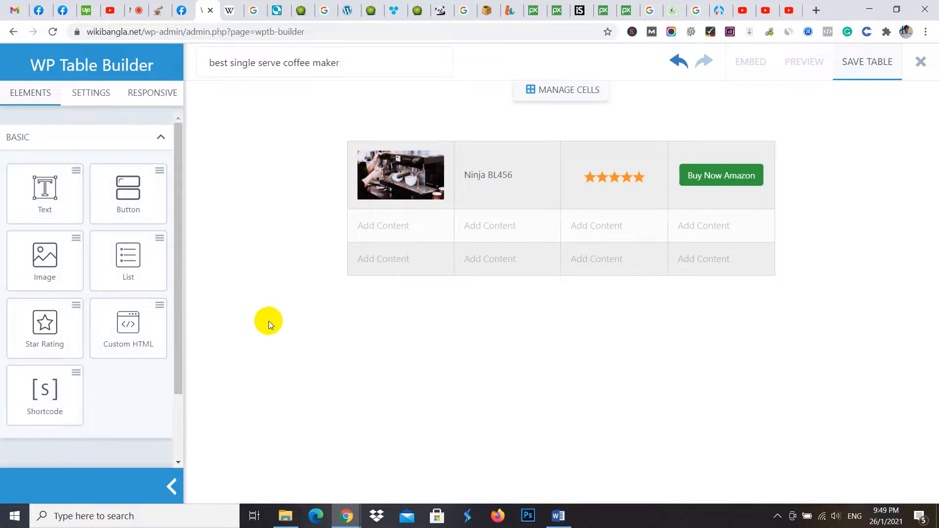
# - Open the Buy Now Amazon button's link setting for editing
pyautogui.click(728, 176)
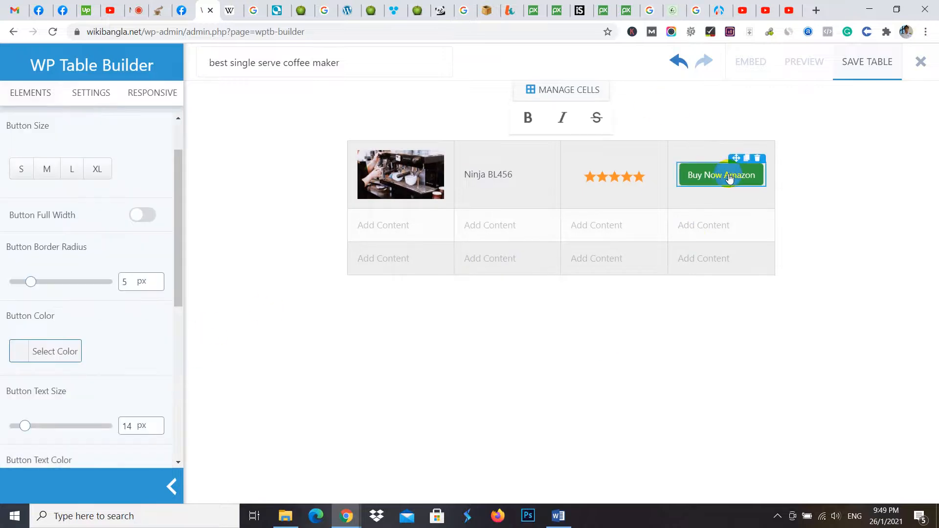
pyautogui.scroll(-5, 107, 354)
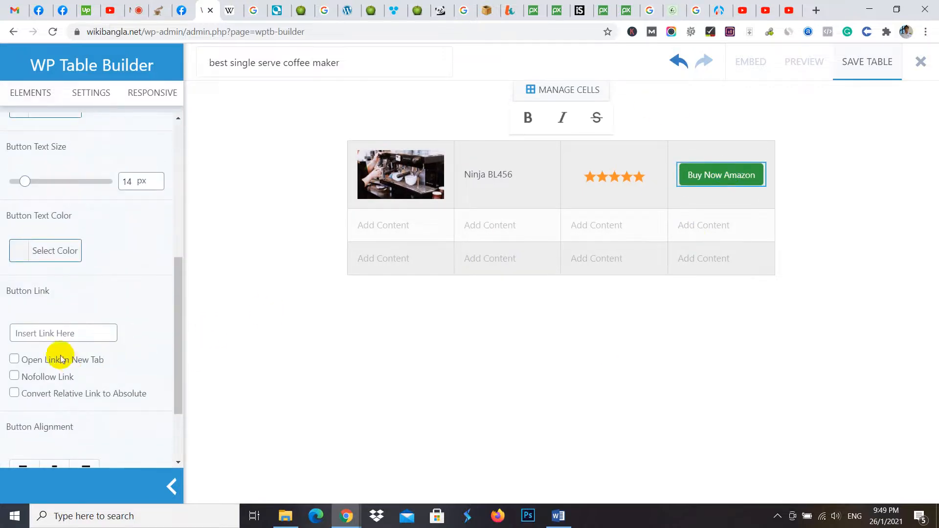
pyautogui.click(39, 332)
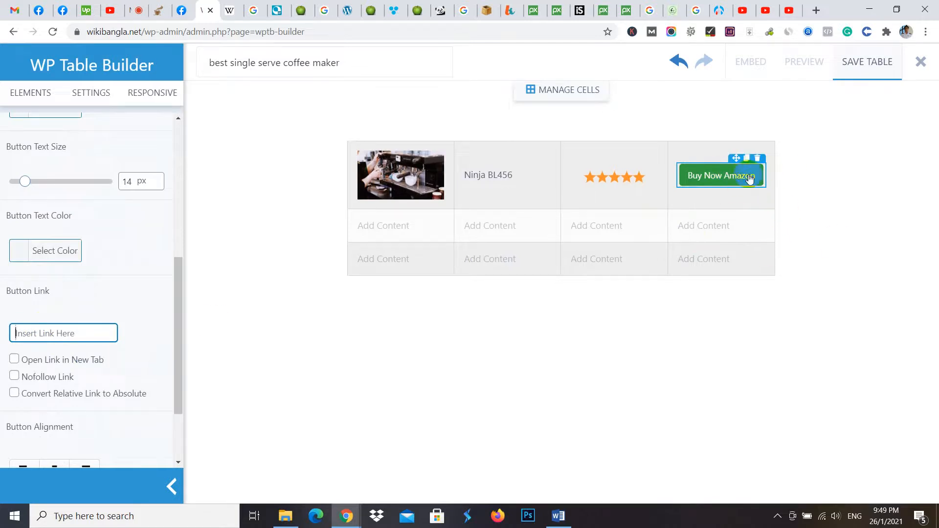
# - Open Amazon in a new browser tab and search for "single serve coffee maker"
pyautogui.click(815, 9)
pyautogui.write('ama')
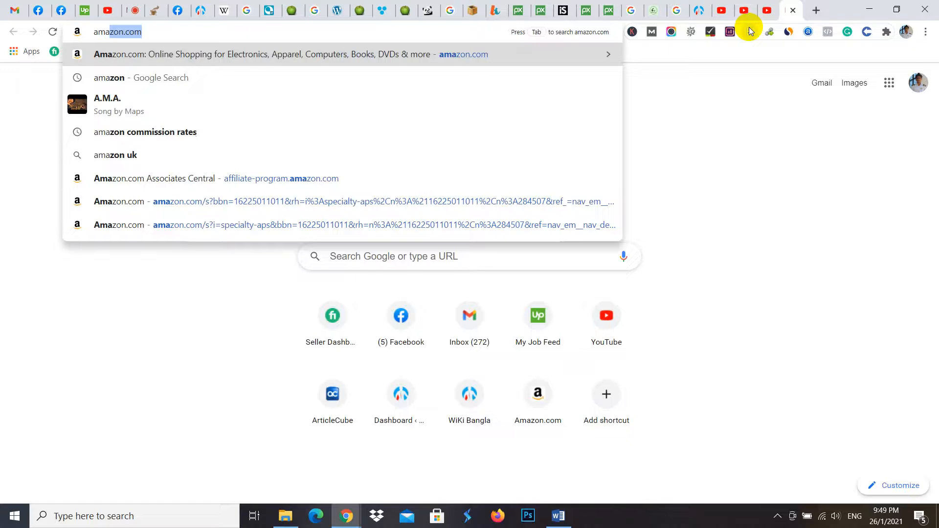
pyautogui.press('Return')
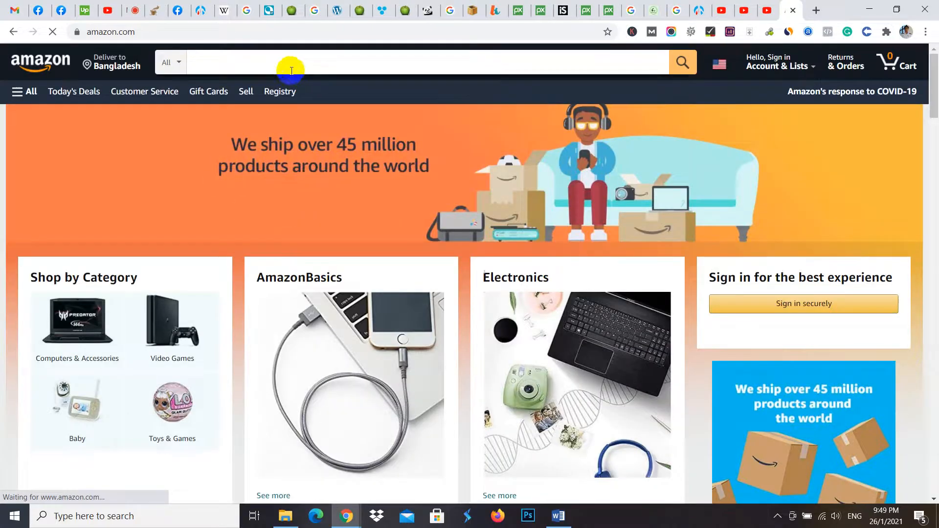
pyautogui.click(274, 63)
pyautogui.write('si')
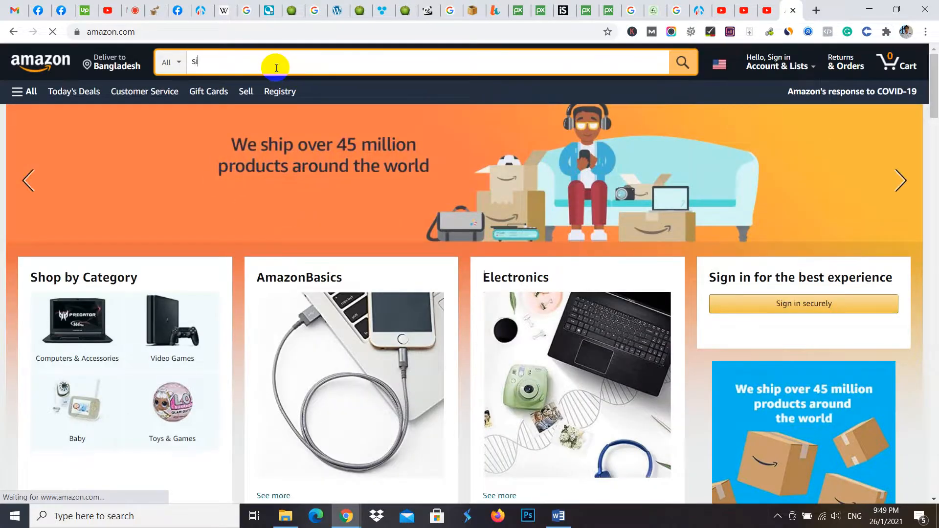
pyautogui.write('ngle se')
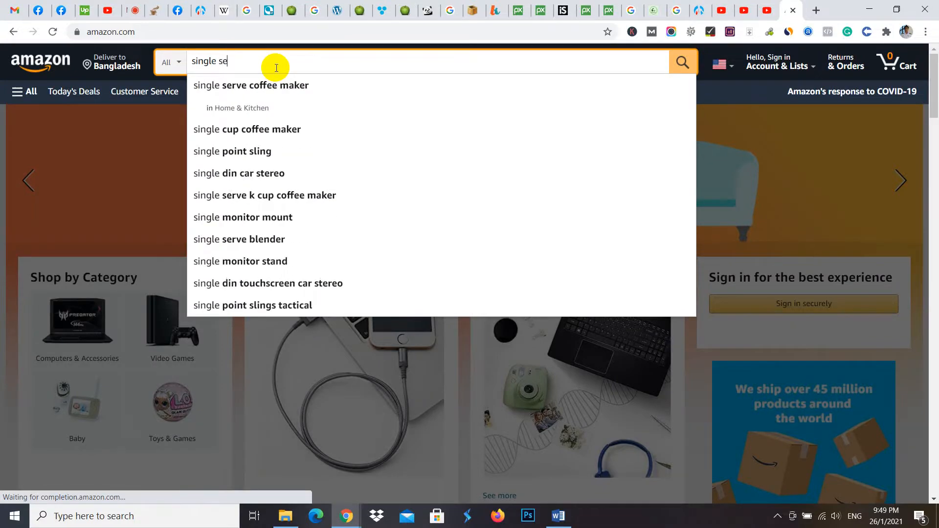
pyautogui.write('rve coff')
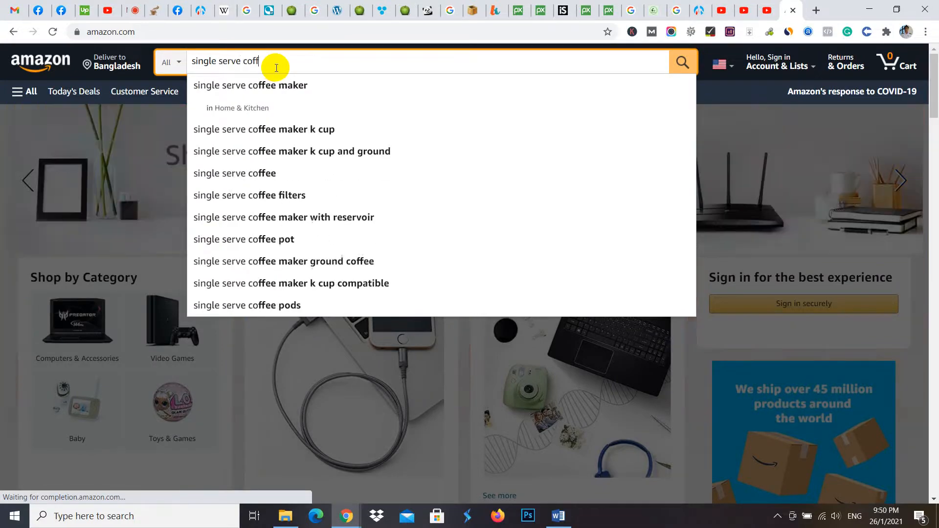
pyautogui.click(286, 90)
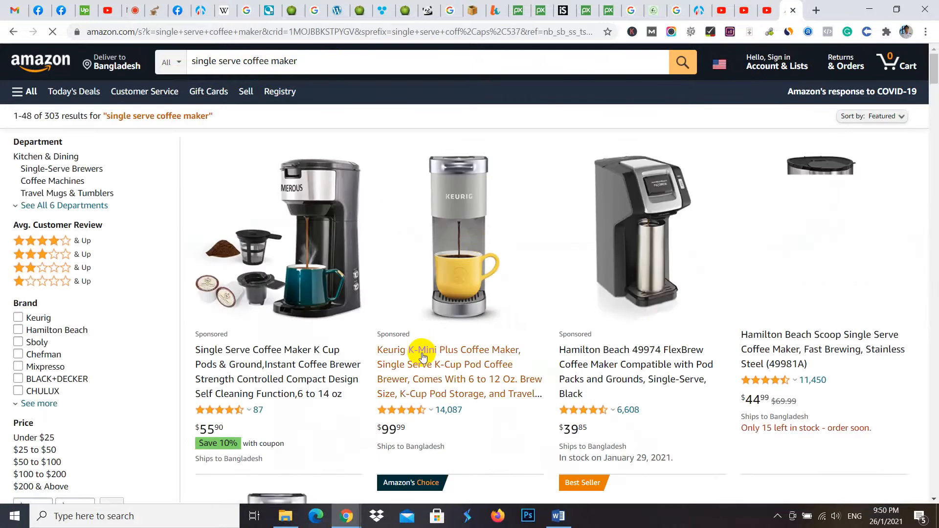
# - Open three coffee maker listings from the Amazon results in separate tabs and switch to the MEROUS product page
pyautogui.middleClick(342, 297)
pyautogui.middleClick(614, 277)
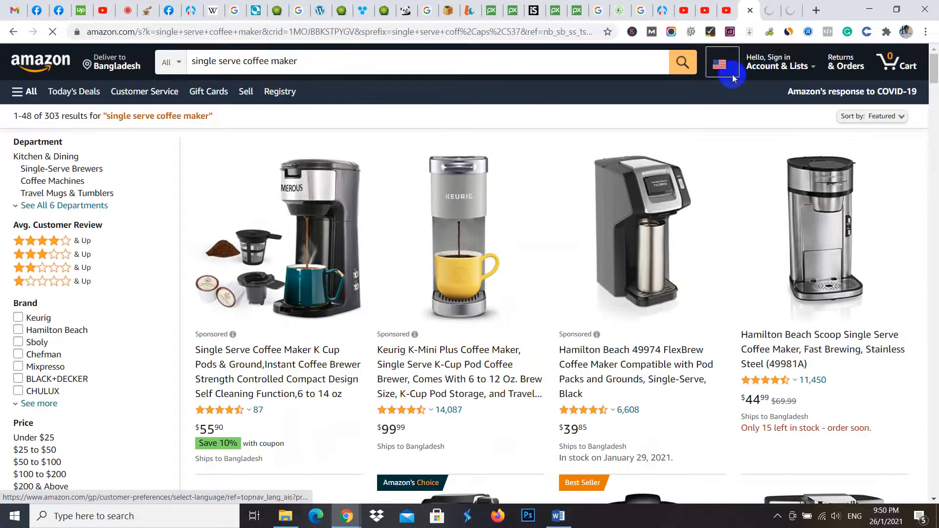
pyautogui.scroll(-5, 625, 278)
pyautogui.middleClick(471, 335)
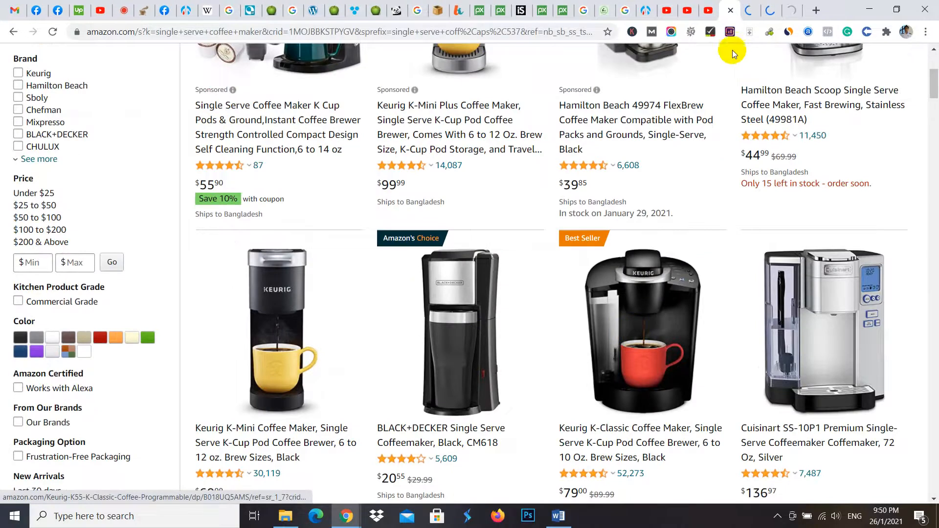
pyautogui.click(761, 4)
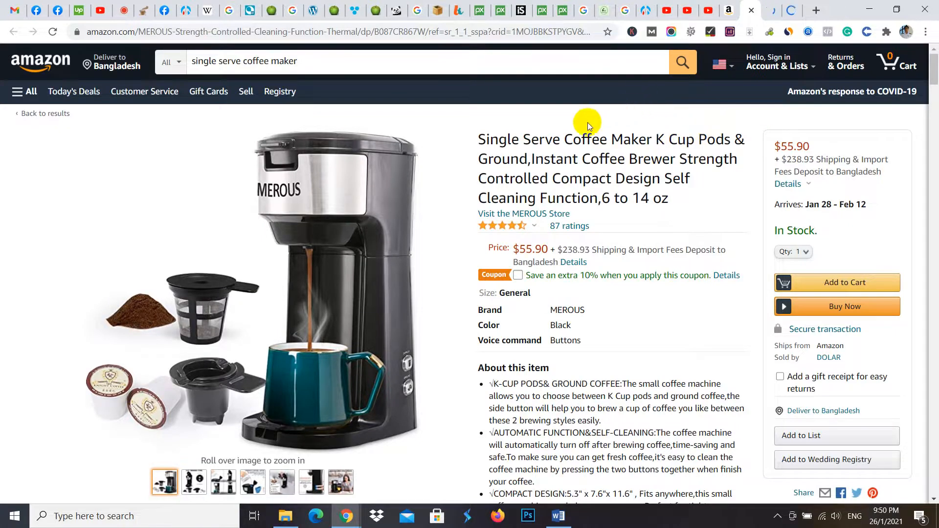
# - Copy the MEROUS product page's address and paste it as the Buy Now Amazon button's link in WP Table Builder
pyautogui.moveTo(419, 147)
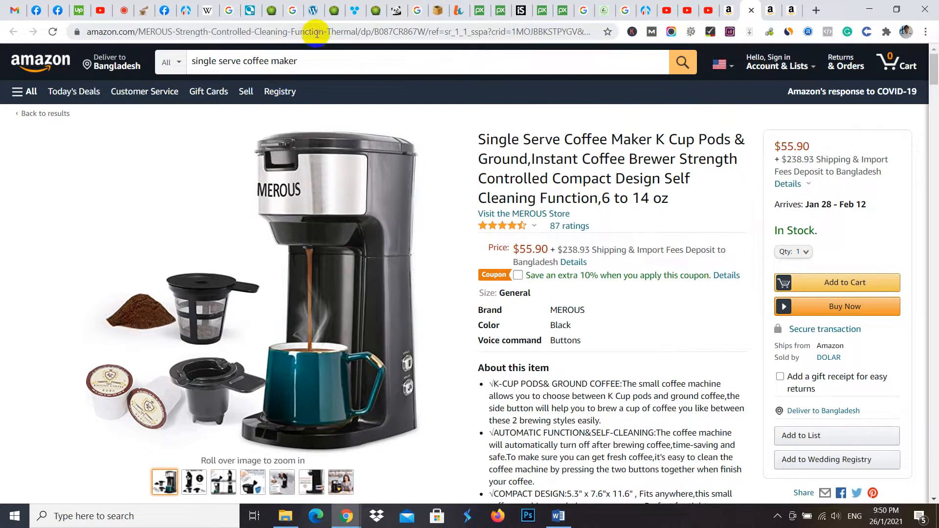
pyautogui.click(377, 30)
pyautogui.rightClick(380, 27)
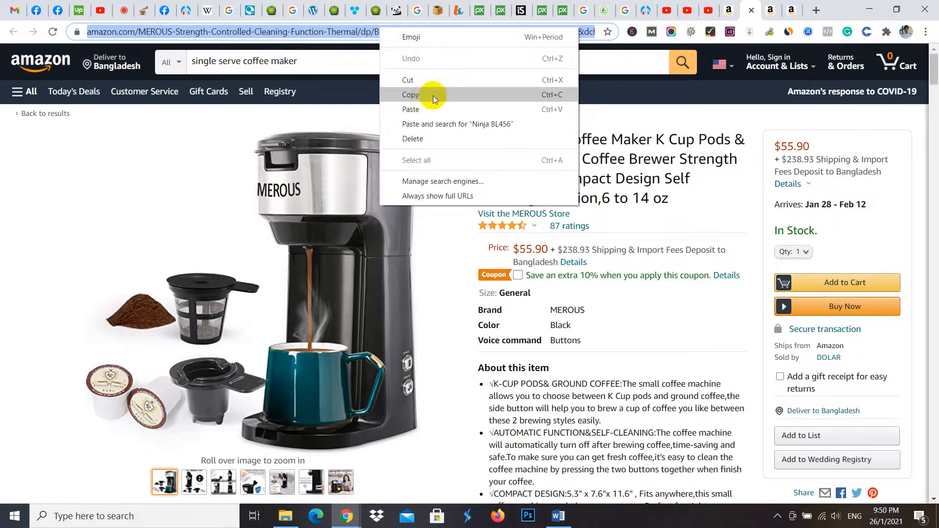
pyautogui.click(433, 95)
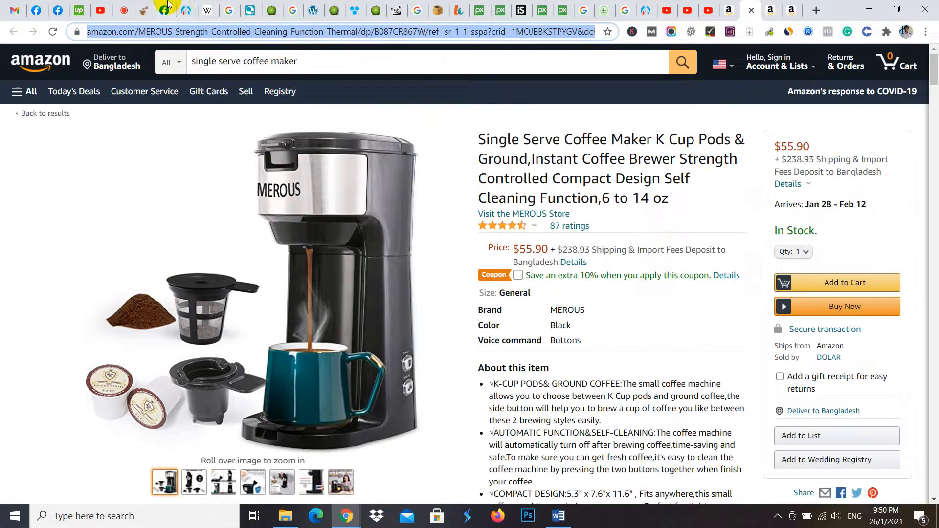
pyautogui.click(186, 10)
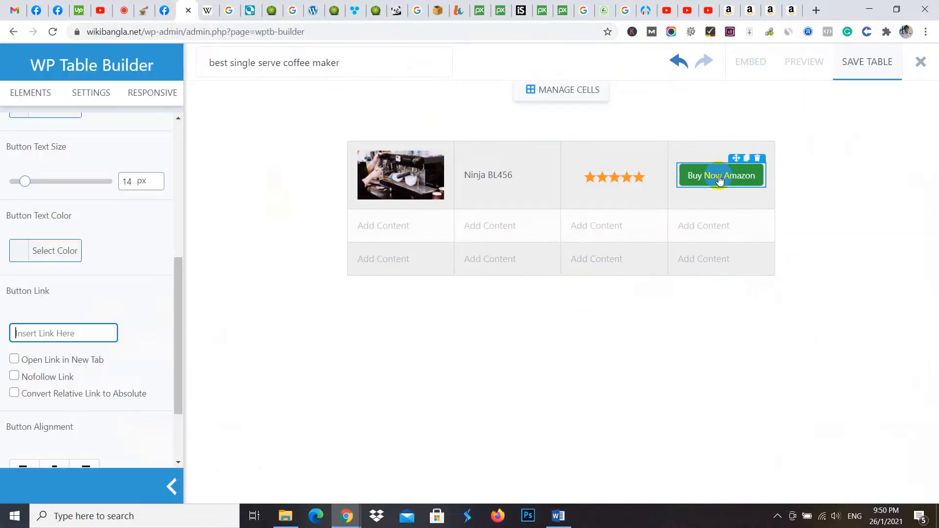
pyautogui.hotkey('ctrl', 'v')
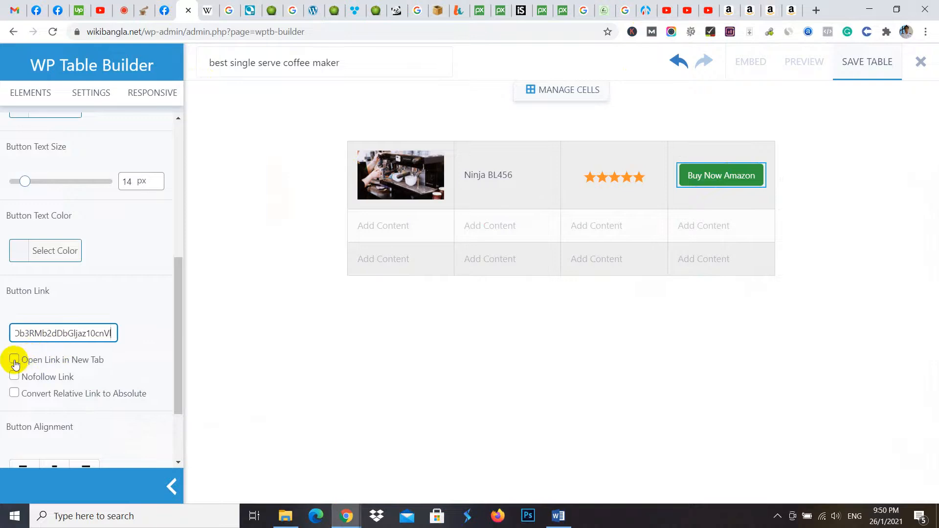
# - Set the Buy Now Amazon button's link to open in a new tab and be nofollow
pyautogui.click(14, 375)
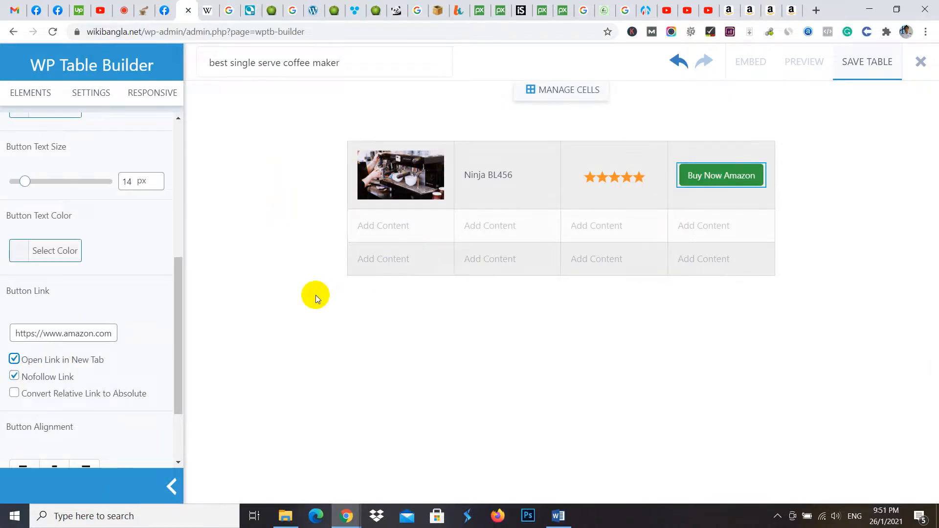
pyautogui.scroll(-2, 73, 331)
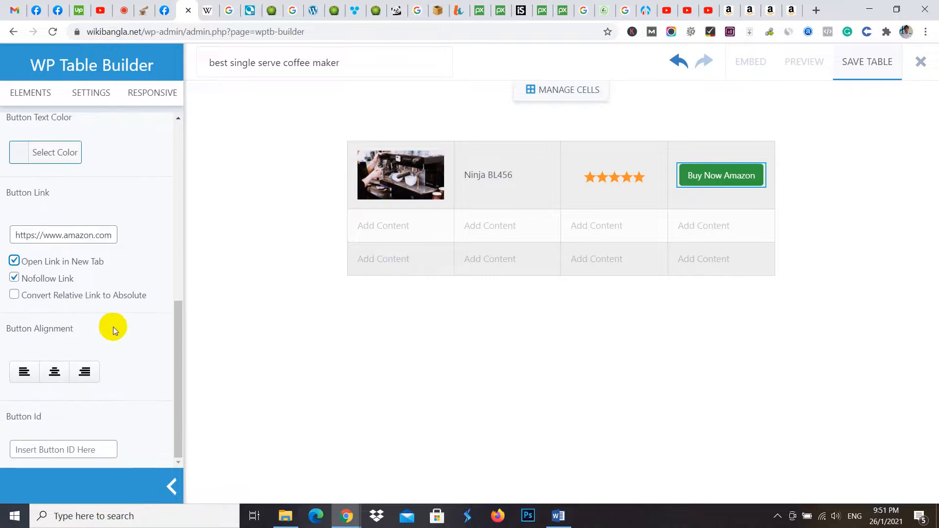
pyautogui.scroll(6, 151, 286)
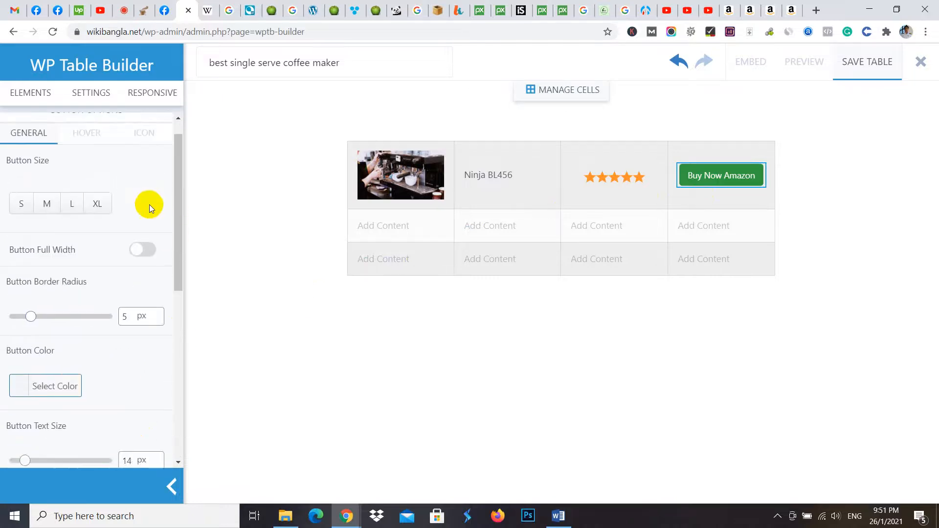
# - Replace the placeholder in the second row's first cell with the coffee beans image best-single-serve-coffee-maker-1.jpg from the media library
pyautogui.click(411, 231)
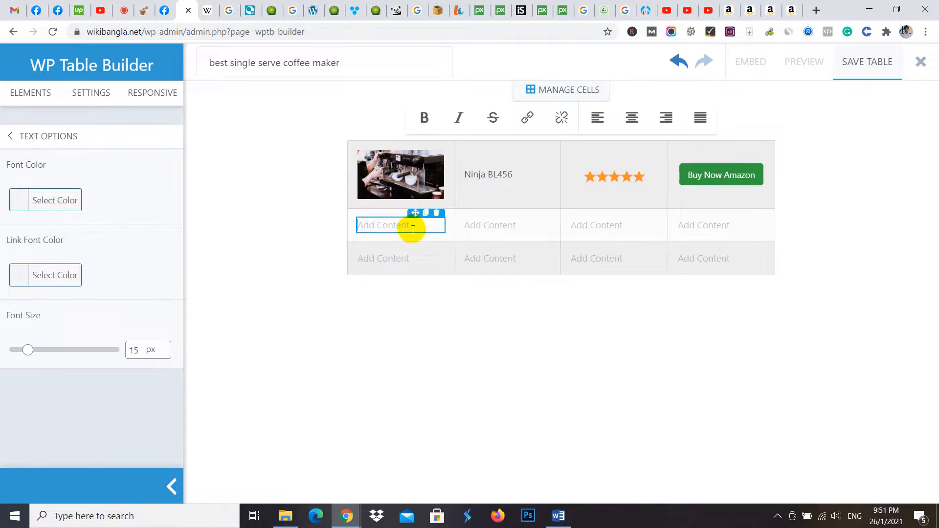
pyautogui.click(436, 214)
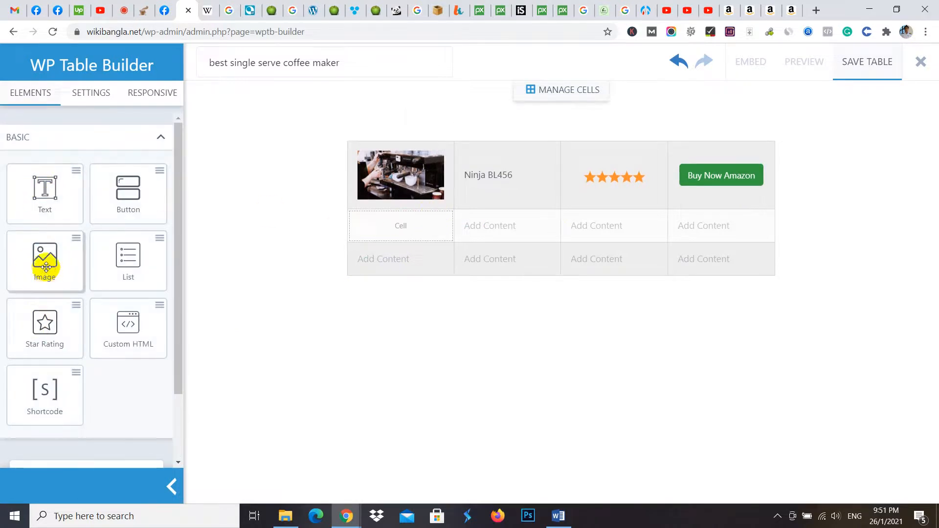
pyautogui.moveTo(43, 256); pyautogui.dragTo(388, 226)
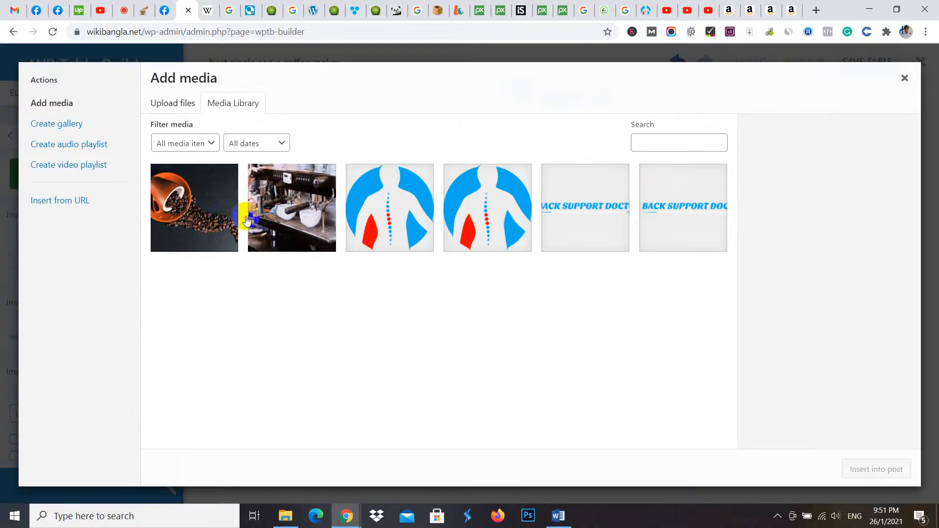
pyautogui.click(209, 209)
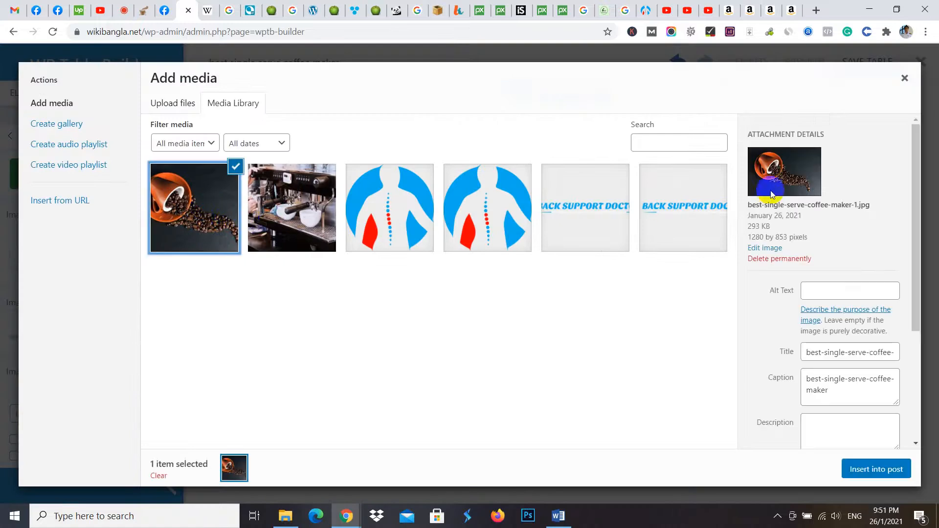
pyautogui.click(866, 470)
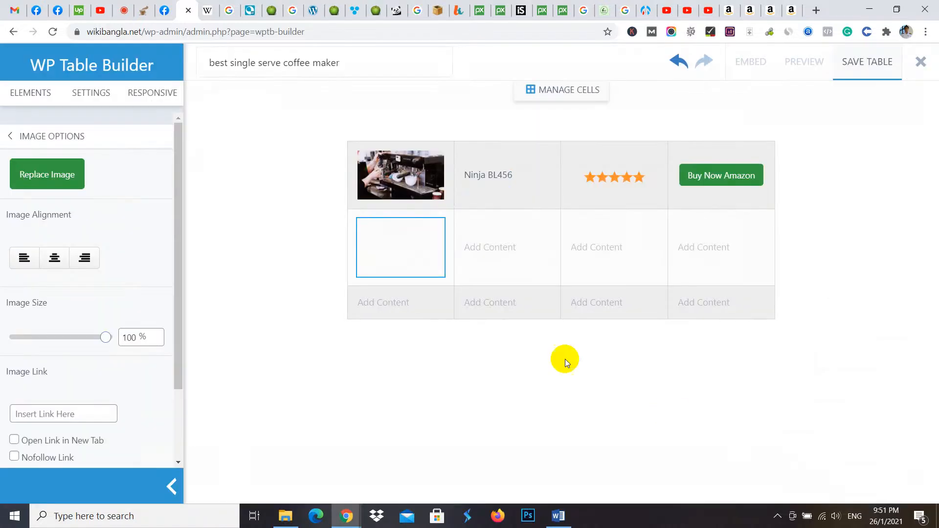
# - Copy the product name "Hamilton Beach 51101AV" from the juicerkings.com comparison table into the second row's second cell
pyautogui.click(491, 250)
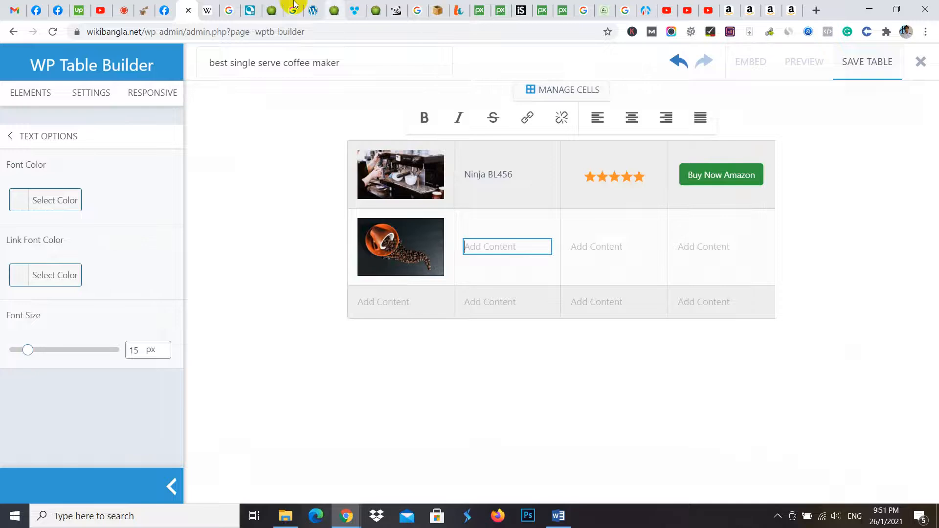
pyautogui.click(271, 7)
pyautogui.scroll(15, 310, 149)
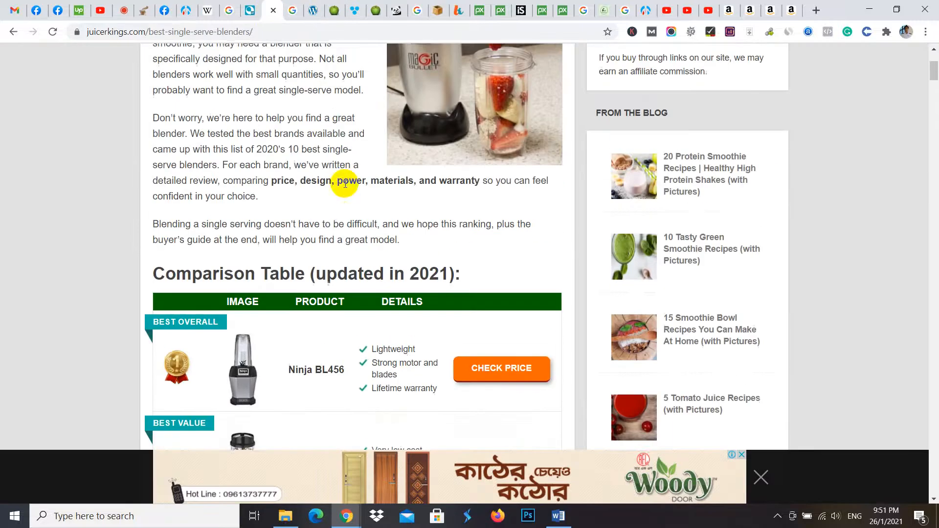
pyautogui.scroll(-5, 329, 212)
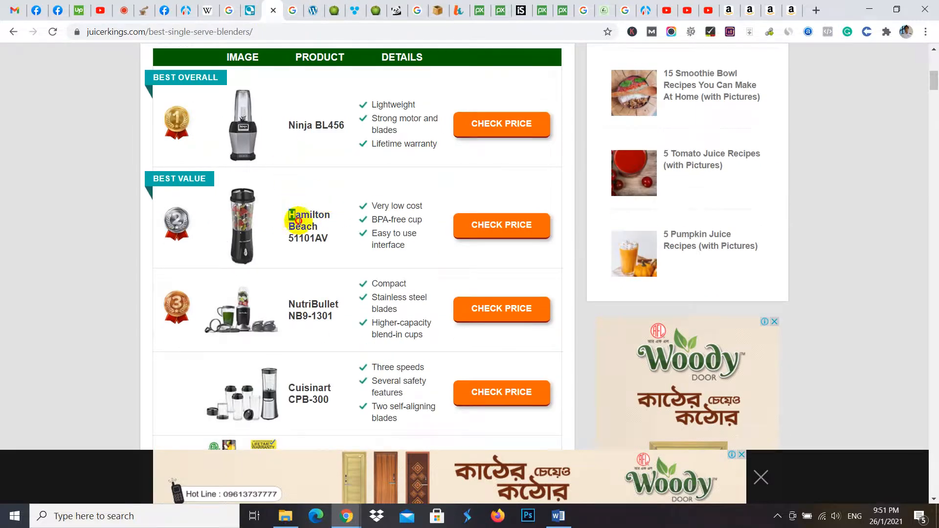
pyautogui.moveTo(297, 220); pyautogui.dragTo(327, 248)
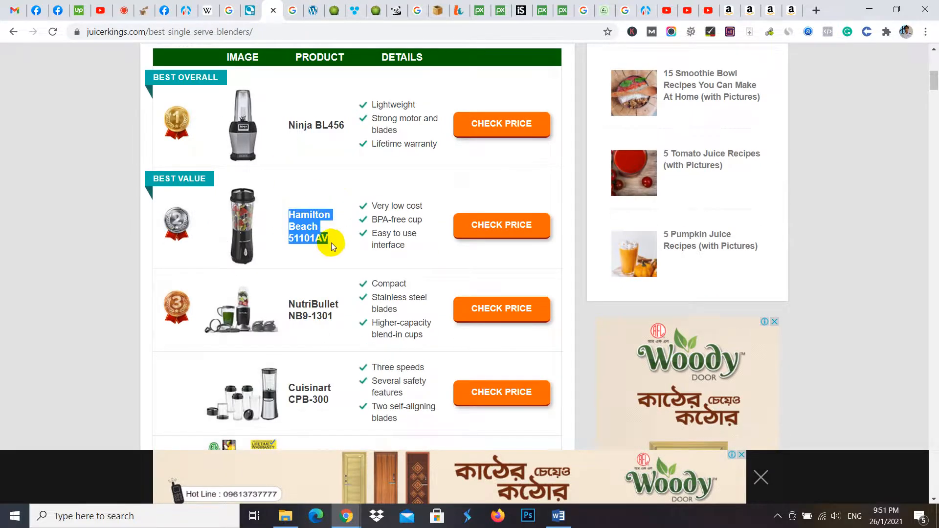
pyautogui.click(185, 11)
pyautogui.hotkey('ctrl', 'v')
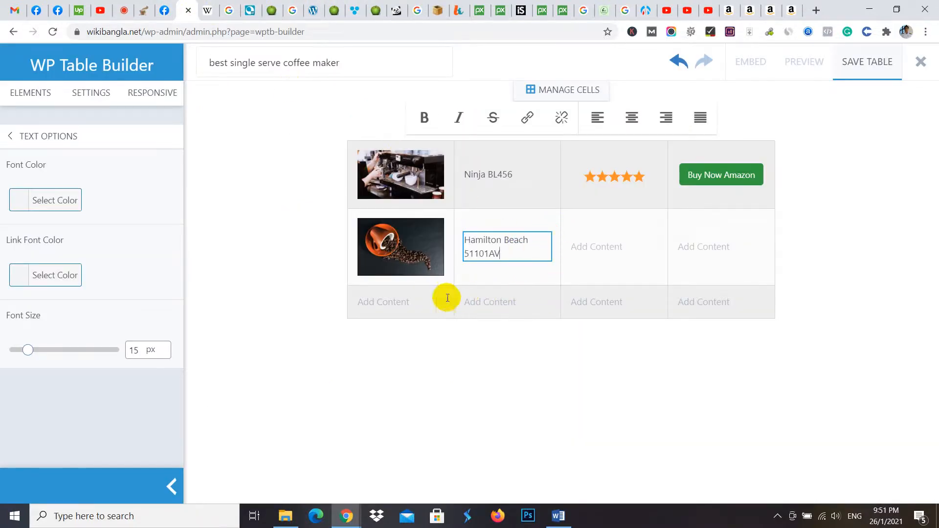
# - Replace the placeholder in the third row's first cell with the espresso machine image from the media library
pyautogui.click(425, 299)
pyautogui.click(434, 289)
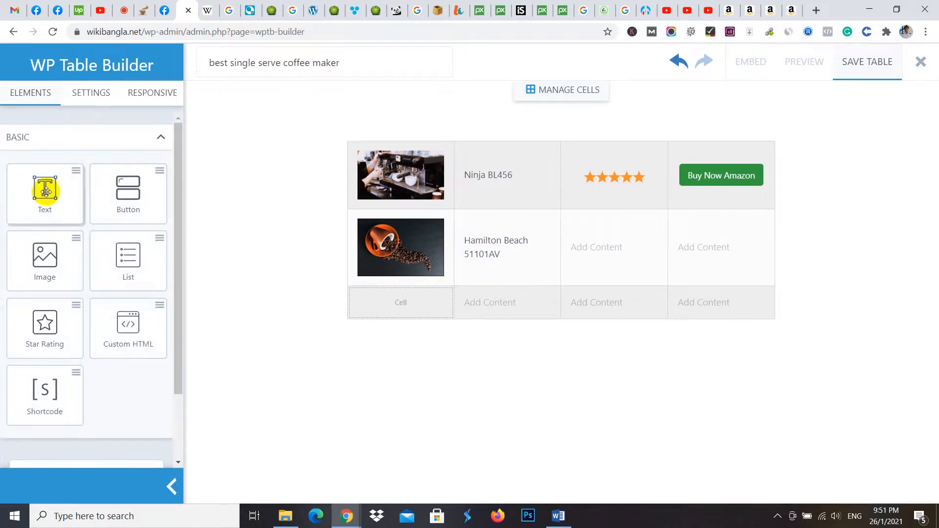
pyautogui.moveTo(42, 259); pyautogui.dragTo(383, 291)
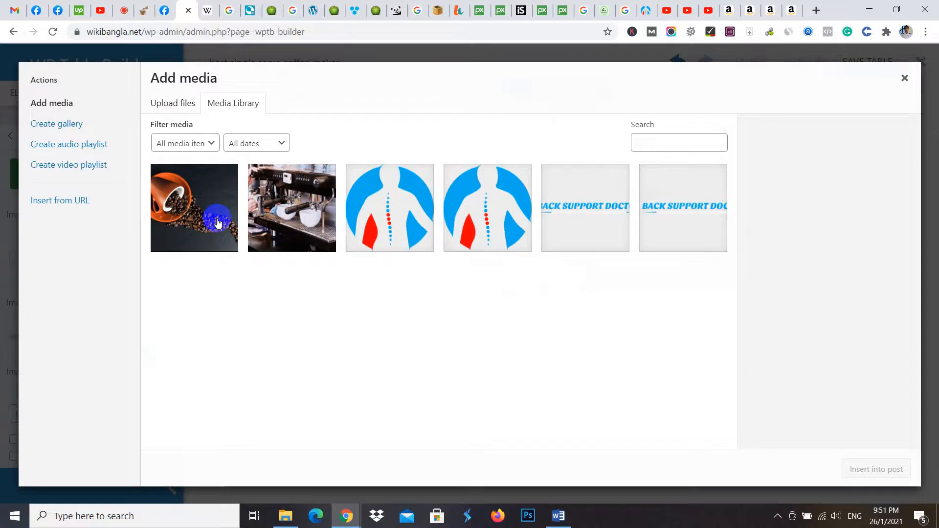
pyautogui.click(281, 218)
pyautogui.click(874, 470)
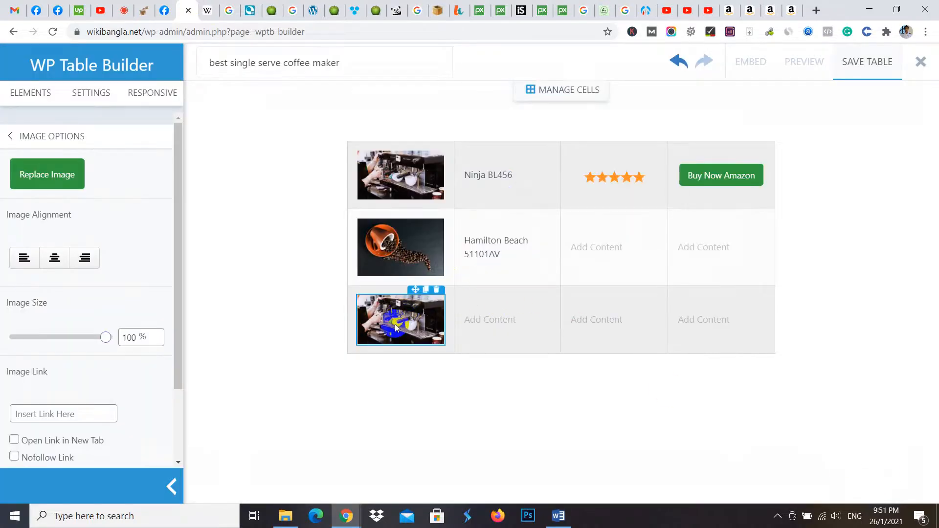
# - Copy the product name "NutriBullet NB9-1301" from the juicerkings.com comparison table into the third row's second cell
pyautogui.click(509, 321)
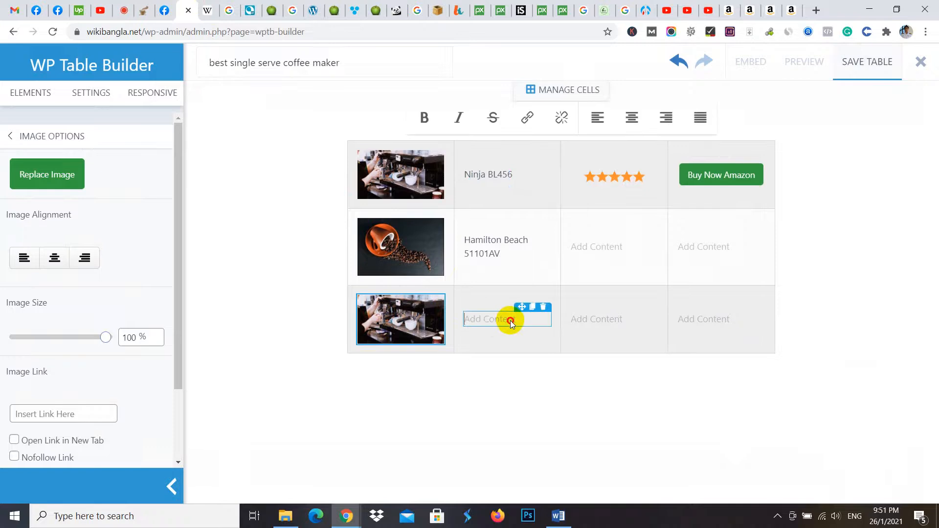
pyautogui.click(272, 10)
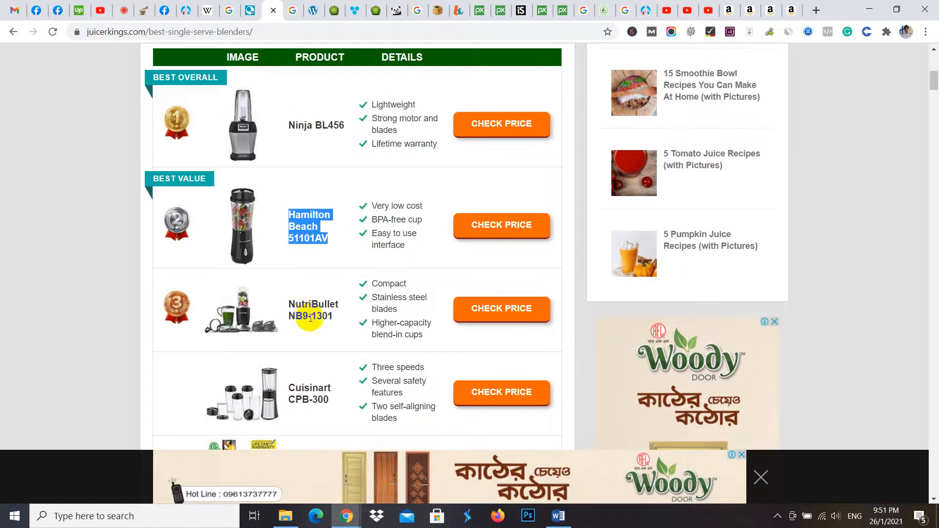
pyautogui.moveTo(289, 303); pyautogui.dragTo(336, 316)
pyautogui.hotkey('ctrl', 'c')
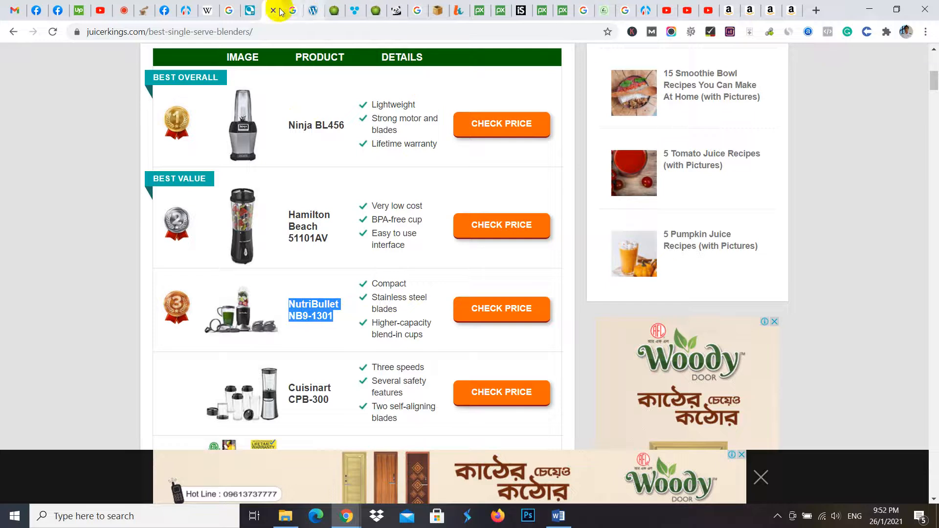
pyautogui.click(183, 11)
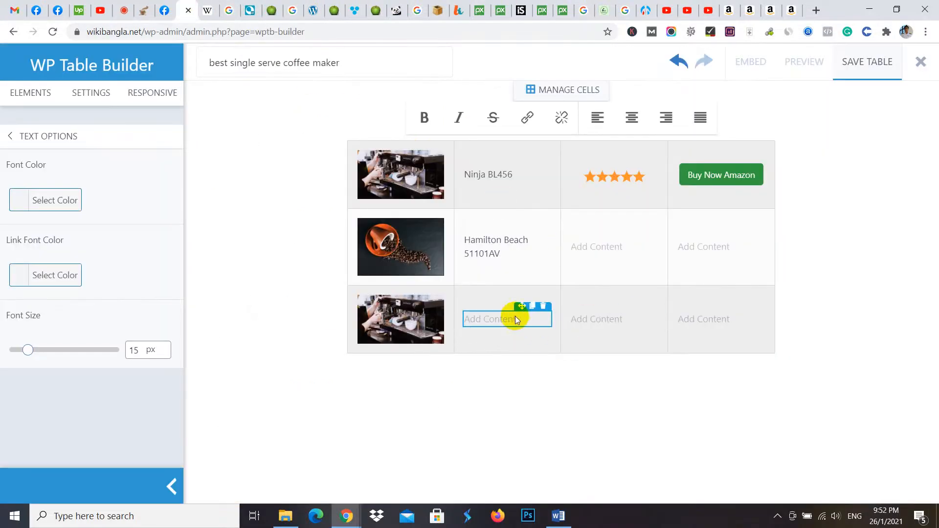
pyautogui.hotkey('ctrl', 'v')
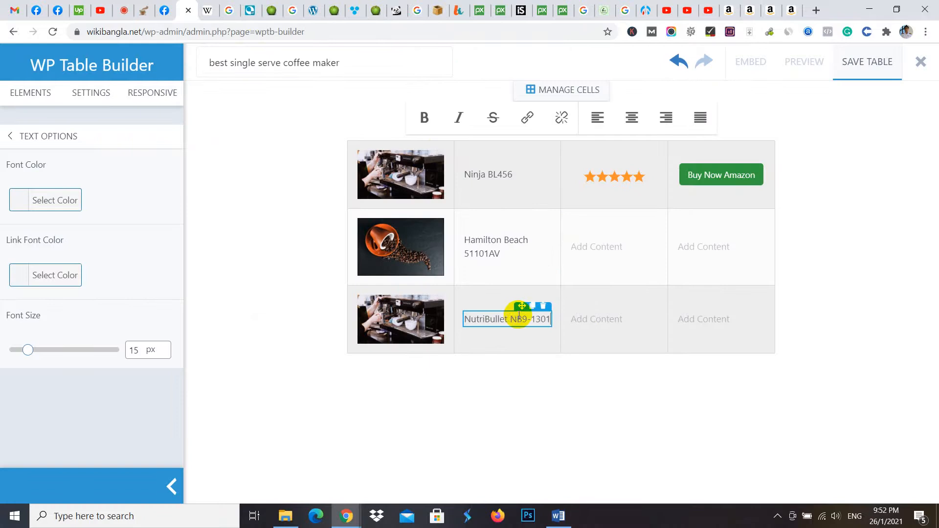
# - Remove the placeholders from the second and third rows' third cells and add a 4.5-star rating to the second row's
pyautogui.click(611, 245)
pyautogui.click(650, 234)
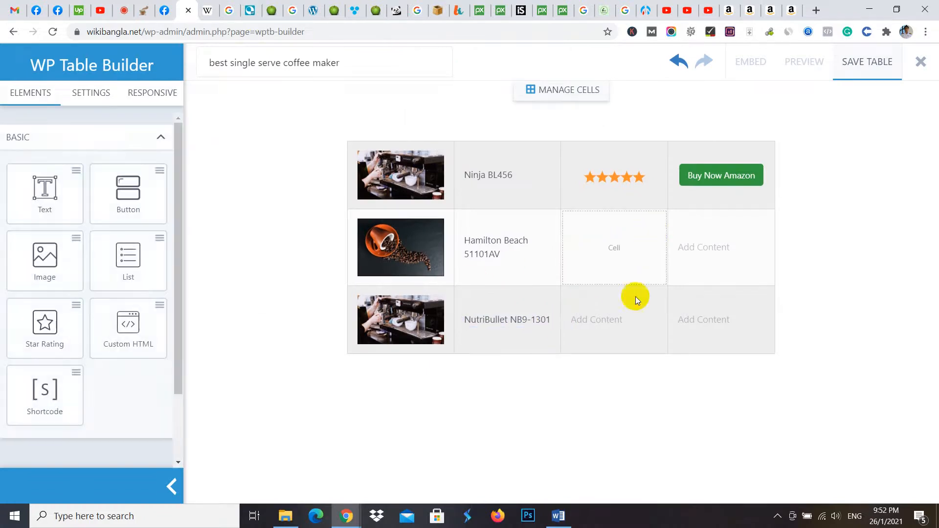
pyautogui.click(648, 308)
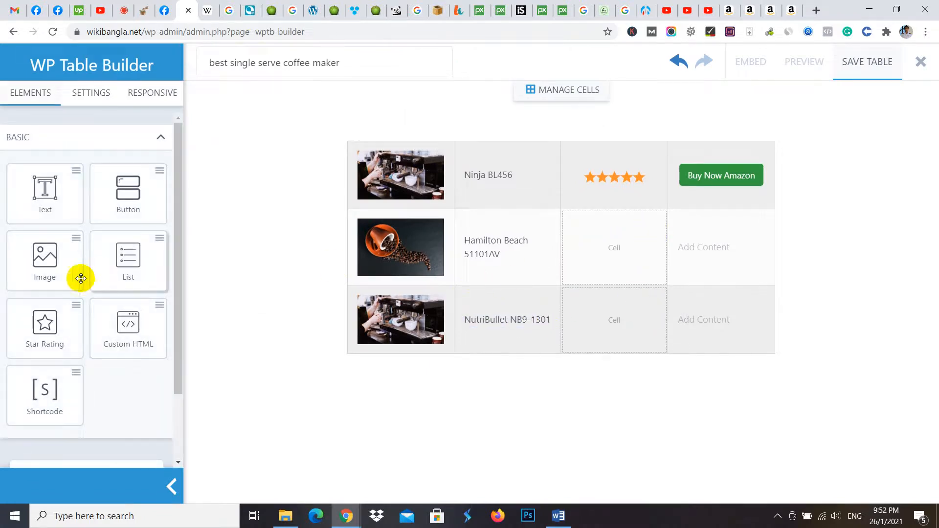
pyautogui.moveTo(49, 317); pyautogui.dragTo(613, 247)
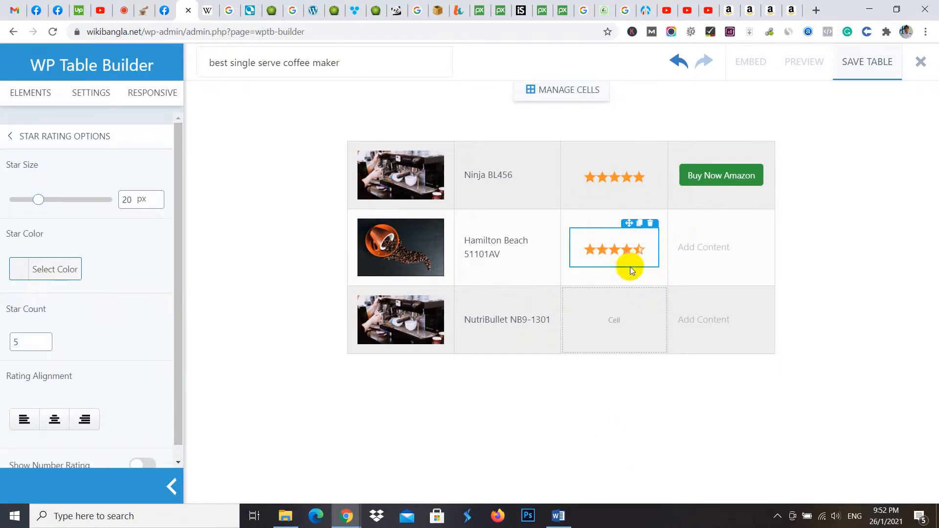
# - Replace the placeholder in the second row's last cell with a "Buy Now Amazon" button using a 14 px text size
pyautogui.click(709, 247)
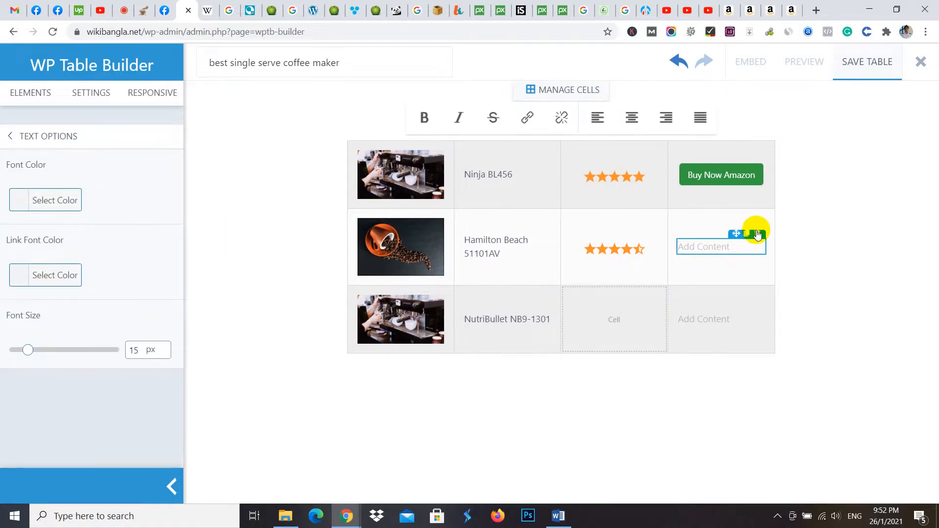
pyautogui.click(756, 234)
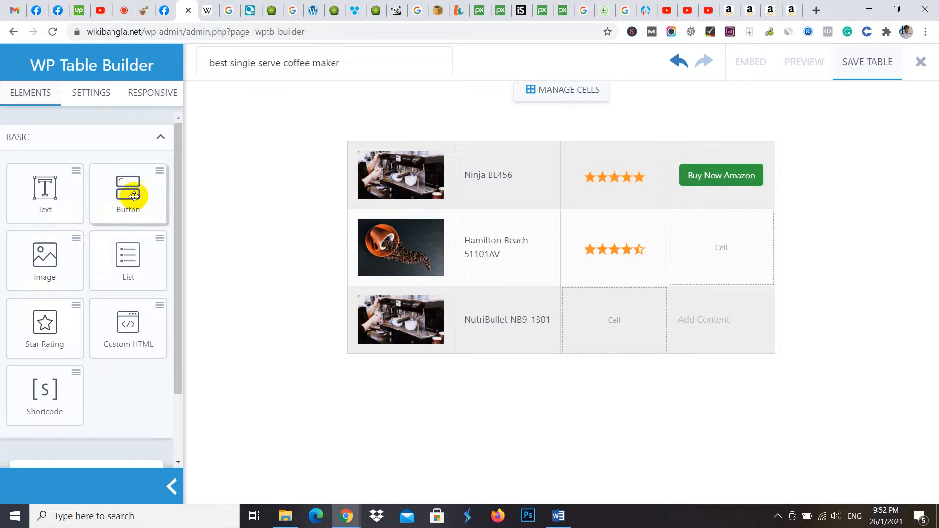
pyautogui.moveTo(128, 188); pyautogui.dragTo(761, 254)
pyautogui.click(740, 247)
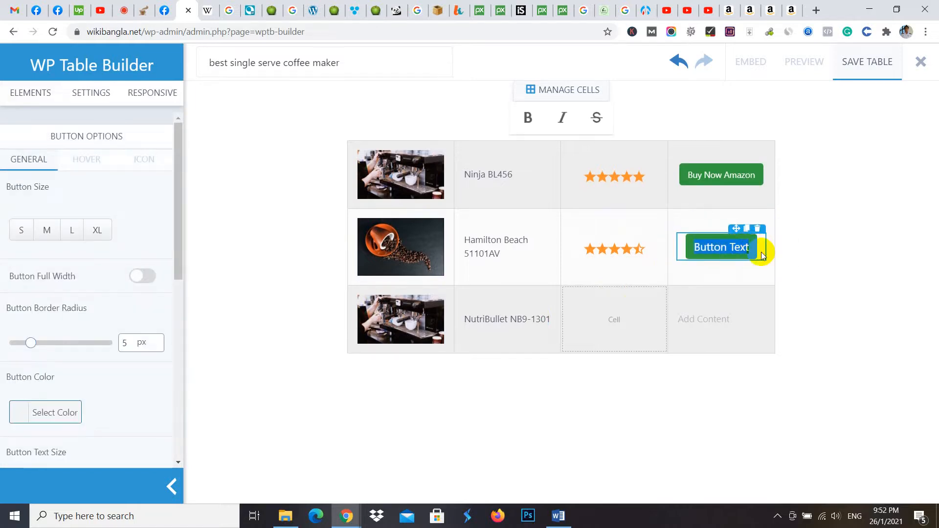
pyautogui.write('Buy')
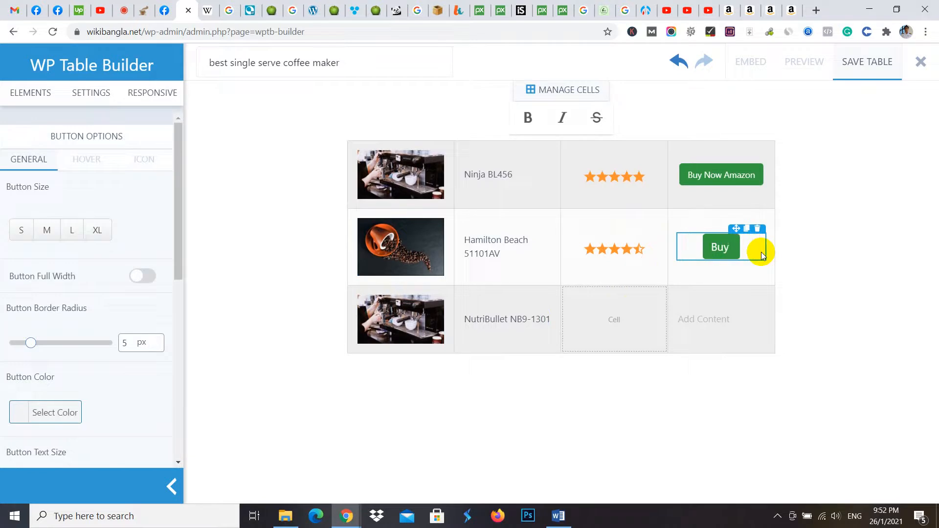
pyautogui.write(' Now Am')
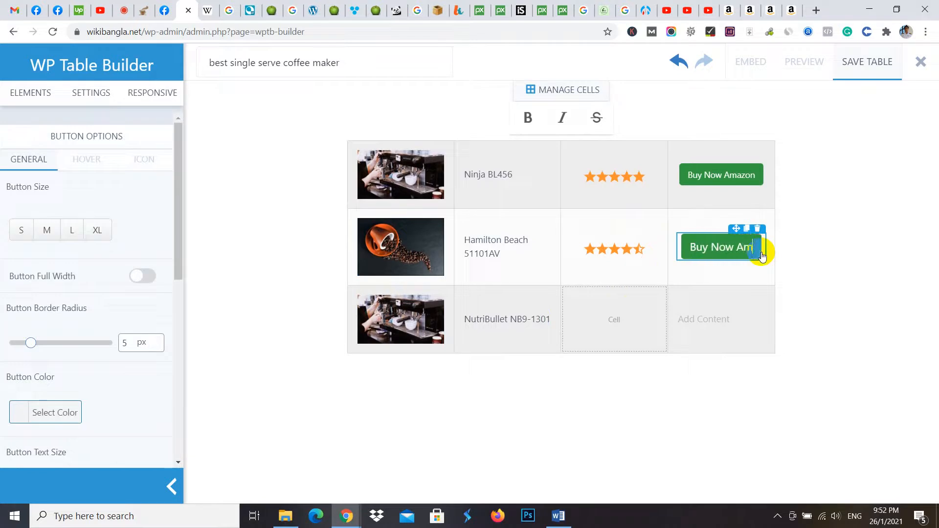
pyautogui.write('azon')
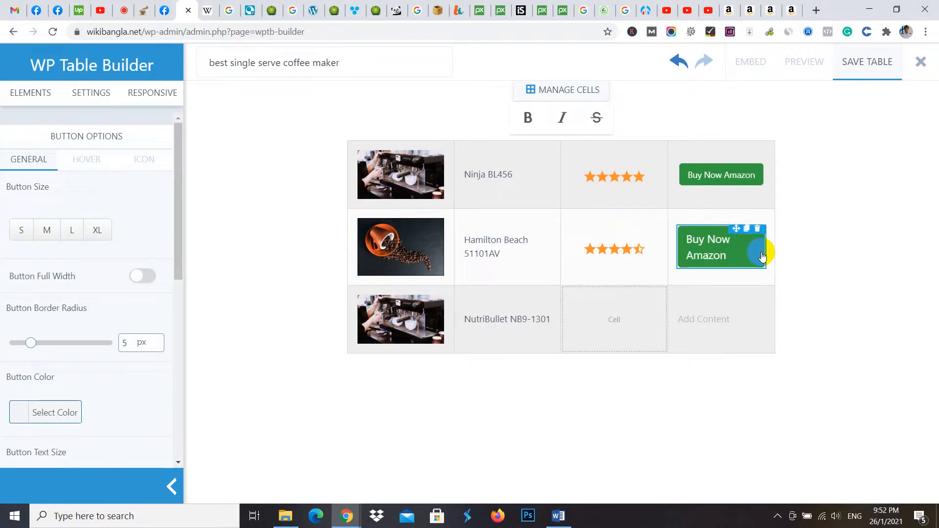
pyautogui.scroll(-3, 76, 367)
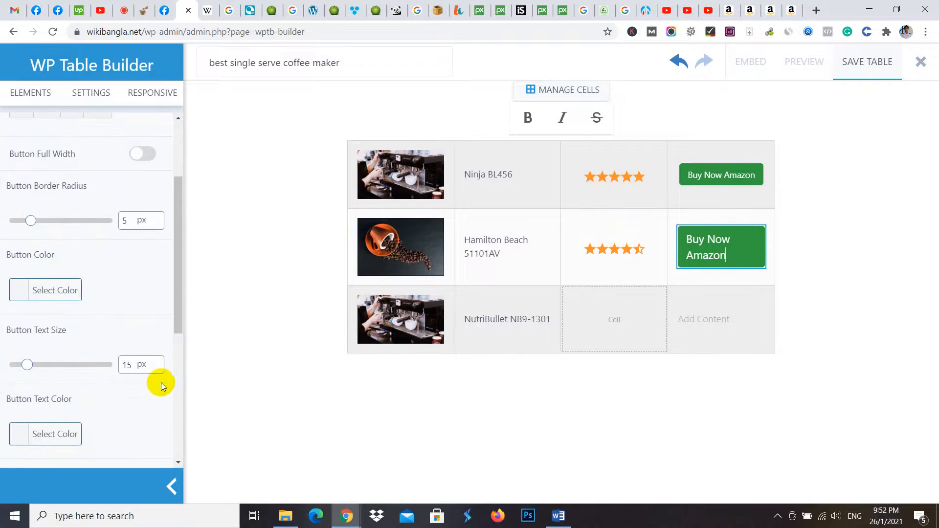
pyautogui.click(157, 367)
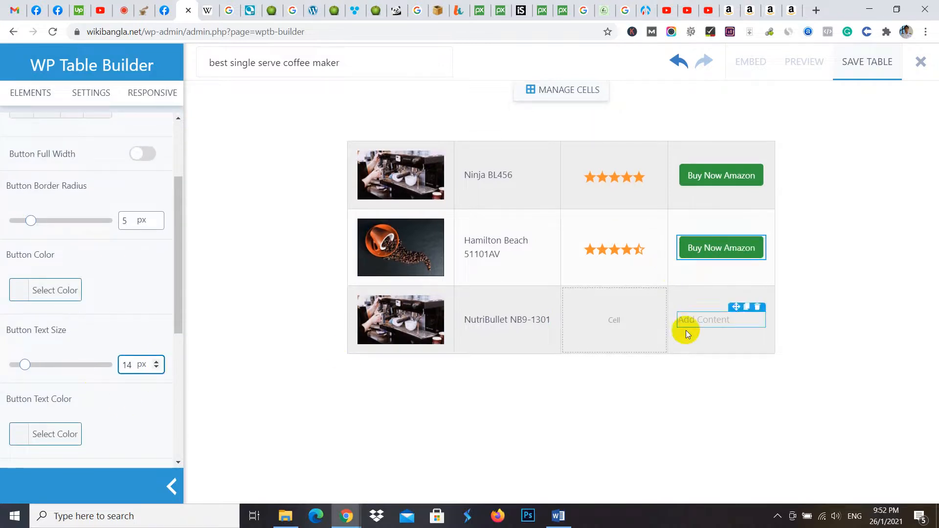
# - Add a 4-star rating to the third row's empty third cell and replace its last cell's placeholder with a button
pyautogui.click(619, 312)
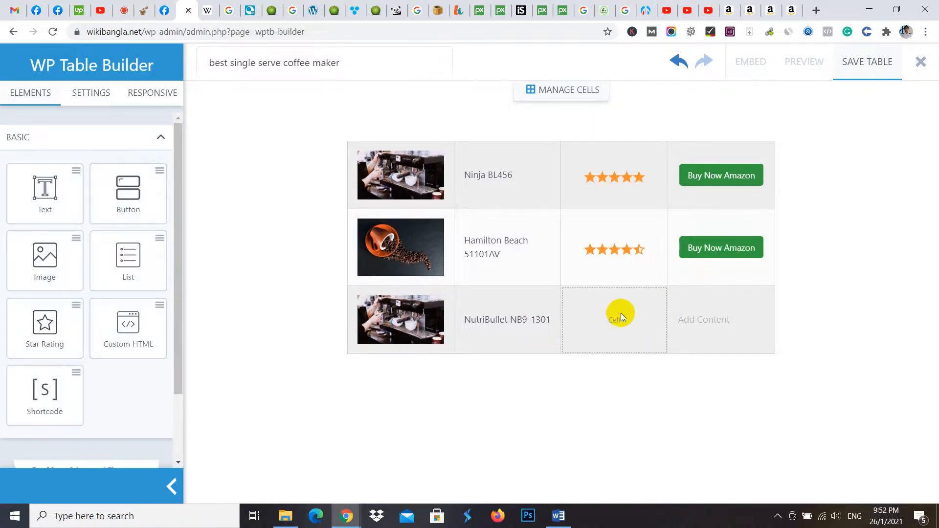
pyautogui.moveTo(84, 335); pyautogui.dragTo(627, 329)
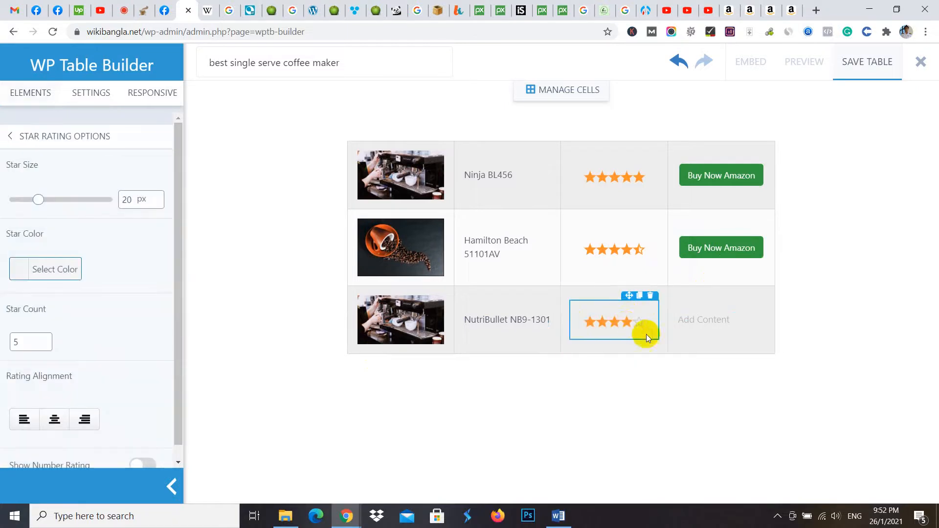
pyautogui.click(704, 328)
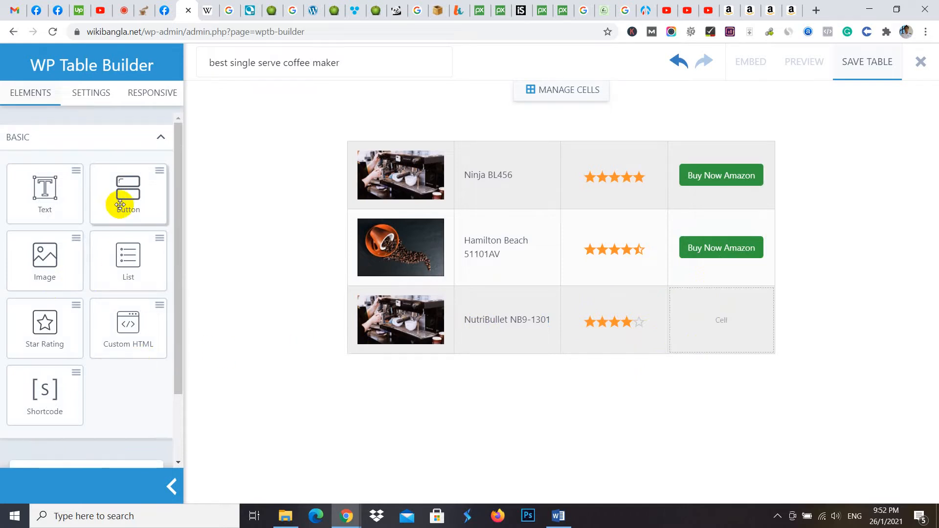
pyautogui.moveTo(119, 203); pyautogui.dragTo(710, 322)
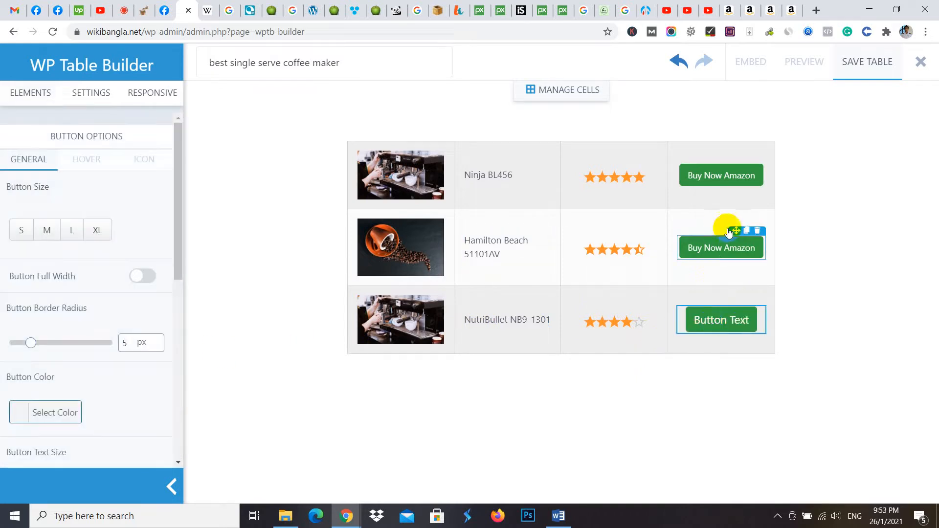
# - Label the third row's button "Buy Now Amazon" and set its text size to 14 px
pyautogui.click(739, 330)
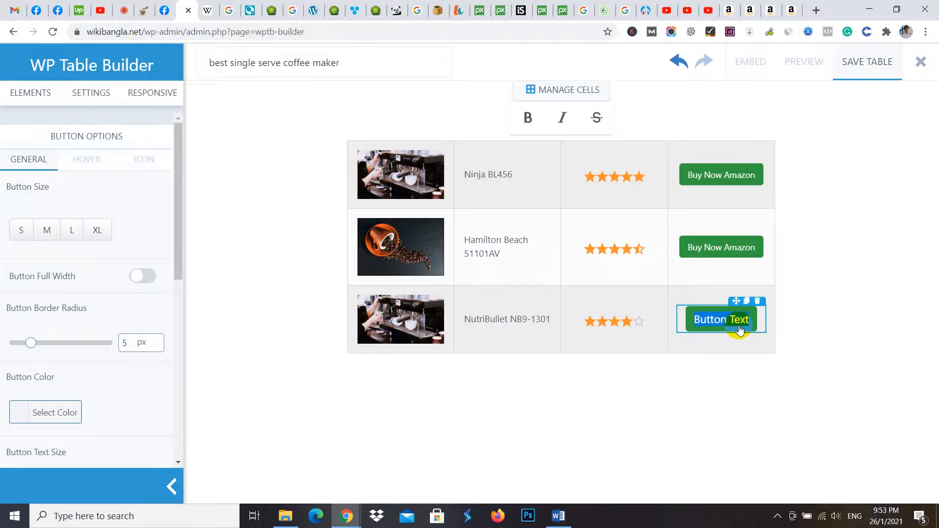
pyautogui.write('Buy ')
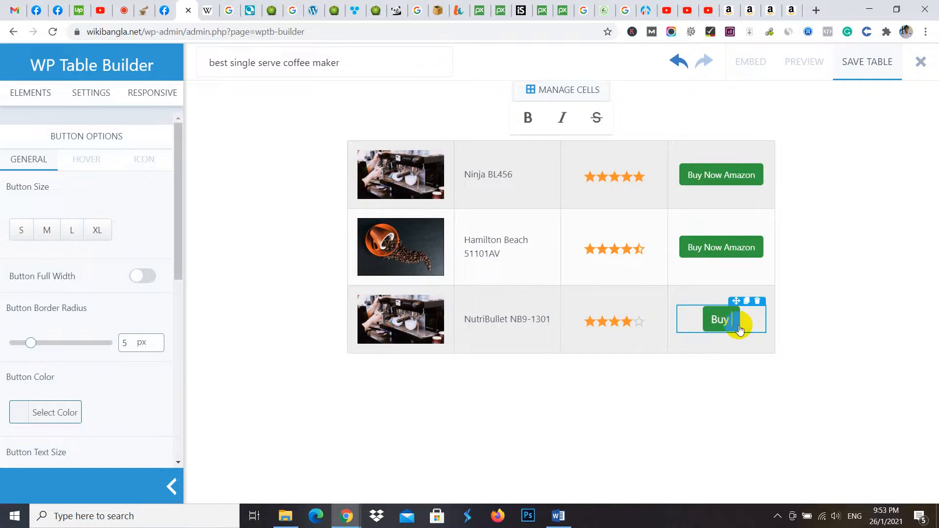
pyautogui.write('Now')
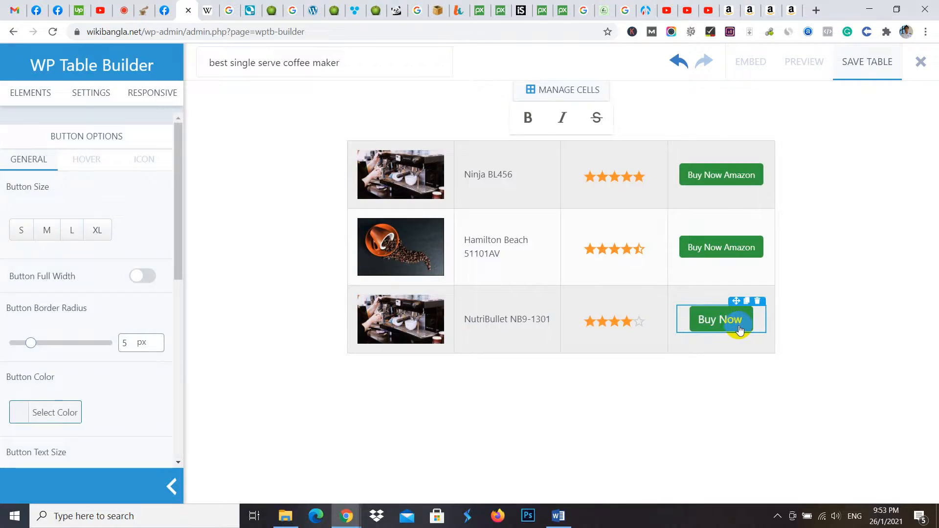
pyautogui.write(' A')
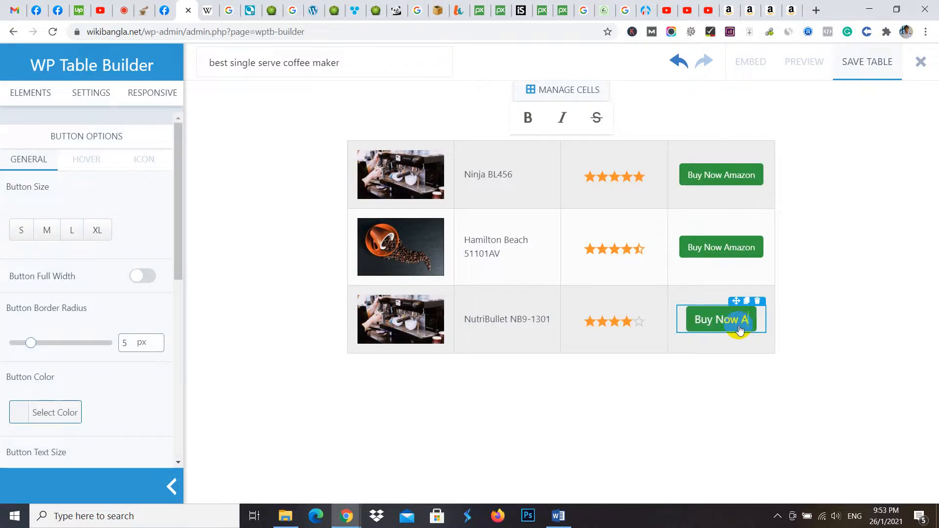
pyautogui.write('mazon')
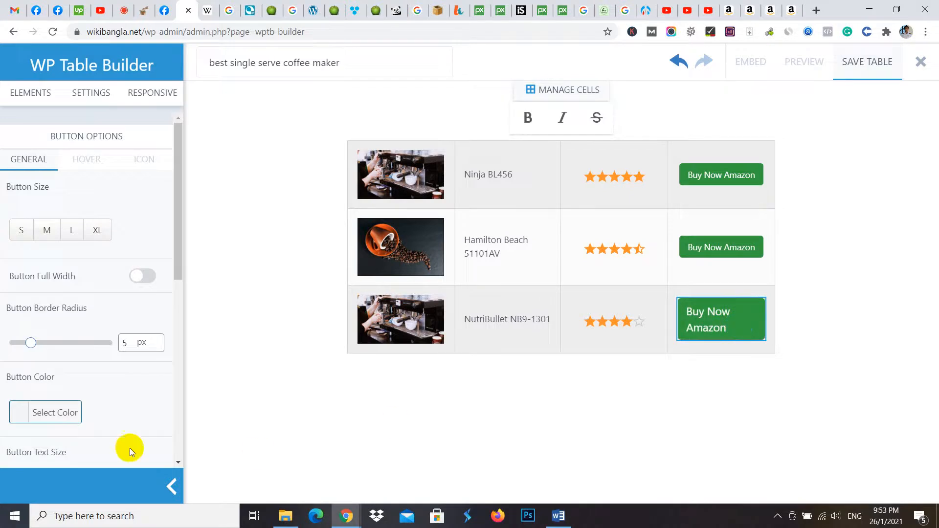
pyautogui.scroll(-5, 95, 412)
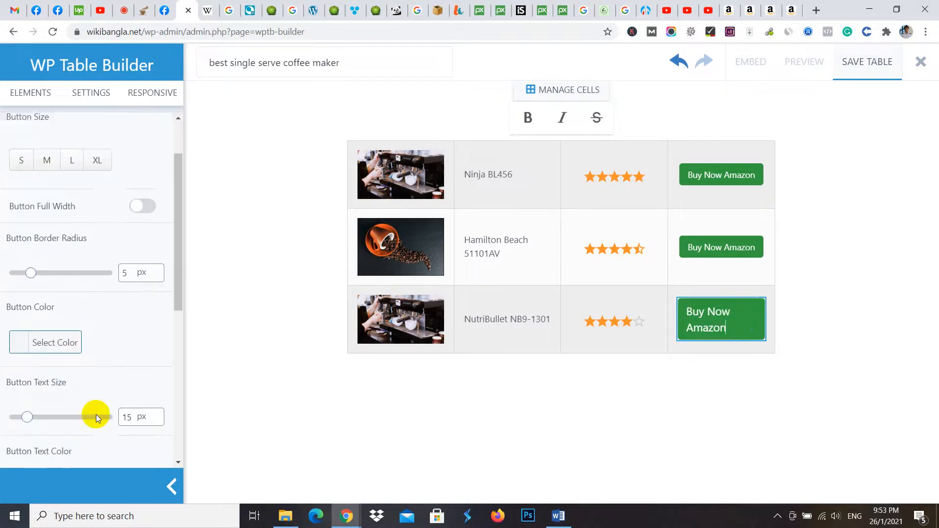
pyautogui.click(156, 245)
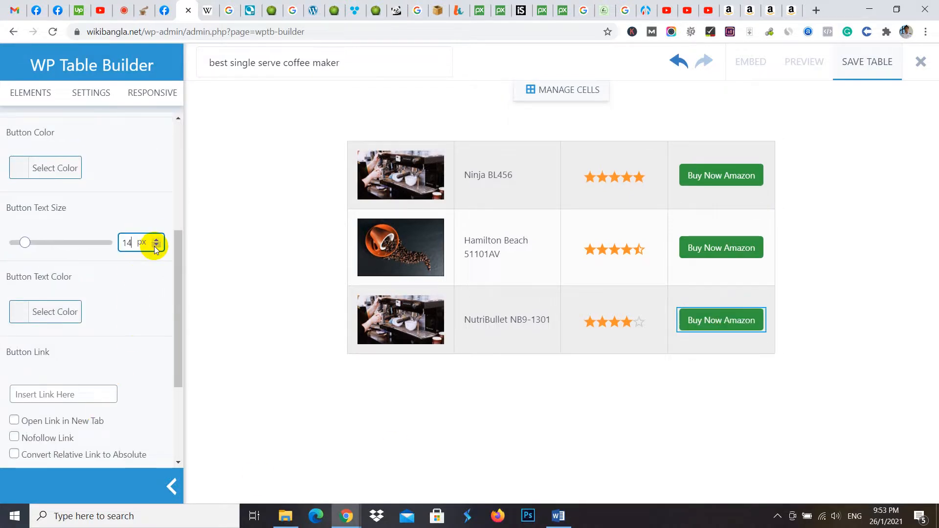
# - Deselect the button and save the comparison table
pyautogui.click(618, 393)
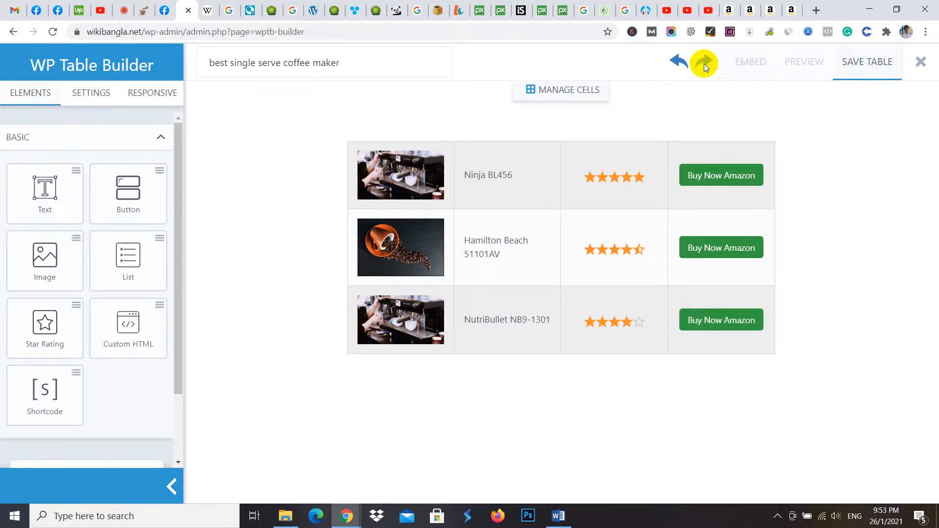
pyautogui.click(886, 62)
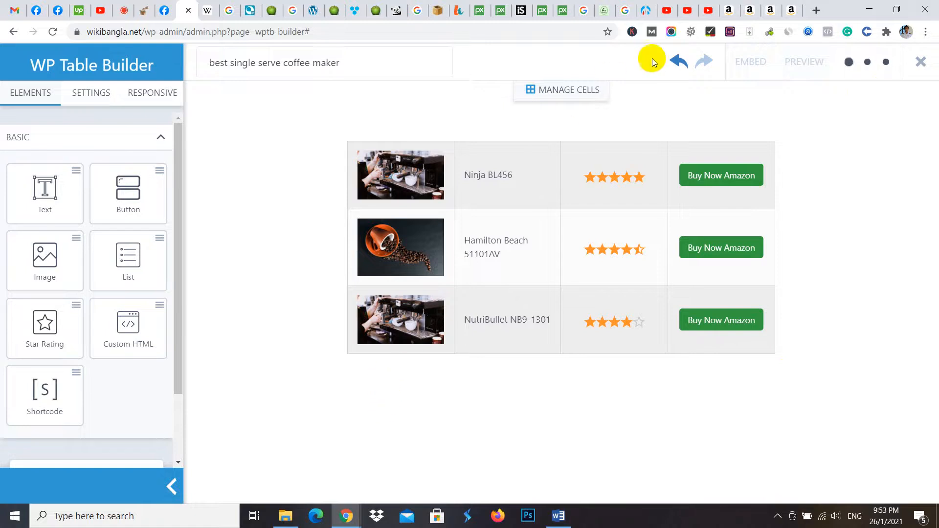
# - Undo the last text size change on the third row's button, set it to 14 px again, and deselect the button
pyautogui.click(681, 63)
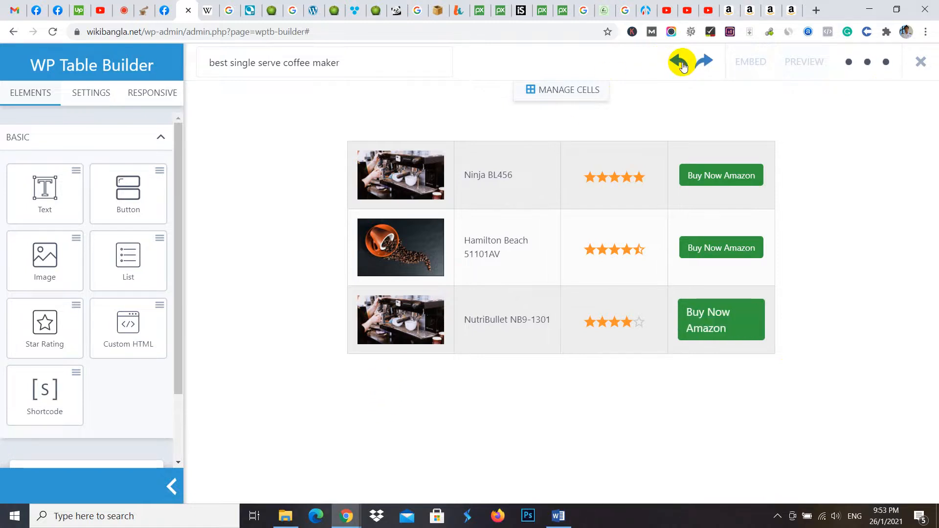
pyautogui.click(710, 330)
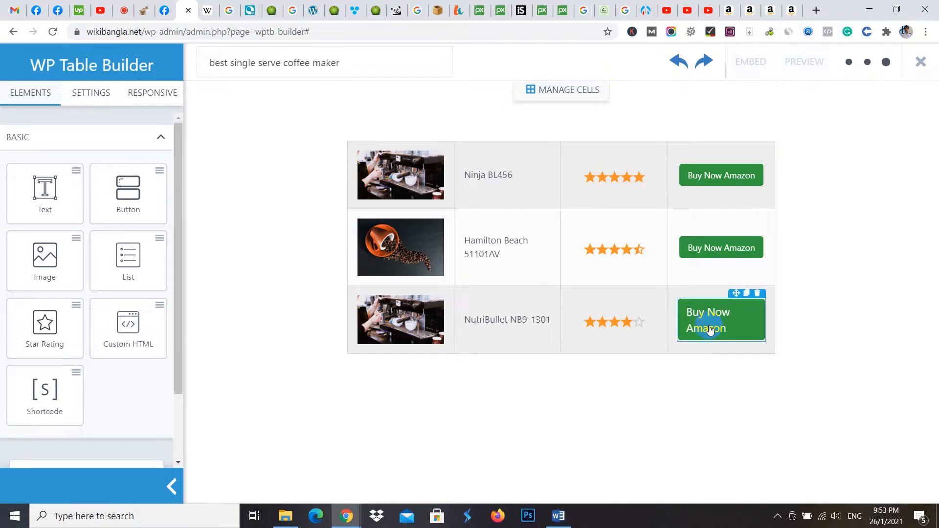
pyautogui.click(713, 324)
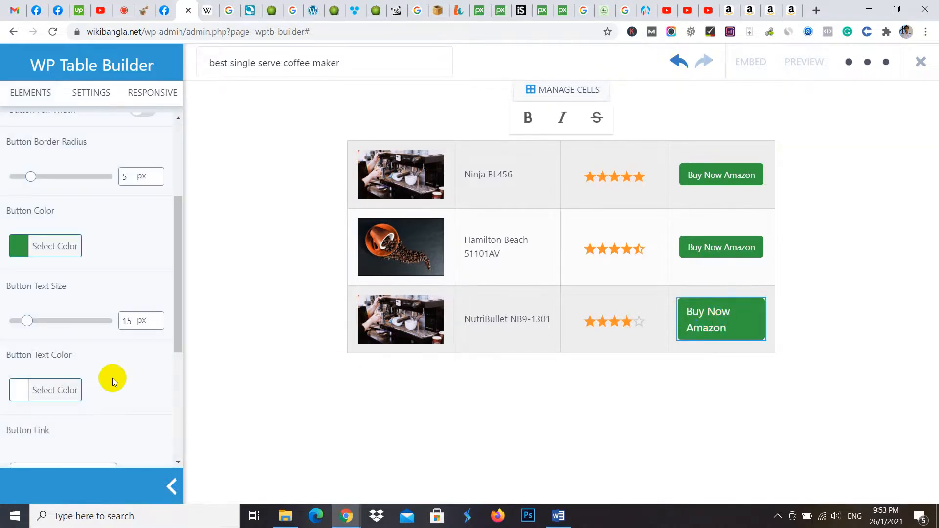
pyautogui.click(156, 323)
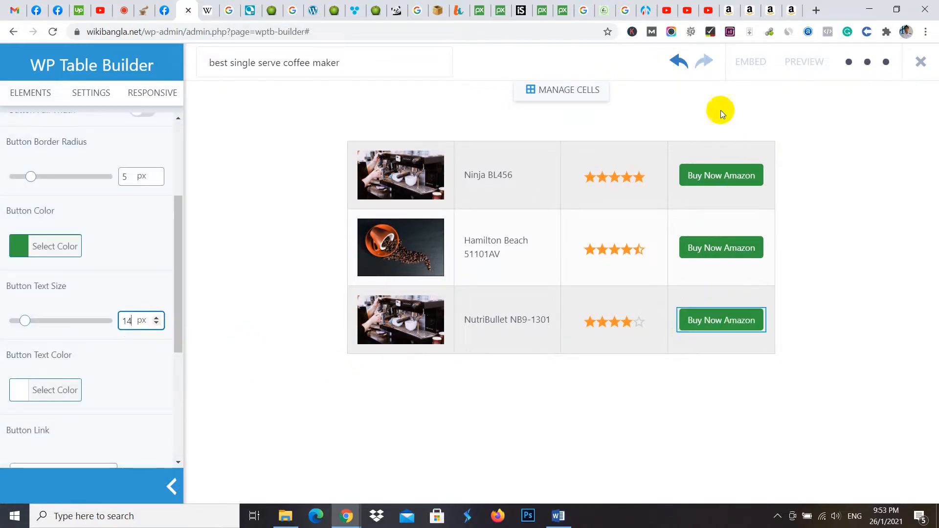
pyautogui.click(851, 108)
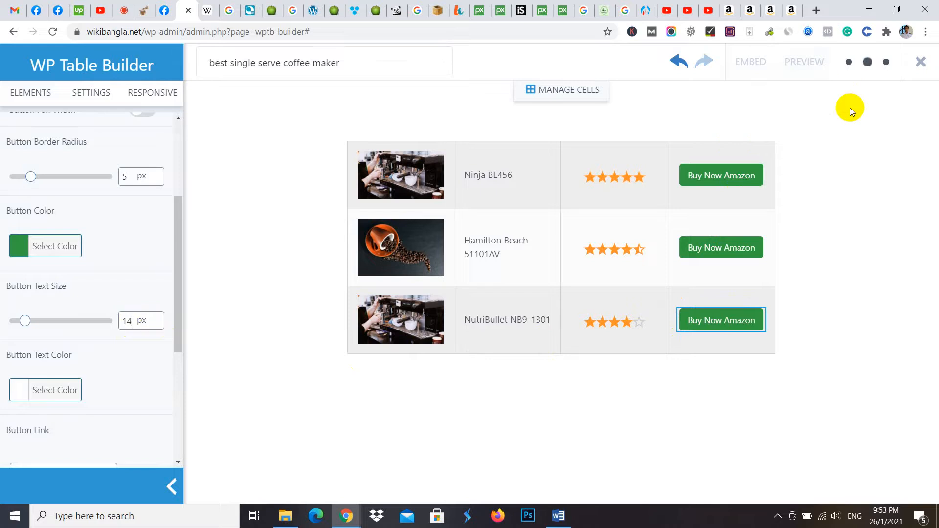
pyautogui.click(850, 107)
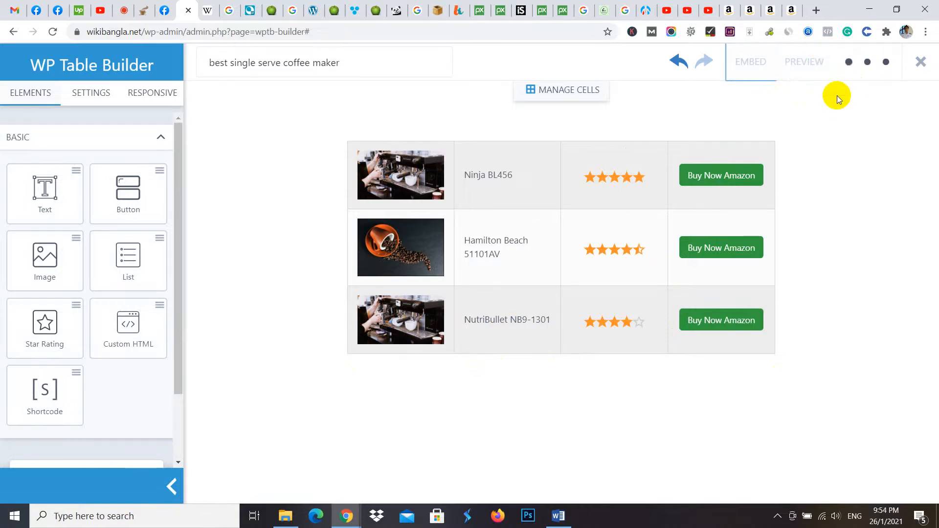
# - Close the unneeded browser tabs, including the Pixabay, Google search, site Customizer, YouTube and Amazon product pages
pyautogui.click(483, 11)
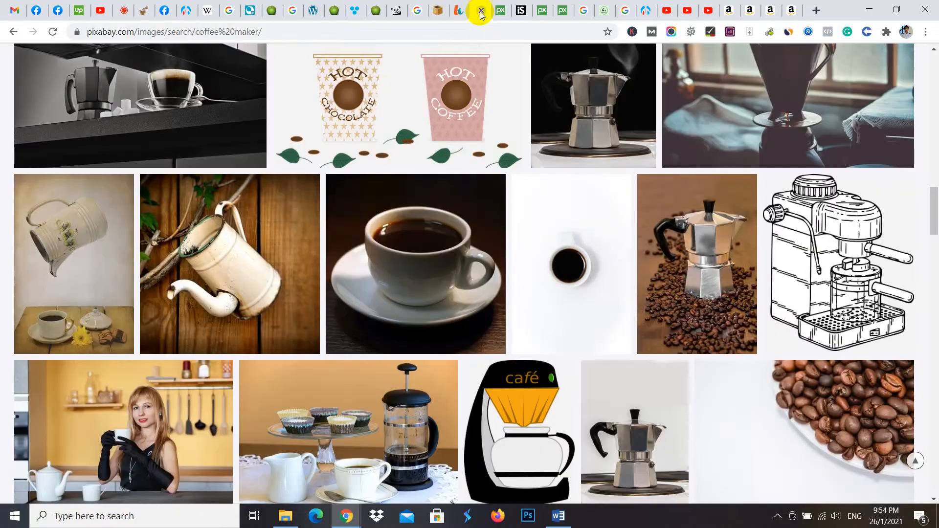
pyautogui.click(482, 11)
pyautogui.click(482, 11)
pyautogui.click(482, 11)
pyautogui.click(482, 11)
pyautogui.click(481, 11)
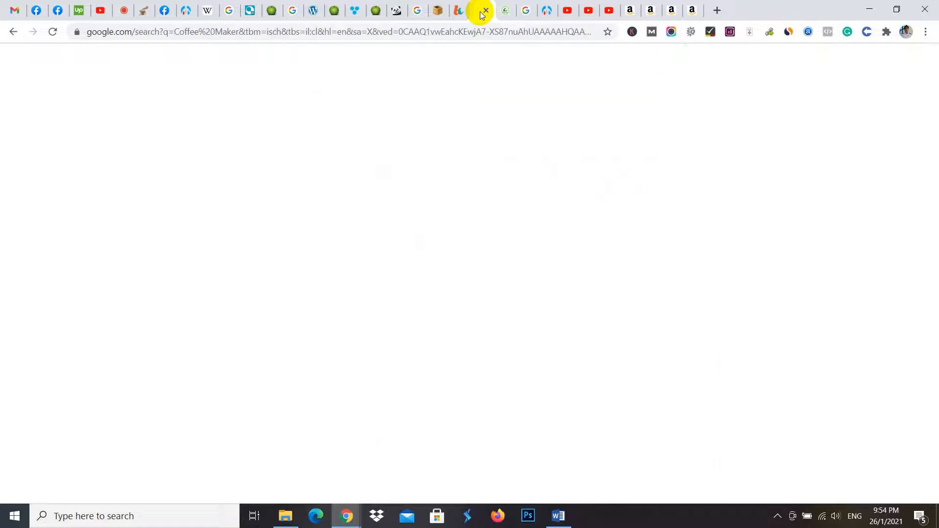
pyautogui.click(482, 11)
pyautogui.click(482, 11)
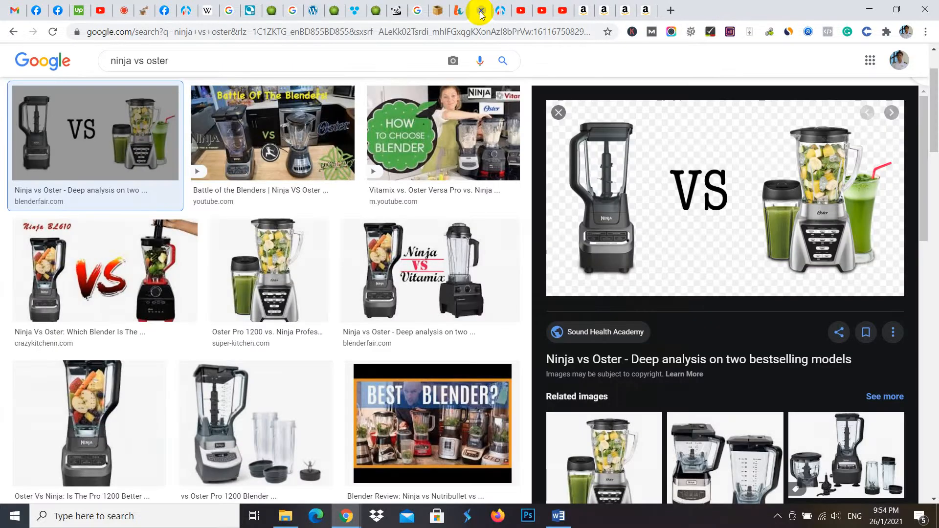
pyautogui.click(482, 10)
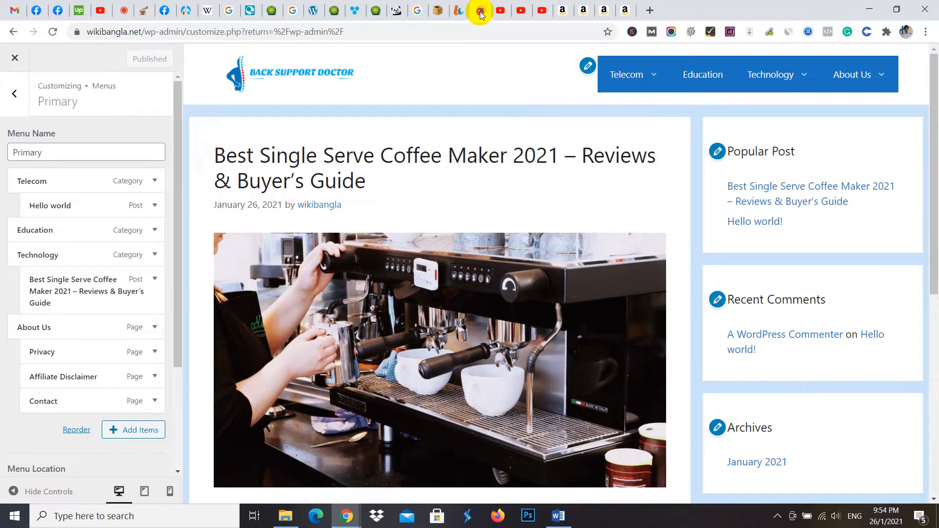
pyautogui.click(482, 11)
pyautogui.click(482, 10)
pyautogui.click(482, 11)
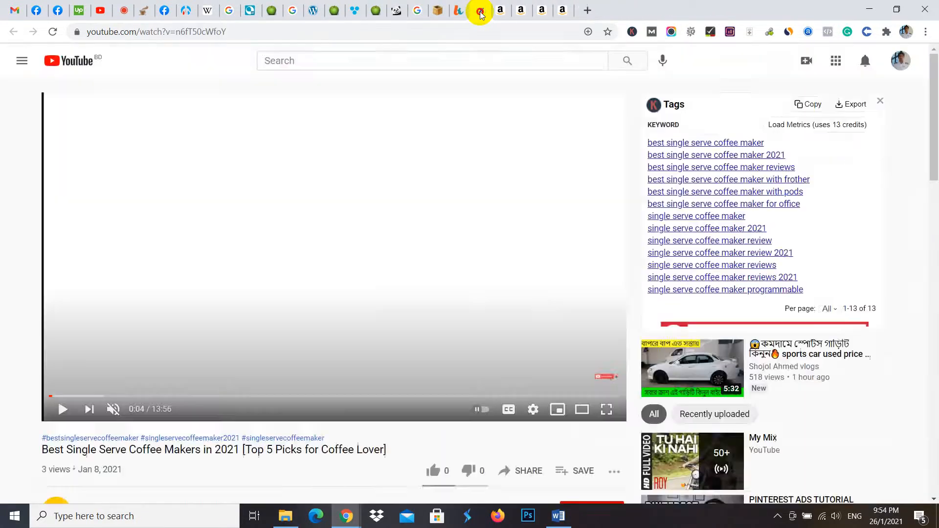
pyautogui.click(482, 11)
pyautogui.click(482, 10)
pyautogui.click(482, 11)
pyautogui.click(481, 10)
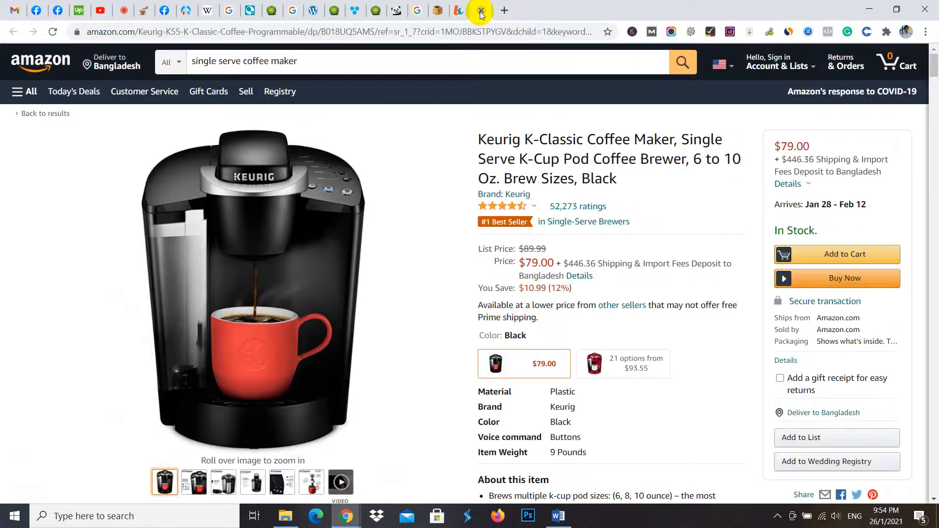
pyautogui.click(481, 11)
pyautogui.click(482, 12)
pyautogui.click(481, 12)
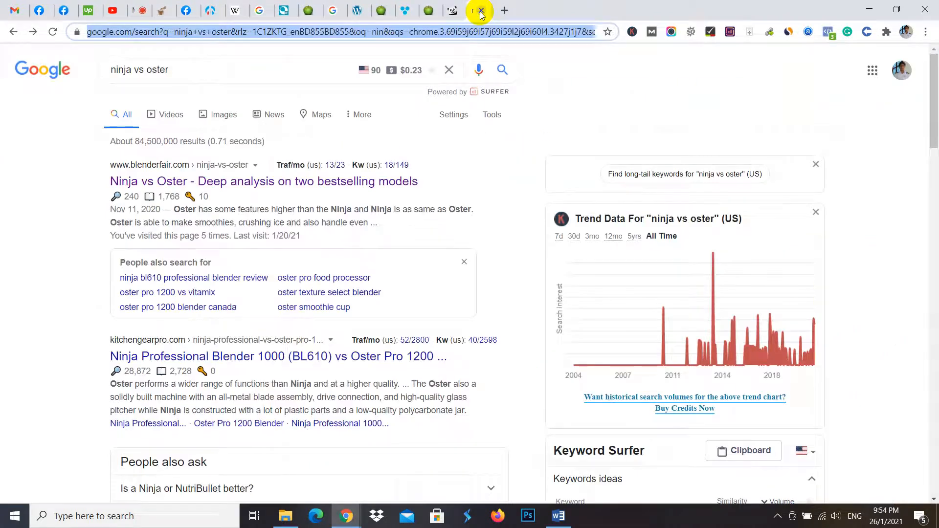
pyautogui.click(482, 10)
pyautogui.click(482, 11)
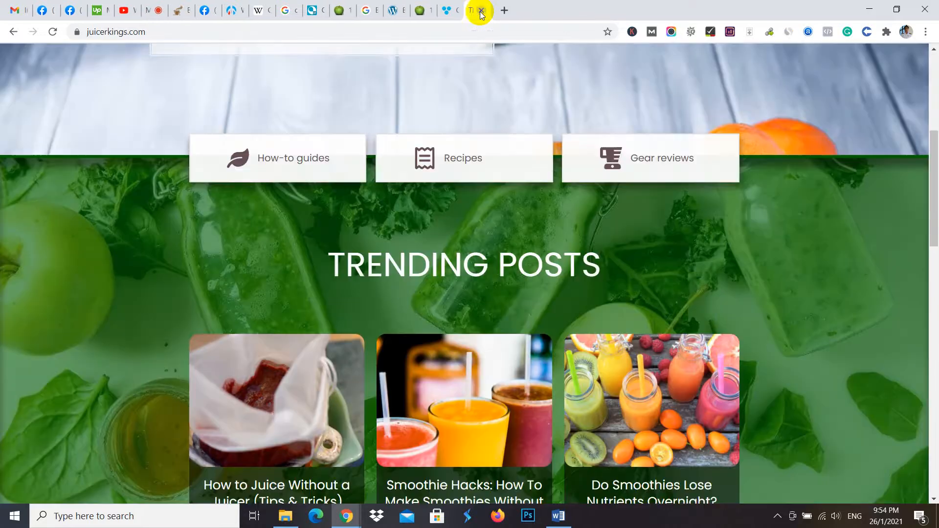
pyautogui.click(158, 13)
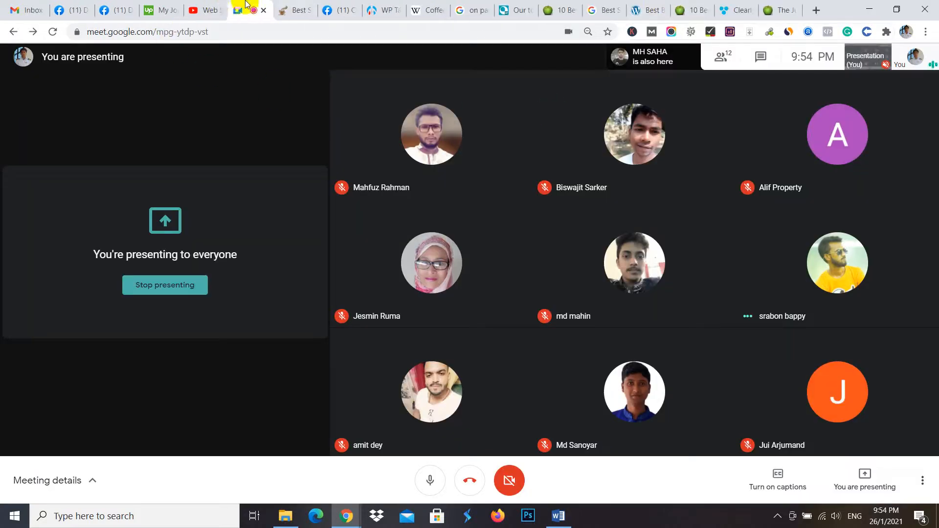
# - Return to the table in WP Table Builder and copy its embed shortcode [wptb id=58]
pyautogui.click(376, 10)
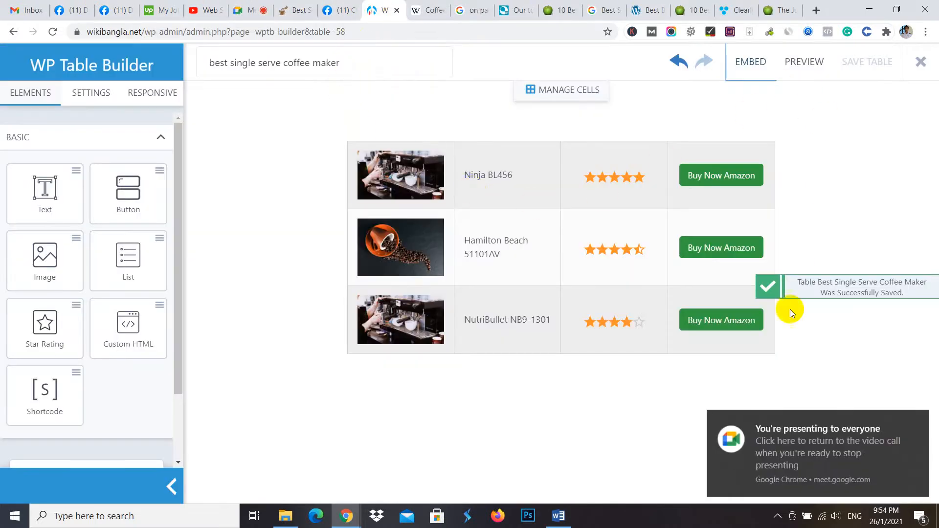
pyautogui.click(753, 64)
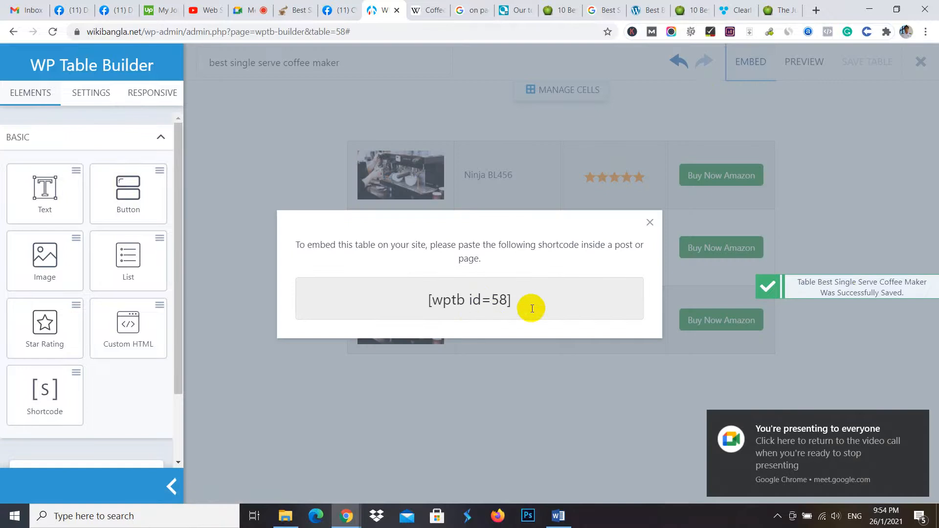
pyautogui.moveTo(518, 299); pyautogui.dragTo(411, 296)
pyautogui.rightClick(446, 301)
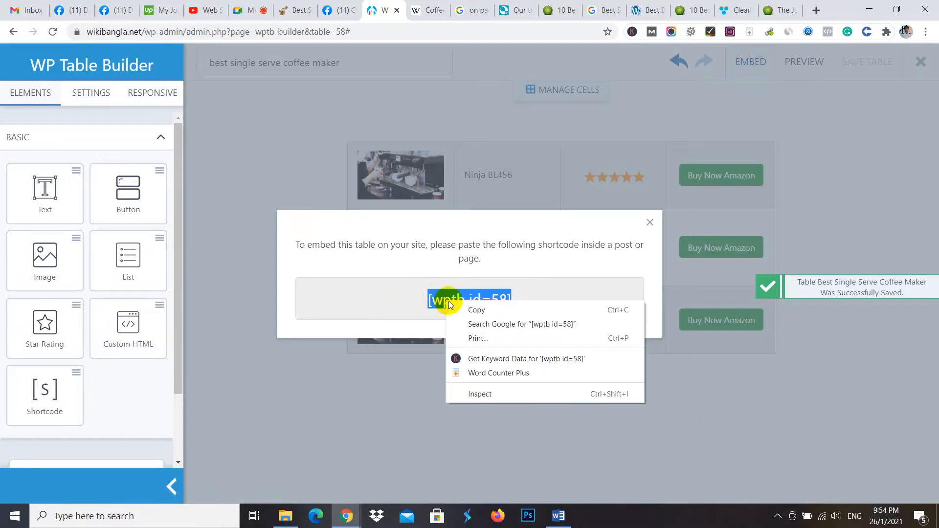
pyautogui.click(476, 310)
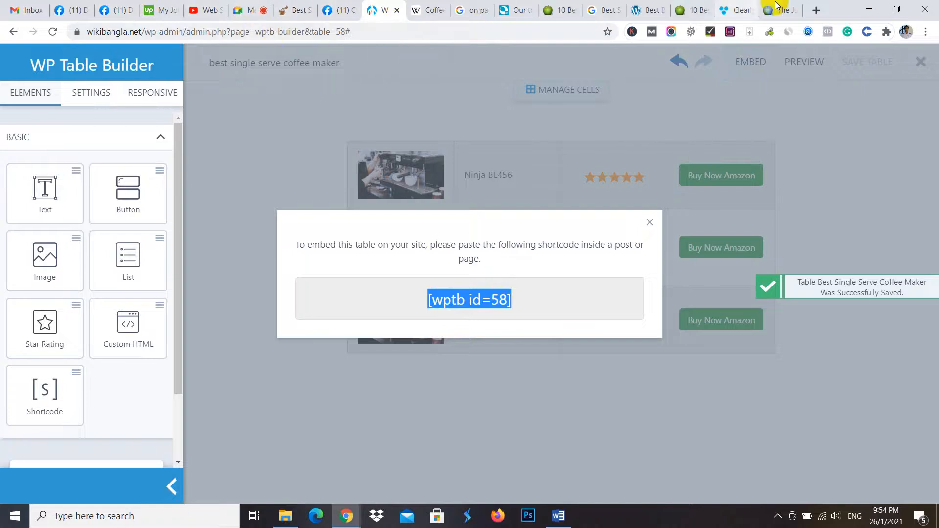
# - Open wikibangla.net in a new tab and, from its dashboard's posts, open the Best Single Serve Coffee Maker 2021 post for editing
pyautogui.click(815, 10)
pyautogui.write('w')
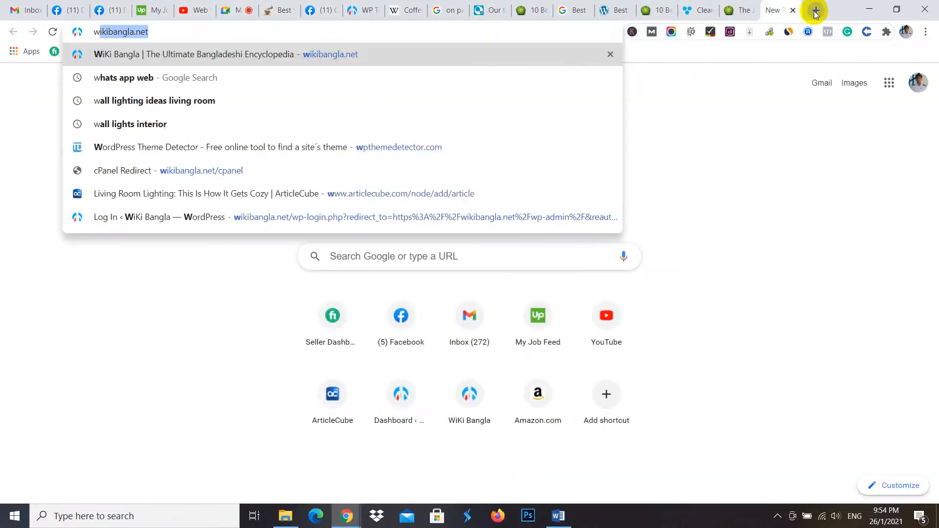
pyautogui.write('iki')
pyautogui.press('Return')
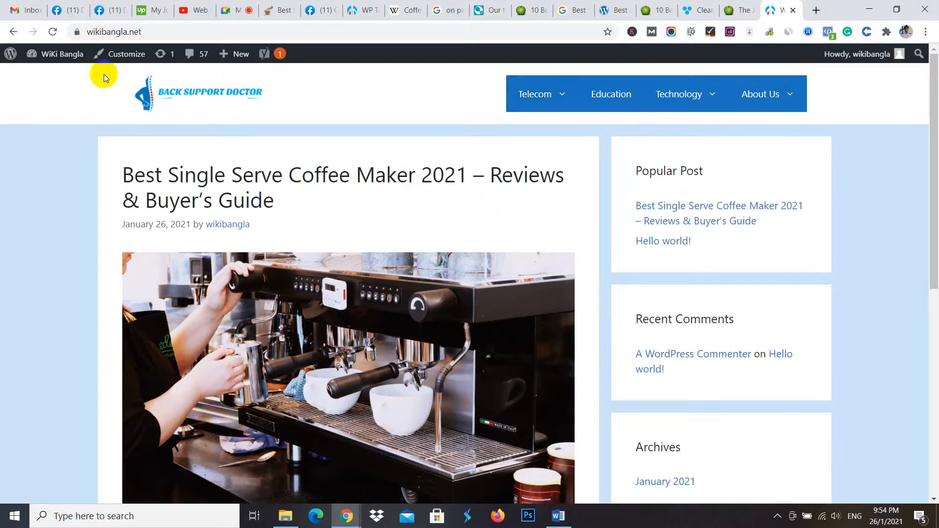
pyautogui.moveTo(58, 59)
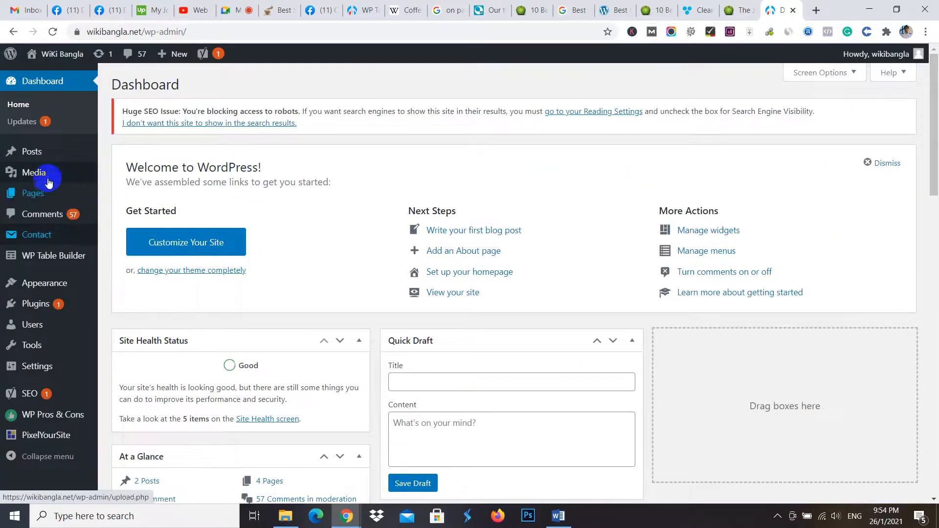
pyautogui.moveTo(36, 153)
pyautogui.click(123, 154)
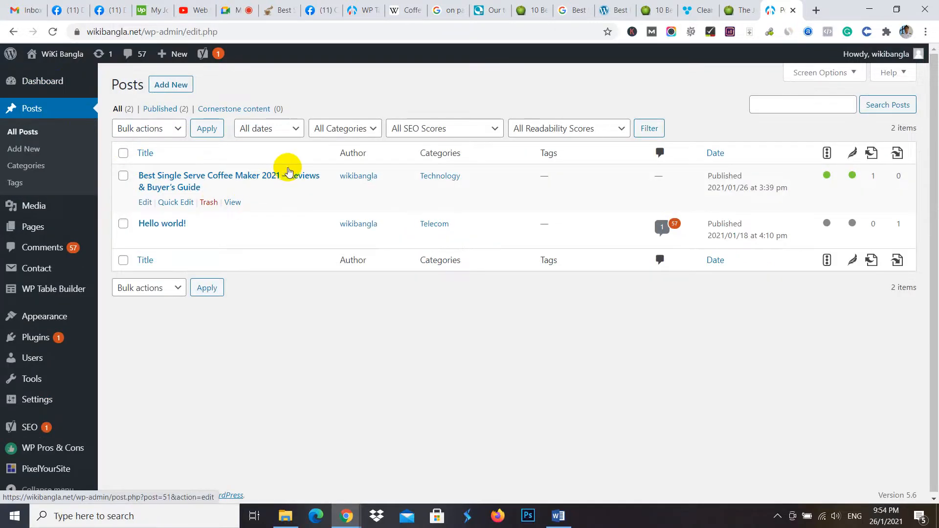
pyautogui.click(146, 203)
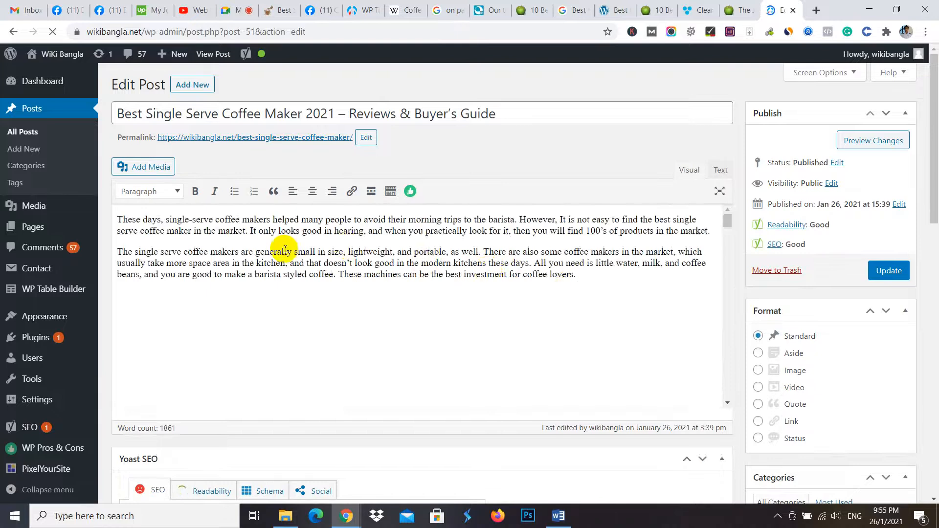
# - Insert two blank lines between the coffee cup image and the "Best Single Serve Coffee Maker Reviews 2021" heading
pyautogui.scroll(-10, 354, 293)
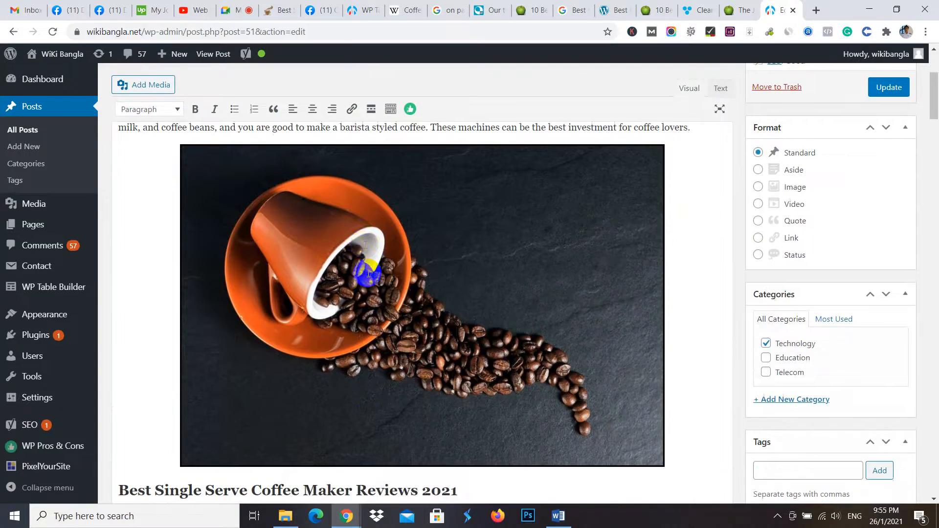
pyautogui.scroll(8, 378, 273)
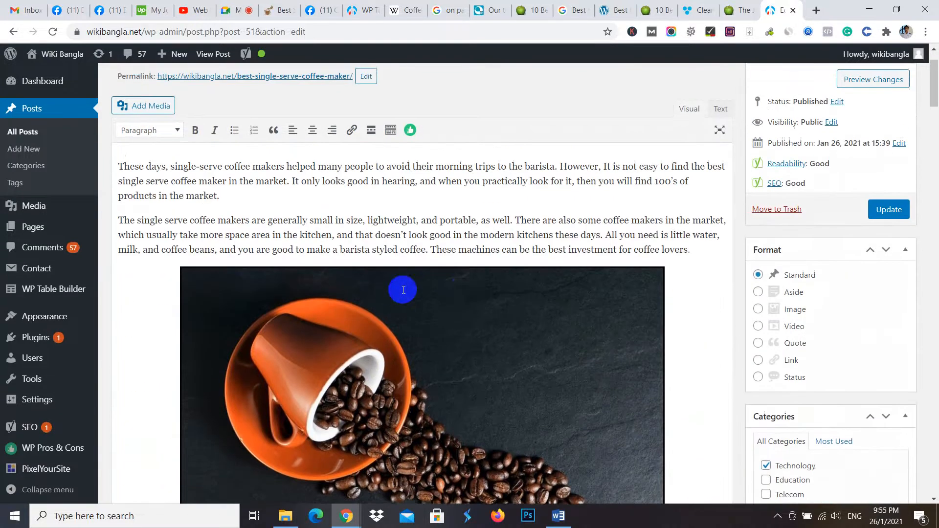
pyautogui.scroll(-6, 402, 285)
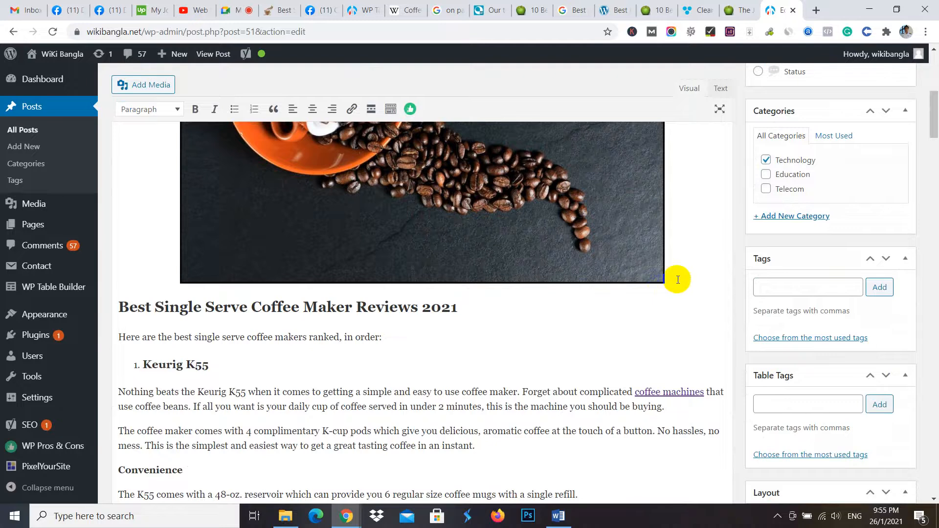
pyautogui.scroll(6, 680, 279)
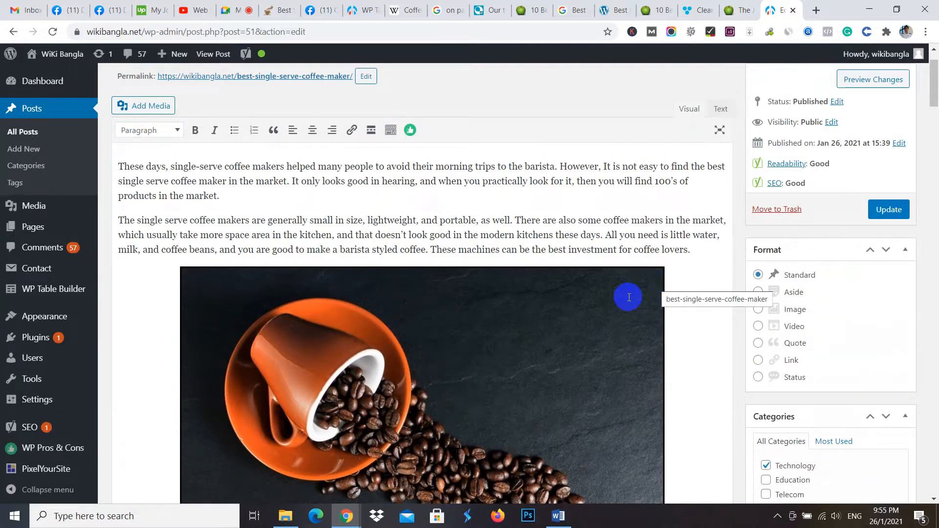
pyautogui.scroll(-4, 601, 282)
pyautogui.scroll(2, 601, 282)
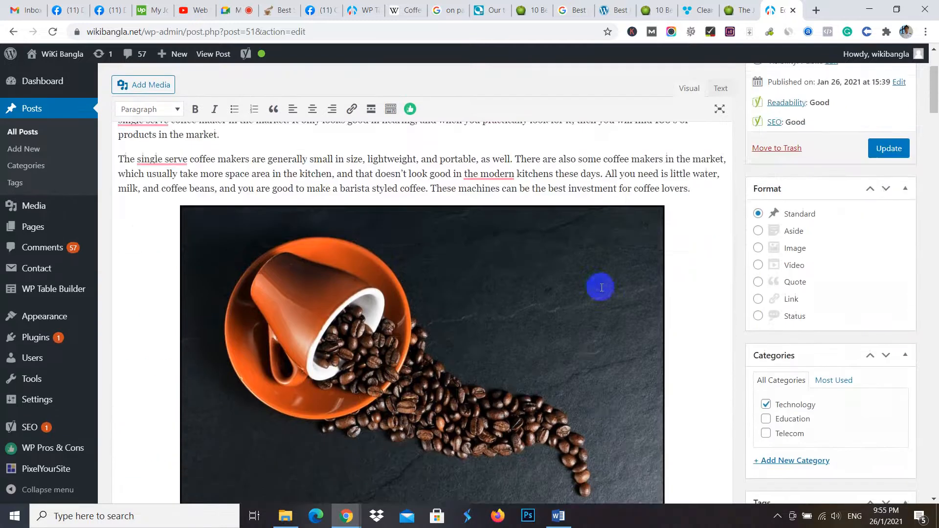
pyautogui.scroll(-3, 562, 313)
pyautogui.scroll(-3, 425, 237)
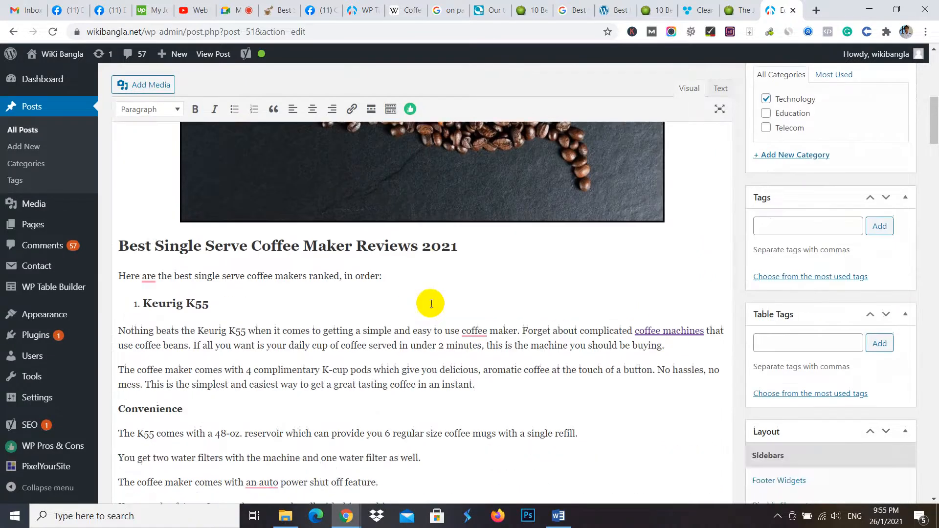
pyautogui.scroll(3, 583, 260)
pyautogui.scroll(1, 568, 258)
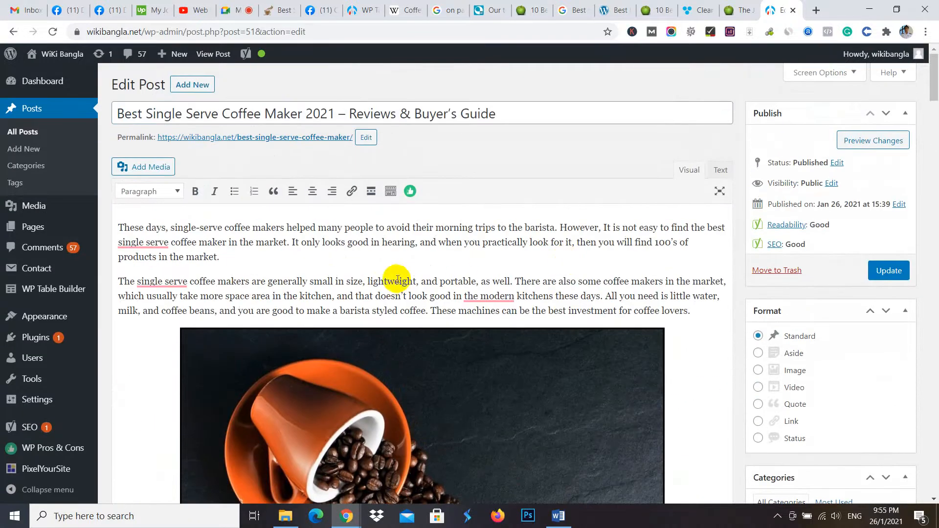
pyautogui.scroll(-6, 515, 314)
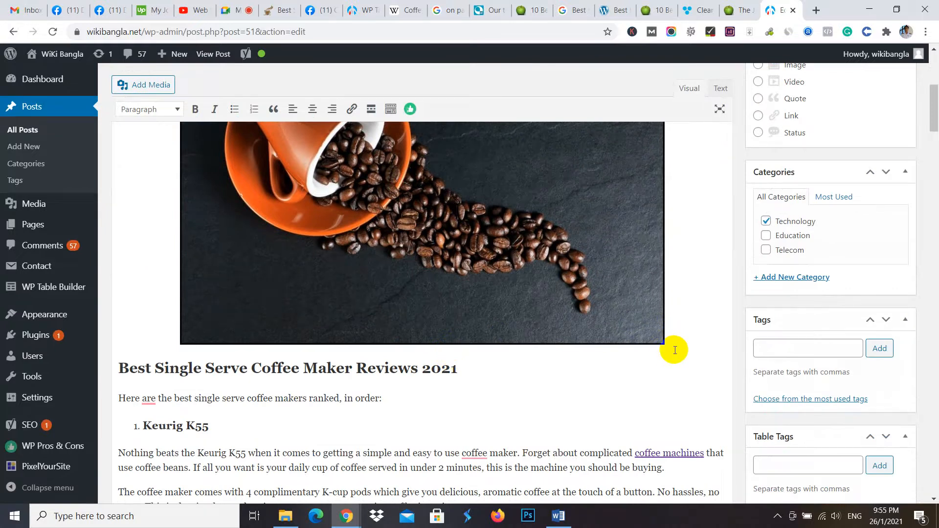
pyautogui.press('Return')
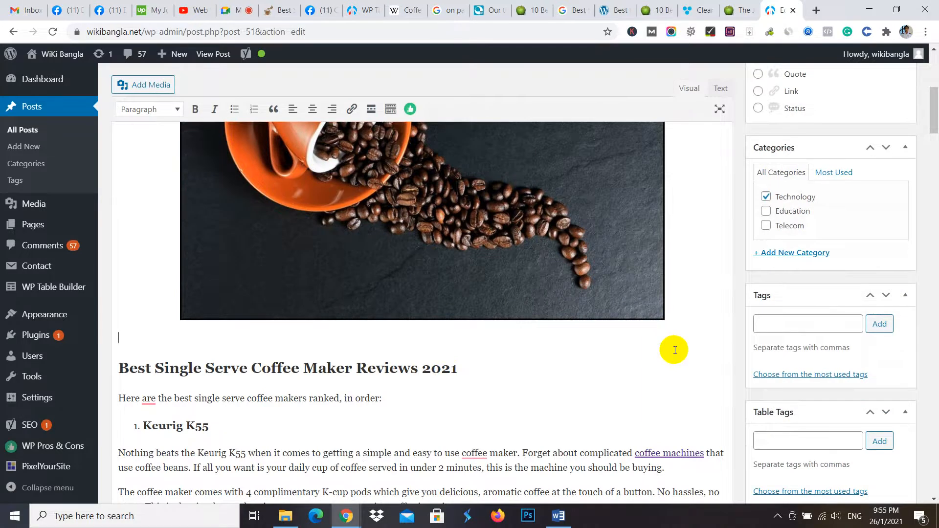
pyautogui.press('Return')
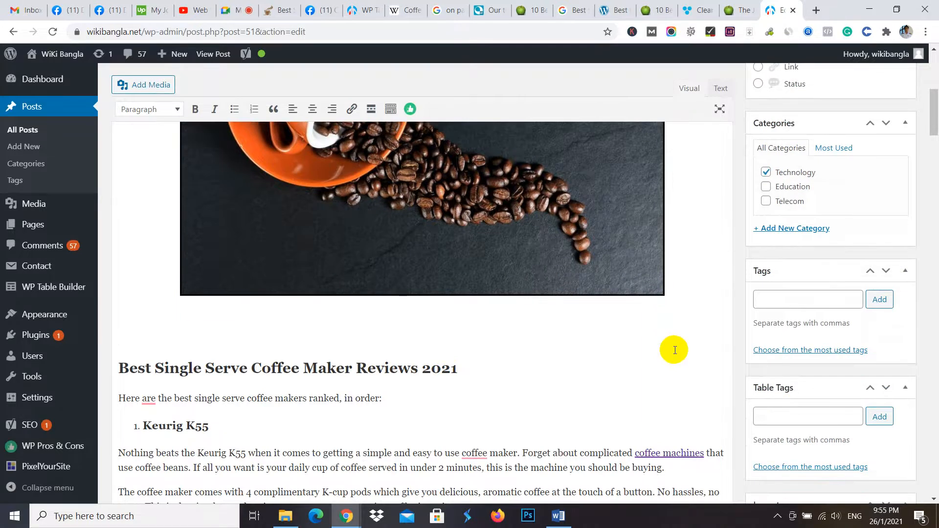
# - Consult the comparison table heading on juicerkings.com, add "Comparison Table 2021" as a Heading 2 below the post's image, and start a new line under it
pyautogui.click(533, 9)
pyautogui.scroll(3, 419, 159)
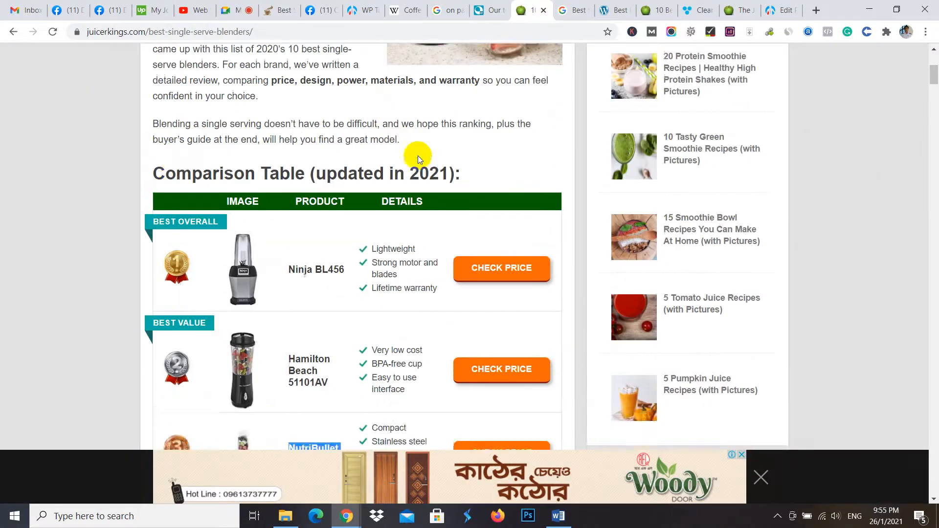
pyautogui.scroll(1, 418, 158)
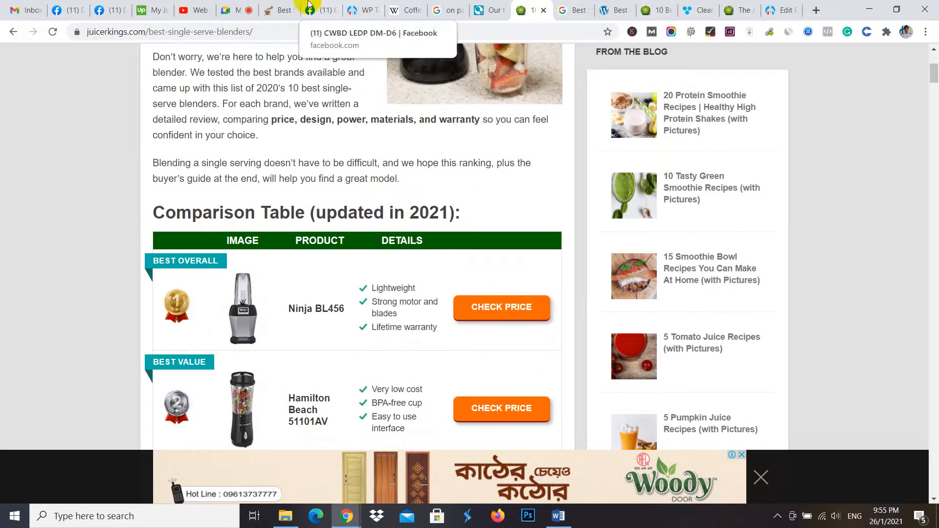
pyautogui.click(772, 6)
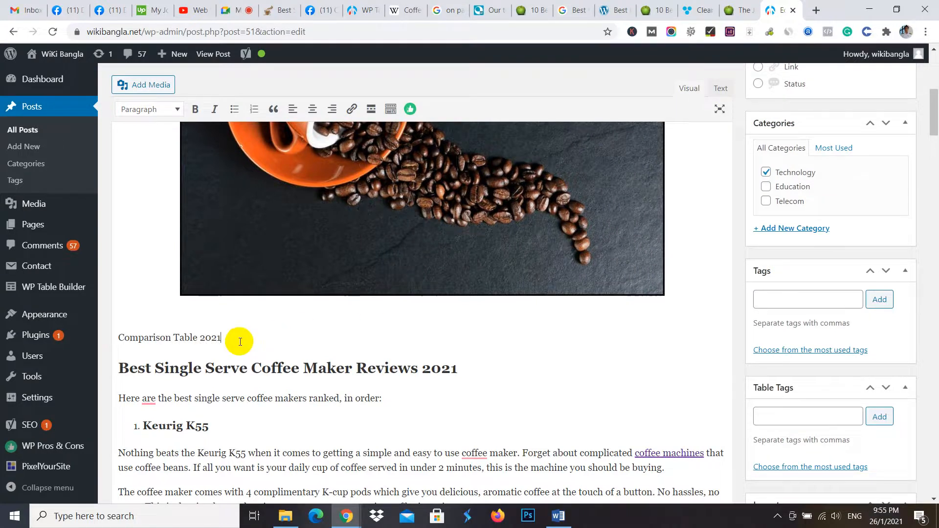
pyautogui.moveTo(239, 337); pyautogui.dragTo(107, 331)
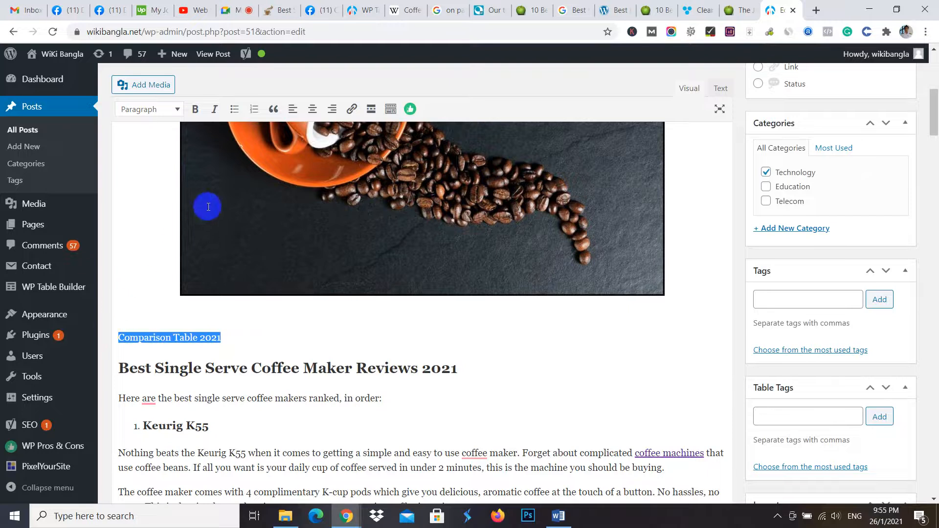
pyautogui.click(176, 110)
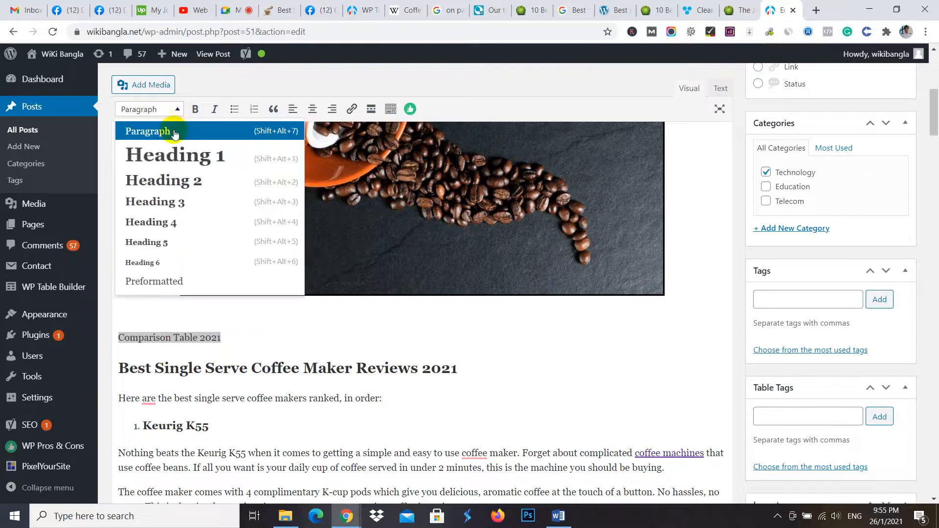
pyautogui.click(169, 181)
pyautogui.click(313, 341)
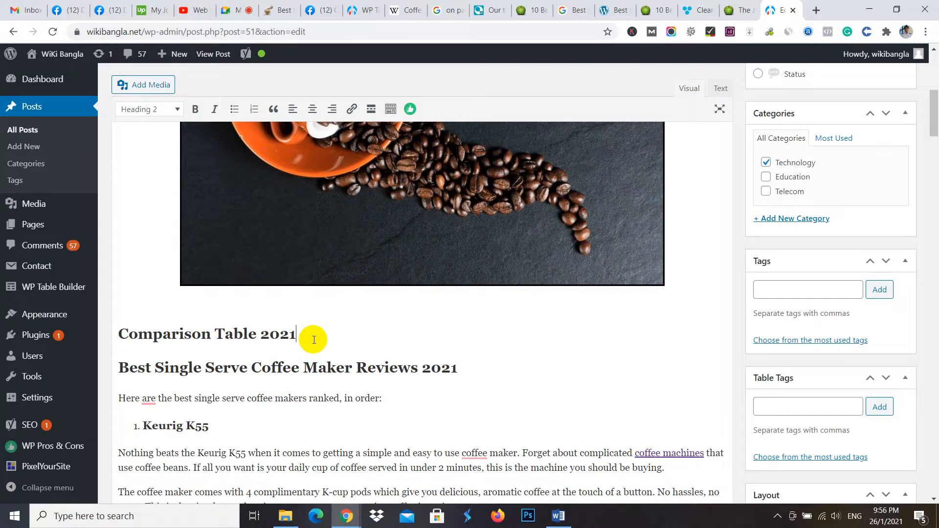
pyautogui.press('Return')
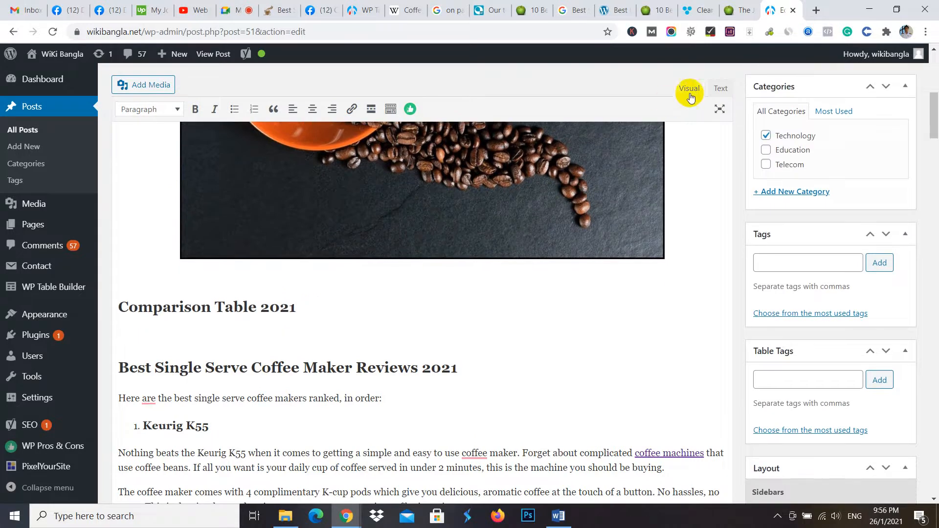
# - Insert the shortcode [wptb id=58] below the "Comparison Table 2021" heading in the post's HTML code and update the post
pyautogui.click(719, 89)
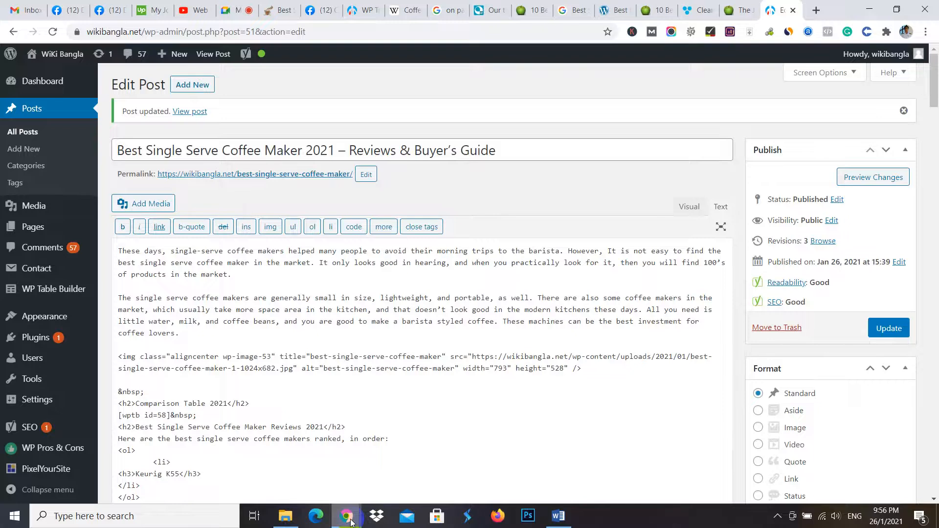
# - Reload wikibangla.net in the incognito window and open the Best Single Serve Coffee Maker 2021 post
pyautogui.moveTo(346, 516)
pyautogui.click(376, 484)
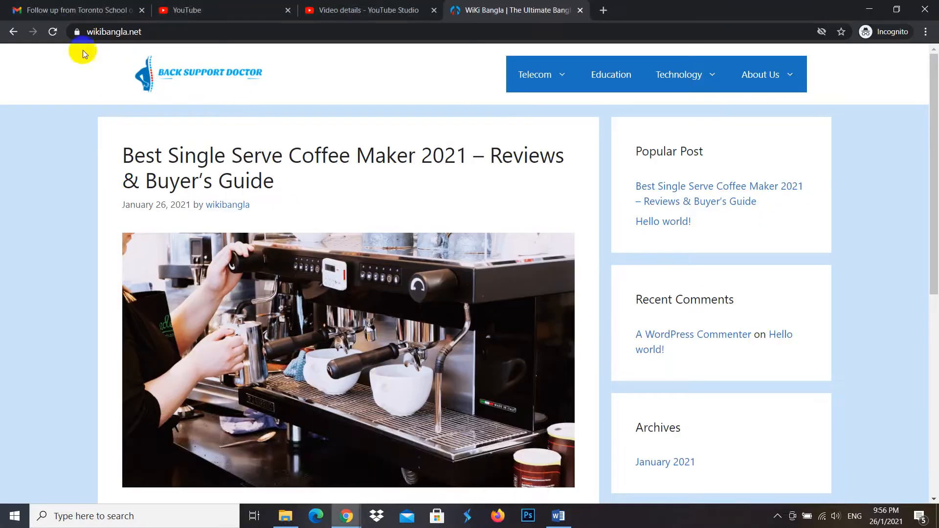
pyautogui.click(54, 32)
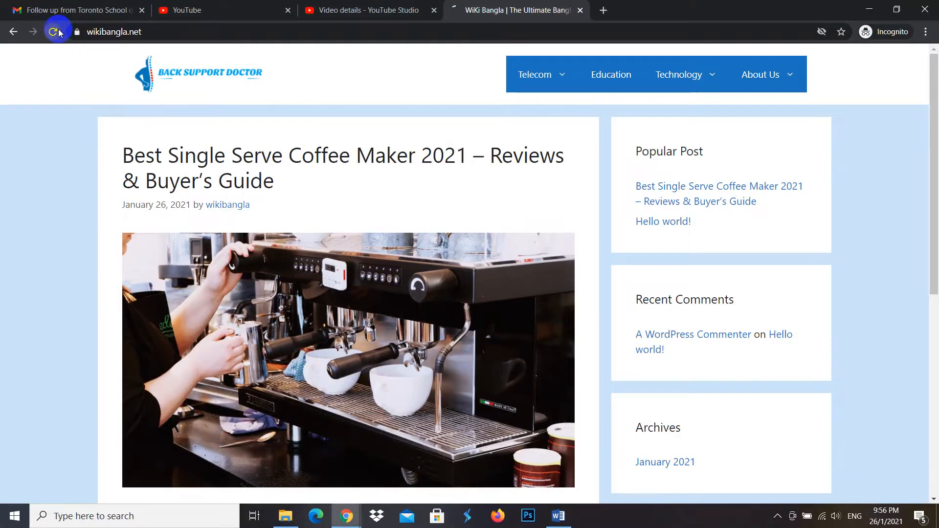
pyautogui.scroll(-6, 352, 230)
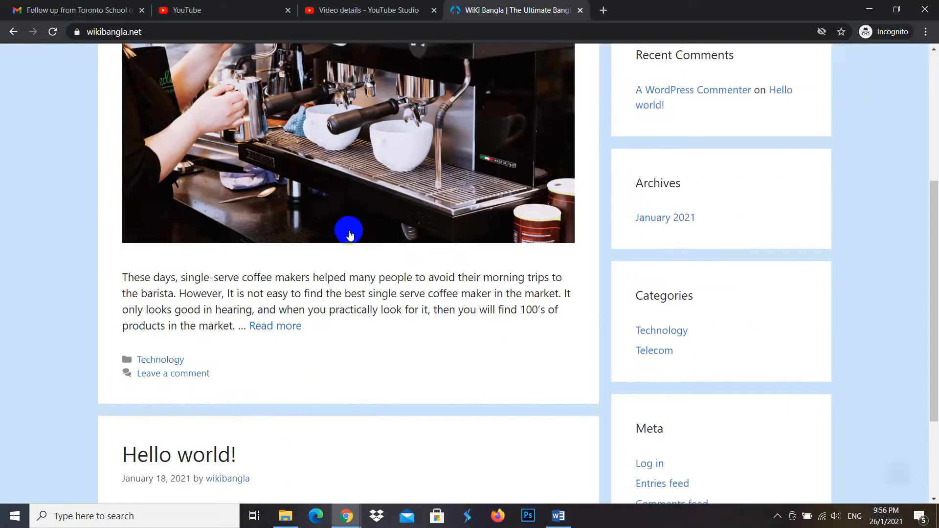
pyautogui.scroll(1, 374, 263)
pyautogui.scroll(5, 374, 263)
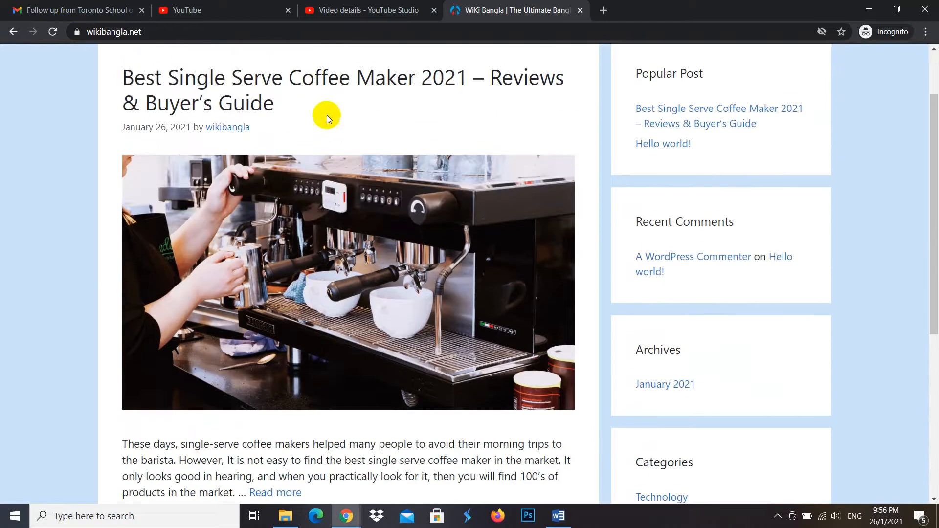
pyautogui.click(308, 78)
# - Examine how the comparison table and its heading appear below the coffee cup image on the live post
pyautogui.scroll(-12, 309, 436)
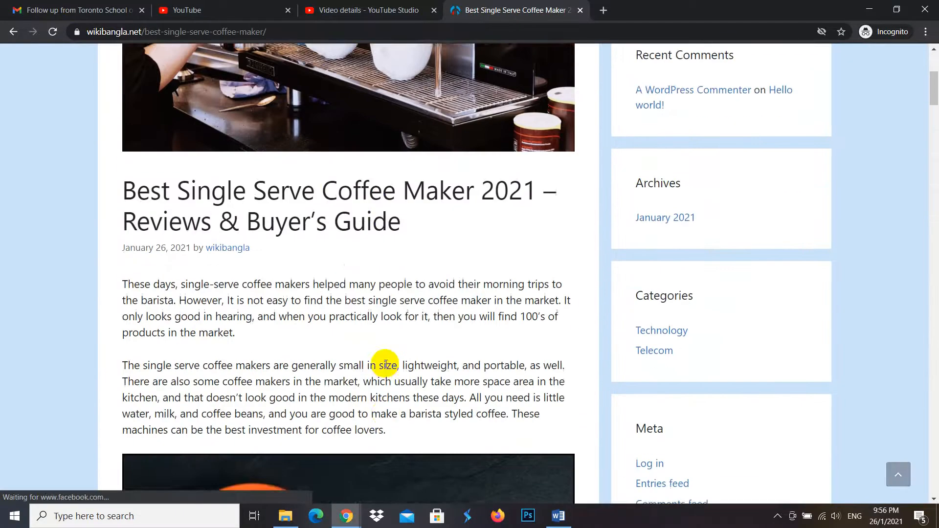
pyautogui.scroll(-4, 384, 352)
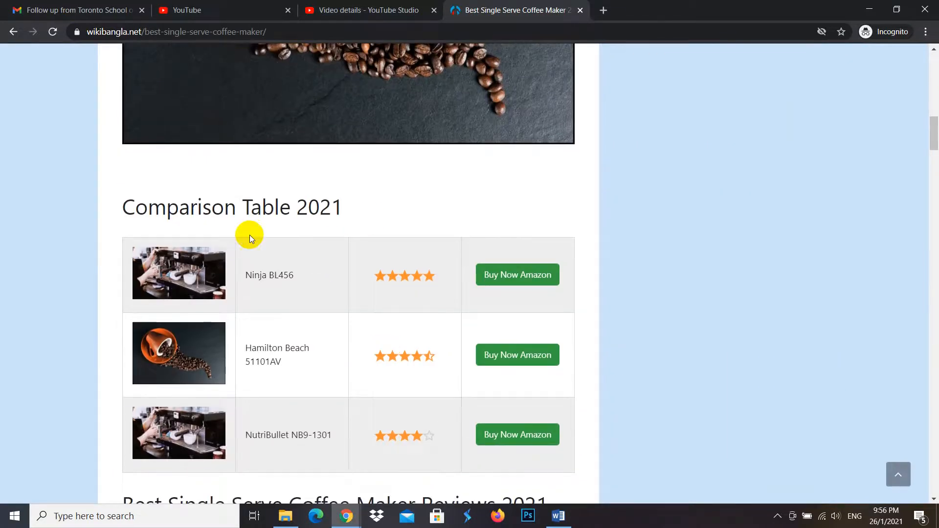
pyautogui.scroll(8, 335, 226)
pyautogui.scroll(1, 389, 278)
pyautogui.scroll(-10, 422, 286)
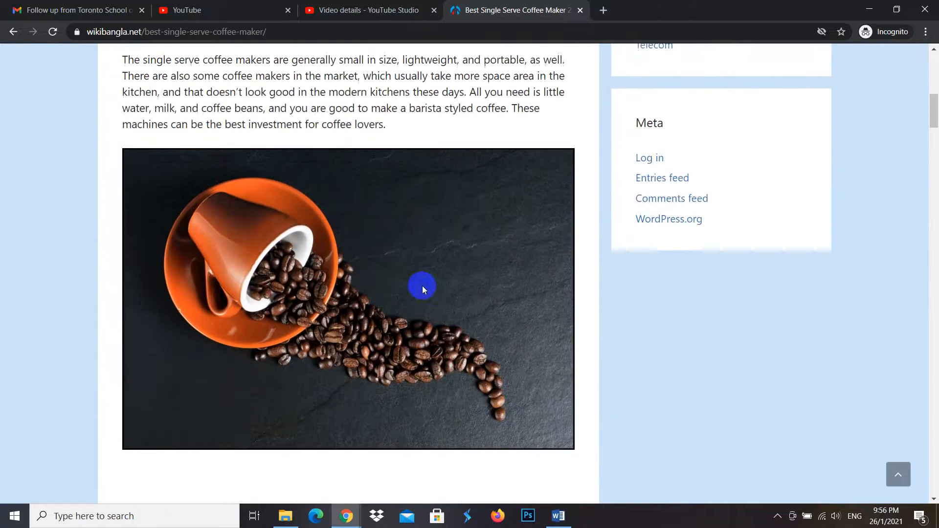
pyautogui.scroll(10, 404, 322)
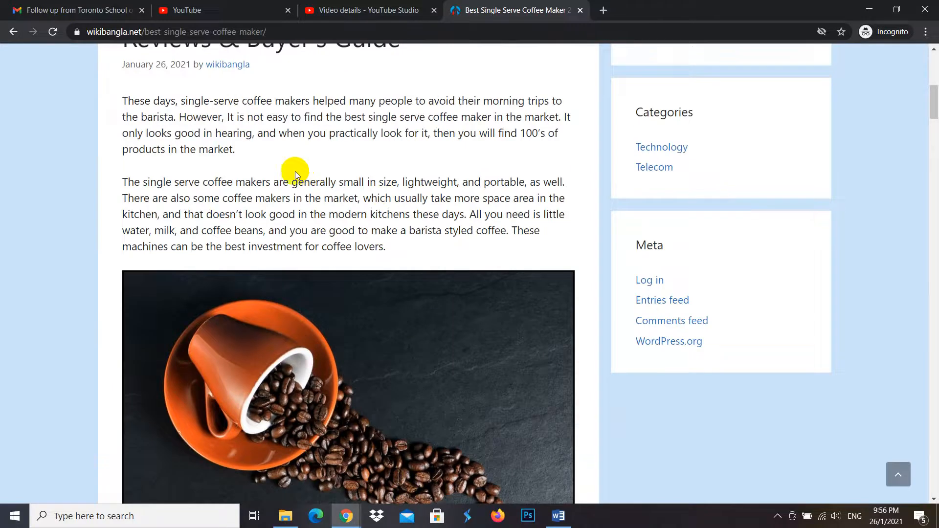
pyautogui.scroll(-7, 398, 235)
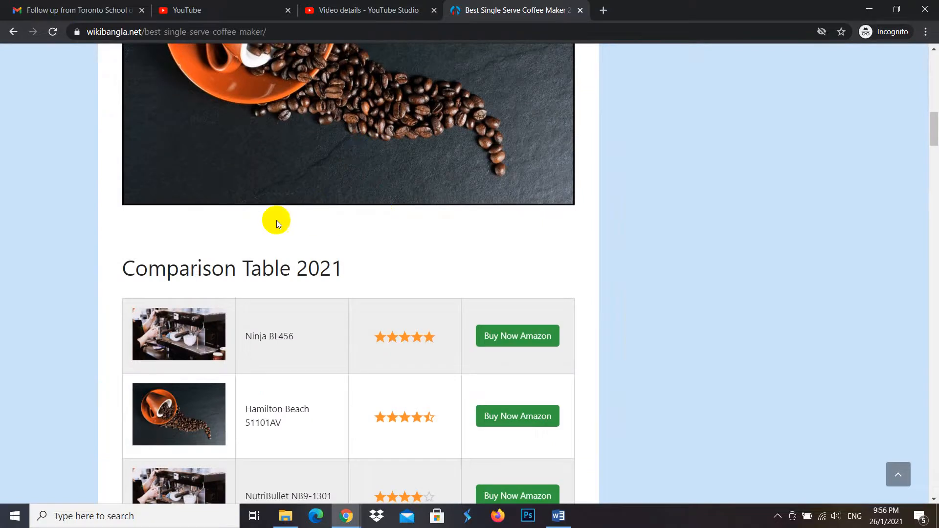
pyautogui.scroll(-3, 423, 272)
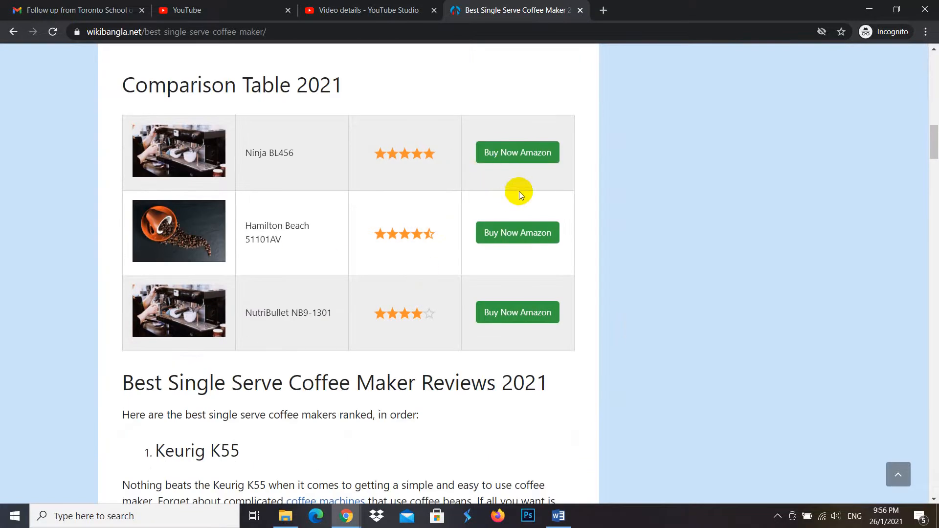
# - Test the Ninja BL456 row's "Buy Now Amazon" link twice, returning to the live post each time
pyautogui.click(503, 153)
pyautogui.click(534, 155)
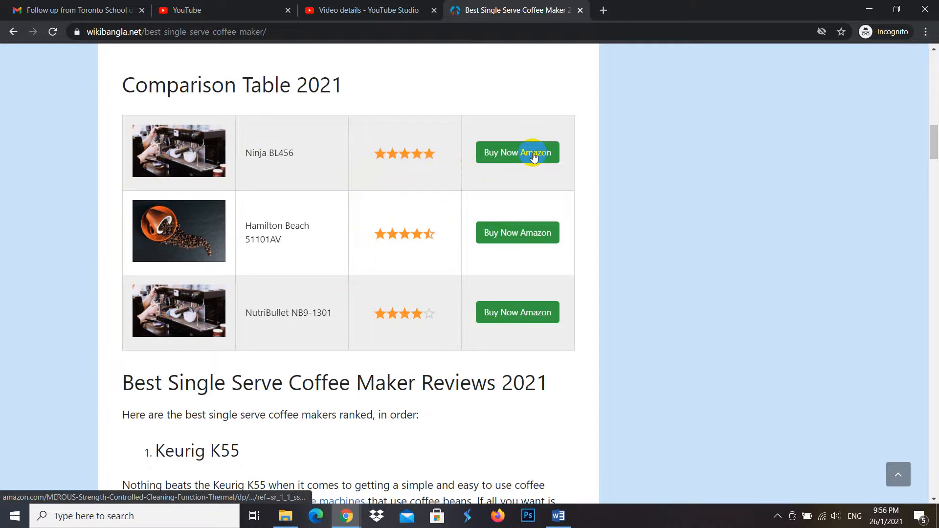
pyautogui.click(533, 155)
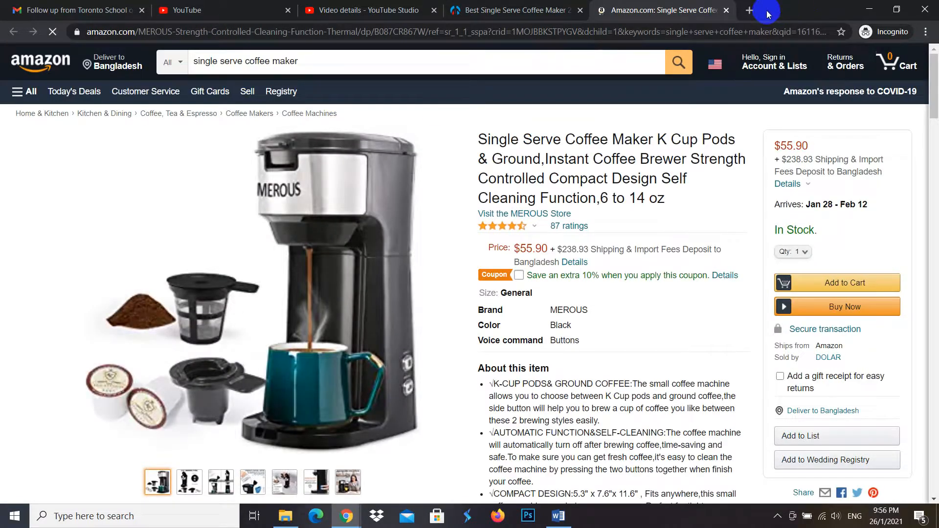
pyautogui.click(528, 10)
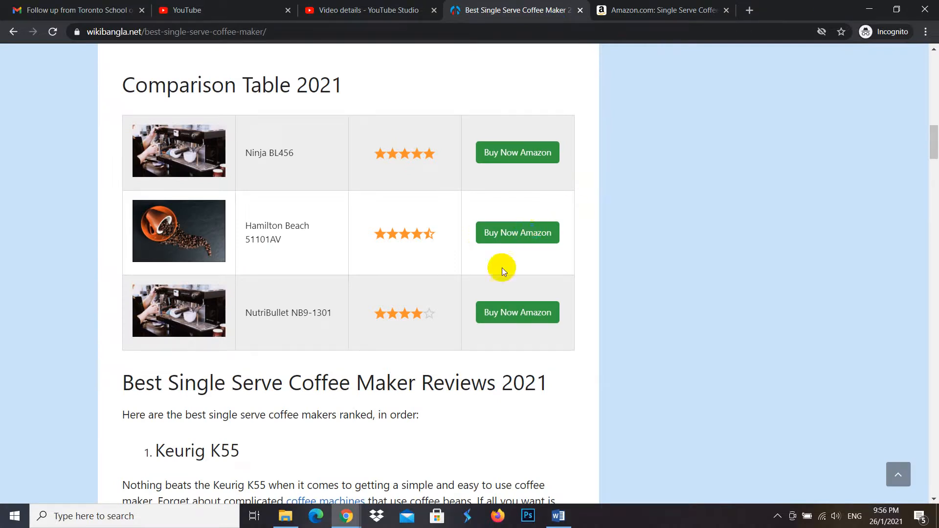
pyautogui.click(521, 152)
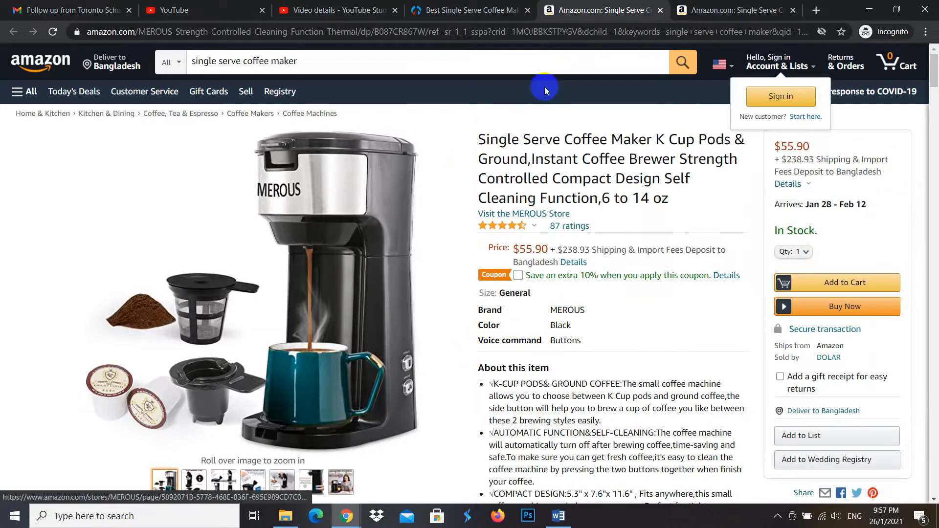
pyautogui.click(493, 4)
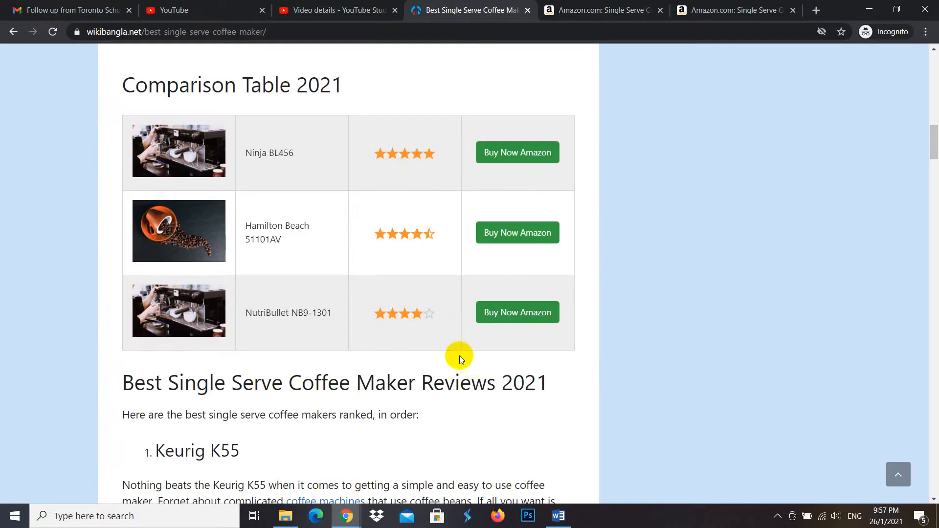
# - Look through the coffee maker reviews below the comparison table on the live post
pyautogui.scroll(-20, 478, 357)
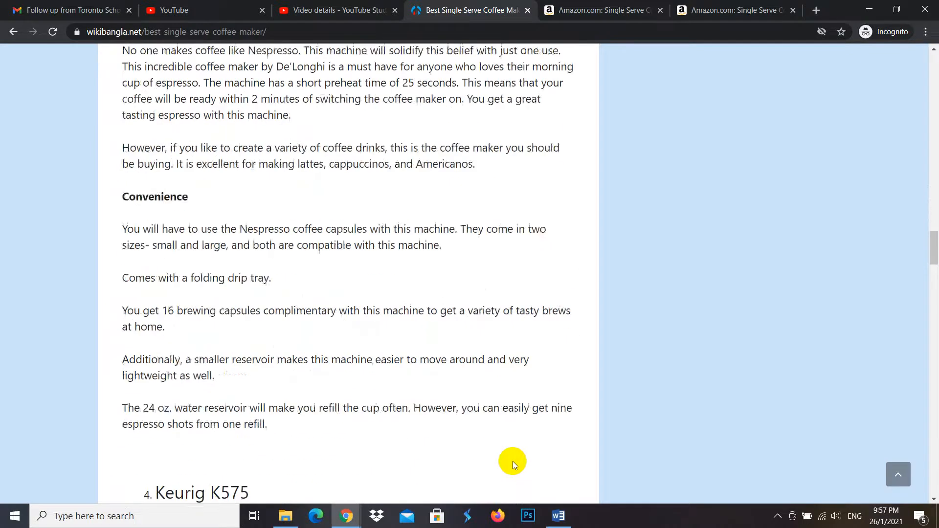
pyautogui.scroll(-7, 512, 461)
pyautogui.scroll(8, 536, 461)
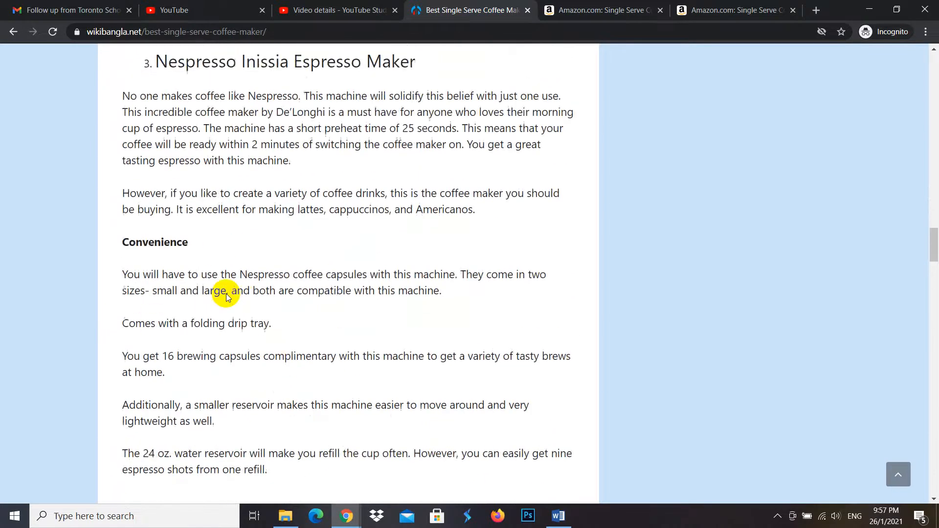
pyautogui.scroll(3, 228, 297)
pyautogui.scroll(18, 342, 294)
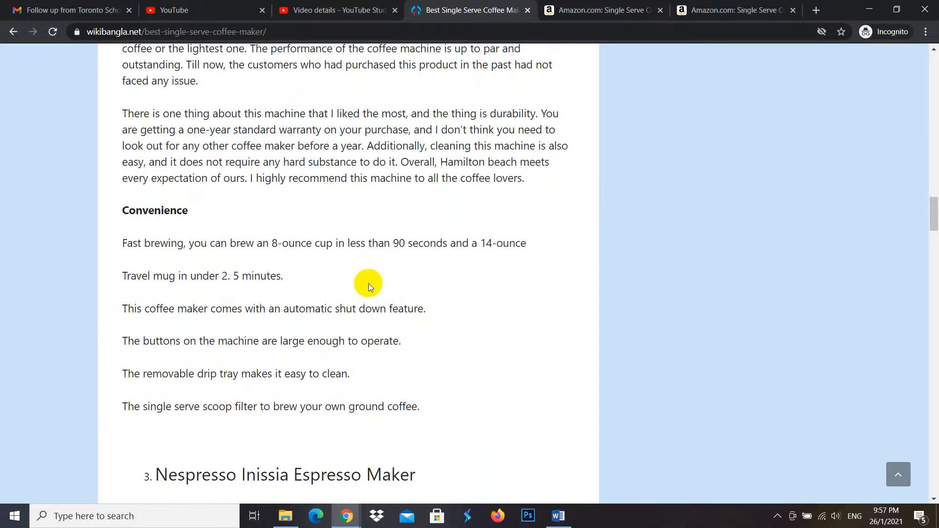
pyautogui.scroll(10, 392, 202)
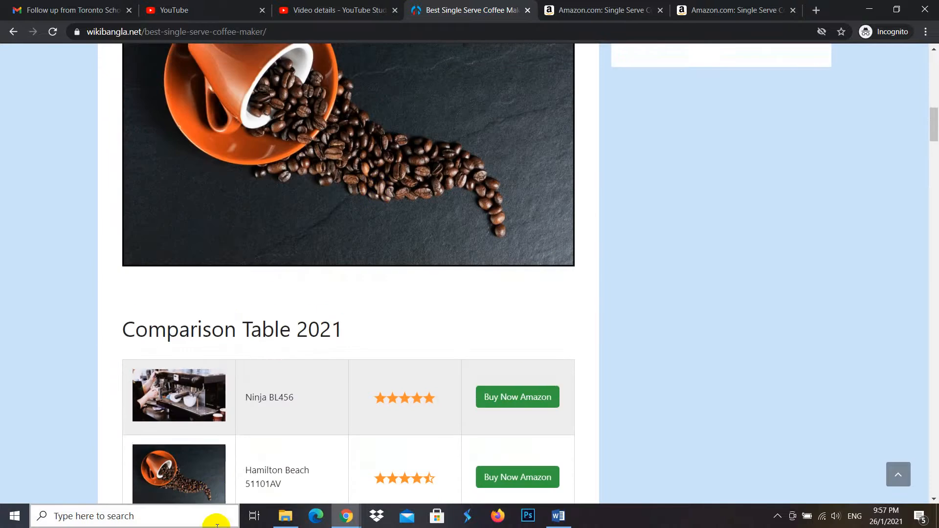
# - Return to the WordPress admin and reopen the Best Single Serve Coffee Maker 2021 post from the posts list in the visual editor
pyautogui.moveTo(344, 520)
pyautogui.click(240, 465)
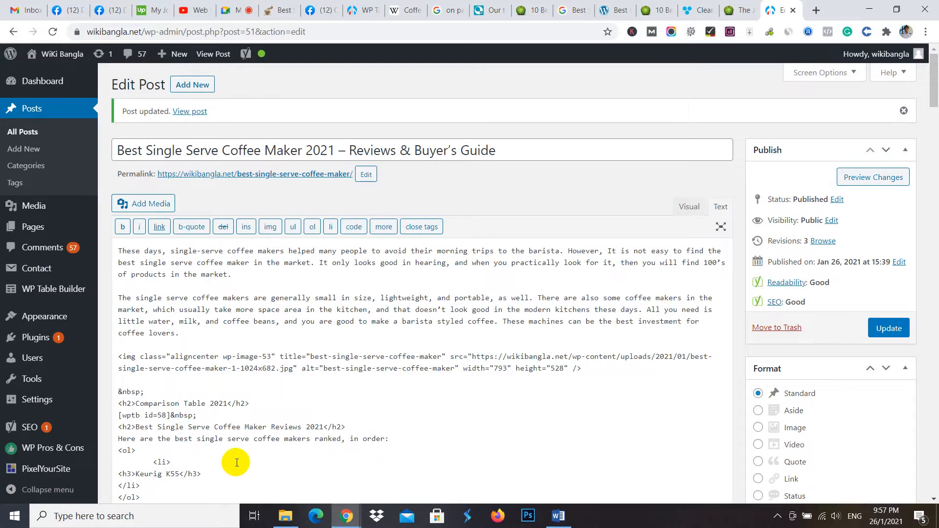
pyautogui.click(56, 84)
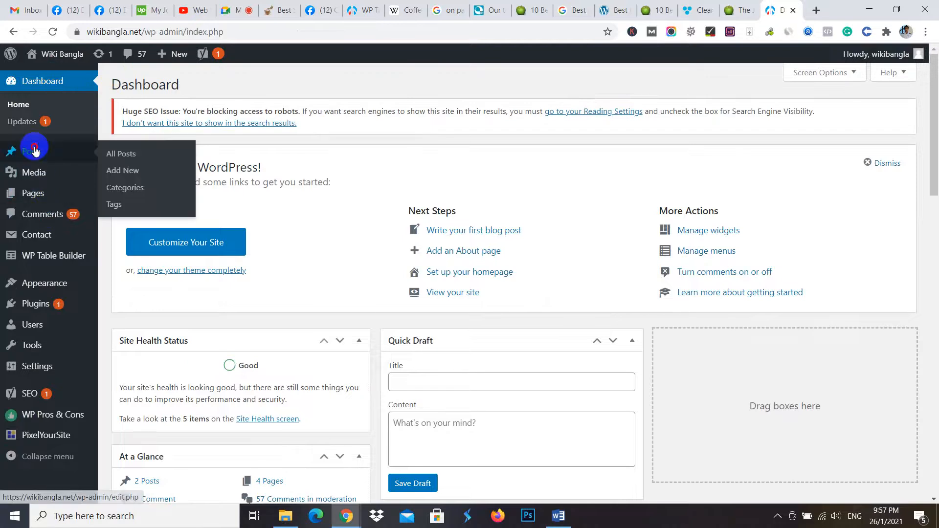
pyautogui.click(53, 151)
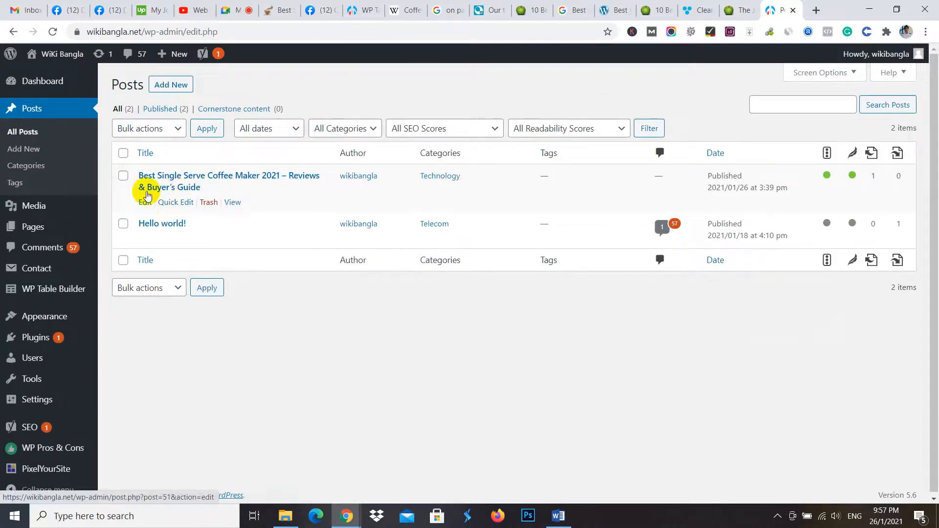
pyautogui.click(147, 203)
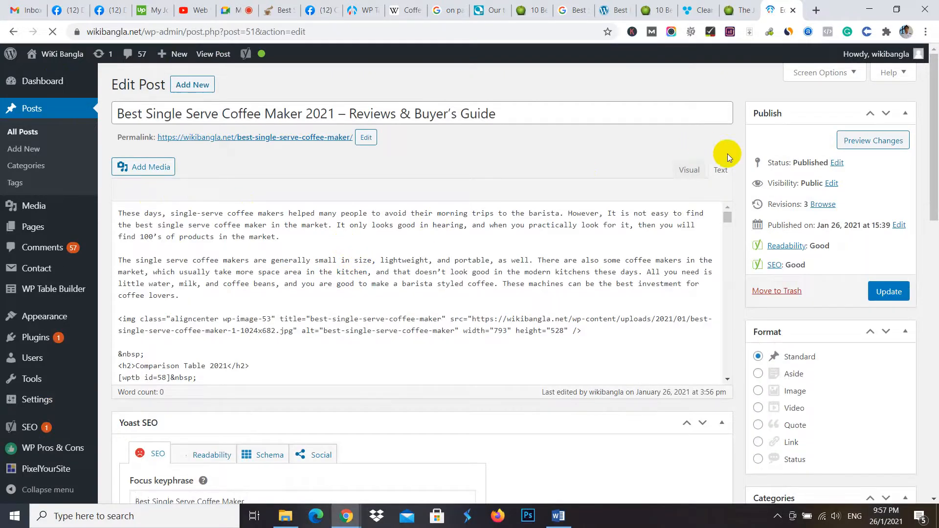
pyautogui.click(704, 173)
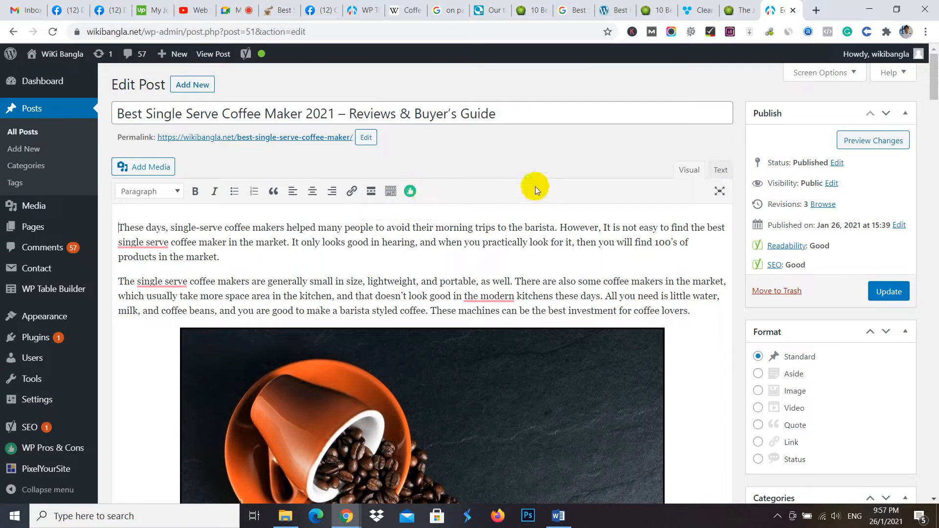
# - Start a WP Pros & Cons shortcode on the blank line at the end of the Keurig K55 section
pyautogui.click(416, 194)
pyautogui.scroll(-2, 392, 263)
pyautogui.scroll(-10, 402, 263)
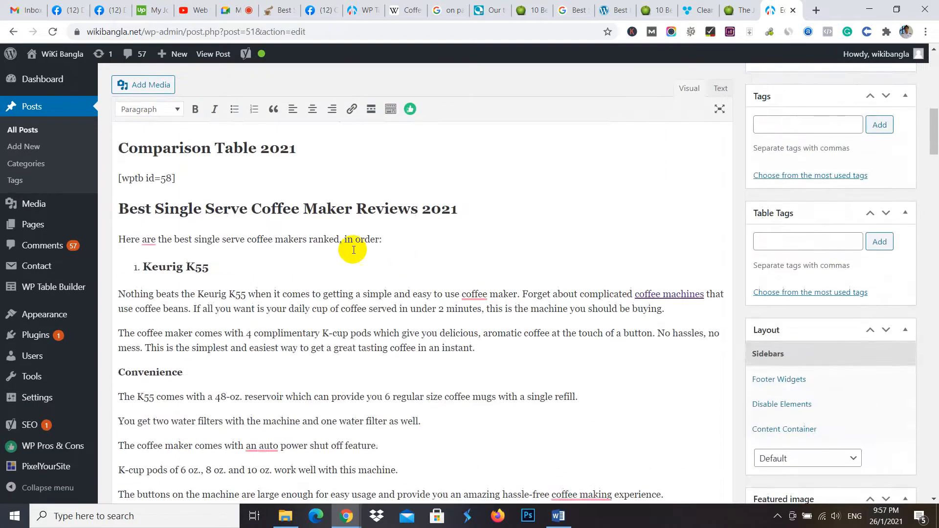
pyautogui.scroll(-3, 336, 184)
pyautogui.scroll(3, 346, 241)
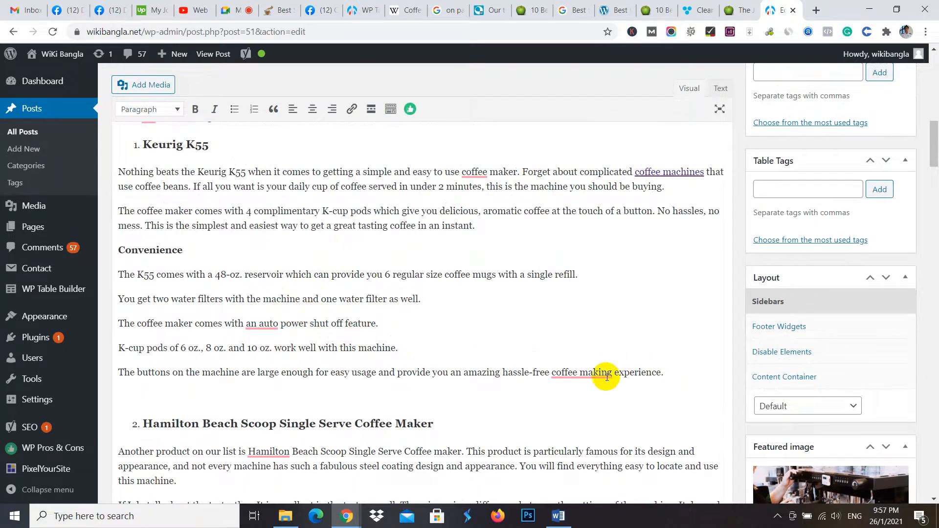
pyautogui.click(209, 390)
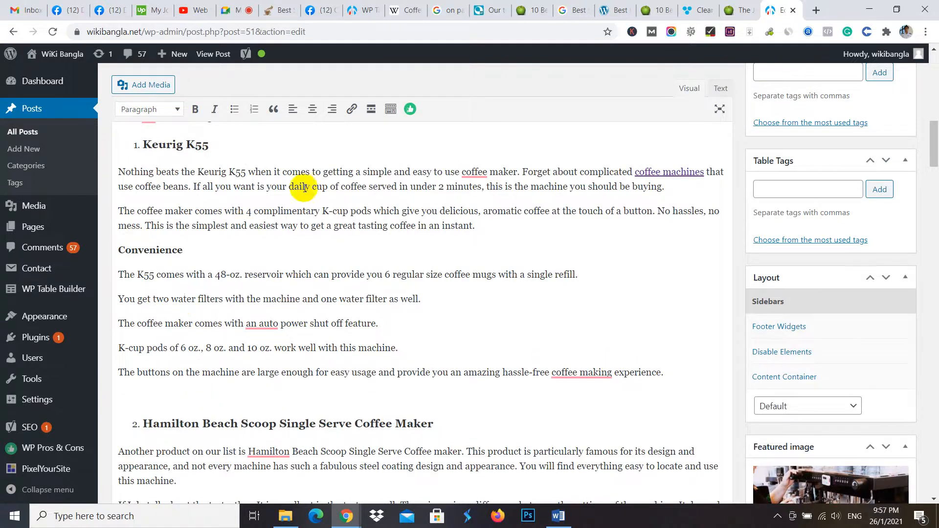
pyautogui.click(411, 109)
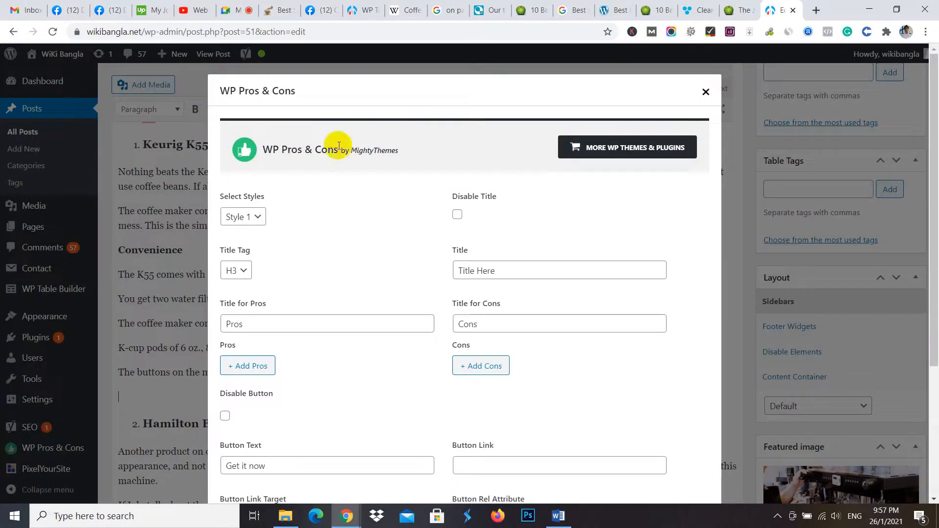
# - Set the pros and cons box to Style 2 and disable its title
pyautogui.click(250, 218)
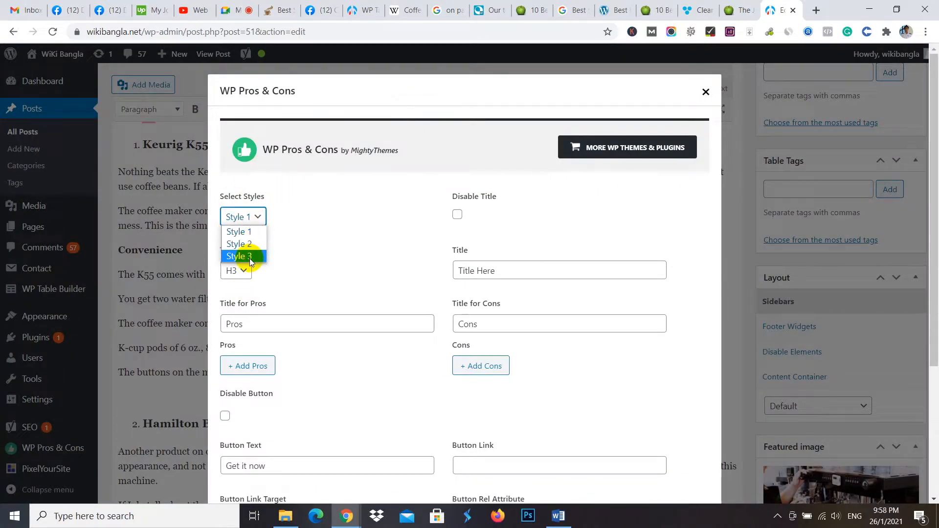
pyautogui.click(248, 244)
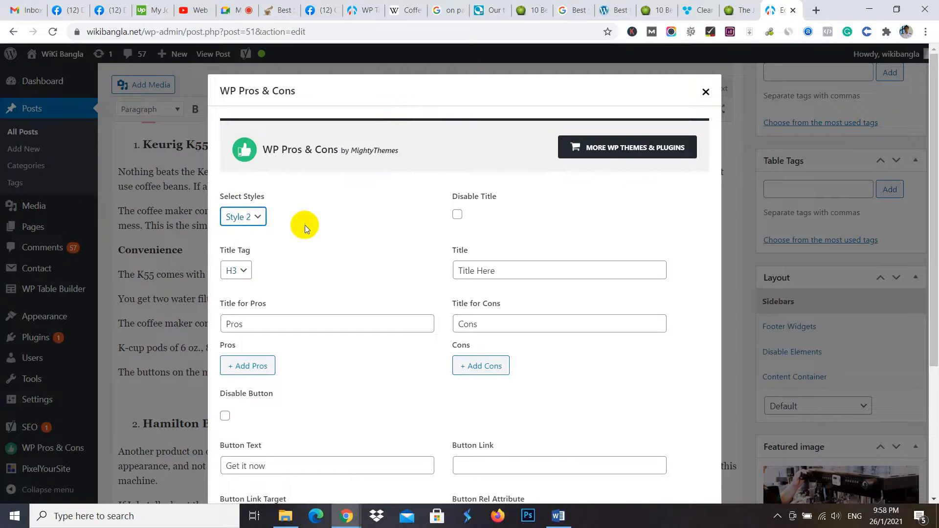
pyautogui.click(456, 216)
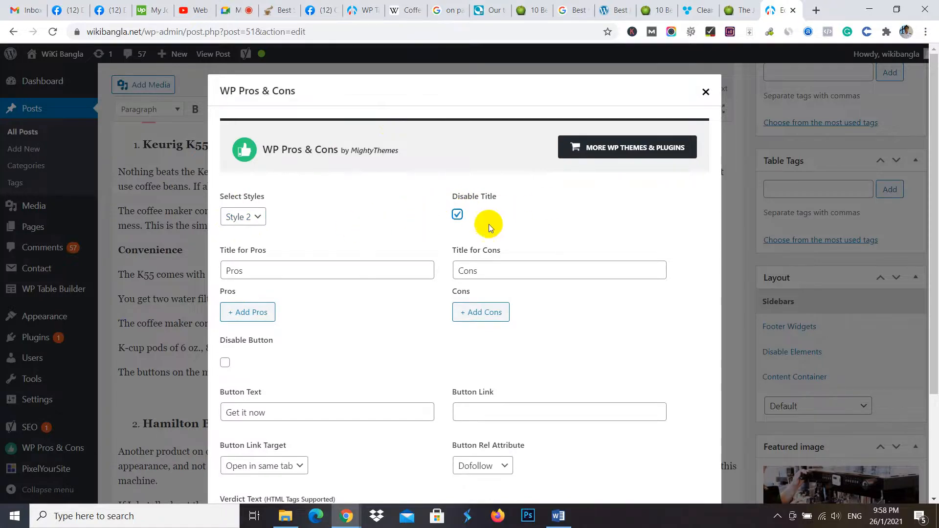
pyautogui.scroll(-3, 241, 414)
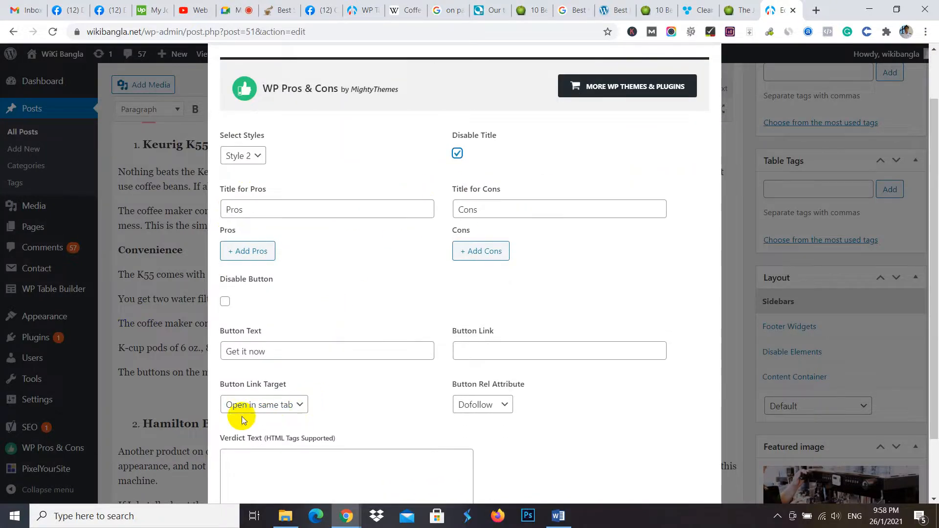
pyautogui.scroll(3, 473, 323)
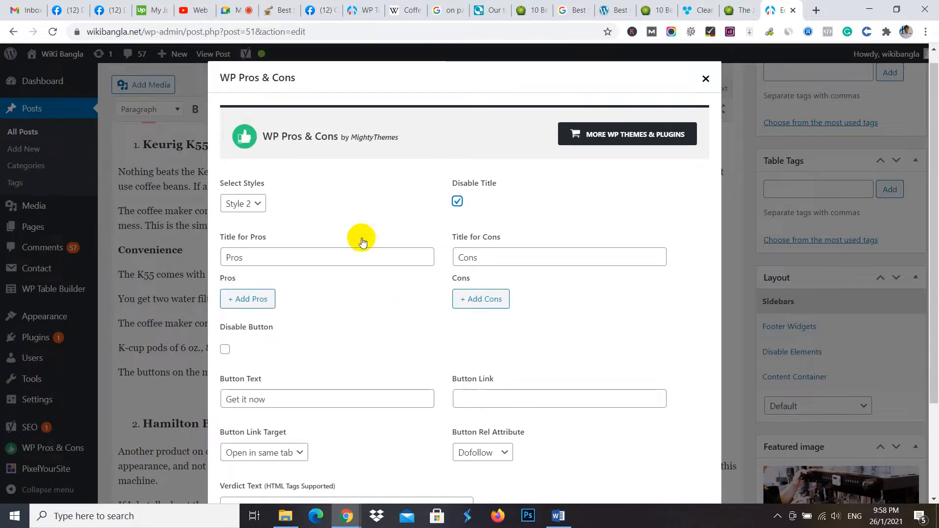
# - Add the first pro, "Lightweight and reasonably priced", copied from the juicerkings.com single-serve blender review
pyautogui.click(251, 299)
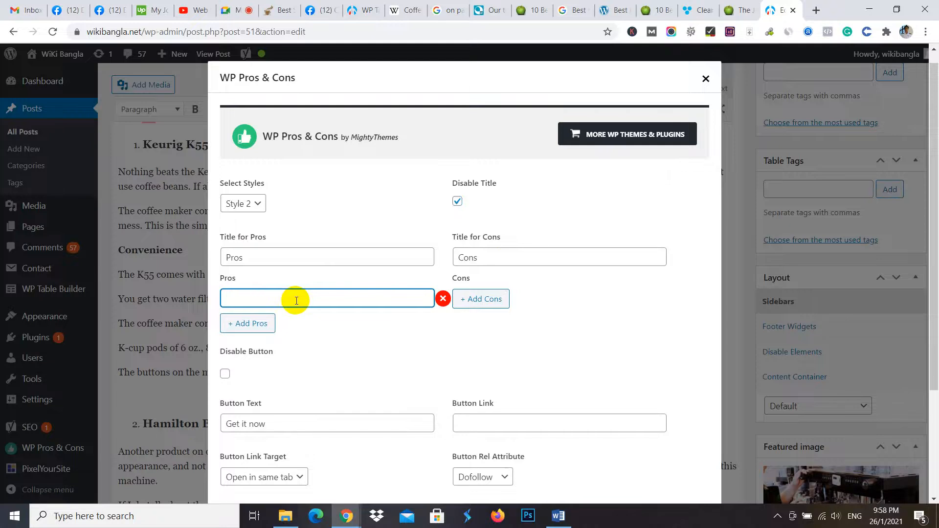
pyautogui.click(527, 10)
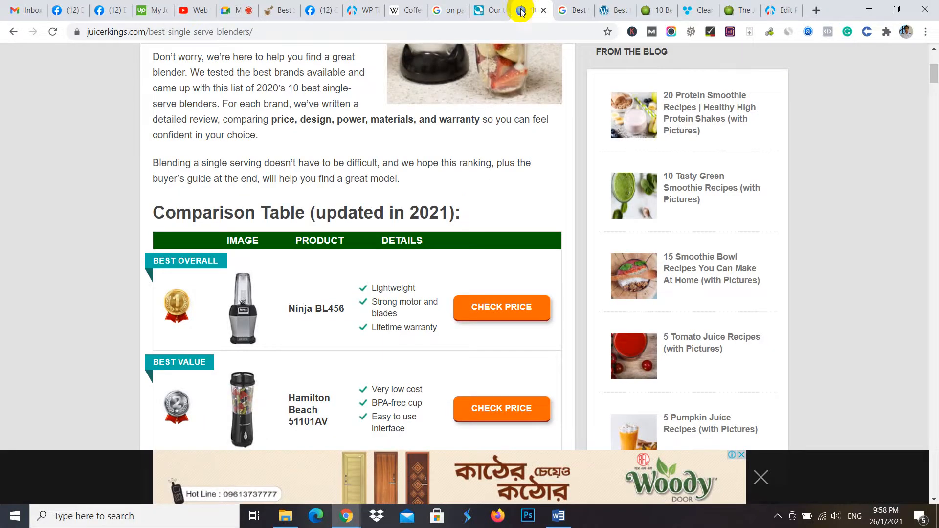
pyautogui.scroll(-20, 245, 285)
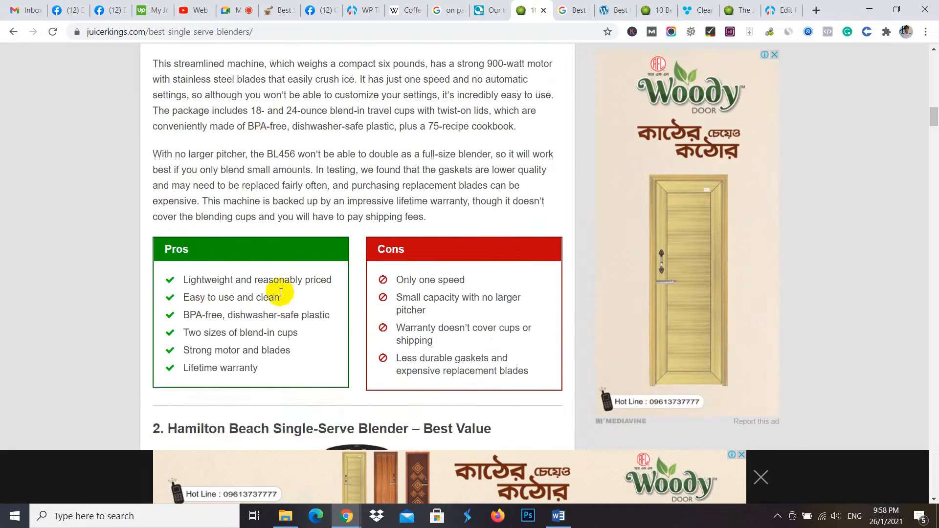
pyautogui.moveTo(180, 114); pyautogui.dragTo(337, 113)
pyautogui.hotkey('ctrl', 'c')
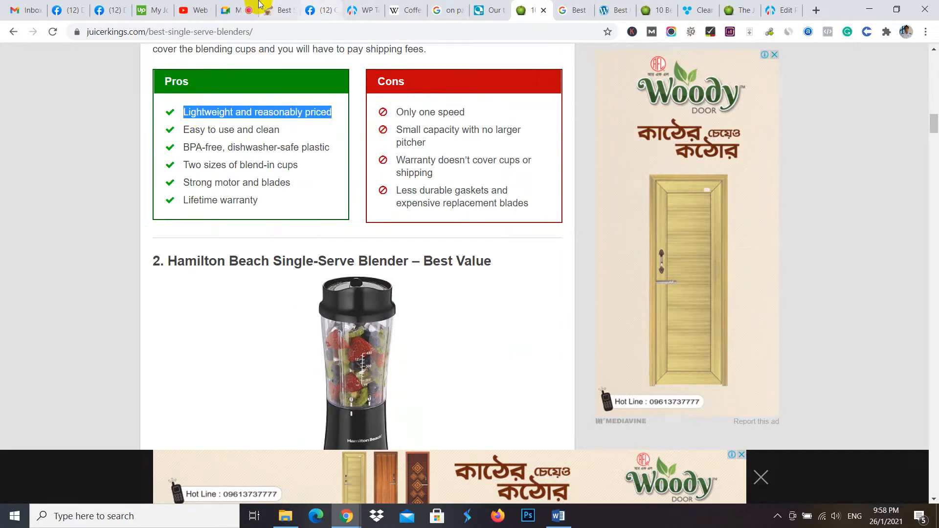
pyautogui.click(361, 9)
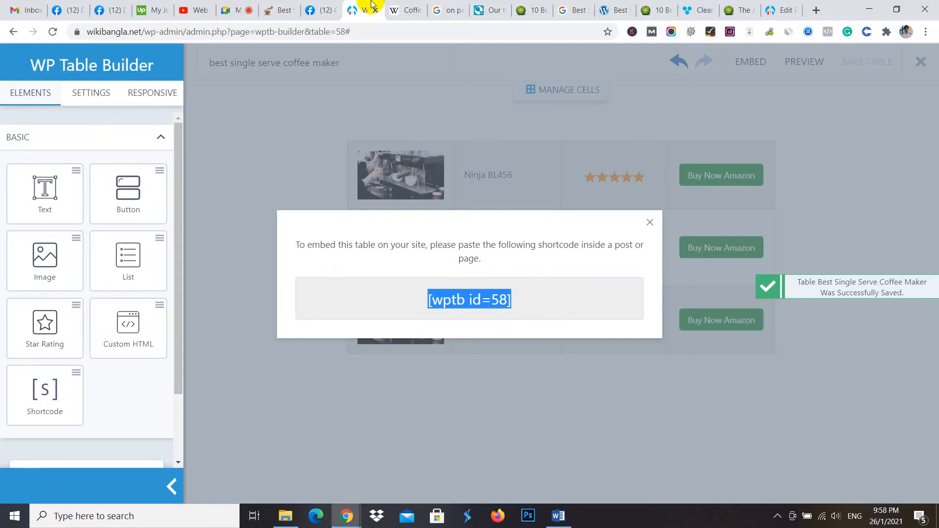
pyautogui.click(404, 6)
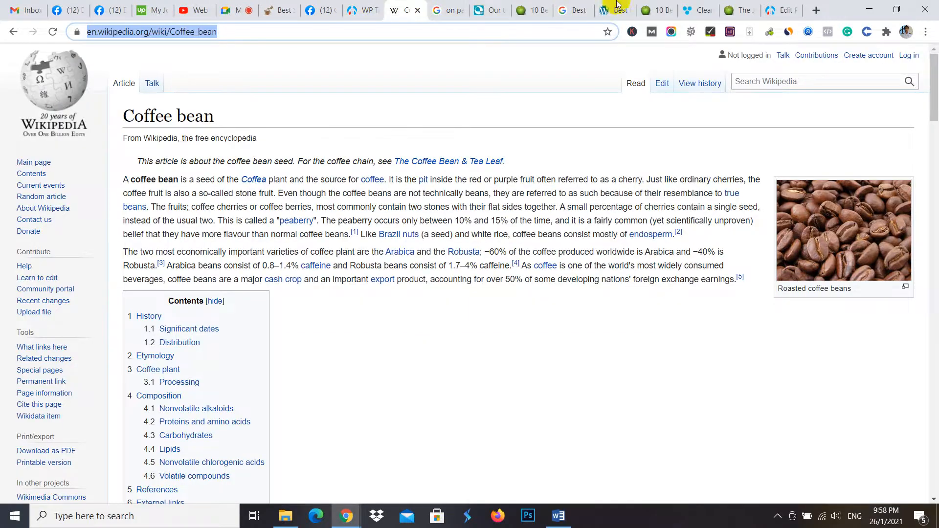
pyautogui.click(780, 10)
pyautogui.hotkey('ctrl', 'v')
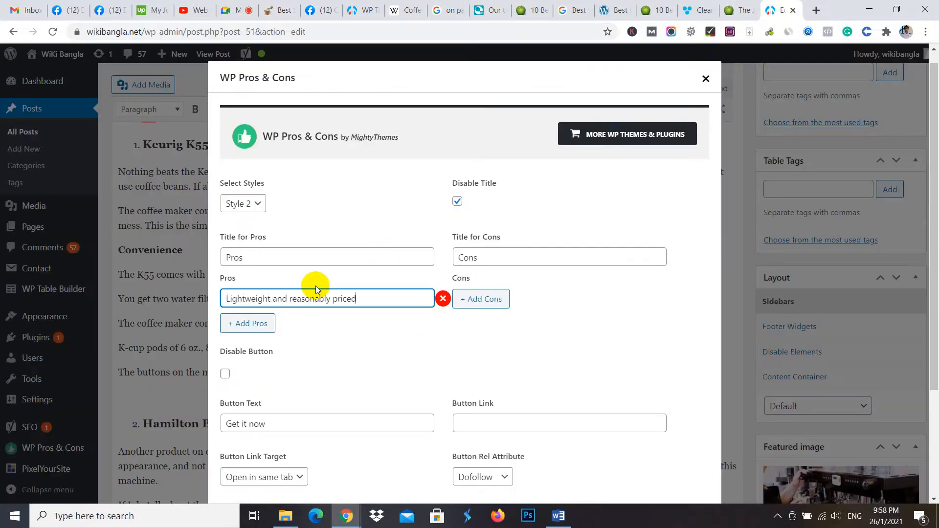
# - Add a second pro, "Easy to use and clean", copied from the reference blender review's Pros list
pyautogui.click(247, 323)
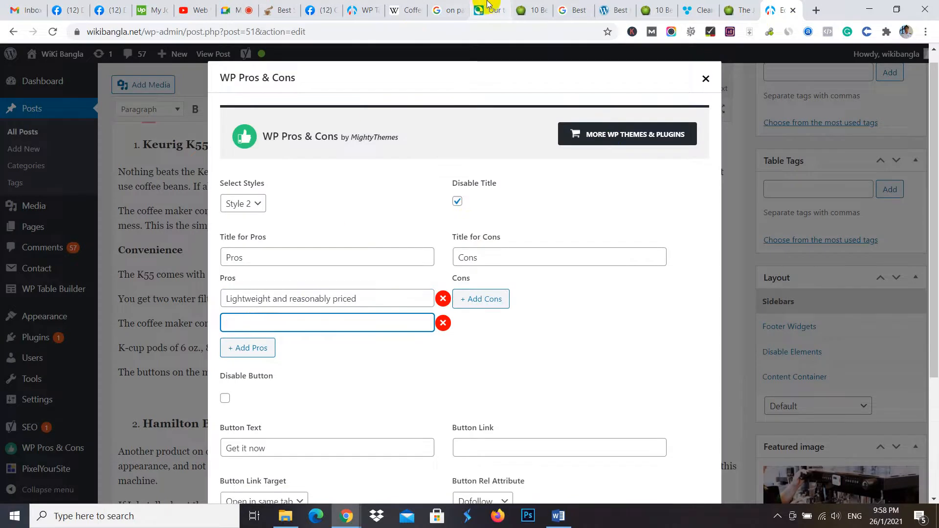
pyautogui.click(361, 10)
pyautogui.click(533, 6)
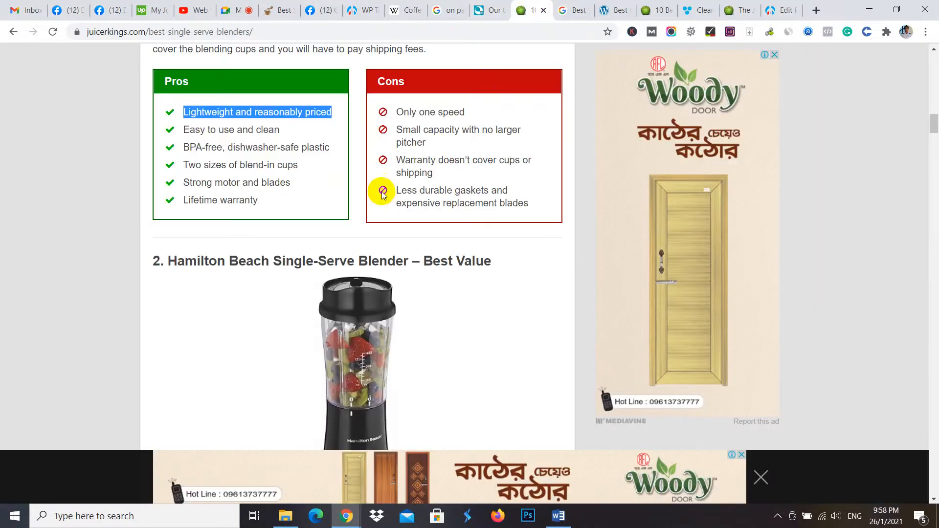
pyautogui.moveTo(187, 130); pyautogui.dragTo(296, 132)
pyautogui.hotkey('ctrl', 'c')
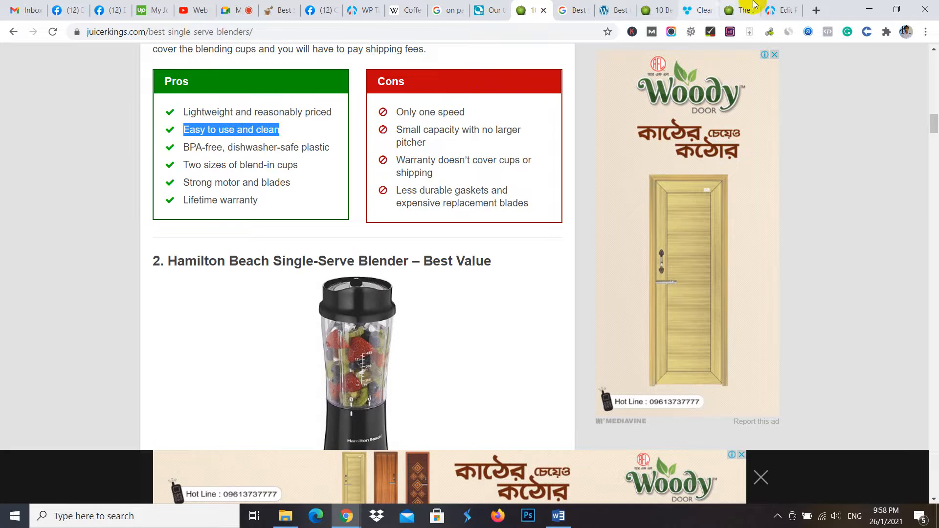
pyautogui.click(782, 10)
pyautogui.hotkey('ctrl', 'v')
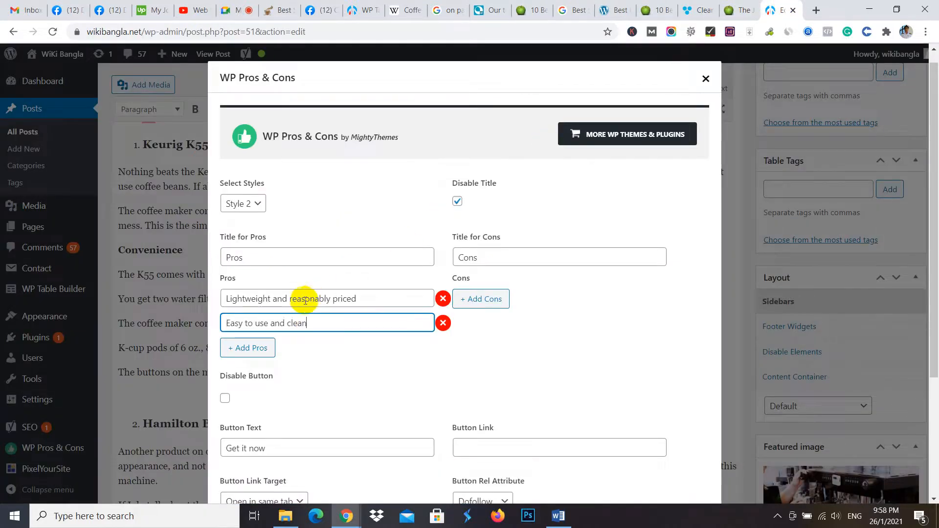
# - Add a third pro, "BPA-free, dishwasher-safe plastic", copied from the same reference Pros list
pyautogui.click(236, 348)
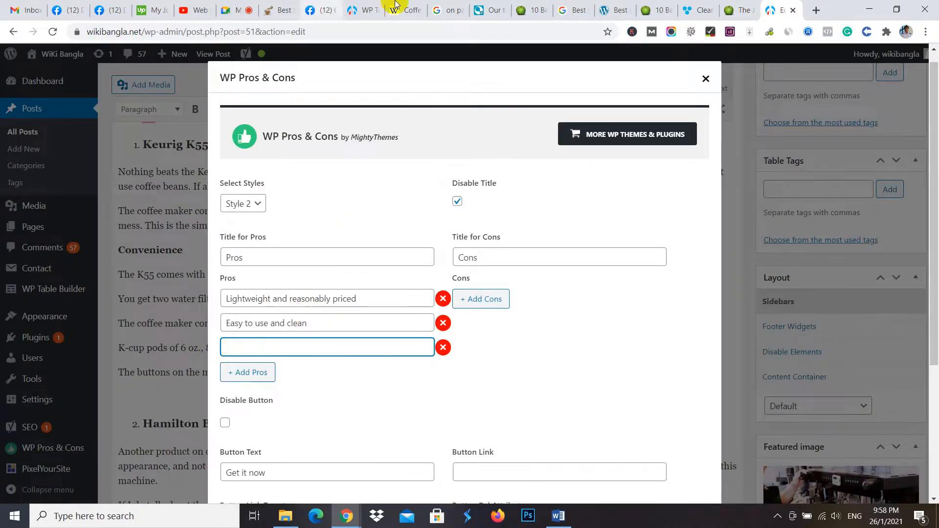
pyautogui.click(537, 7)
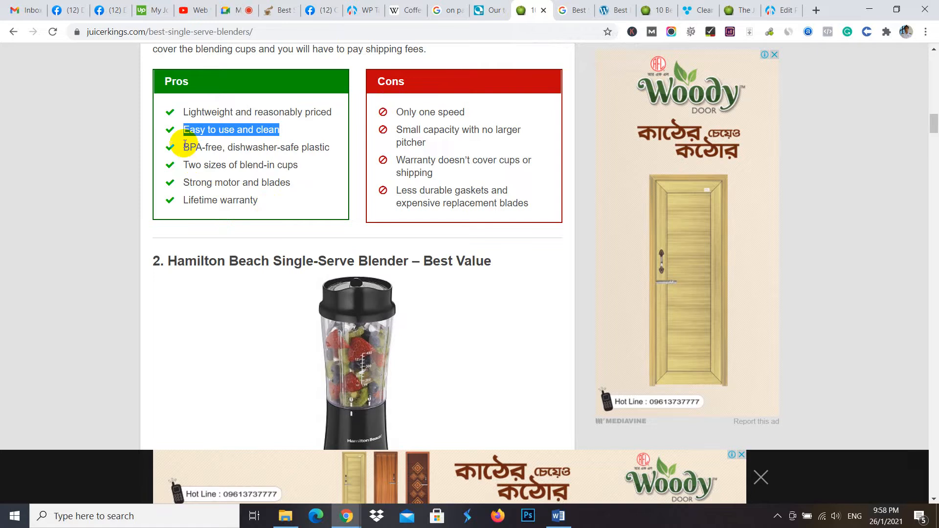
pyautogui.moveTo(184, 145); pyautogui.dragTo(345, 143)
pyautogui.hotkey('ctrl', 'c')
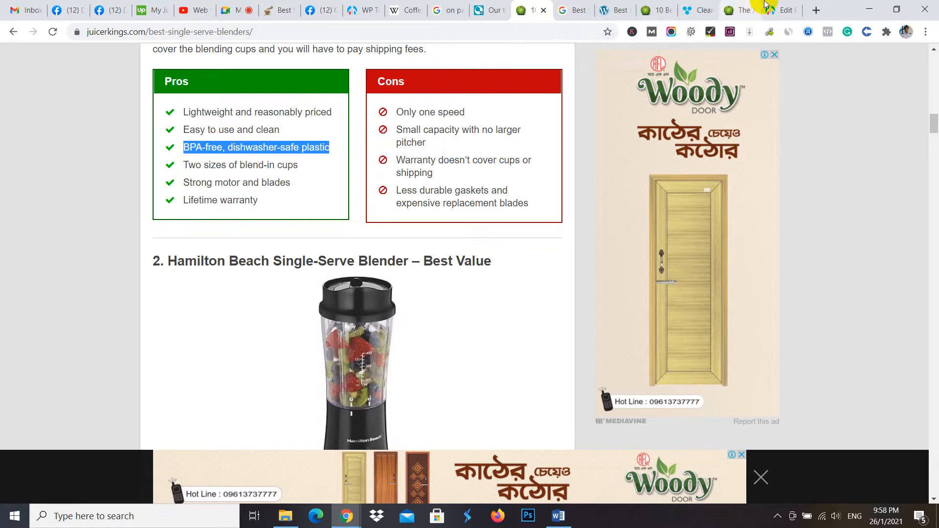
pyautogui.click(783, 10)
pyautogui.hotkey('ctrl', 'v')
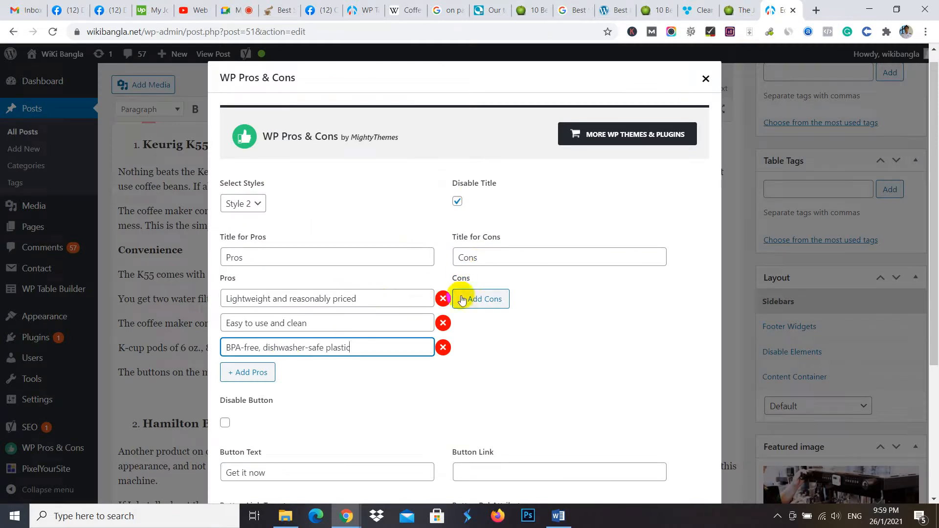
# - Add the first con, "Only one speed", copied from the reference review's Cons list
pyautogui.click(484, 296)
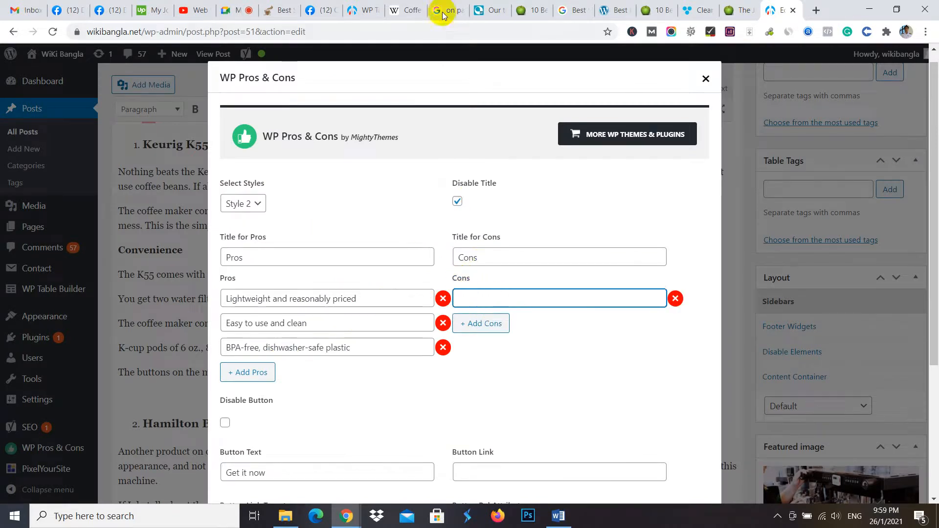
pyautogui.click(528, 10)
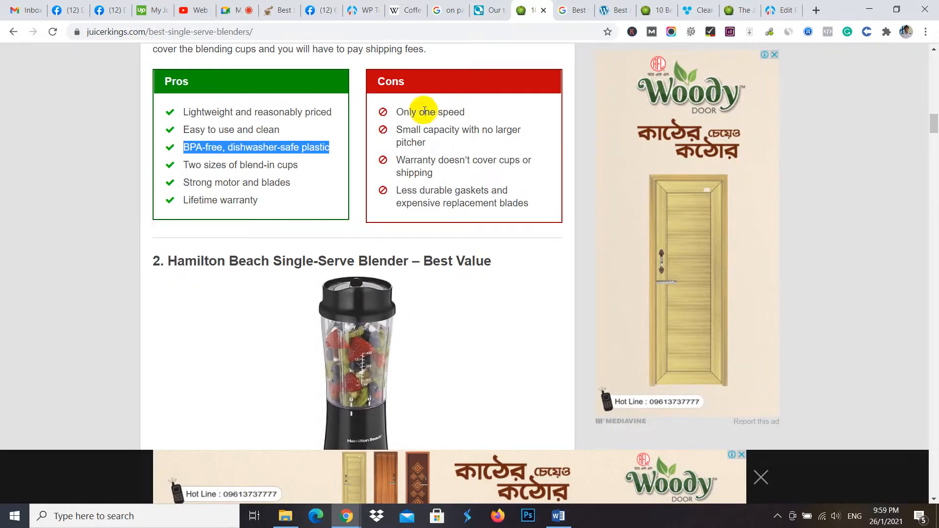
pyautogui.moveTo(397, 112); pyautogui.dragTo(482, 110)
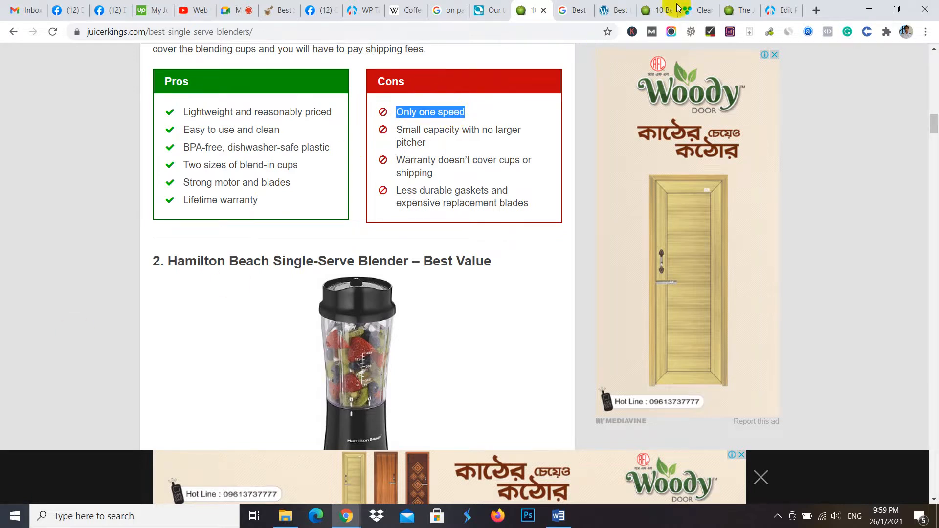
pyautogui.click(803, 10)
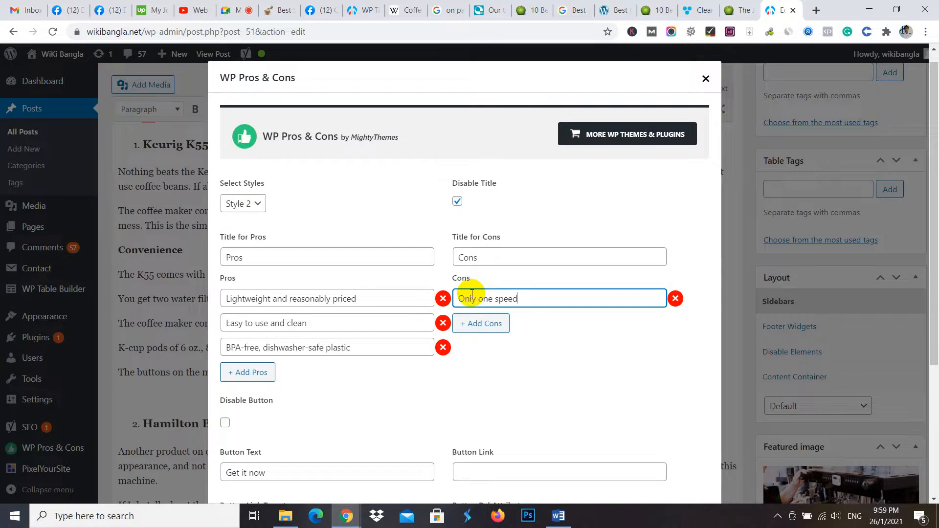
# - Add a second con, "Small capacity with no larger pitcher", copied from the reference Cons list
pyautogui.click(470, 323)
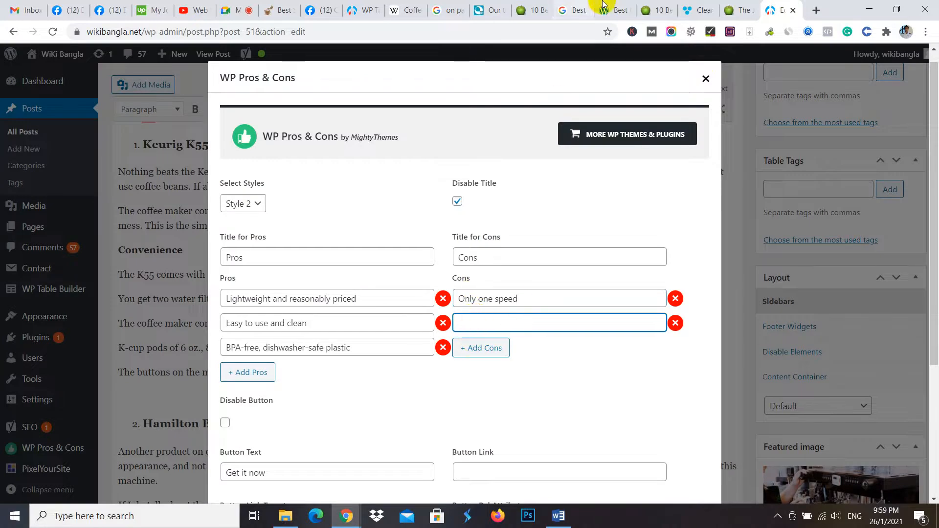
pyautogui.click(530, 10)
pyautogui.moveTo(397, 129); pyautogui.dragTo(429, 142)
pyautogui.hotkey('ctrl', 'c')
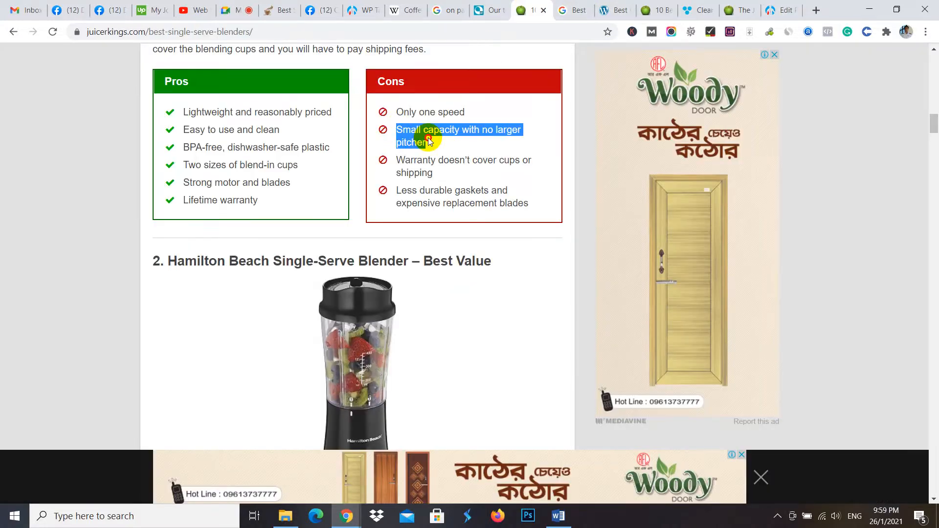
pyautogui.click(782, 10)
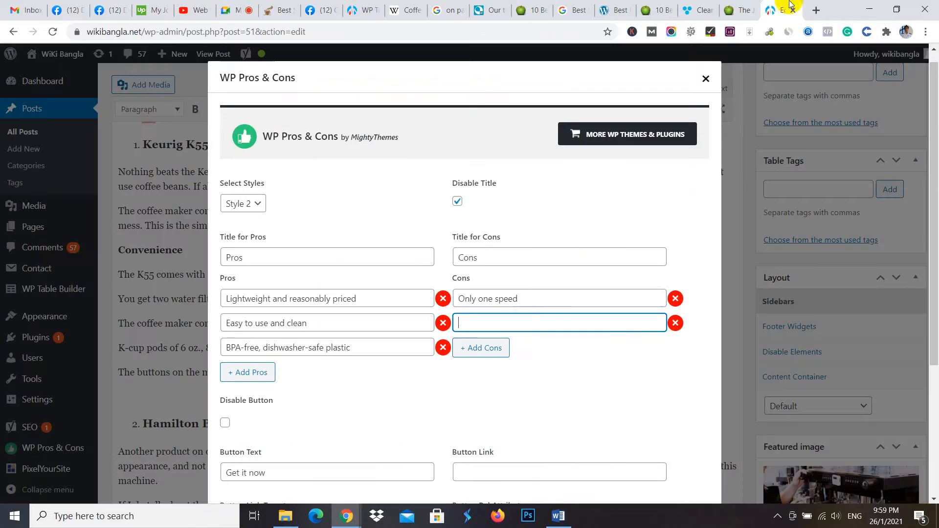
pyautogui.hotkey('ctrl', 'v')
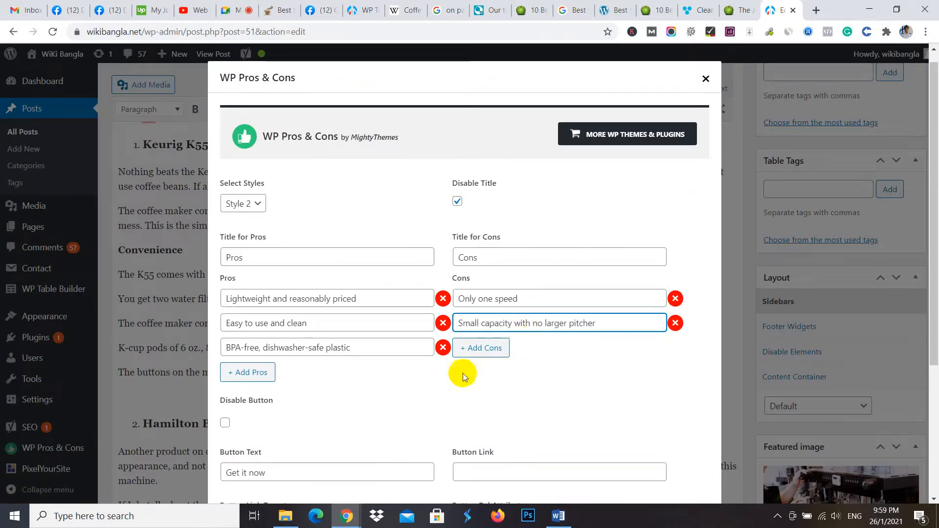
# - Replace the pros and cons box's button text with "Buy Now Amaon"
pyautogui.scroll(-3, 292, 318)
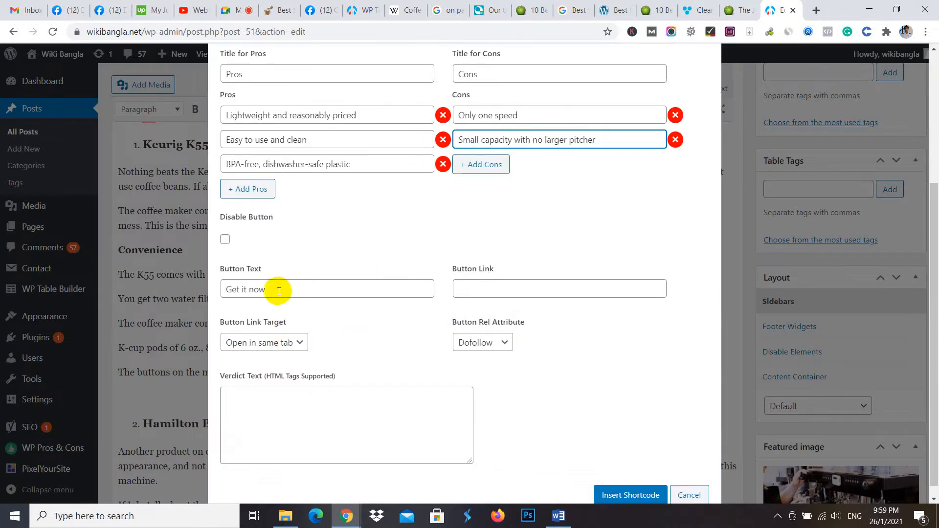
pyautogui.moveTo(274, 290); pyautogui.dragTo(220, 293)
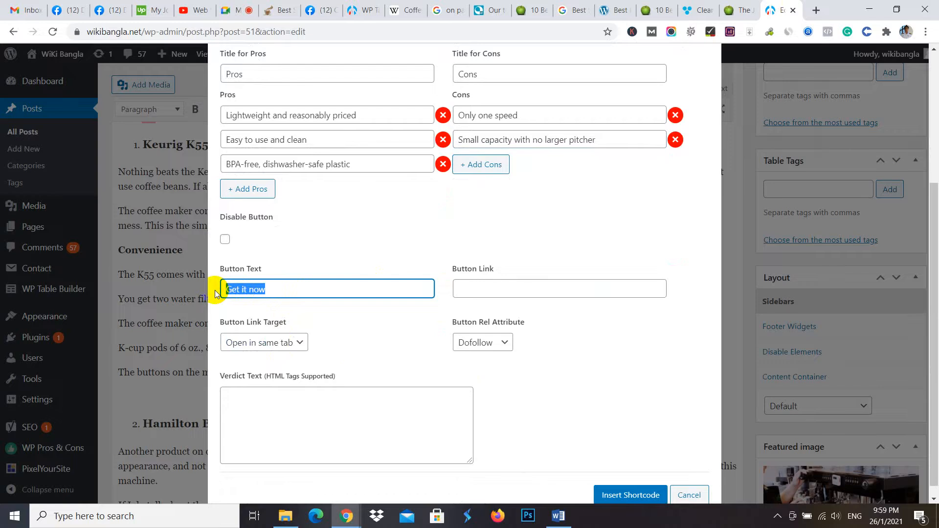
pyautogui.write('Buy No')
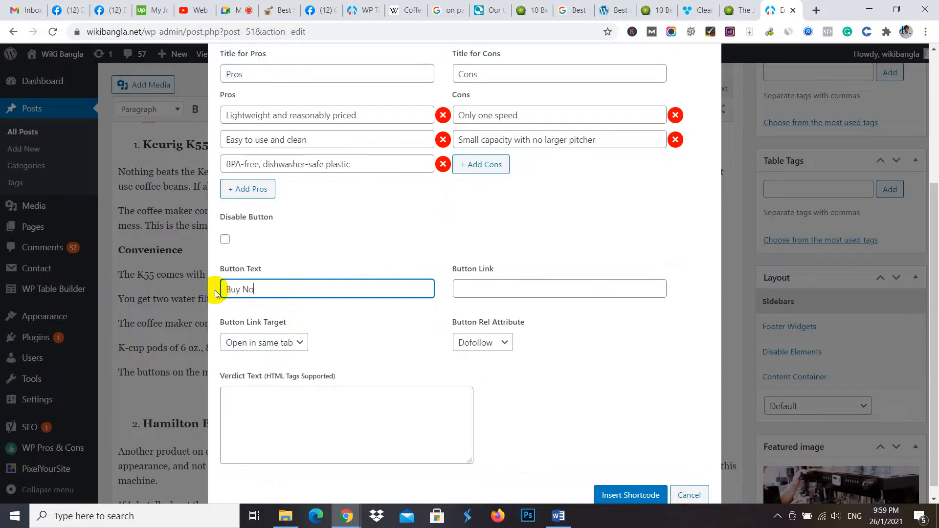
pyautogui.write('w Amaon')
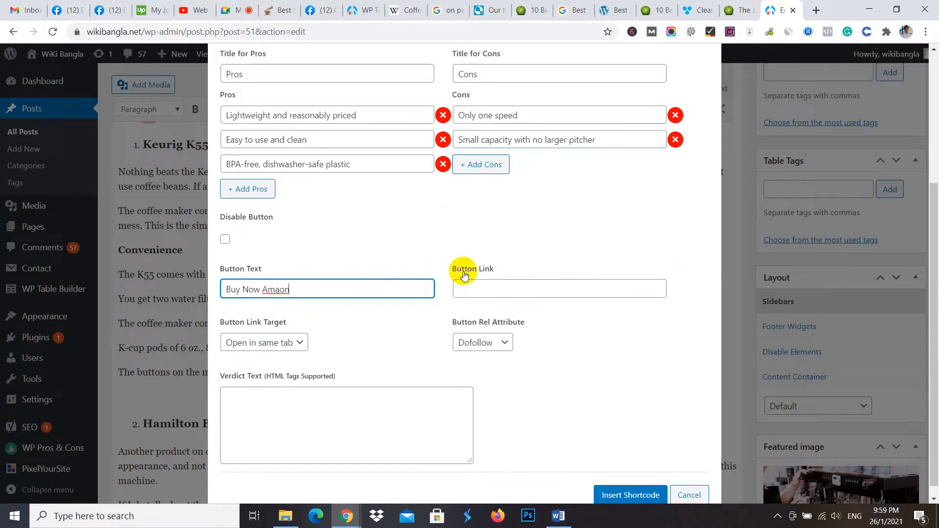
# - Copy the Amazon product URL of the MEROUS single serve coffee maker for the button link and return to the WP Pros & Cons form
pyautogui.click(483, 287)
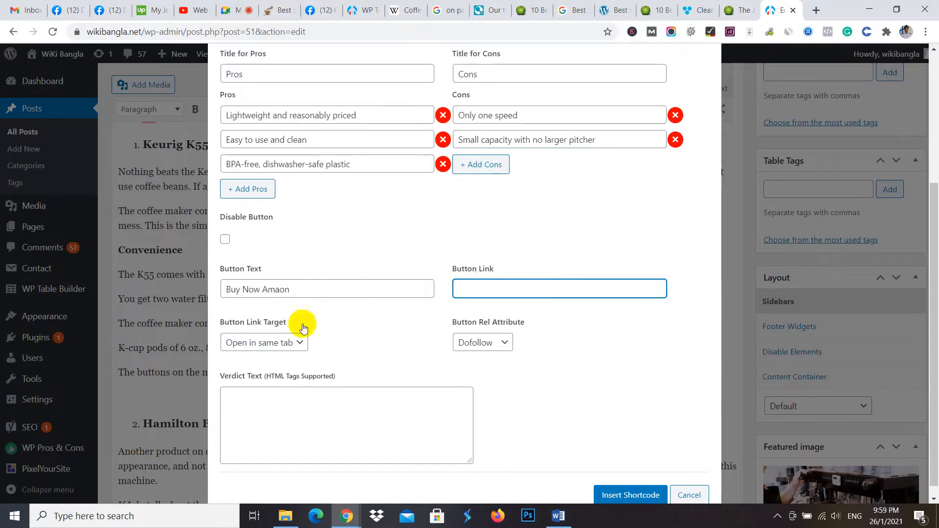
pyautogui.moveTo(346, 515)
pyautogui.click(391, 471)
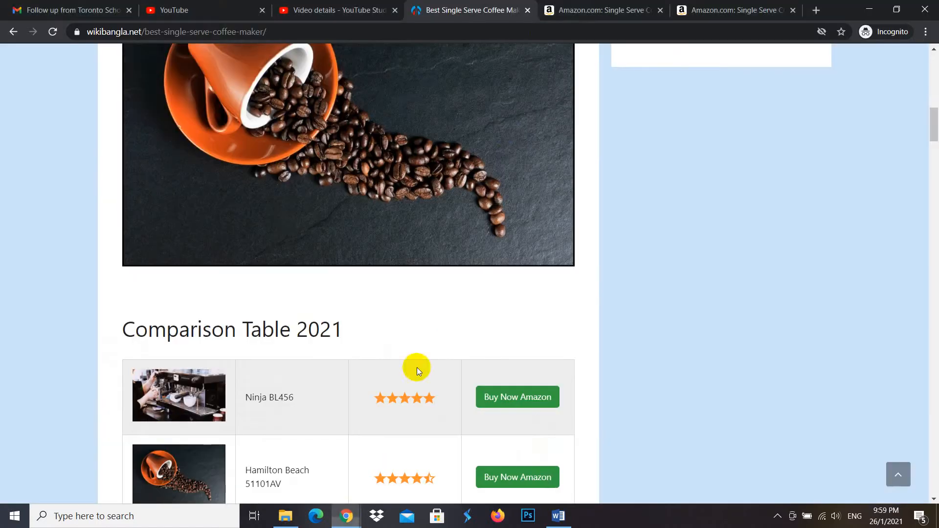
pyautogui.click(602, 10)
pyautogui.click(380, 36)
pyautogui.rightClick(380, 37)
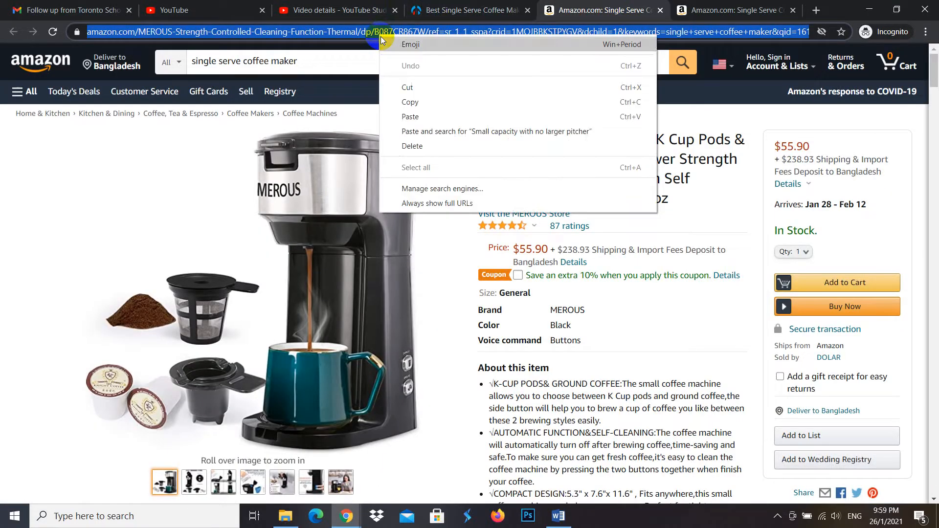
pyautogui.click(425, 99)
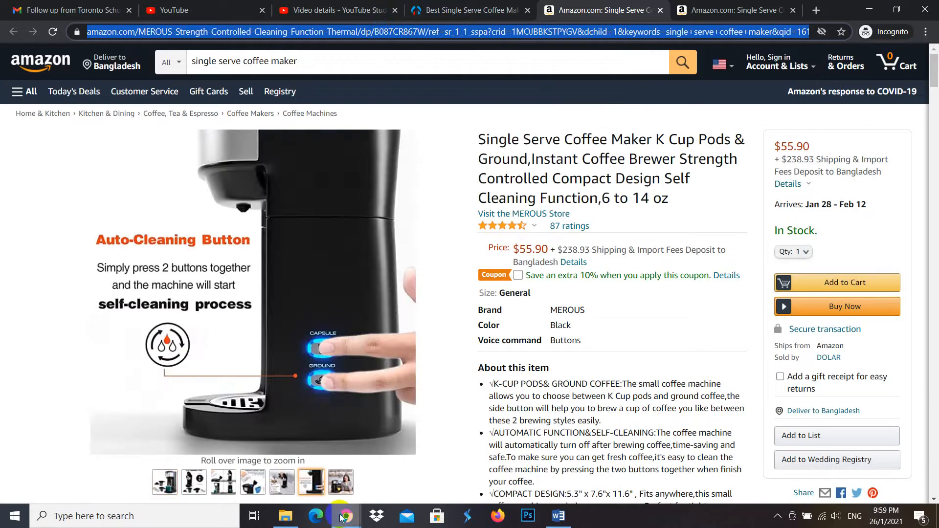
pyautogui.moveTo(346, 516)
pyautogui.click(219, 469)
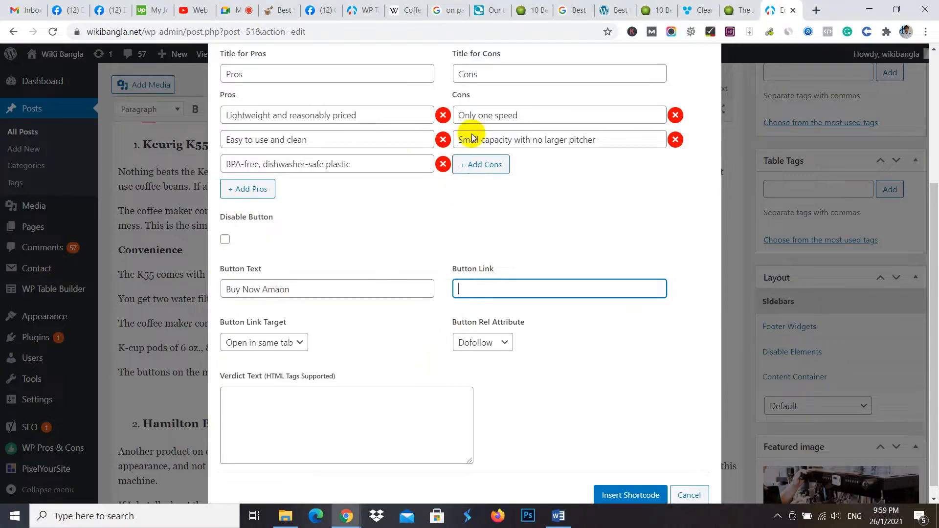
pyautogui.click(518, 7)
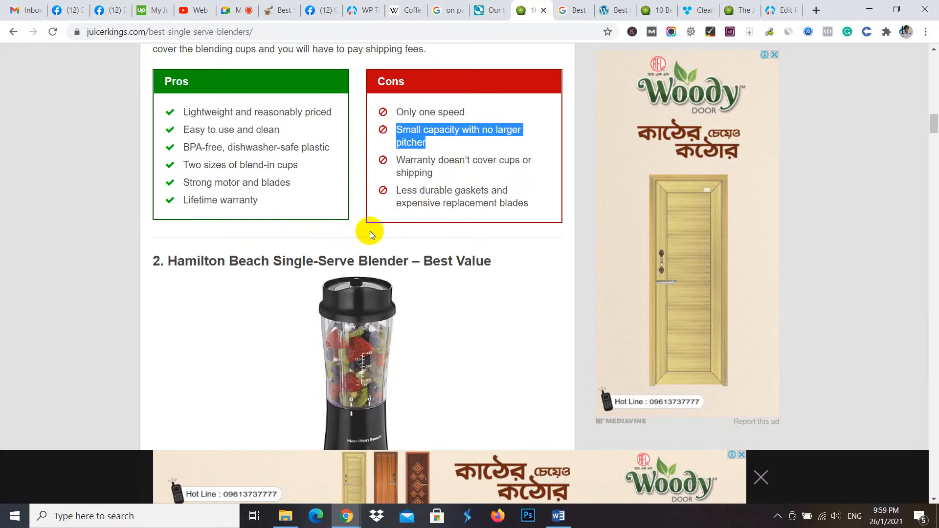
pyautogui.scroll(2, 405, 203)
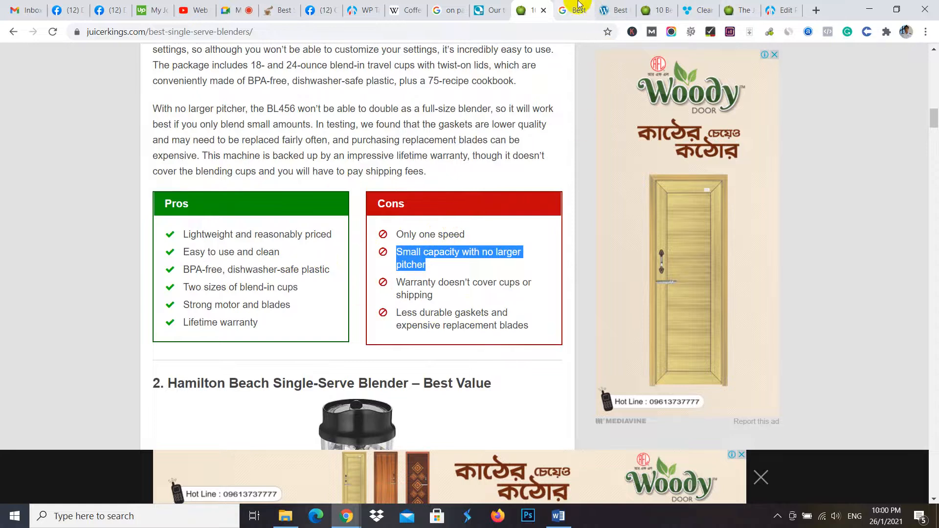
pyautogui.click(361, 10)
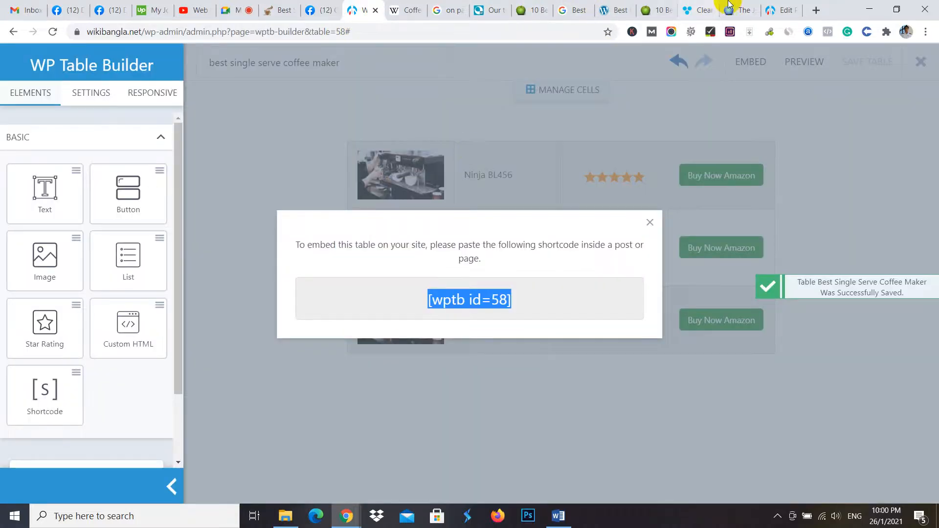
# - Paste the copied Amazon product URL as the button link, with the rel attribute Nofollow and the link target Open in new tab
pyautogui.click(778, 5)
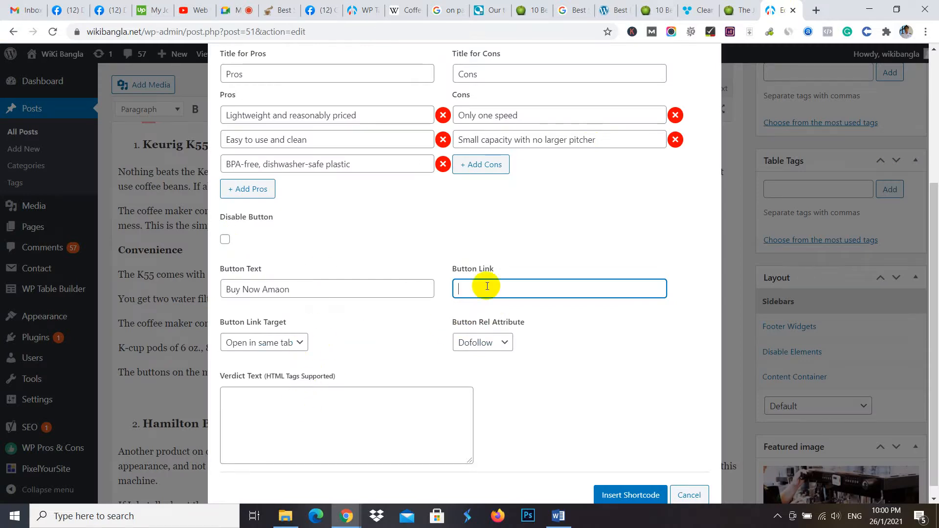
pyautogui.hotkey('ctrl', 'v')
pyautogui.click(505, 343)
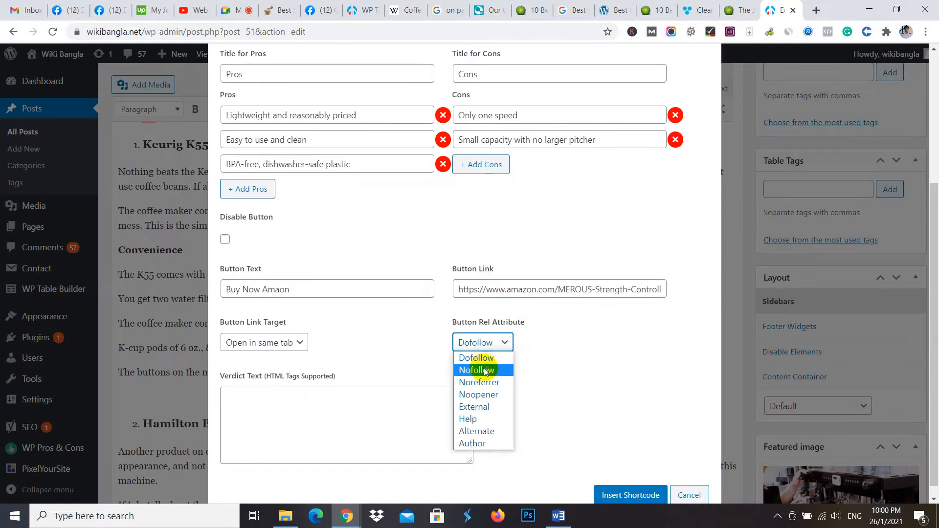
pyautogui.click(485, 371)
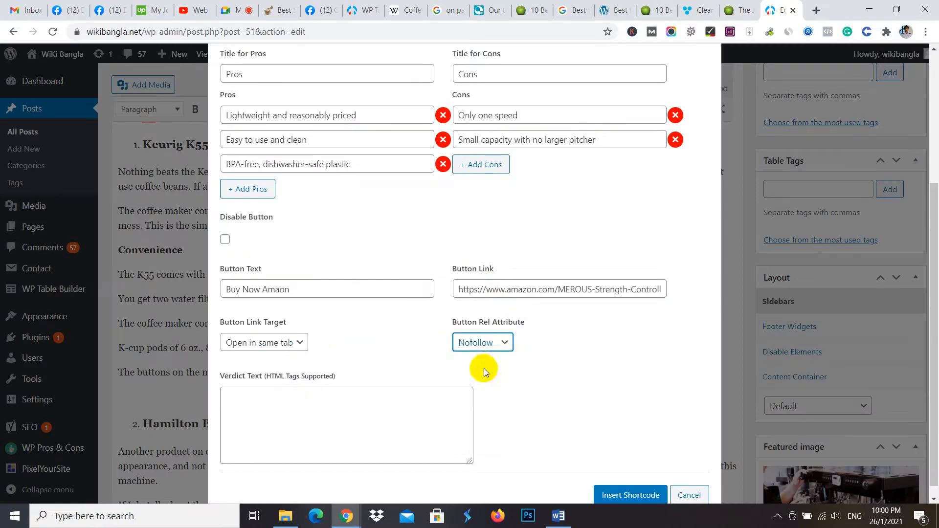
pyautogui.click(298, 344)
pyautogui.click(270, 374)
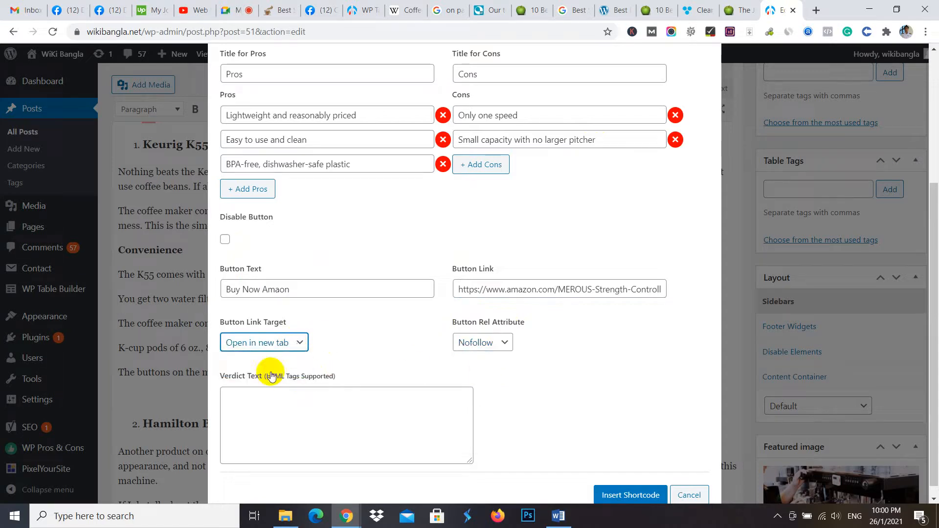
# - Insert the pros and cons shortcode below the Keurig K55 review and update the post
pyautogui.scroll(-1, 554, 393)
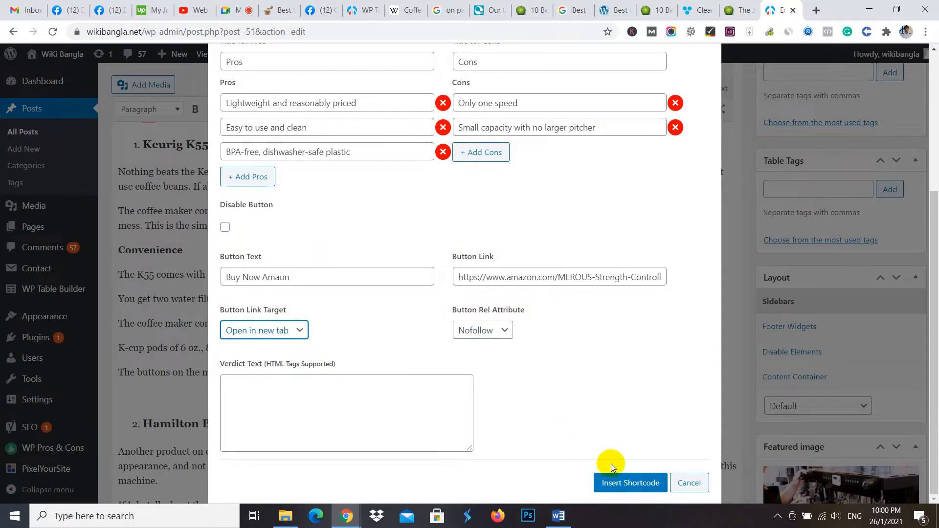
pyautogui.click(622, 489)
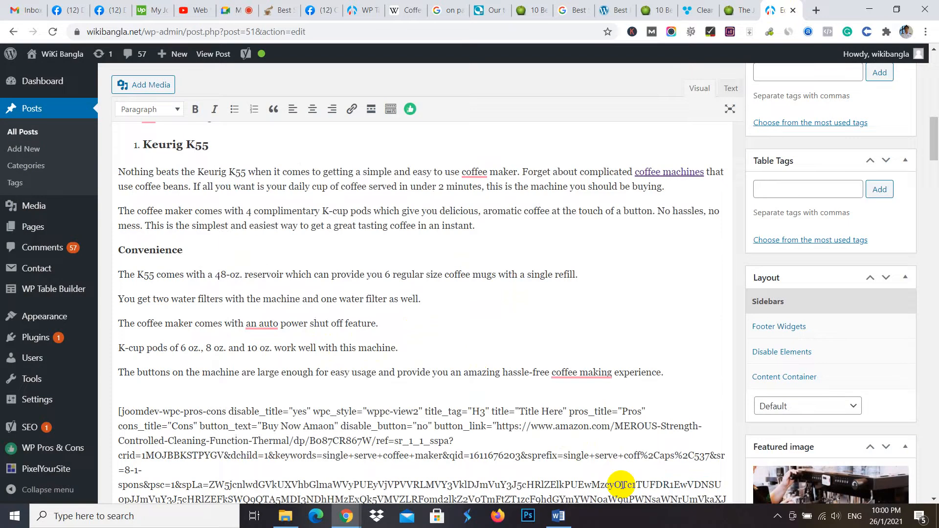
pyautogui.scroll(-3, 532, 376)
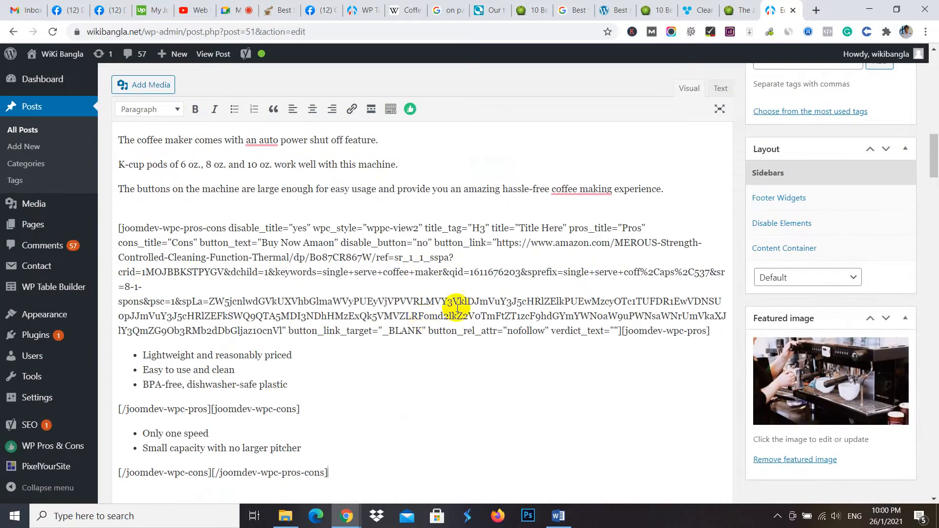
pyautogui.scroll(10, 783, 245)
pyautogui.scroll(5, 795, 218)
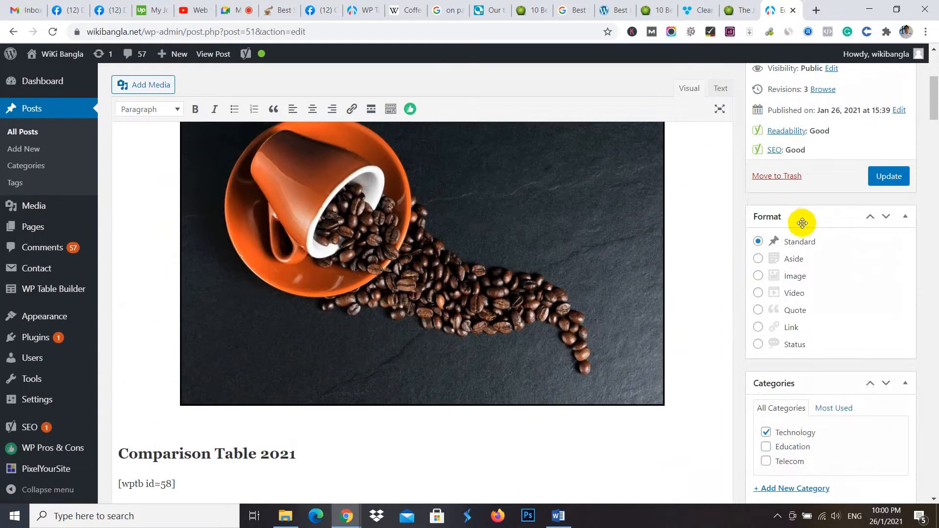
pyautogui.click(889, 237)
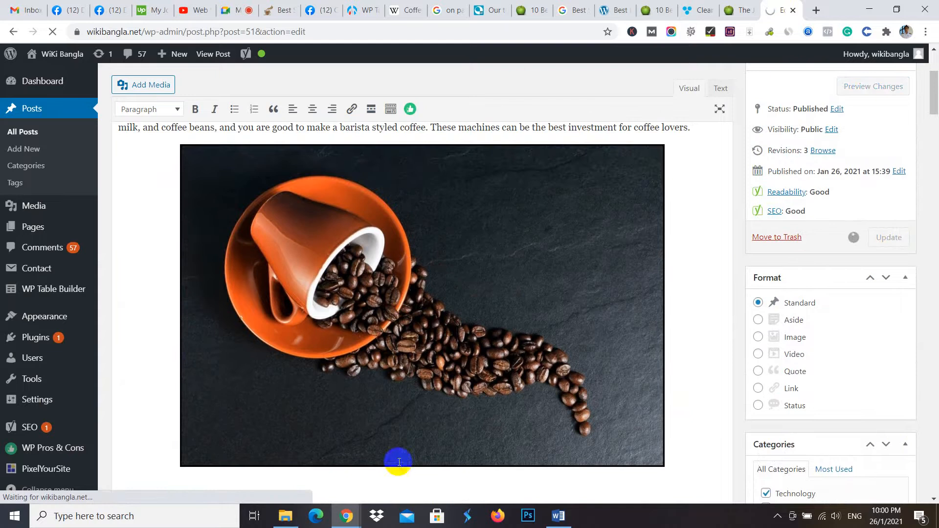
# - Switch to the incognito browser window and reload the published single serve coffee maker post
pyautogui.moveTo(347, 515)
pyautogui.click(364, 484)
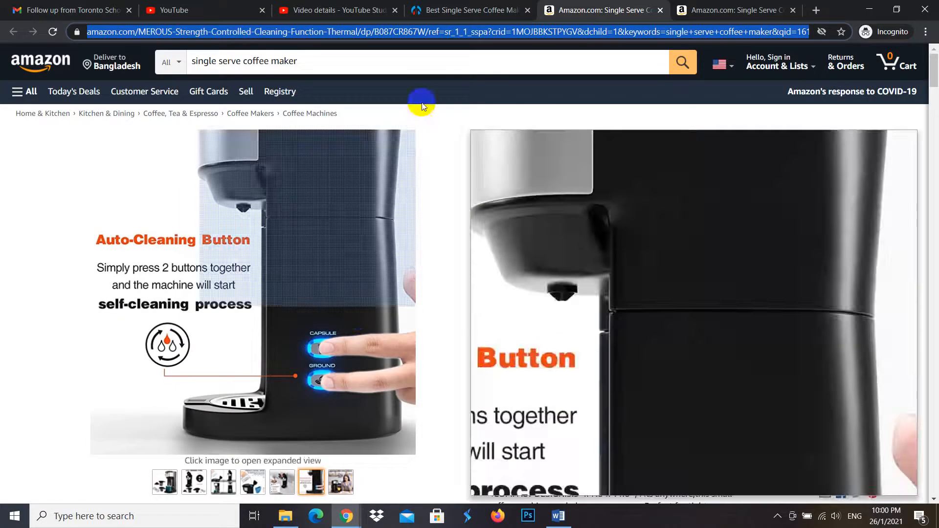
pyautogui.click(445, 10)
pyautogui.scroll(3, 220, 117)
pyautogui.scroll(4, 163, 115)
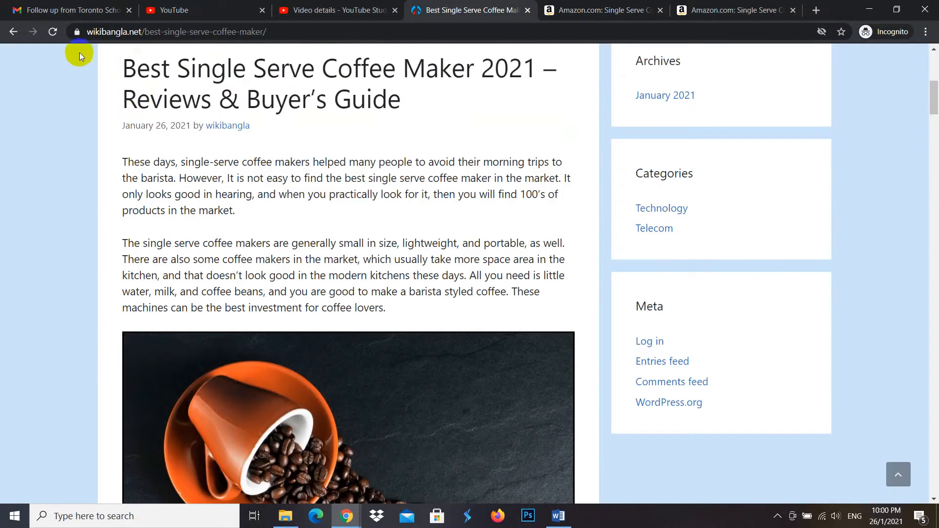
pyautogui.click(54, 32)
pyautogui.click(479, 429)
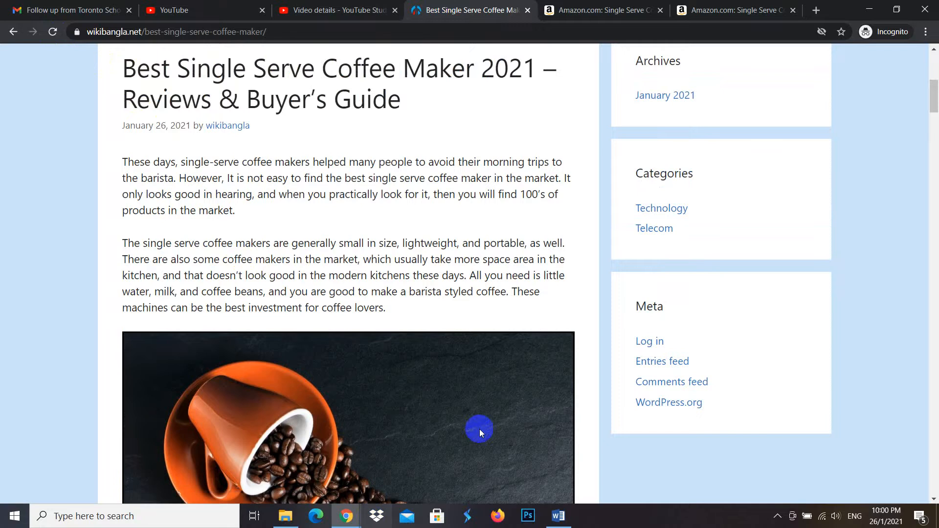
# - Test the buy button of the pros and cons box below the live Keurig K55 review, and return to the post
pyautogui.scroll(6, 503, 257)
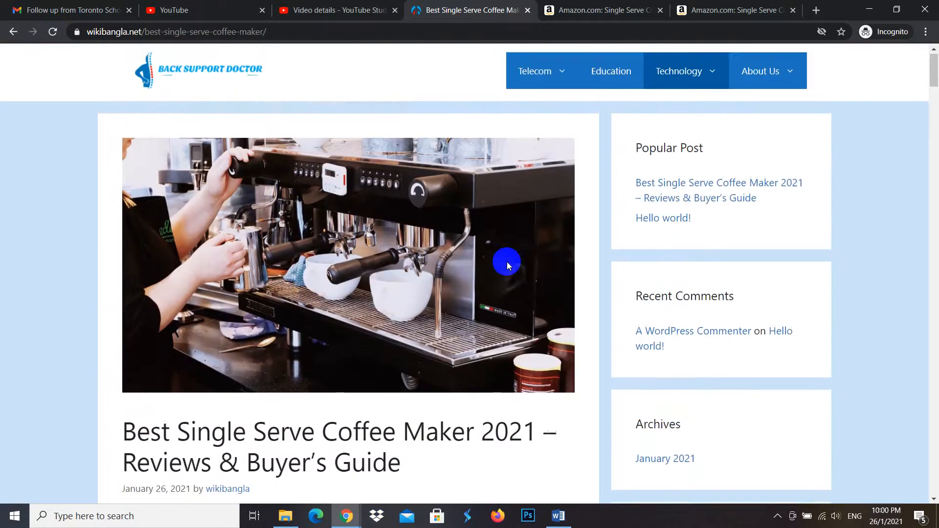
pyautogui.scroll(-9, 507, 264)
pyautogui.scroll(-18, 507, 267)
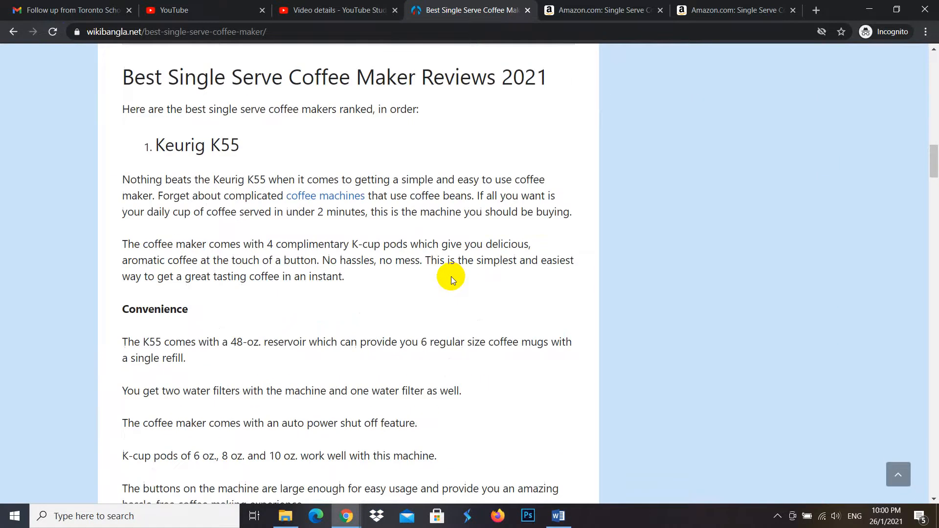
pyautogui.scroll(-3, 438, 281)
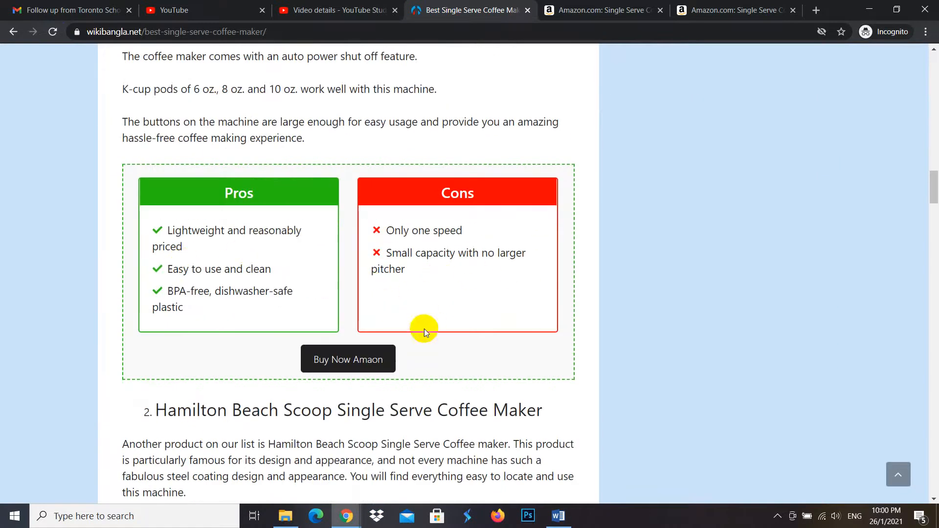
pyautogui.click(351, 365)
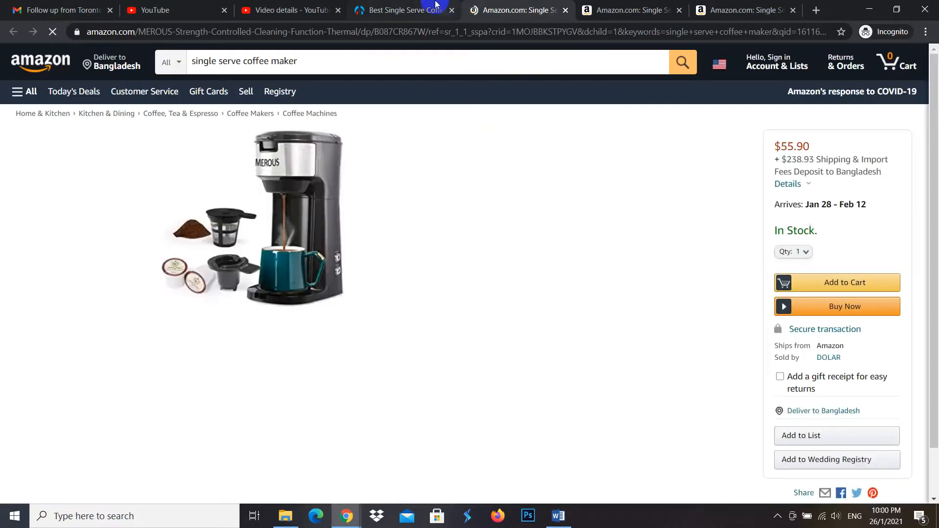
pyautogui.click(416, 10)
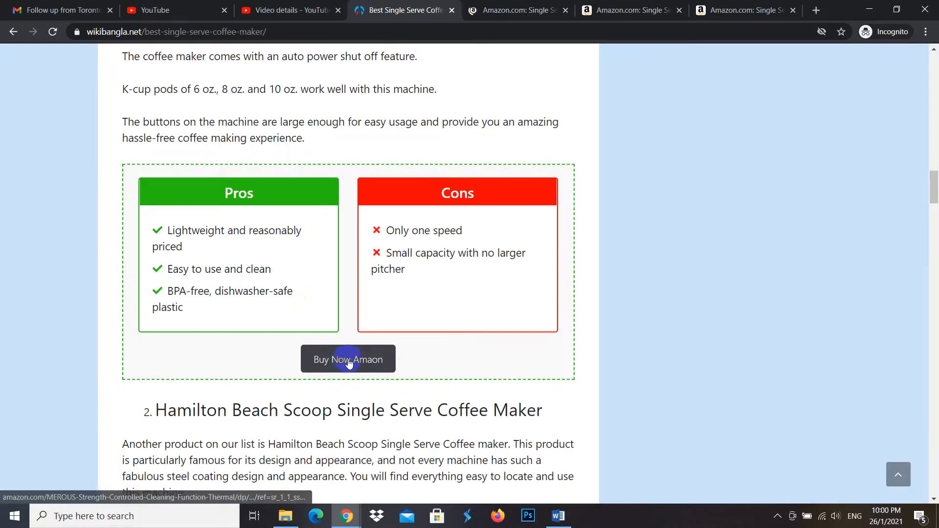
# - Examine the published post's layout, from the featured image and comparison table to the Keurig K55 pros and cons box
pyautogui.scroll(2, 347, 352)
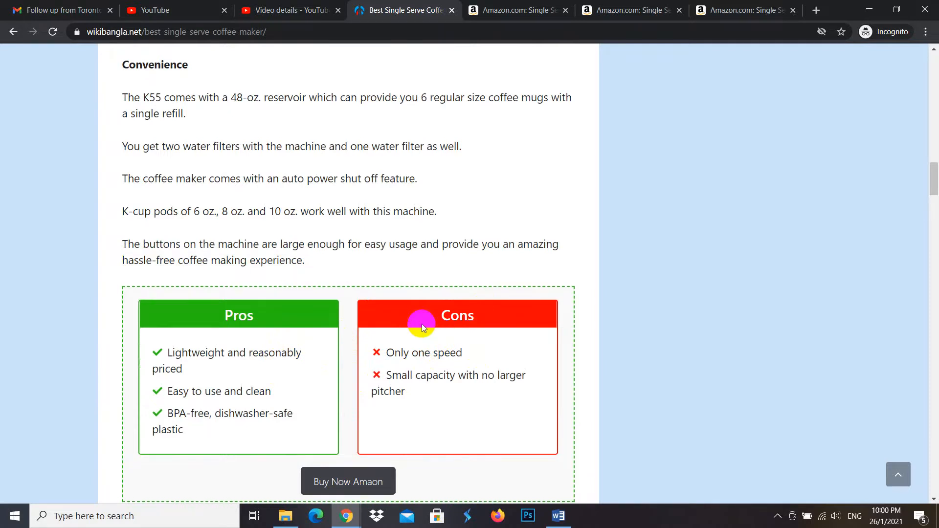
pyautogui.scroll(-3, 670, 391)
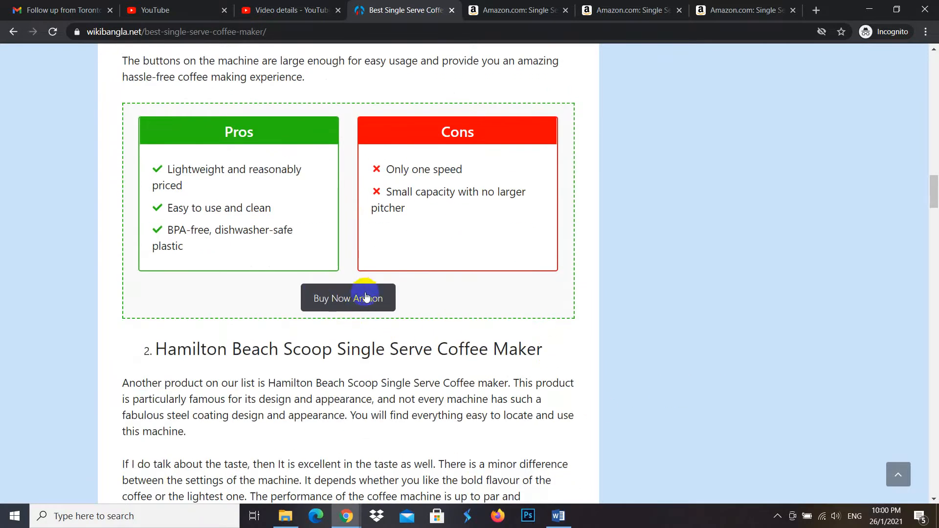
pyautogui.scroll(3, 378, 311)
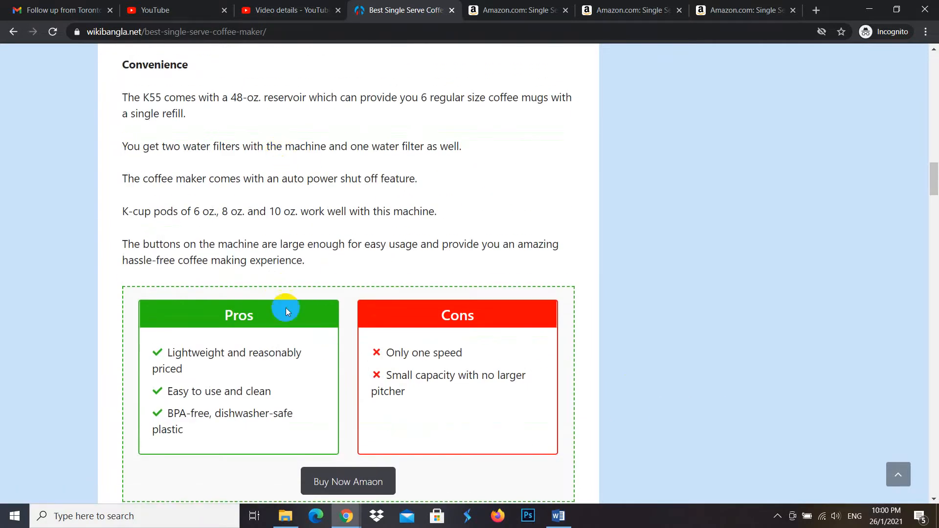
pyautogui.scroll(-3, 352, 361)
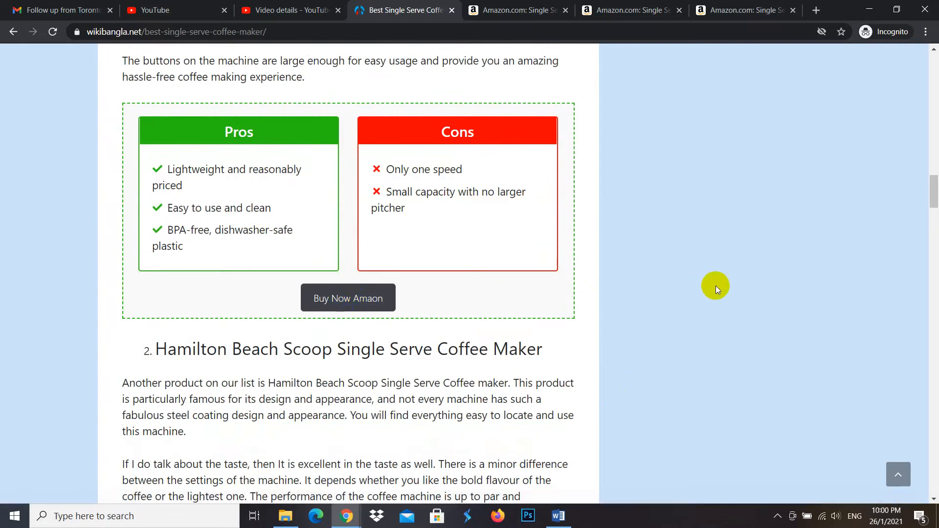
pyautogui.scroll(3, 718, 286)
pyautogui.scroll(15, 524, 236)
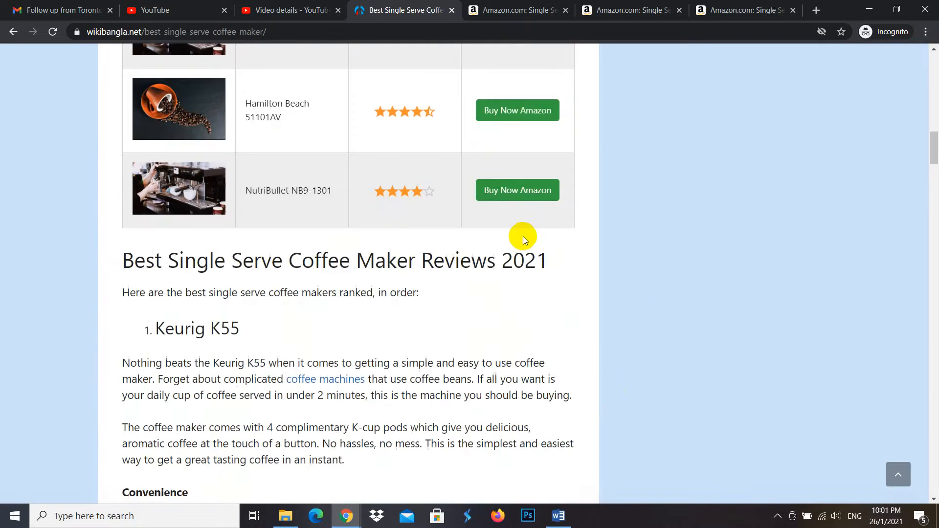
pyautogui.scroll(10, 518, 236)
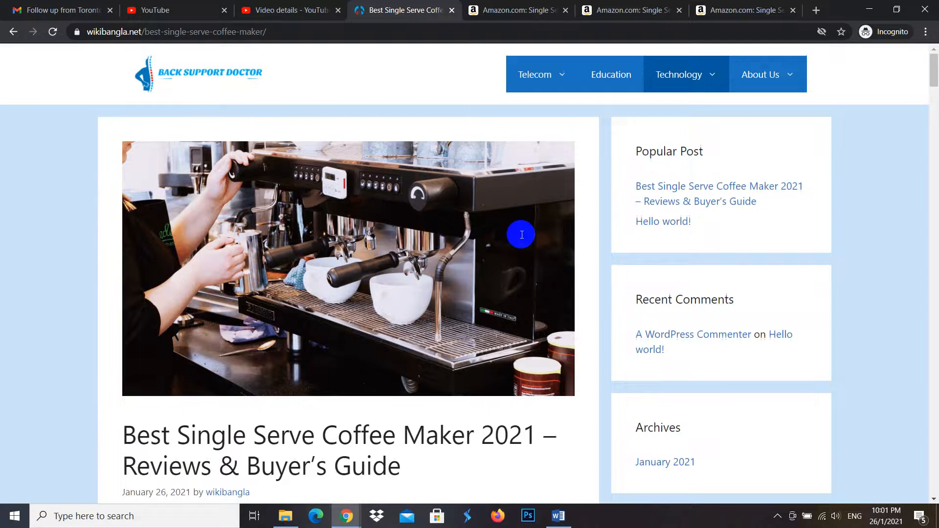
pyautogui.scroll(-10, 520, 235)
pyautogui.scroll(-12, 519, 250)
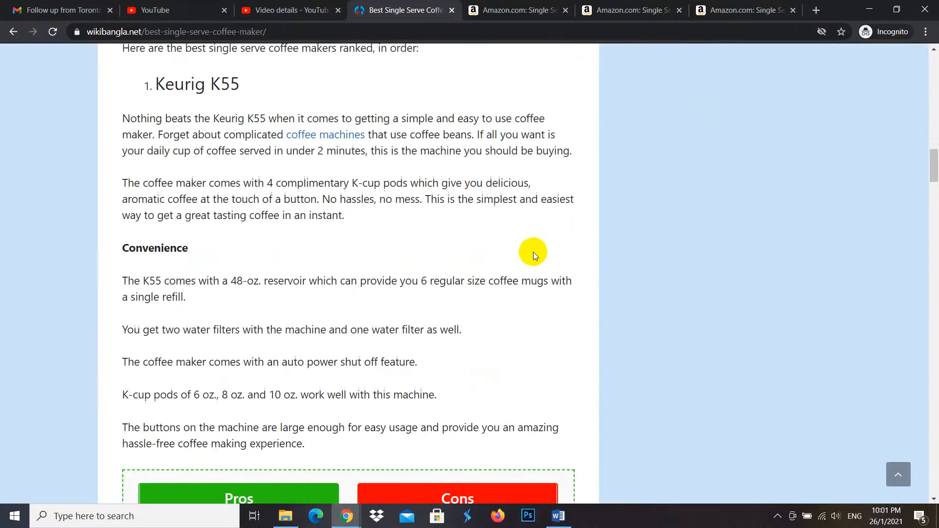
pyautogui.scroll(-8, 441, 252)
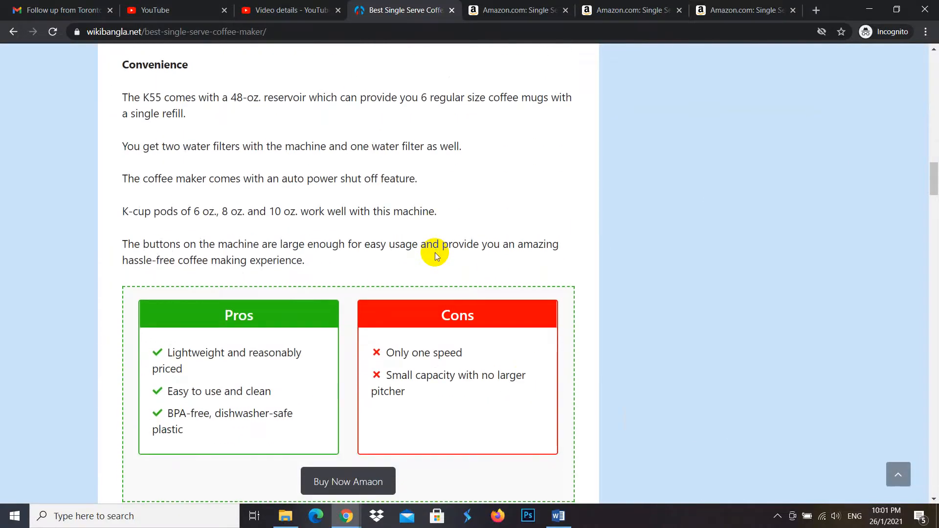
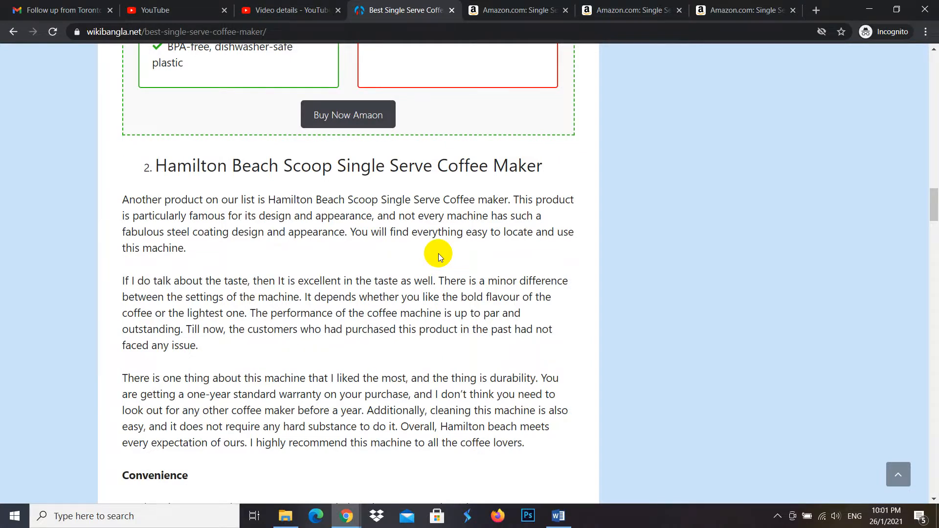
# - Review the published coffee maker article, including its comparison table and product reviews, and return to its beginning
pyautogui.scroll(15, 687, 237)
pyautogui.scroll(15, 651, 251)
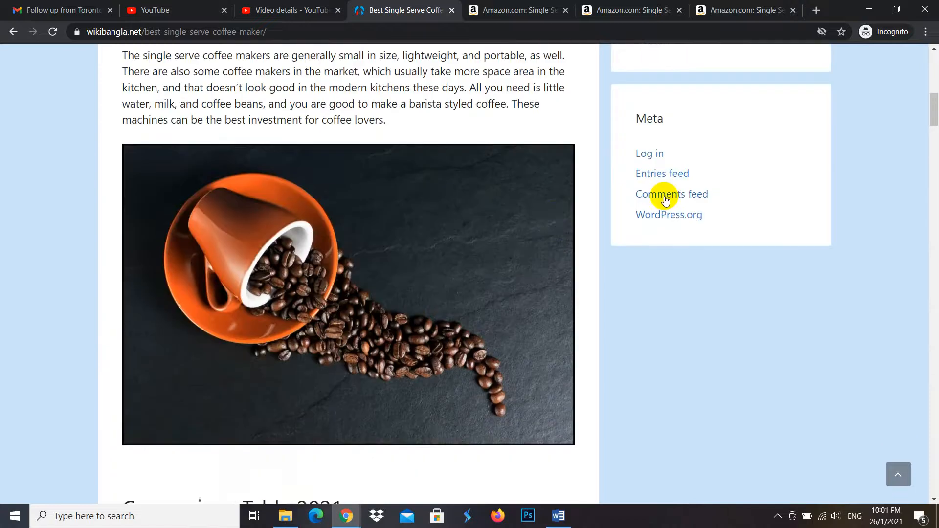
pyautogui.scroll(-10, 505, 266)
pyautogui.scroll(-4, 472, 330)
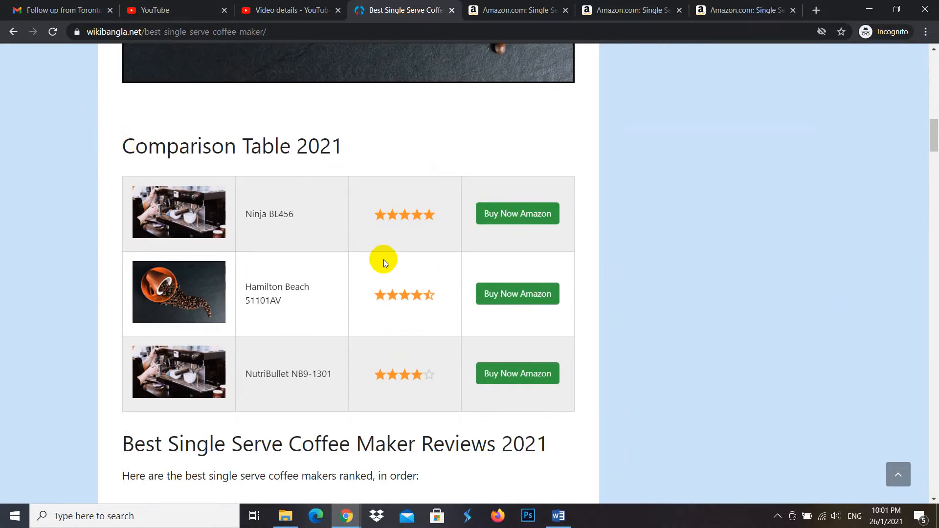
pyautogui.scroll(-20, 383, 259)
pyautogui.scroll(-20, 480, 214)
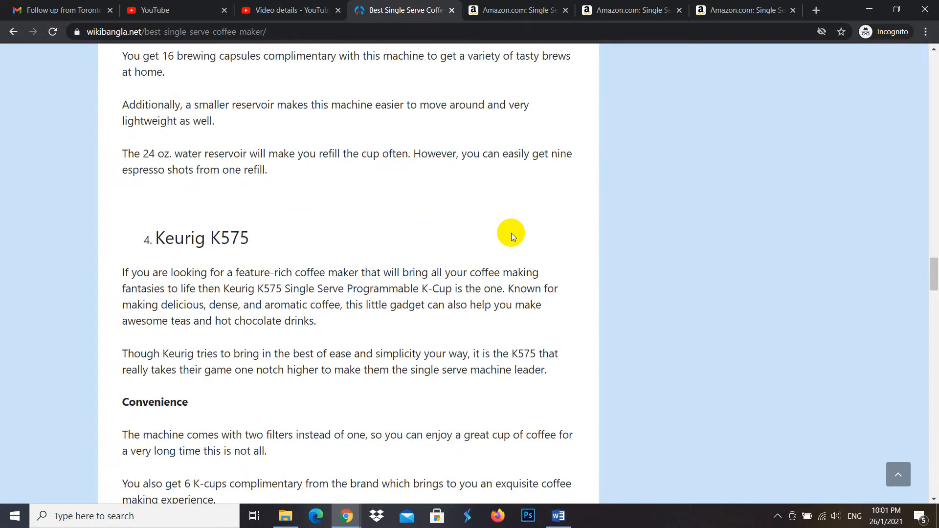
pyautogui.scroll(18, 580, 228)
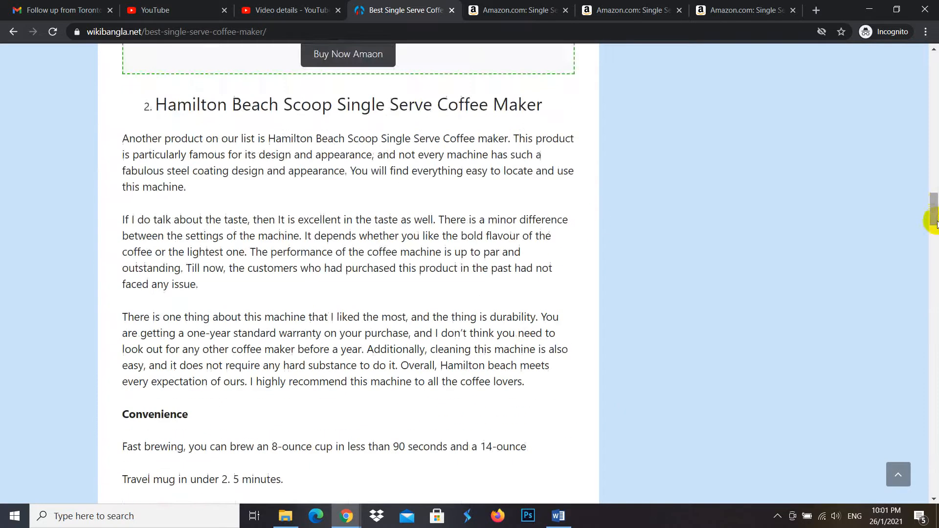
pyautogui.moveTo(934, 223); pyautogui.dragTo(902, 95)
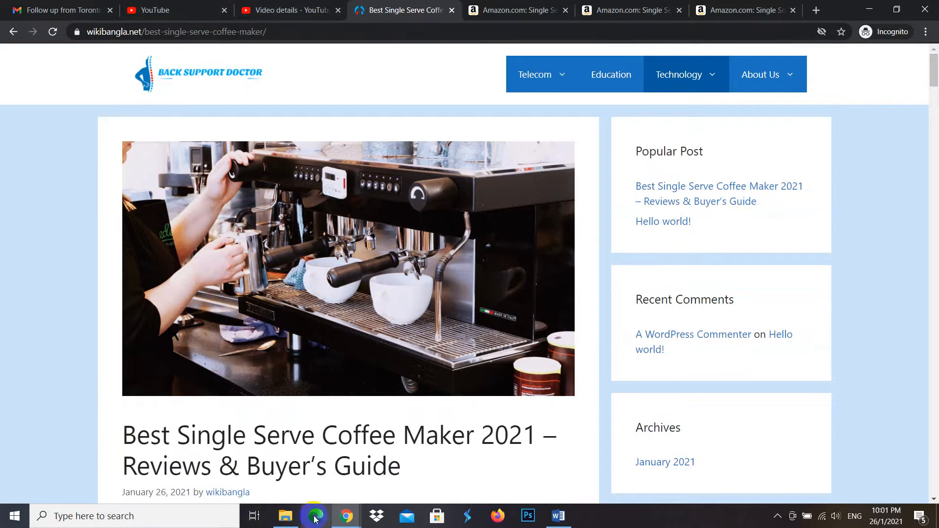
# - Switch to the WordPress editor for the coffee maker post and look through its content down to the Nespresso section
pyautogui.moveTo(316, 517)
pyautogui.click(222, 456)
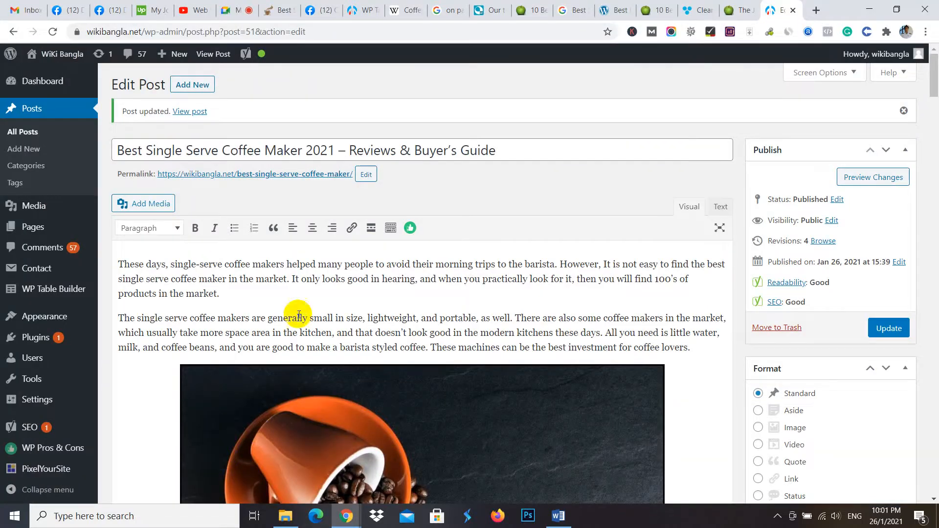
pyautogui.scroll(-5, 923, 336)
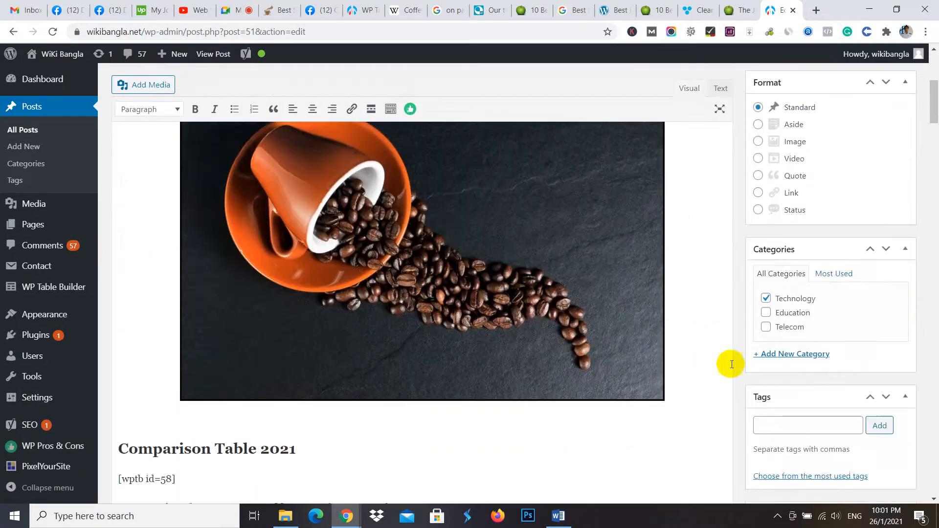
pyautogui.scroll(-5, 807, 342)
pyautogui.scroll(-7, 484, 279)
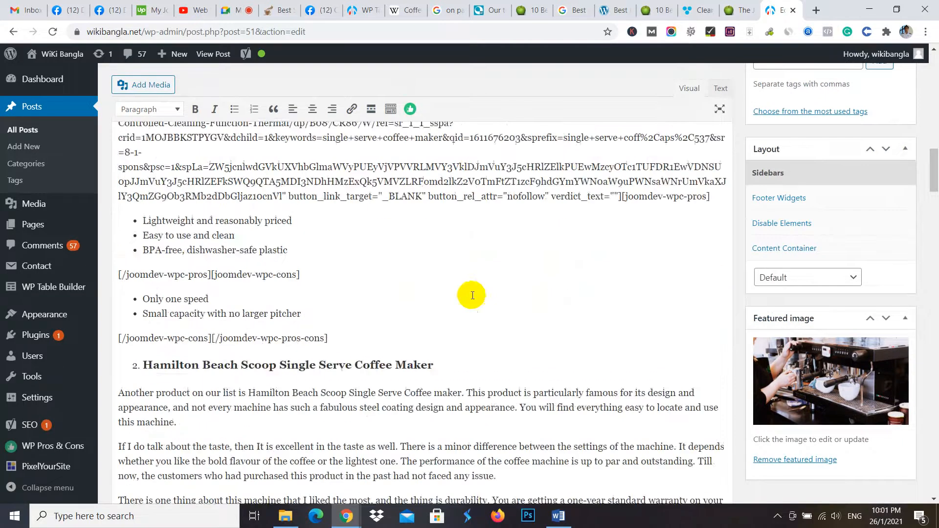
pyautogui.scroll(-12, 472, 296)
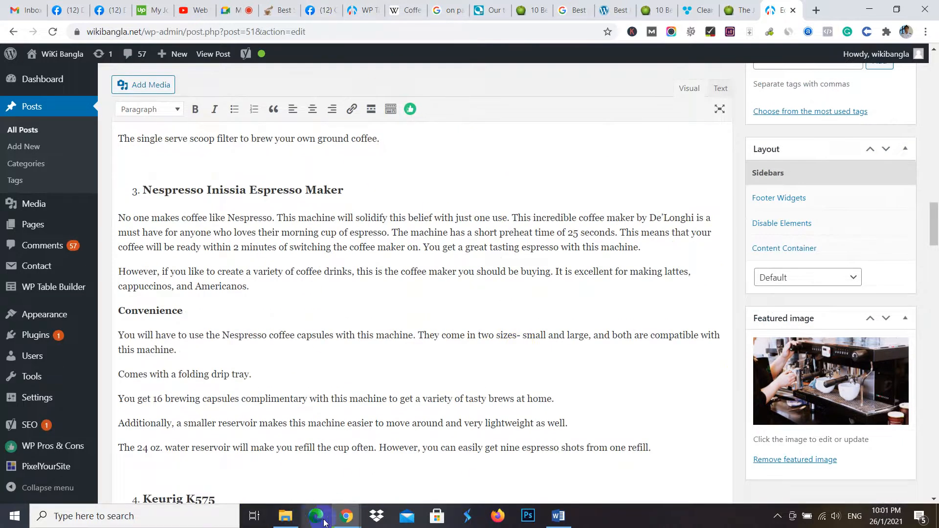
# - Return to the live site's home page and examine its post listing, sidebar widgets and footer
pyautogui.moveTo(346, 515)
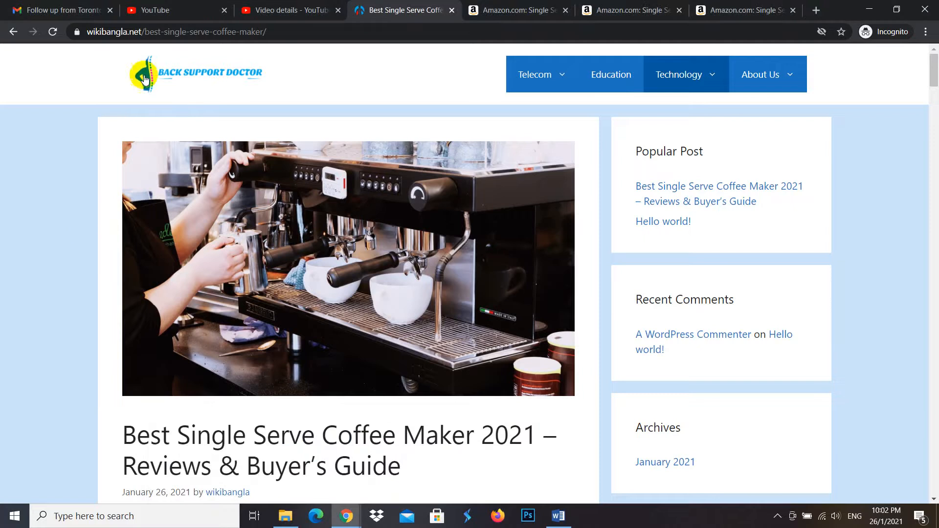
pyautogui.click(255, 69)
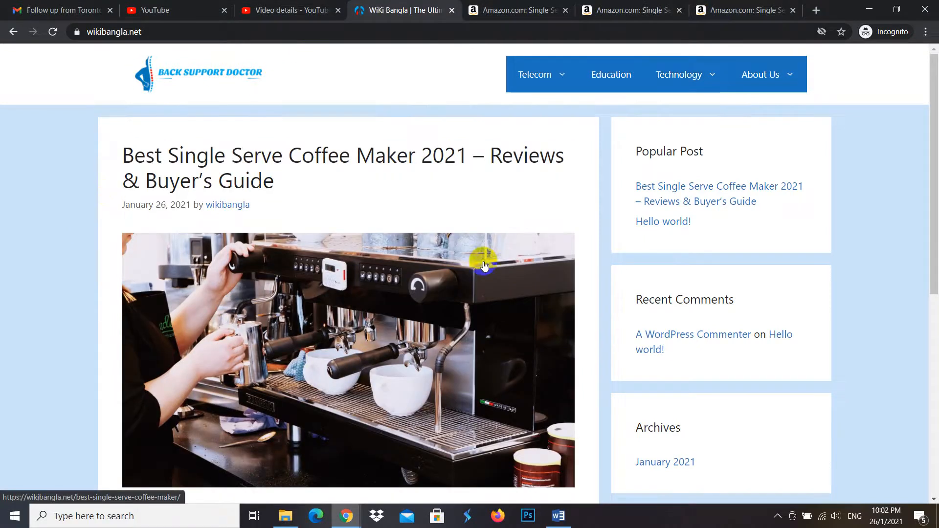
pyautogui.scroll(-8, 484, 266)
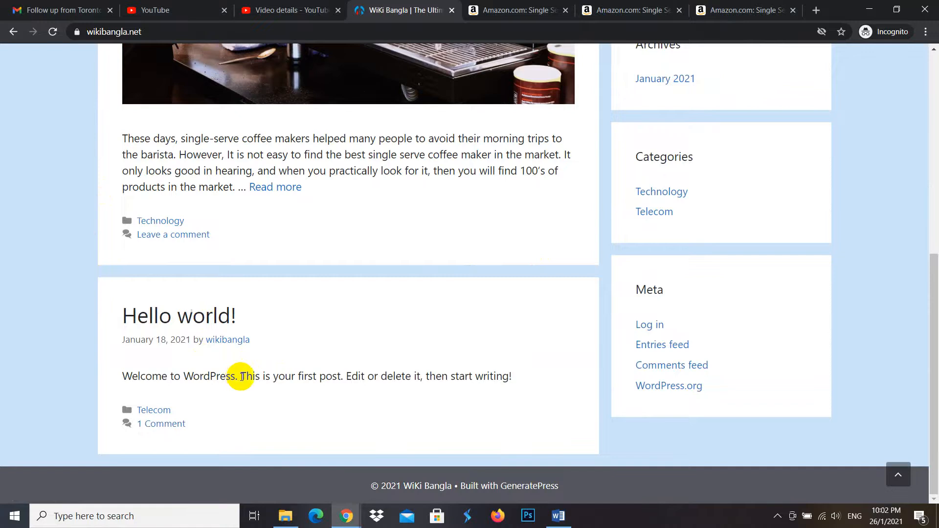
pyautogui.scroll(10, 284, 369)
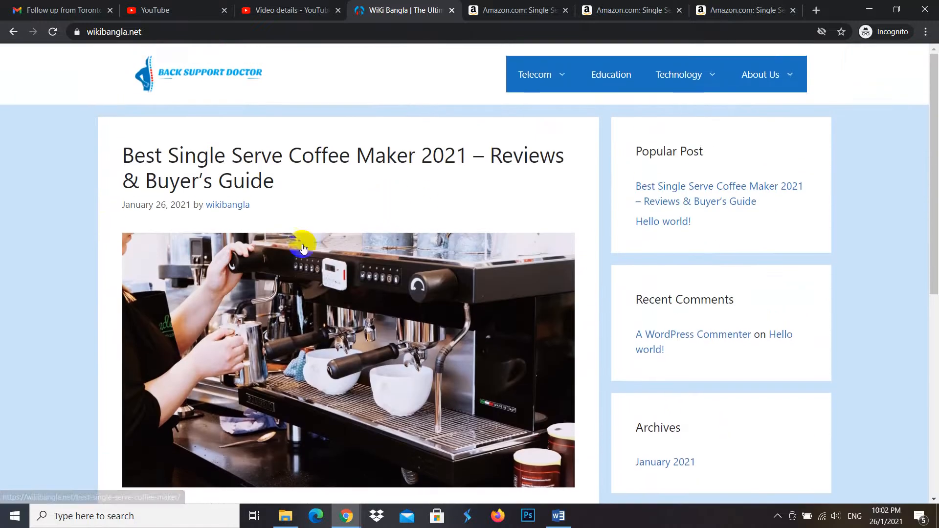
pyautogui.click(378, 272)
pyautogui.scroll(-3, 432, 329)
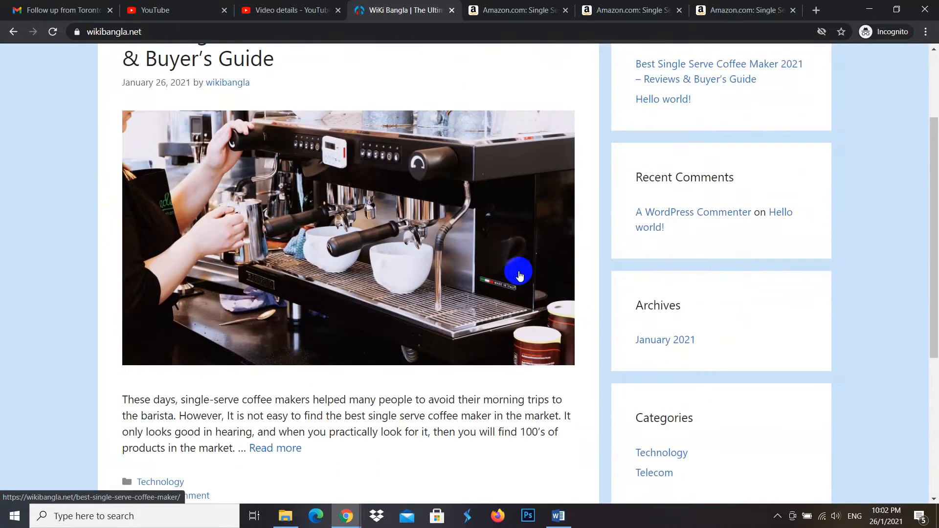
pyautogui.scroll(-3, 469, 279)
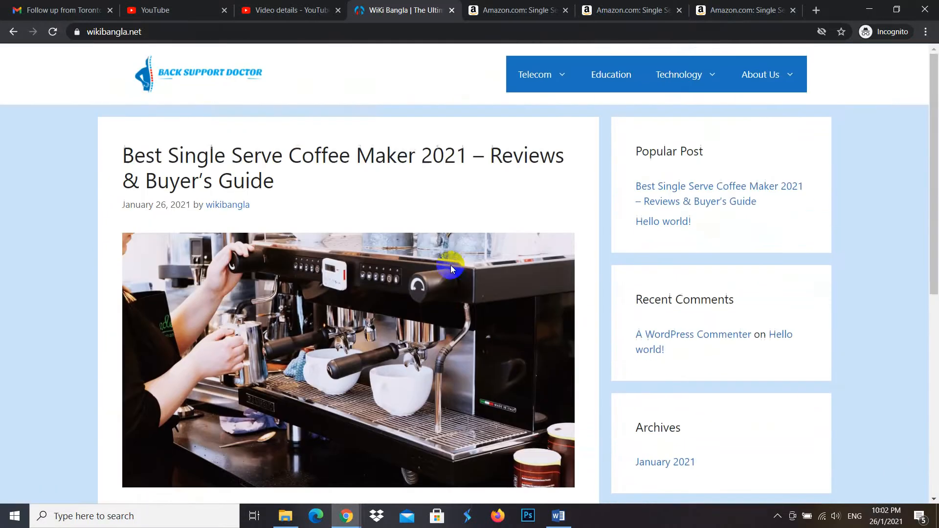
pyautogui.scroll(-4, 447, 273)
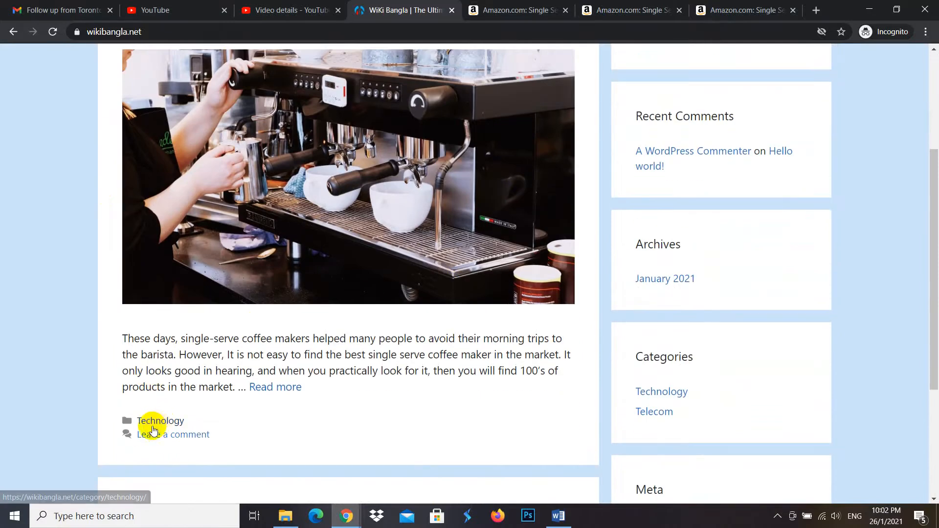
pyautogui.scroll(3, 279, 386)
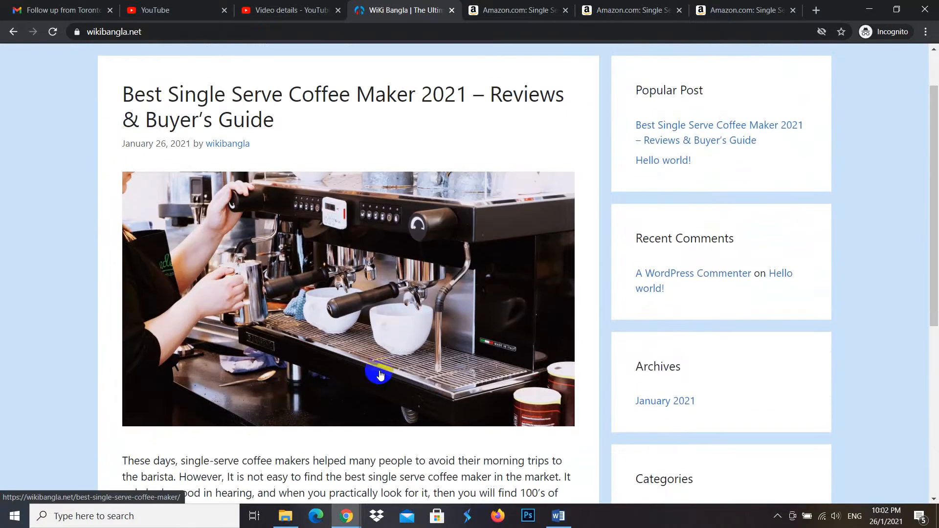
pyautogui.scroll(-5, 593, 301)
pyautogui.scroll(-3, 682, 312)
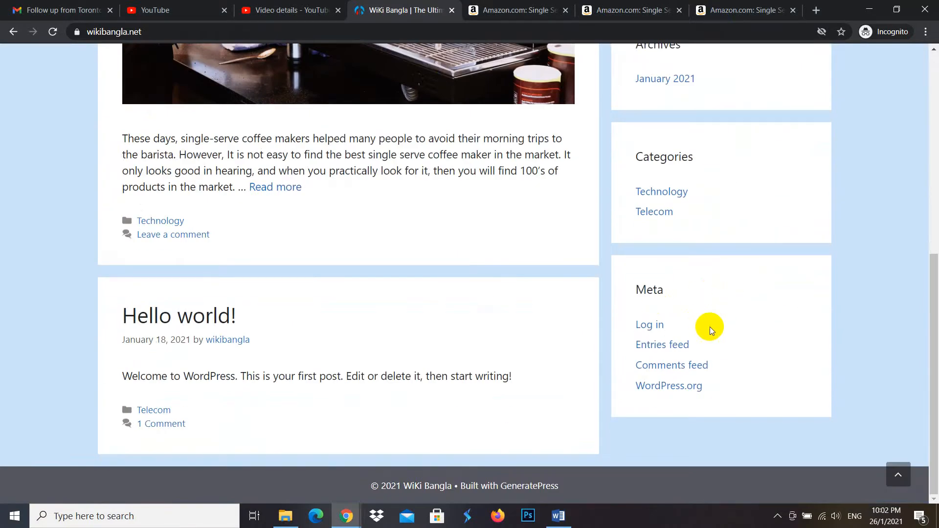
pyautogui.scroll(8, 677, 294)
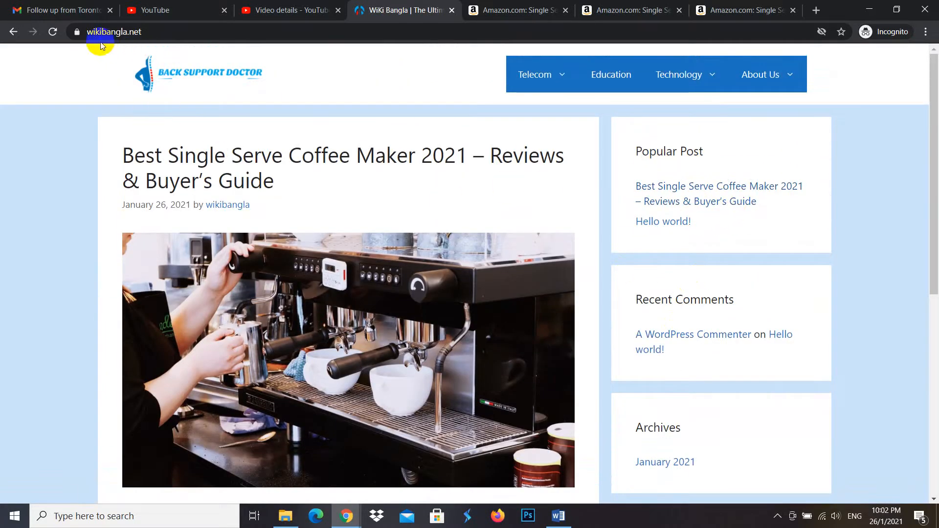
# - Open the Right Sidebar widget area in the WordPress theme customizer
pyautogui.click(254, 476)
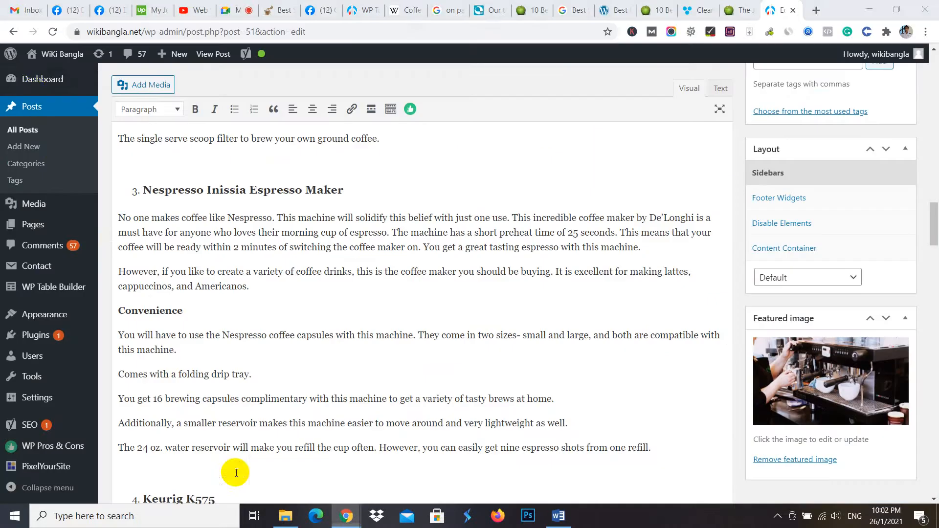
pyautogui.click(31, 88)
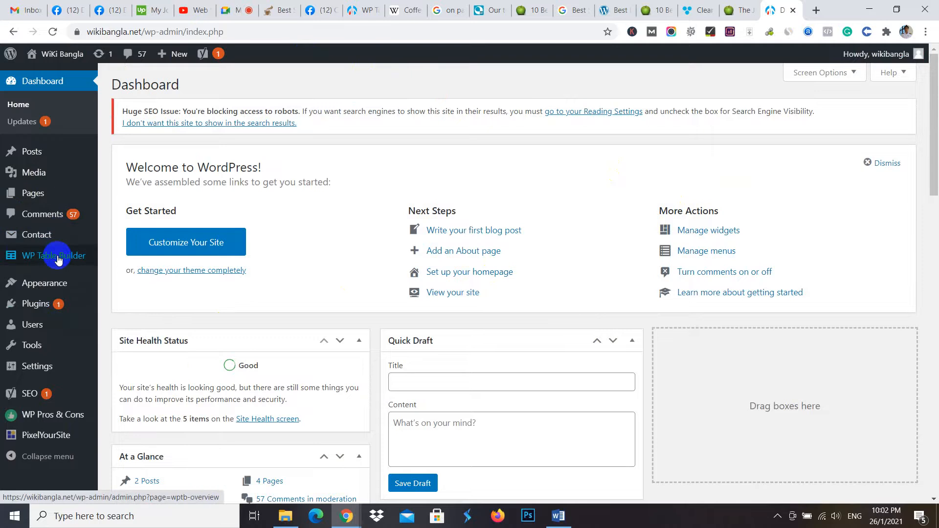
pyautogui.moveTo(55, 281)
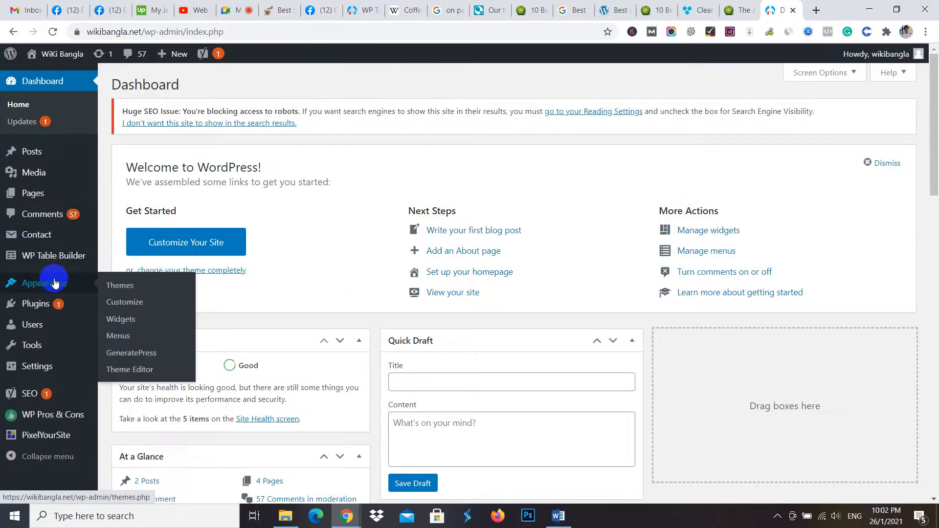
pyautogui.click(123, 304)
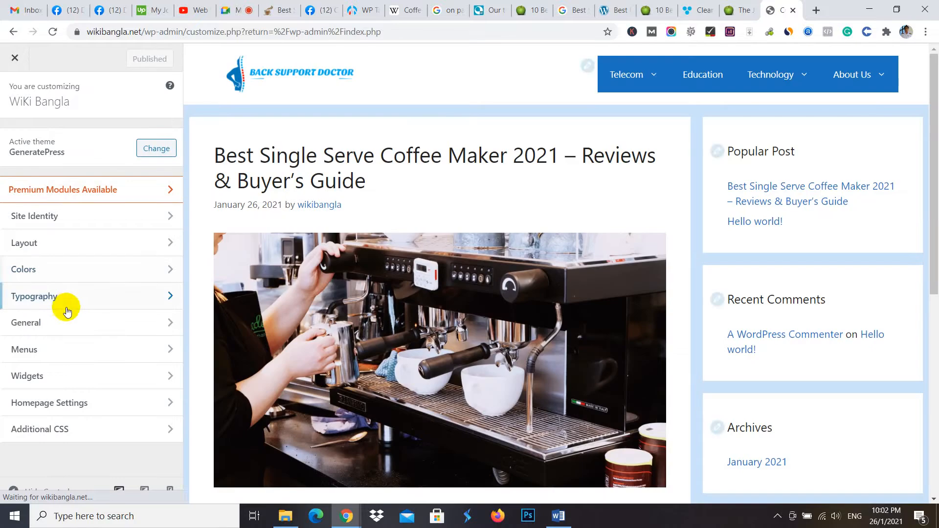
pyautogui.click(67, 380)
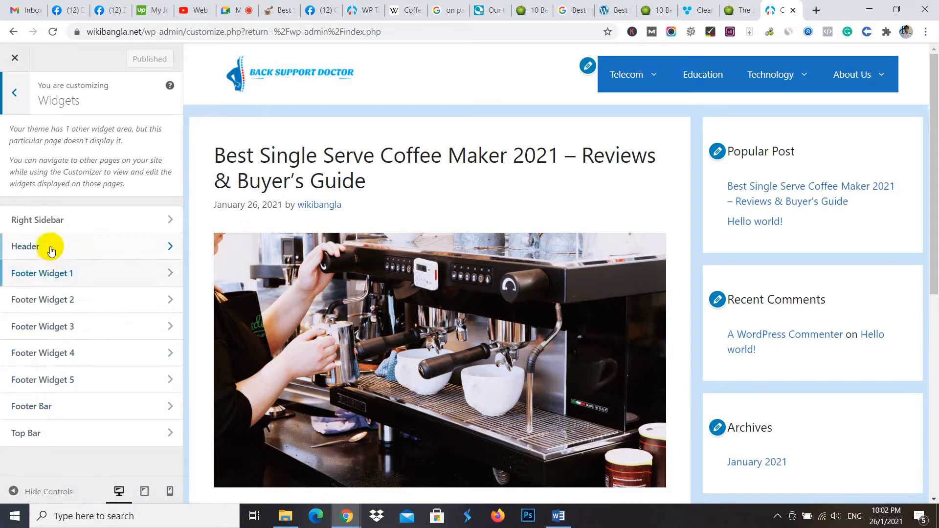
pyautogui.click(75, 224)
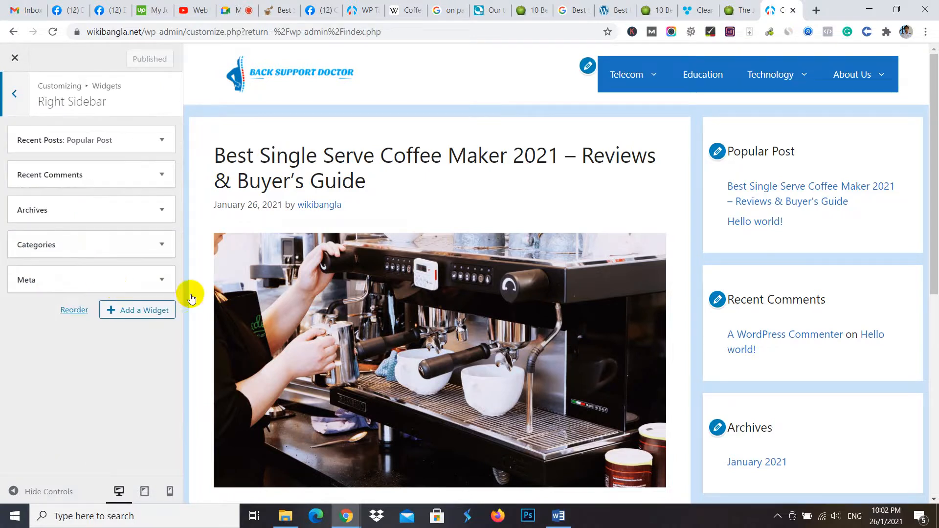
# - Remove the Meta and Categories widgets from the right sidebar
pyautogui.scroll(-5, 802, 333)
pyautogui.scroll(-3, 779, 350)
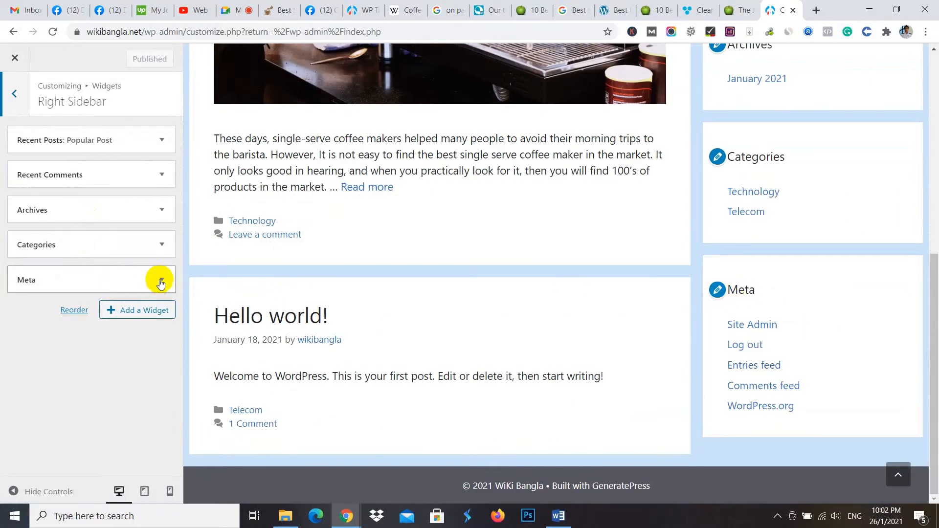
pyautogui.click(158, 280)
pyautogui.click(26, 348)
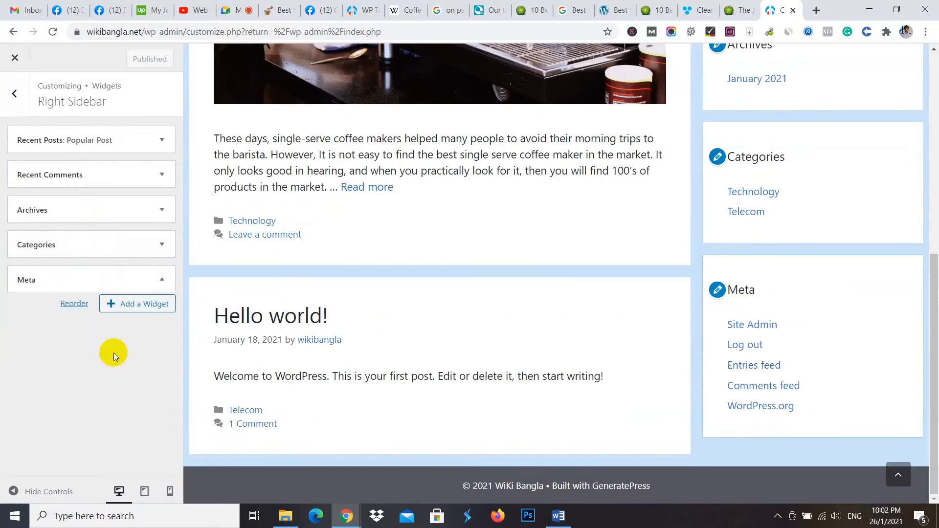
pyautogui.click(162, 245)
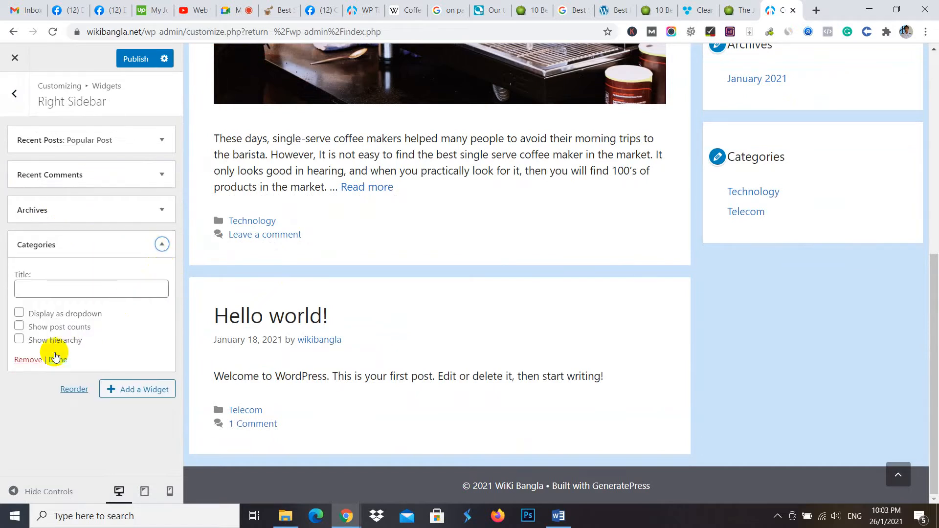
pyautogui.click(28, 360)
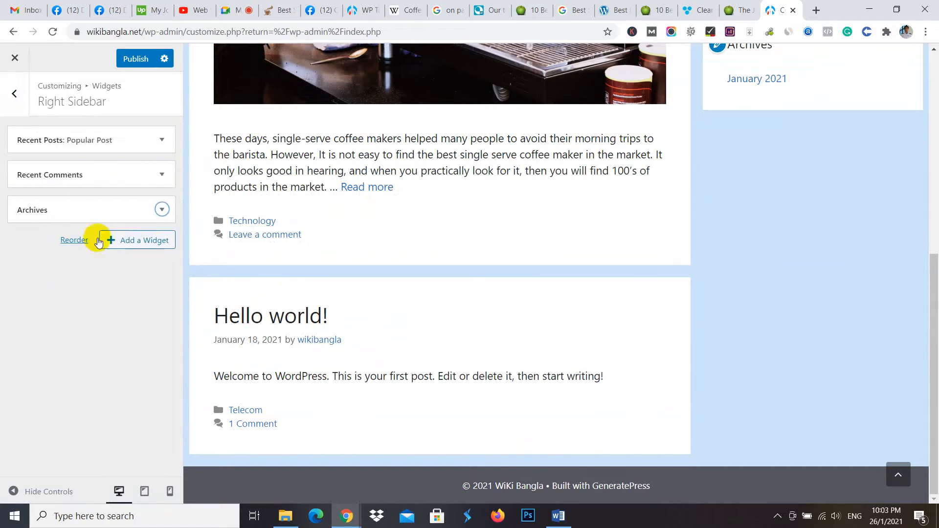
# - Remove the Archives and Recent Comments widgets from the right sidebar and publish the changes
pyautogui.click(162, 210)
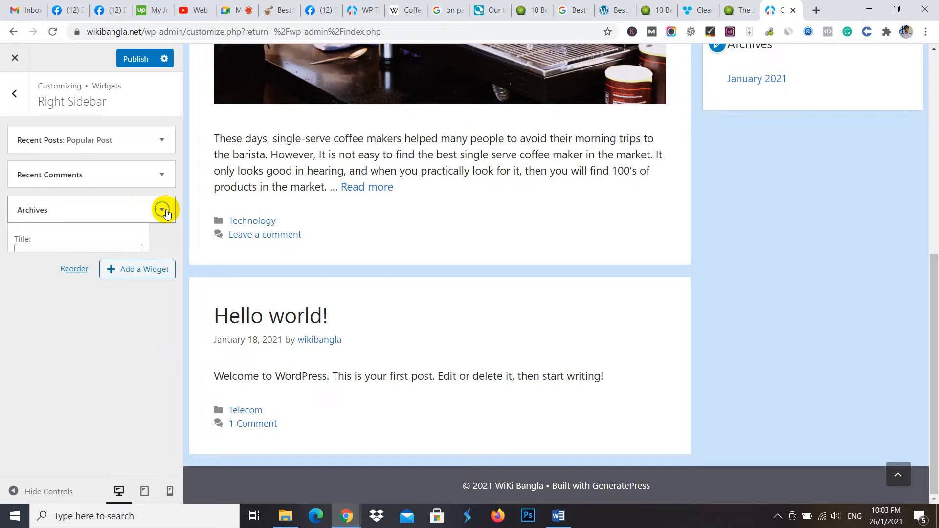
pyautogui.click(25, 311)
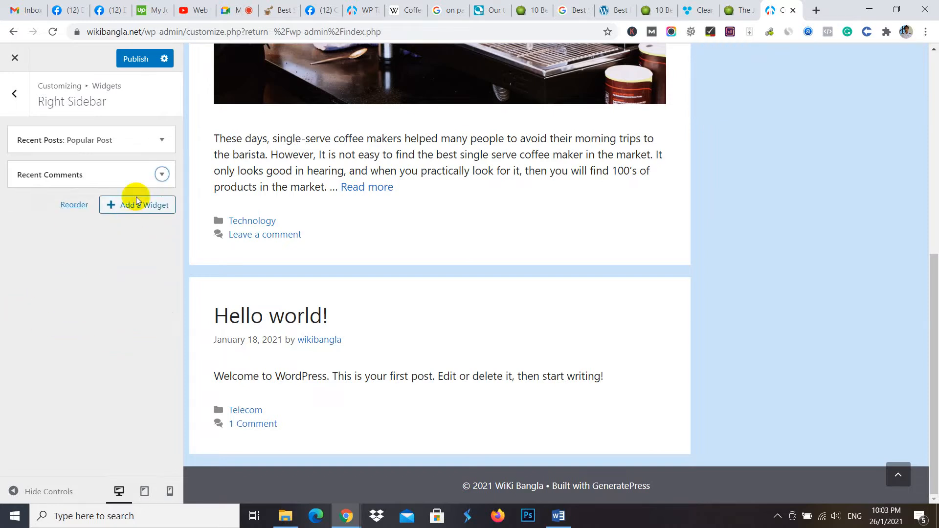
pyautogui.click(161, 176)
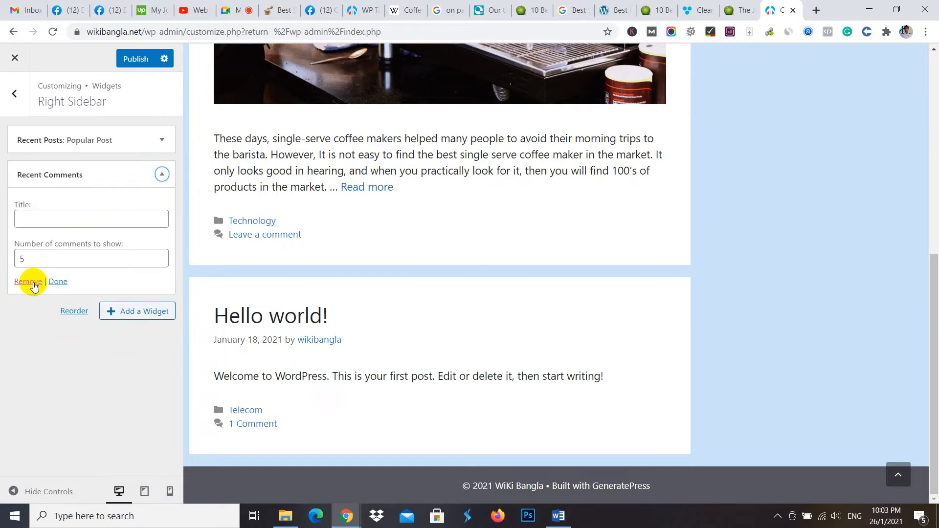
pyautogui.click(32, 279)
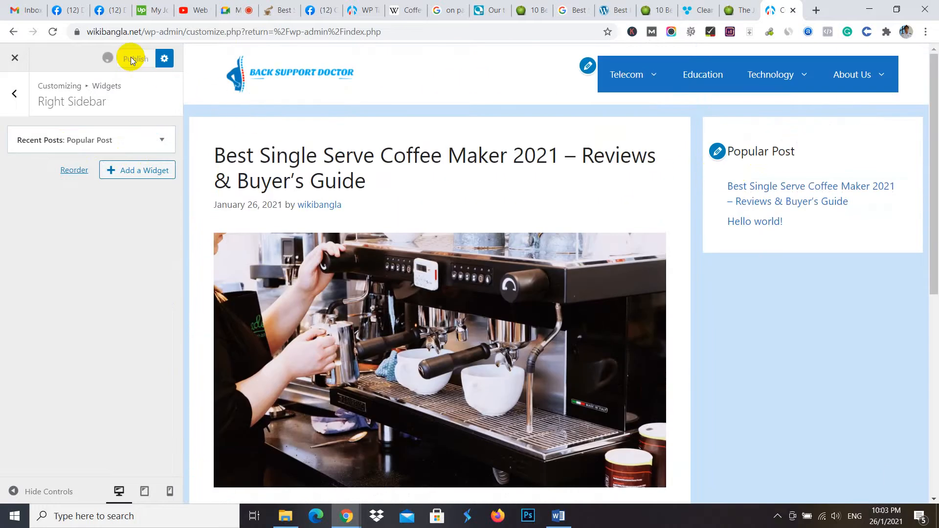
# - Reload the live site's home page in the incognito window and check the right sidebar's widgets
pyautogui.moveTo(361, 507)
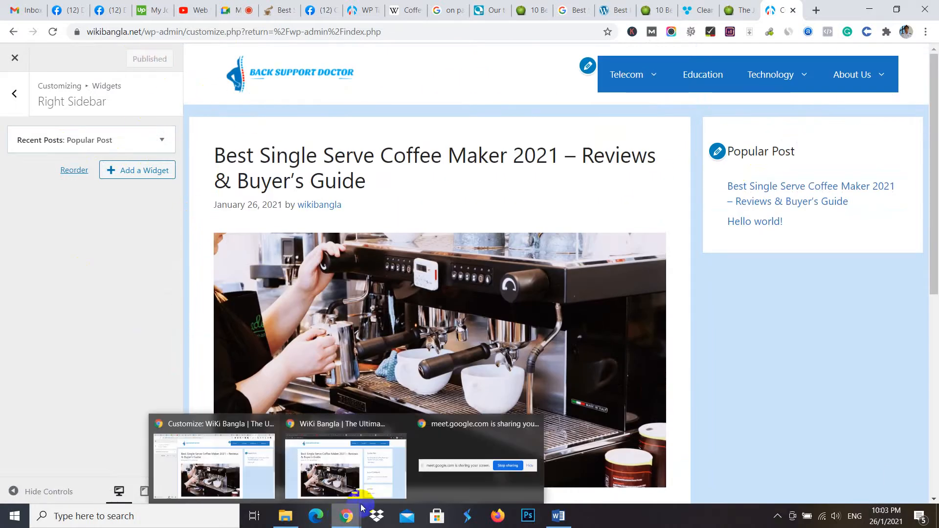
pyautogui.click(394, 477)
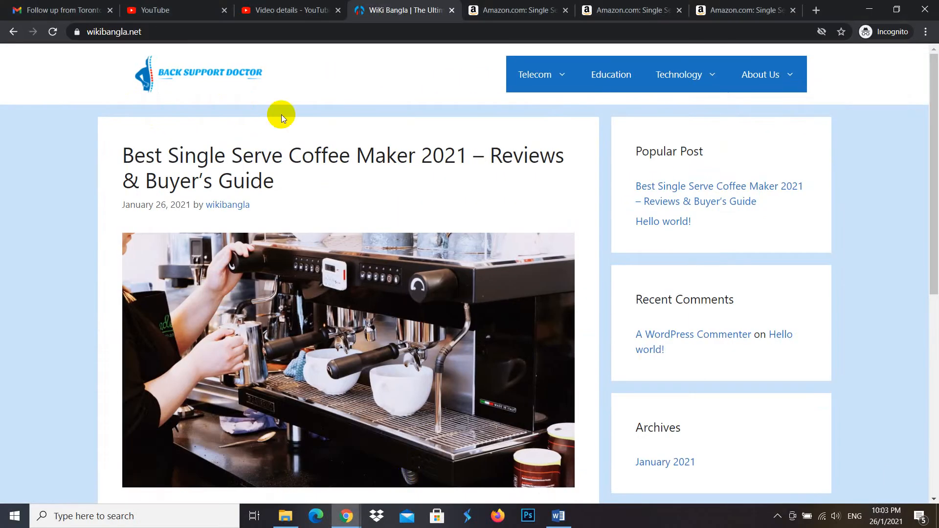
pyautogui.click(177, 71)
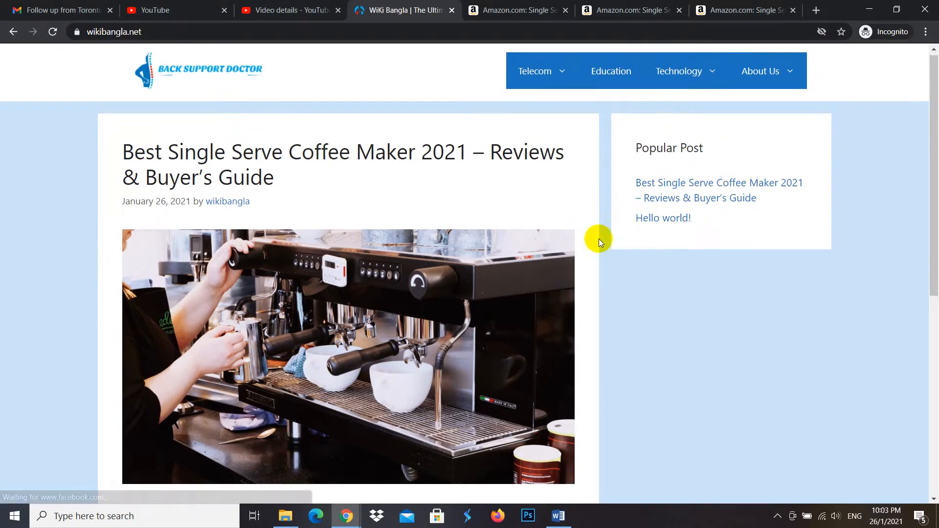
pyautogui.scroll(-8, 598, 239)
pyautogui.scroll(8, 465, 282)
pyautogui.scroll(1, 483, 307)
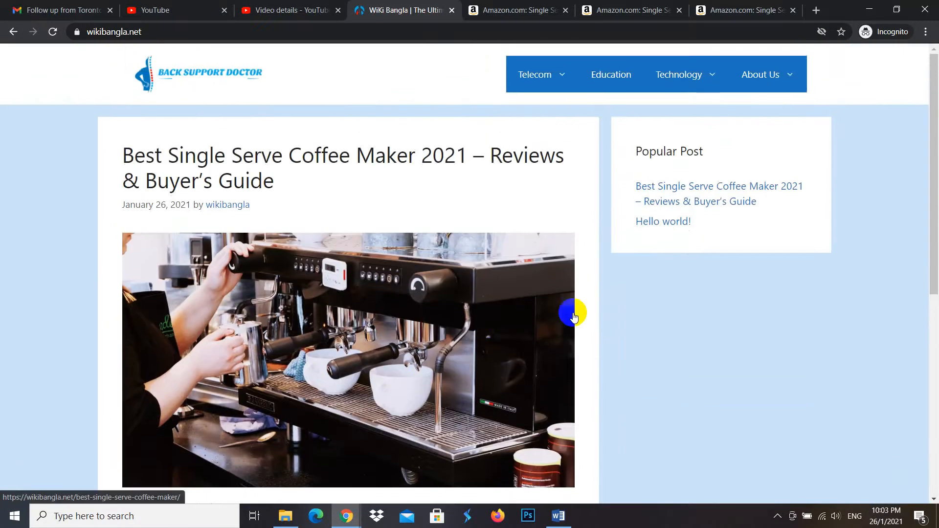
pyautogui.scroll(-5, 571, 310)
pyautogui.scroll(5, 621, 243)
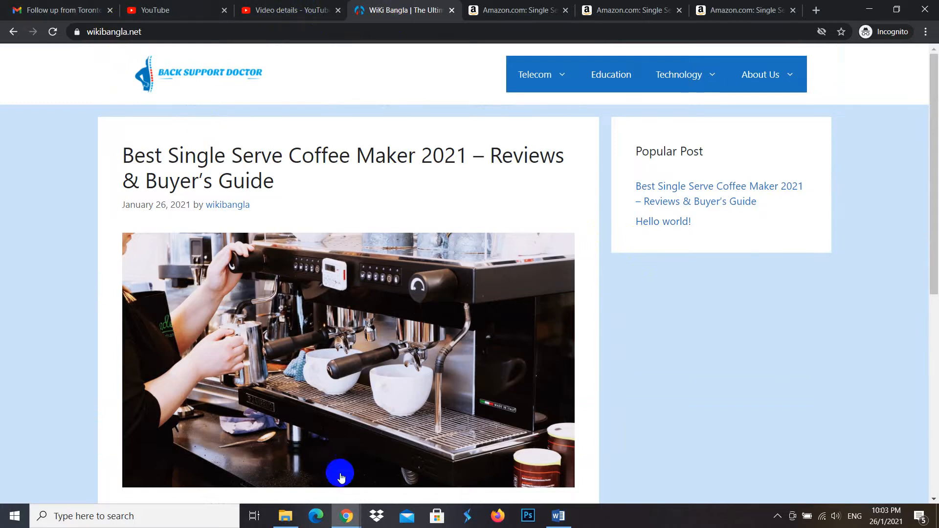
# - Back in the customizer, add an Image widget to the right sidebar, titled "Best Single Serve Coffee Maker"
pyautogui.moveTo(346, 514)
pyautogui.click(238, 482)
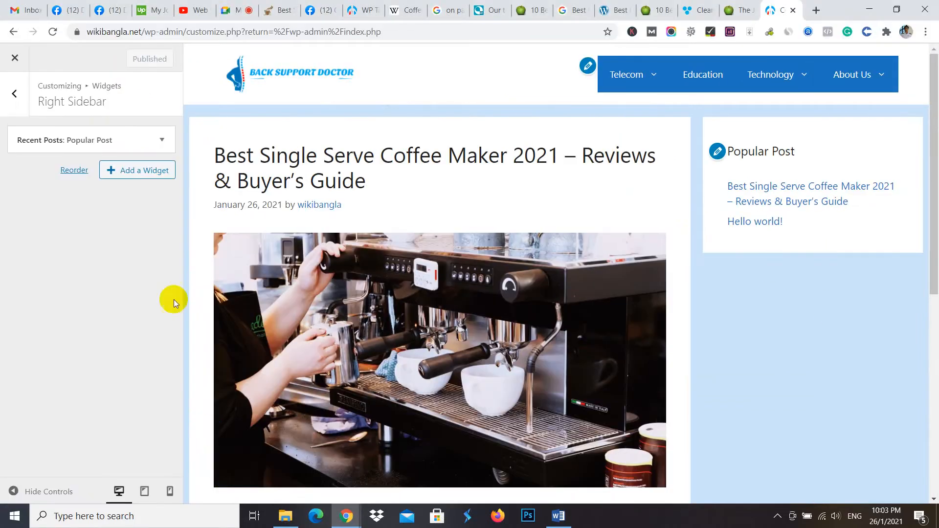
pyautogui.click(138, 174)
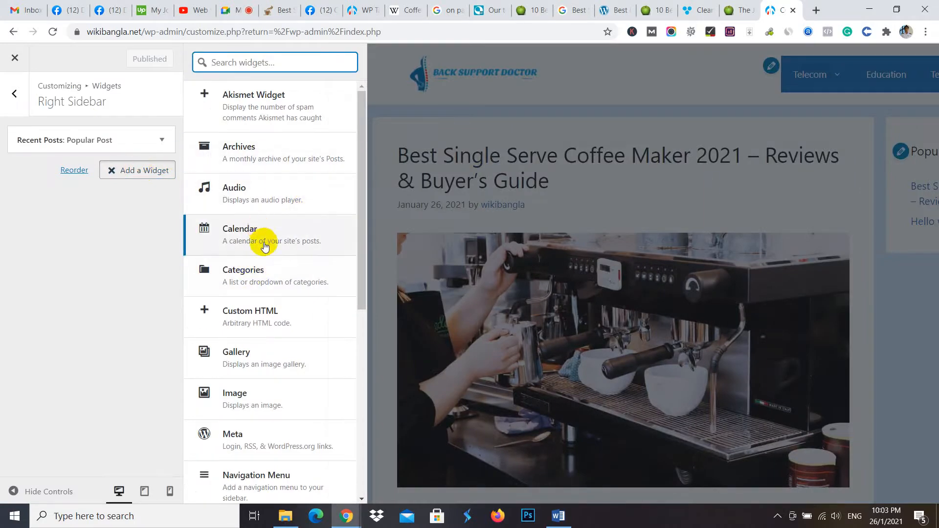
pyautogui.scroll(-1, 272, 311)
pyautogui.click(256, 331)
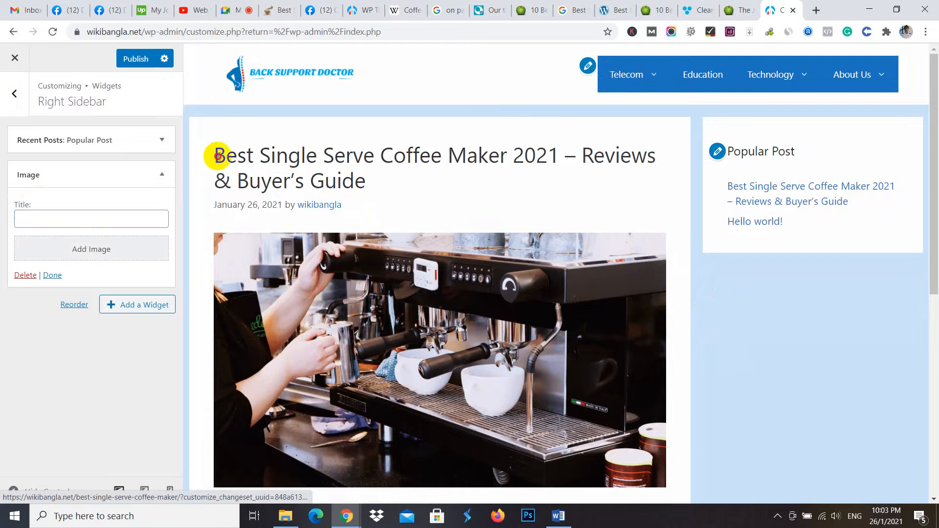
pyautogui.moveTo(216, 153); pyautogui.dragTo(503, 155)
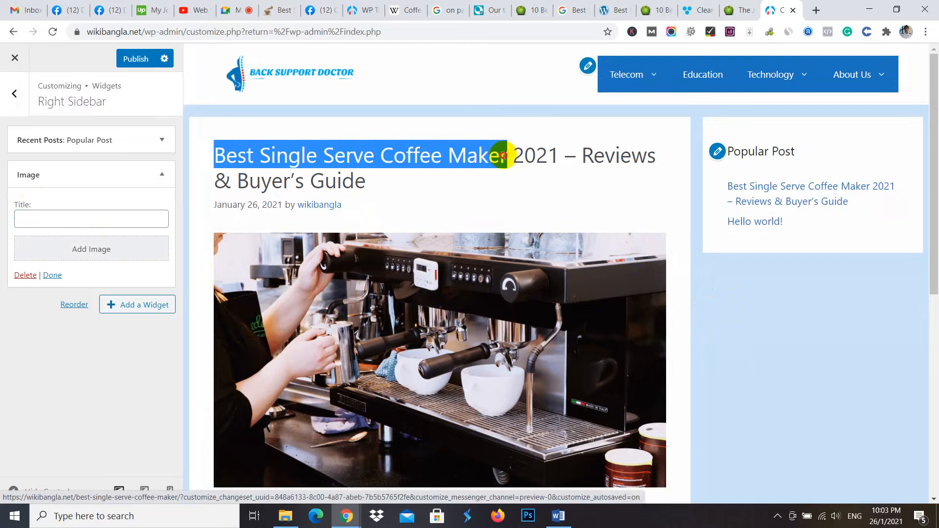
pyautogui.click(69, 223)
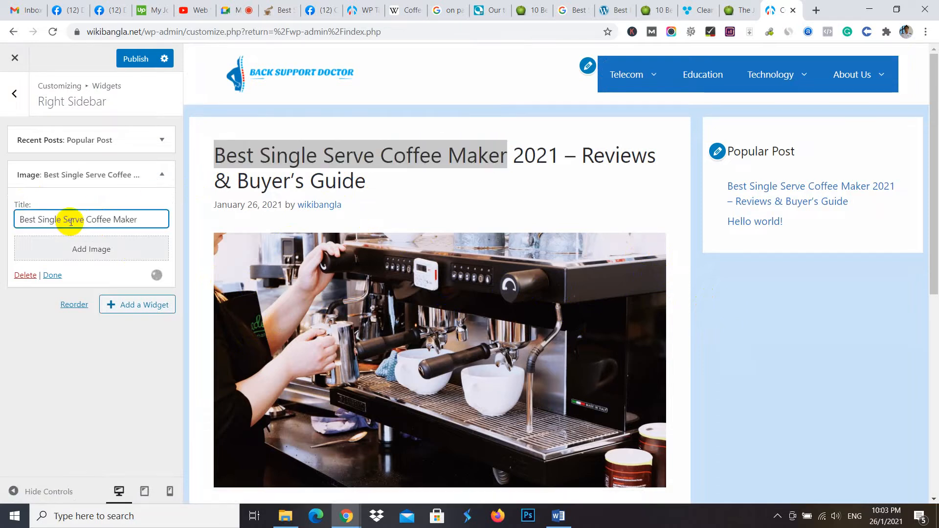
# - Insert best-single-serve-coffee-maker-1.jpg, the spilled coffee beans picture, from the media library into the Image widget
pyautogui.click(92, 252)
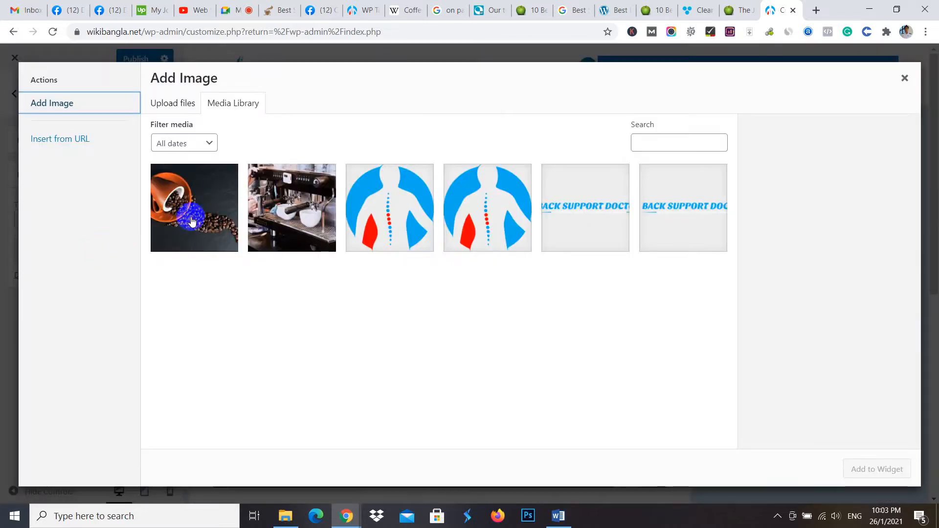
pyautogui.click(238, 213)
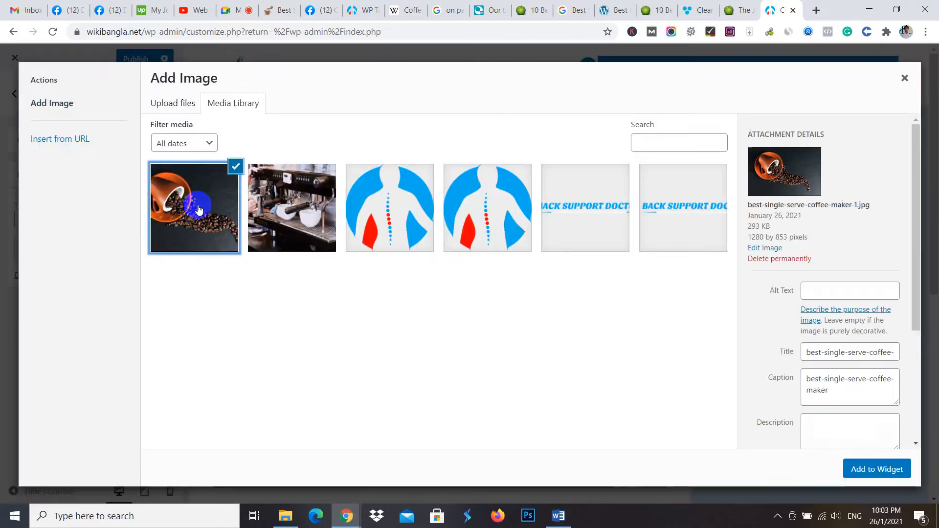
pyautogui.click(873, 471)
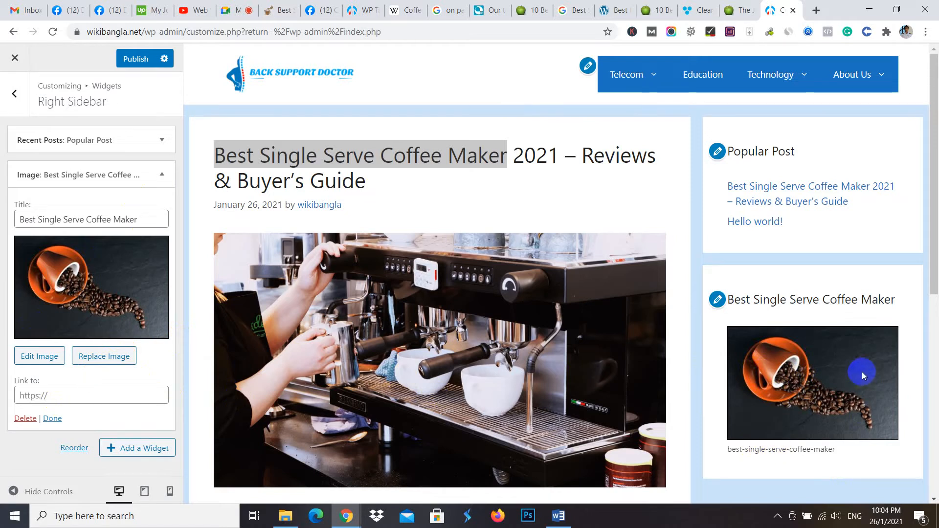
pyautogui.click(54, 396)
pyautogui.scroll(-8, 354, 197)
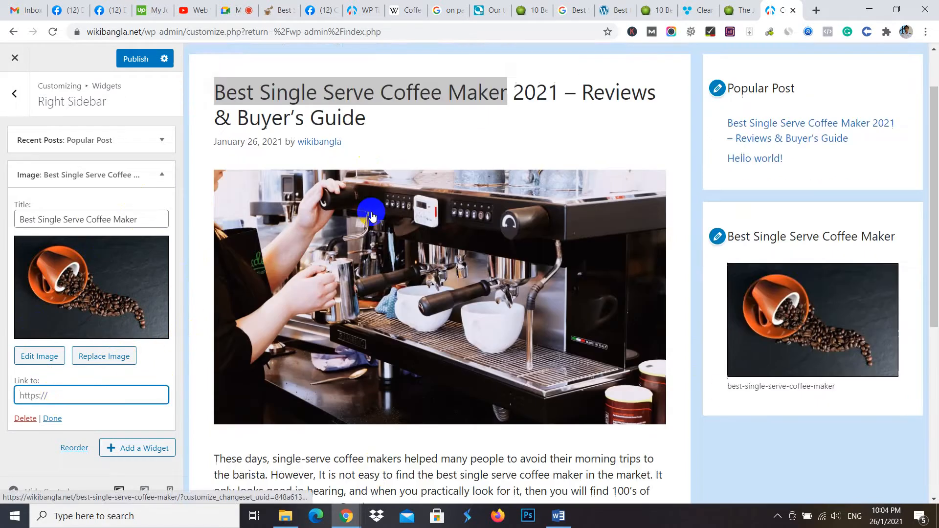
pyautogui.rightClick(289, 320)
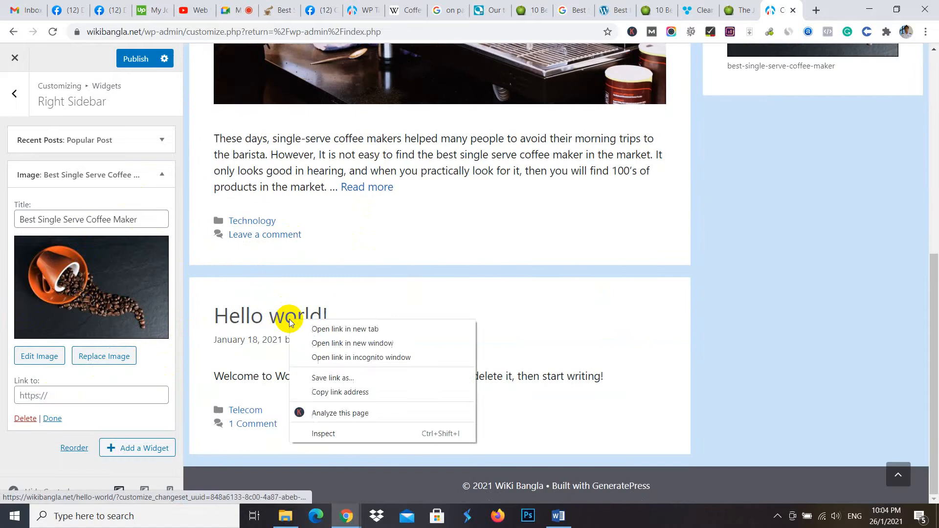
pyautogui.click(325, 328)
pyautogui.click(775, 9)
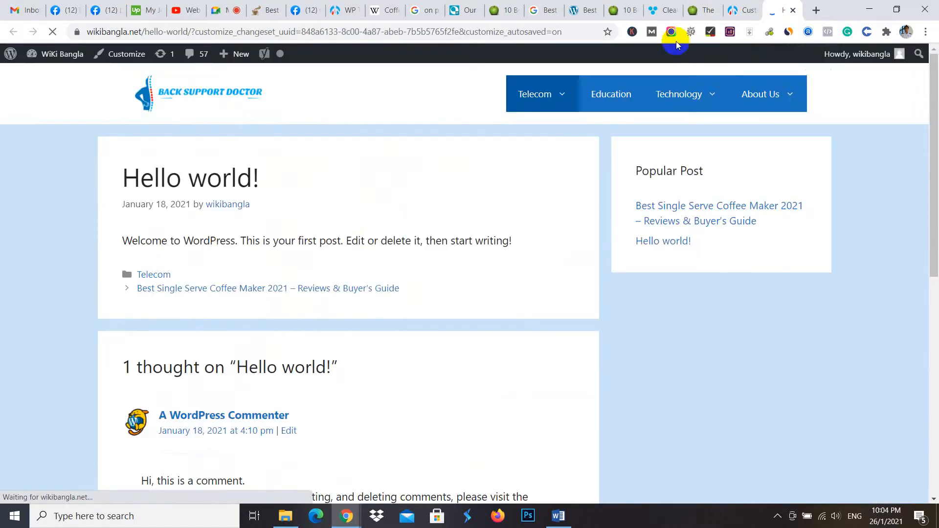
pyautogui.click(349, 33)
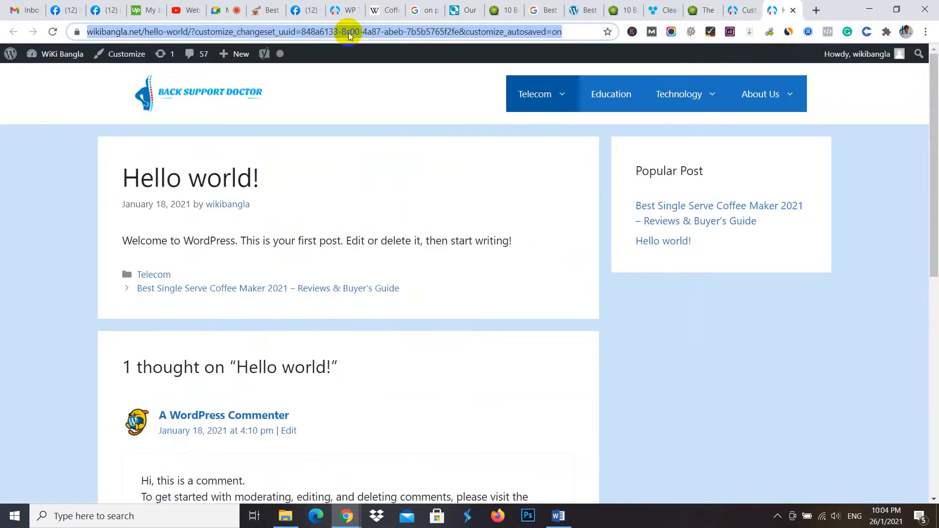
pyautogui.click(191, 32)
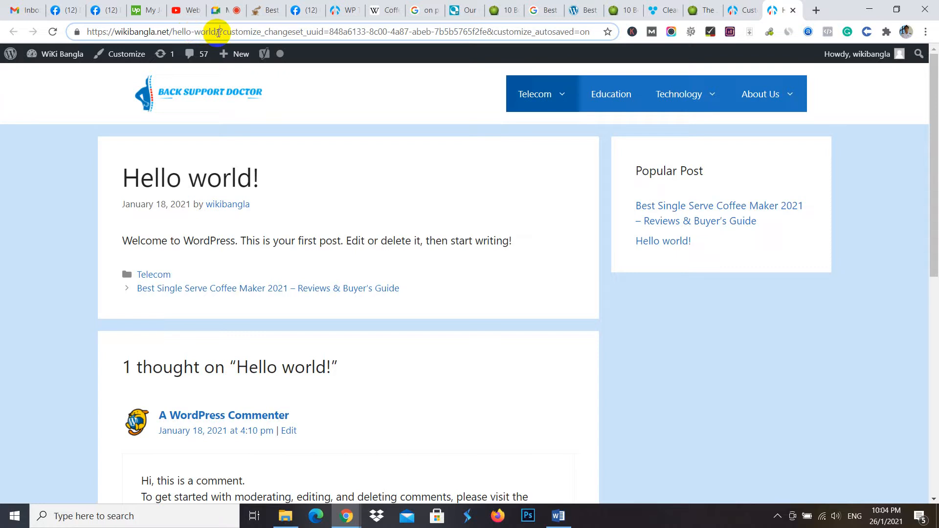
pyautogui.moveTo(219, 31); pyautogui.dragTo(97, 31)
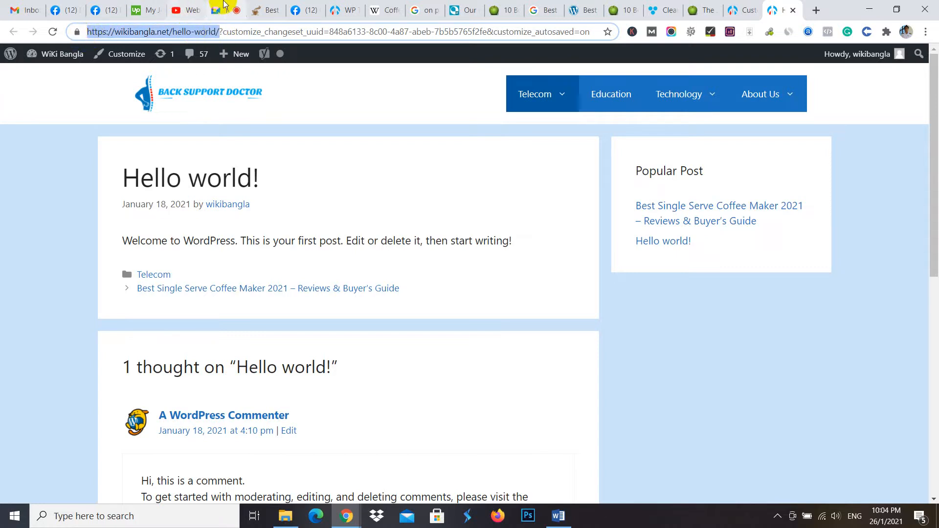
pyautogui.click(334, 7)
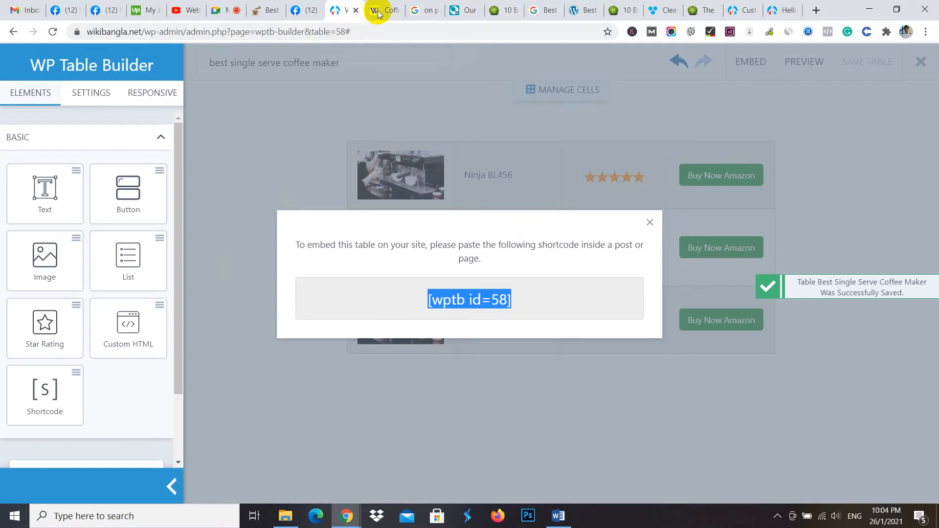
pyautogui.click(737, 5)
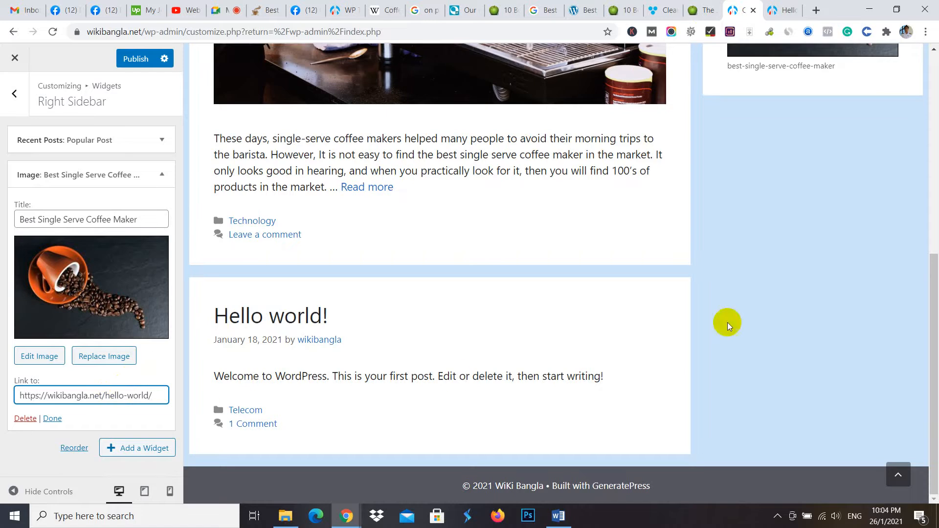
# - Check the new coffee image widget in the customizer preview and publish the sidebar changes
pyautogui.click(113, 321)
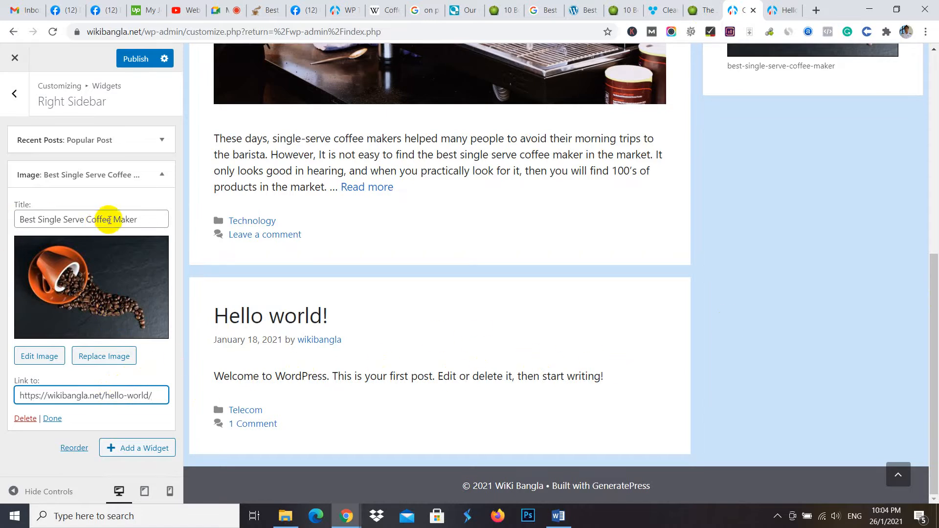
pyautogui.scroll(4, 639, 245)
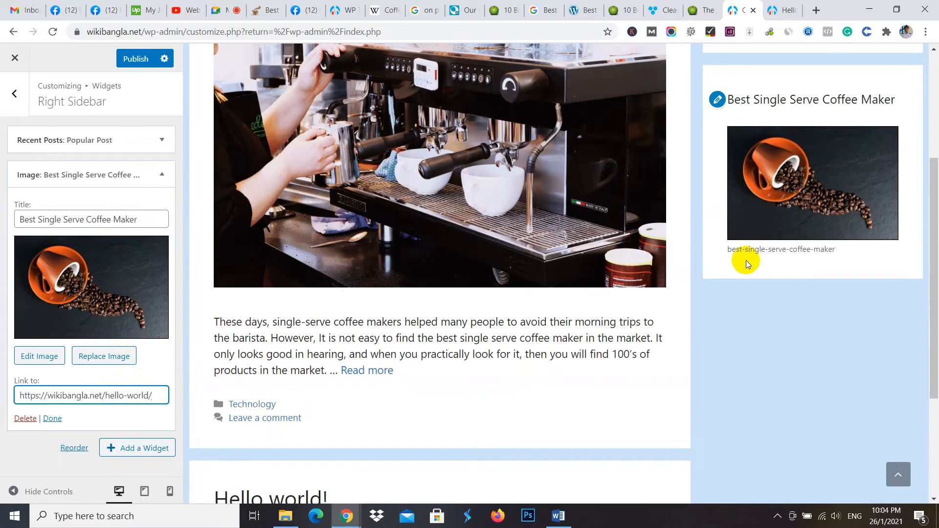
pyautogui.scroll(2, 791, 235)
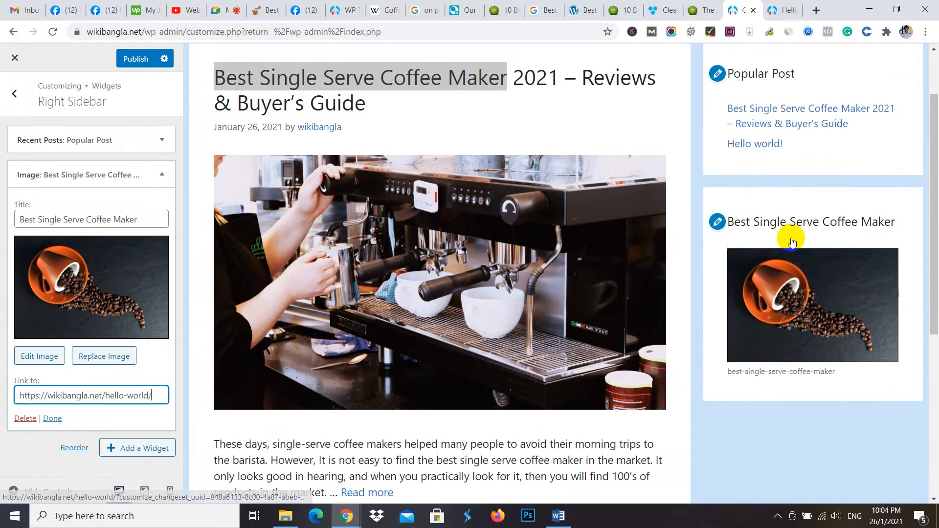
pyautogui.click(783, 370)
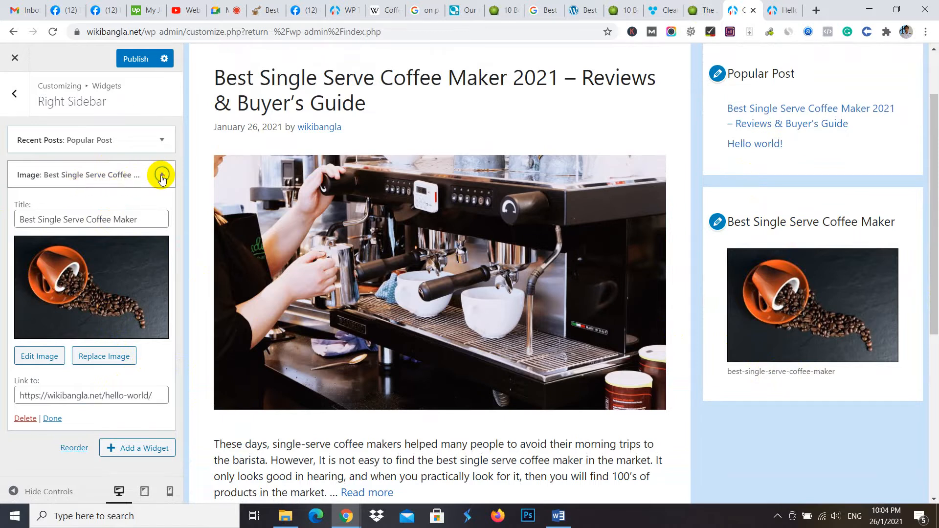
pyautogui.click(161, 175)
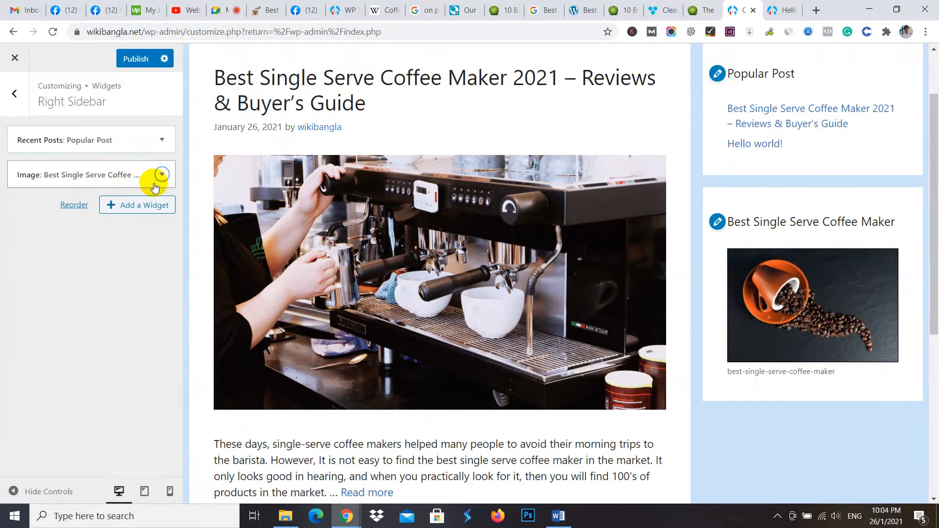
pyautogui.click(161, 175)
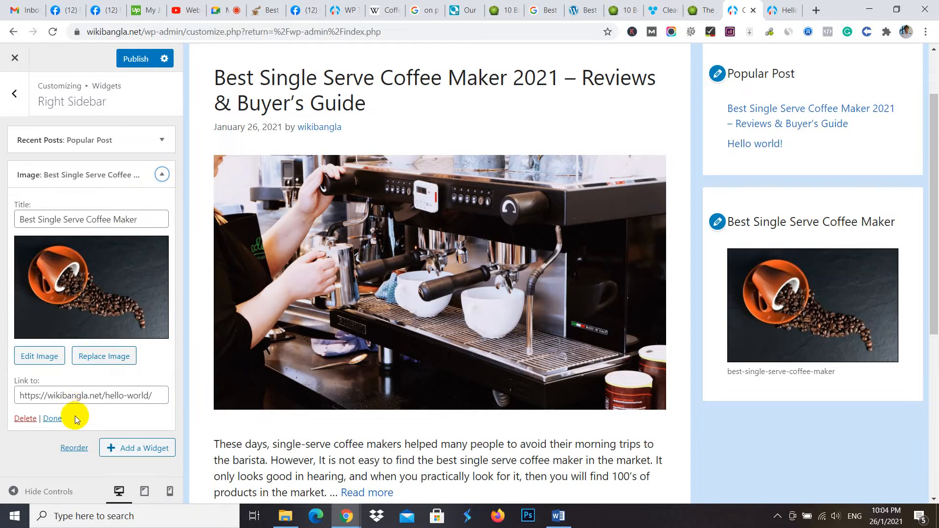
pyautogui.click(139, 60)
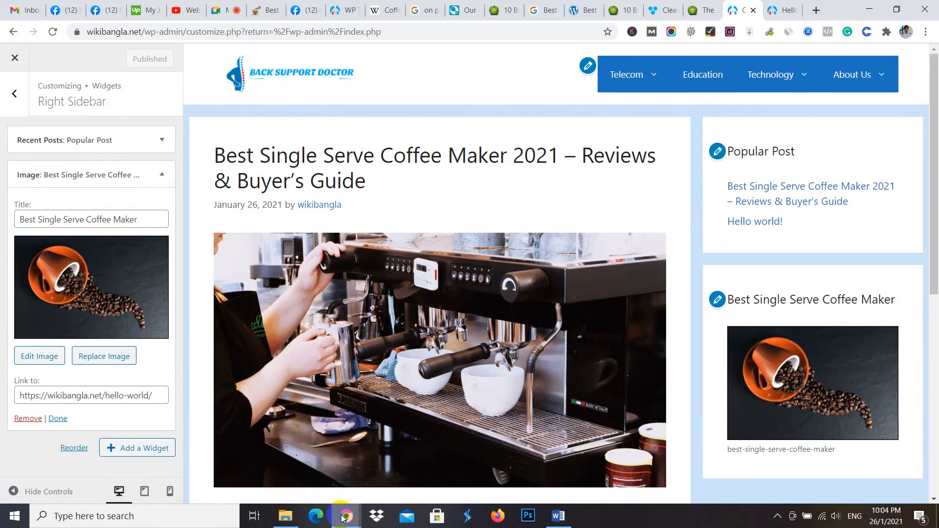
# - Reload the live home page in the incognito window and follow the sidebar coffee image to its linked post
pyautogui.moveTo(344, 516)
pyautogui.click(394, 461)
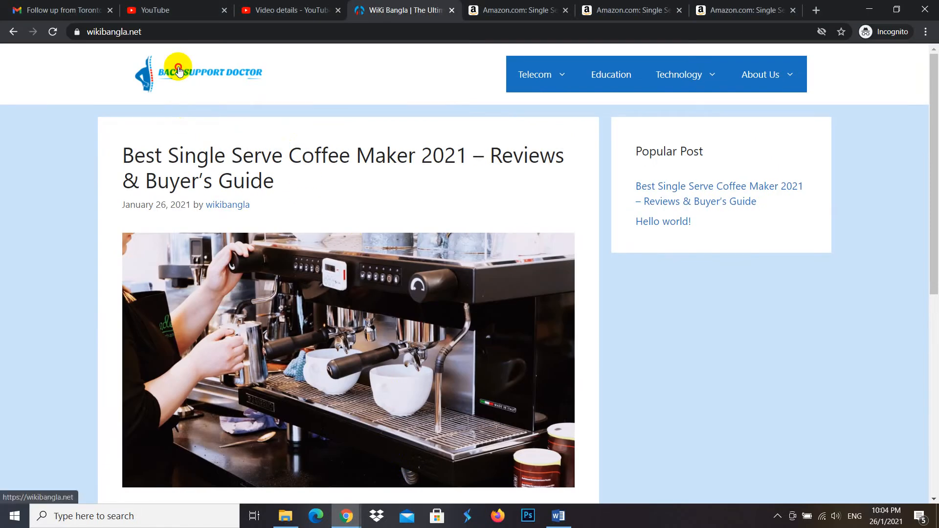
pyautogui.scroll(-1, 838, 382)
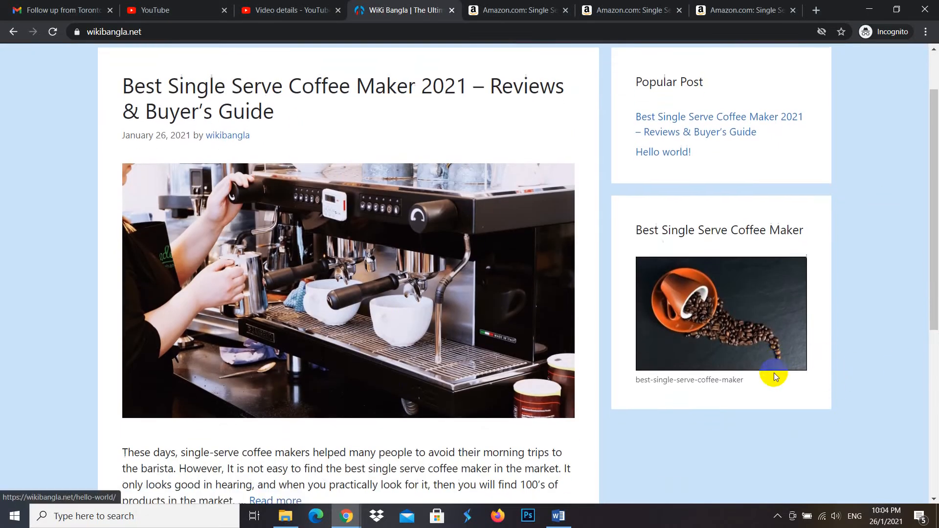
pyautogui.scroll(-5, 775, 377)
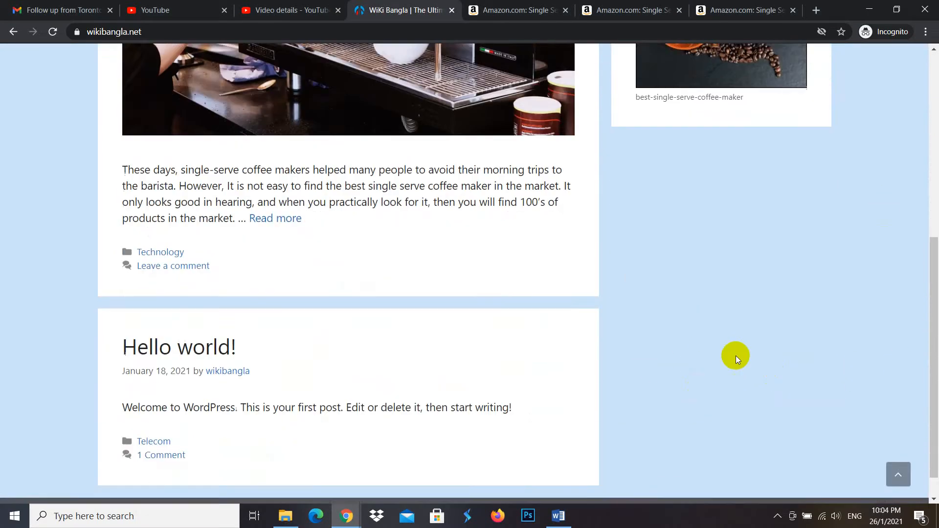
pyautogui.scroll(7, 736, 356)
pyautogui.click(705, 391)
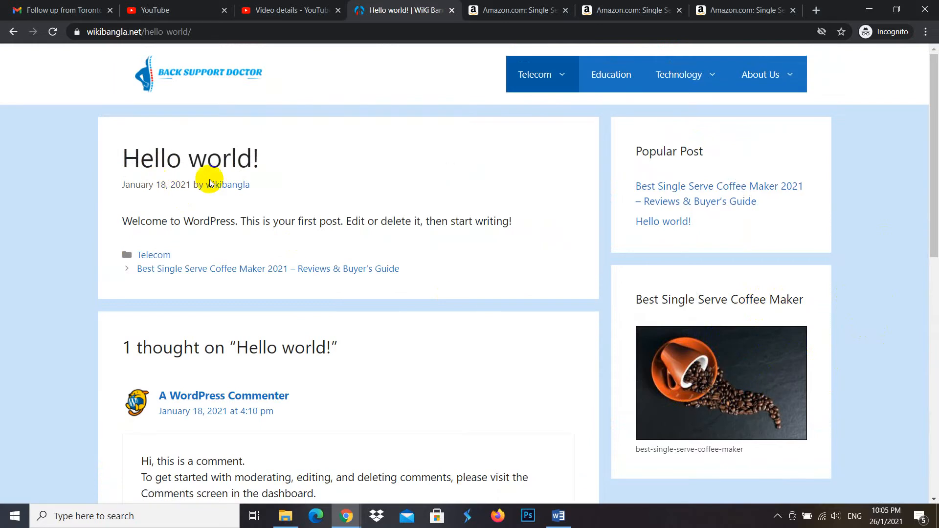
# - Examine the Hello world! post and its comment form, and return to the home page to view the sidebar
pyautogui.scroll(-7, 431, 293)
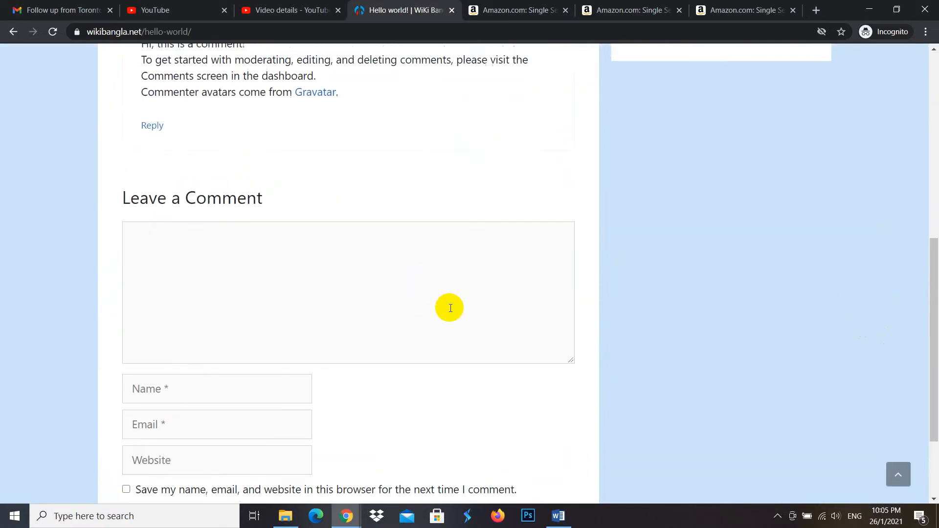
pyautogui.scroll(7, 445, 313)
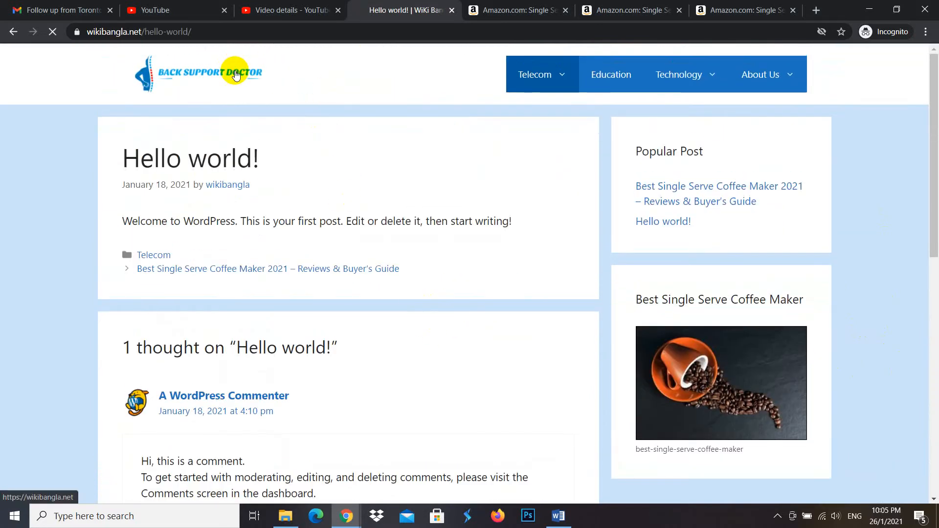
pyautogui.click(748, 343)
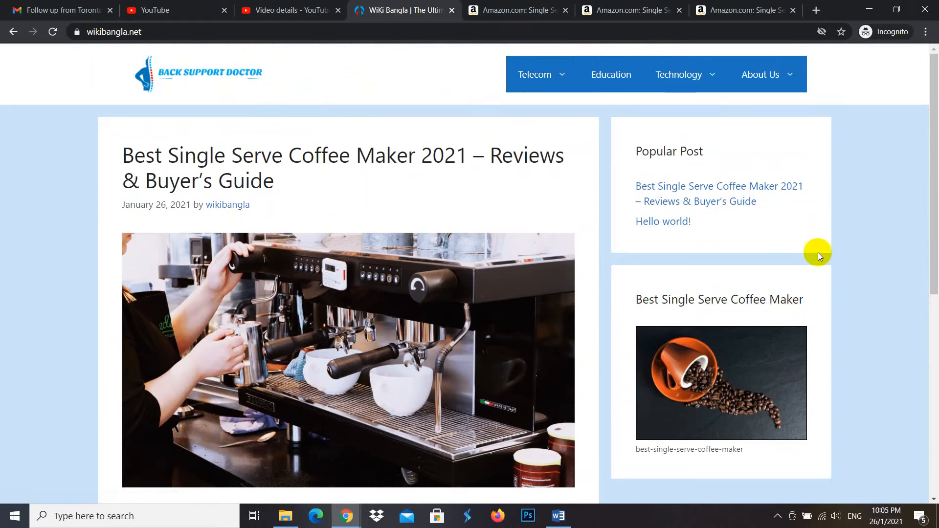
pyautogui.scroll(-3, 484, 260)
pyautogui.scroll(3, 386, 212)
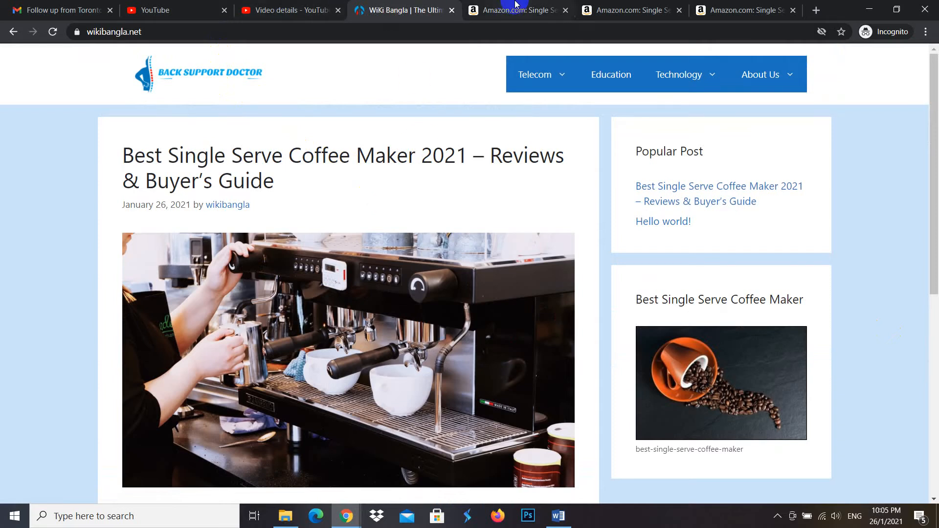
# - Close the three Amazon product pages in the incognito window
pyautogui.click(538, 9)
pyautogui.click(565, 10)
pyautogui.click(565, 9)
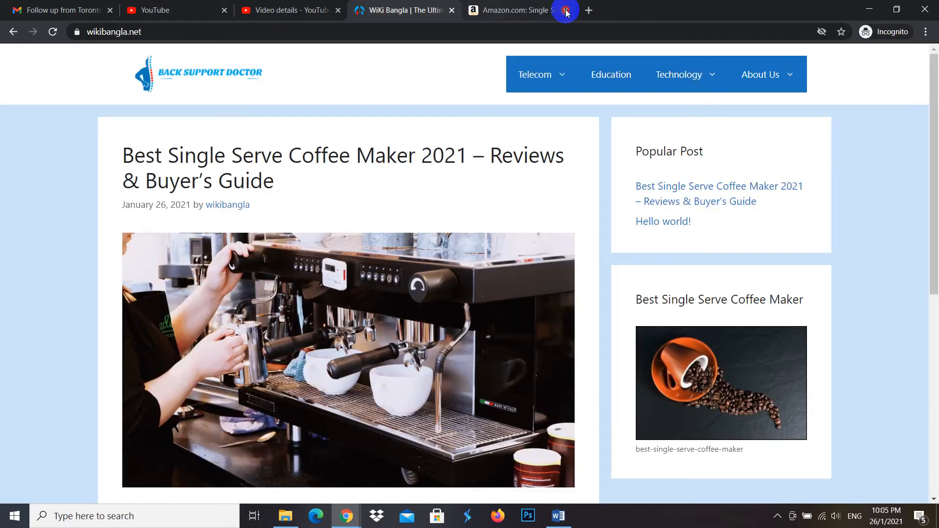
pyautogui.click(565, 9)
# - Minimize the incognito window and switch to the Google Meet call in the main browser window
pyautogui.click(88, 9)
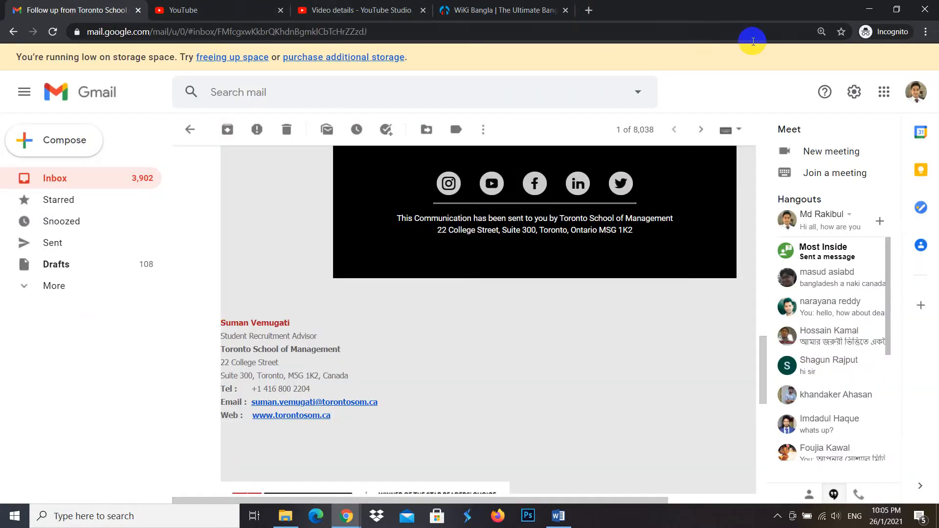
pyautogui.click(869, 10)
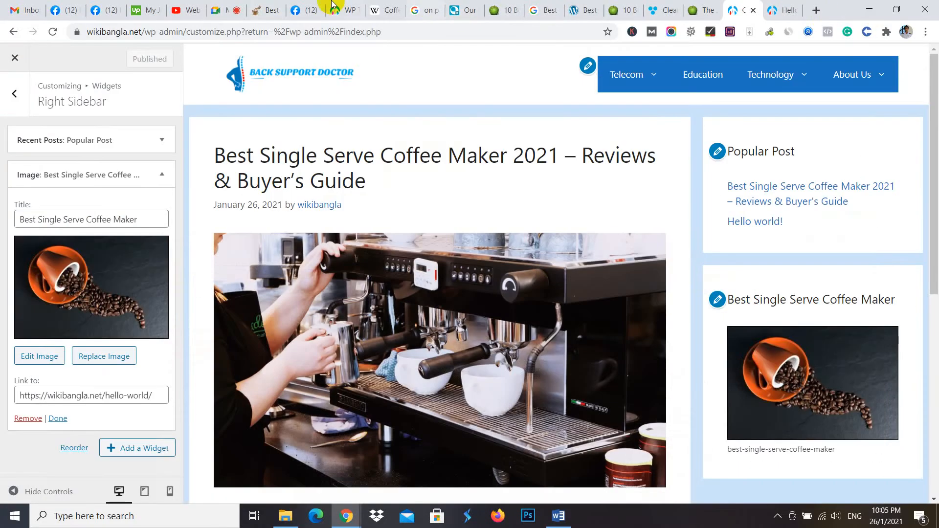
pyautogui.click(230, 5)
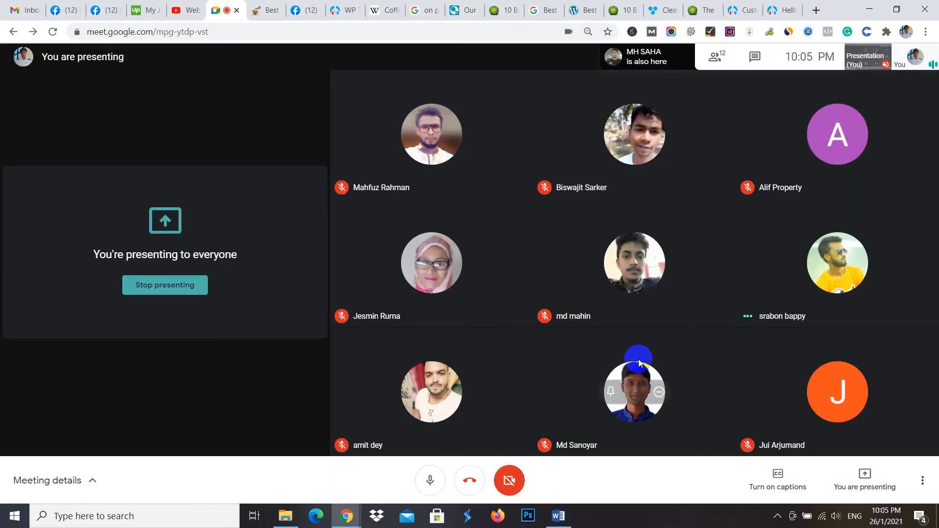